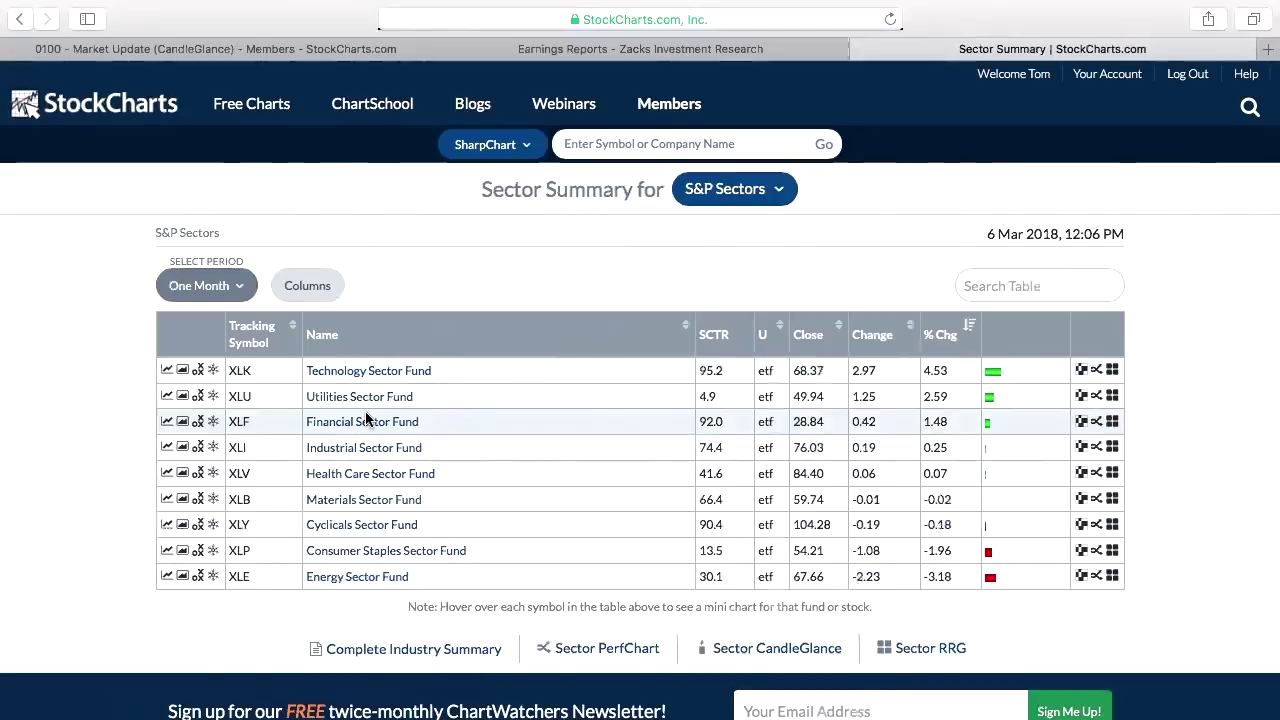
Step: Open the complete industry summary, set its period to One Month and review the Cyclicals industries
left_click(430, 650)
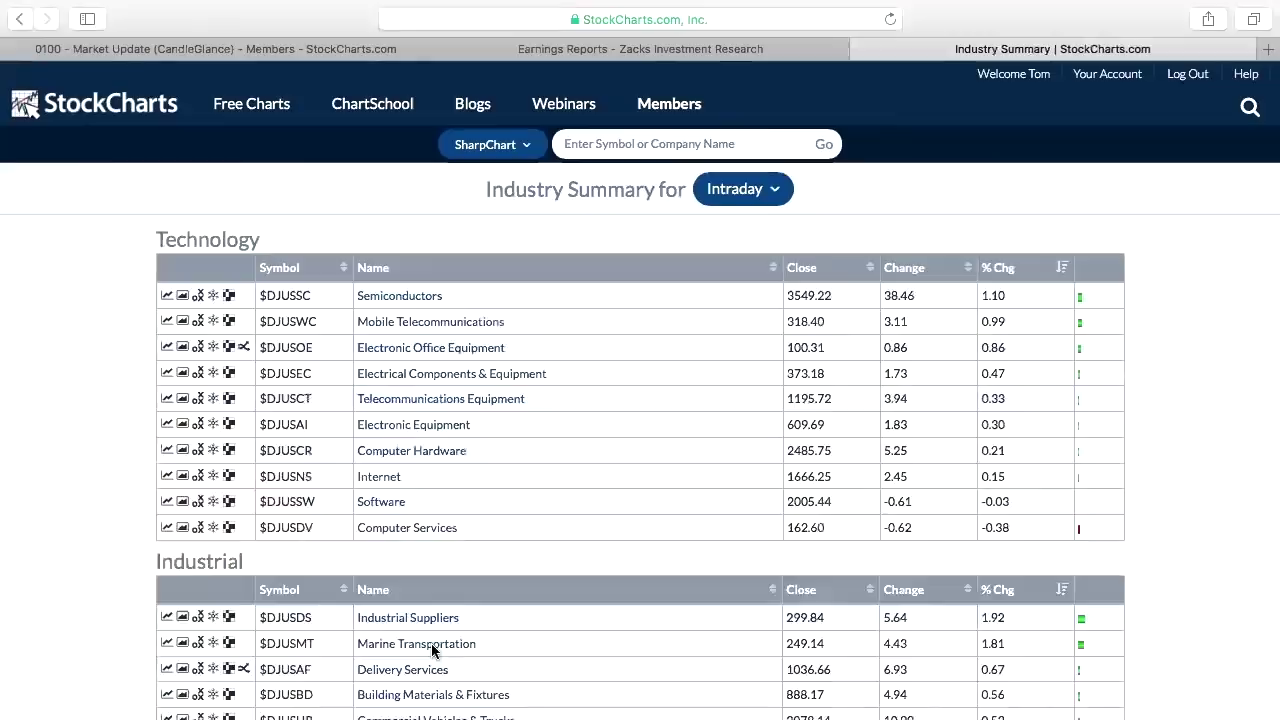
left_click(754, 191)
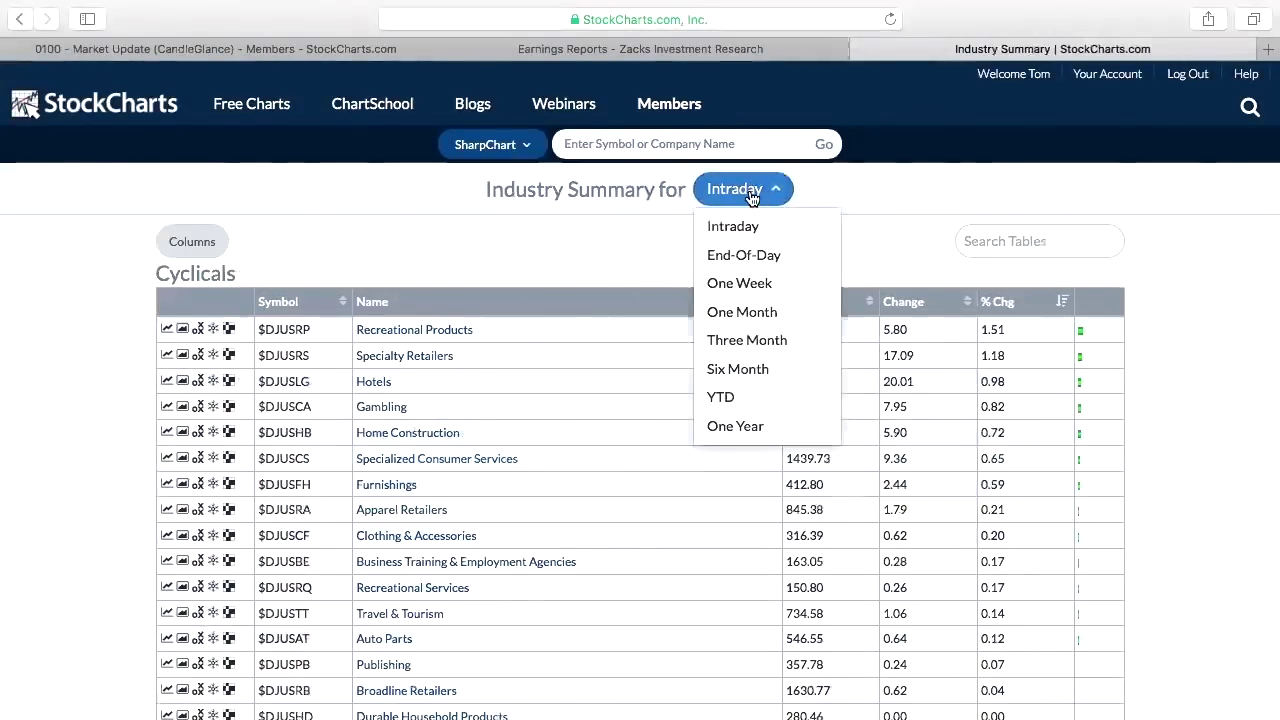
left_click(750, 313)
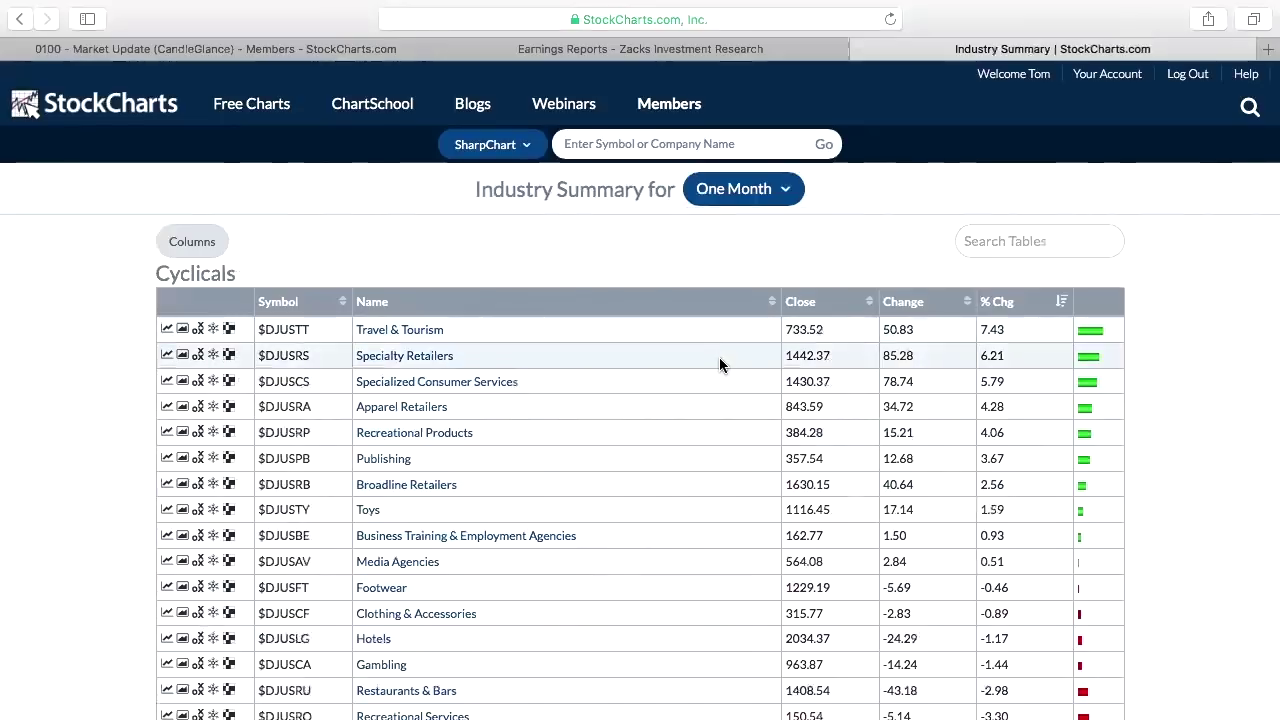
scroll(719, 357, "down", 2)
scroll(719, 365, "down", 1)
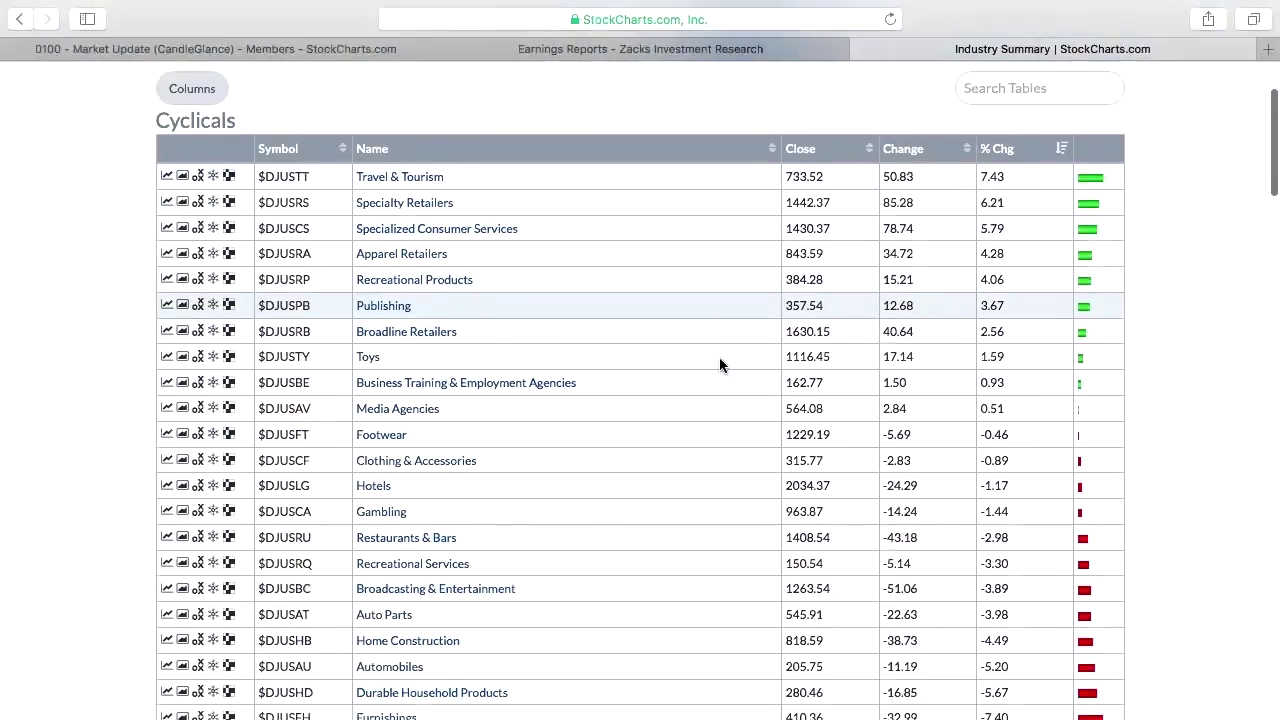
scroll(719, 364, "down", 1)
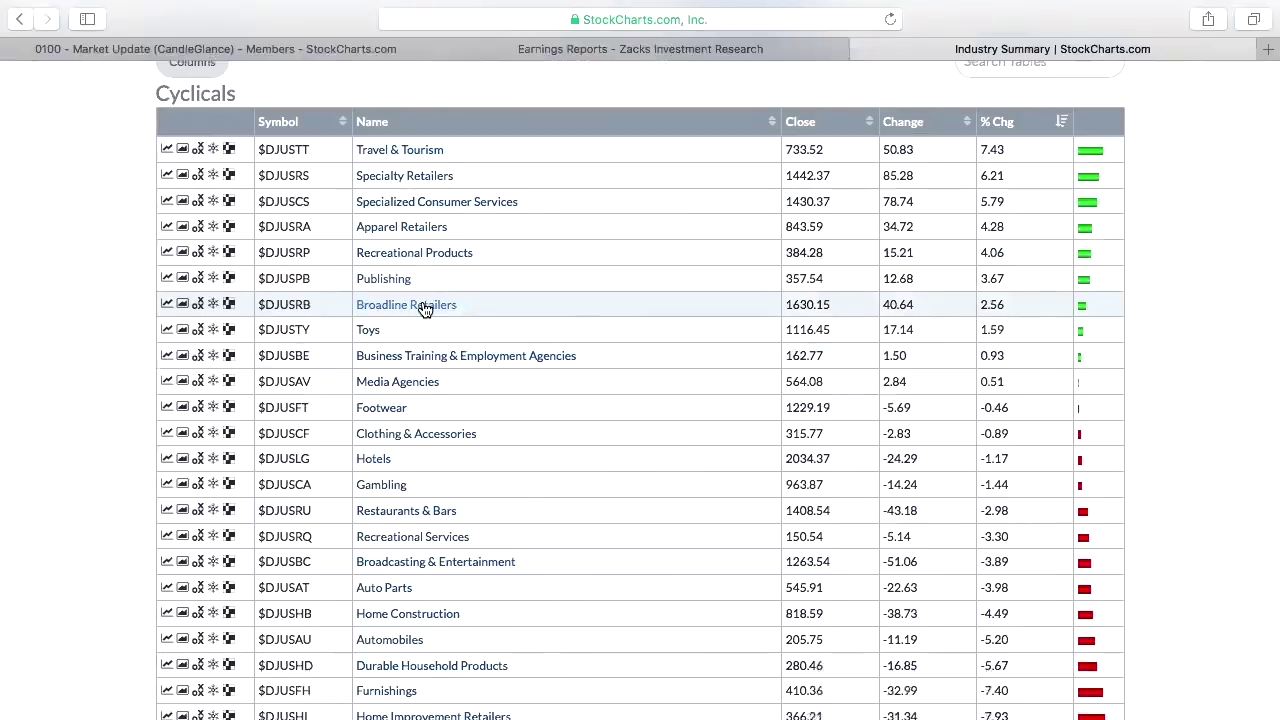
Step: Open the Seasonality chart for XRT and extend its range to 13 years, covering 2006 to 2018
scroll(534, 270, "up", 3)
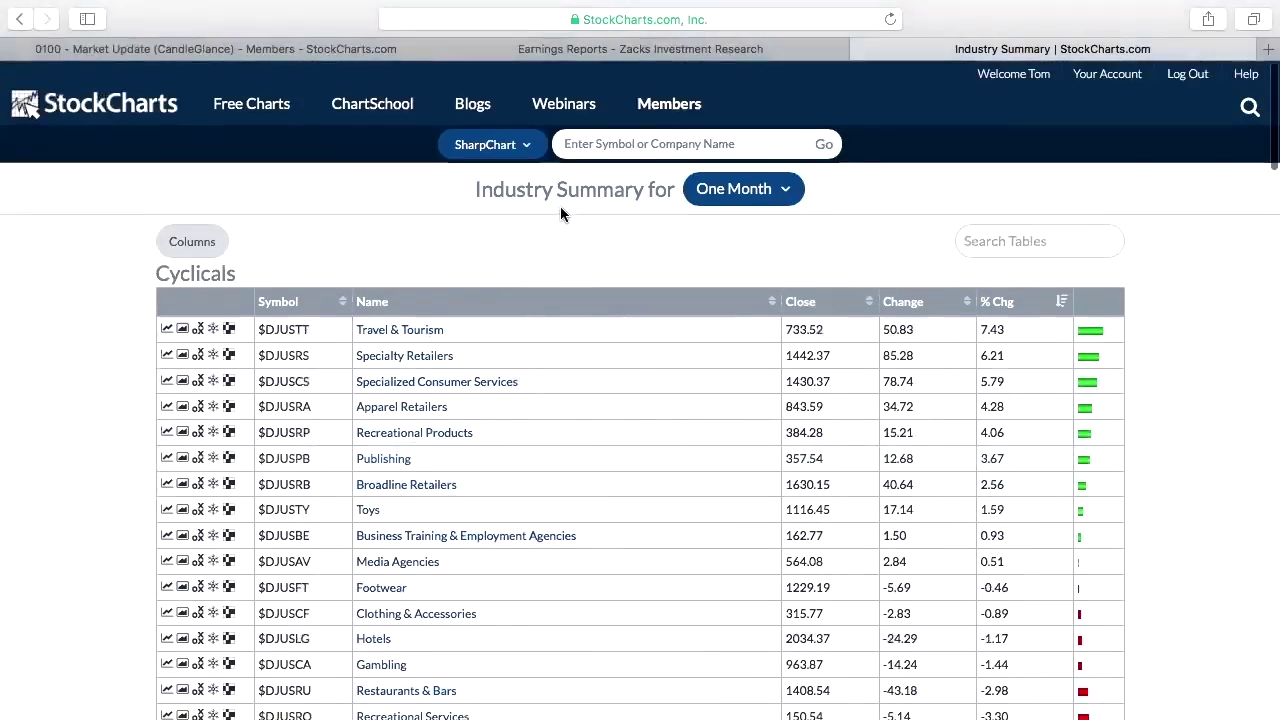
left_click(495, 150)
left_click(502, 287)
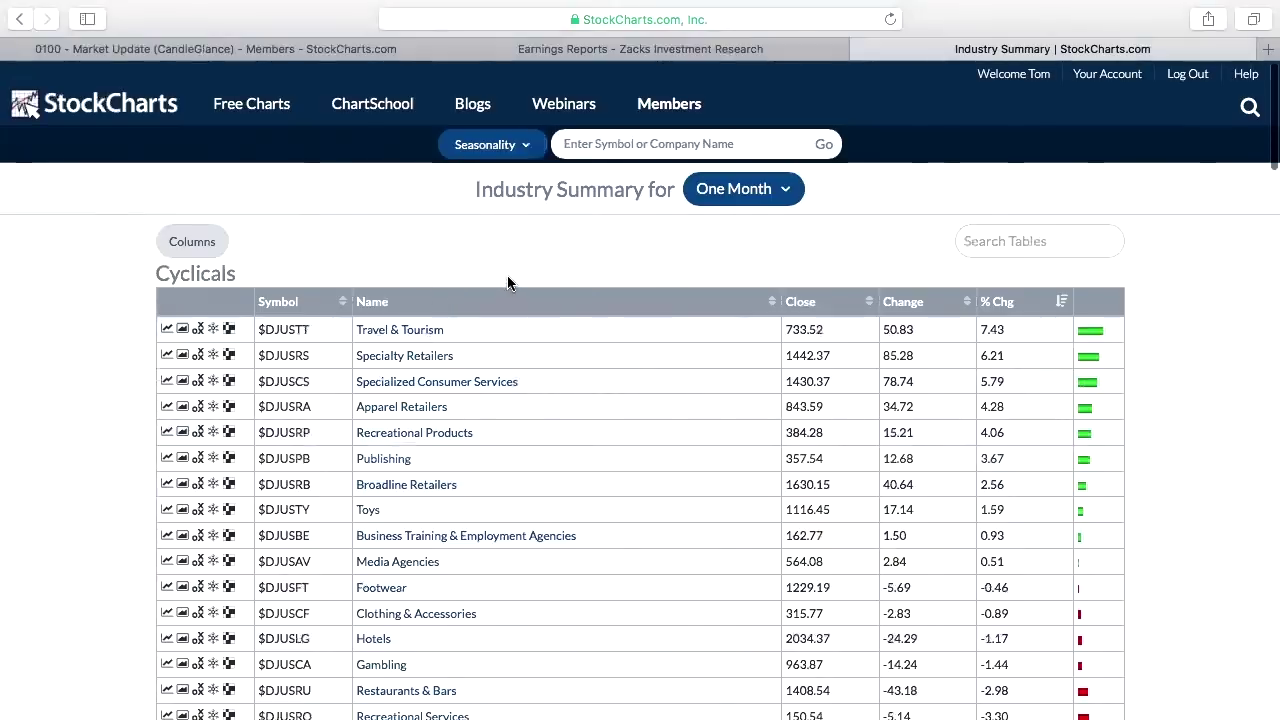
type("xrt")
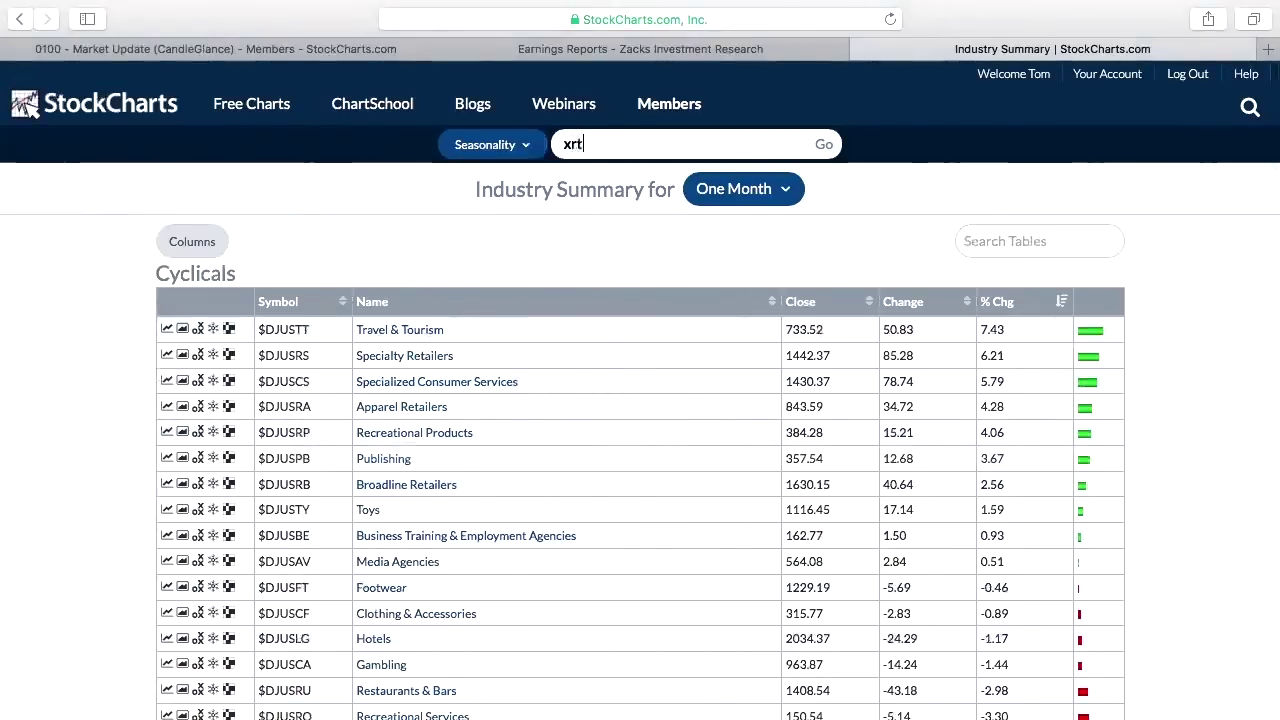
key("Return")
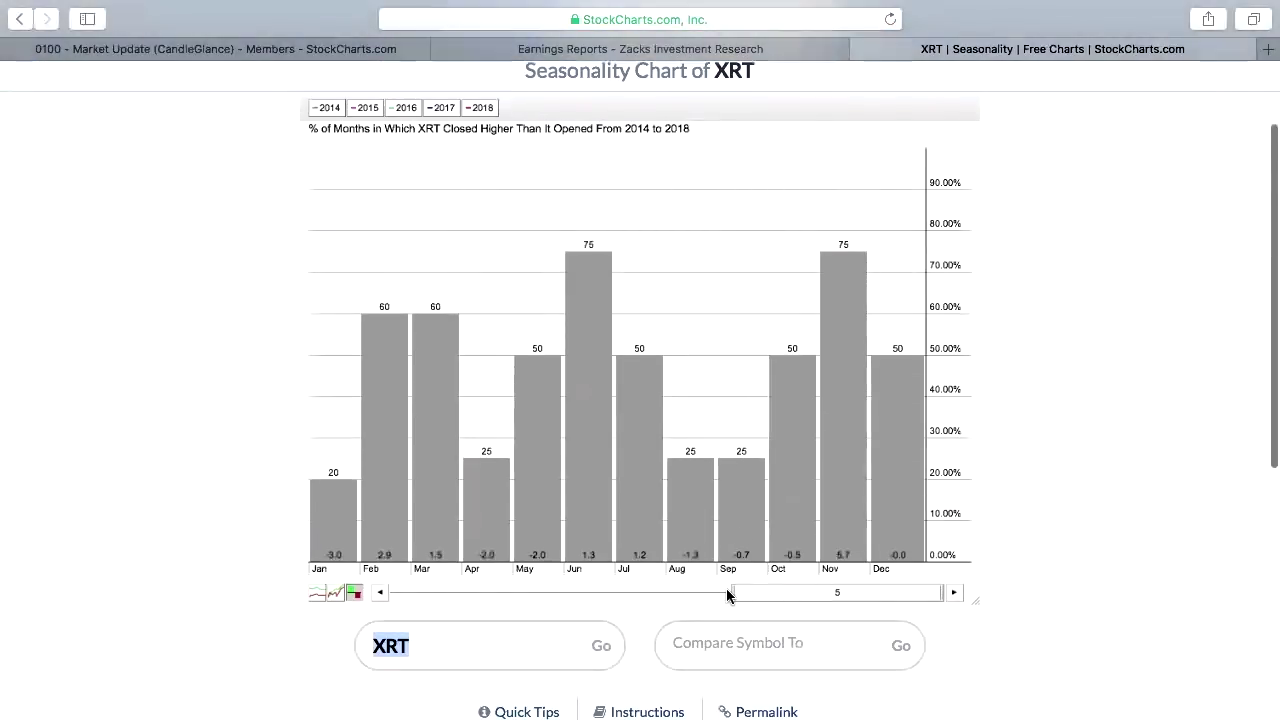
left_click_drag(733, 593, 399, 618)
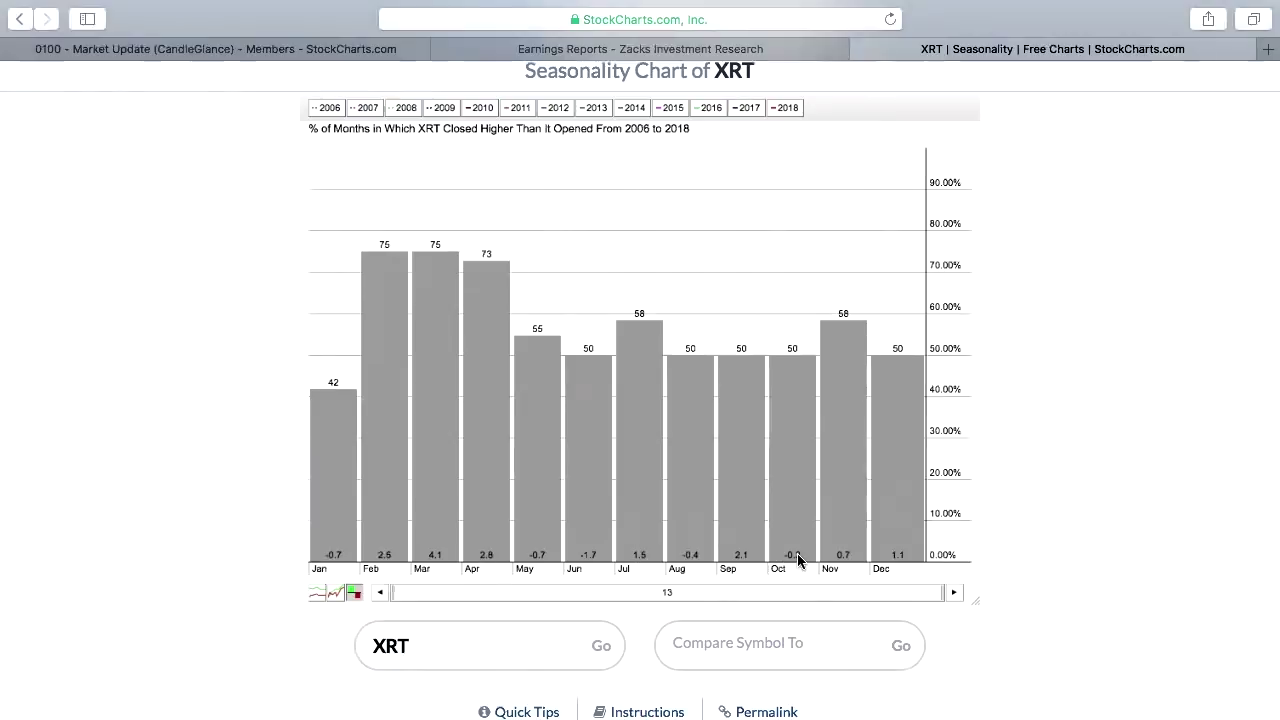
Step: Go back from the XRT seasonality chart to the S&P sector summary
scroll(729, 387, "up", 2)
mouse_move(60, 5)
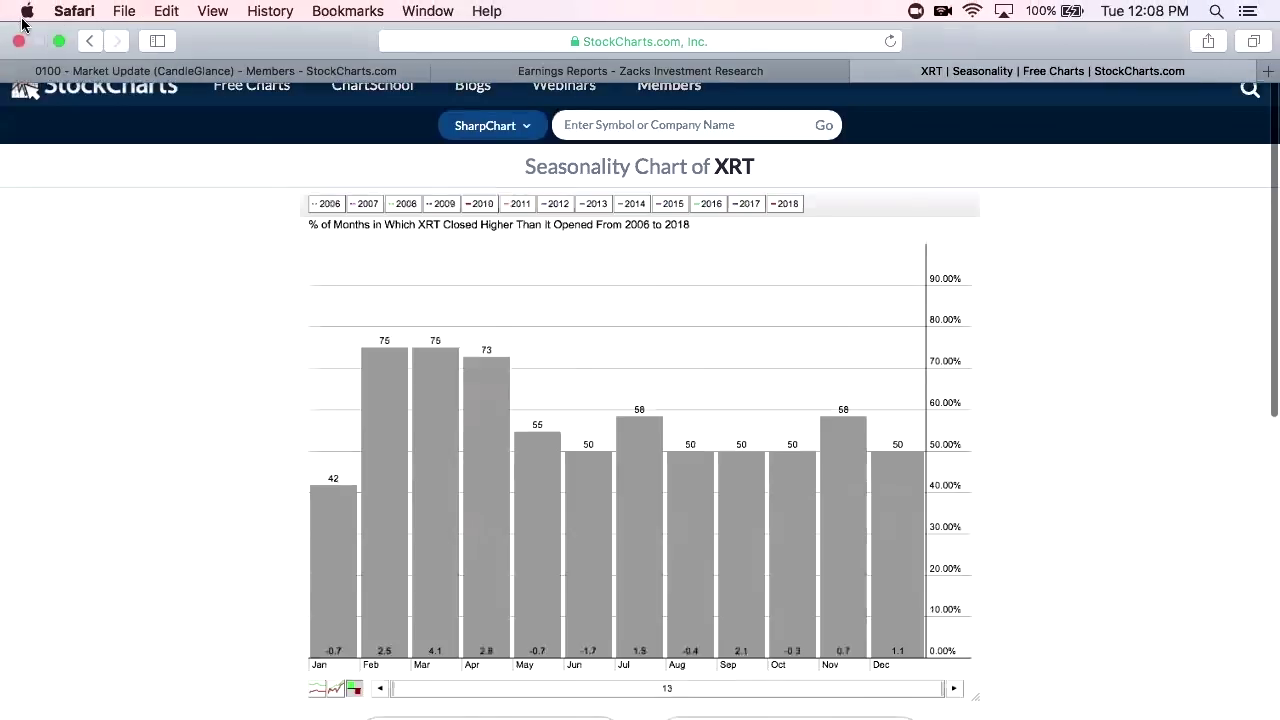
left_click(91, 40)
left_click(93, 42)
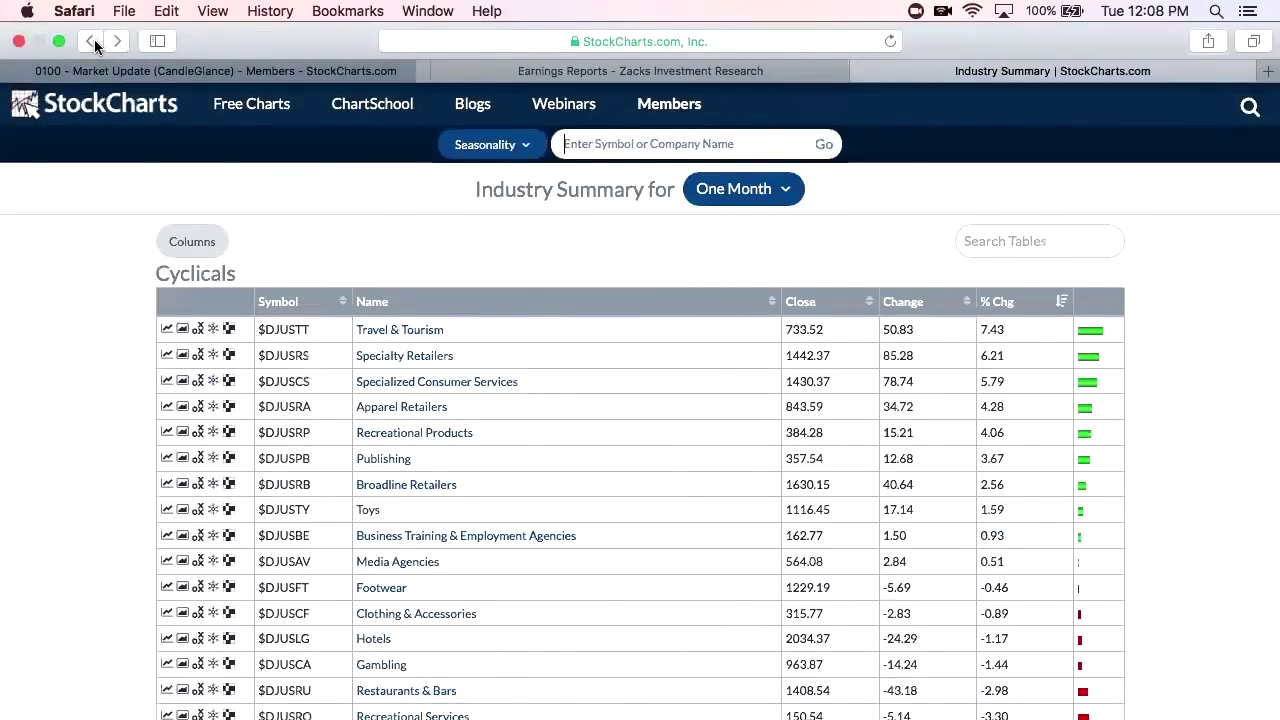
left_click(93, 42)
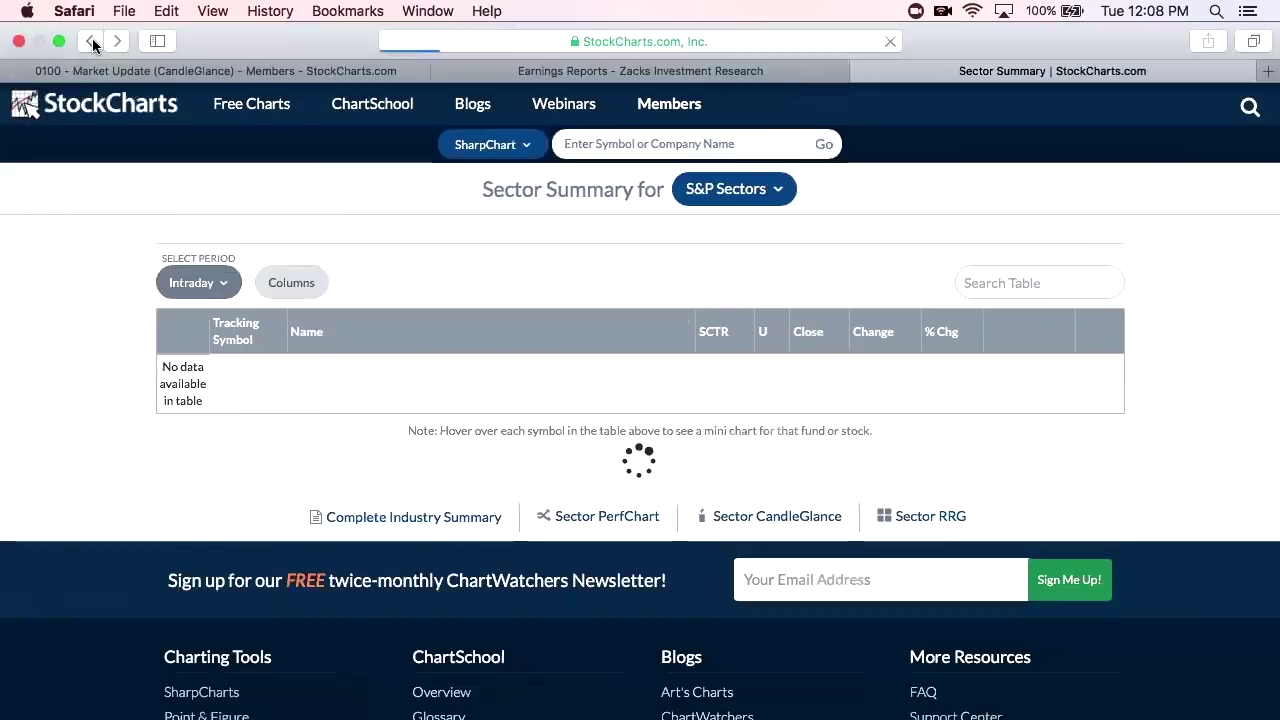
left_click(117, 40)
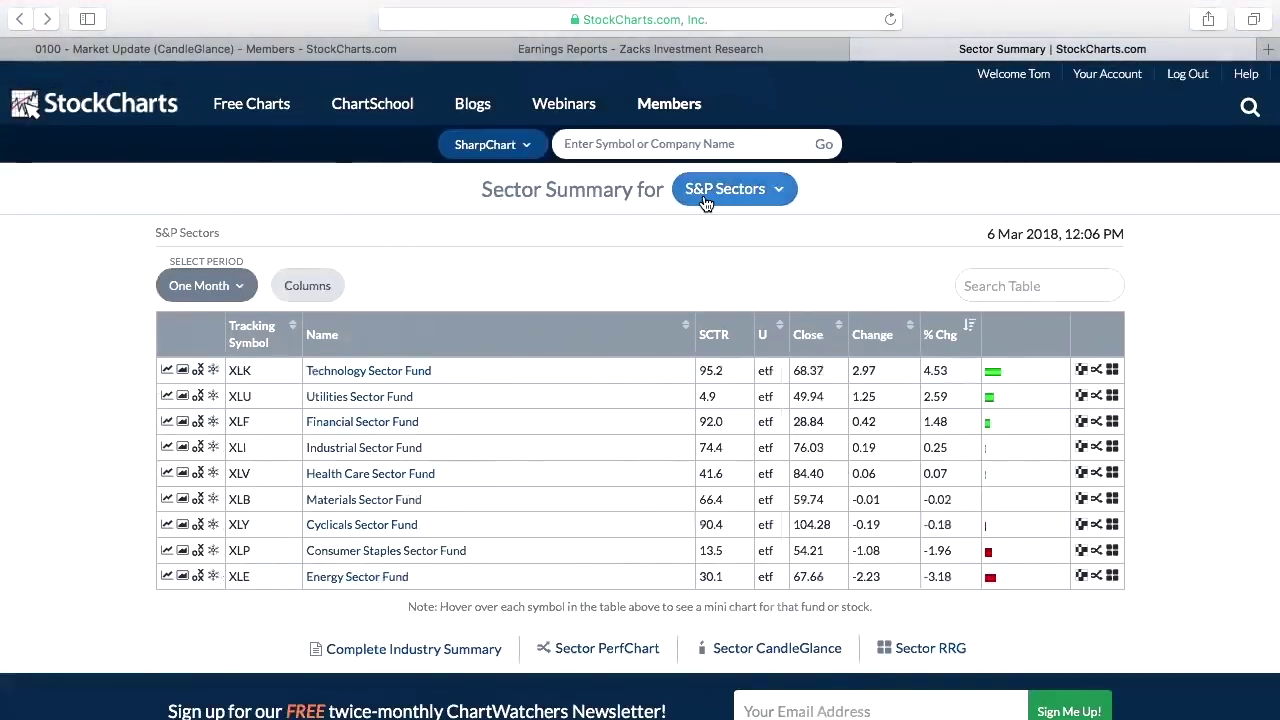
Step: Reopen the complete industry summary from the sector summary and show One Month performance
left_click(425, 649)
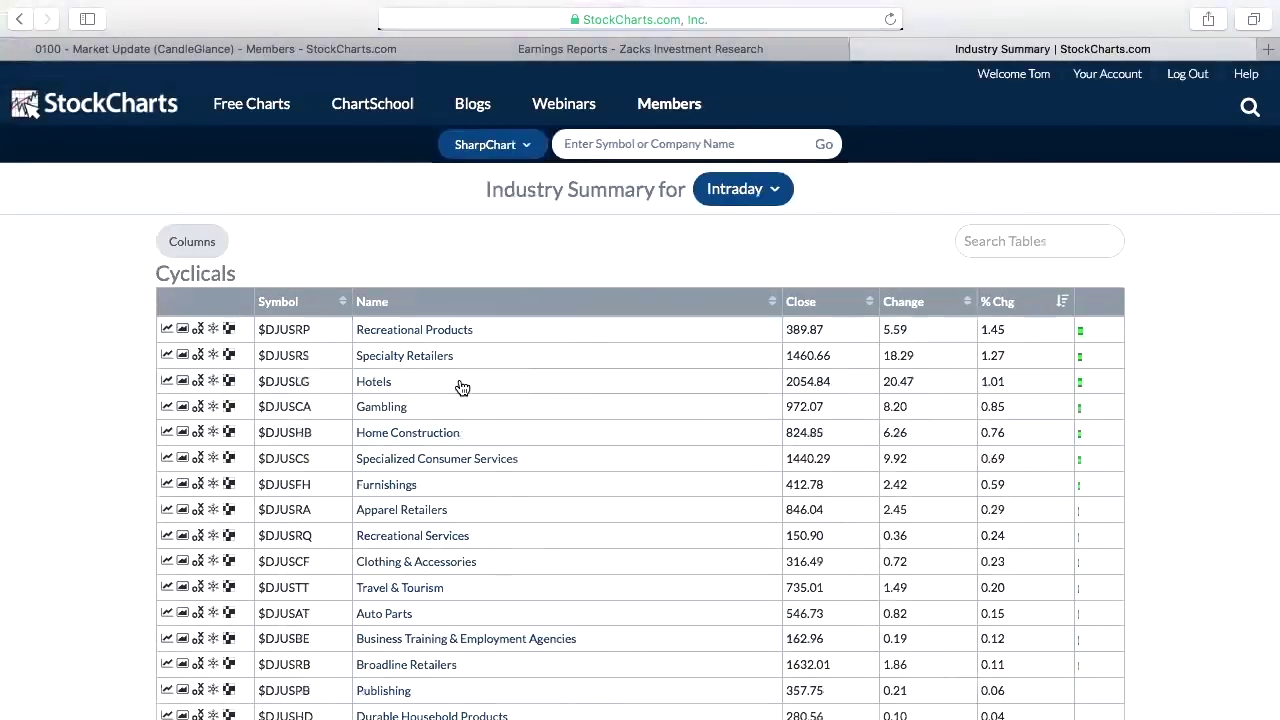
left_click(748, 189)
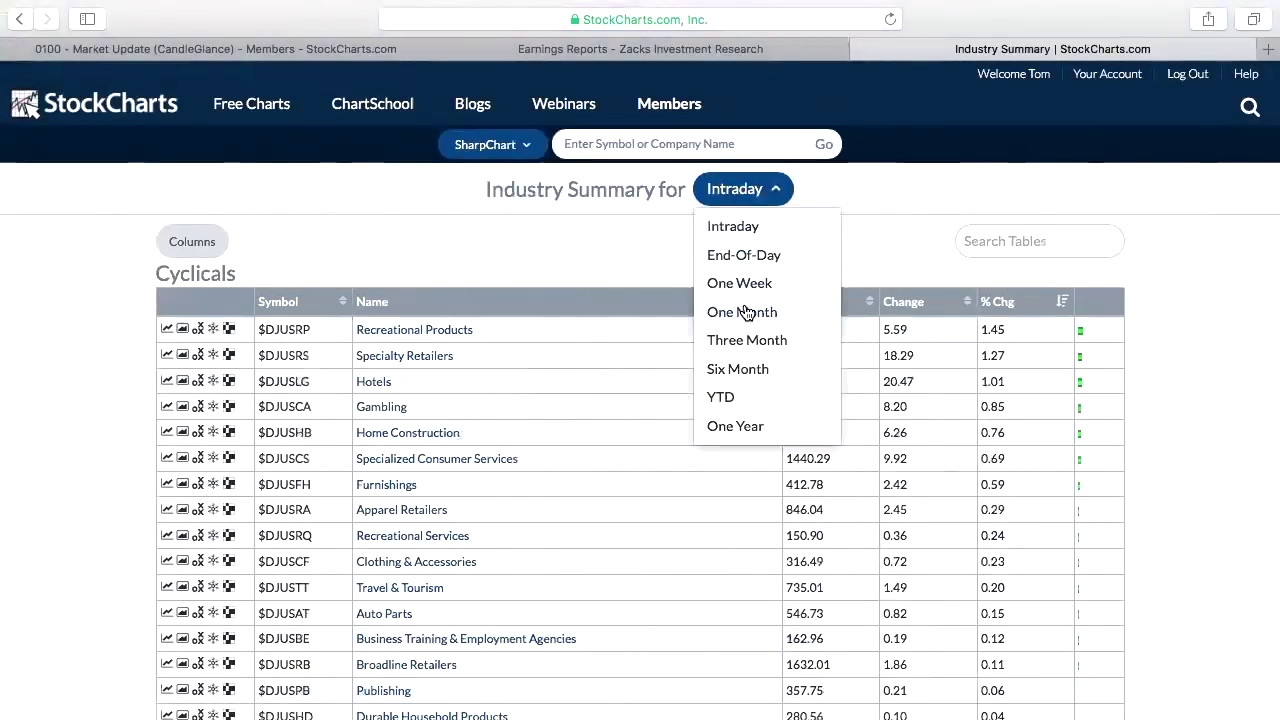
left_click(748, 312)
Step: Examine the one-month percentage changes of the industries in the Cyclicals, Technology and Industrial tables
scroll(590, 460, "down", 1)
scroll(578, 487, "down", 2)
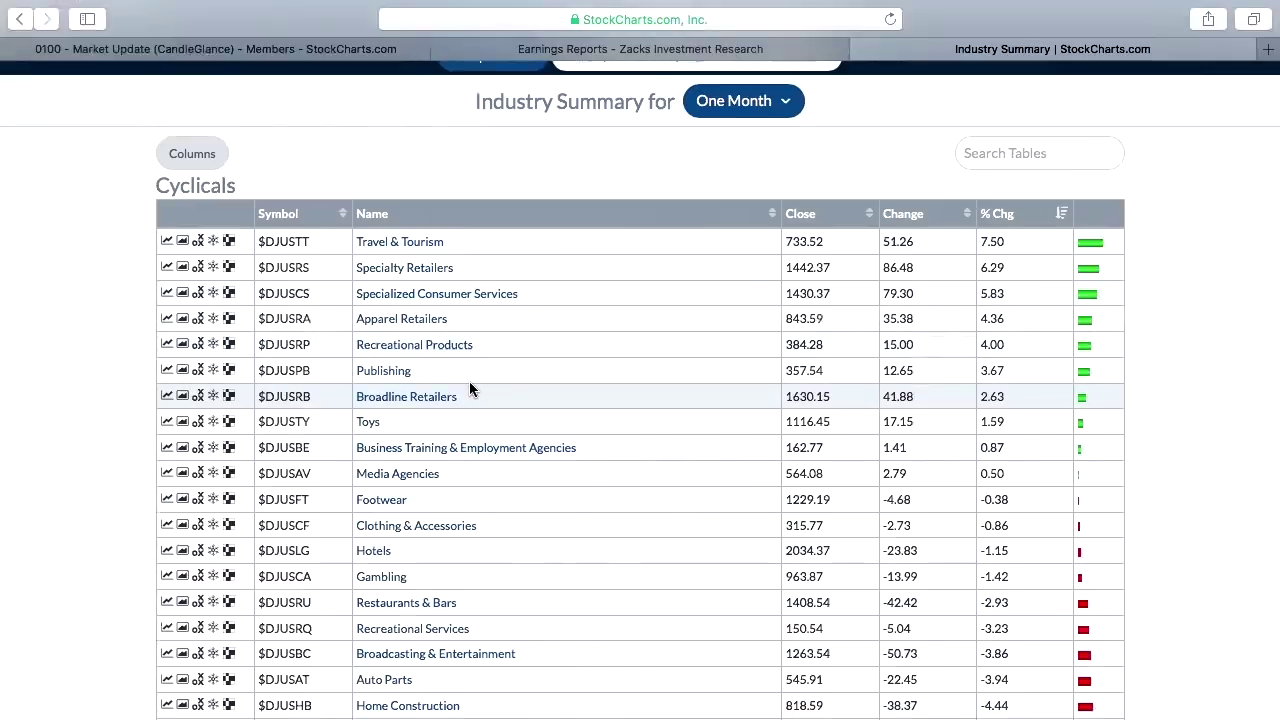
scroll(470, 388, "down", 1)
scroll(470, 388, "down", 5)
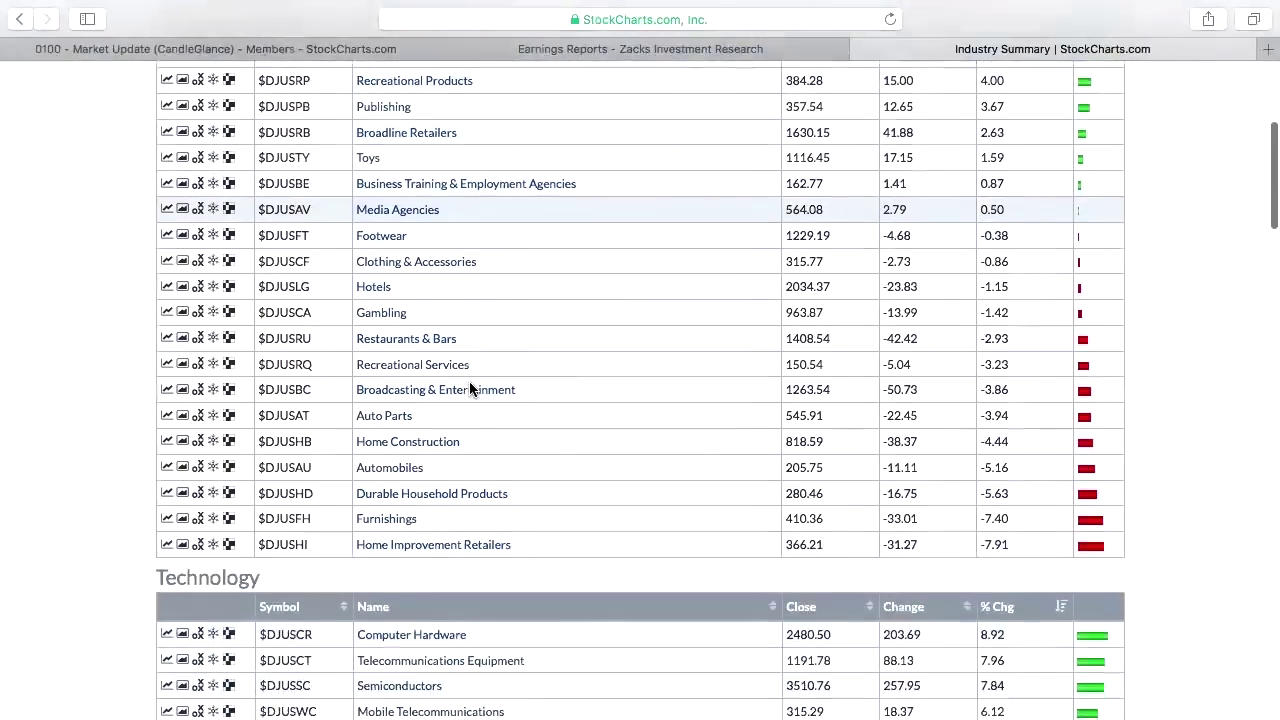
scroll(469, 381, "down", 1)
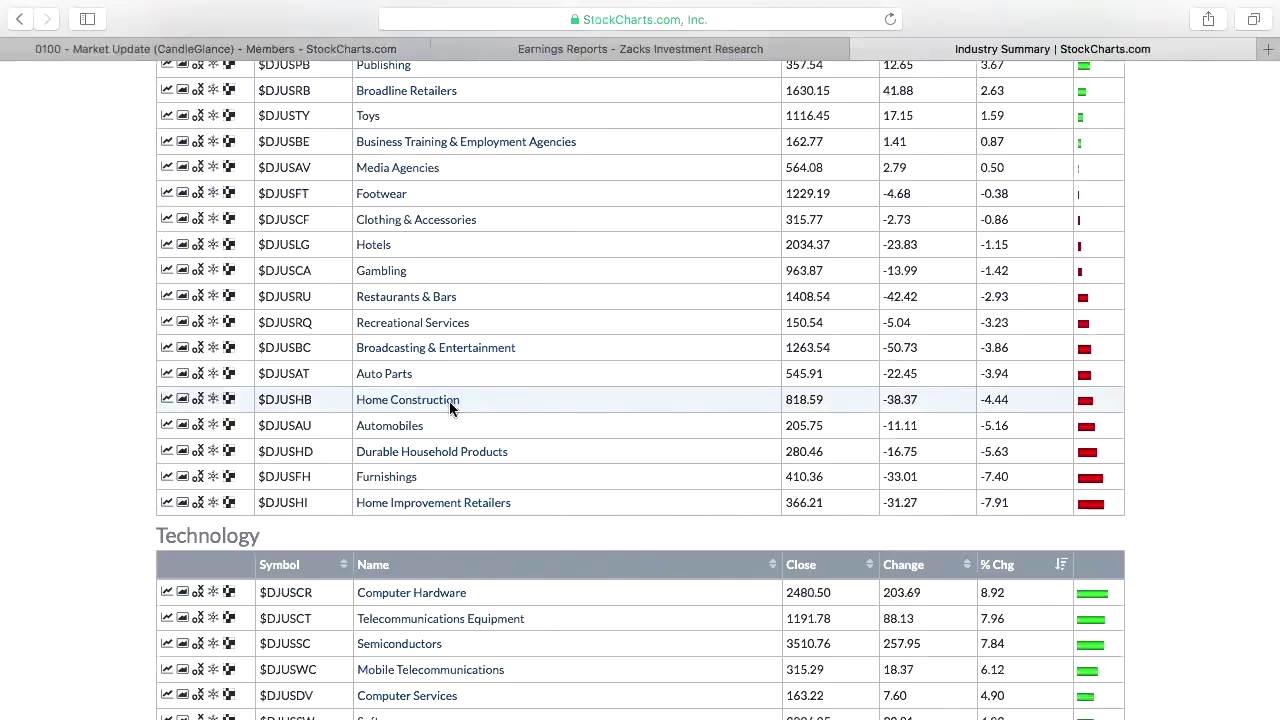
scroll(517, 403, "down", 5)
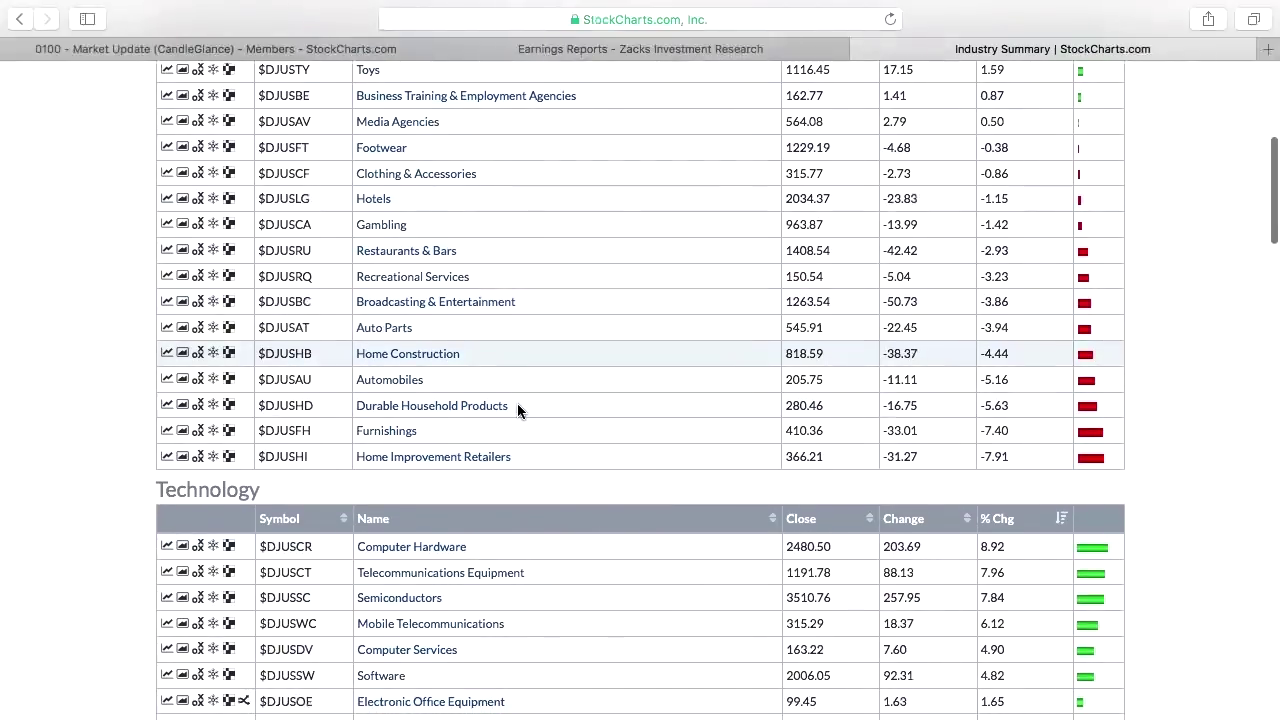
scroll(518, 405, "down", 1)
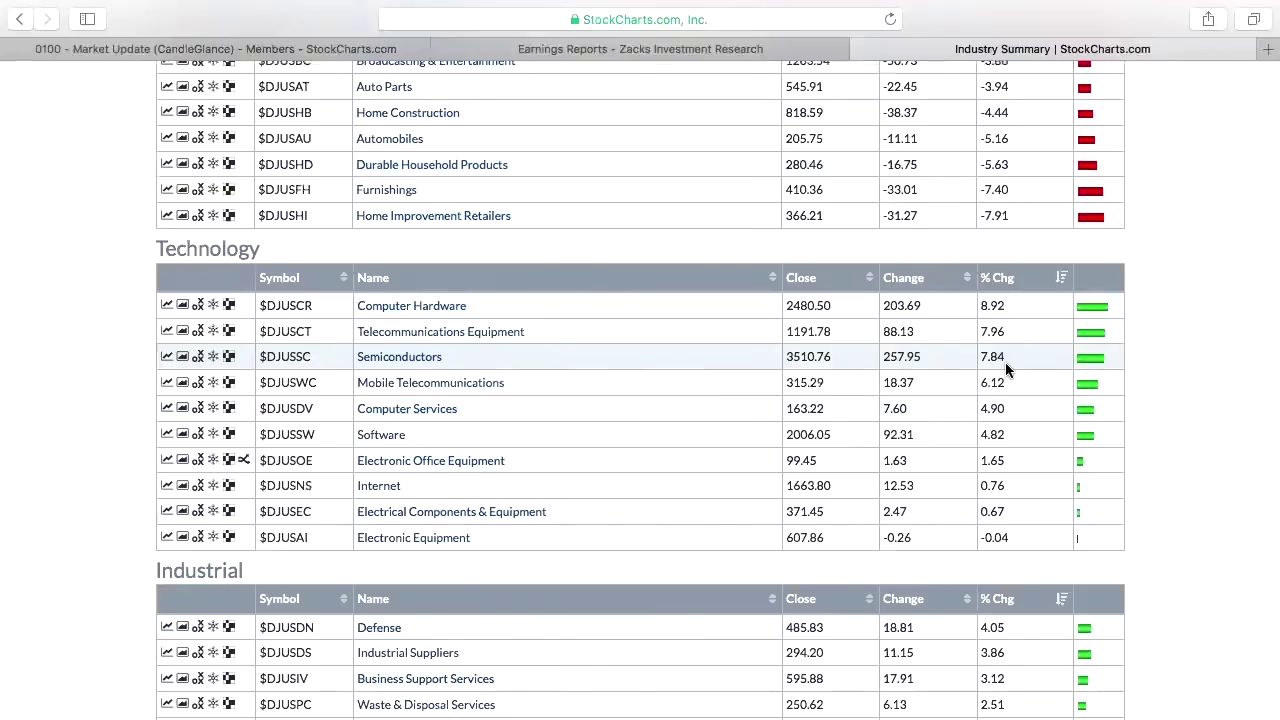
scroll(860, 360, "down", 5)
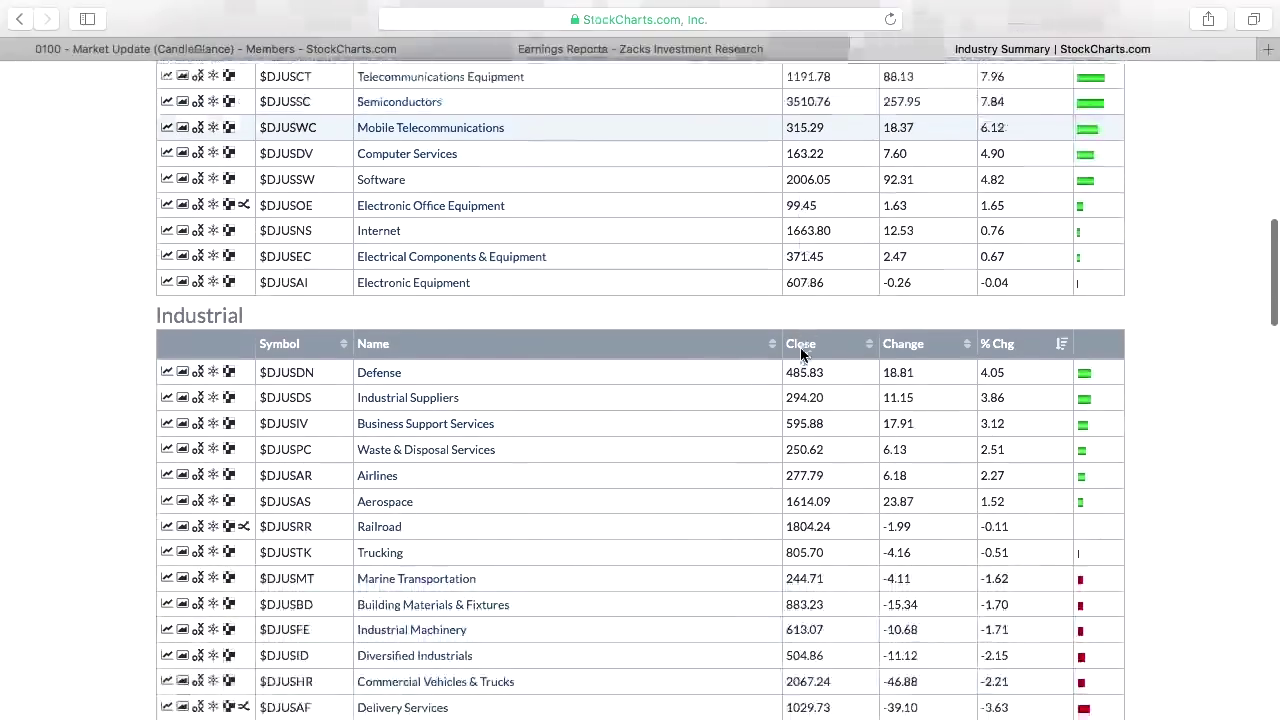
scroll(800, 352, "down", 2)
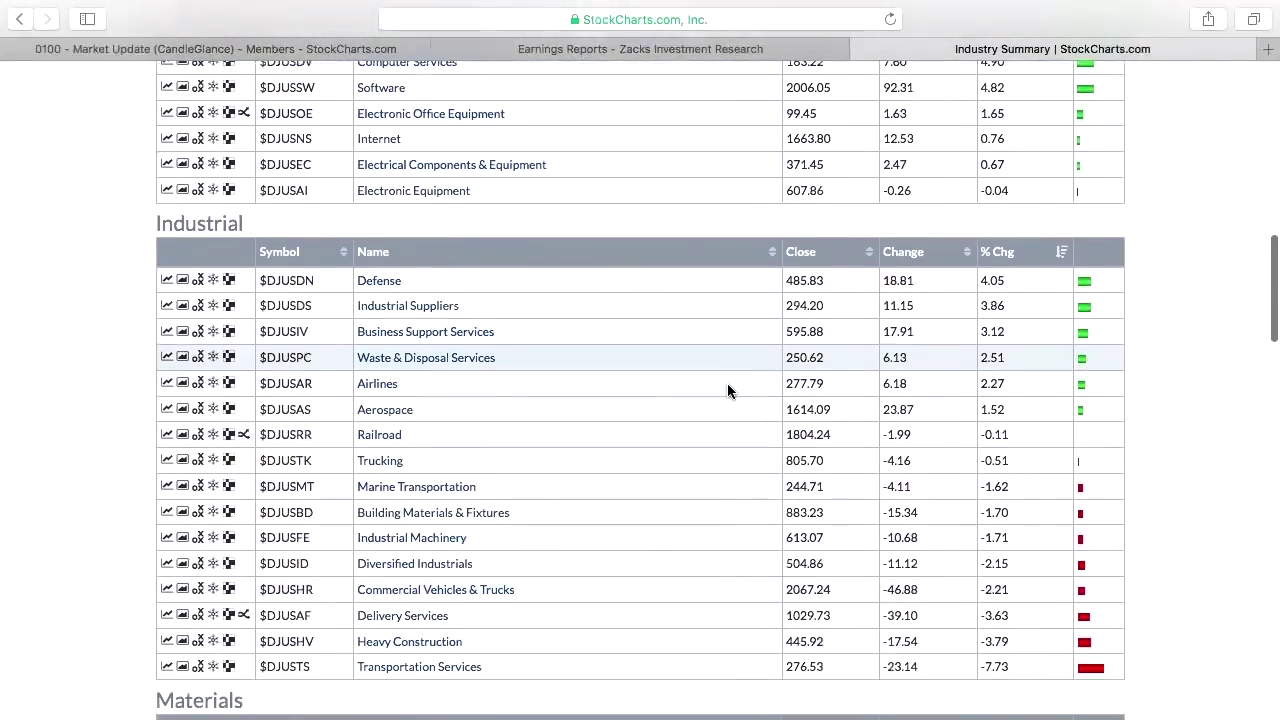
scroll(727, 390, "down", 1)
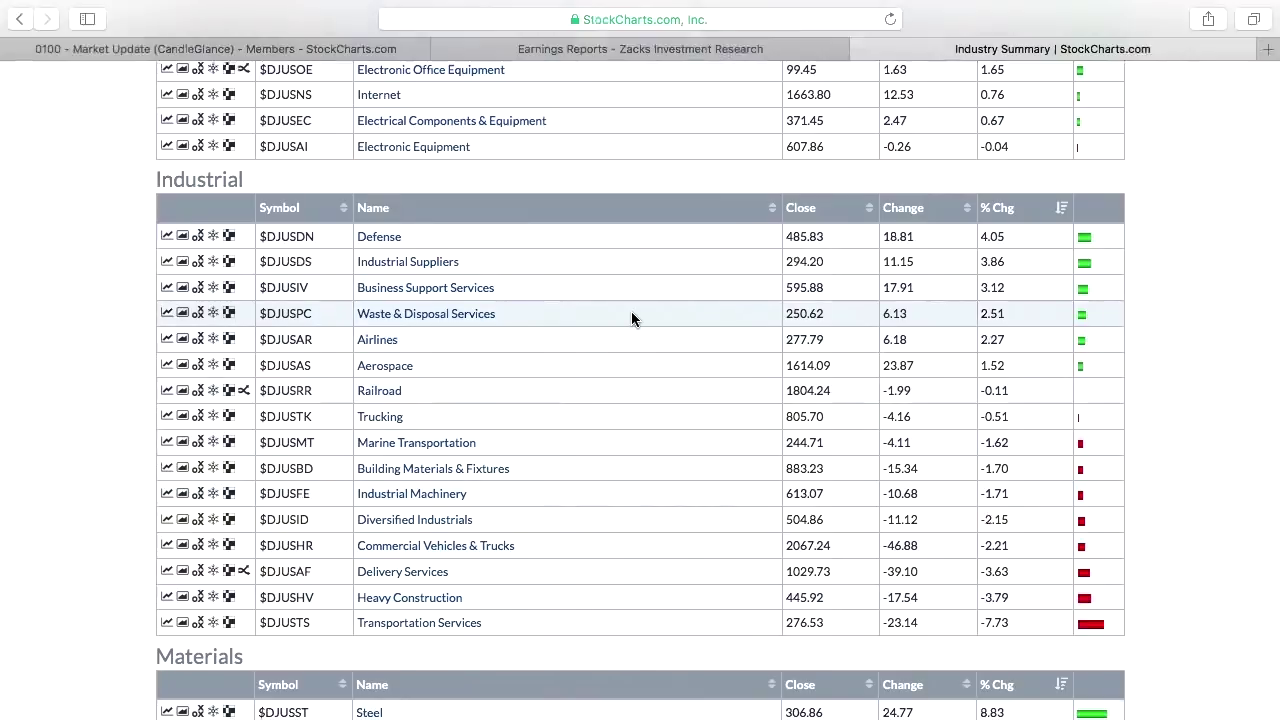
Step: Compare the one-month industry performance in the Materials, Energy, Consumer Staples, Health Care, Utilities and Financial tables
scroll(631, 315, "down", 5)
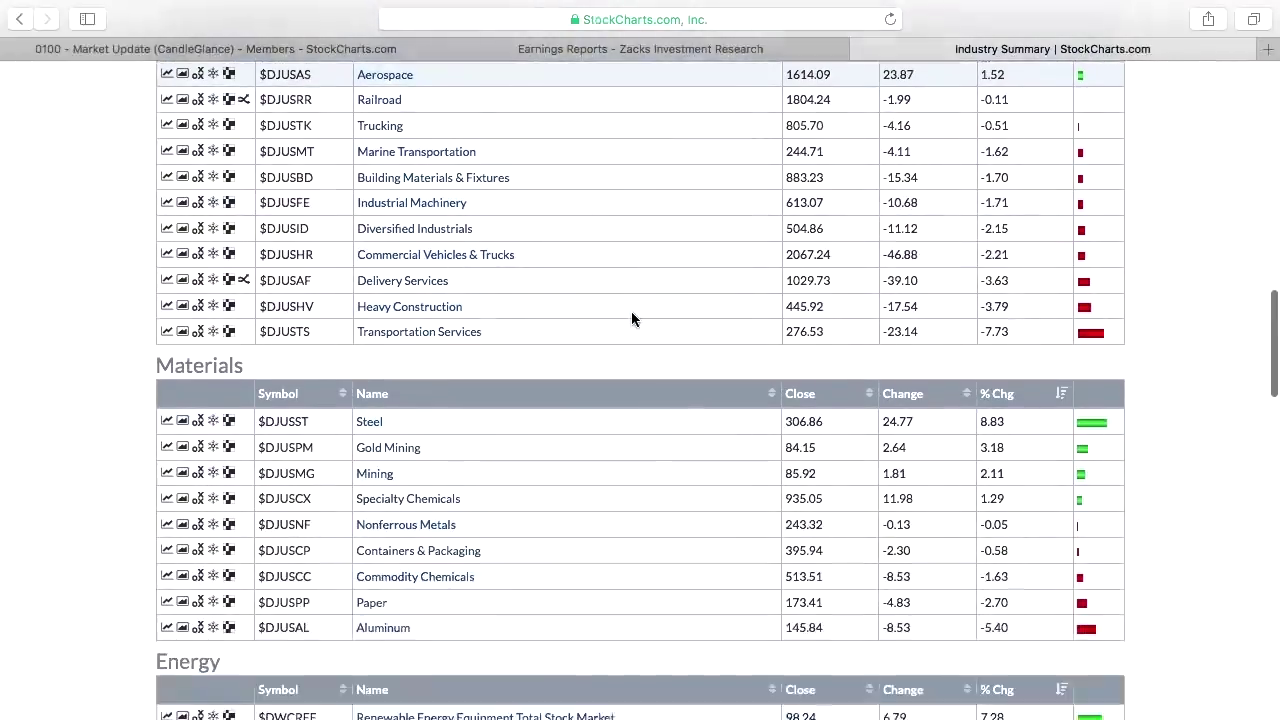
scroll(631, 318, "down", 1)
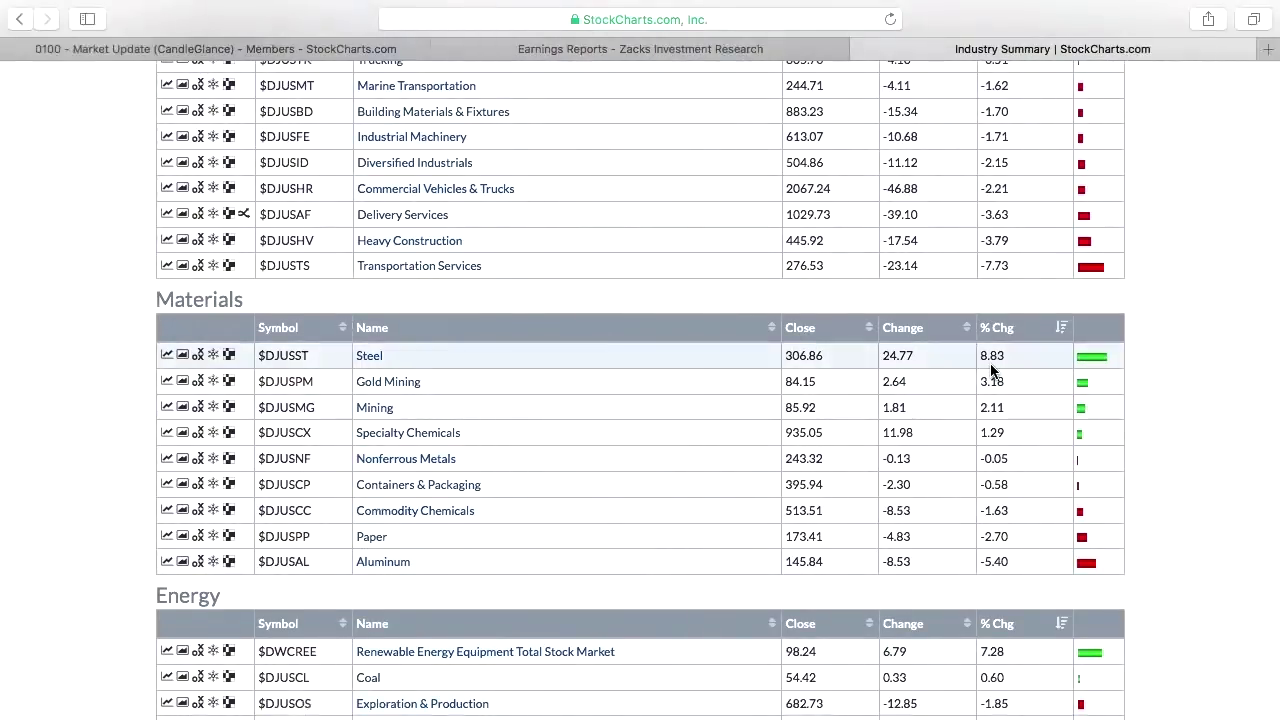
scroll(651, 370, "down", 8)
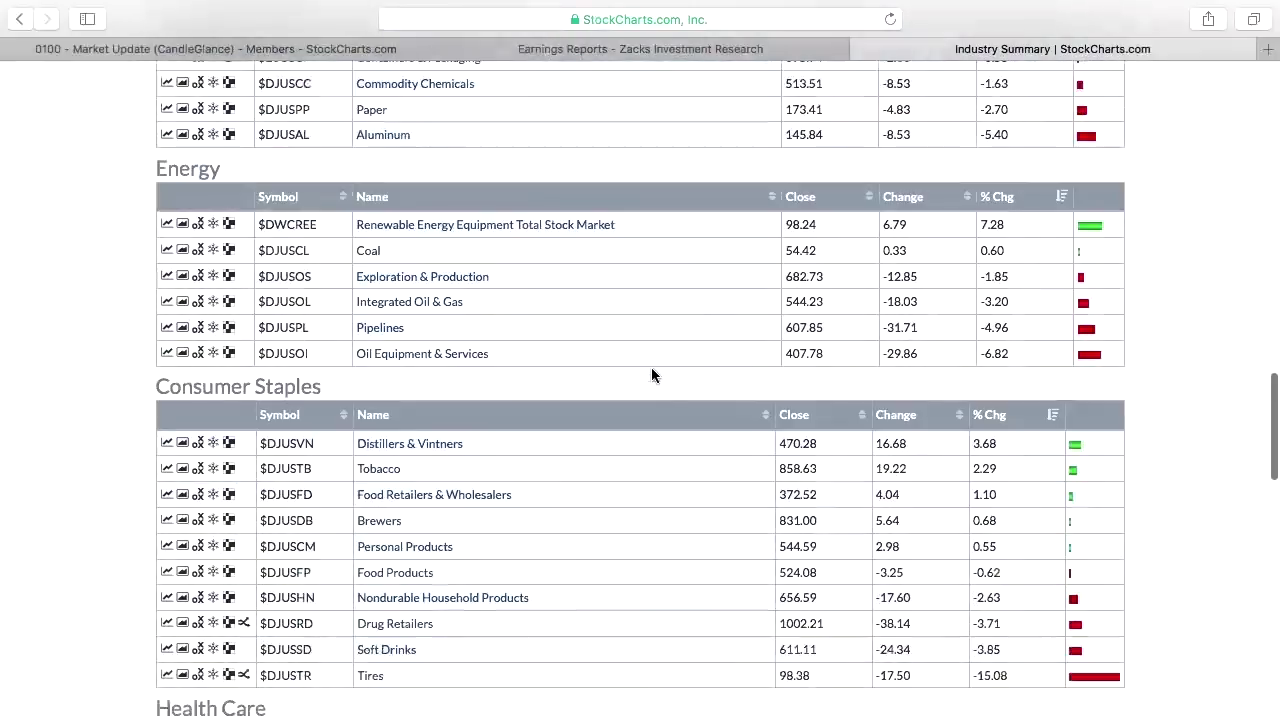
scroll(651, 374, "up", 1)
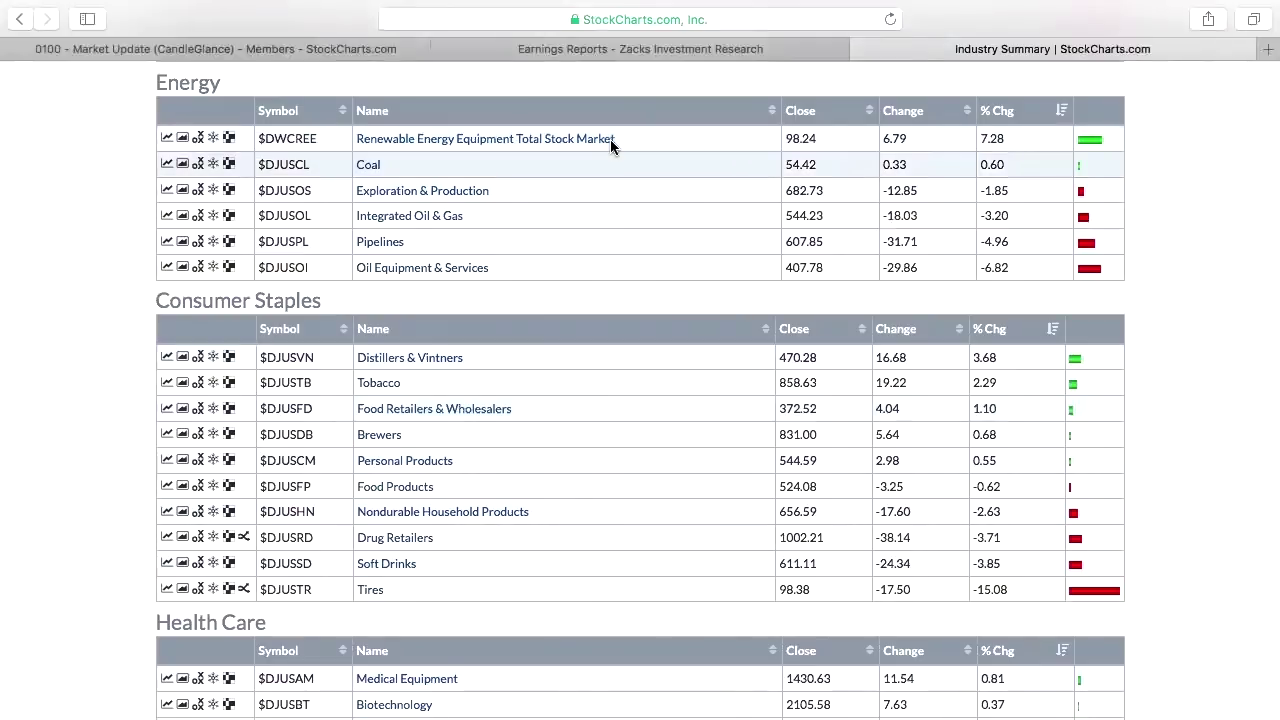
scroll(612, 146, "down", 3)
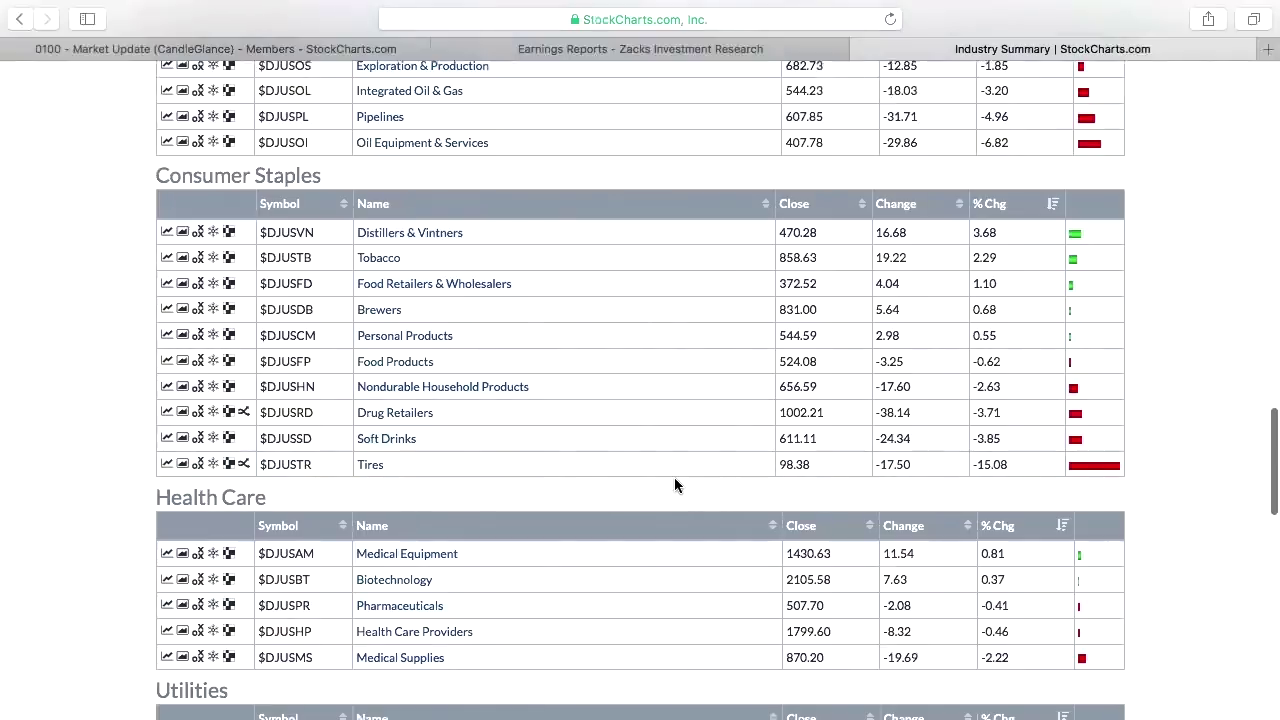
scroll(598, 464, "down", 5)
scroll(598, 464, "down", 4)
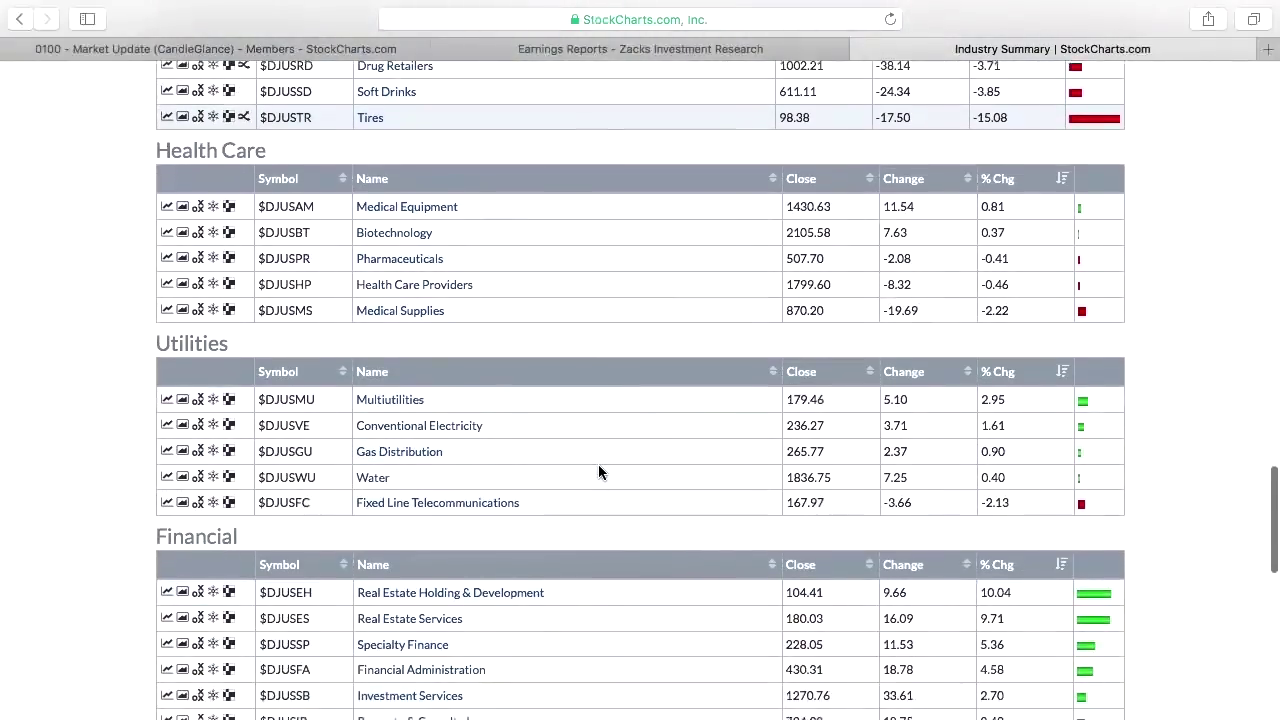
scroll(598, 472, "down", 8)
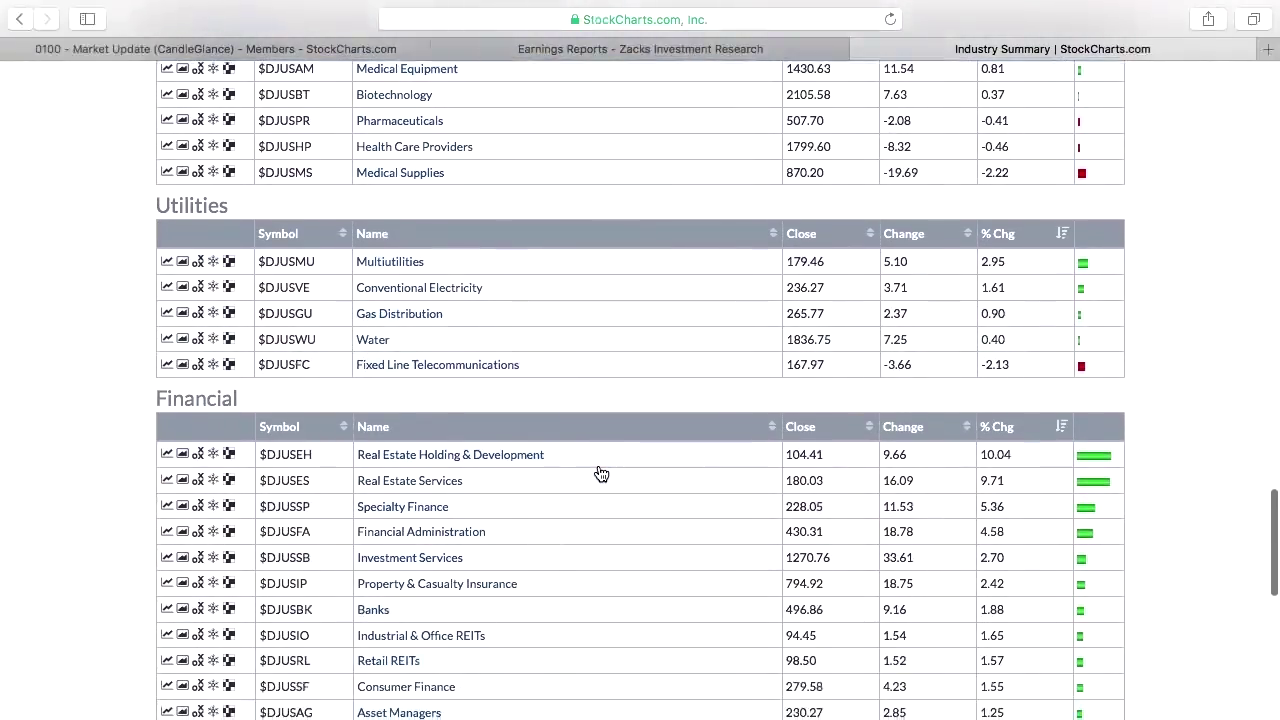
Step: Open the SharpChart for the symbol TGT from the industry summary page
scroll(598, 472, "up", 15)
scroll(598, 466, "up", 12)
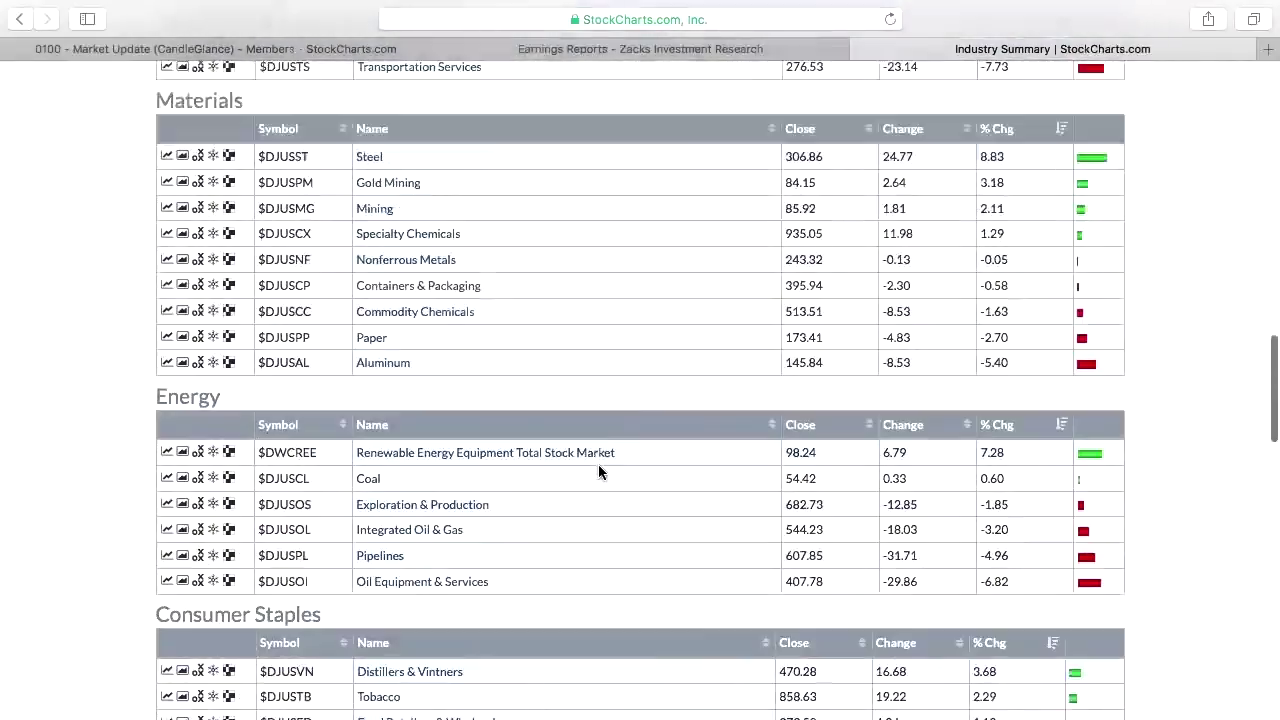
scroll(598, 472, "up", 20)
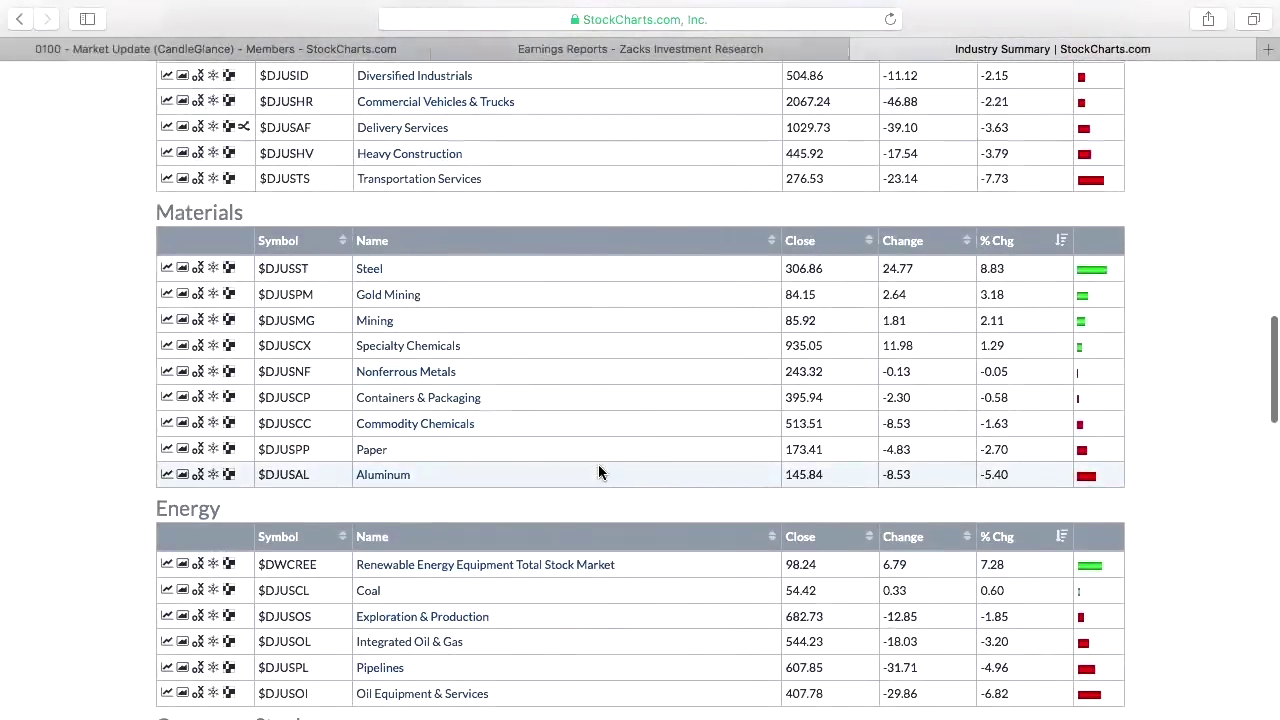
scroll(582, 287, "up", 8)
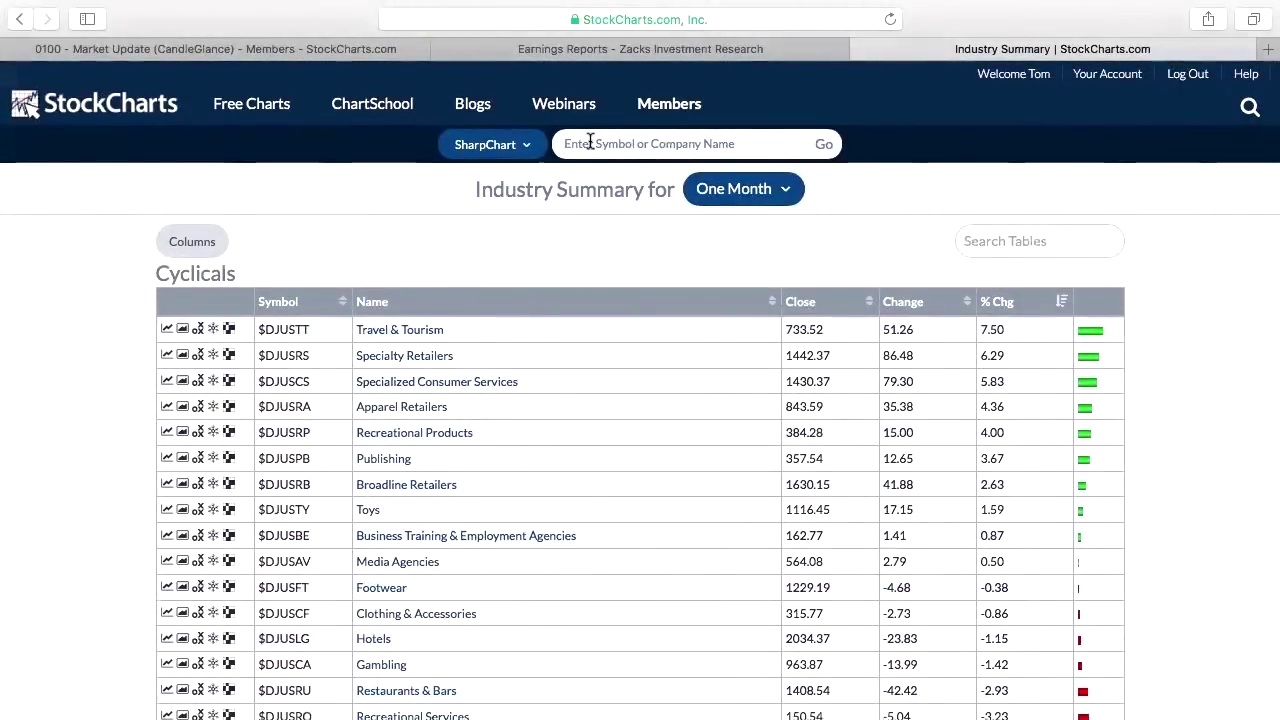
type("TGT")
key("Return")
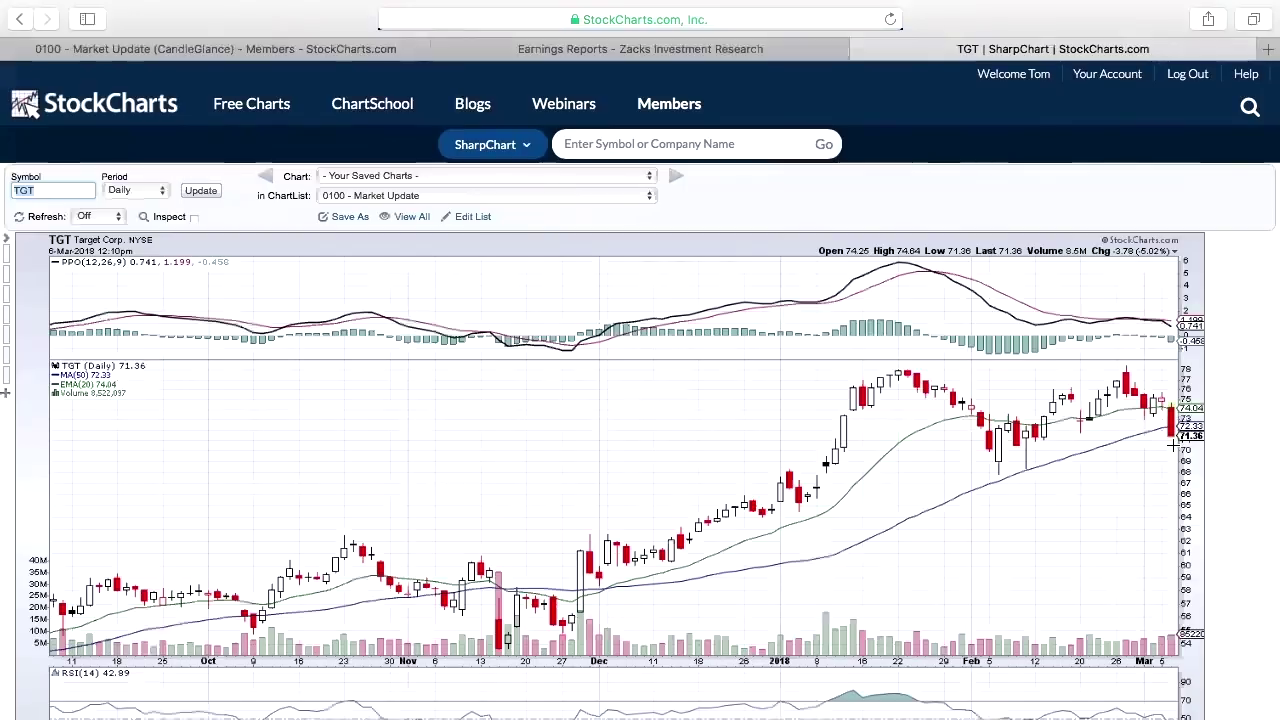
Step: Review the daily TGT chart and switch it to the Relative Chart 1 Year style
scroll(967, 336, "down", 1)
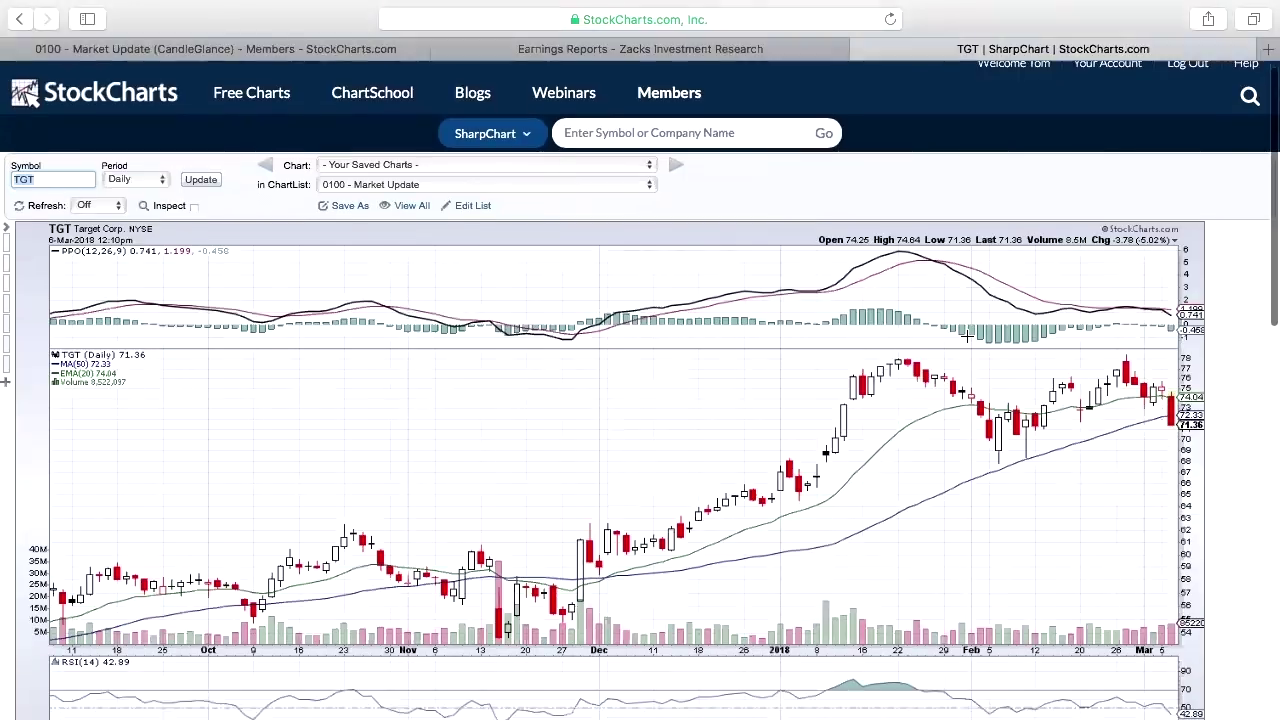
scroll(967, 336, "down", 4)
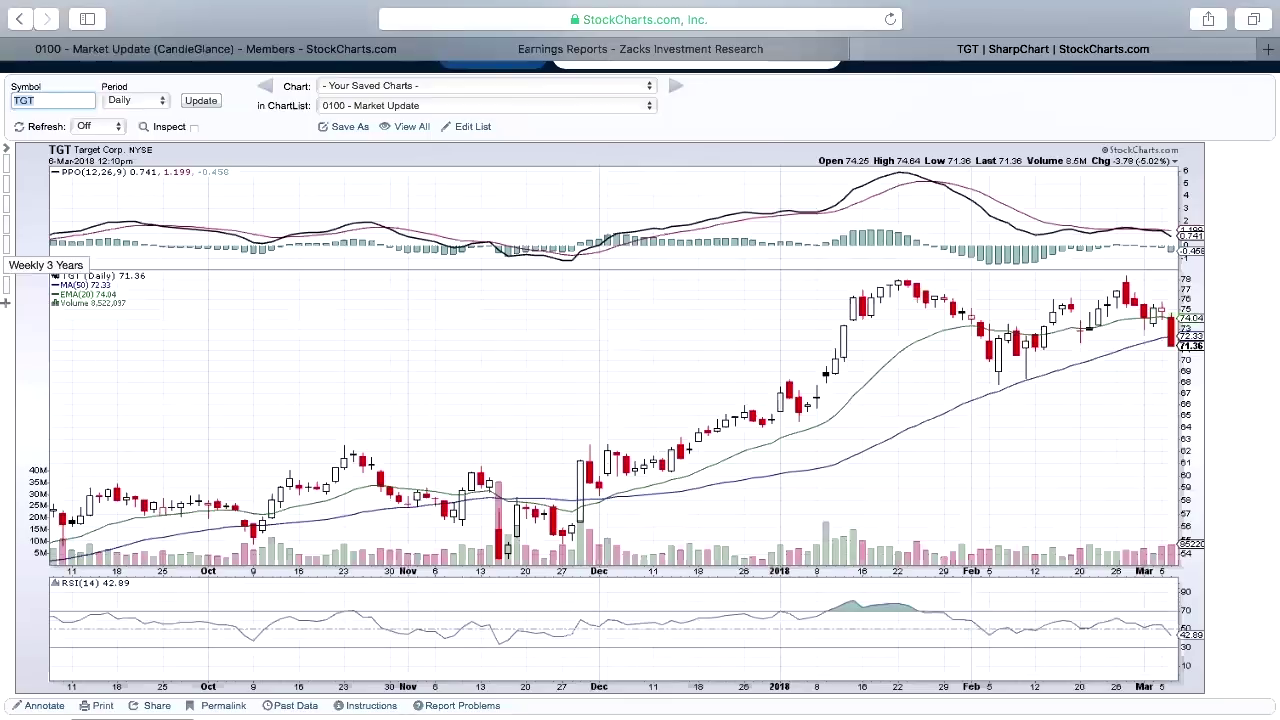
left_click(5, 230)
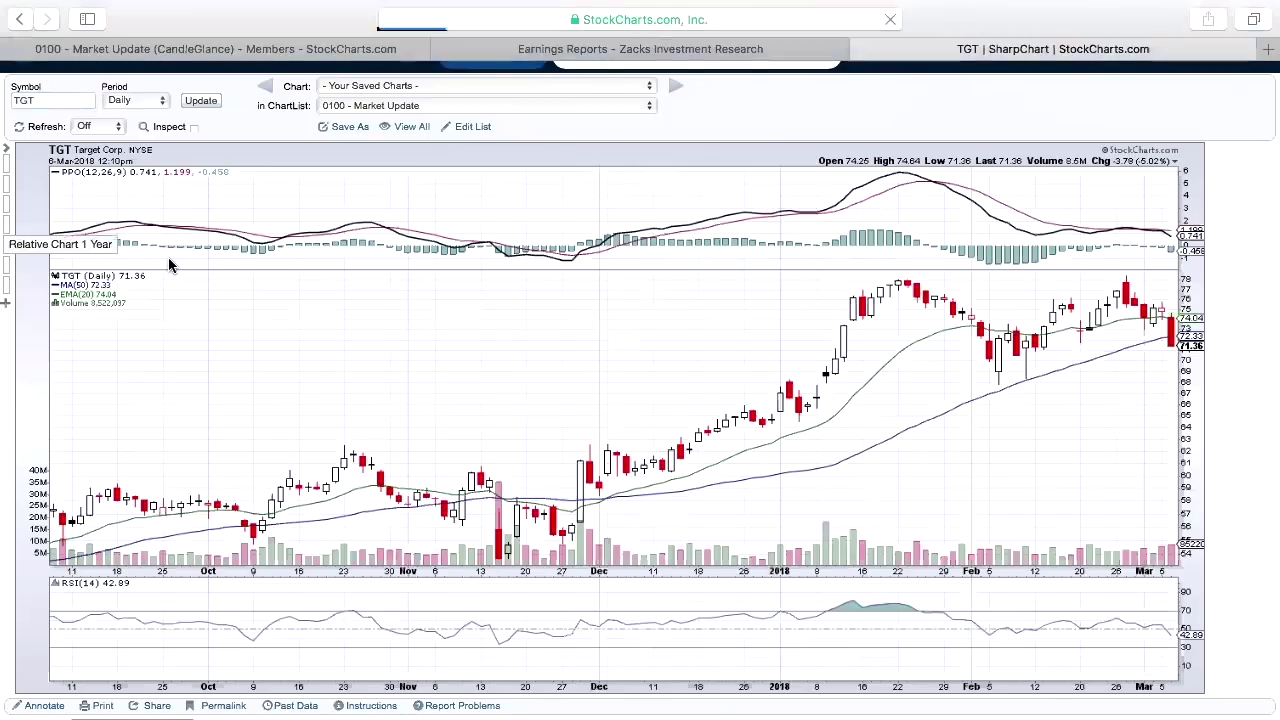
Step: Examine TGT's one-year price against $DJUSRB and the TGT:$DJUSRB, TGT:$SPX and $DJUSRB:$SPX relative strength panels
scroll(251, 300, "down", 3)
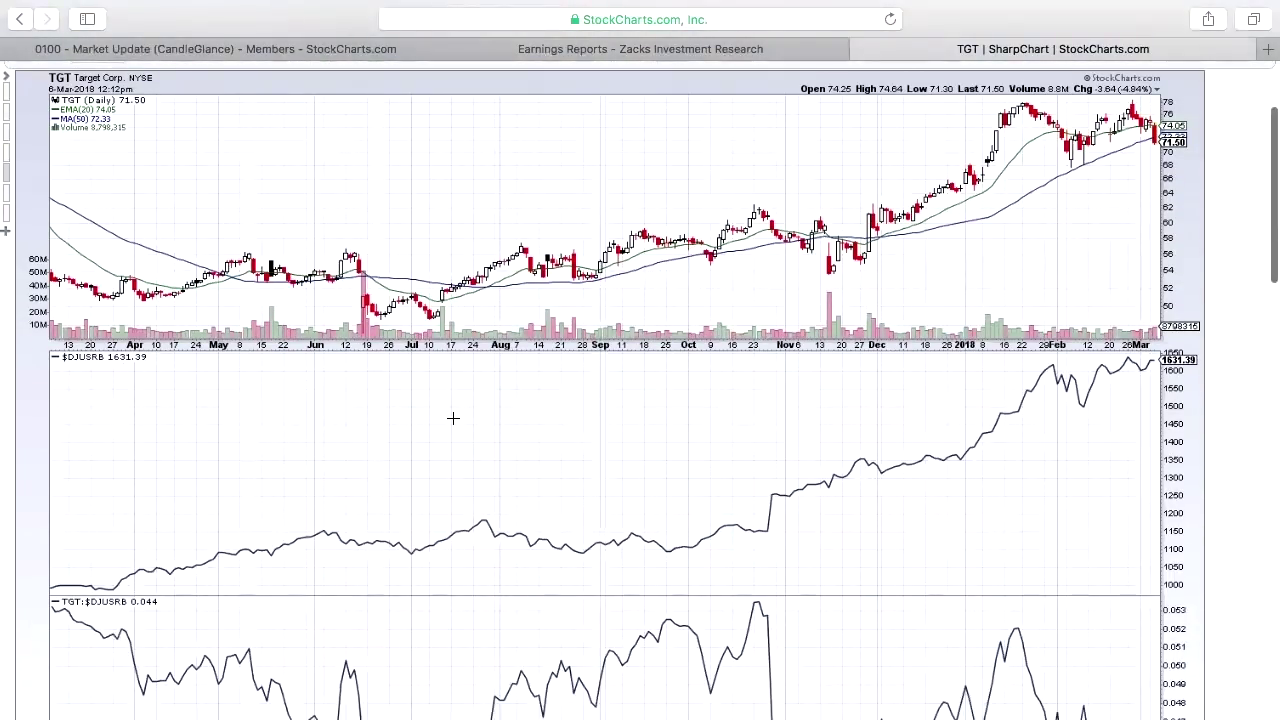
scroll(453, 418, "down", 2)
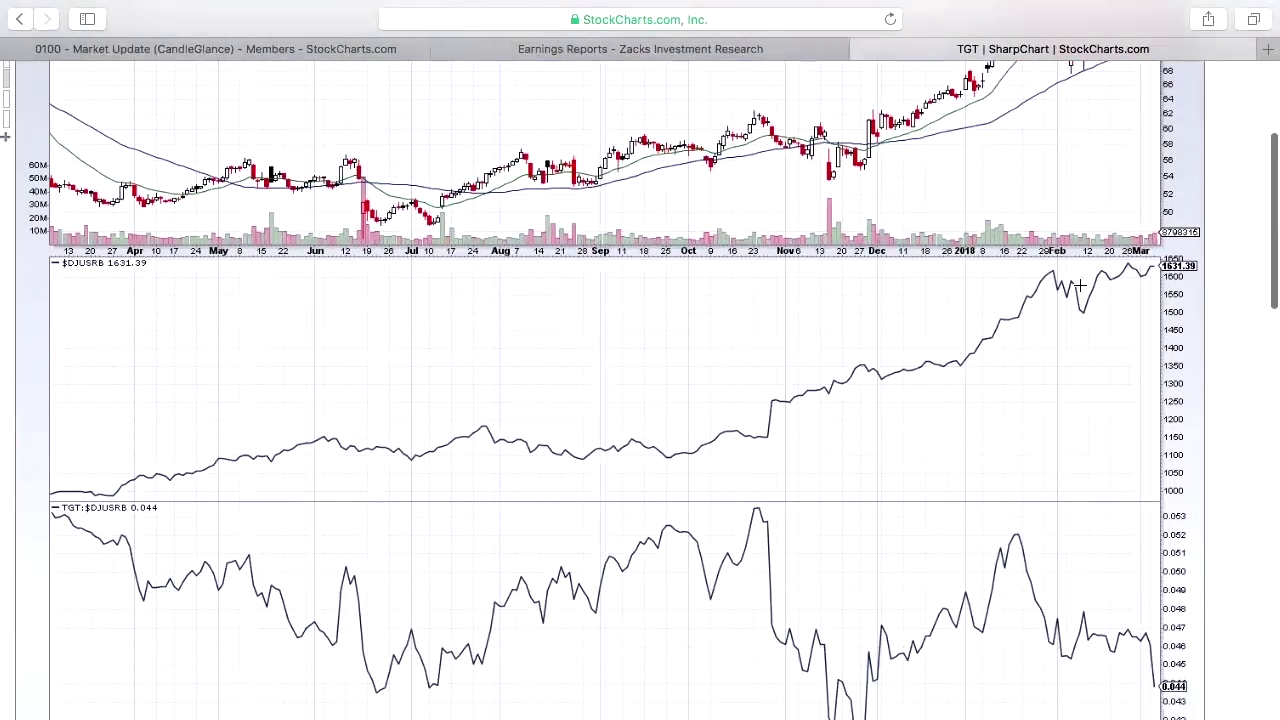
scroll(993, 364, "down", 3)
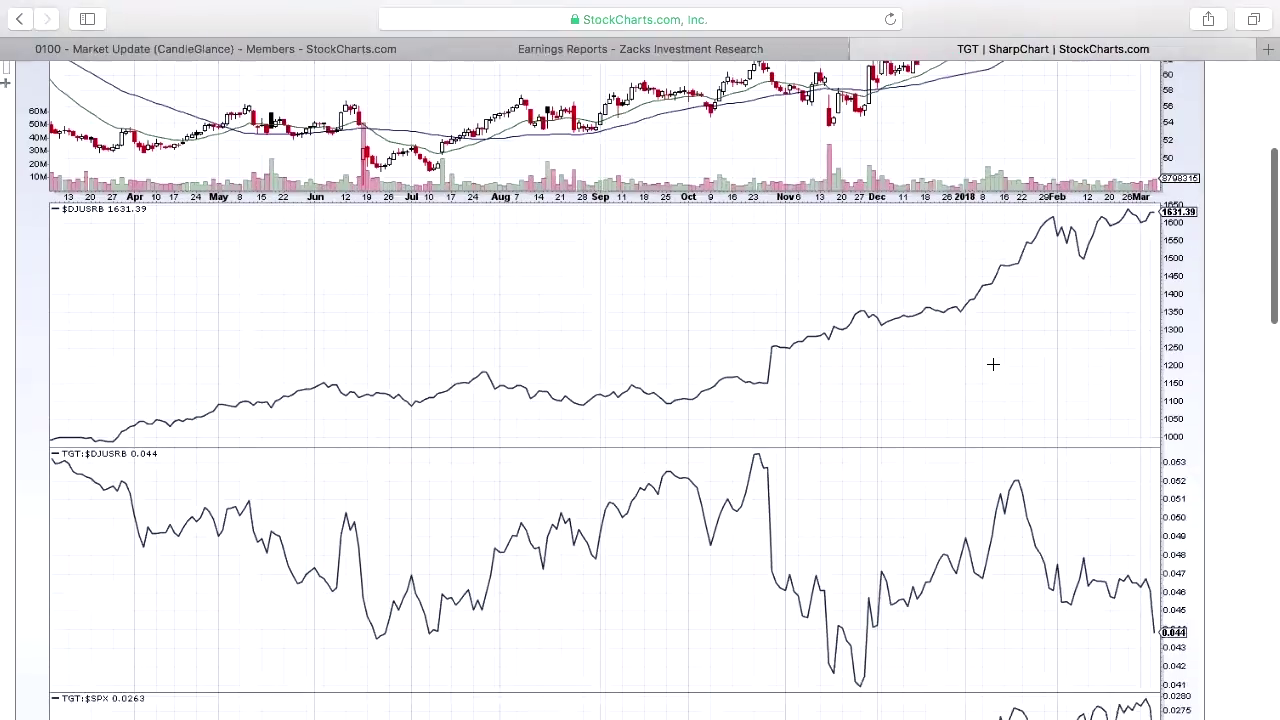
scroll(1100, 337, "down", 3)
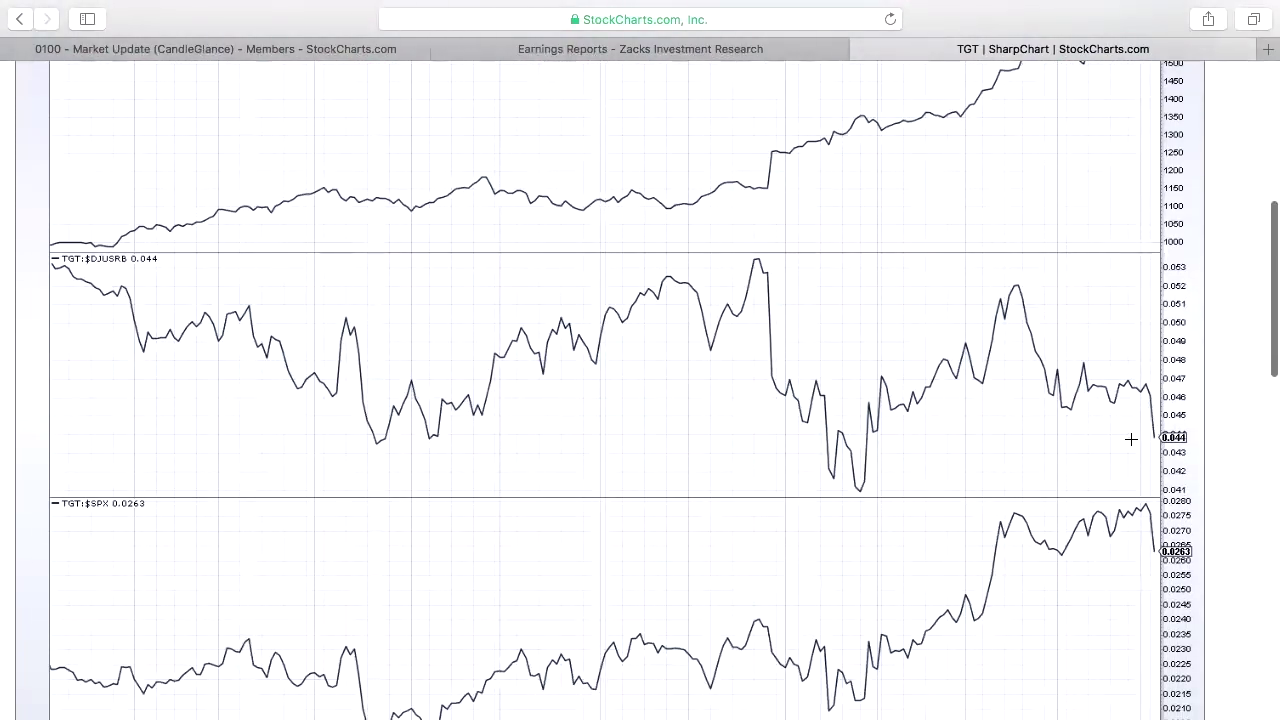
scroll(1131, 437, "down", 1)
scroll(1131, 439, "down", 3)
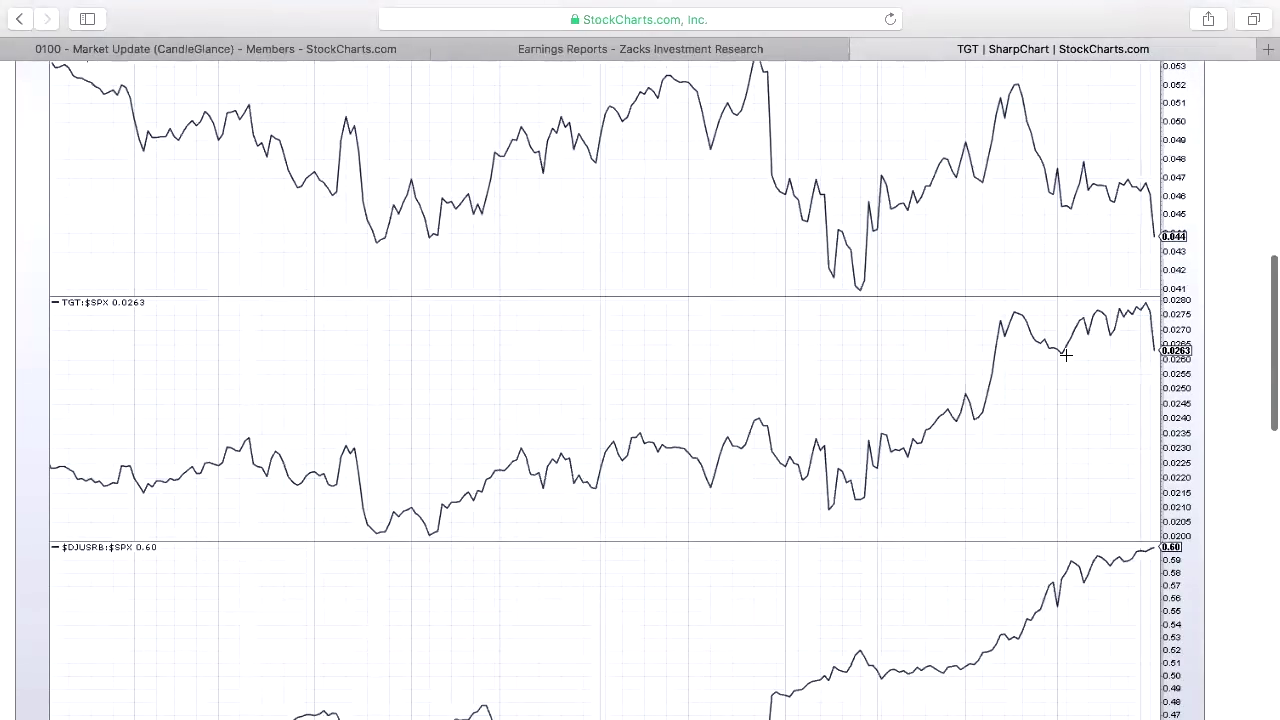
scroll(1043, 366, "down", 4)
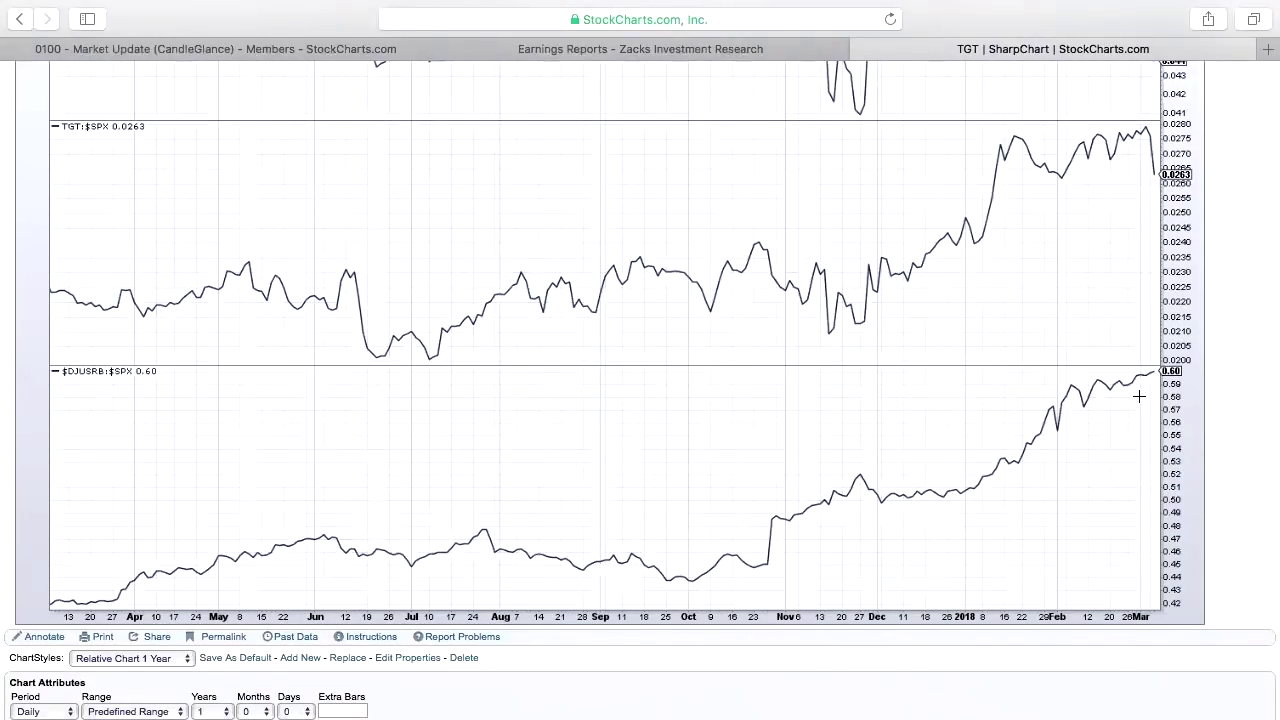
scroll(1092, 351, "up", 7)
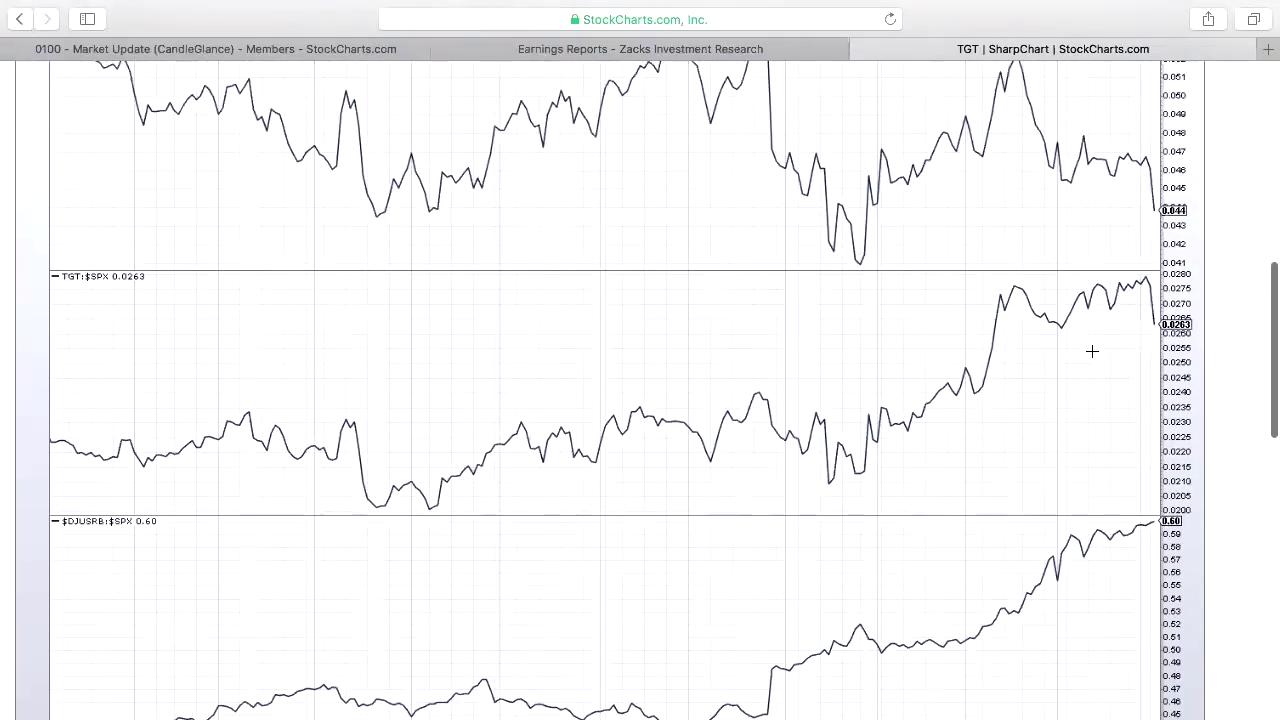
scroll(1092, 351, "up", 12)
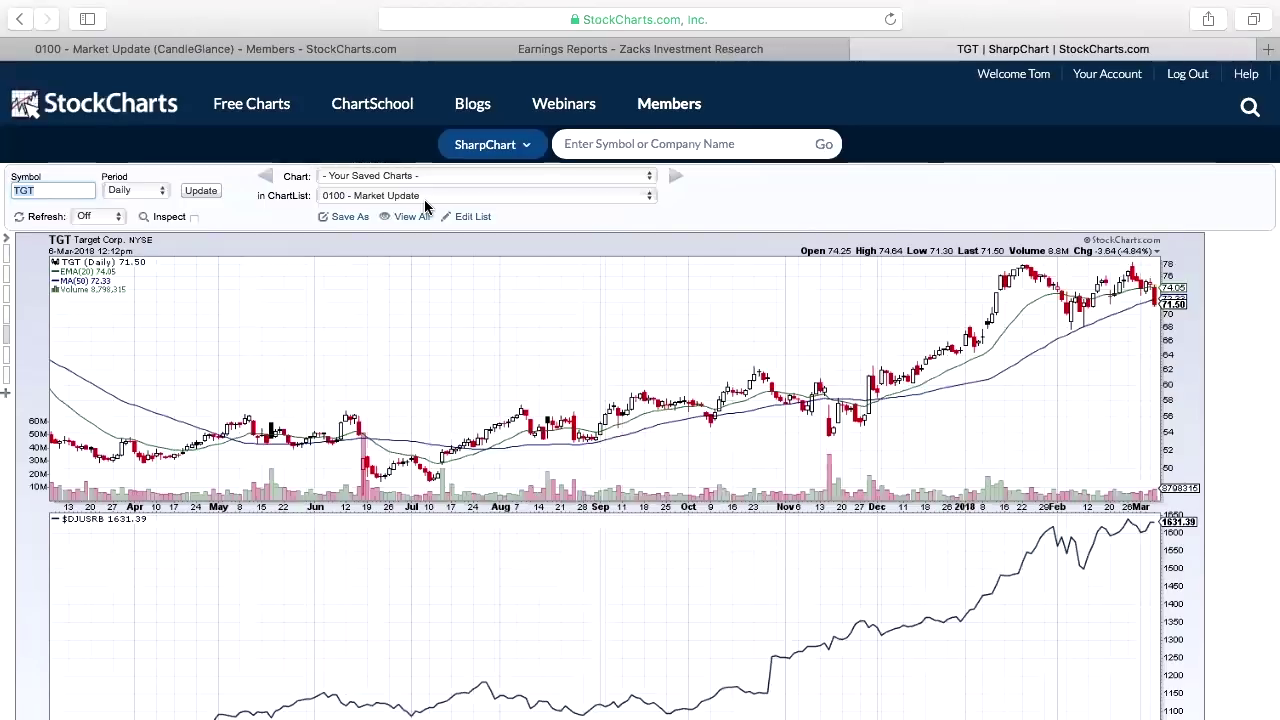
Step: Look up the SharpCharts for the symbols MYL and ALB, one after the other
left_click(596, 145)
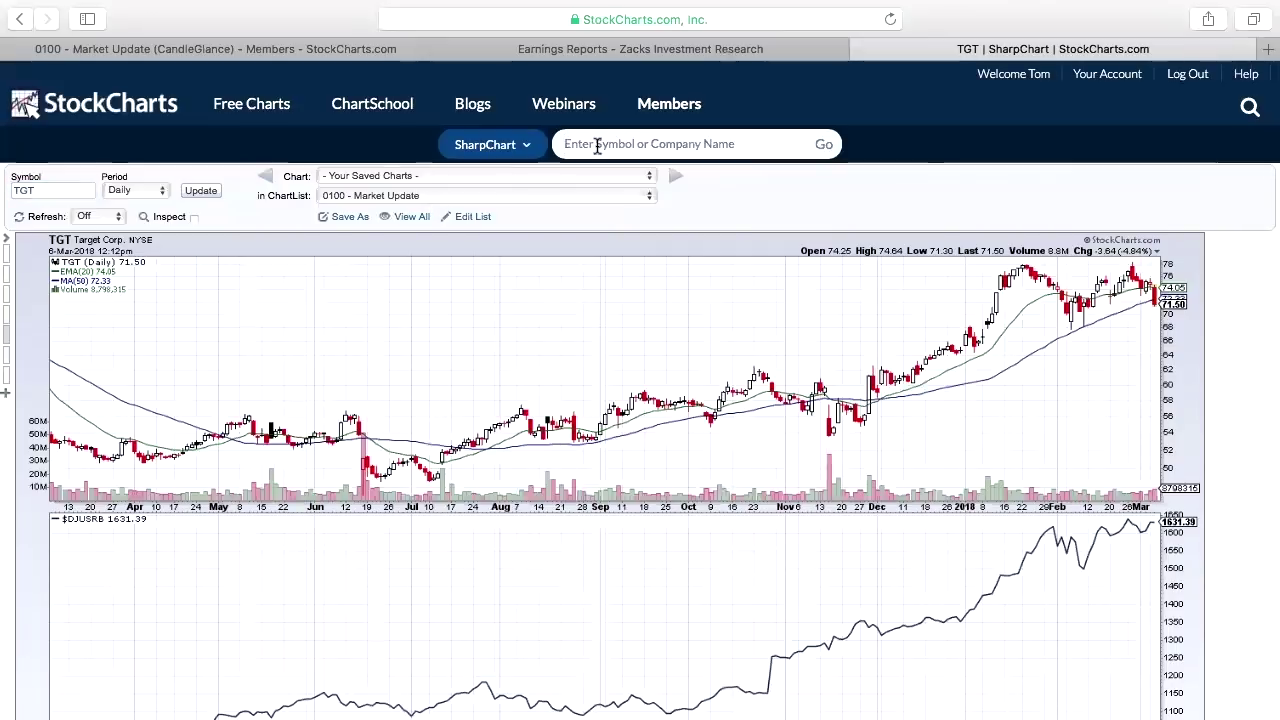
type("myl")
key("Return")
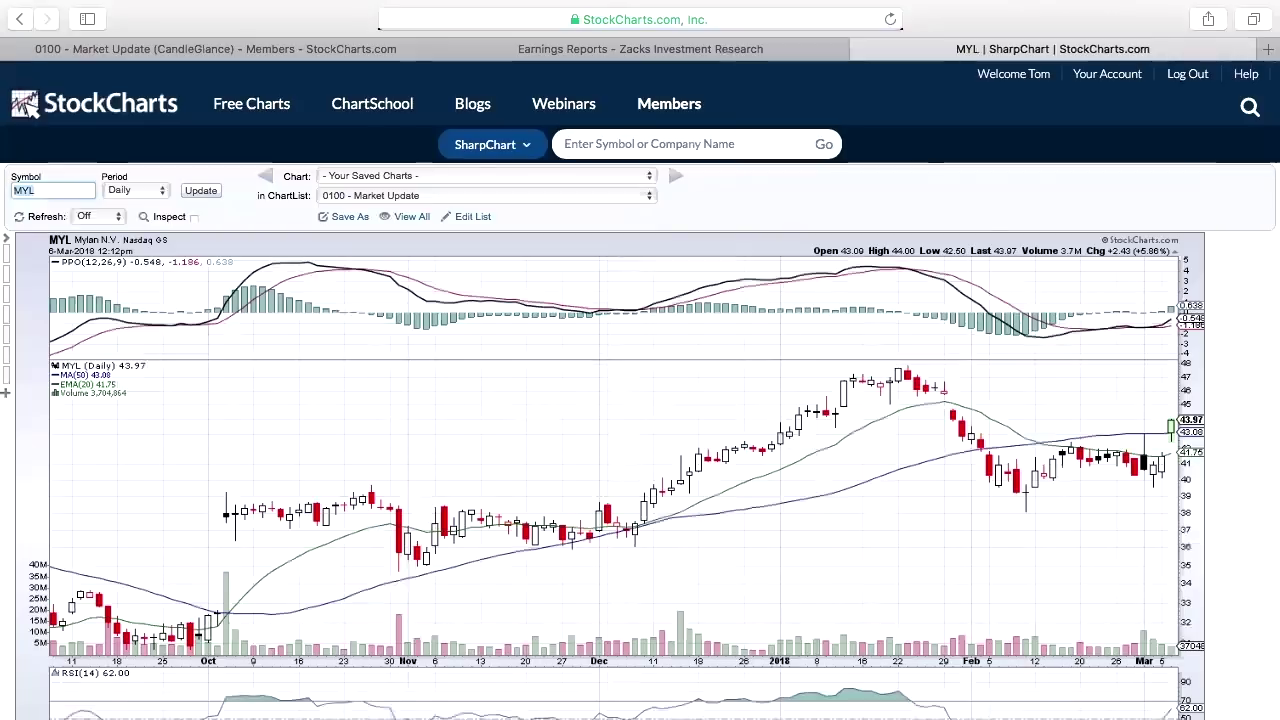
type("ALB")
key("Return")
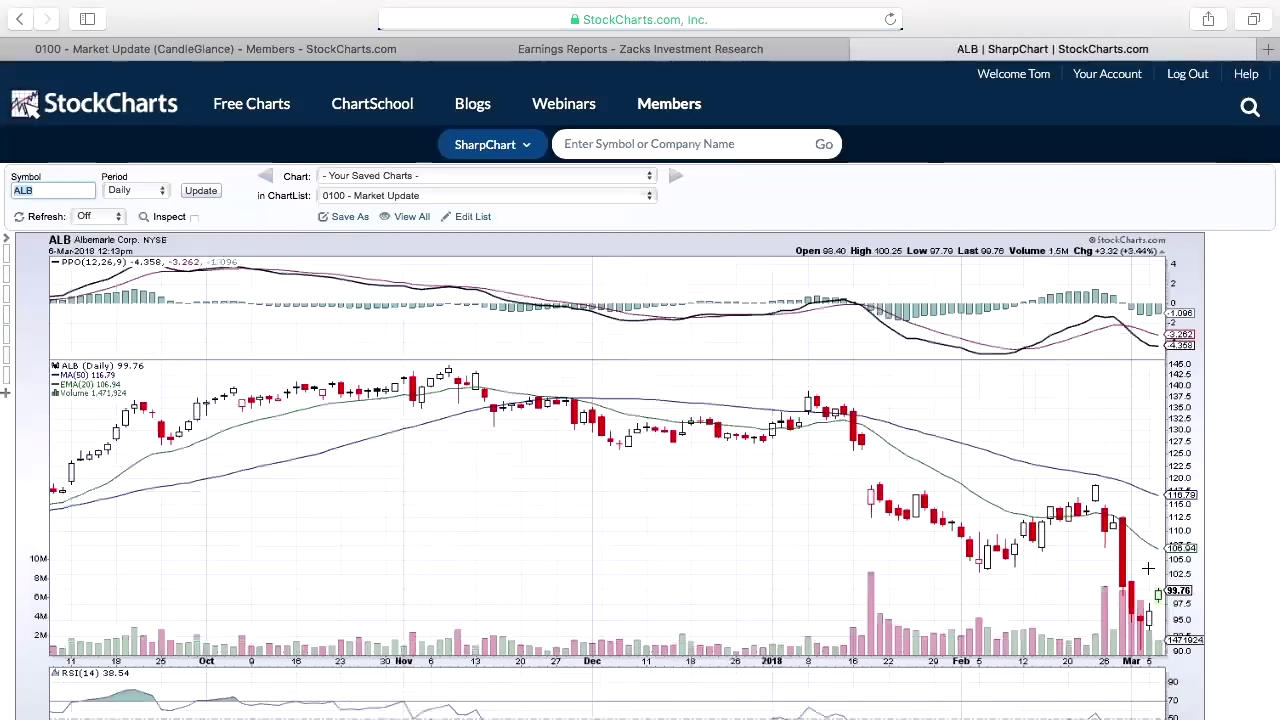
Step: Look up the SharpCharts for the symbols UPS and BG, one after the other
type("ups")
key("Return")
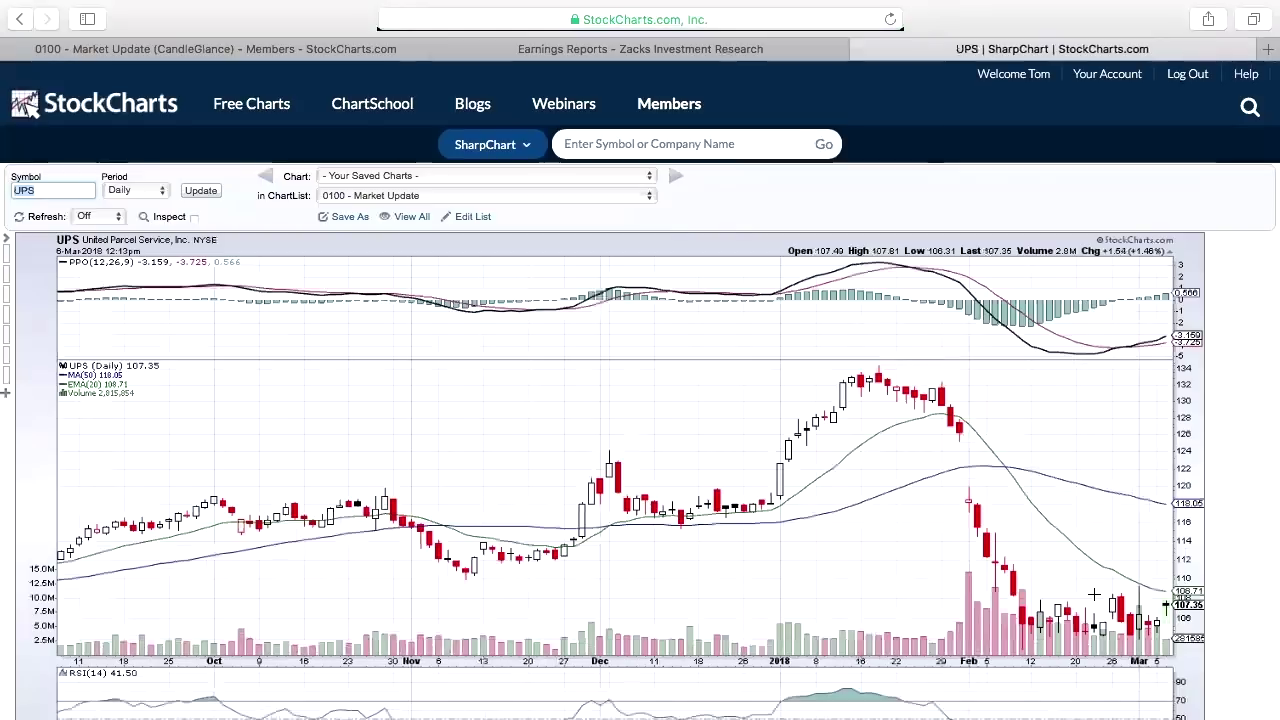
type("bg")
key("Return")
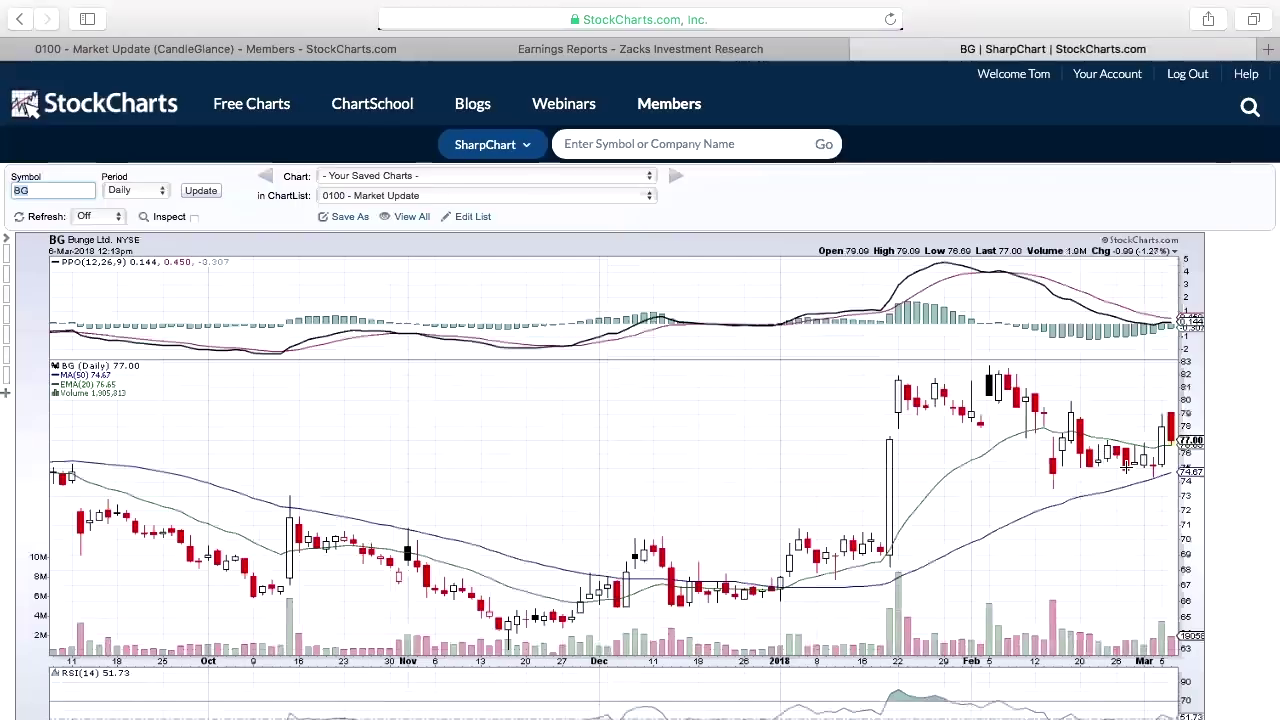
Step: Look up the SharpCharts for the symbols GRUB and SEP, one after the other
left_click(619, 146)
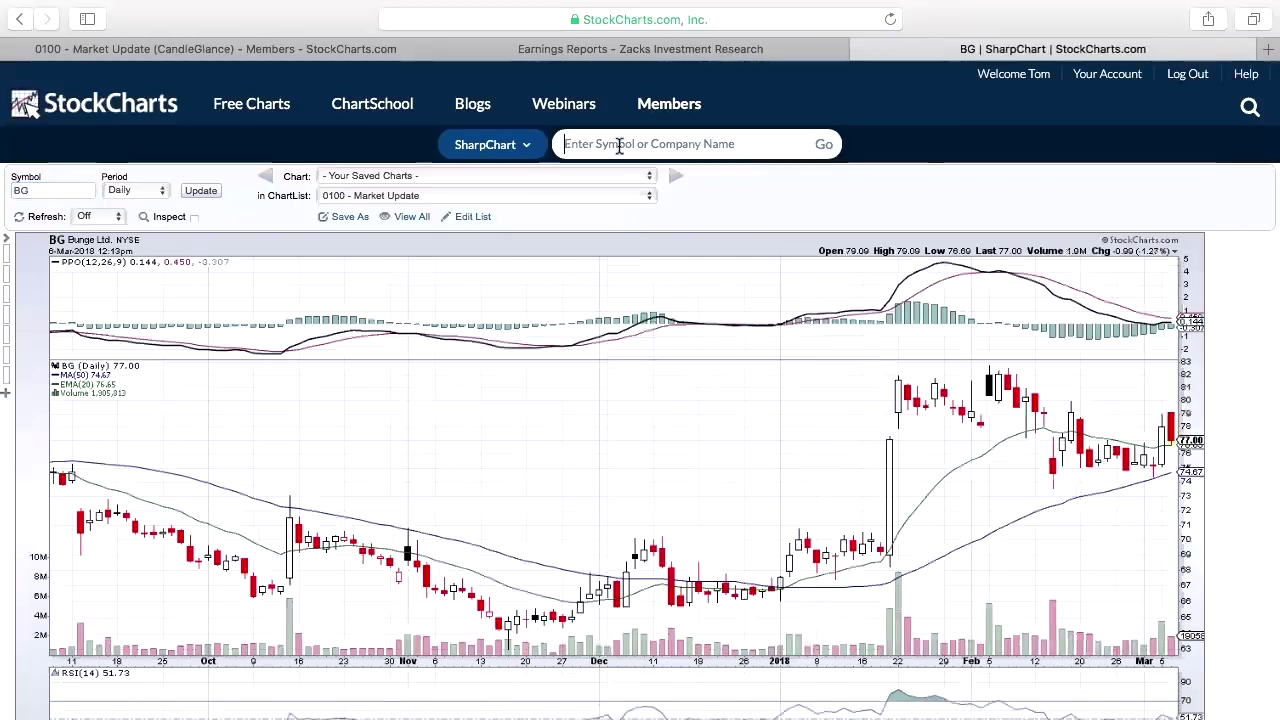
type("grub")
key("Return")
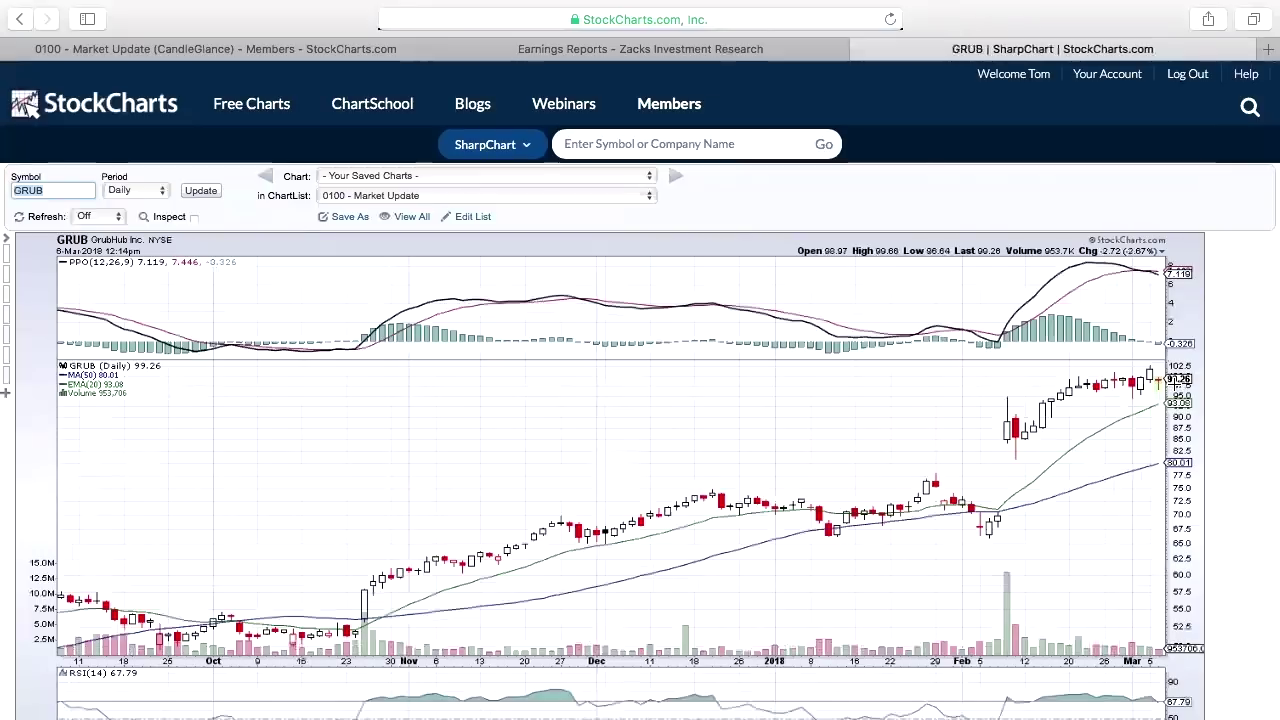
type("sep")
key("Return")
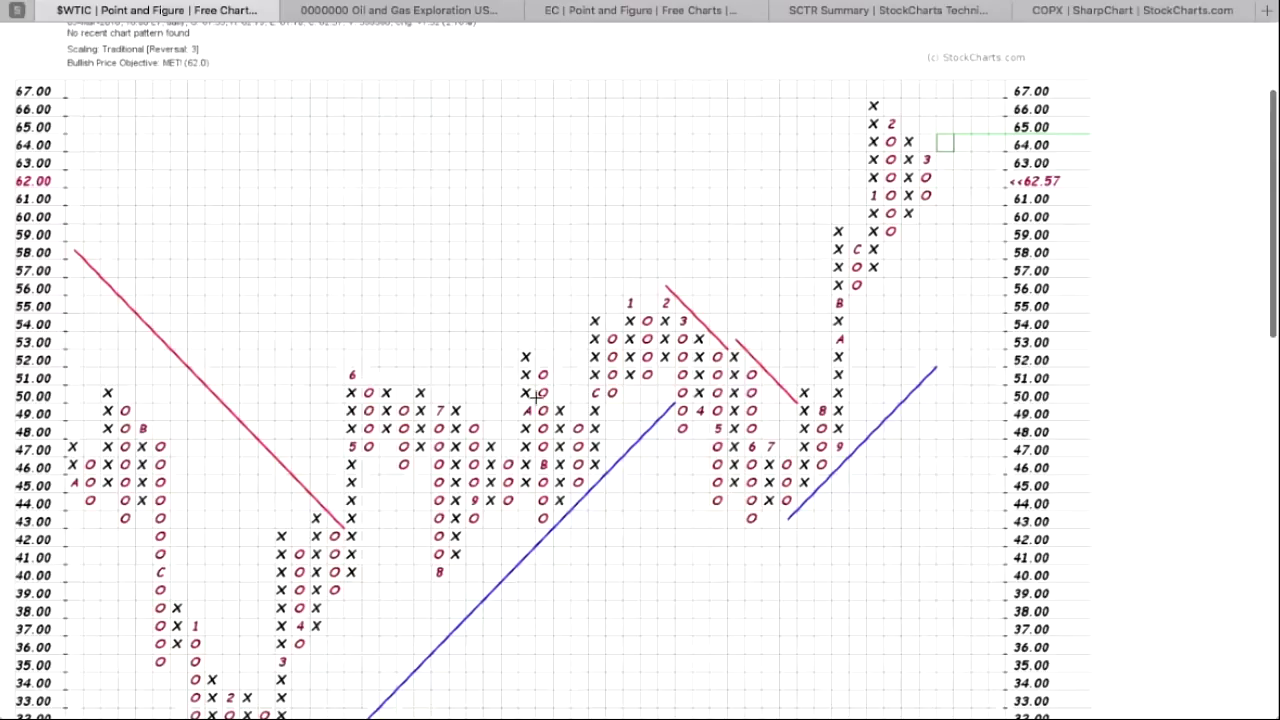
Step: Examine the $WTIC point and figure chart from its 2016 lows to its 2018 highs, including the trend lines and price objective
scroll(536, 397, "up", 1)
scroll(536, 397, "down", 2)
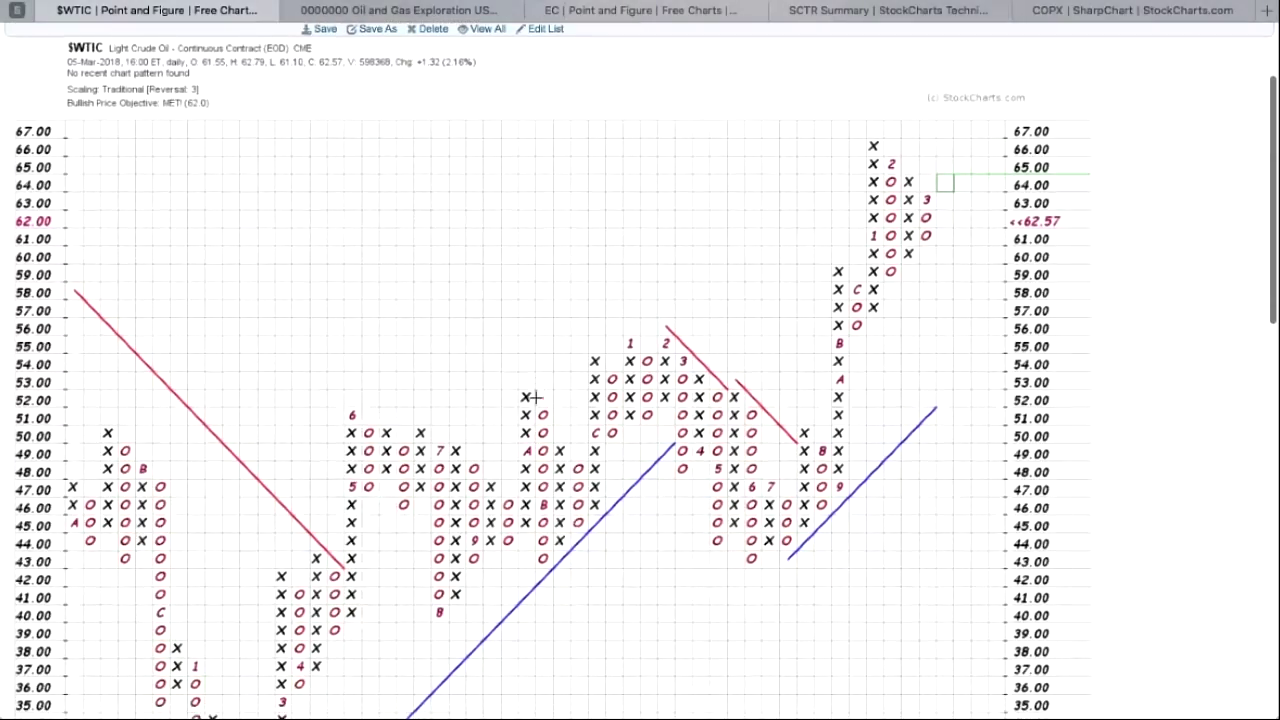
scroll(536, 397, "up", 1)
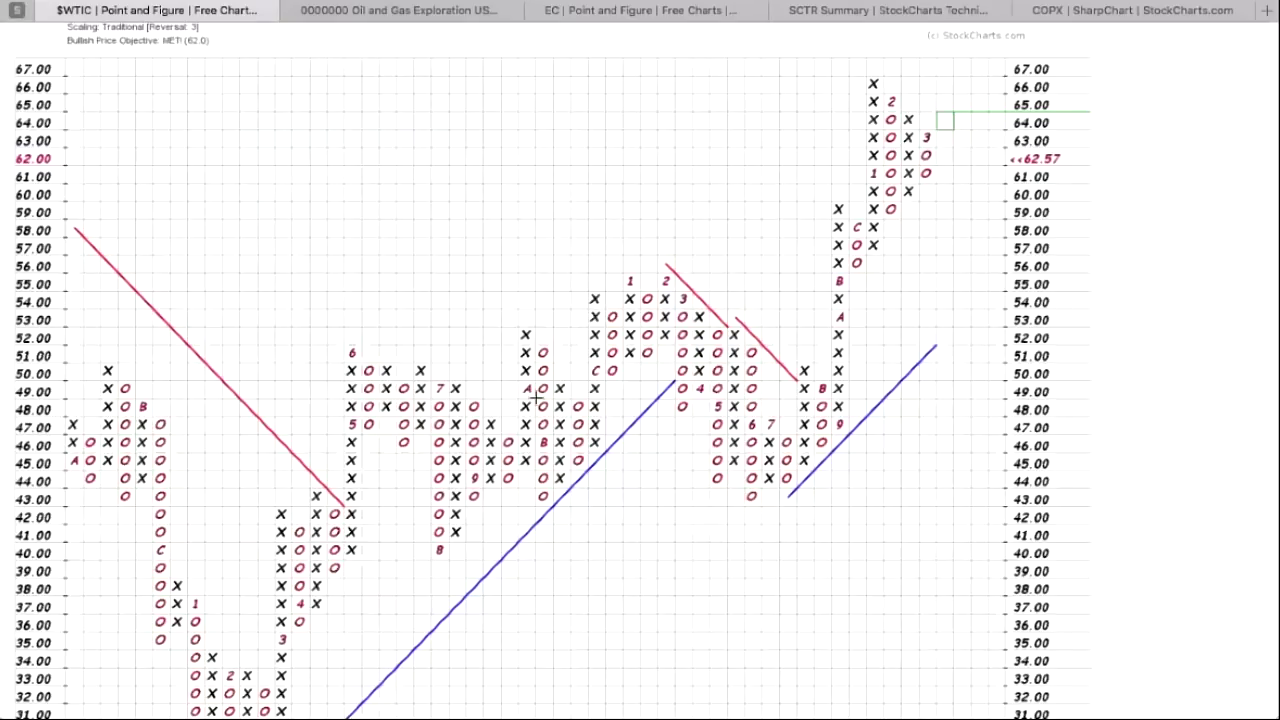
scroll(536, 397, "up", 2)
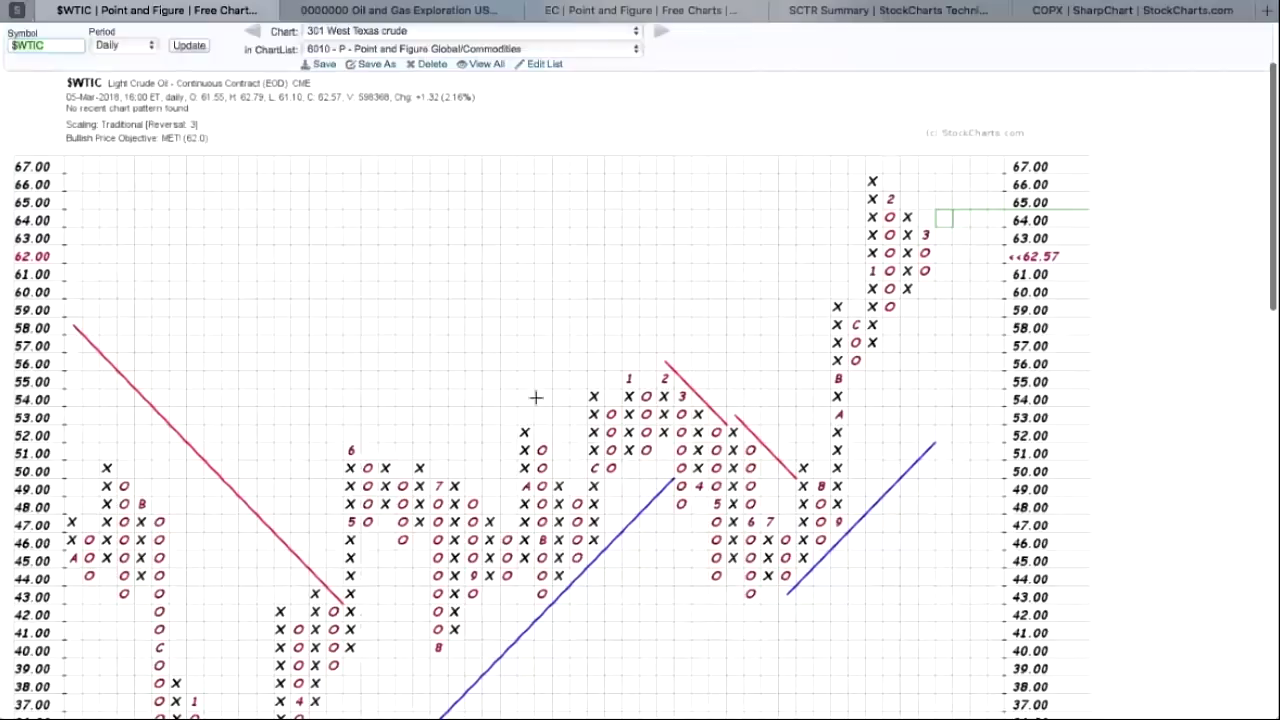
scroll(536, 397, "down", 1)
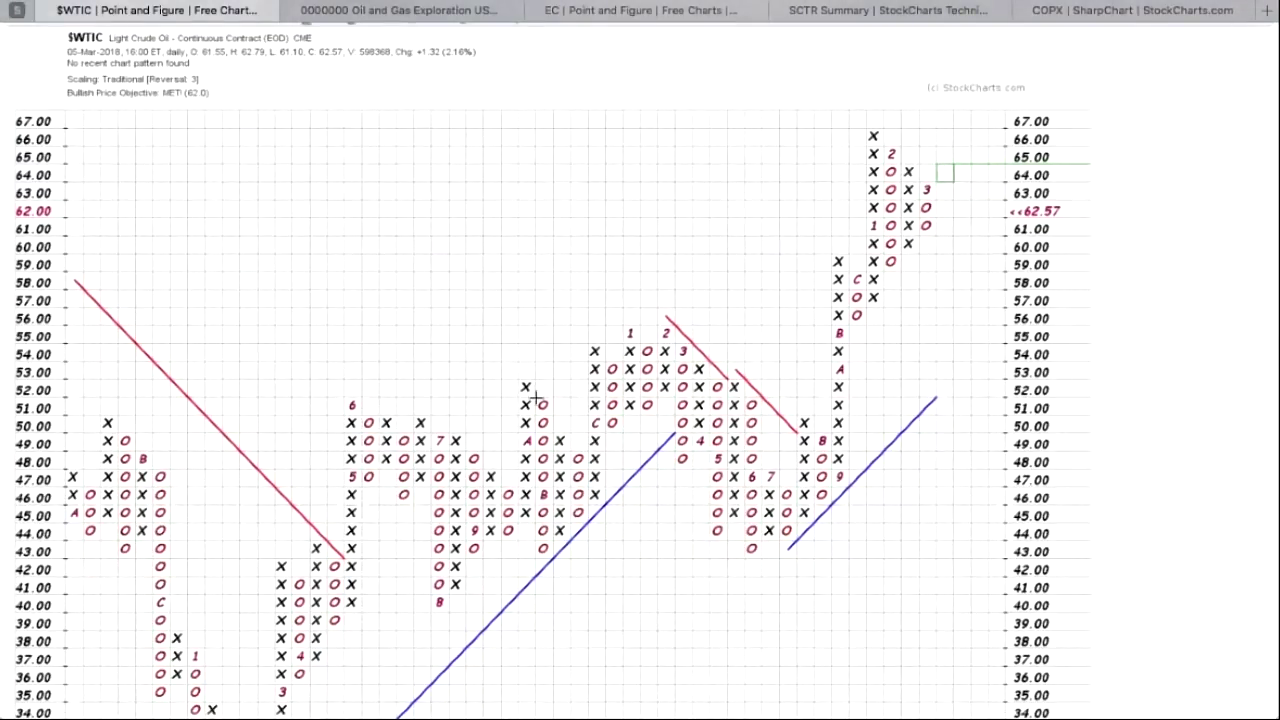
scroll(536, 397, "down", 7)
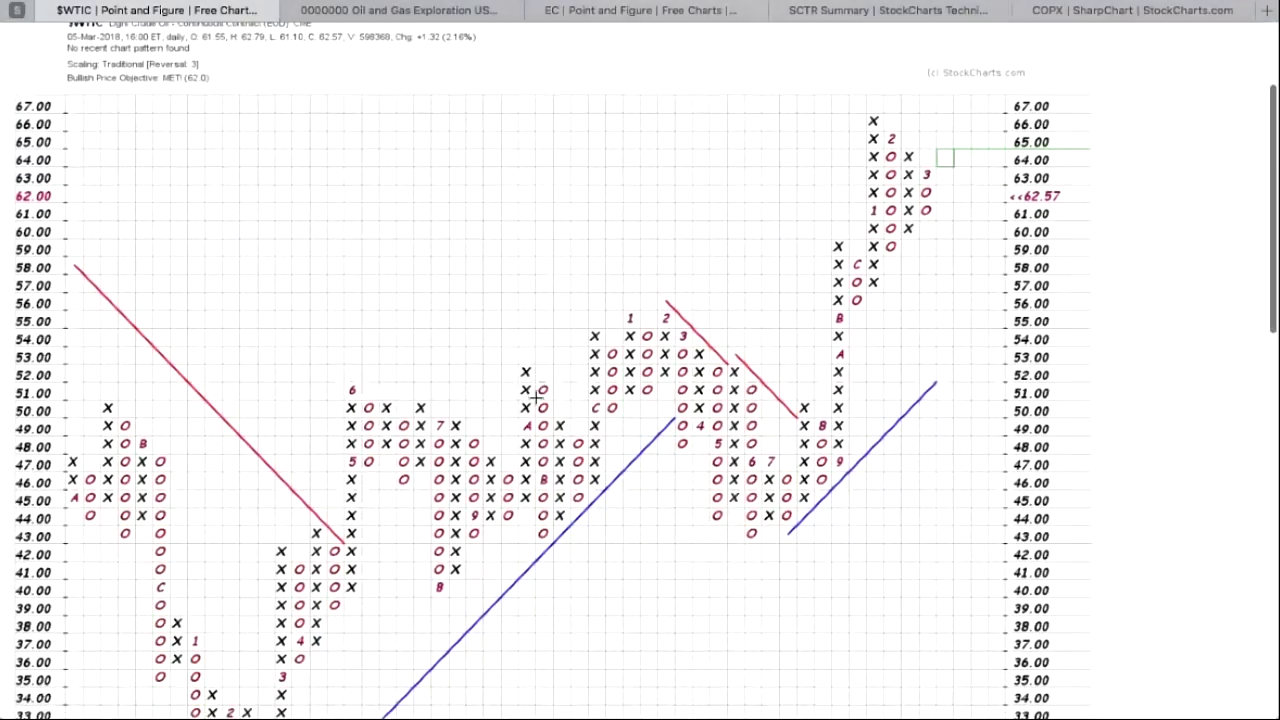
scroll(536, 397, "up", 3)
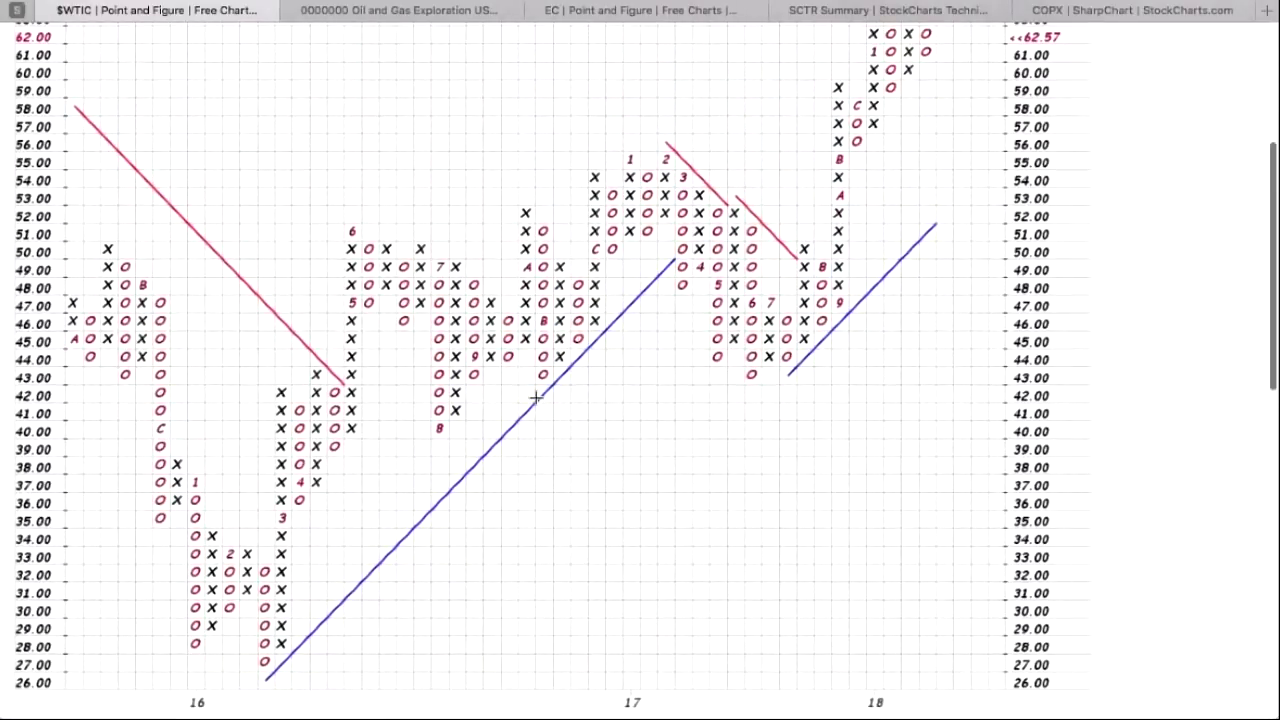
scroll(536, 397, "up", 1)
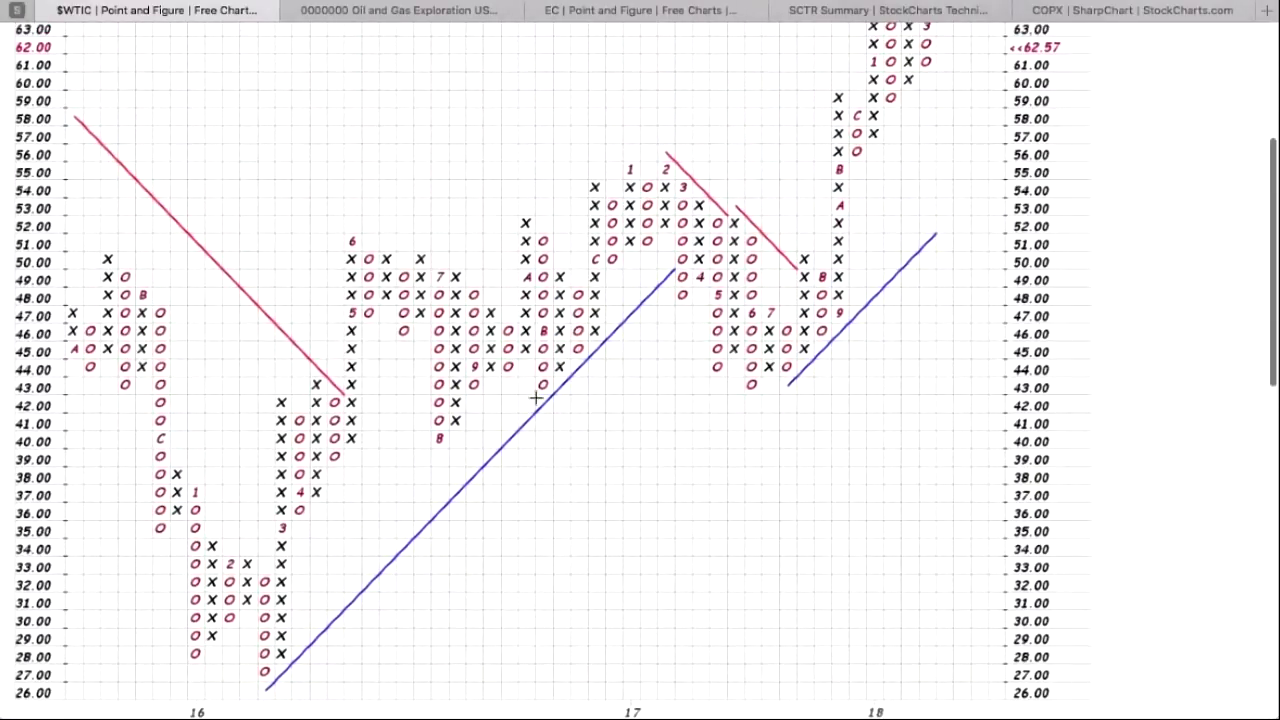
scroll(536, 397, "down", 1)
scroll(536, 397, "up", 5)
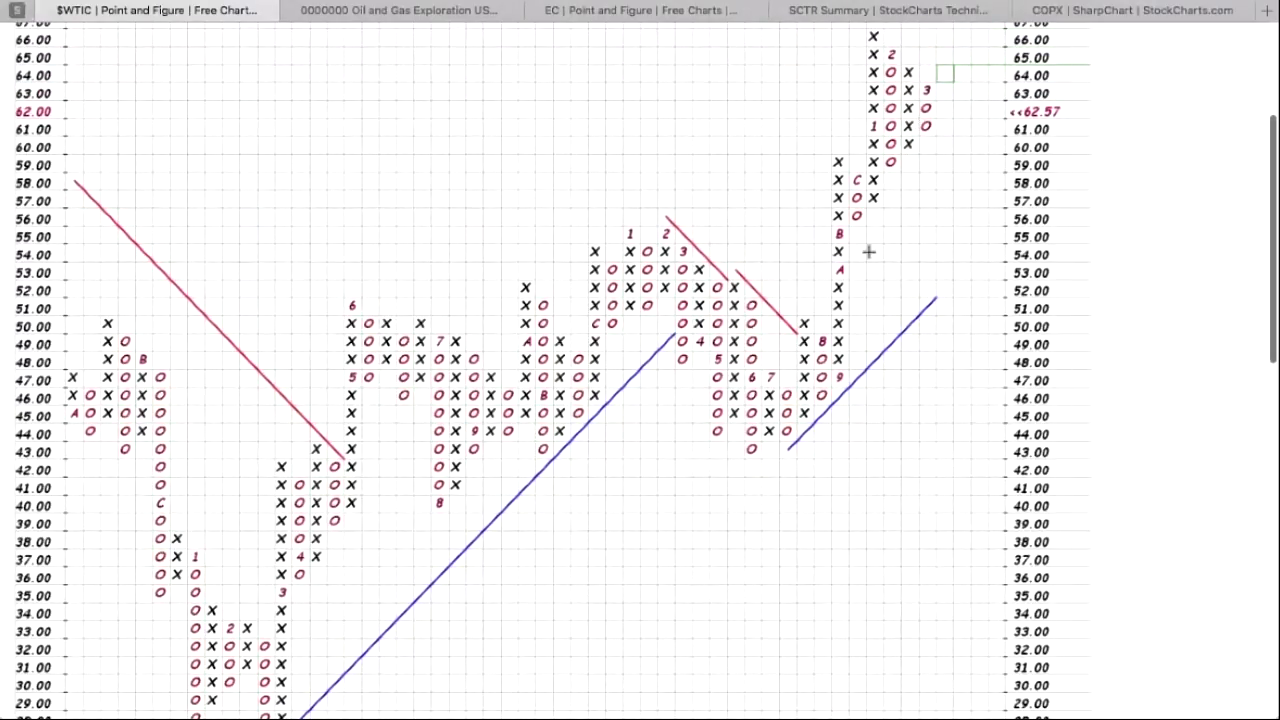
scroll(866, 251, "down", 8)
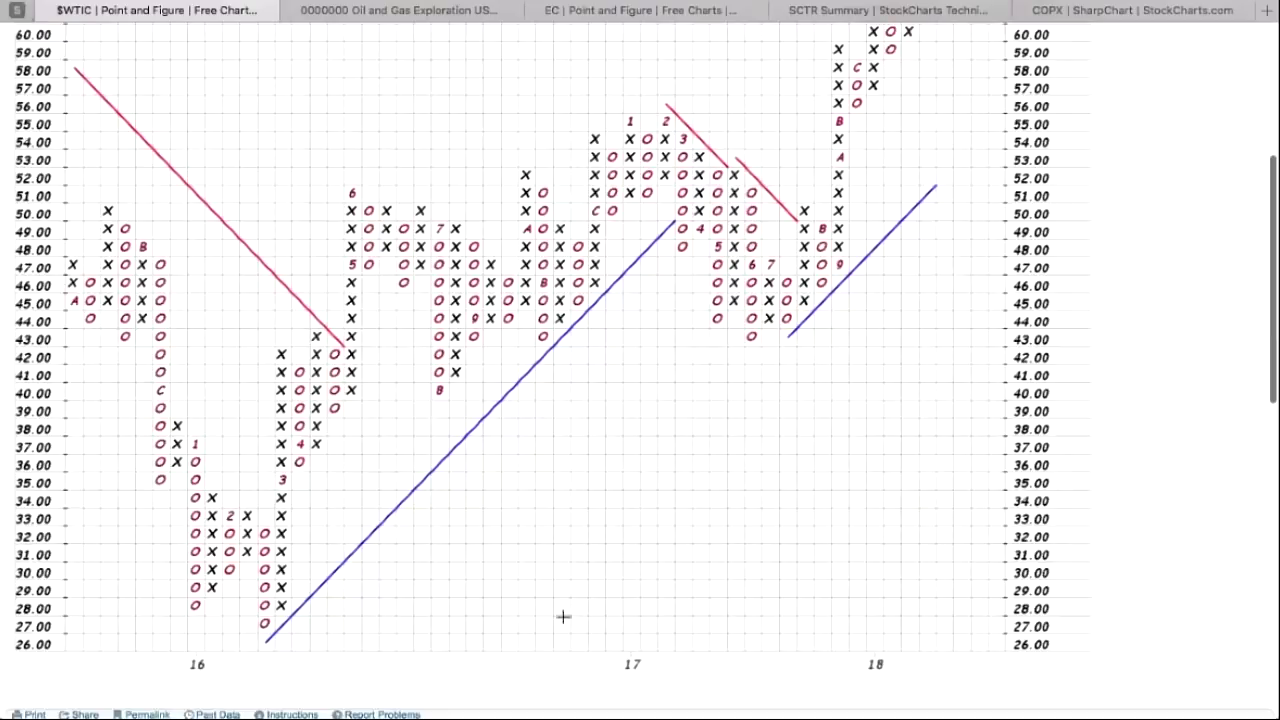
scroll(886, 612, "up", 1)
scroll(886, 612, "up", 10)
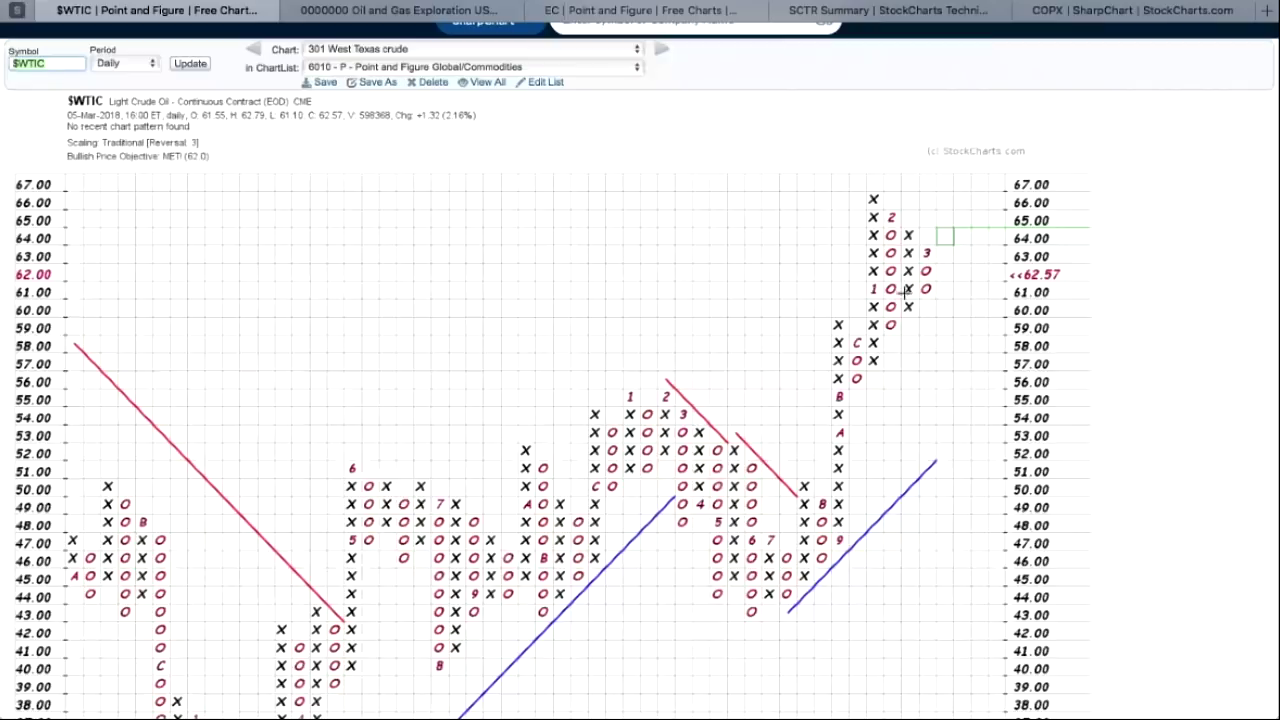
scroll(700, 190, "up", 2)
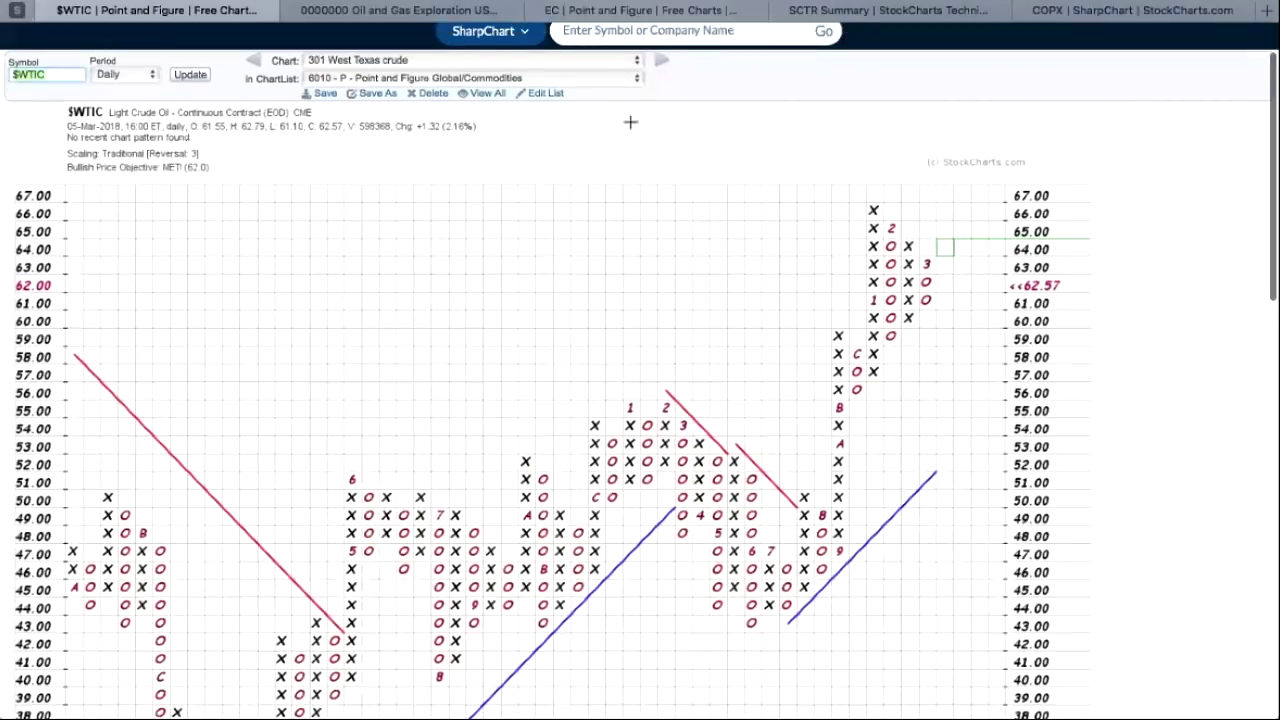
Step: Open the 302 XOP Exploration and Production chart from the Point and Figure Global/Commodities ChartList and review its trend lines and price objective
left_click(638, 82)
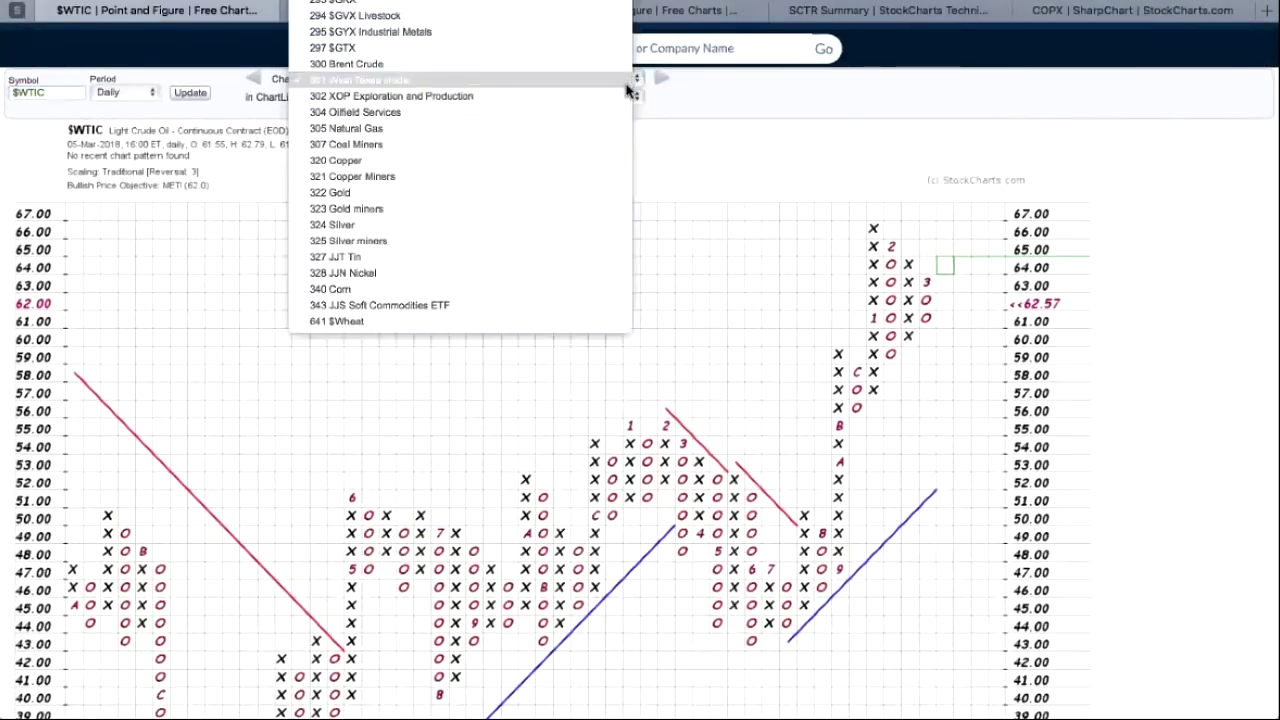
left_click(600, 96)
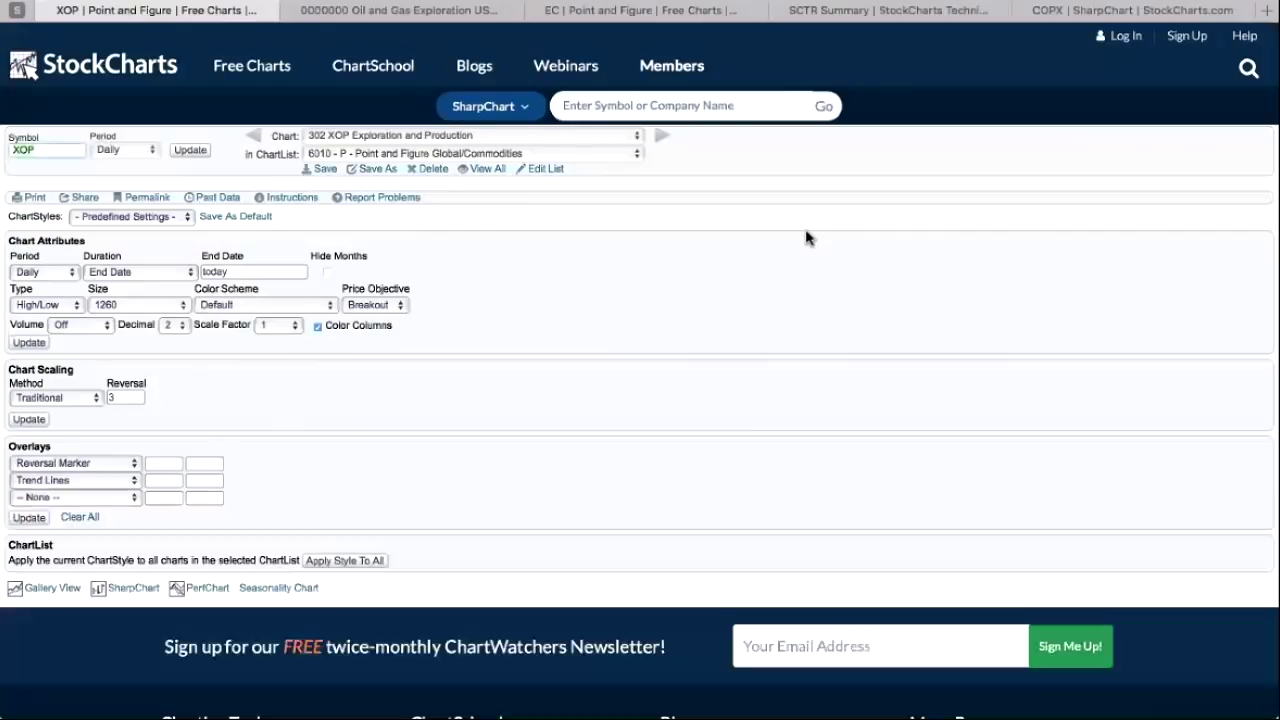
scroll(942, 333, "down", 5)
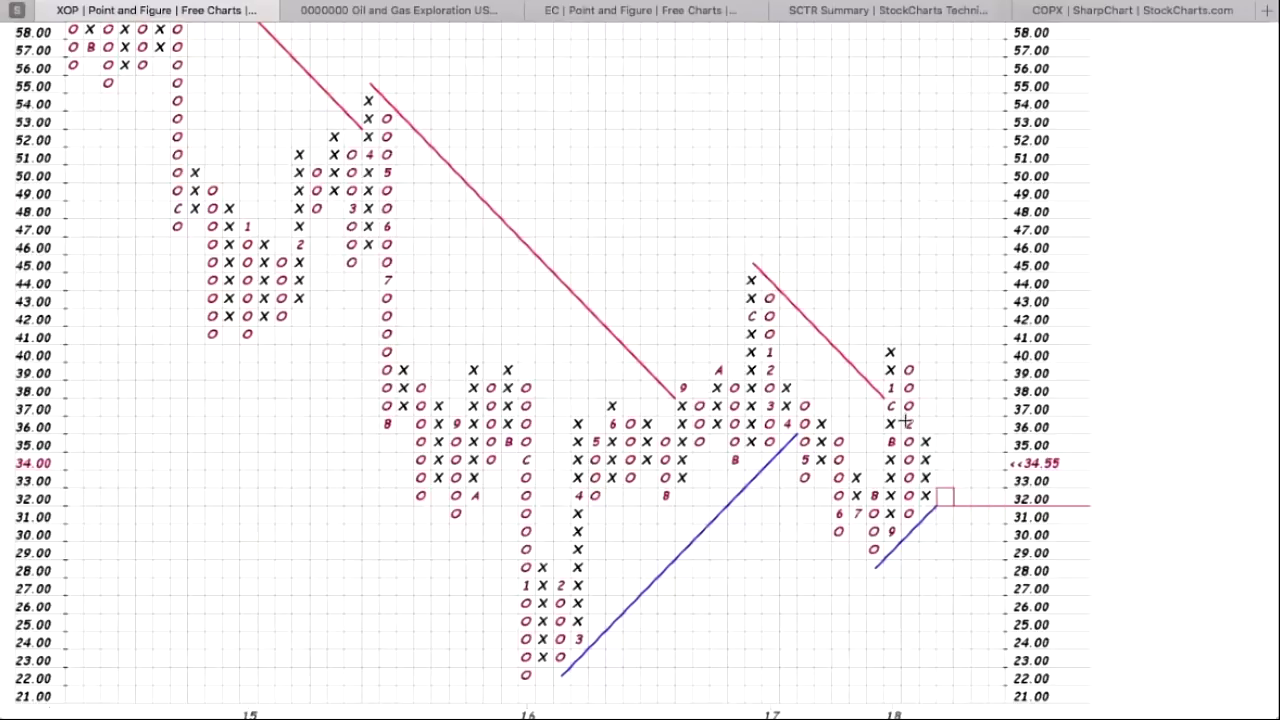
scroll(905, 423, "up", 3)
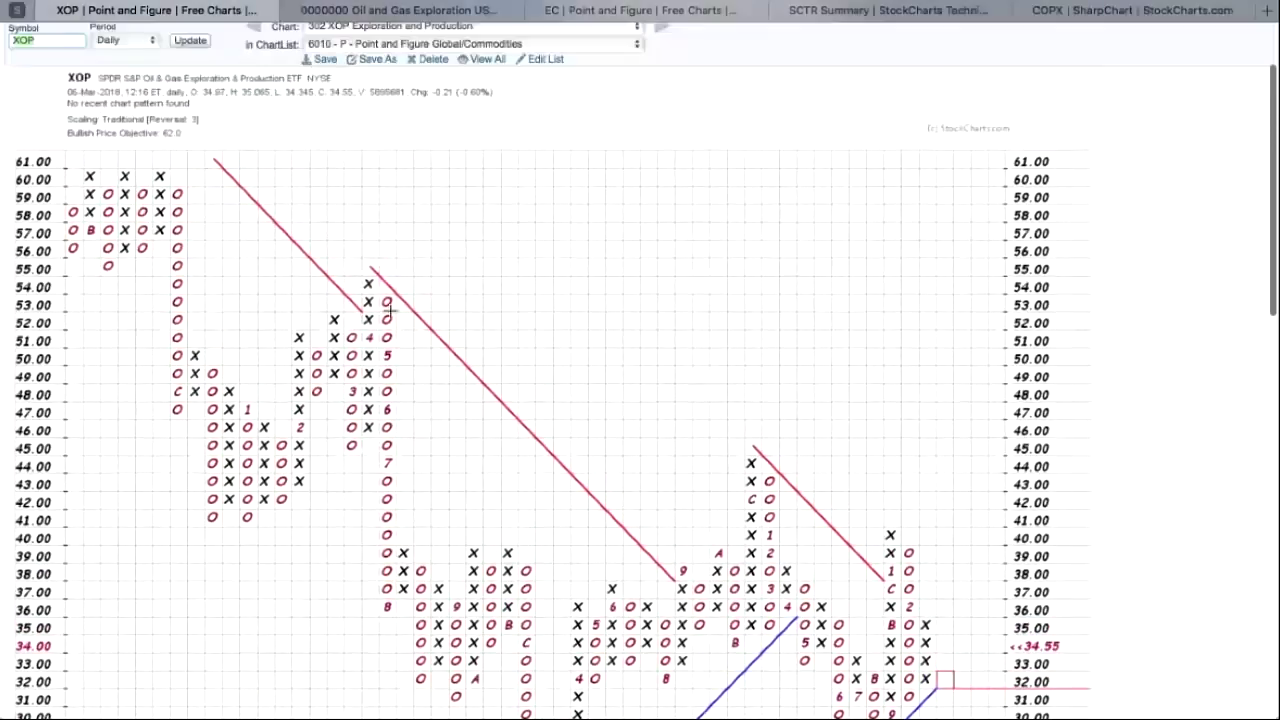
scroll(809, 488, "down", 1)
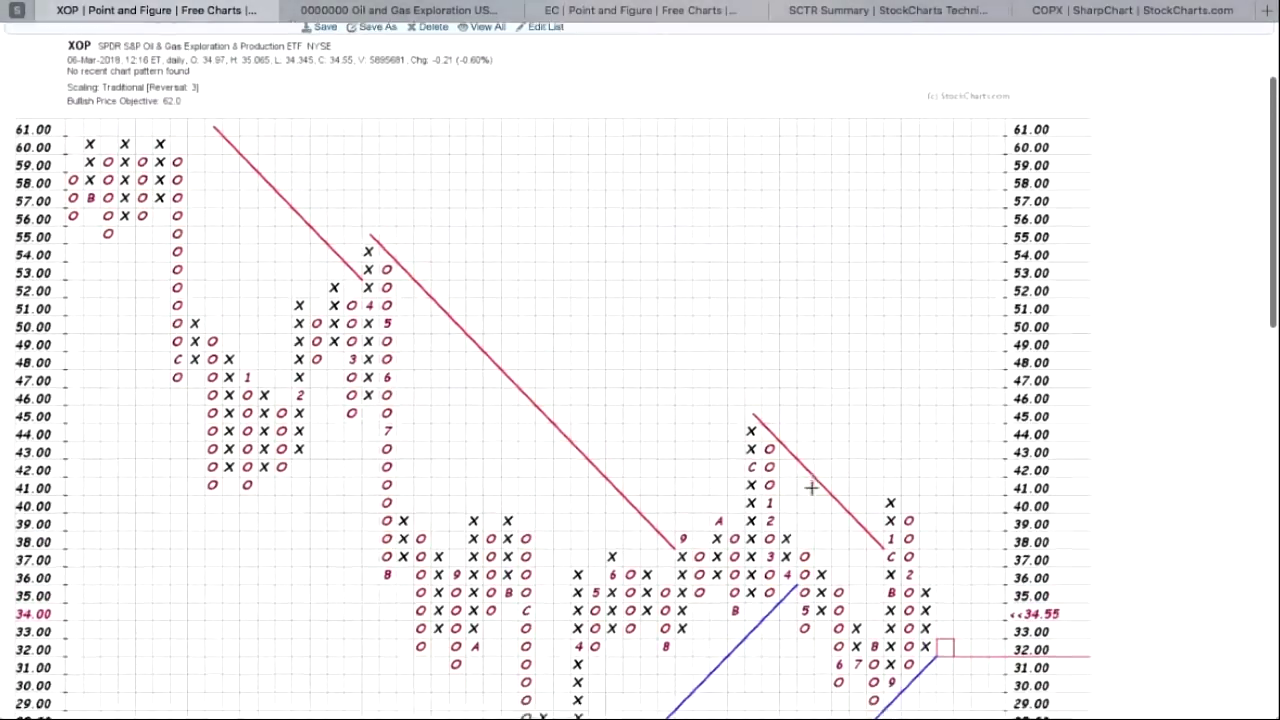
Step: Examine the XOP point and figure chart from its 2016 low to the latest 2018 columns, including the trend lines
scroll(811, 488, "down", 3)
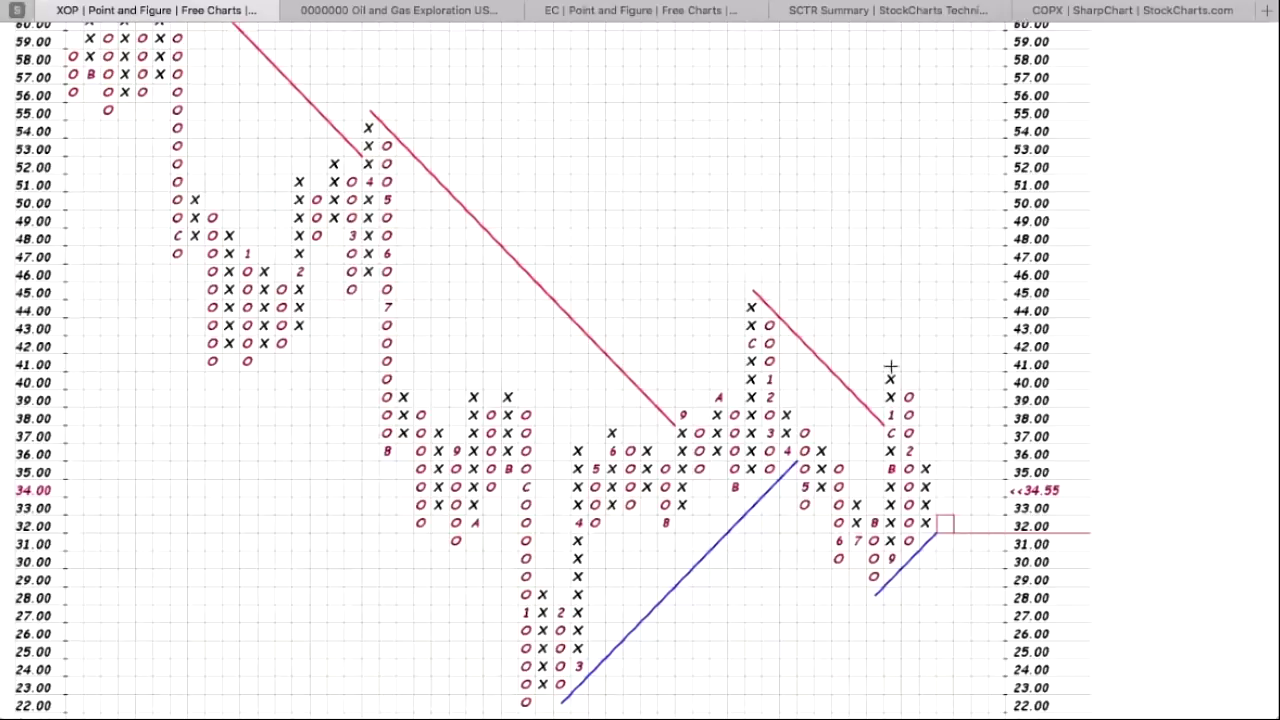
scroll(897, 366, "up", 3)
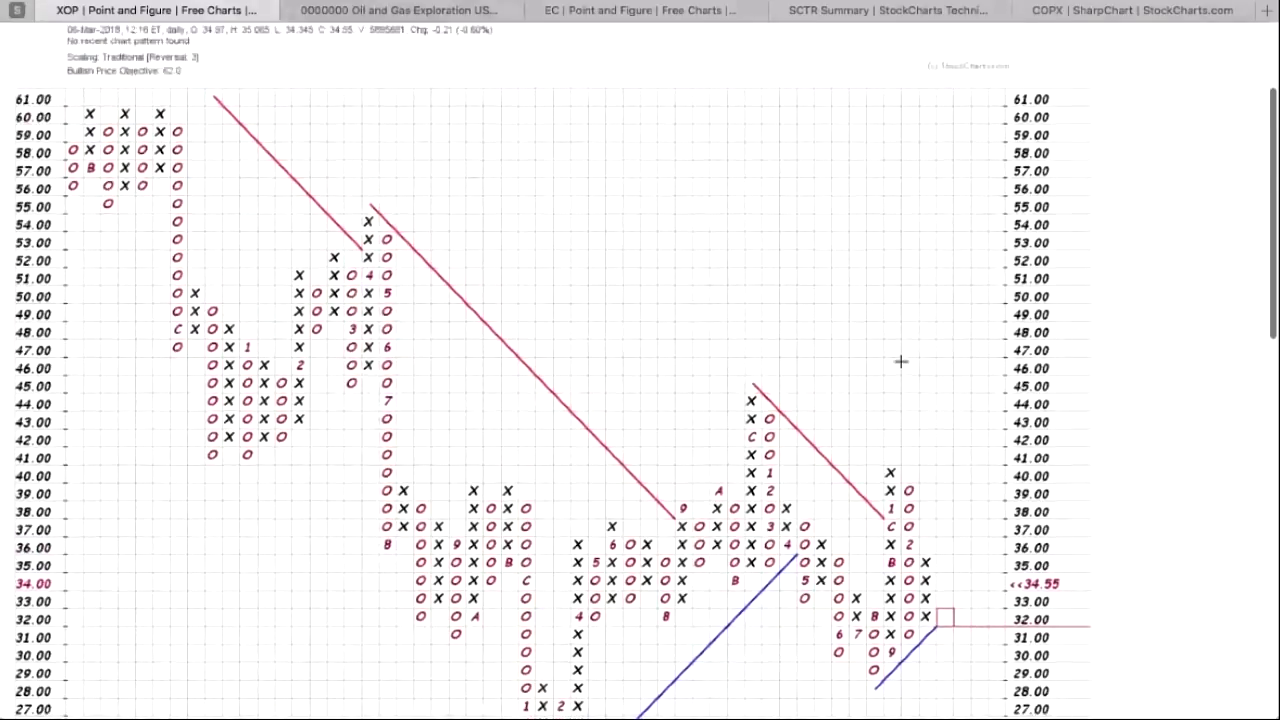
scroll(900, 361, "down", 1)
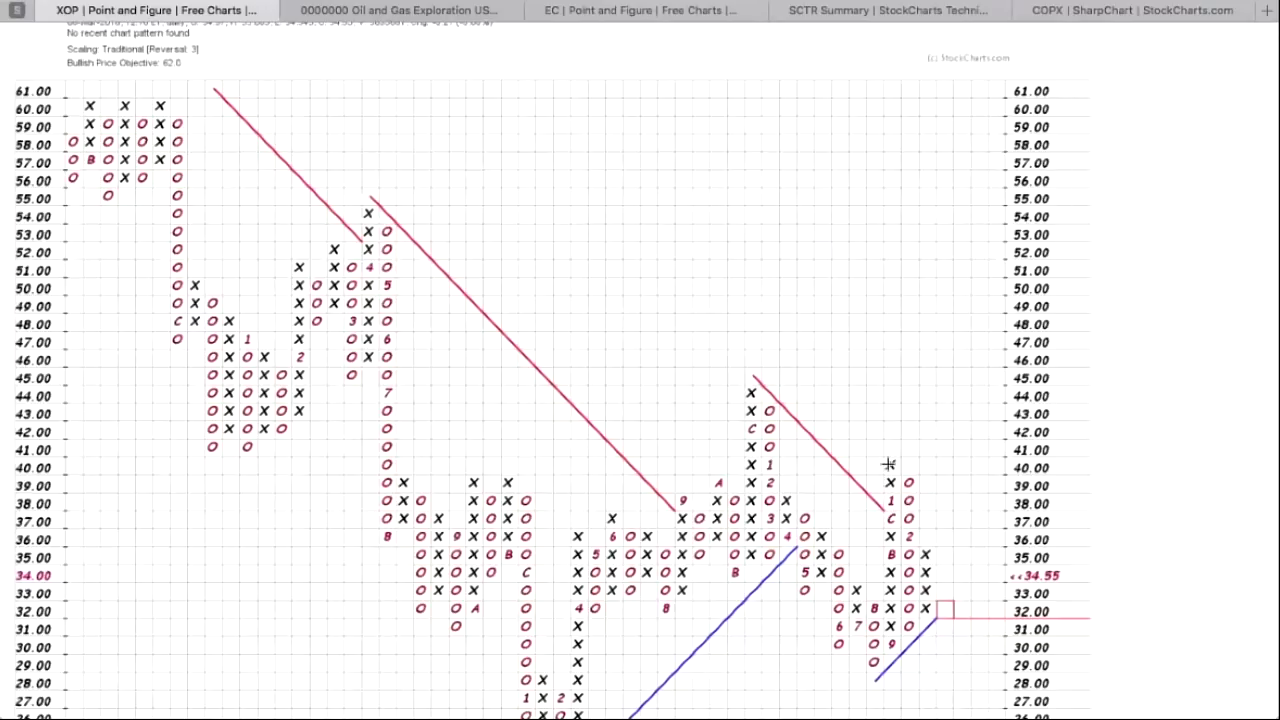
left_click_drag(880, 675, 873, 684)
scroll(930, 612, "down", 3)
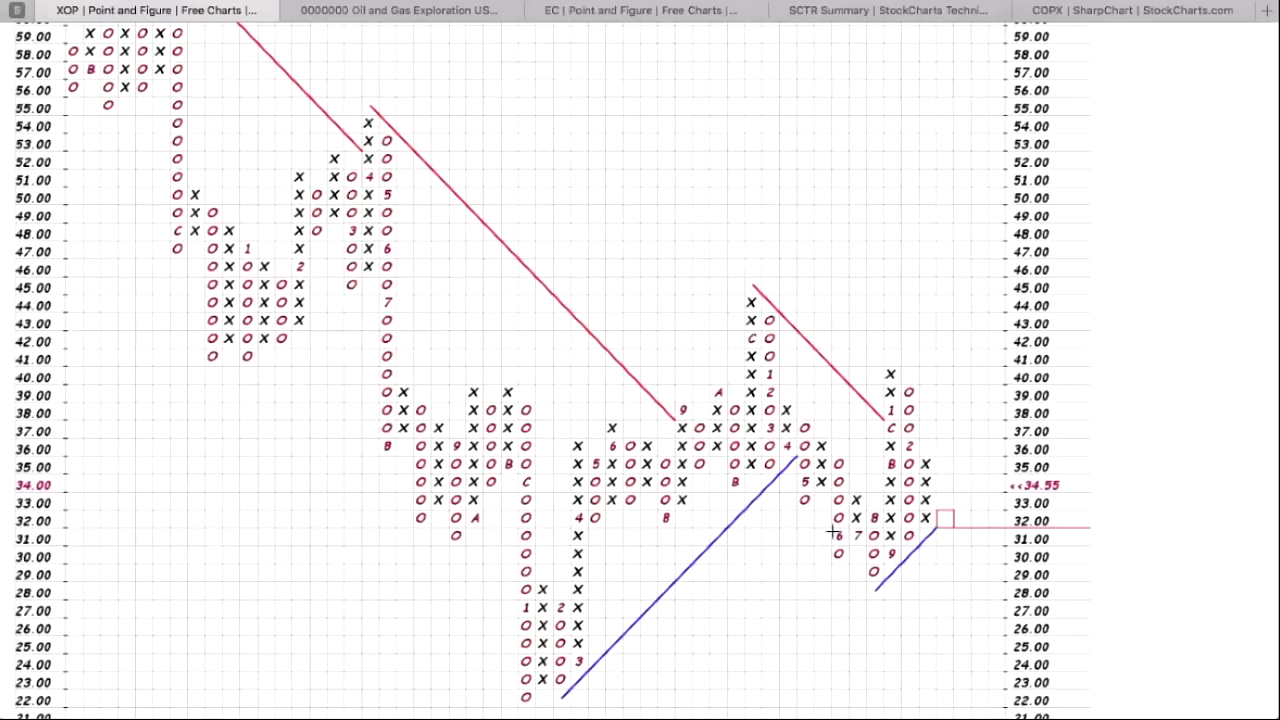
scroll(450, 527, "down", 3)
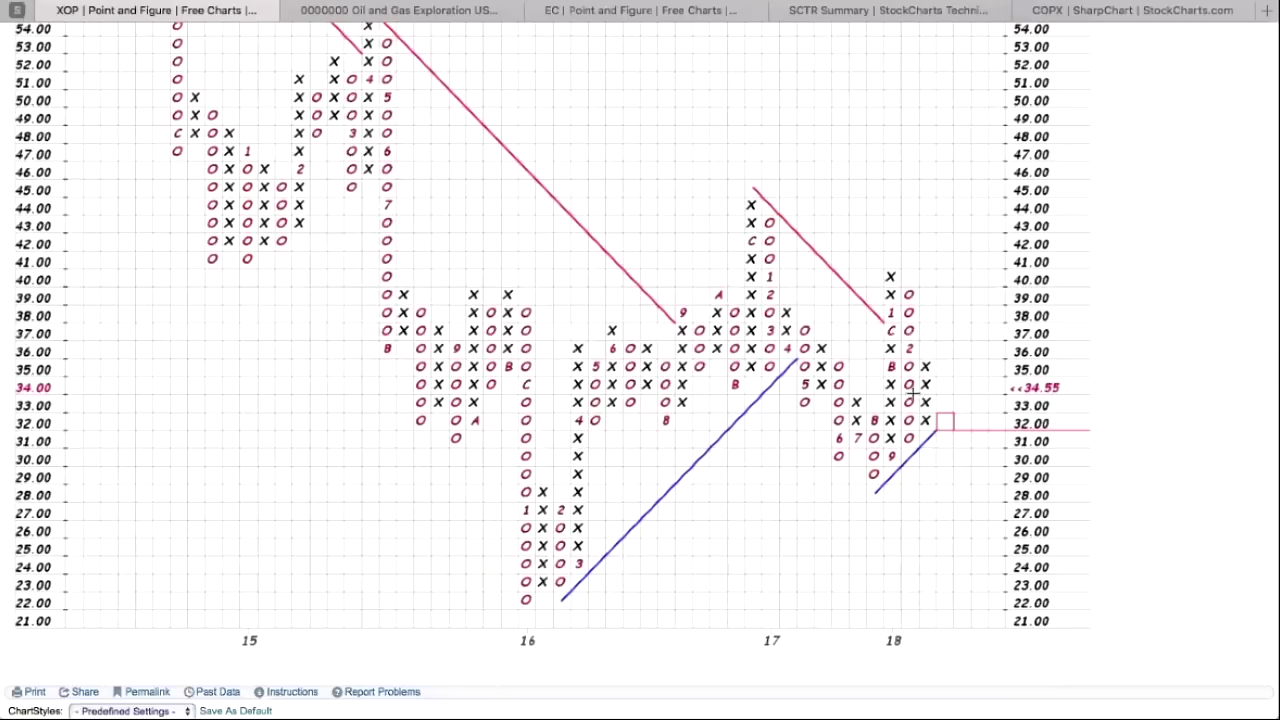
scroll(912, 386, "down", 1)
scroll(912, 386, "up", 3)
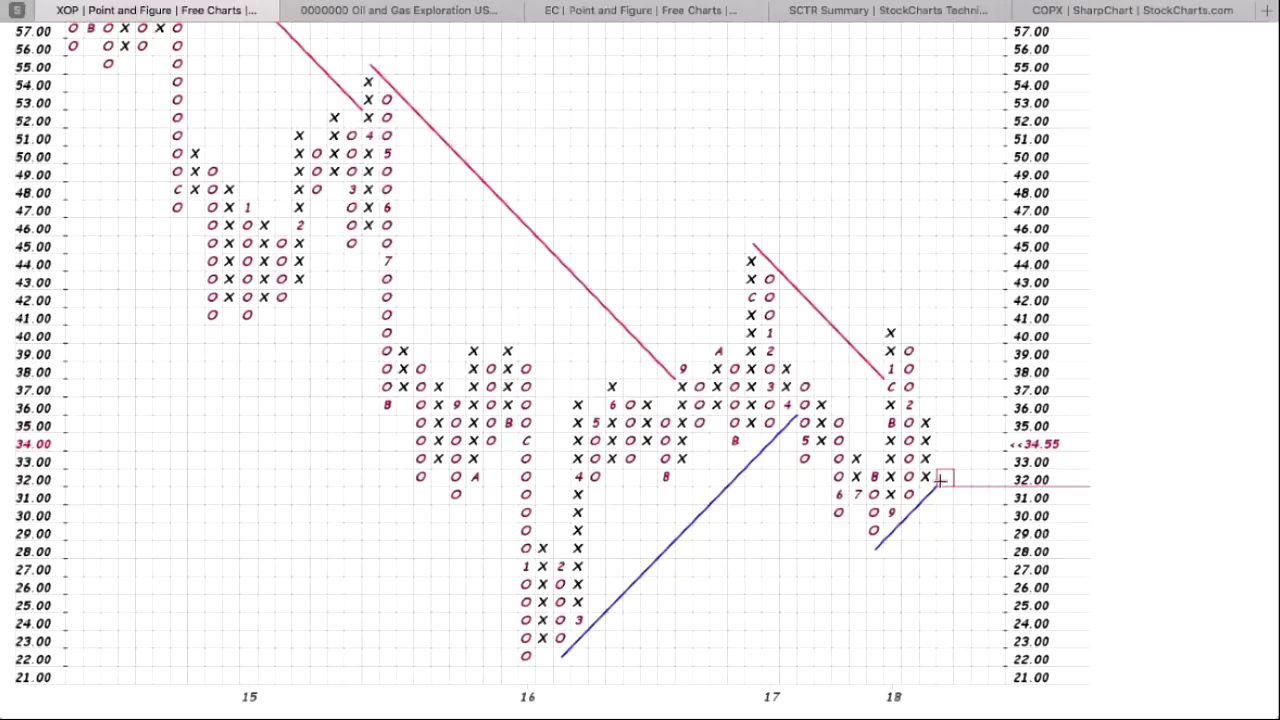
Step: Return to the 301 West Texas crude chart in the ChartList and review its recent columns and trend lines
scroll(941, 481, "up", 5)
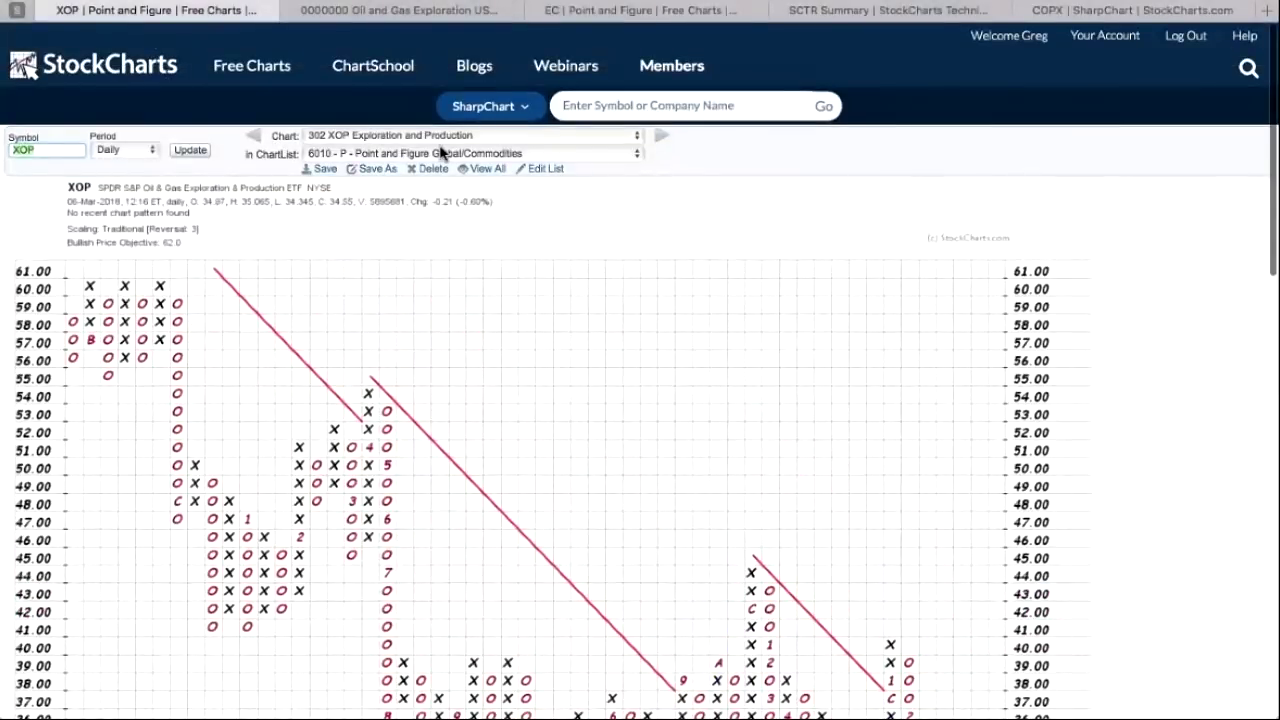
left_click(256, 139)
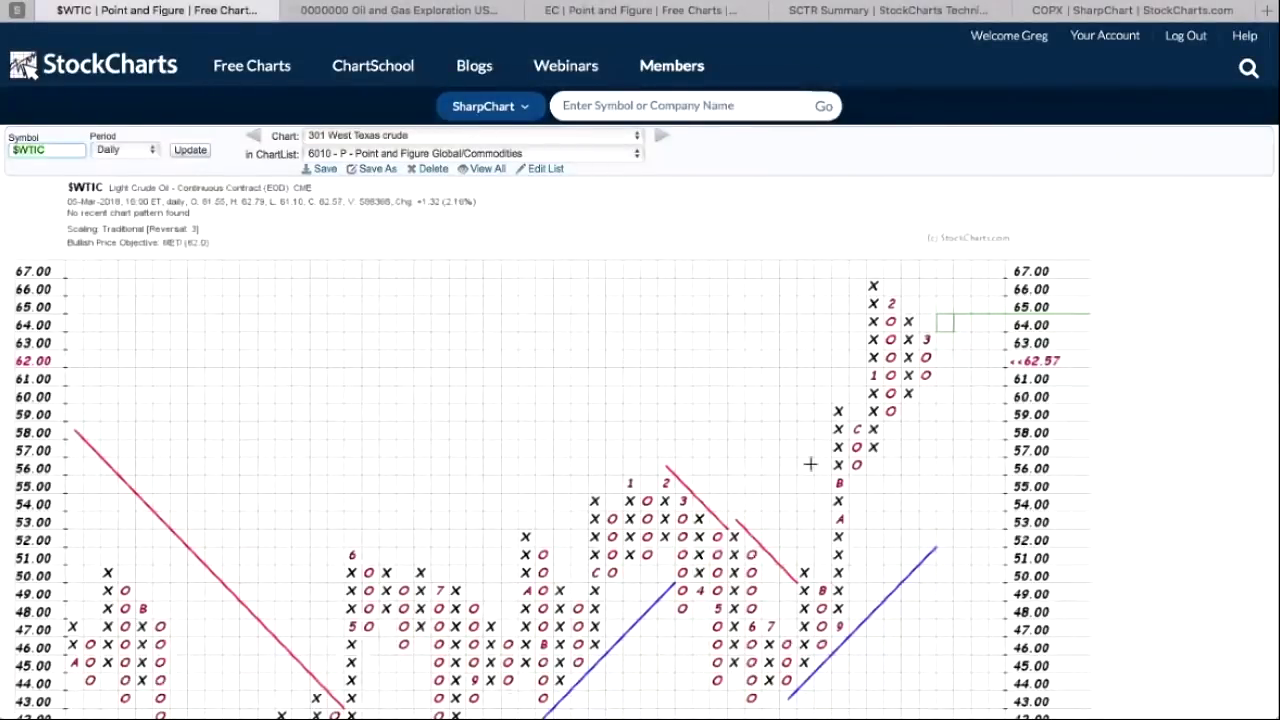
scroll(810, 463, "down", 4)
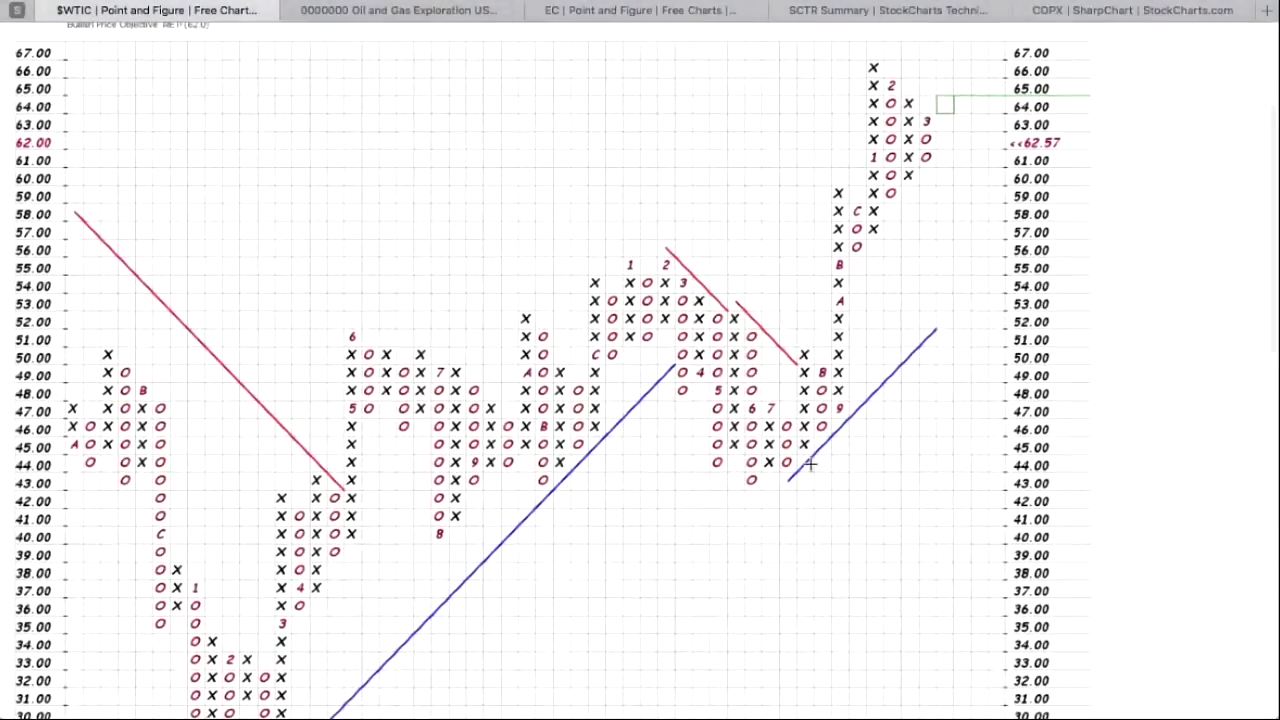
scroll(810, 463, "up", 1)
scroll(810, 463, "up", 4)
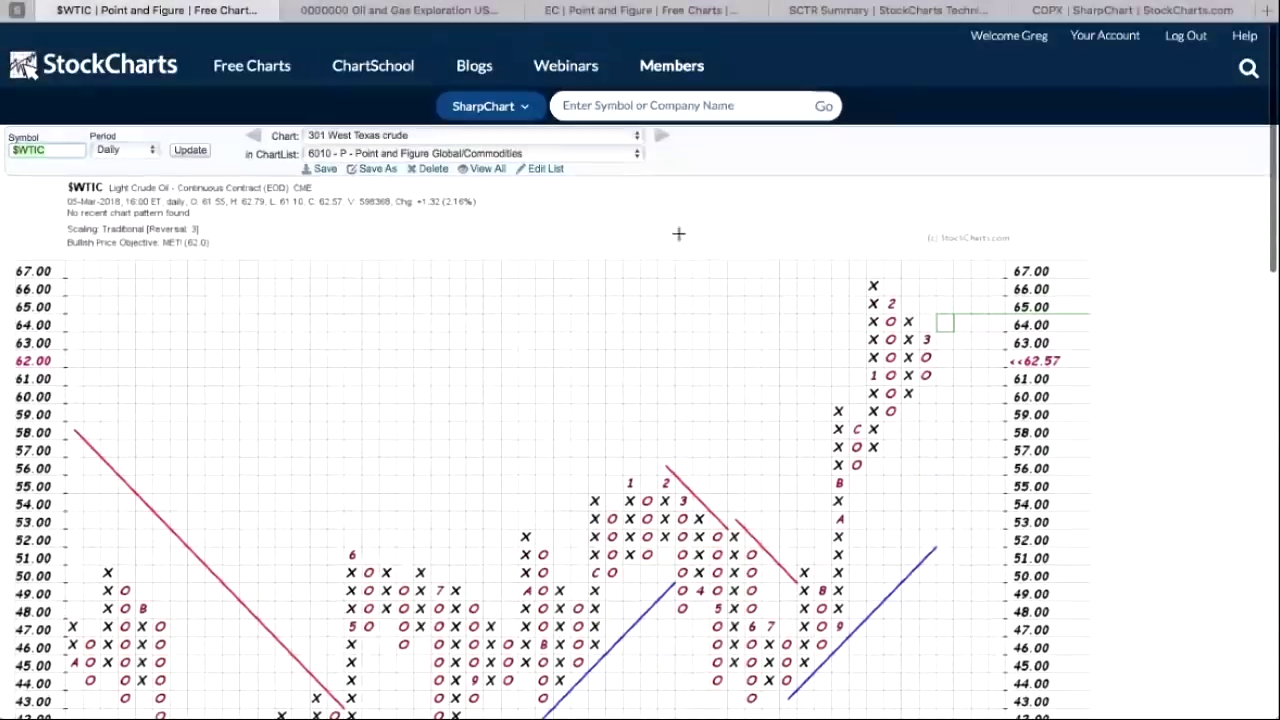
Step: Open the 304 Oilfield Services chart from the ChartList and examine its 2018 columns, trend lines and price objective
left_click(636, 141)
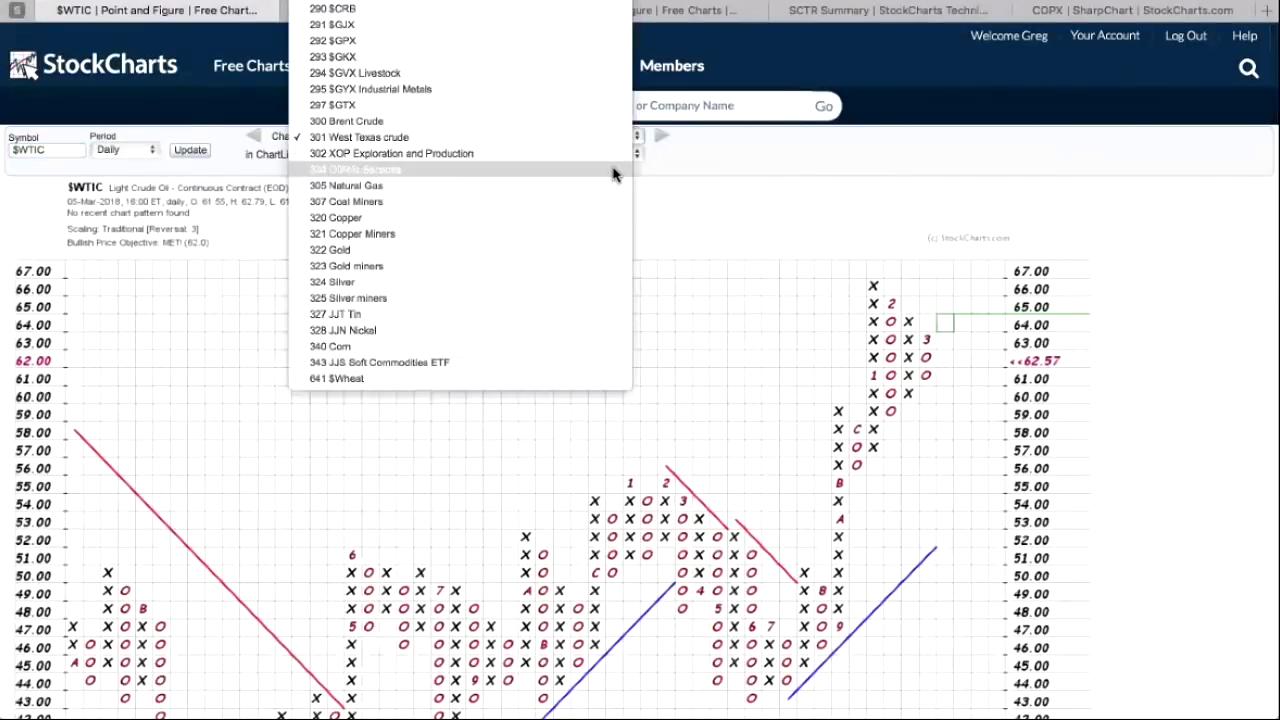
left_click(614, 169)
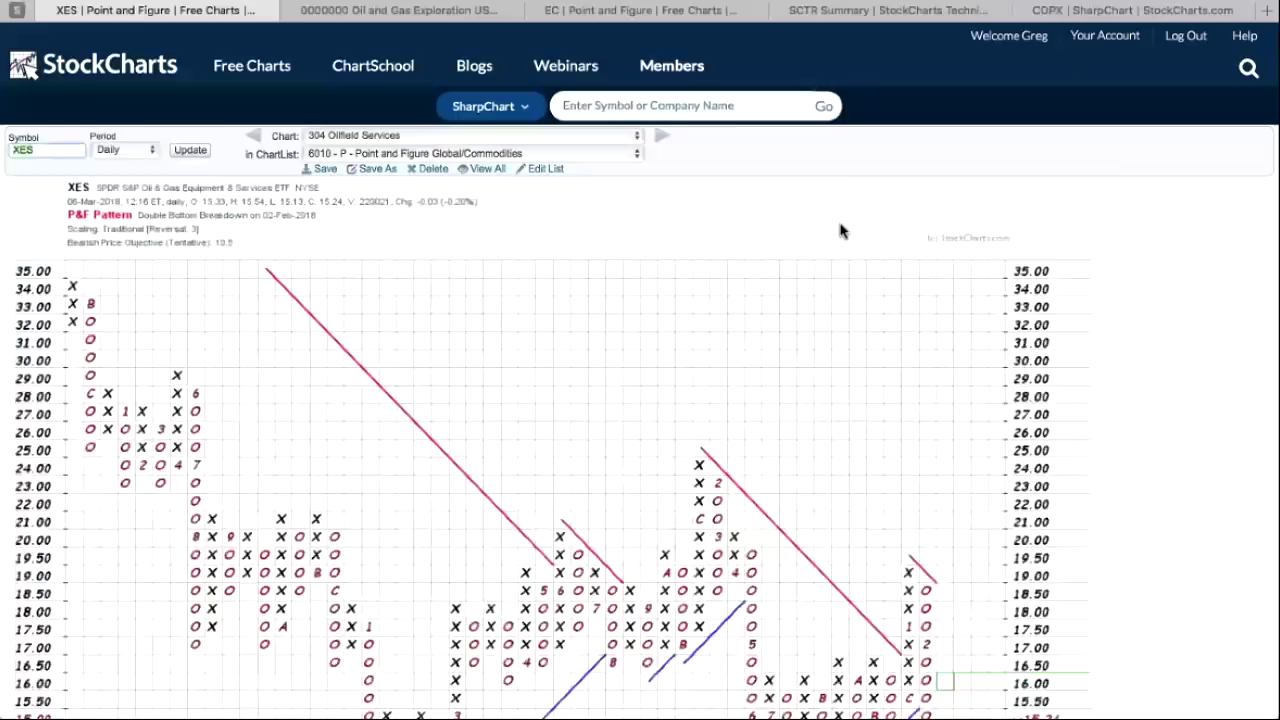
scroll(918, 377, "down", 3)
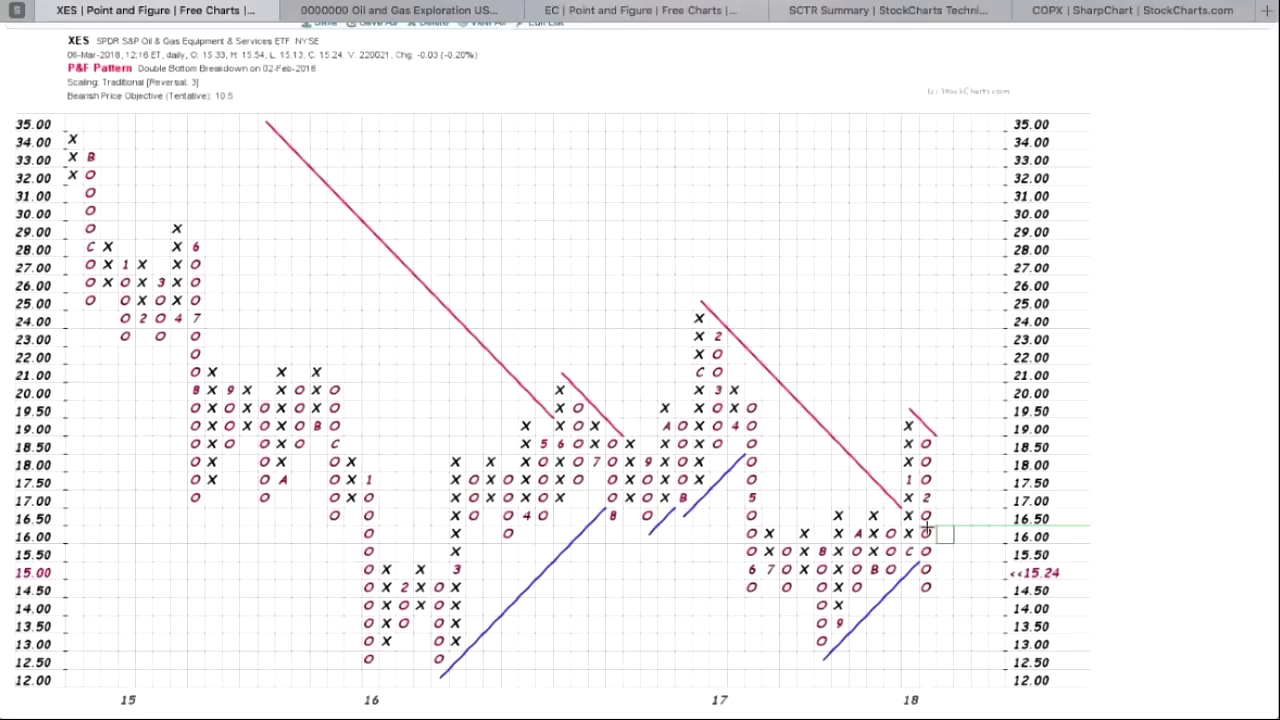
scroll(962, 585, "down", 4)
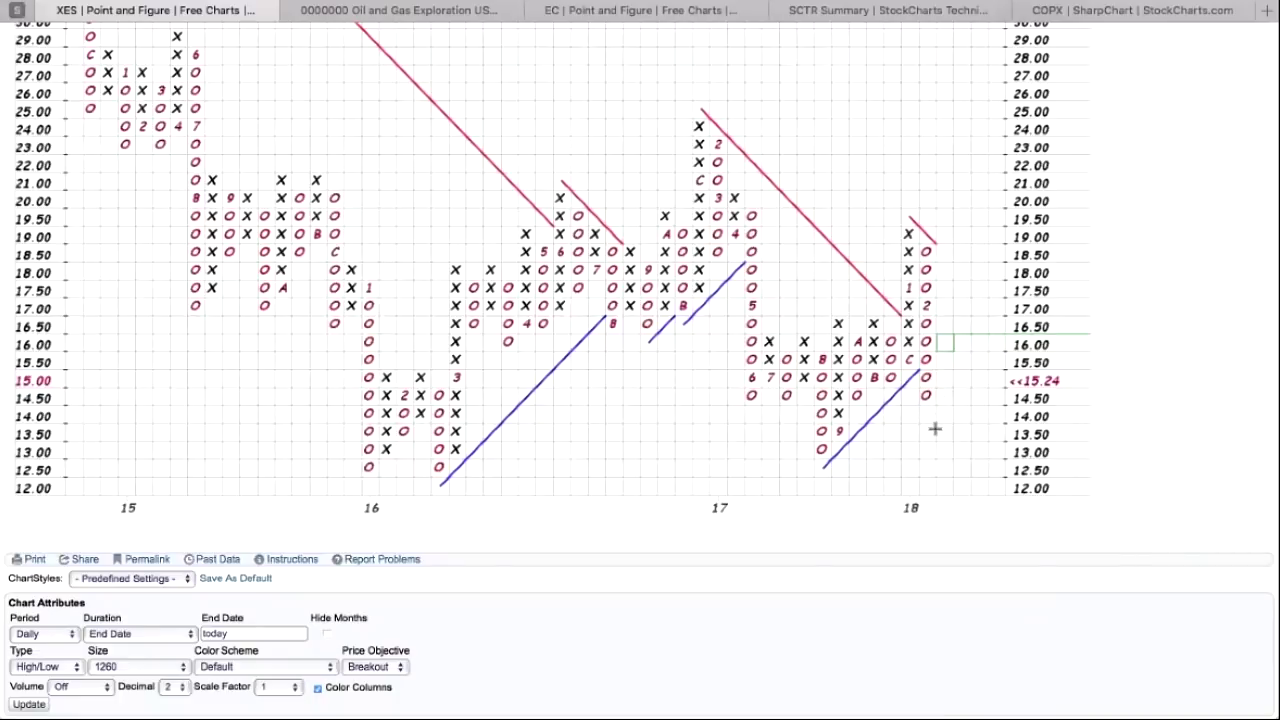
scroll(935, 428, "up", 1)
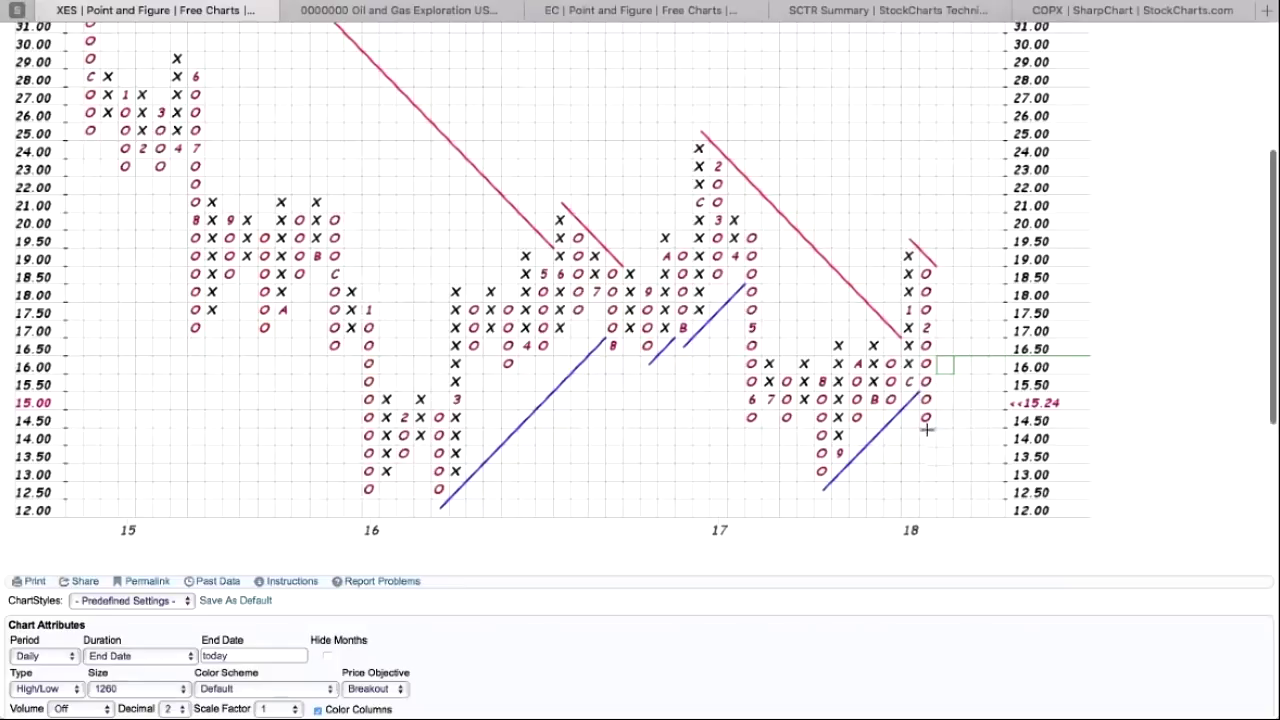
Step: Open the 305 Natural Gas chart from the ChartList and review its long-term columns and trend lines down to the lows
scroll(926, 430, "up", 3)
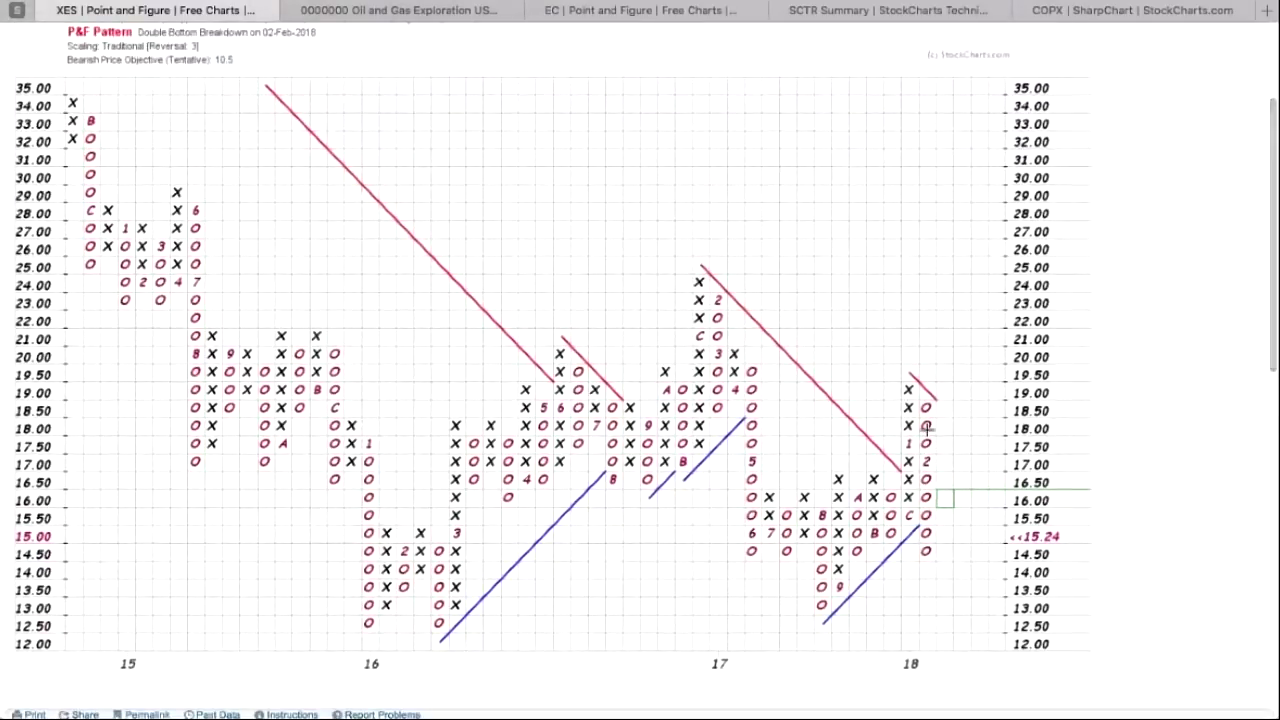
scroll(926, 429, "up", 3)
scroll(679, 150, "up", 1)
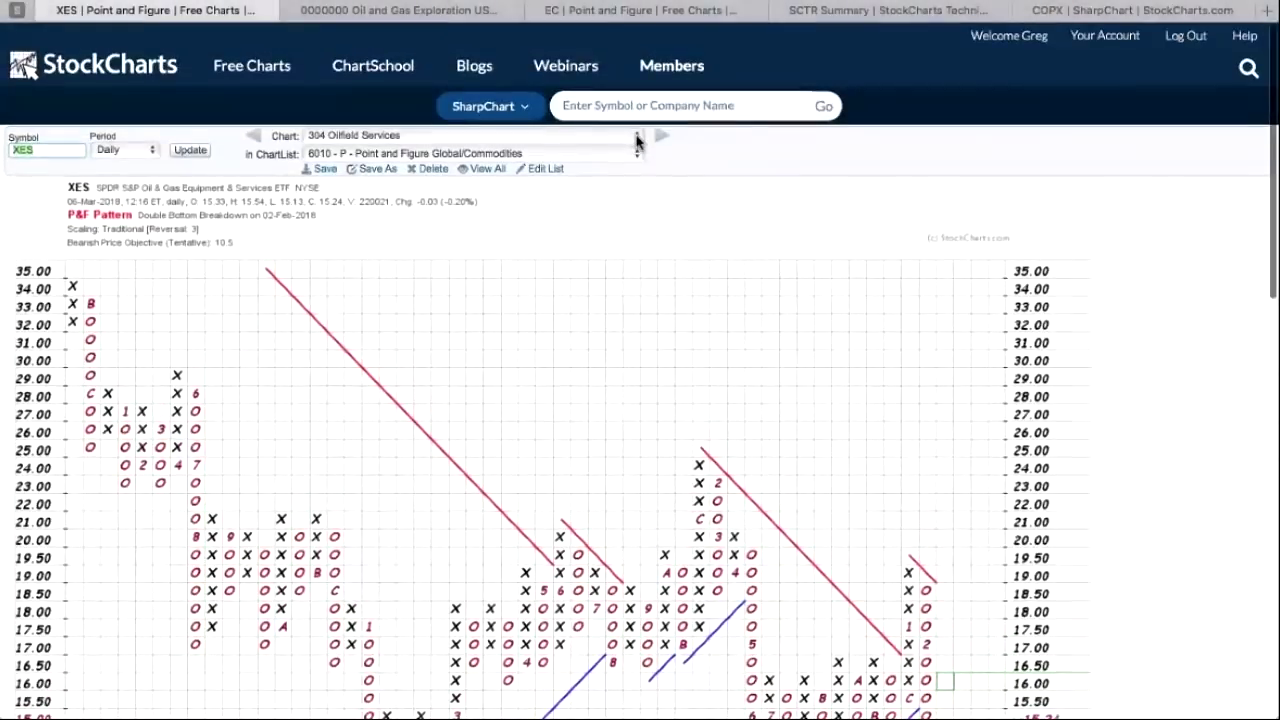
left_click(640, 136)
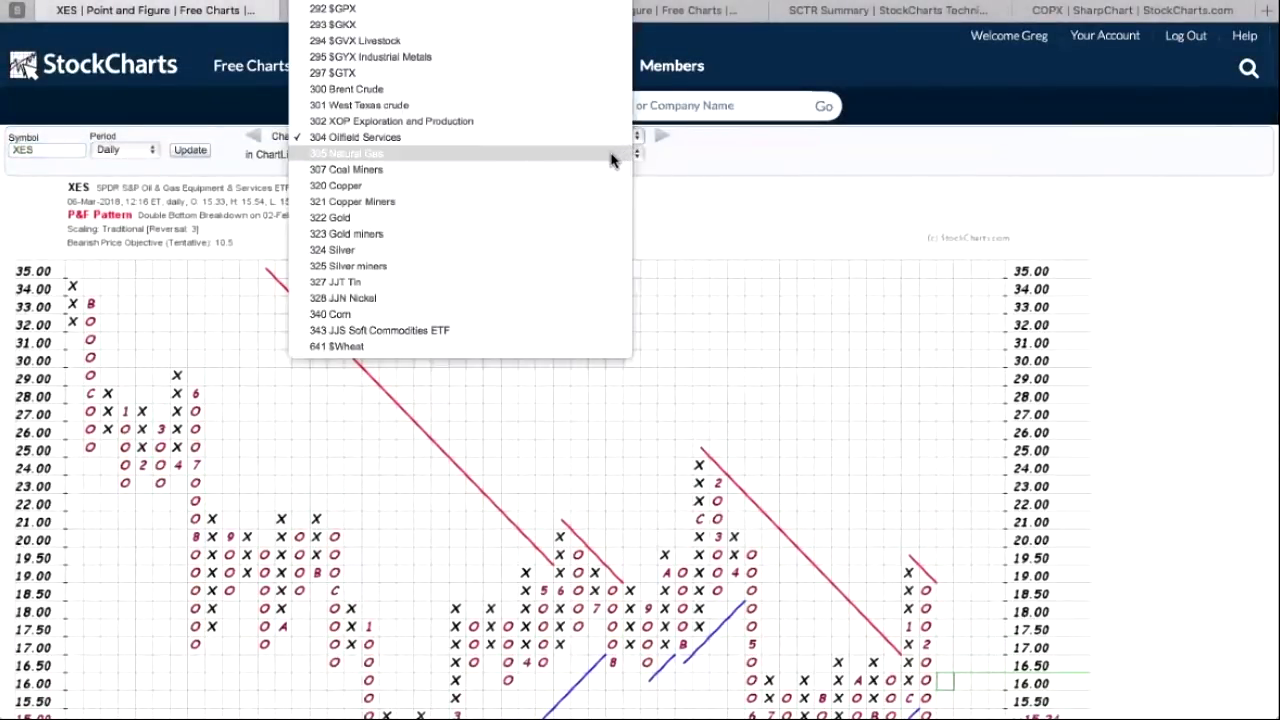
left_click(612, 157)
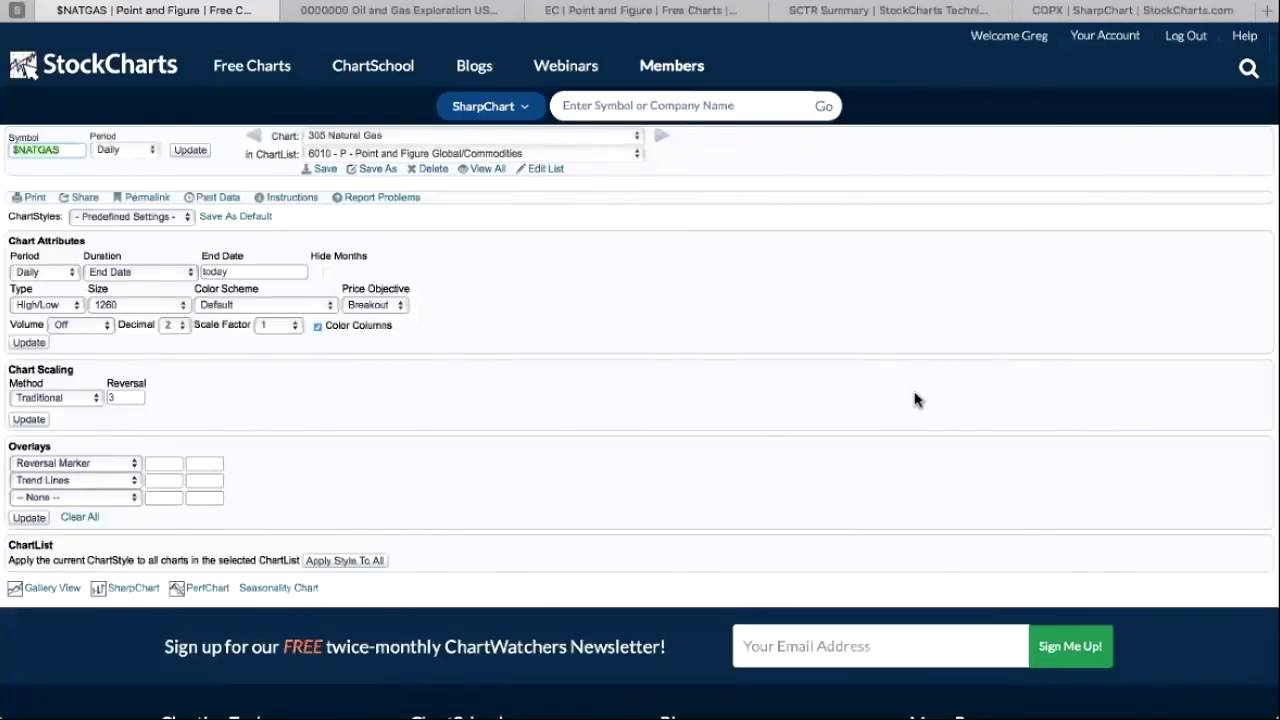
scroll(914, 400, "down", 1)
scroll(914, 400, "down", 5)
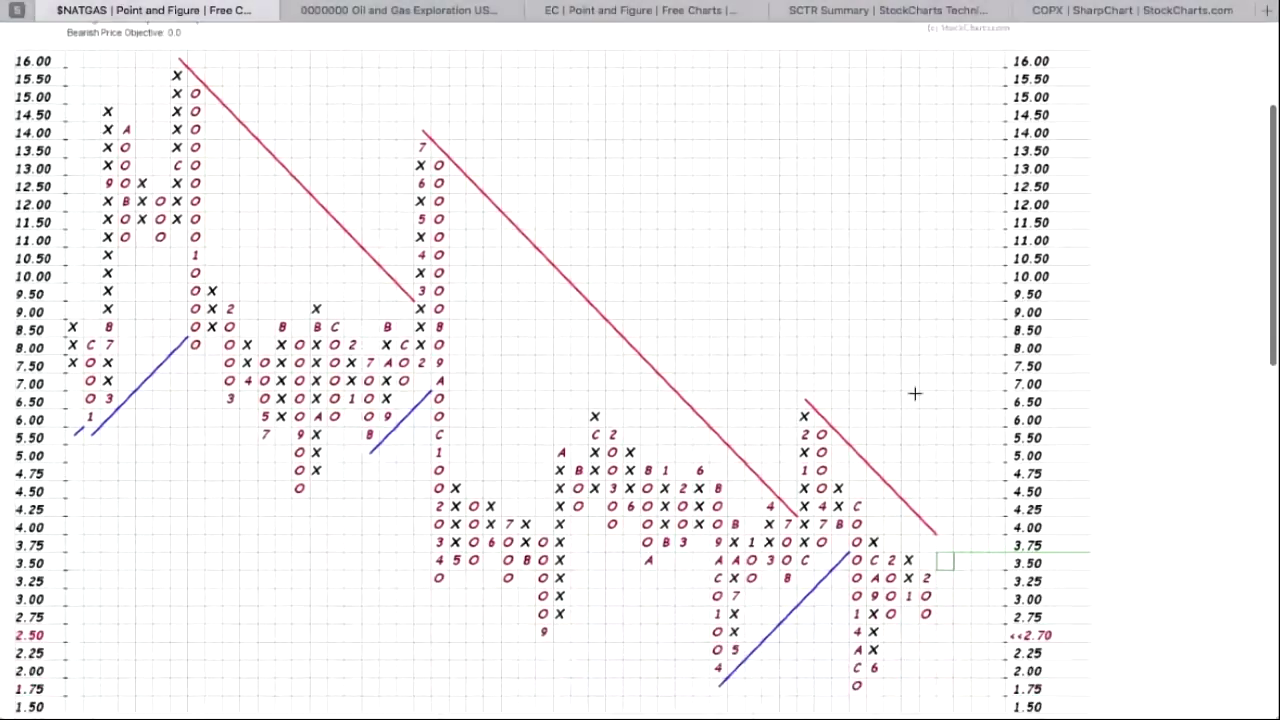
scroll(914, 393, "up", 1)
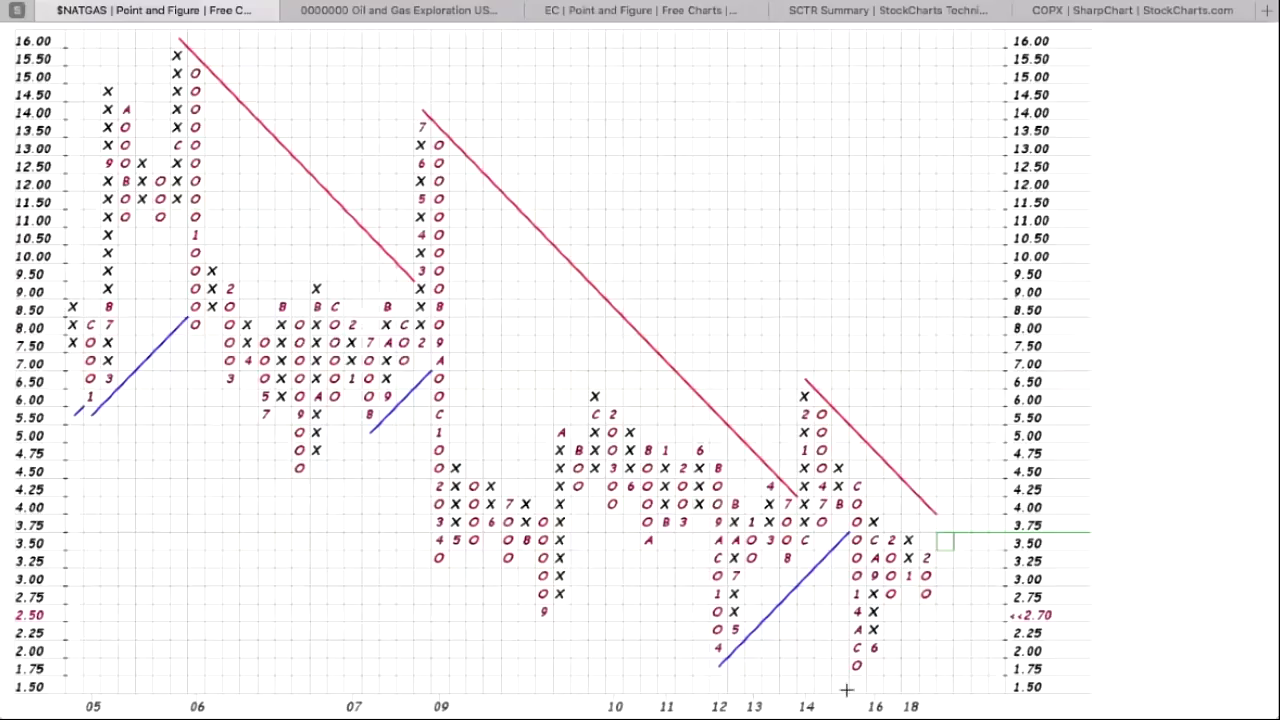
scroll(858, 600, "down", 1)
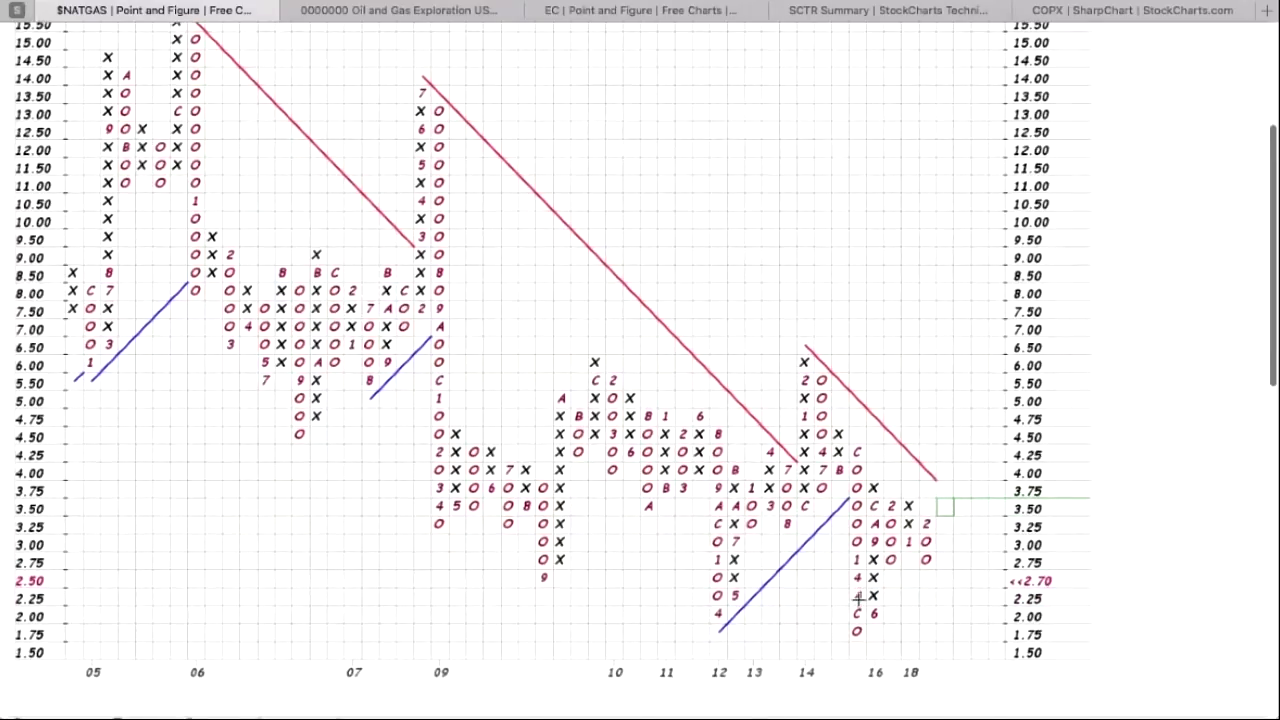
Step: Switch the natural gas chart's scaling method to Percentage and examine its redrawn columns and trend lines
scroll(1028, 507, "down", 1)
scroll(1028, 507, "down", 10)
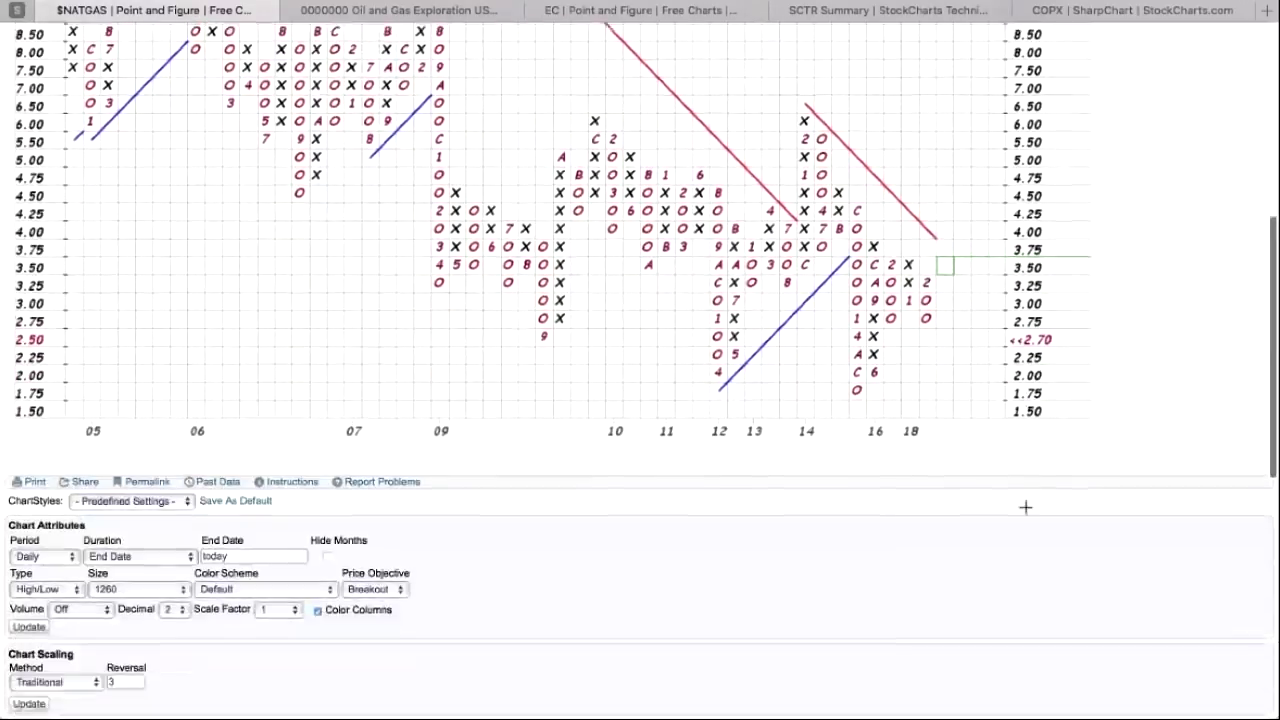
left_click(98, 455)
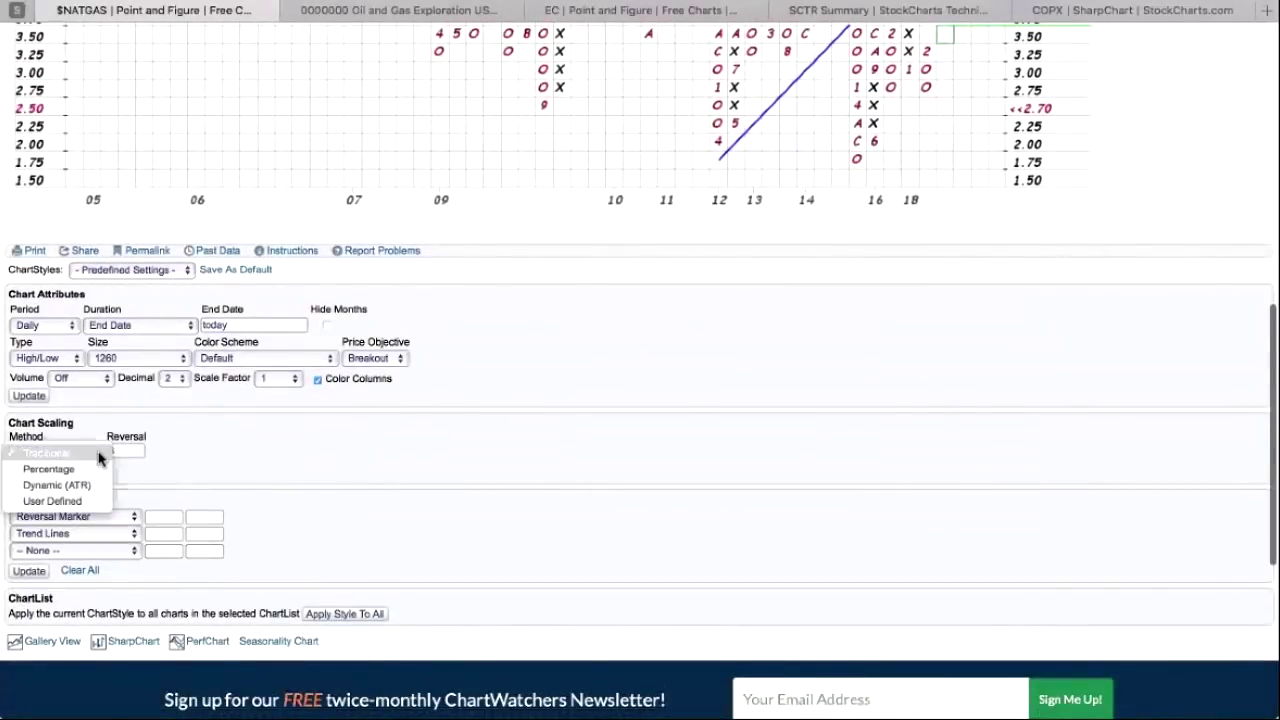
left_click(28, 469)
left_click(28, 473)
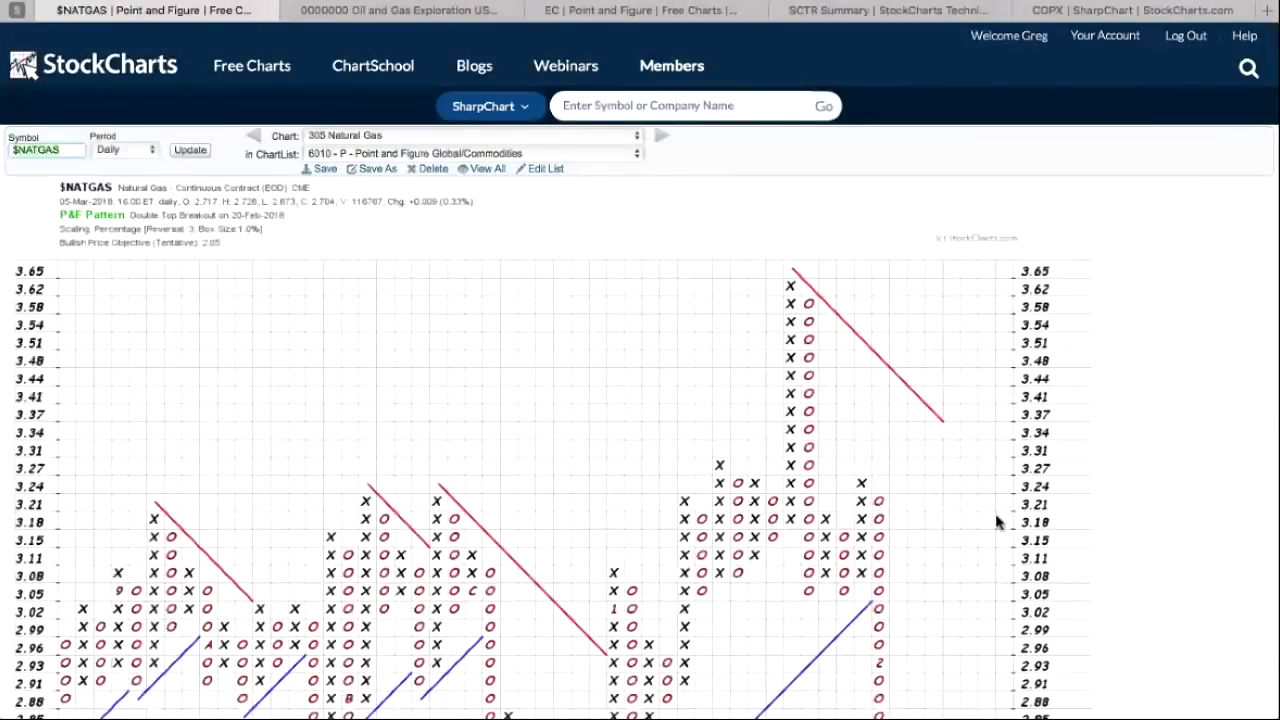
scroll(995, 517, "down", 8)
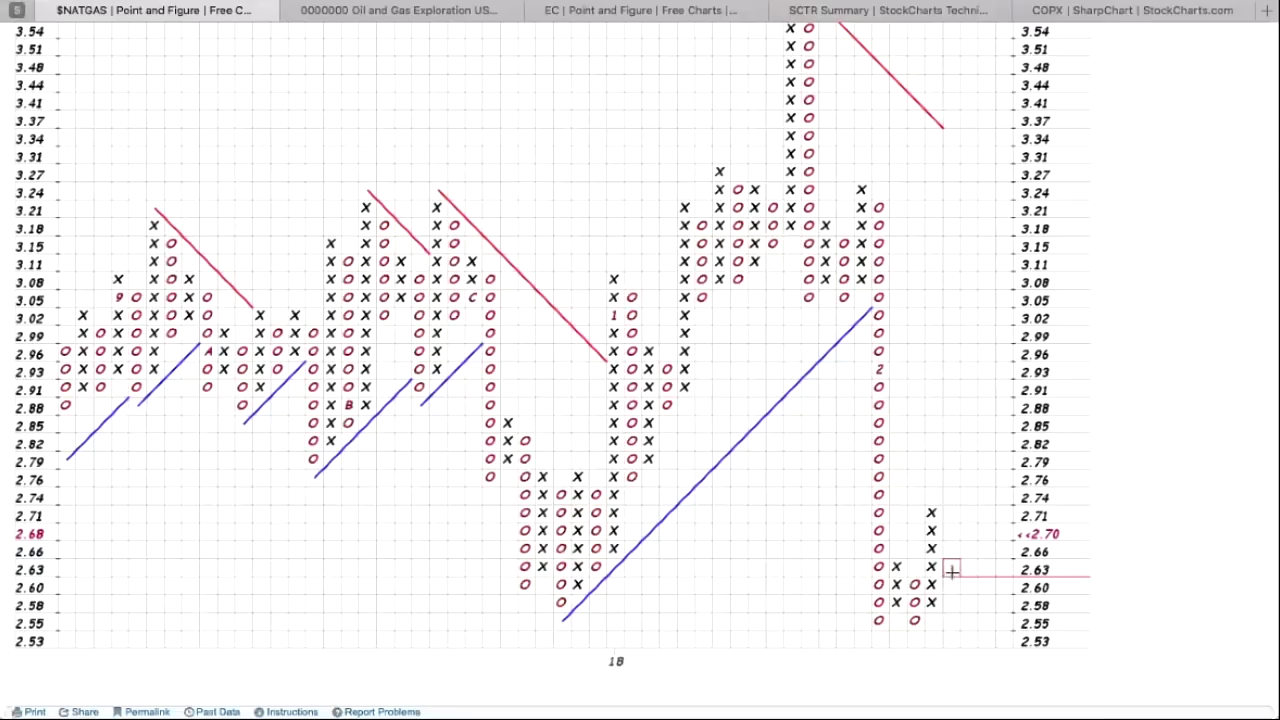
scroll(951, 568, "up", 2)
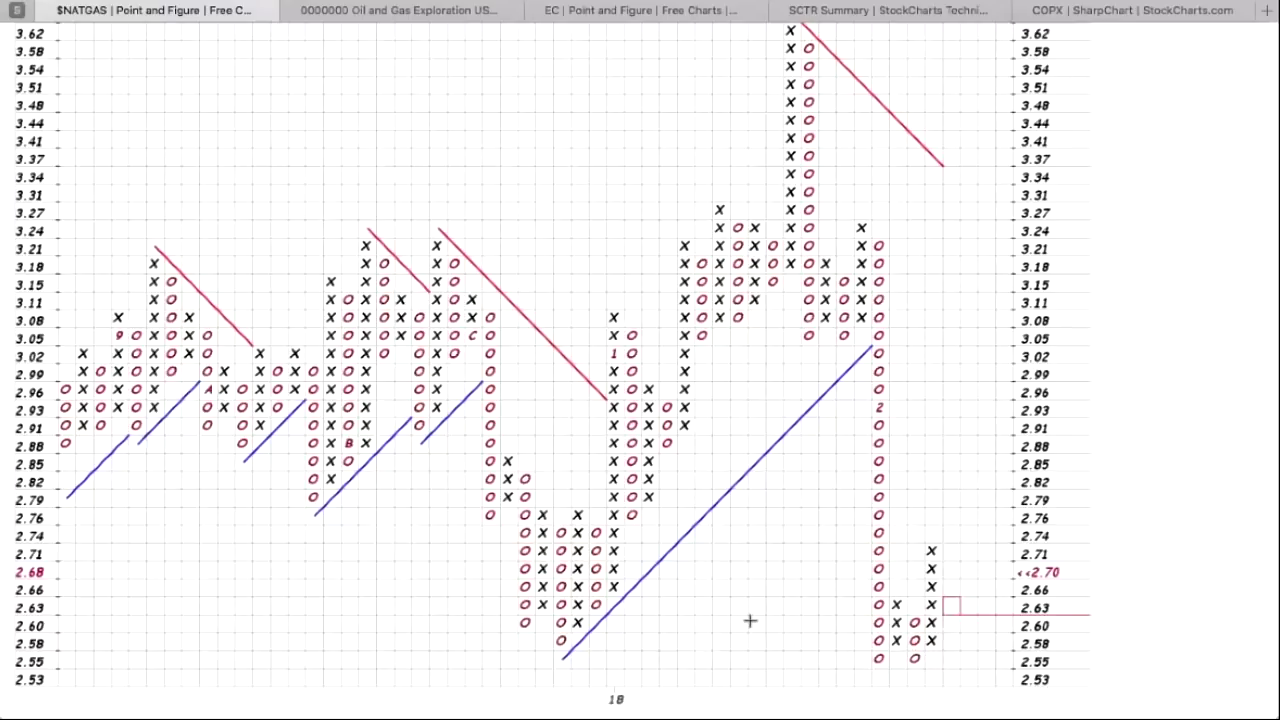
Step: Open the 307 Coal Miners chart from the ChartList and review its trend lines and columns from the 2016 low to 2018
scroll(750, 621, "up", 5)
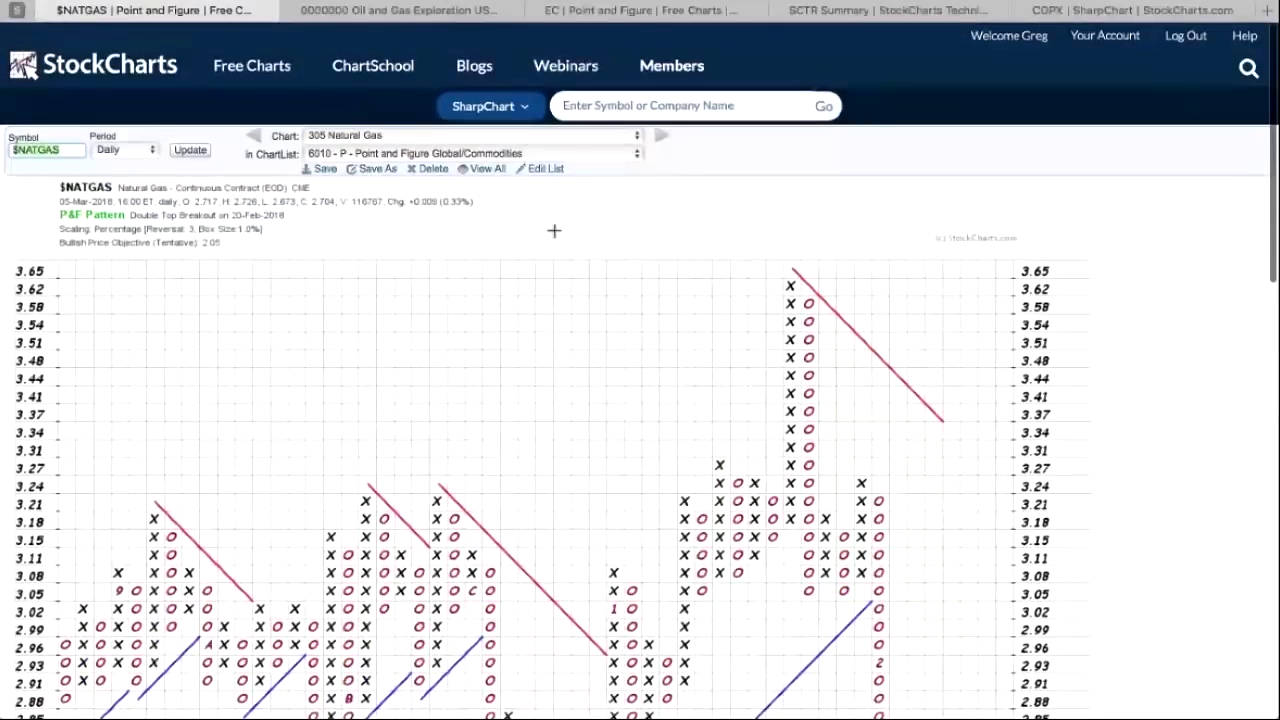
left_click(637, 137)
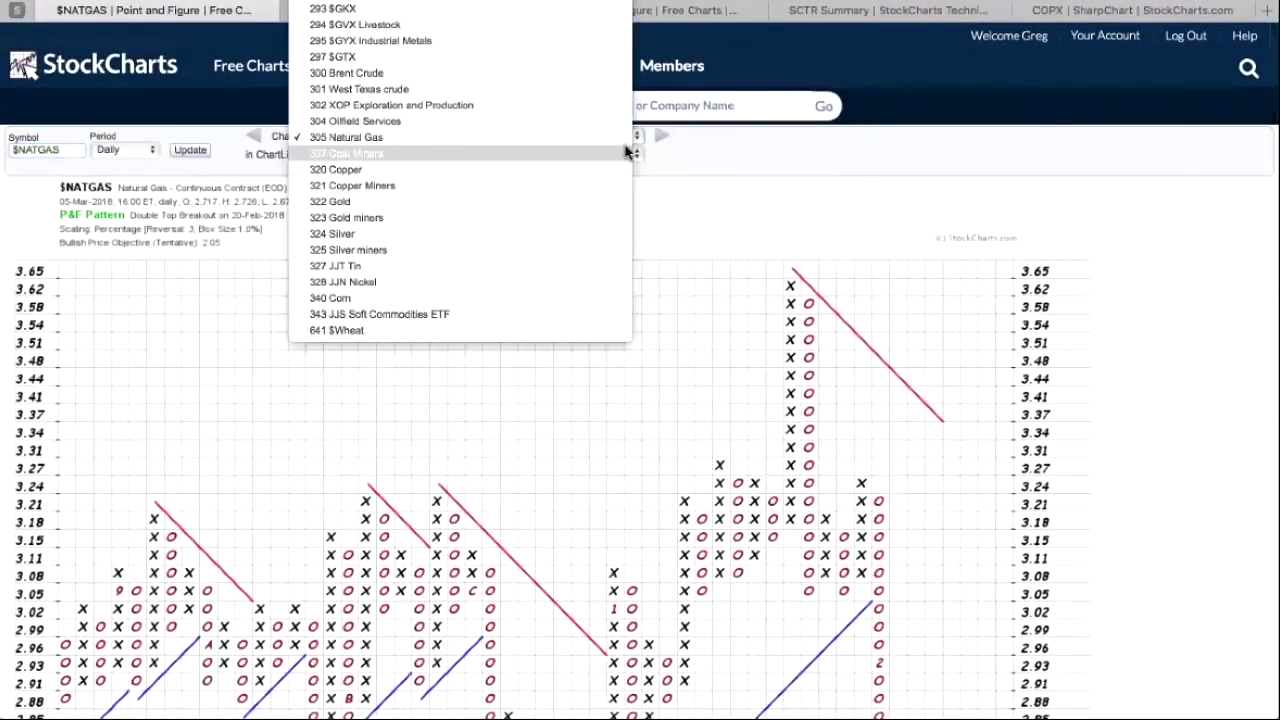
left_click(610, 154)
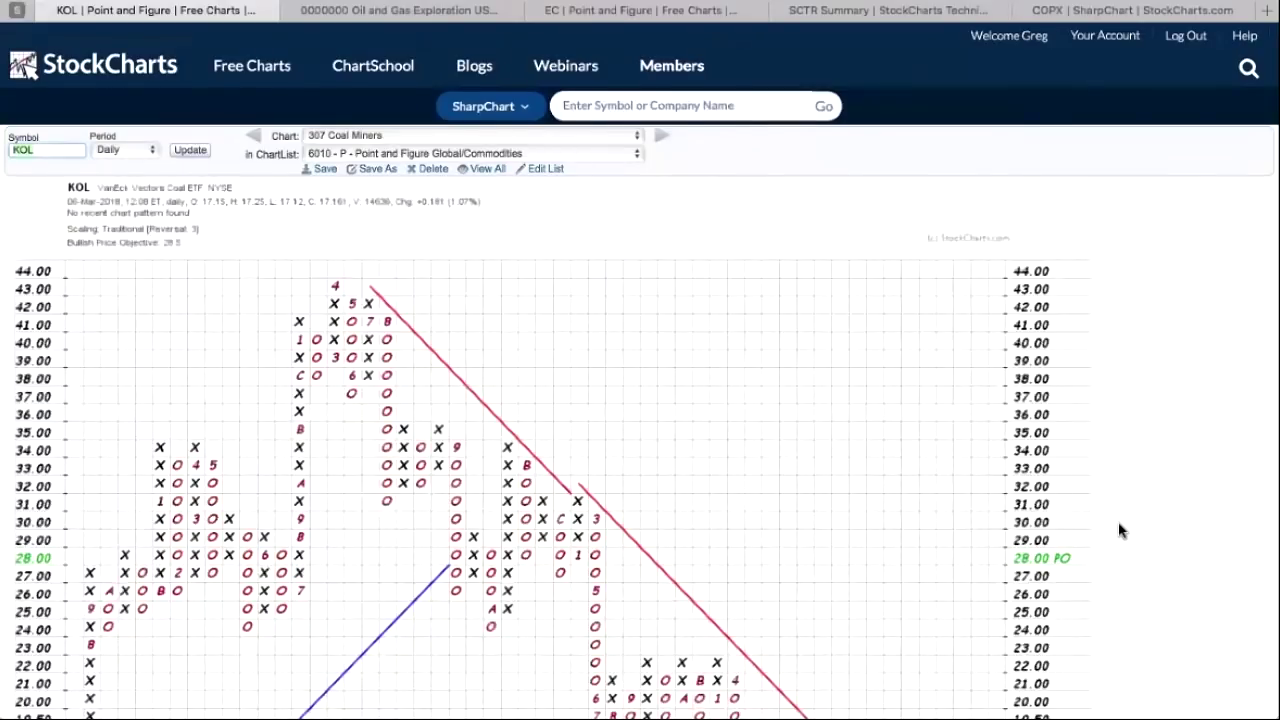
scroll(1118, 528, "down", 2)
scroll(1119, 528, "down", 1)
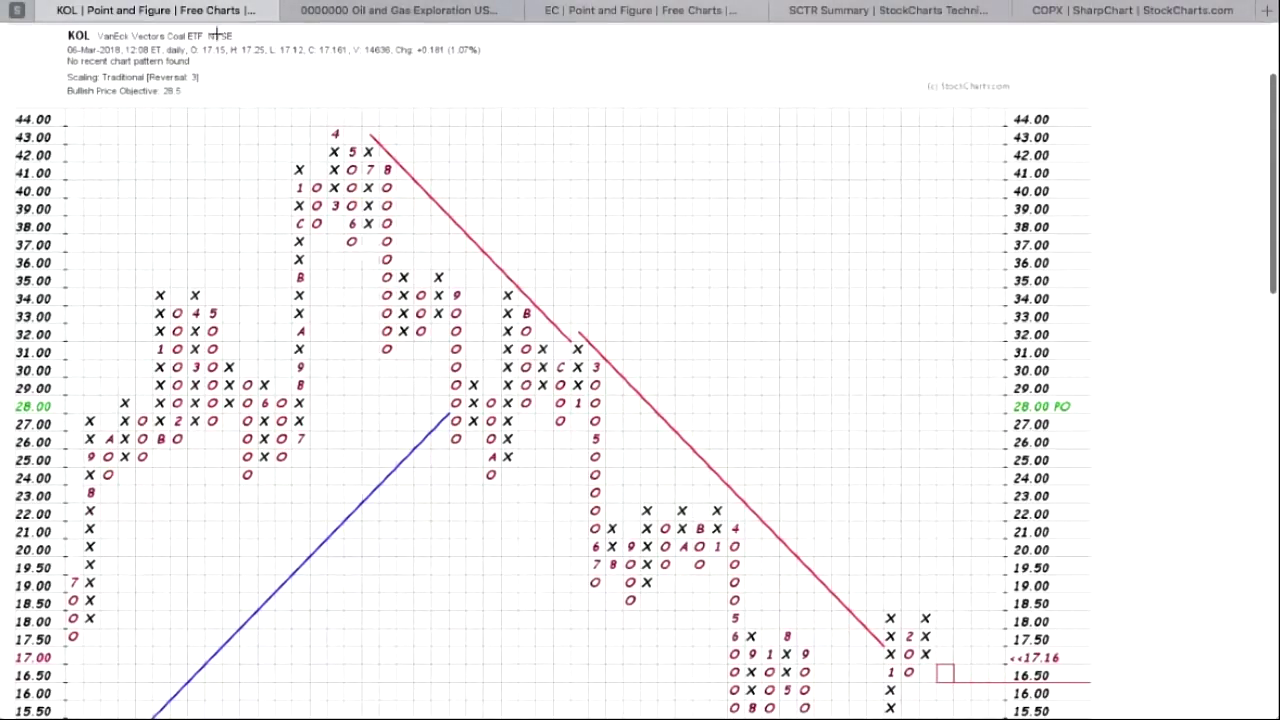
scroll(497, 272, "down", 1)
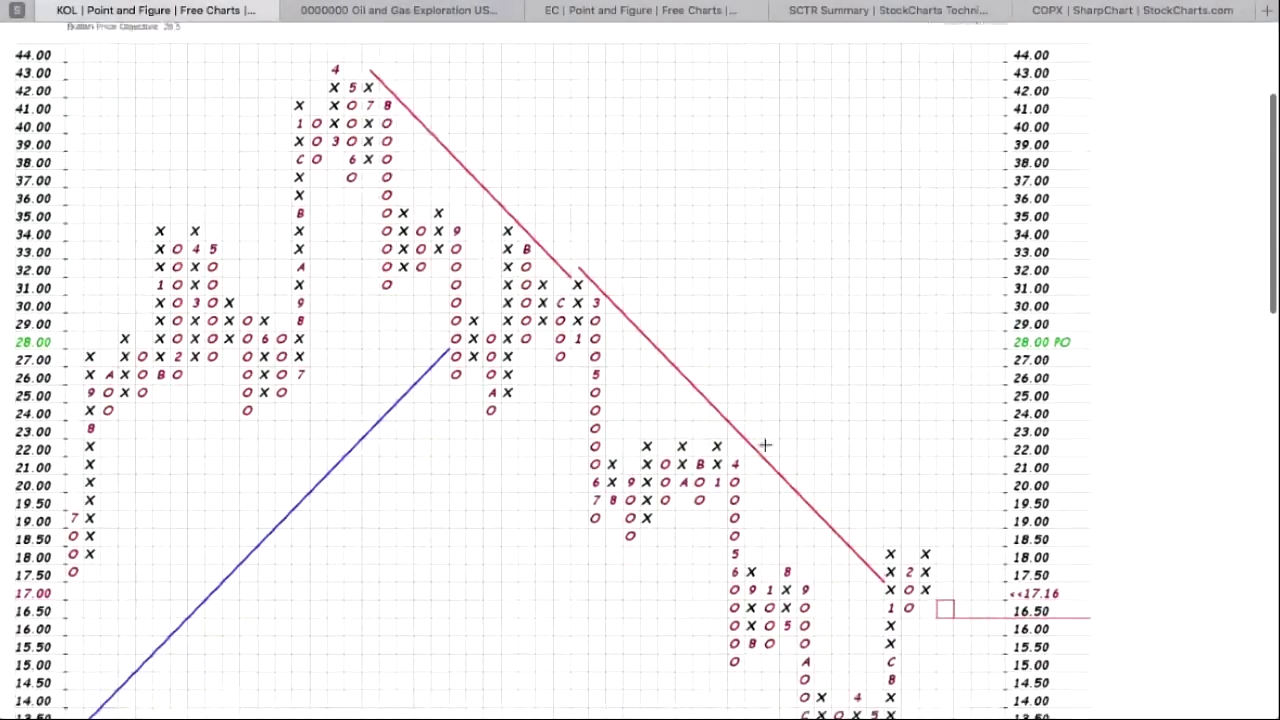
scroll(763, 449, "down", 1)
scroll(767, 458, "down", 2)
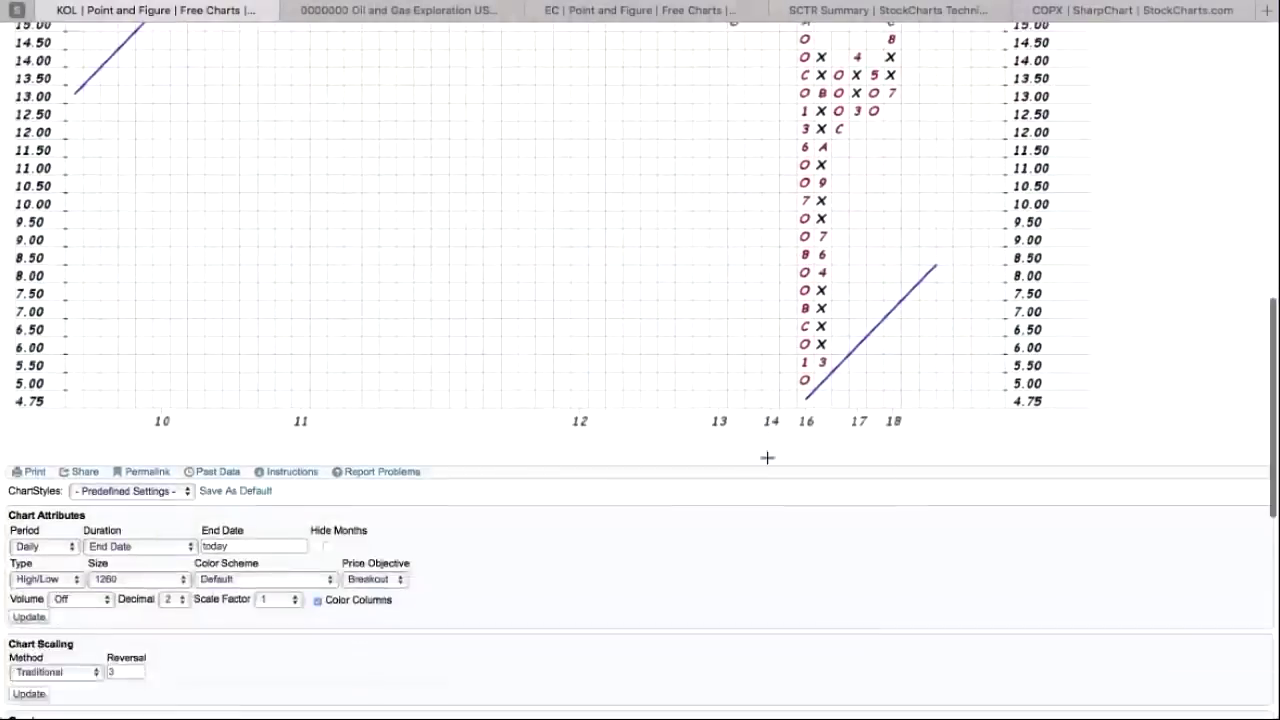
scroll(767, 458, "up", 2)
scroll(767, 458, "up", 1)
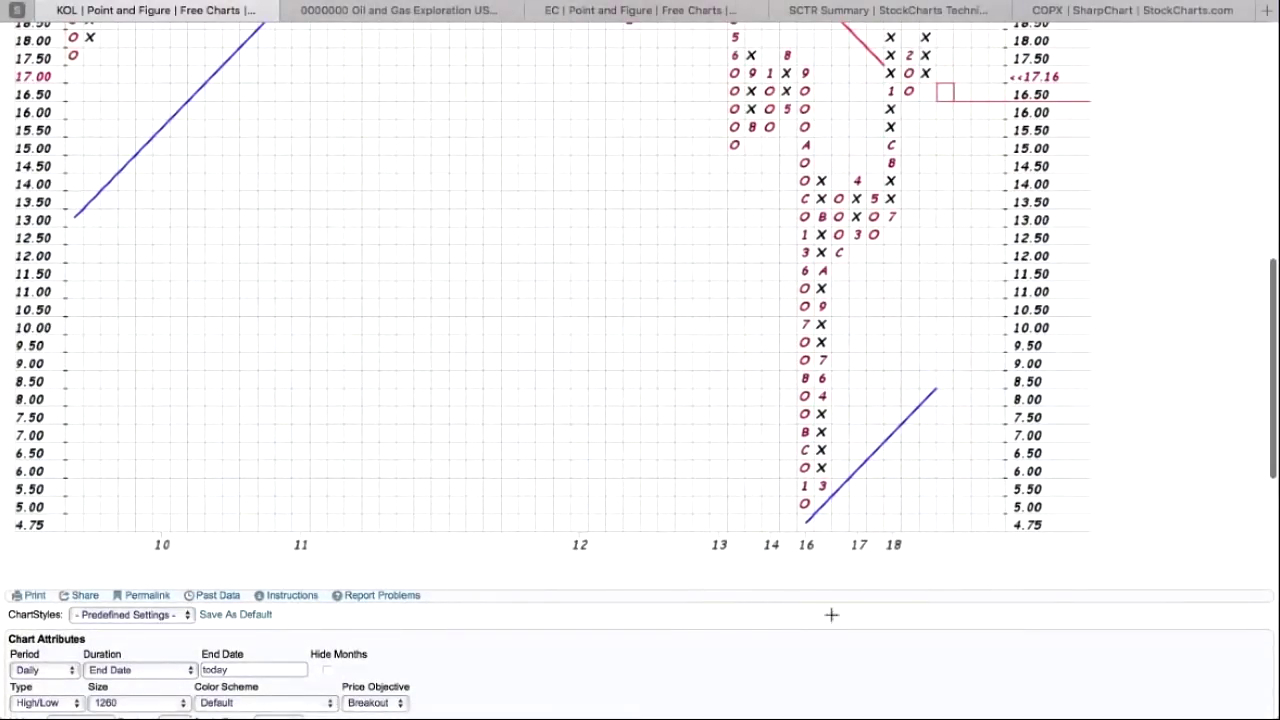
scroll(900, 574, "up", 5)
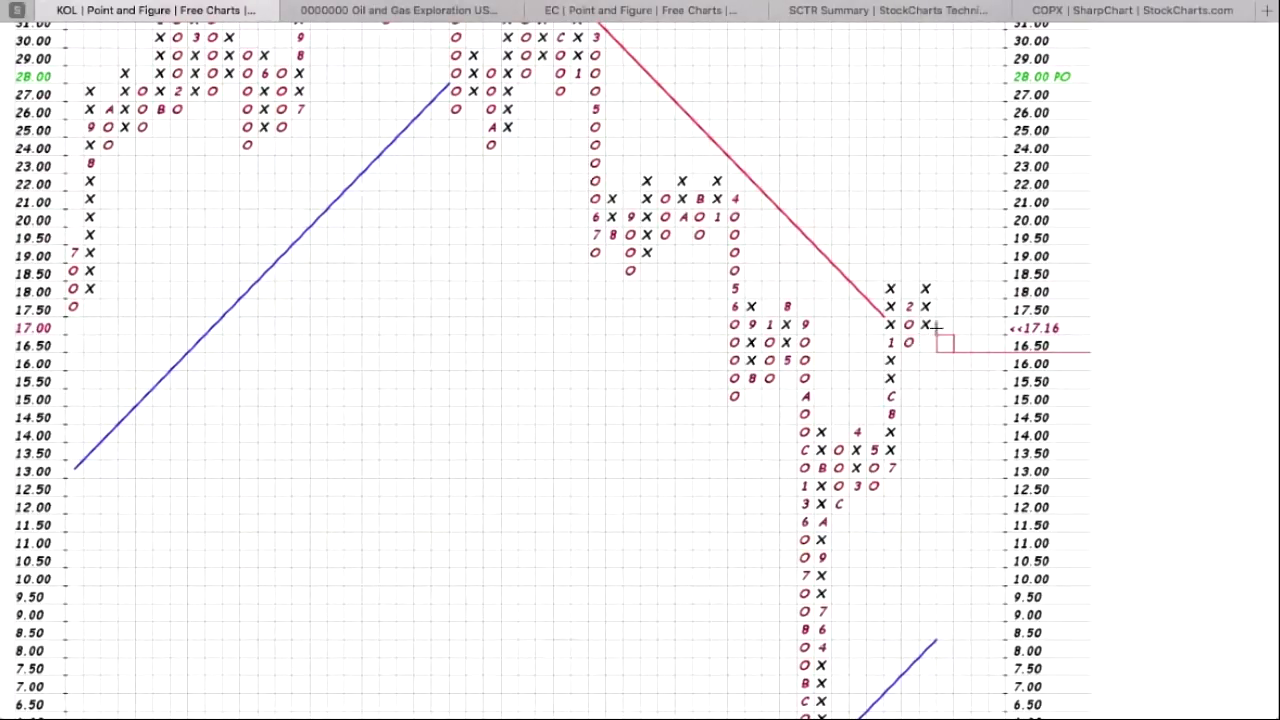
Step: Open the 320 Copper chart from the ChartList and examine its columns from the 2017 breakout into 2018
scroll(932, 328, "up", 2)
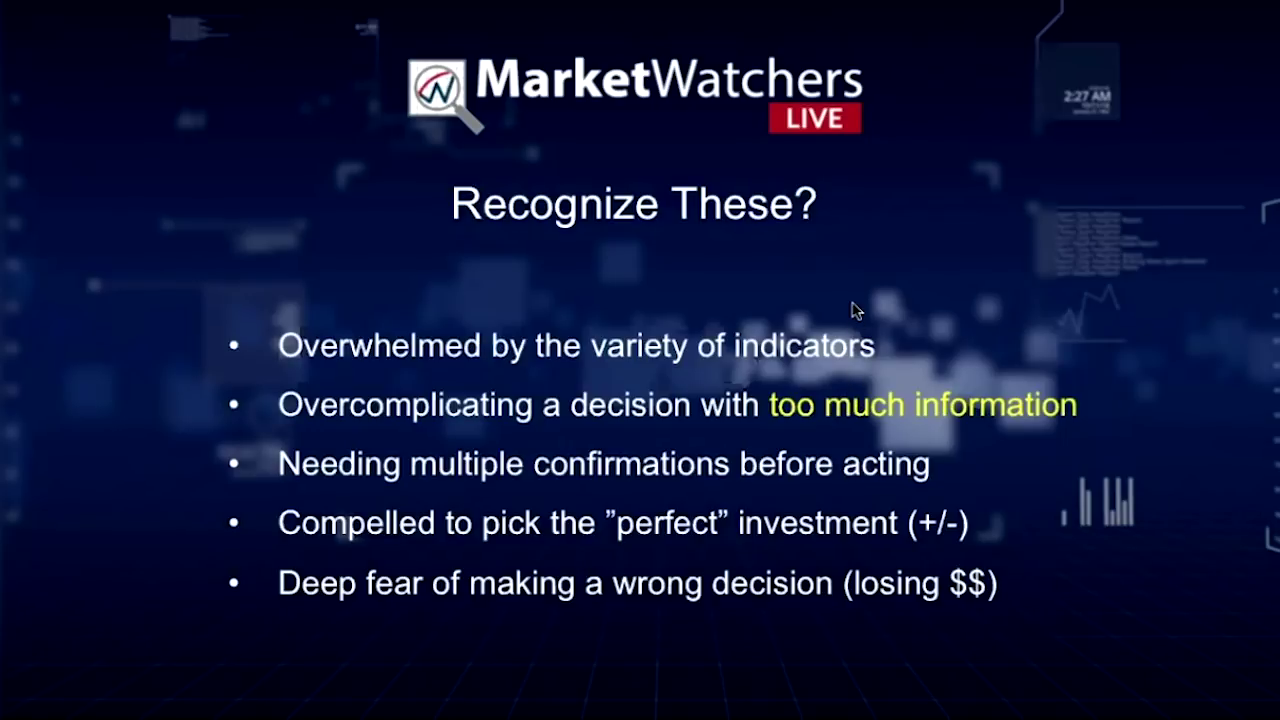
key("alt+Tab")
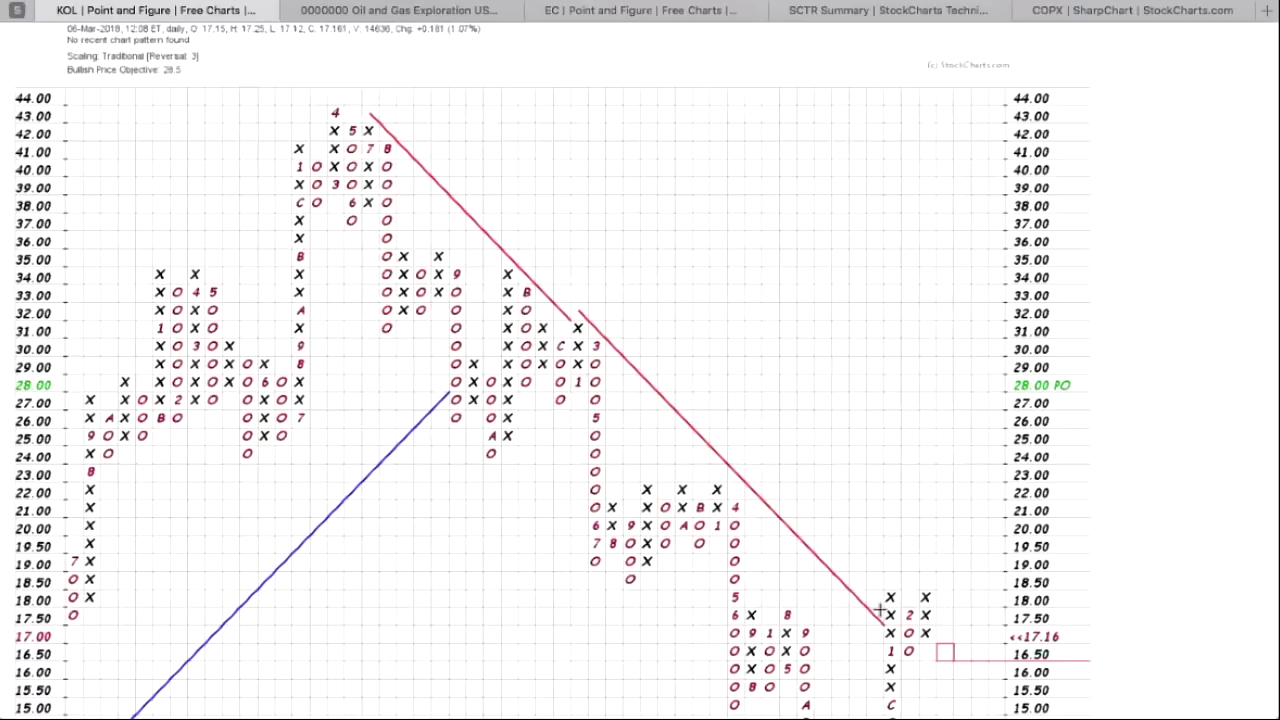
scroll(880, 609, "up", 3)
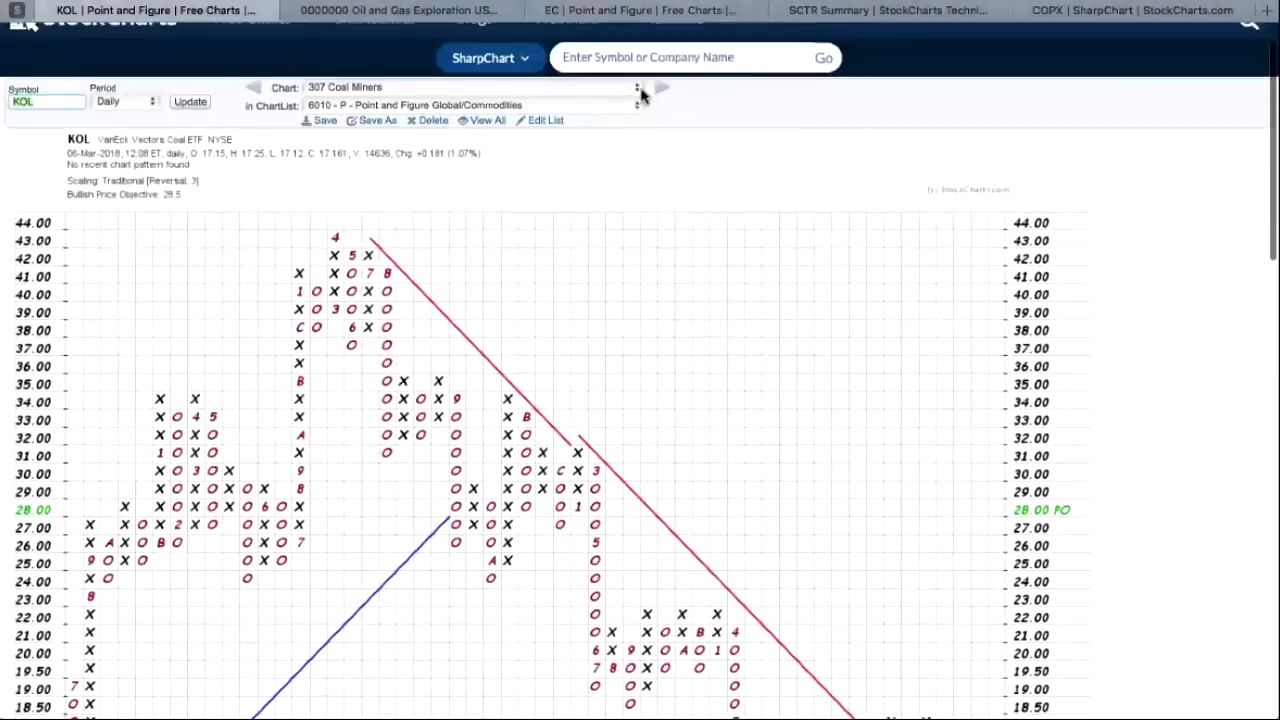
left_click(634, 93)
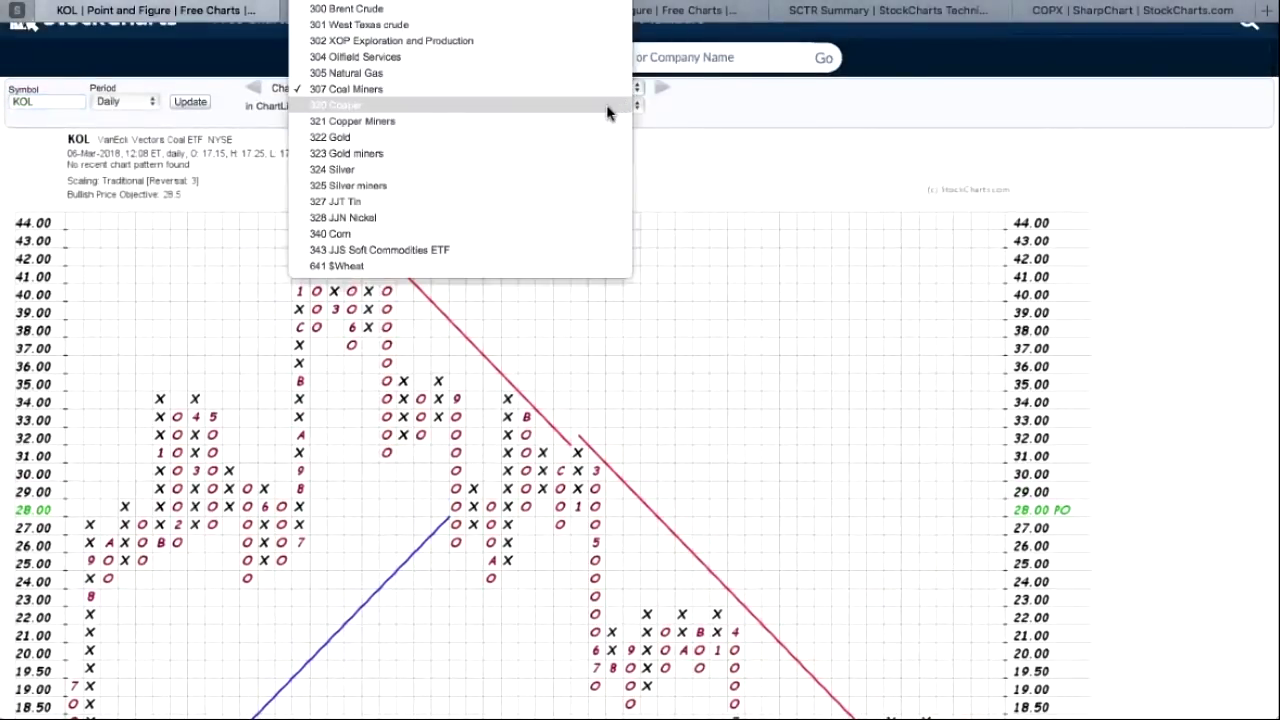
left_click(606, 104)
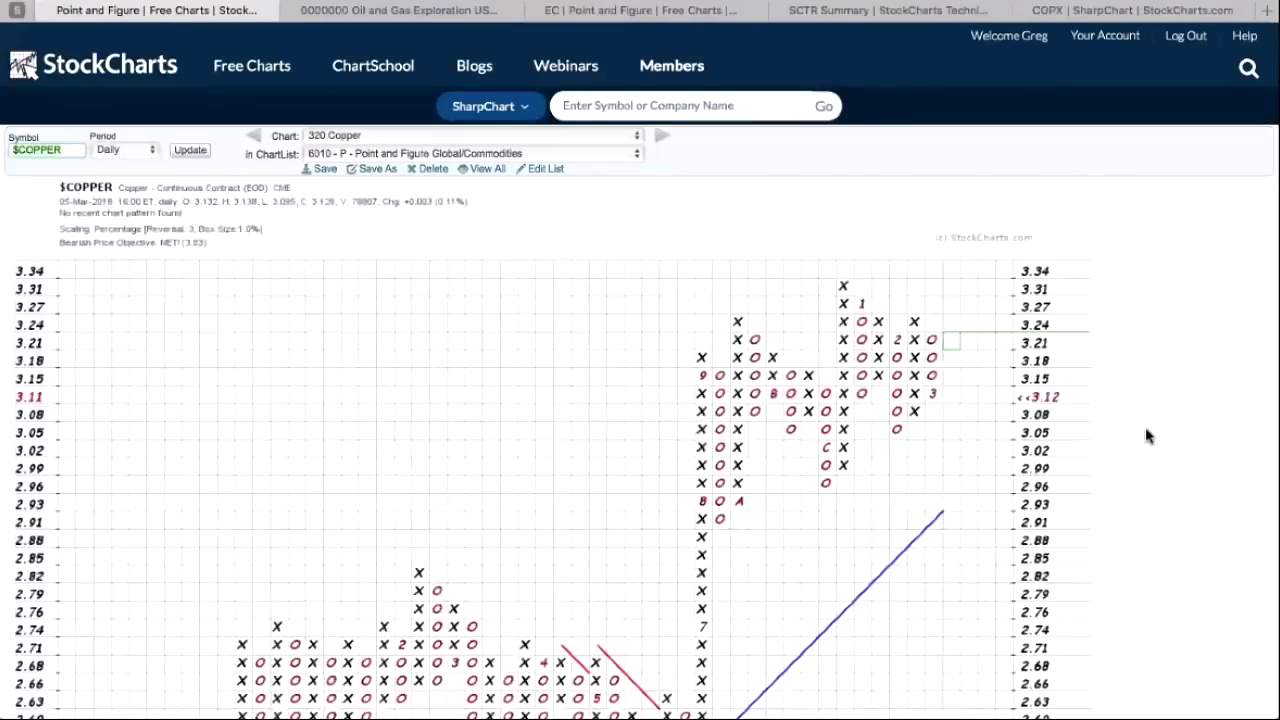
scroll(1147, 436, "down", 3)
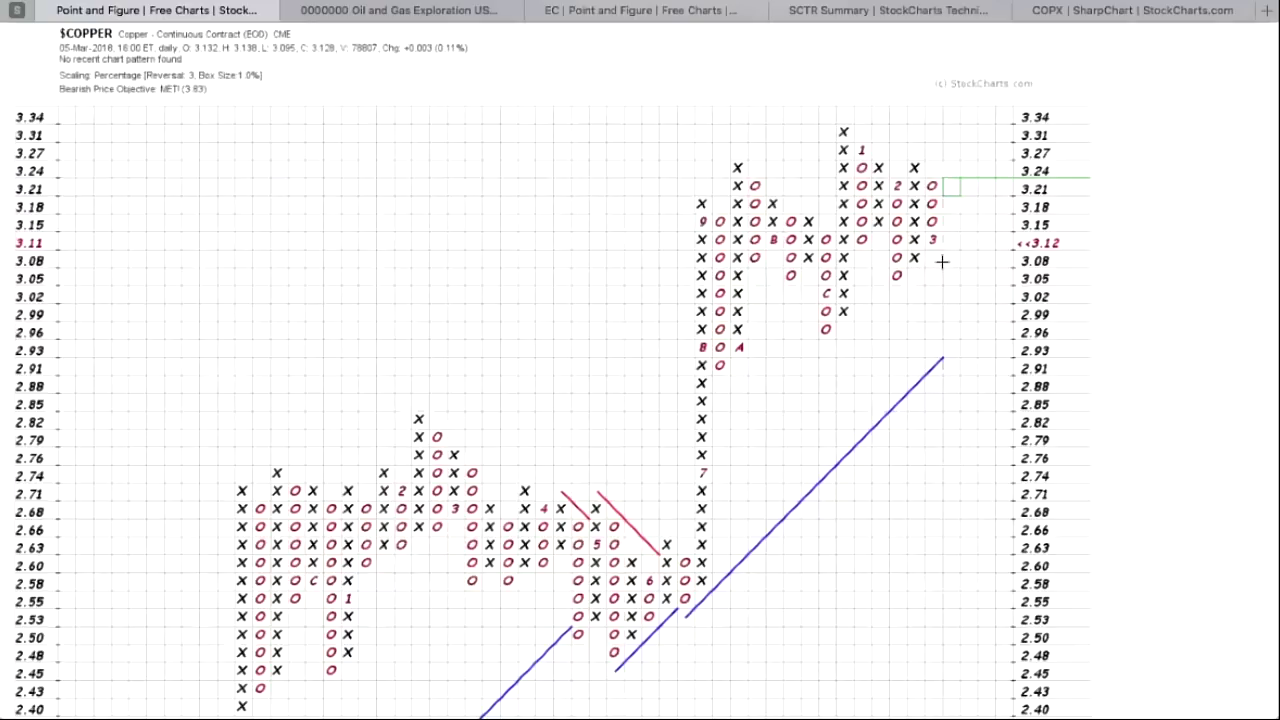
scroll(931, 222, "down", 3)
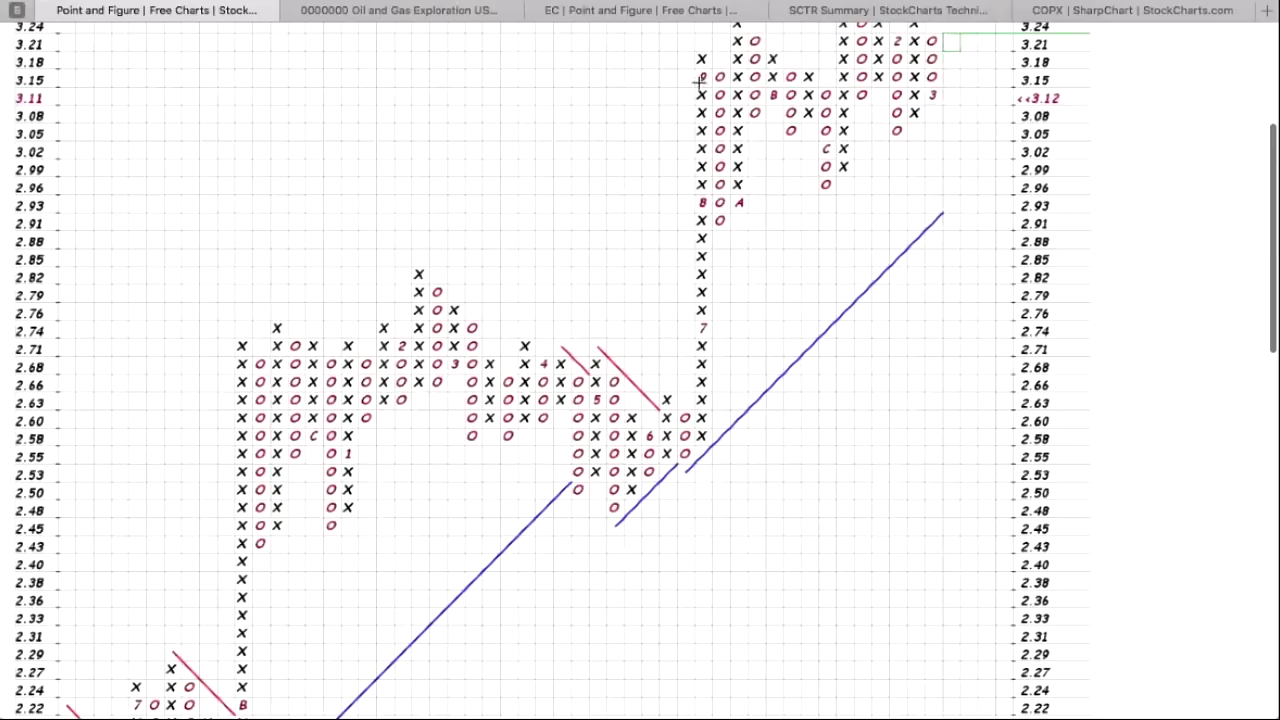
scroll(705, 85, "up", 1)
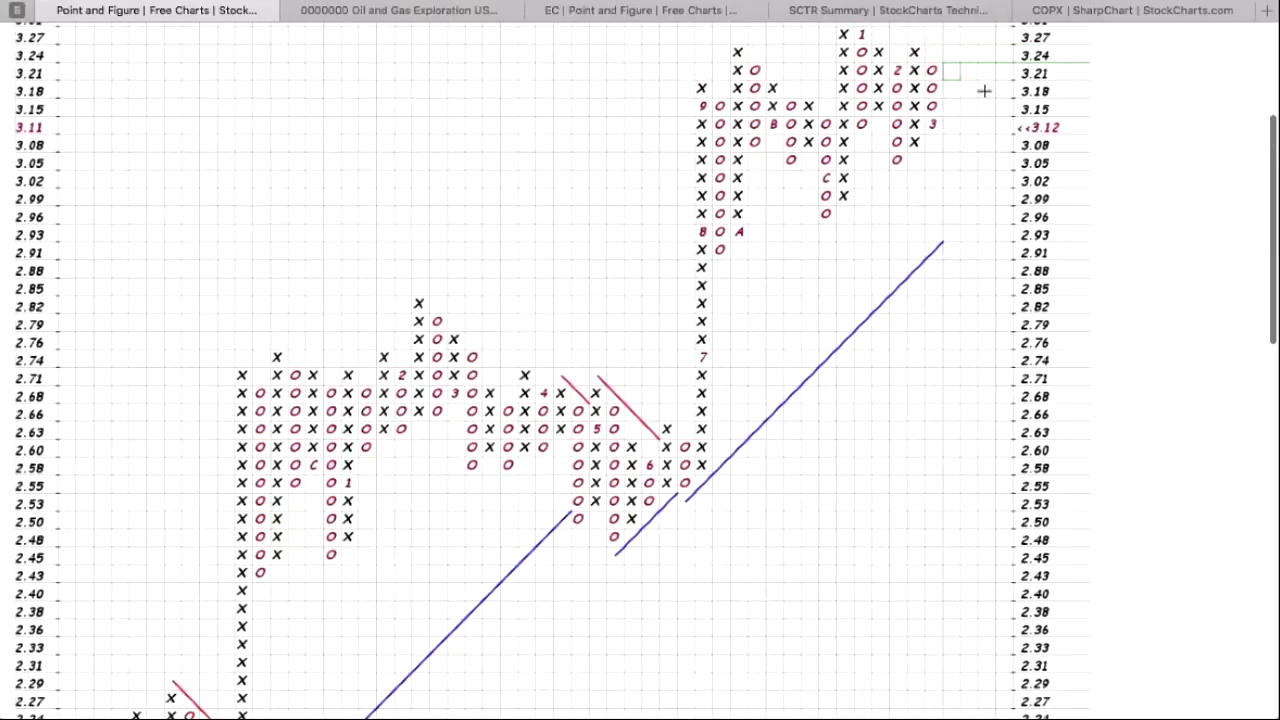
Step: Review the copper chart's price objective, trend lines and columns from the 2016 base up to the 2018 highs
scroll(979, 96, "up", 5)
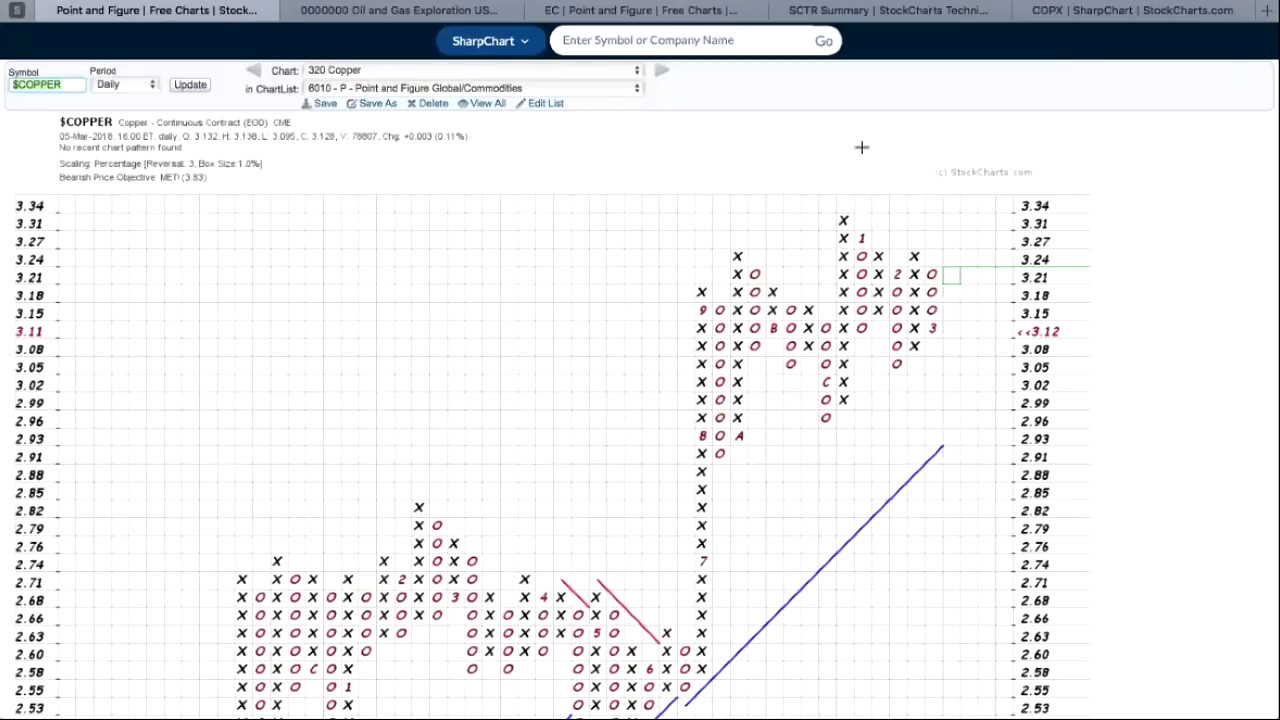
scroll(861, 147, "down", 5)
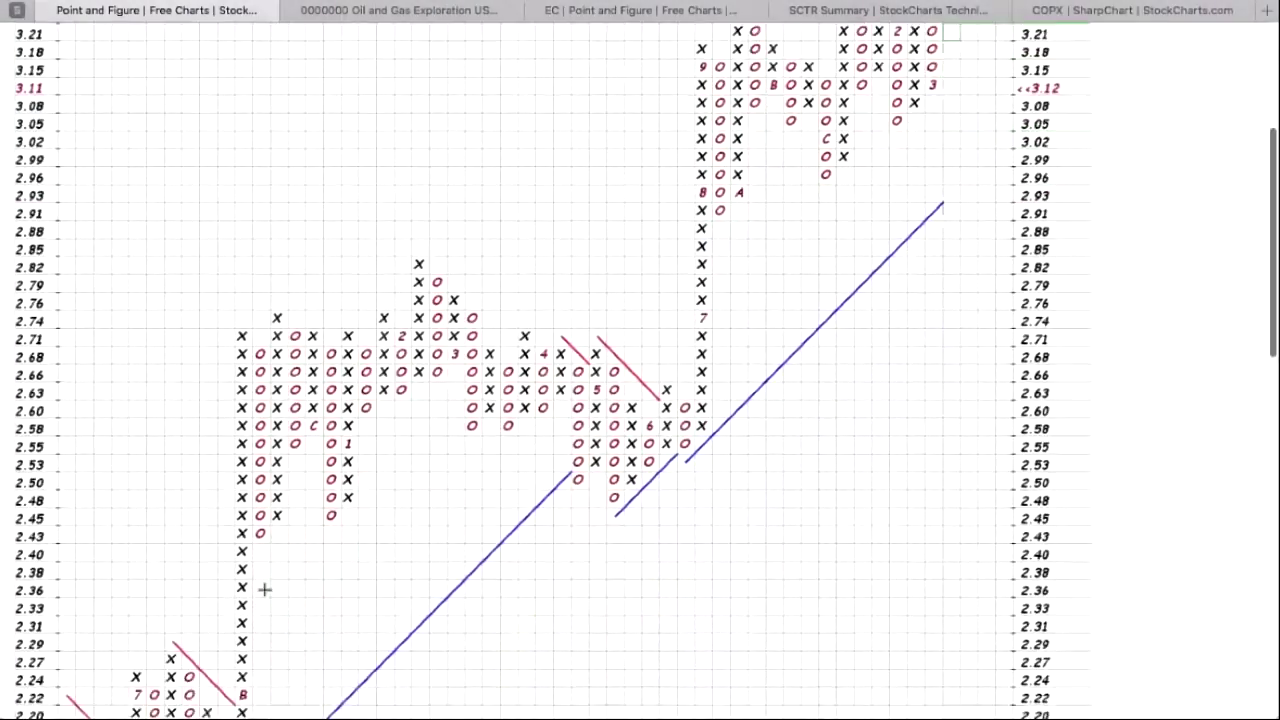
scroll(265, 590, "down", 4)
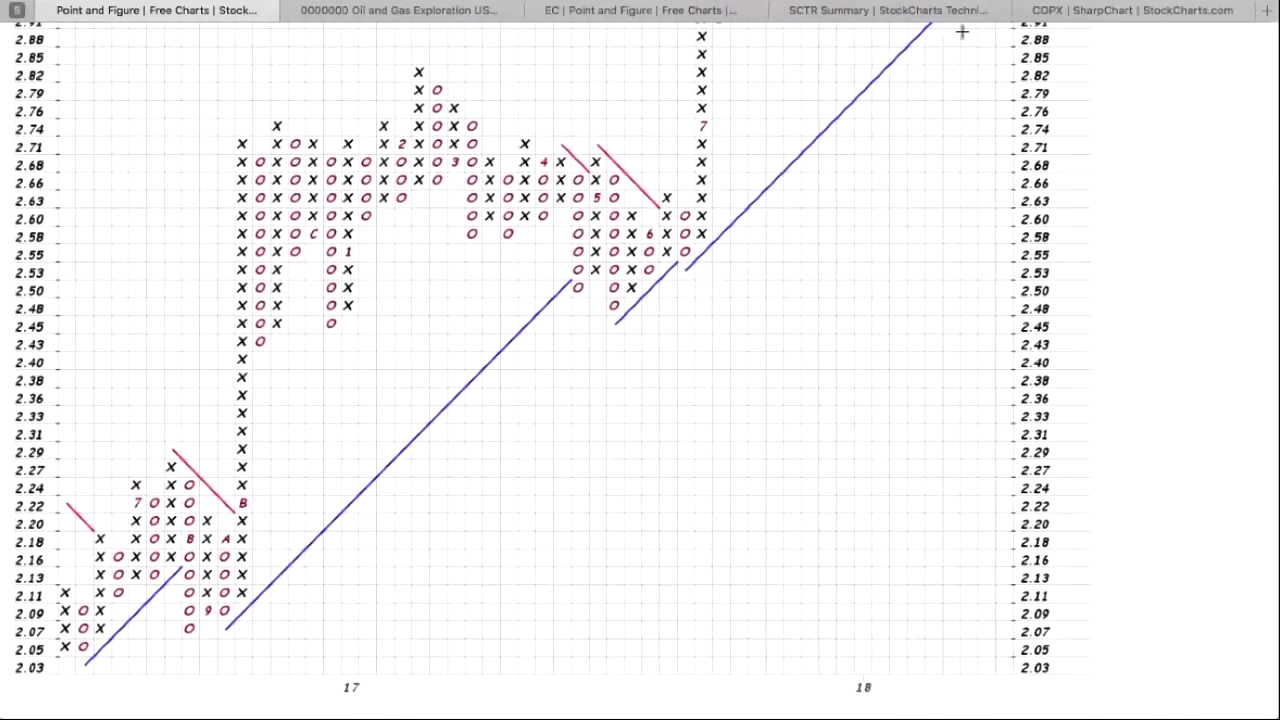
scroll(962, 32, "up", 7)
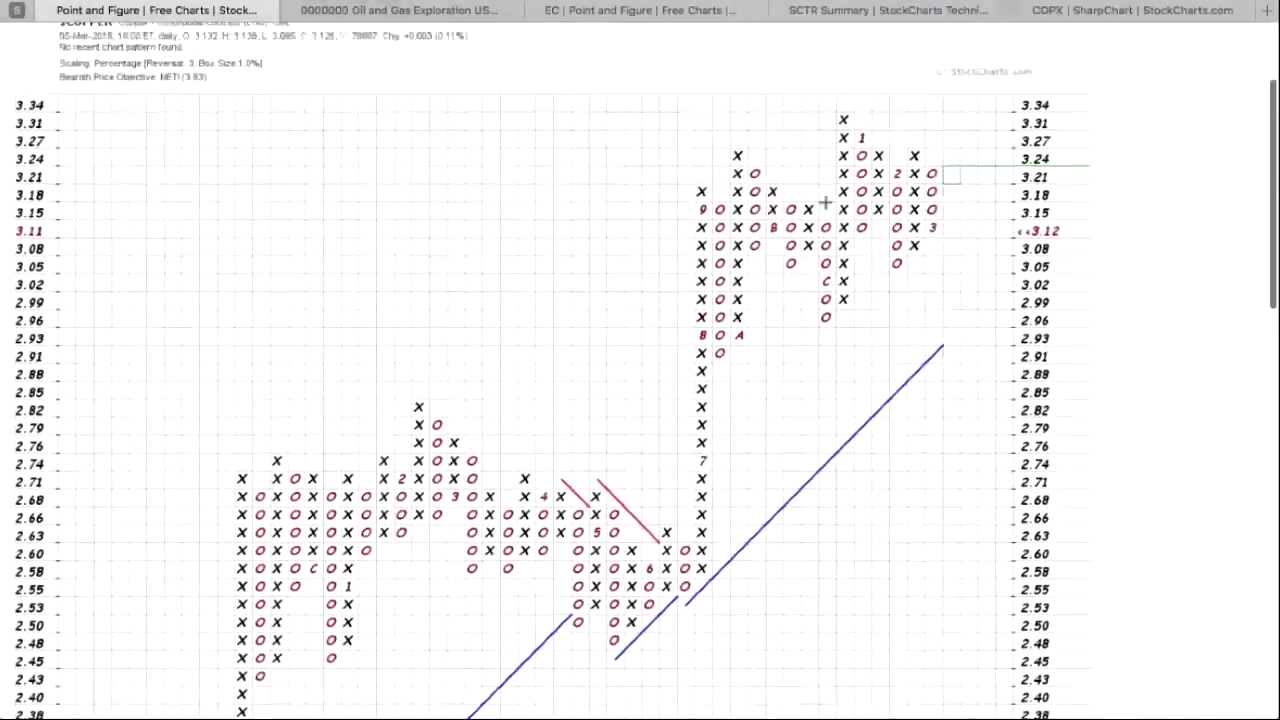
scroll(826, 204, "up", 1)
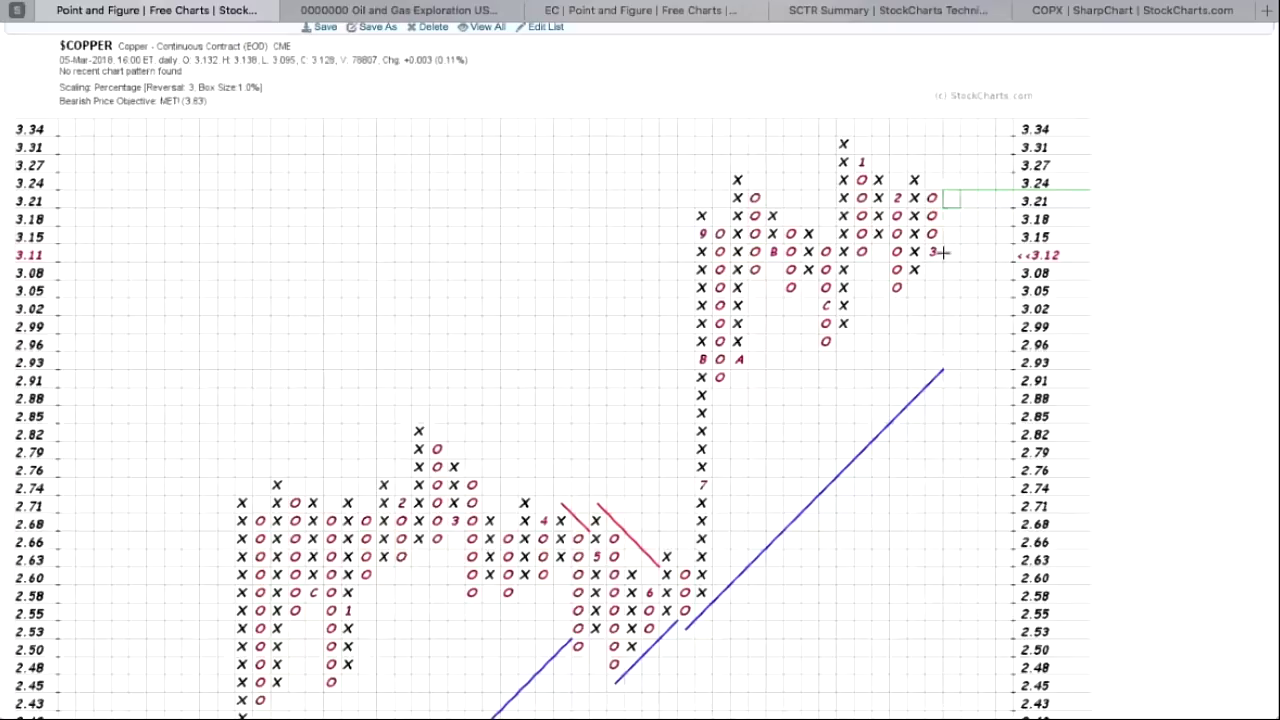
Step: Open the 321 Copper Miners chart from the ChartList and review its downtrend lines and columns to the 2016 low
scroll(942, 252, "up", 3)
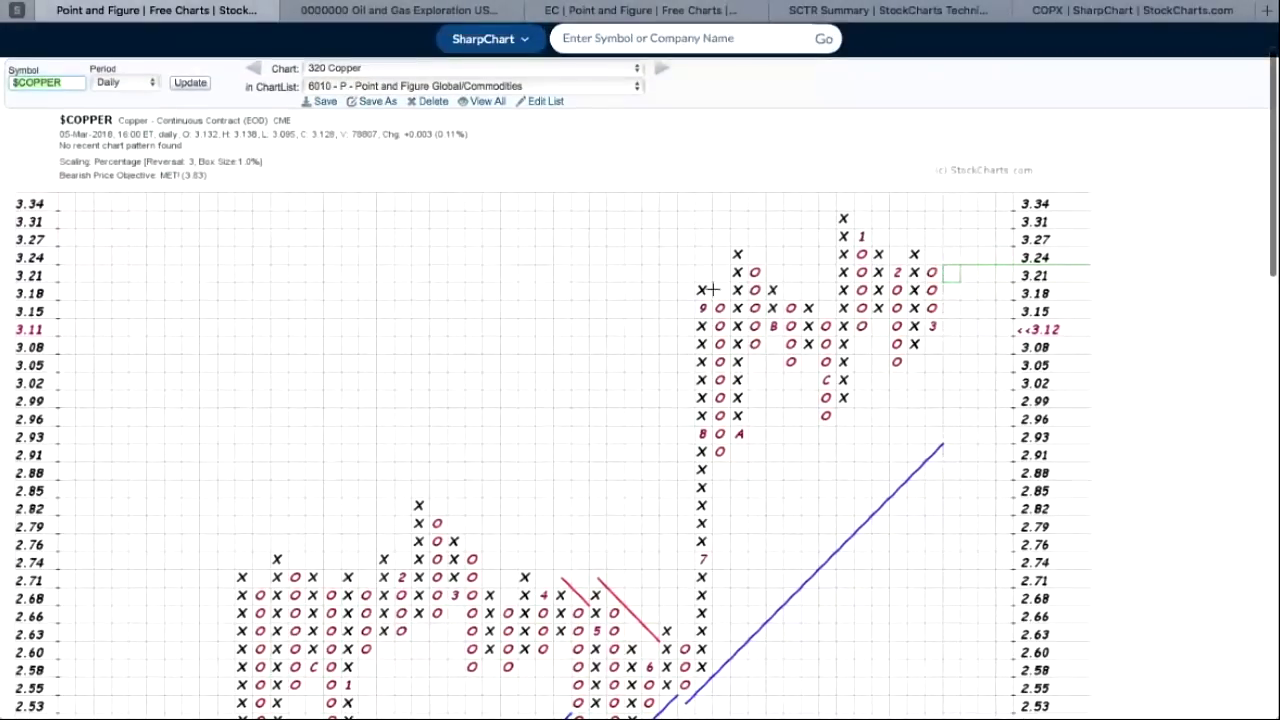
scroll(596, 197, "up", 3)
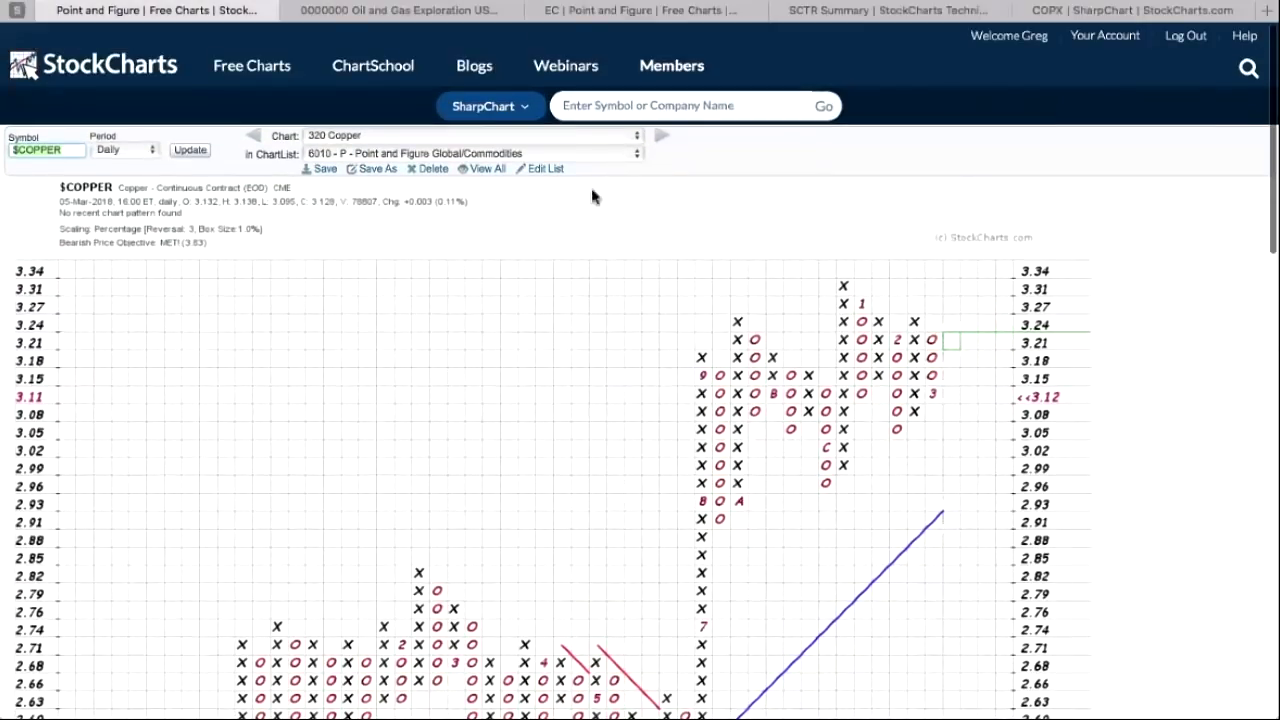
left_click(634, 137)
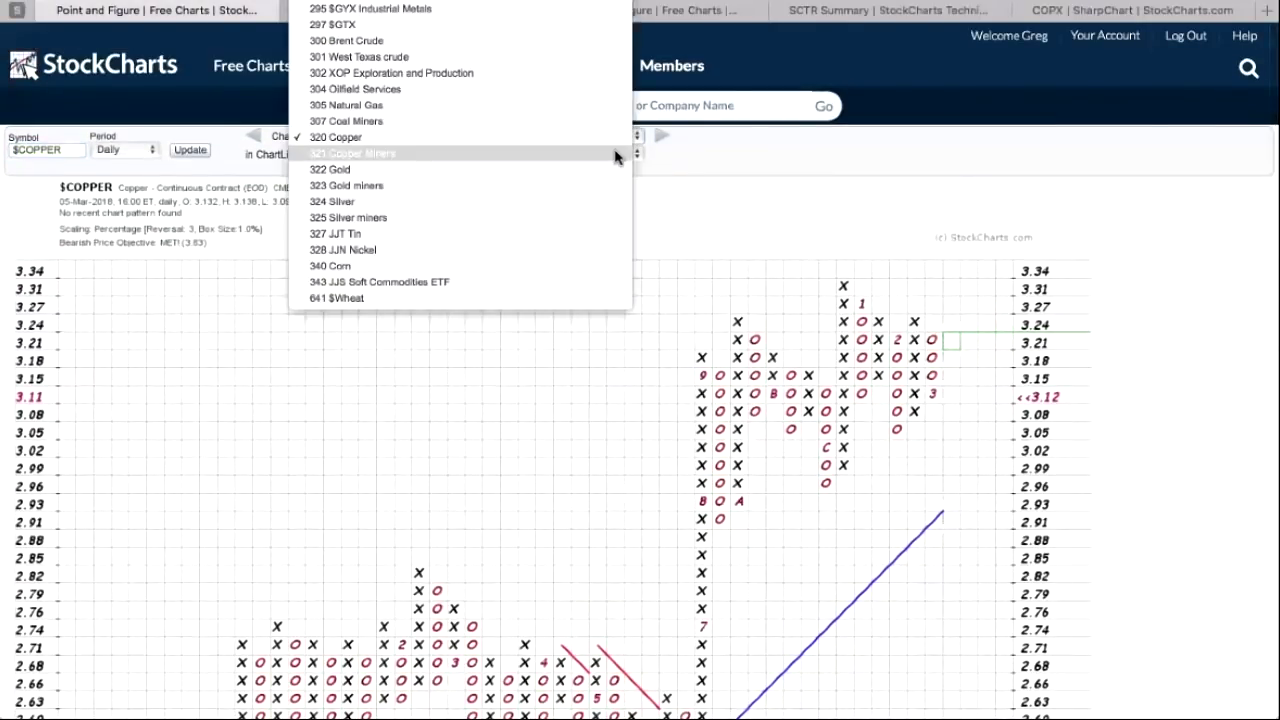
left_click(838, 198)
key("Down")
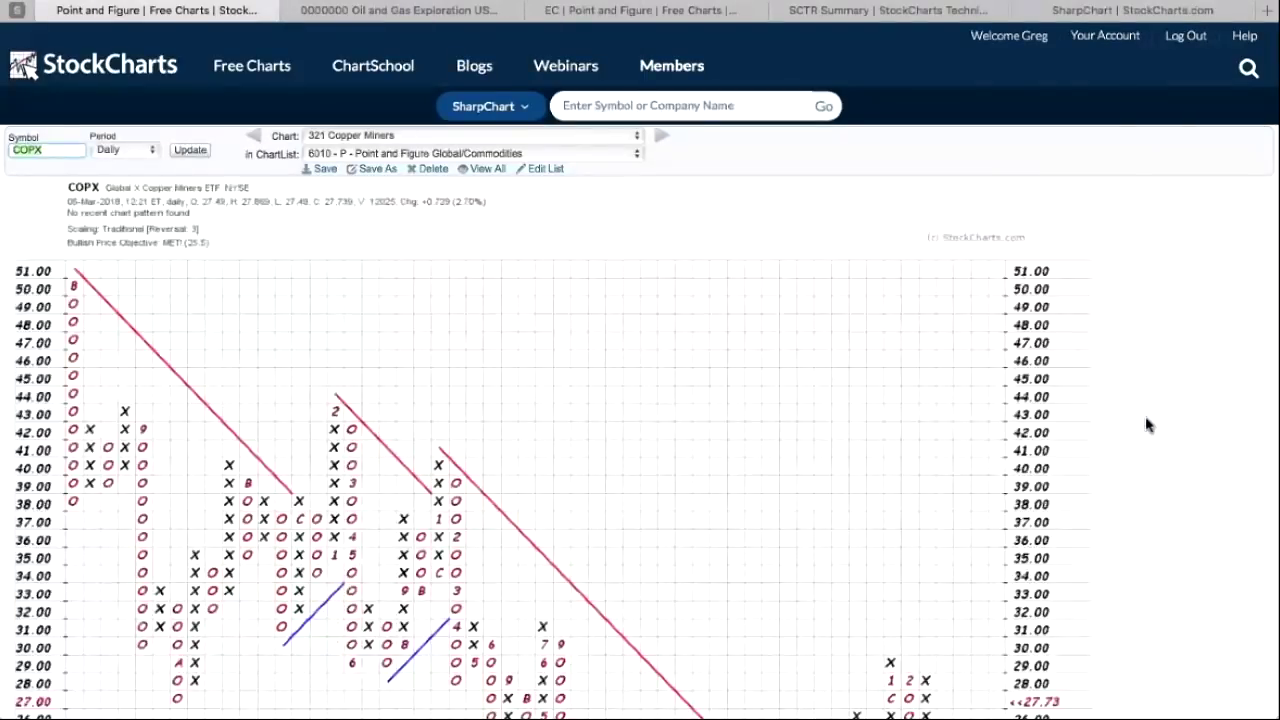
scroll(1147, 420, "down", 5)
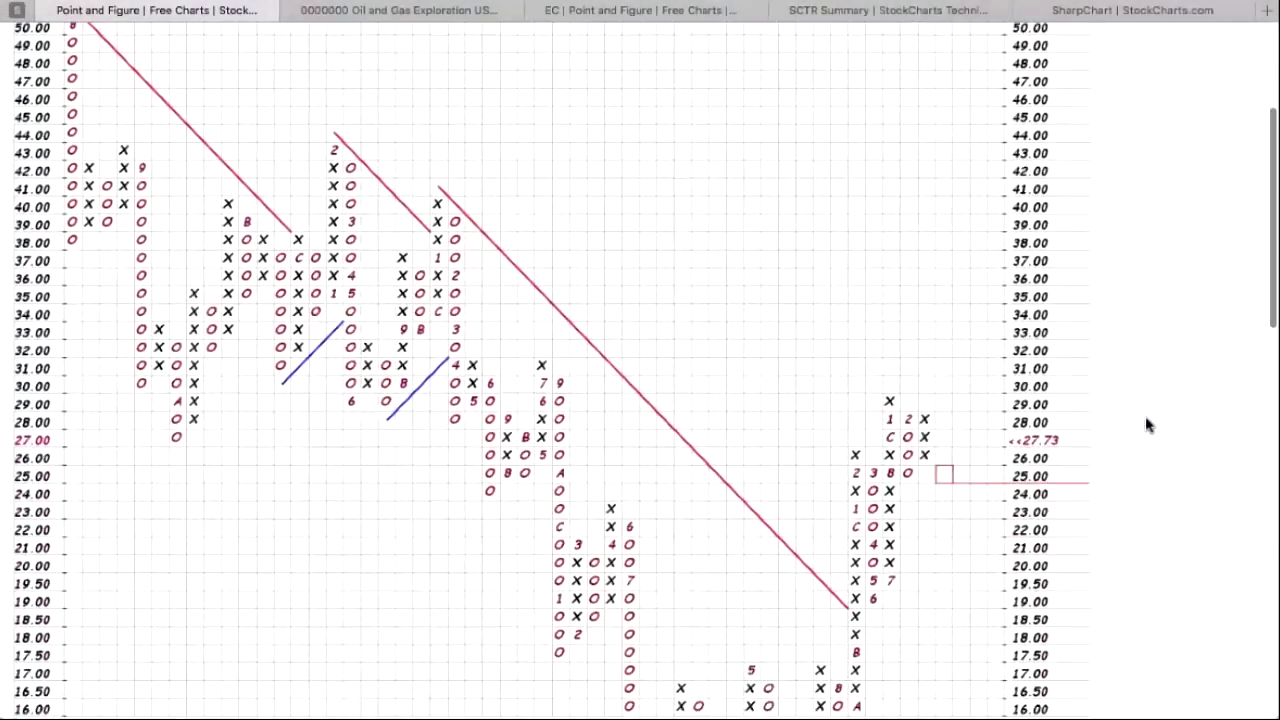
scroll(1147, 425, "up", 1)
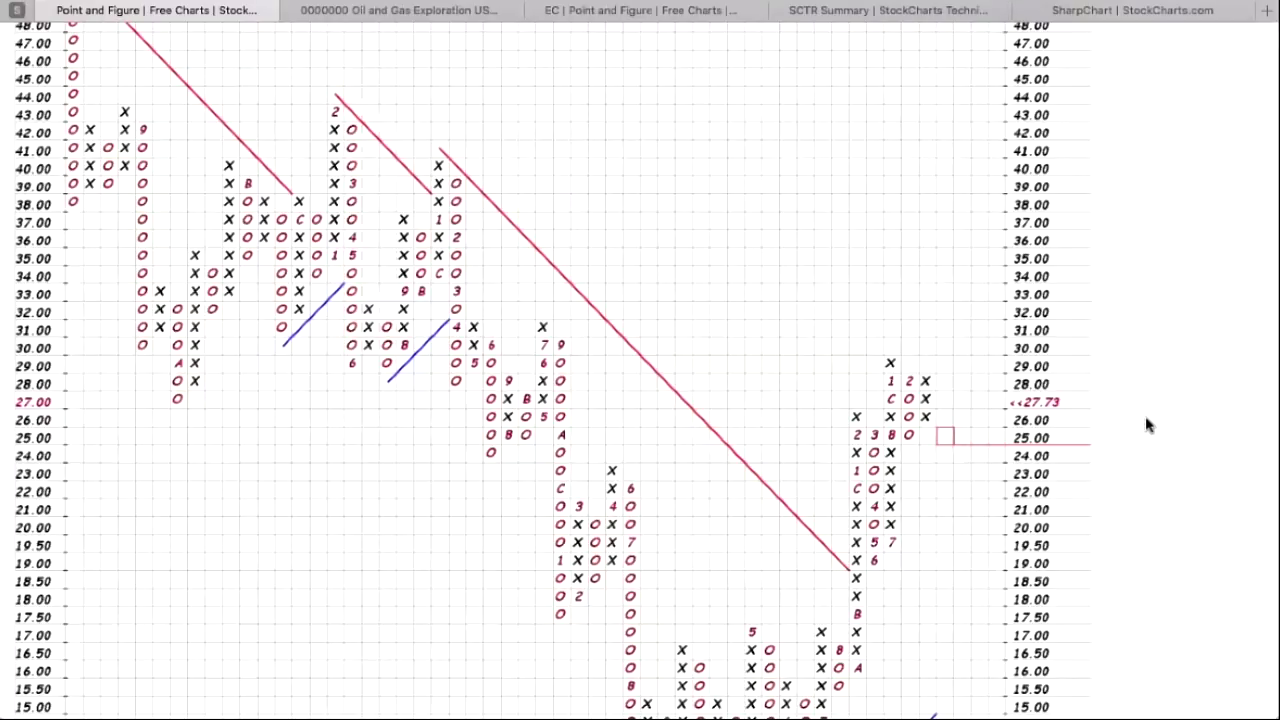
scroll(1147, 425, "down", 7)
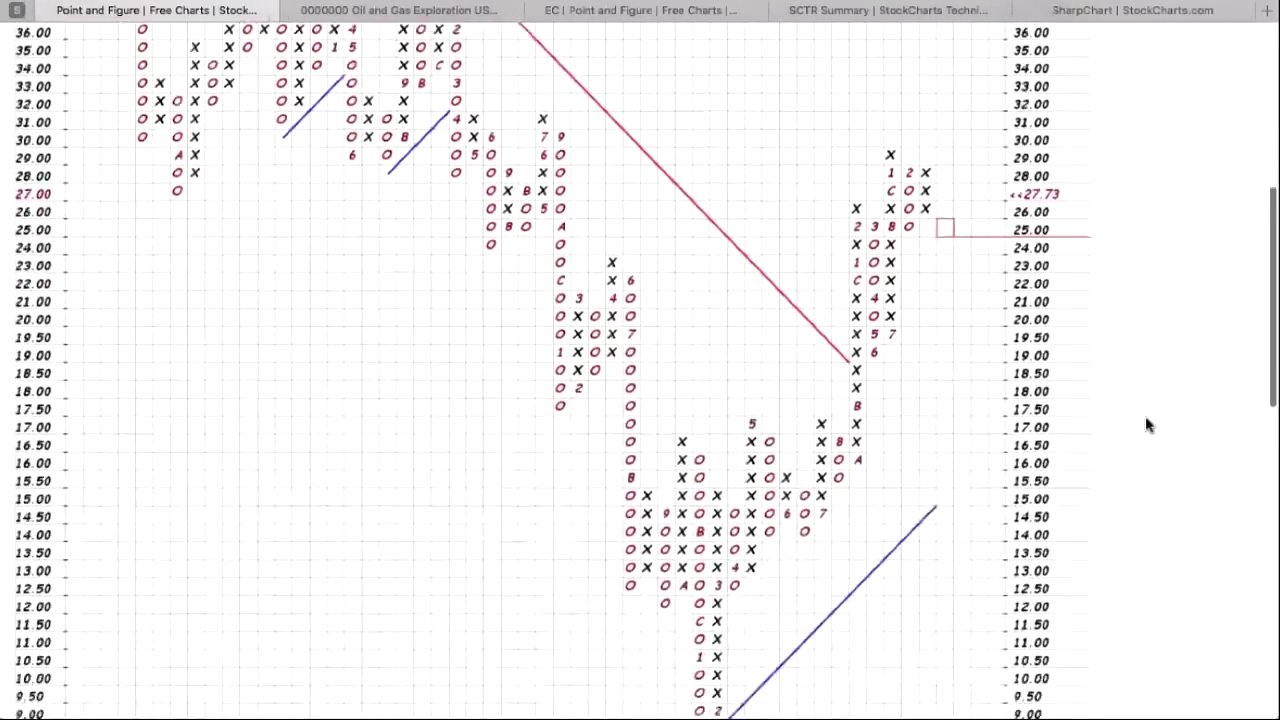
scroll(1147, 425, "up", 2)
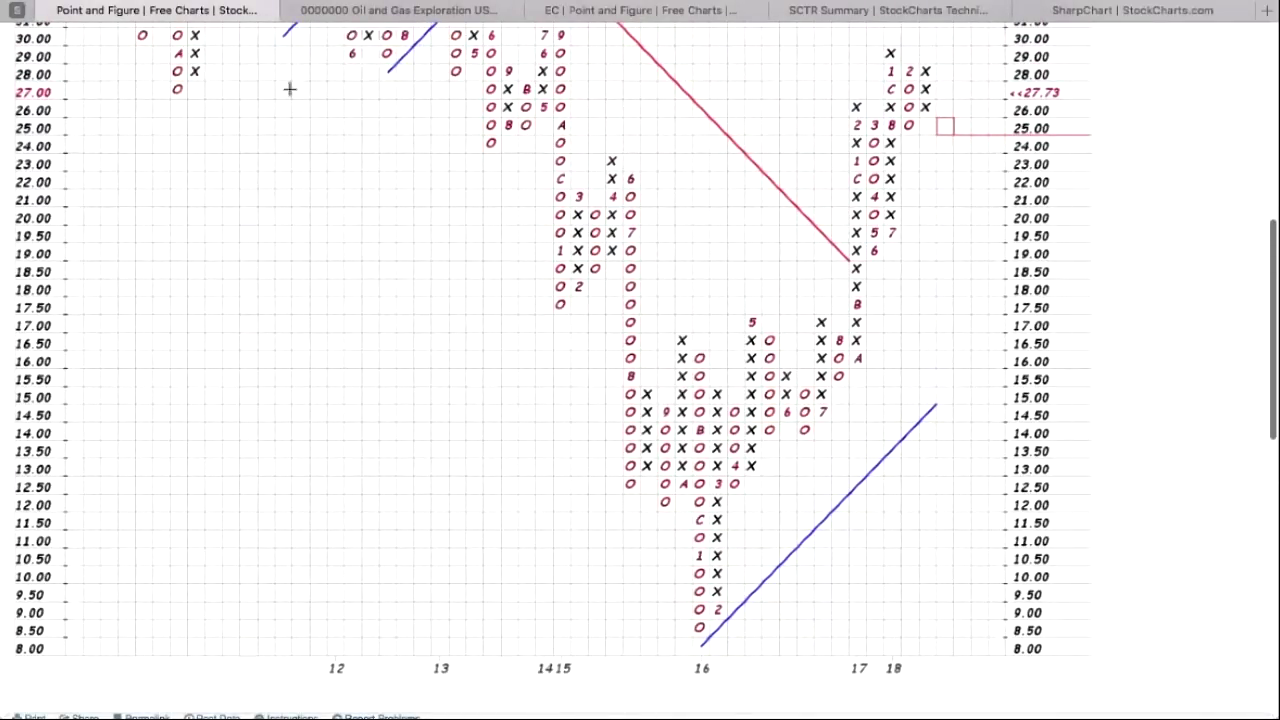
Step: Examine the copper miners chart's 2017 and 2018 columns against the earlier price levels and the reversal marker
scroll(574, 90, "up", 3)
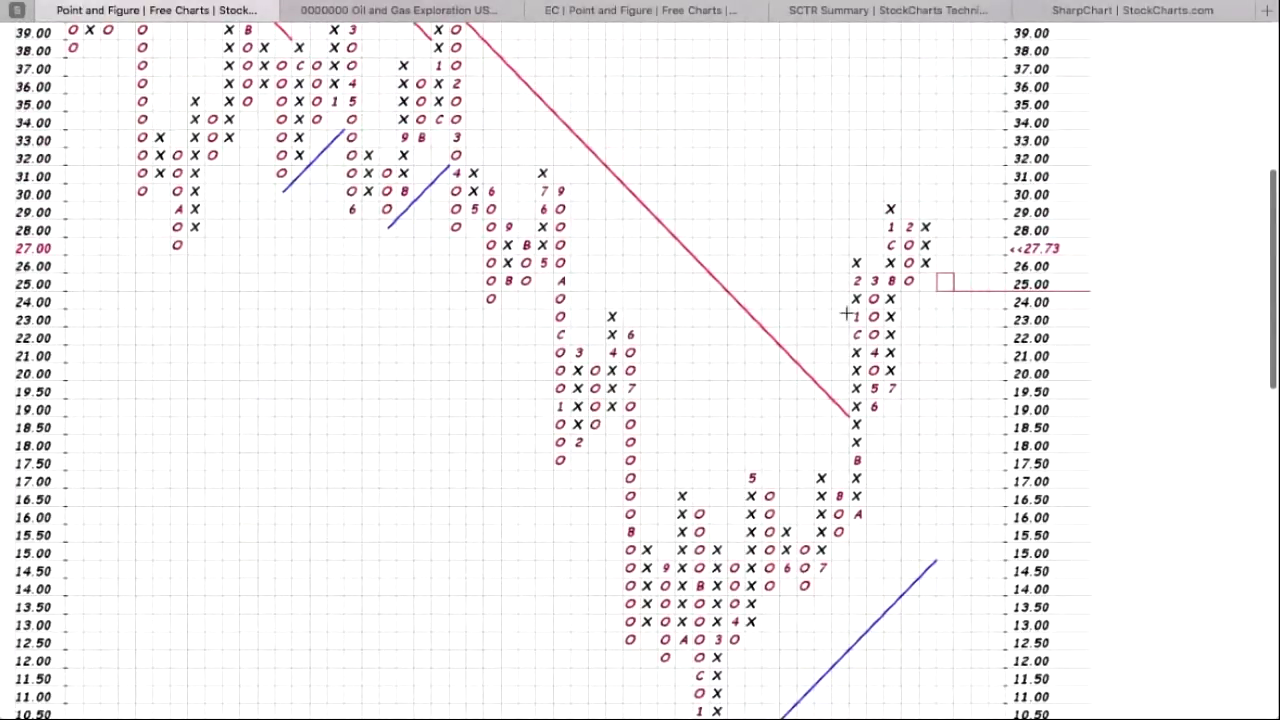
scroll(467, 277, "up", 5)
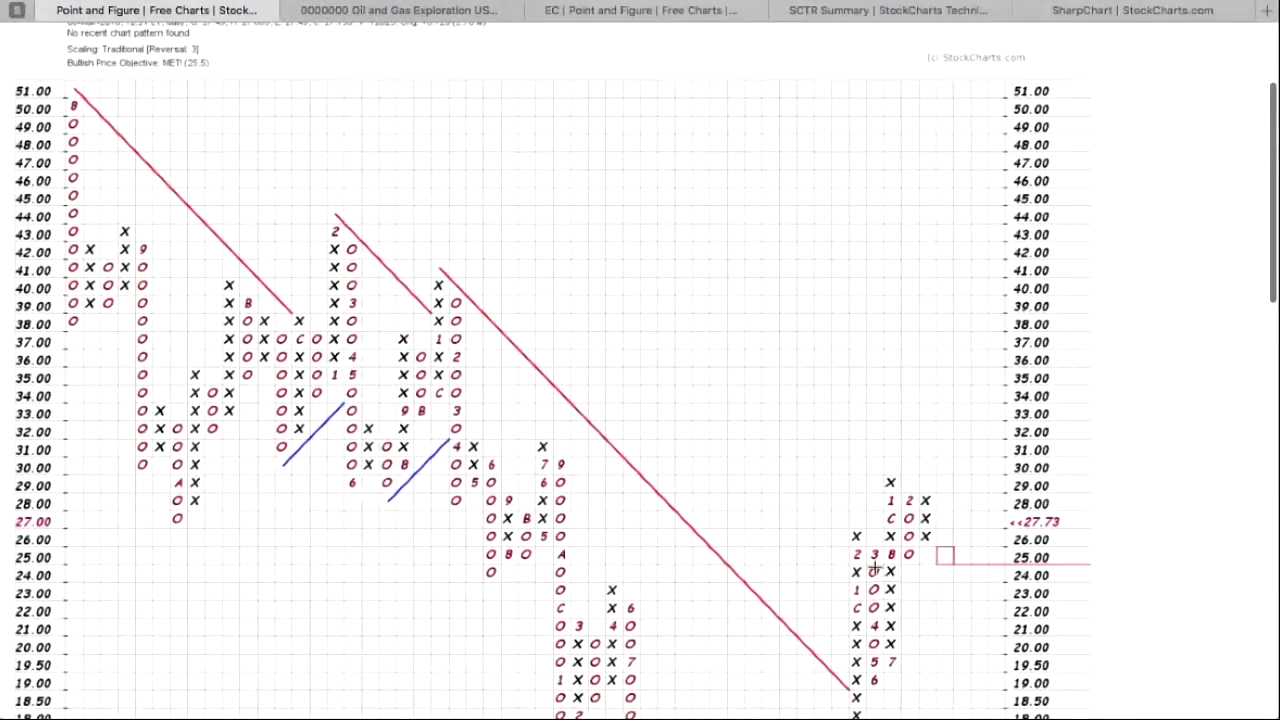
scroll(880, 590, "down", 3)
scroll(840, 605, "down", 2)
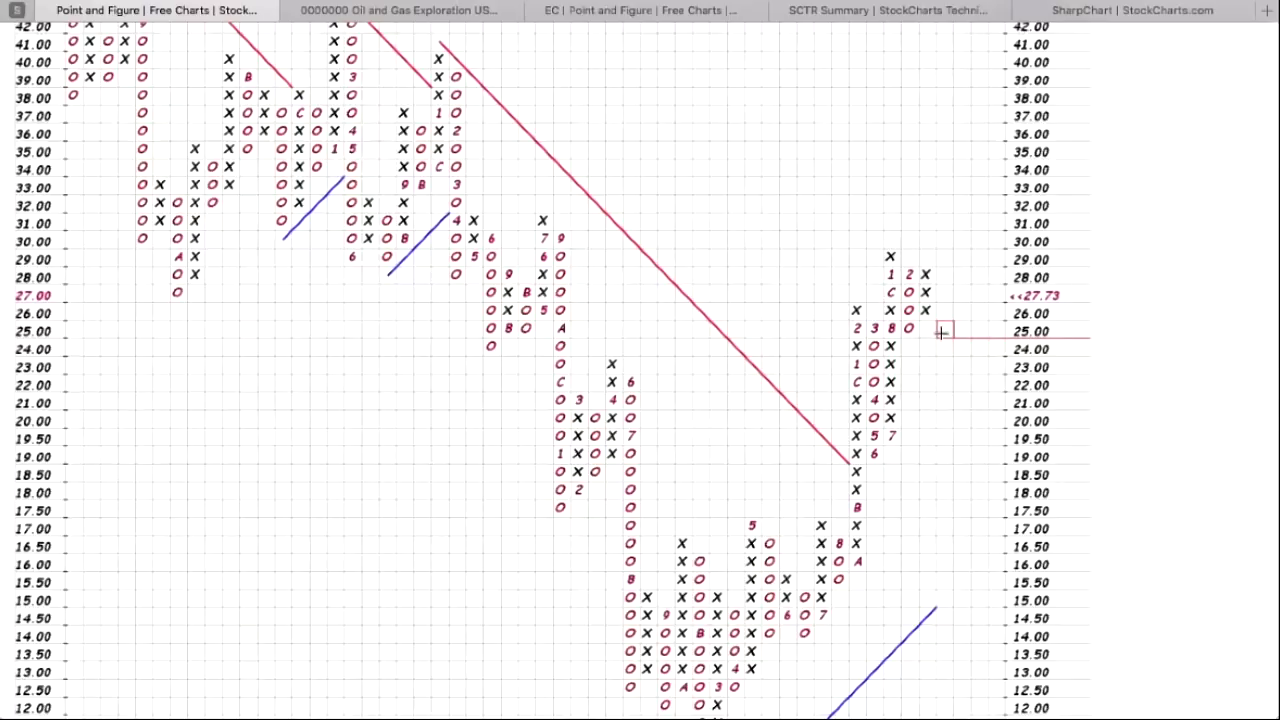
scroll(941, 332, "down", 3)
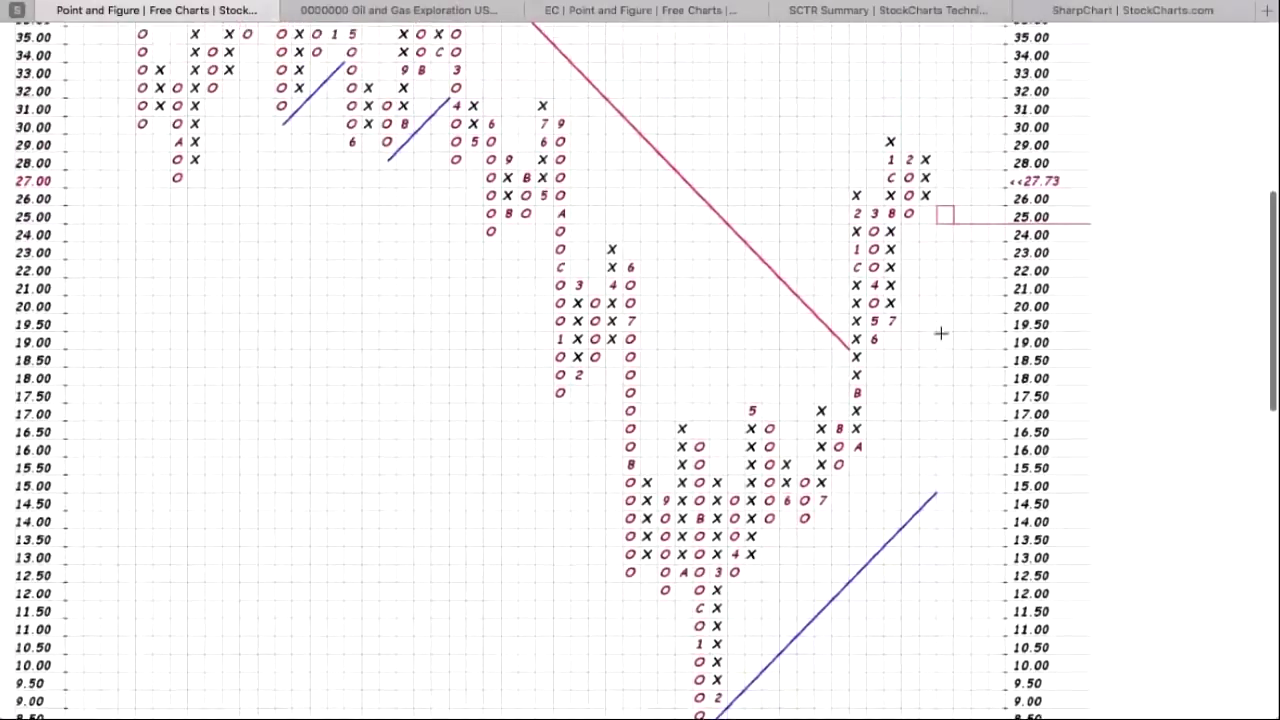
Step: Open the 322 Gold chart in the ChartList and examine its trend lines and columns through 2018
scroll(941, 332, "up", 6)
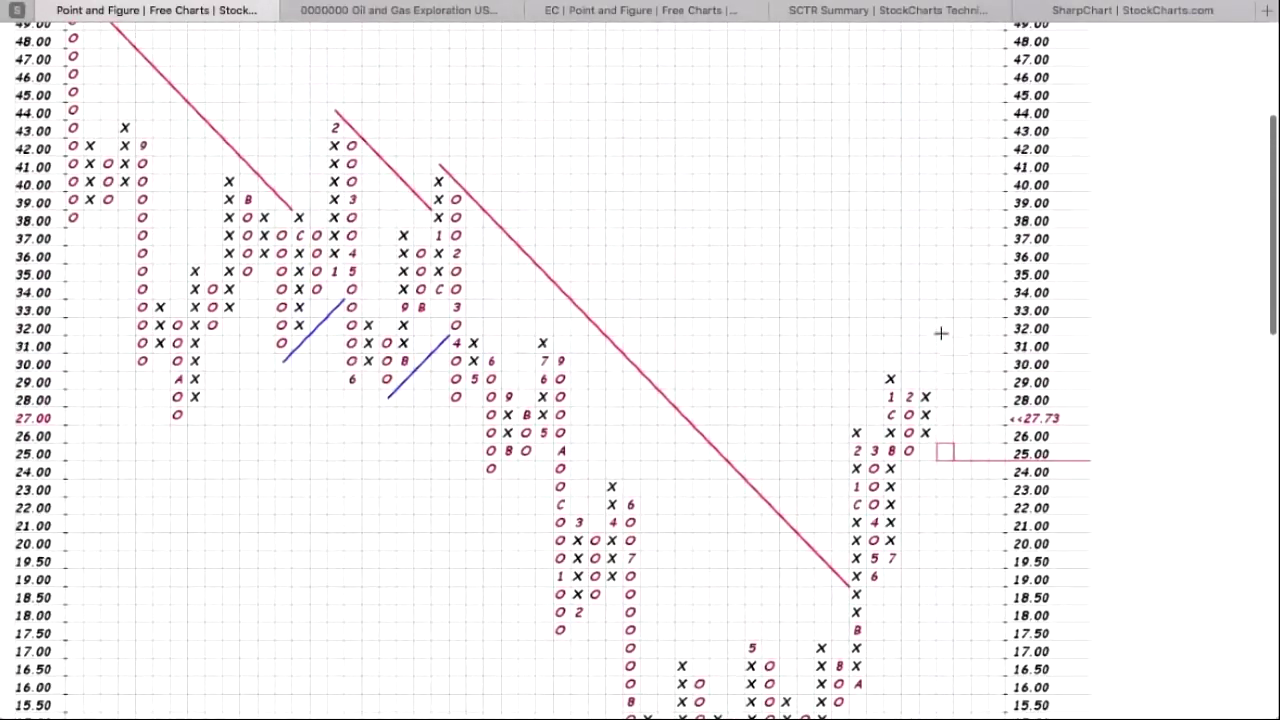
scroll(941, 332, "up", 7)
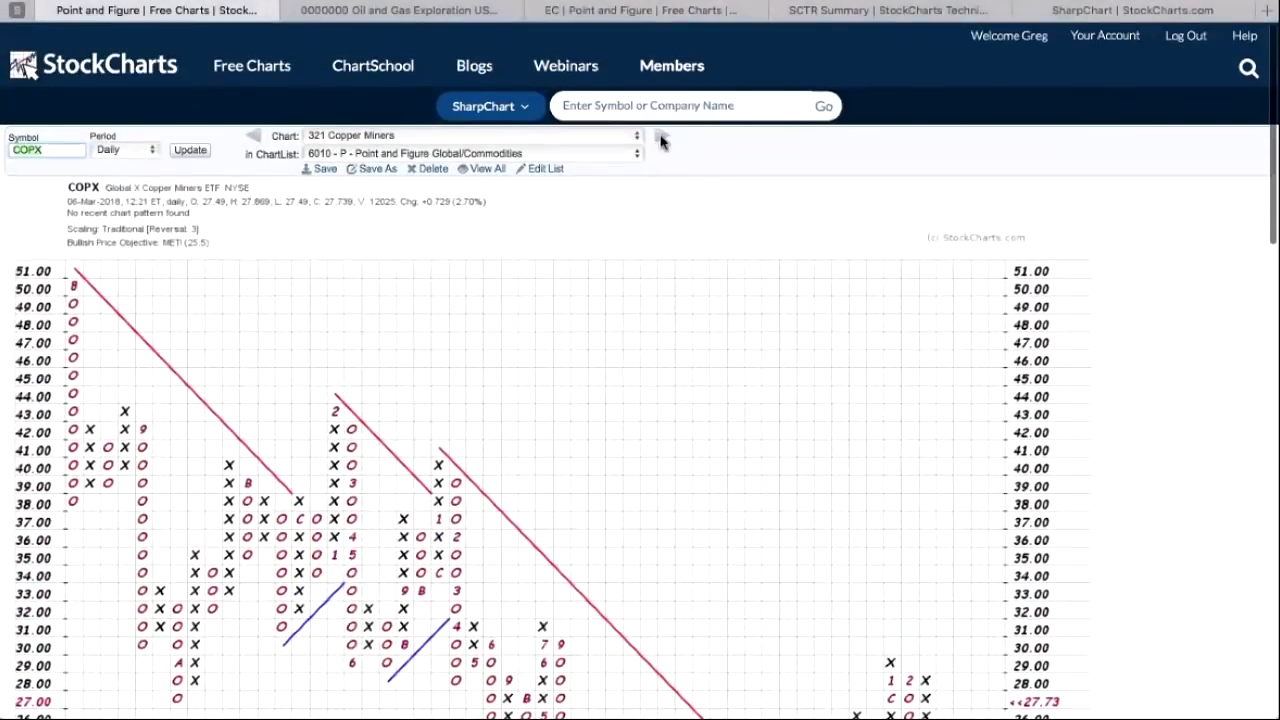
left_click(661, 136)
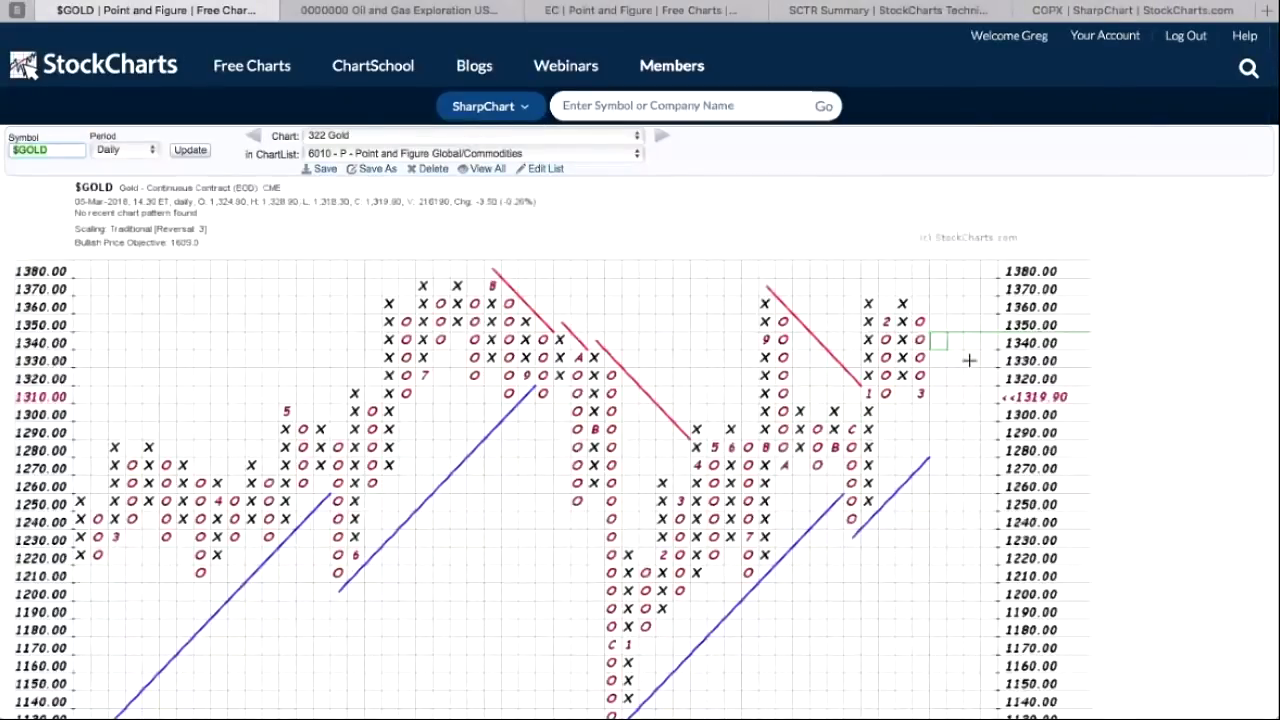
scroll(974, 381, "down", 6)
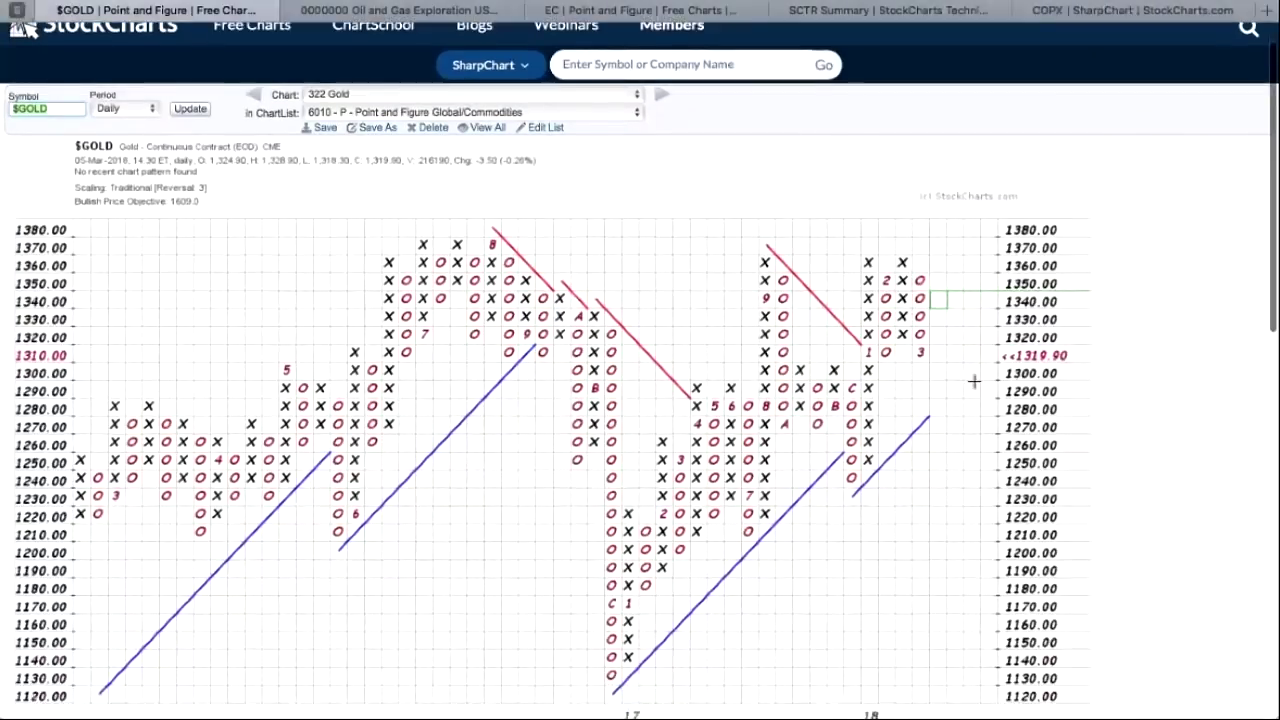
scroll(974, 381, "up", 4)
scroll(974, 381, "down", 1)
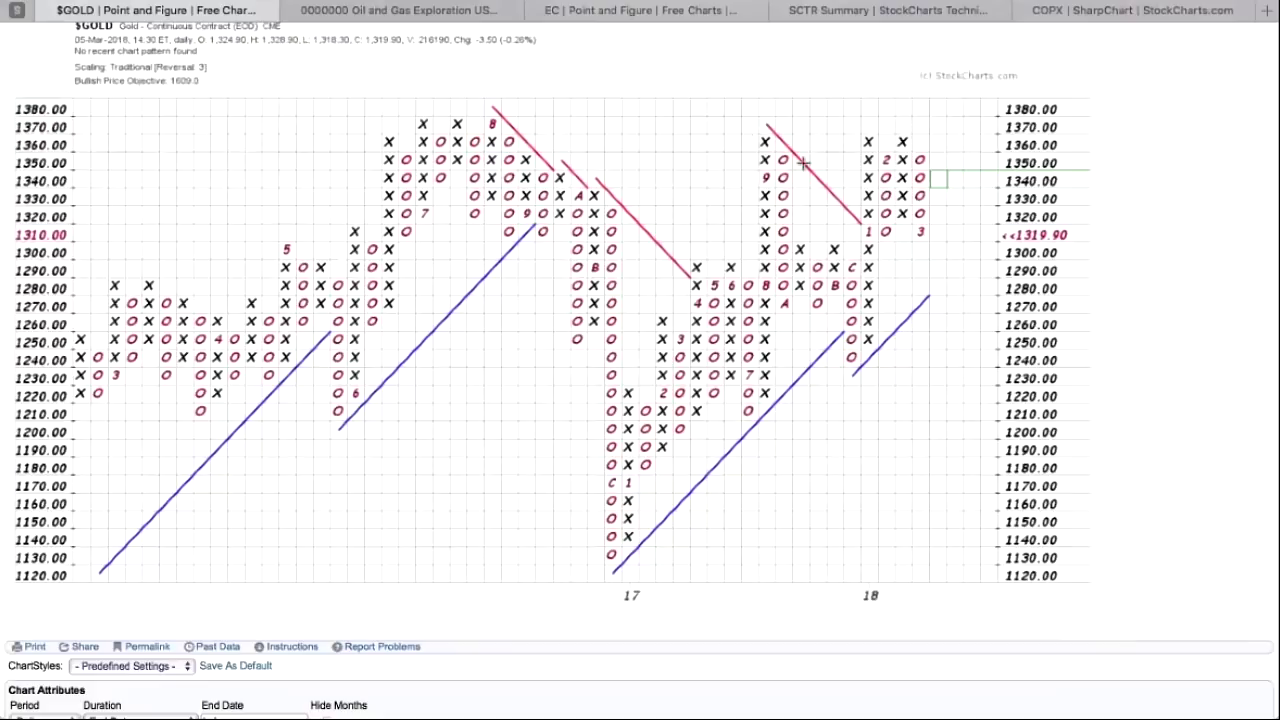
left_click_drag(785, 228, 783, 178)
Step: Open the 323 Gold miners chart in the ChartList and review its trend lines and columns down to the 2016 low
scroll(760, 180, "up", 3)
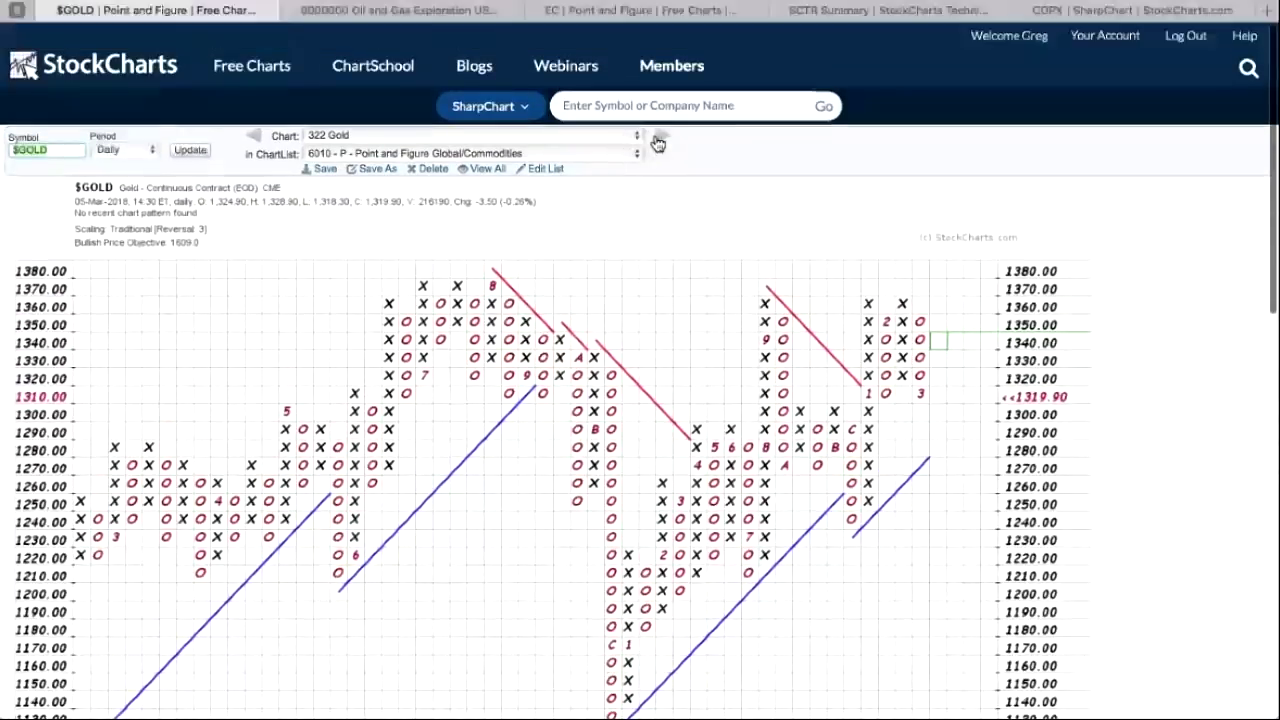
left_click(662, 136)
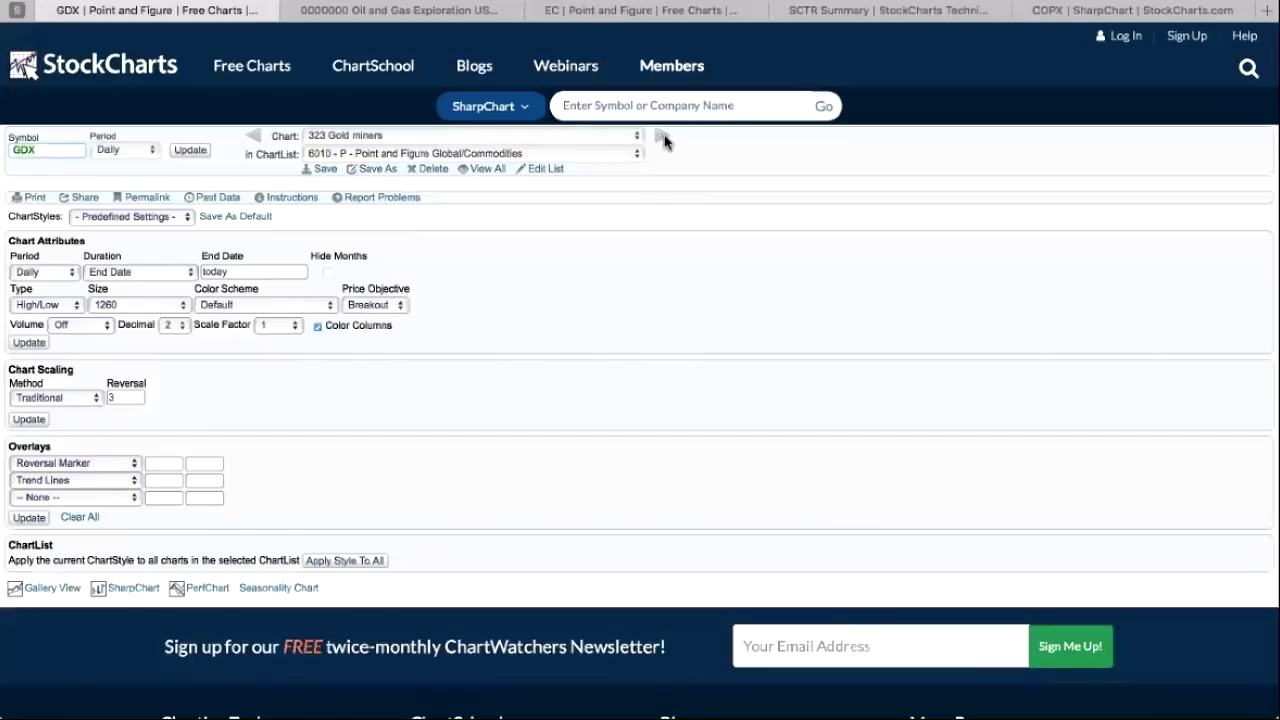
scroll(838, 306, "down", 5)
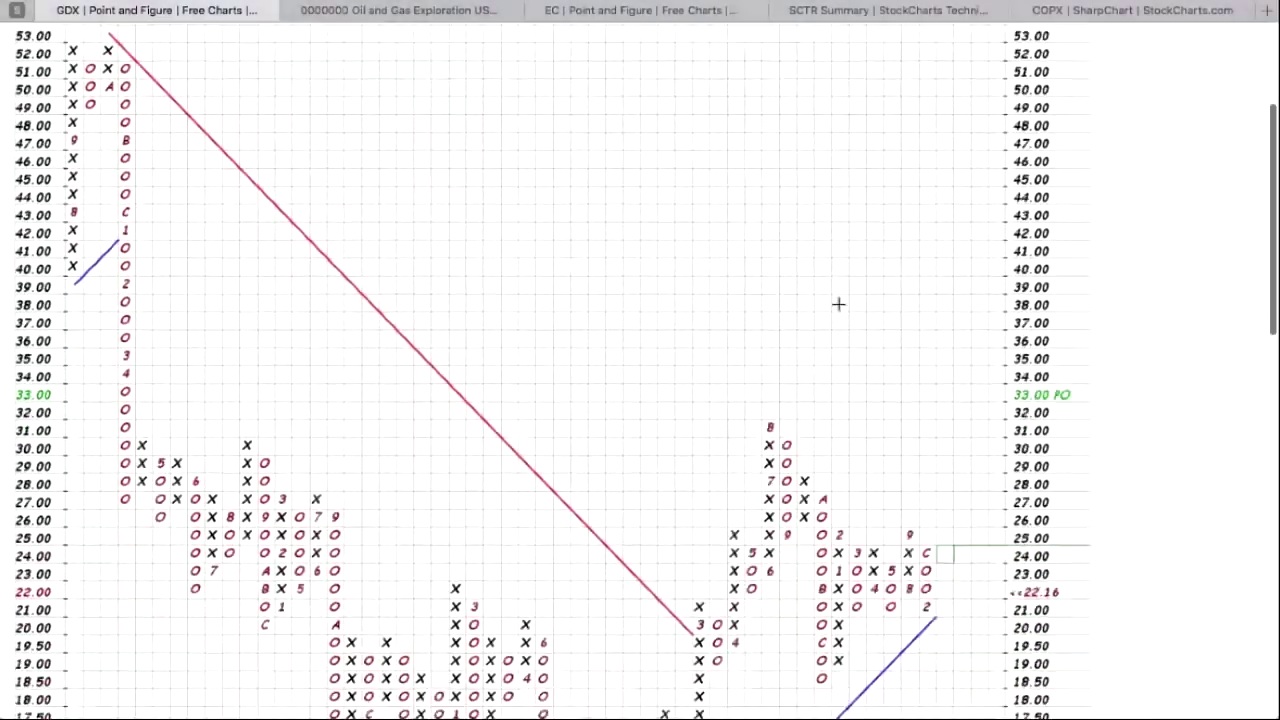
scroll(838, 304, "down", 1)
scroll(790, 450, "down", 1)
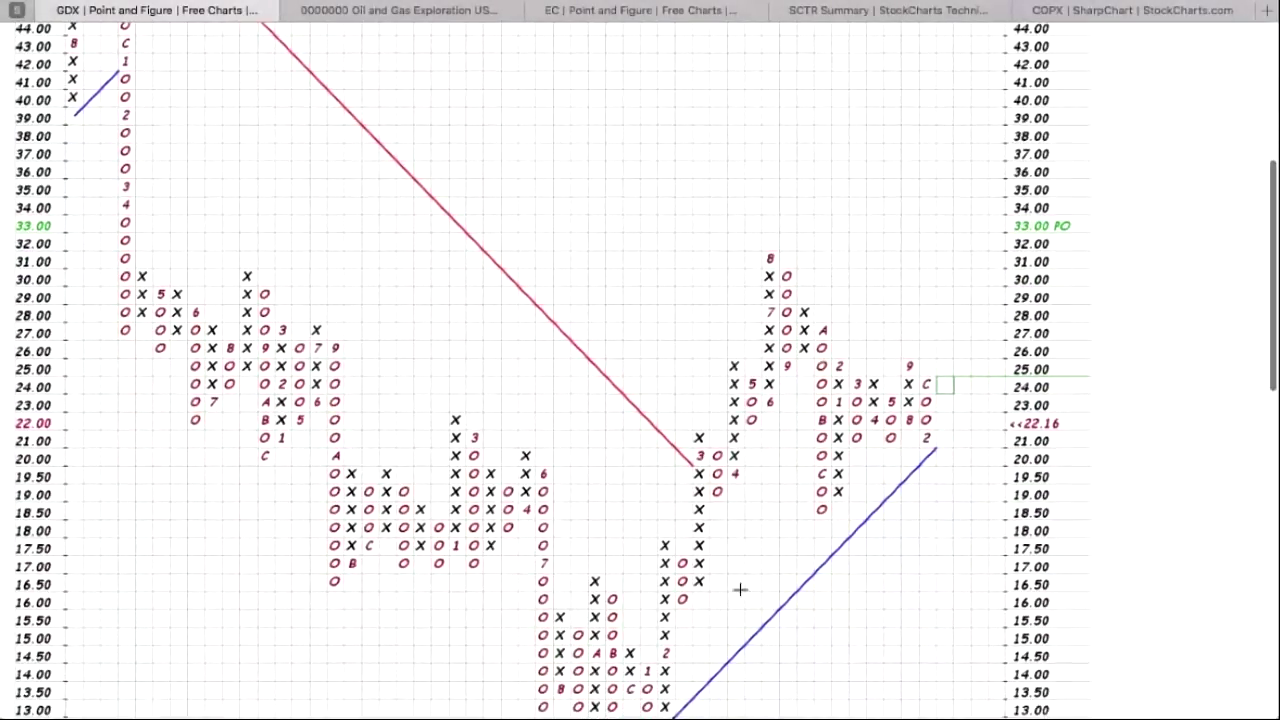
scroll(828, 523, "down", 1)
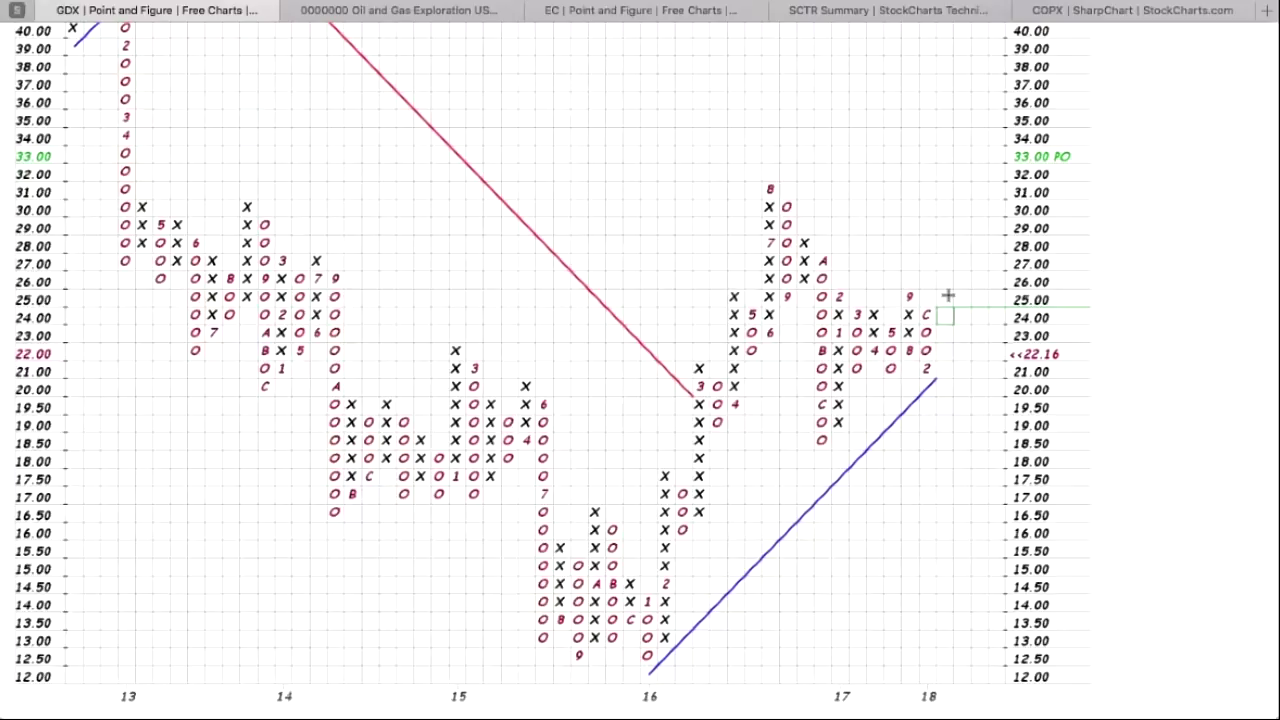
Step: Examine the gold miners chart's 2017 and 2018 columns against the rising trend line and the reversal marker
scroll(948, 296, "up", 2)
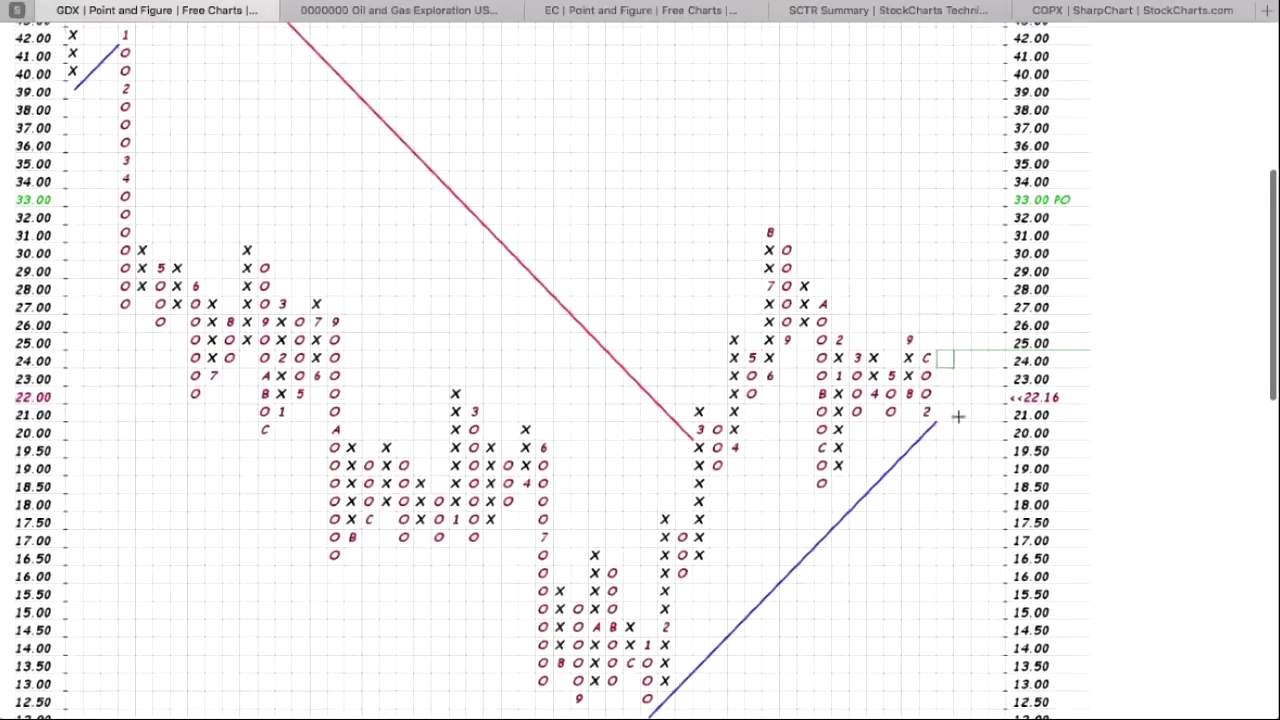
scroll(958, 417, "down", 3)
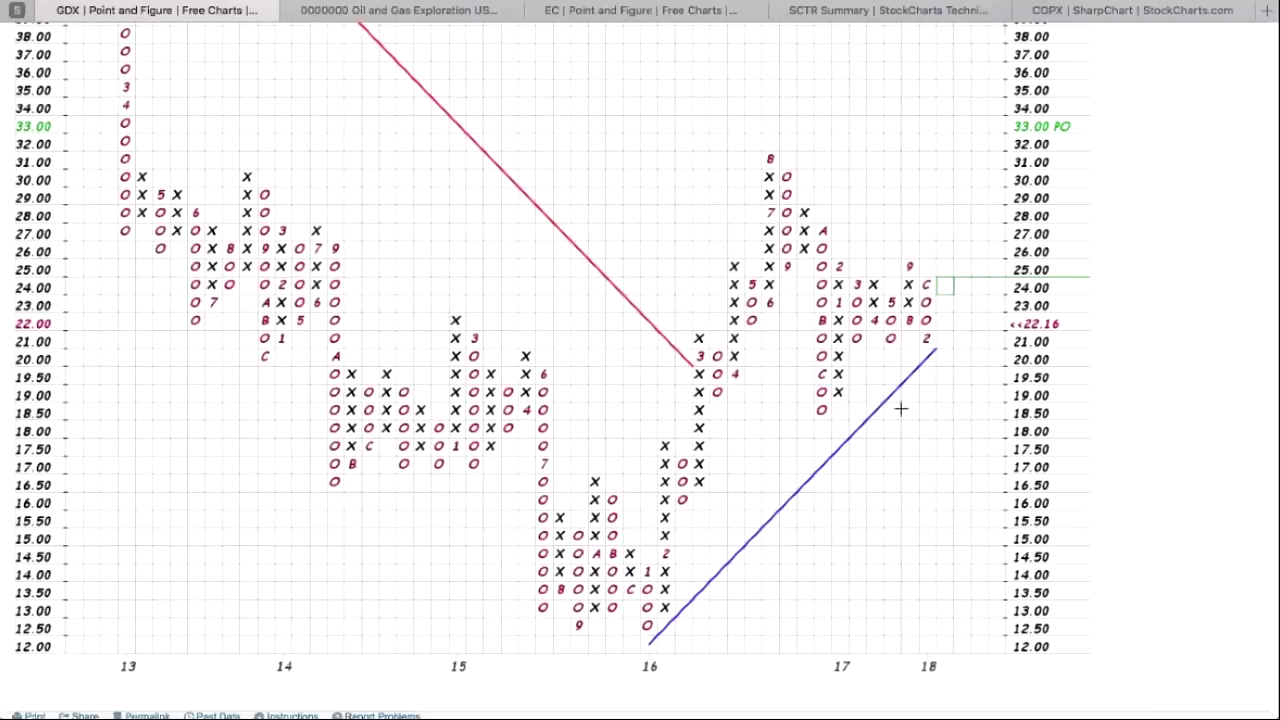
scroll(900, 408, "up", 2)
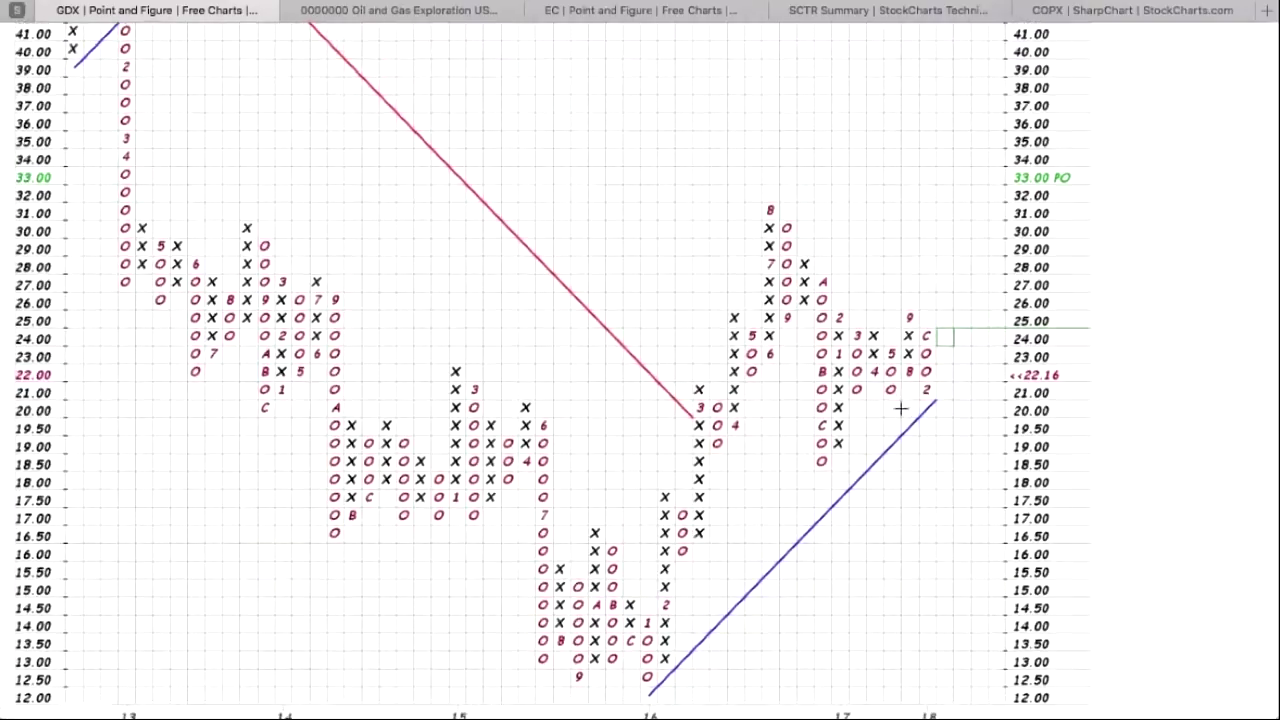
scroll(665, 622, "down", 3)
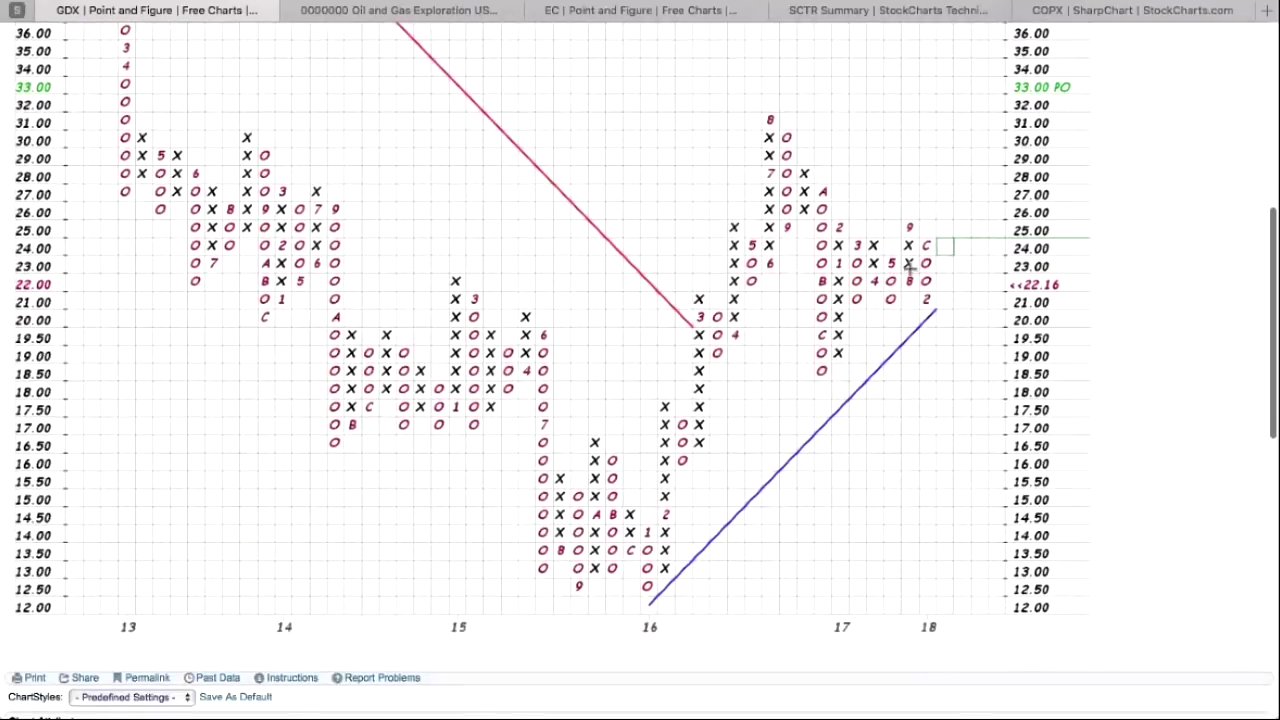
scroll(927, 262, "up", 8)
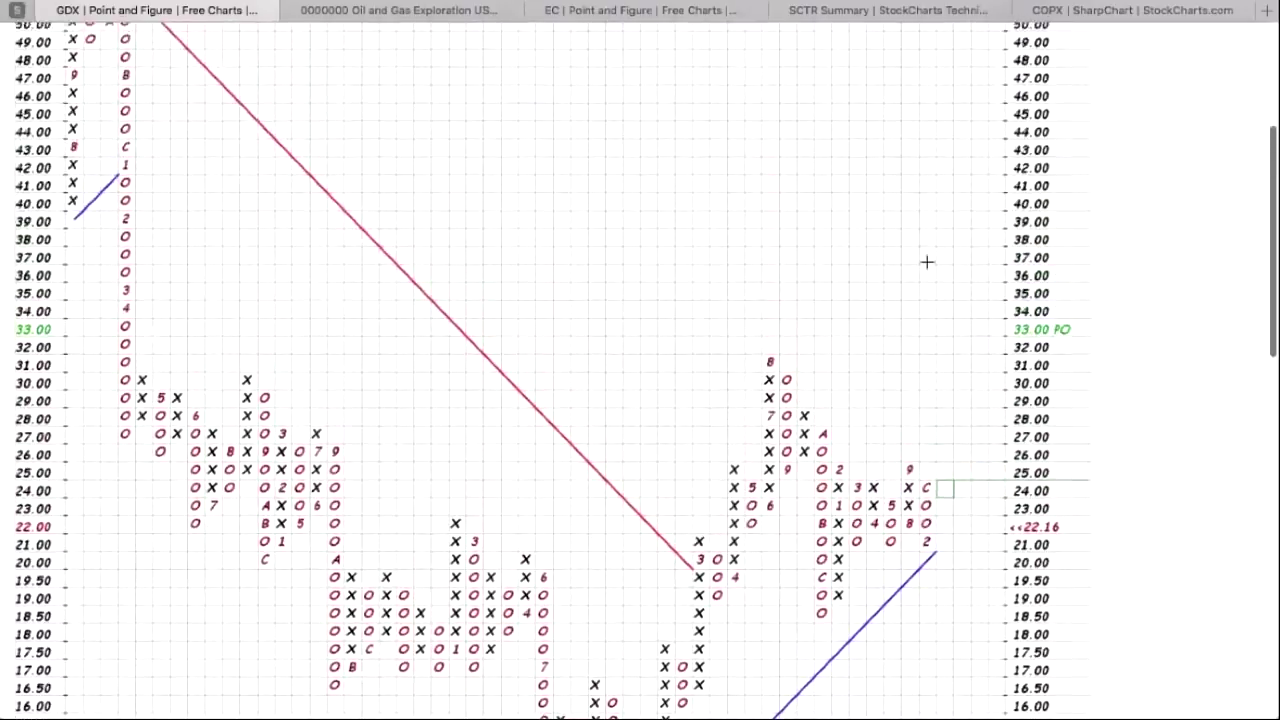
Step: Open the 324 Silver chart in the ChartList and examine its downtrend lines and its columns through 2018
scroll(654, 226, "up", 10)
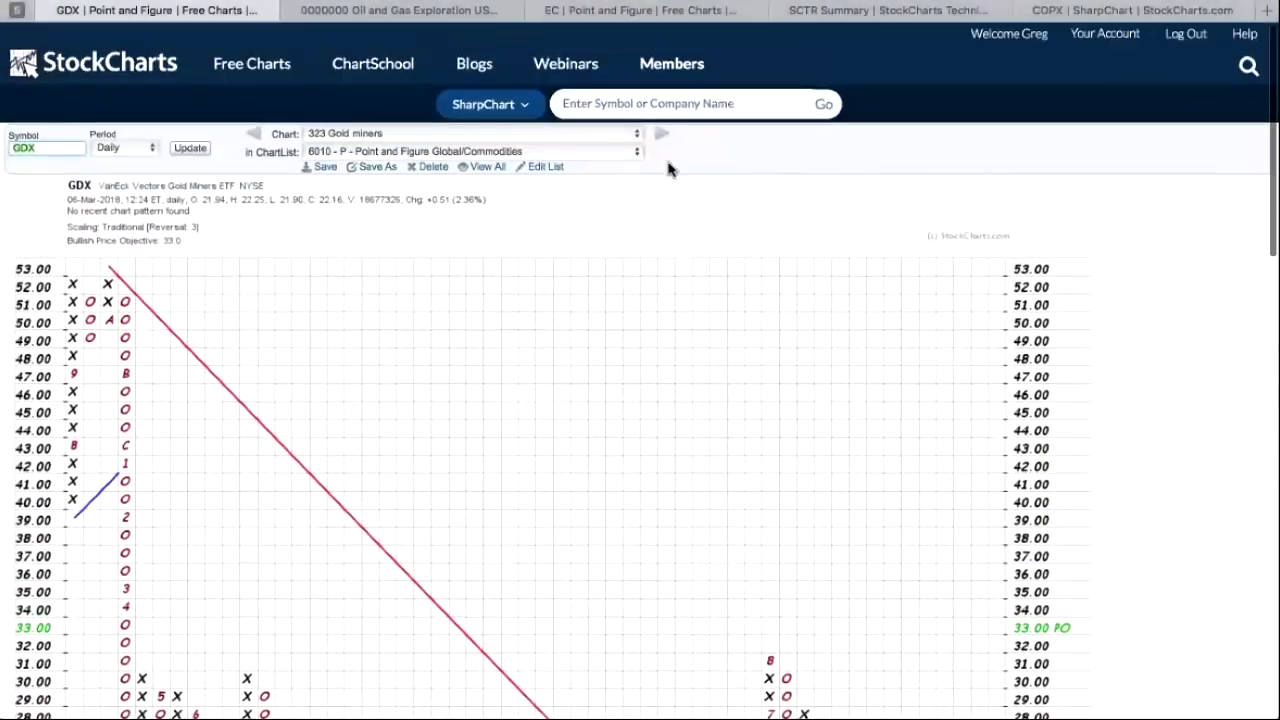
left_click(662, 137)
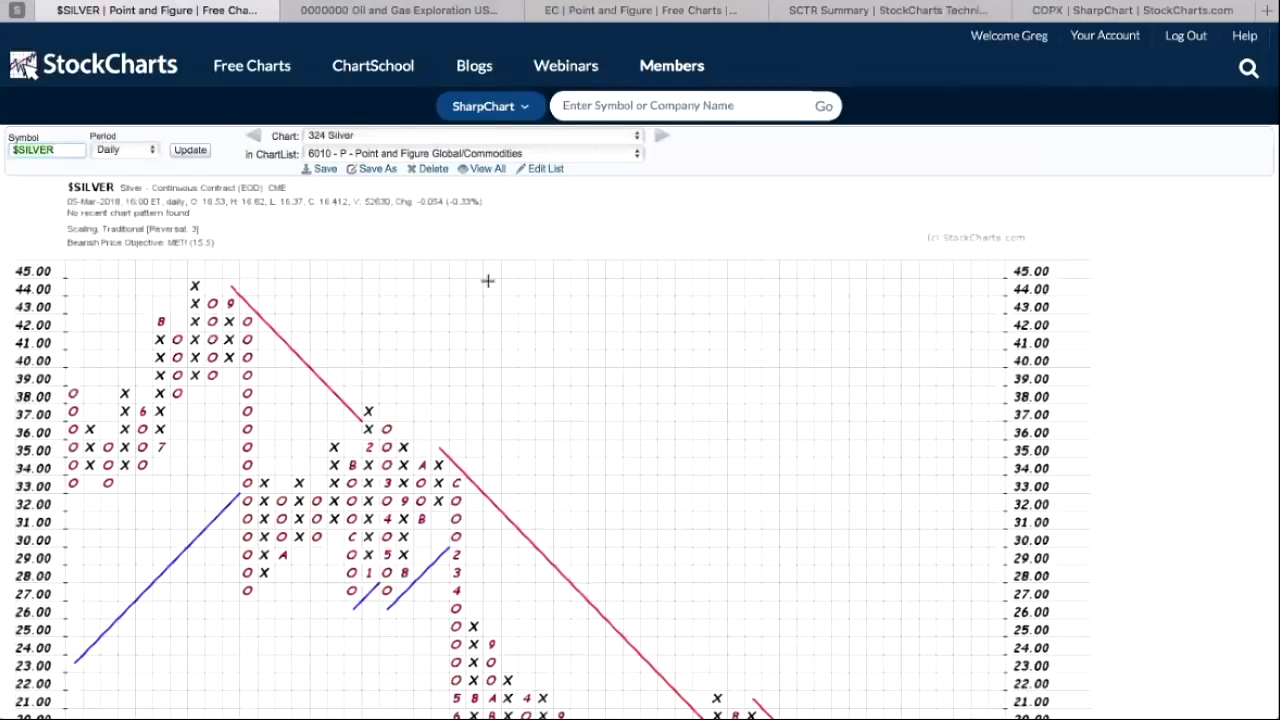
scroll(487, 280, "down", 10)
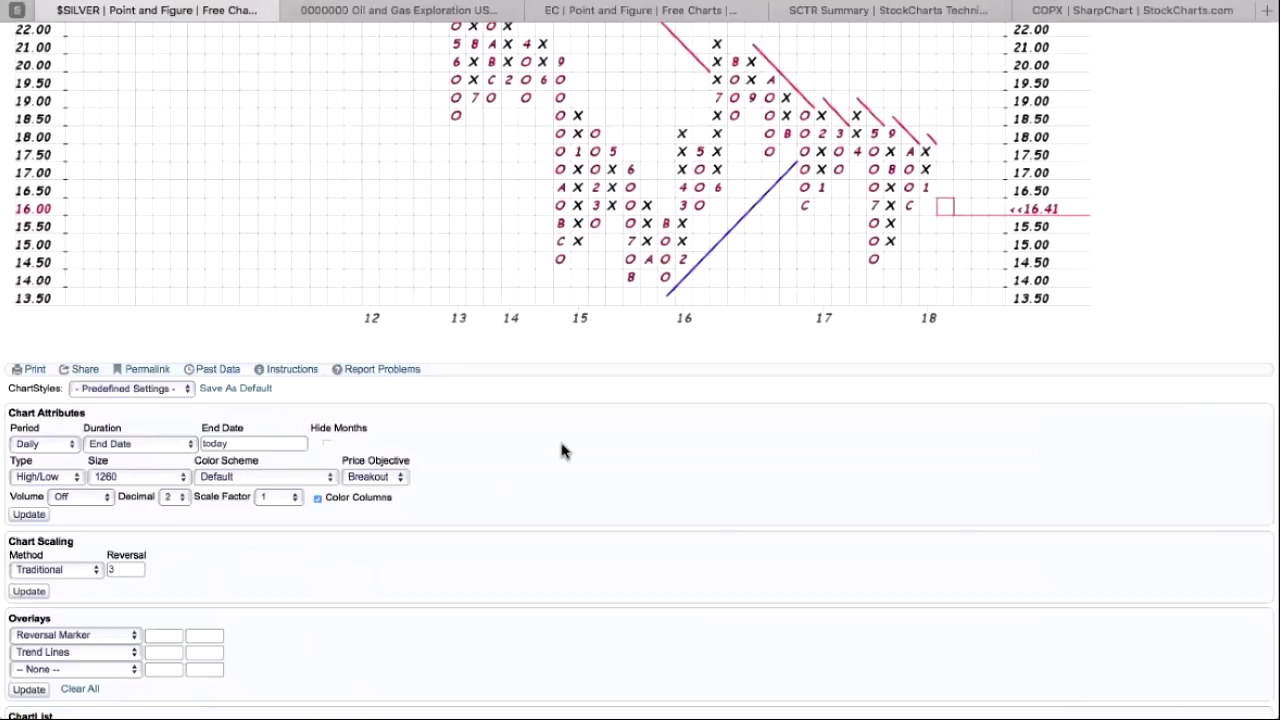
scroll(561, 451, "down", 1)
scroll(561, 451, "up", 5)
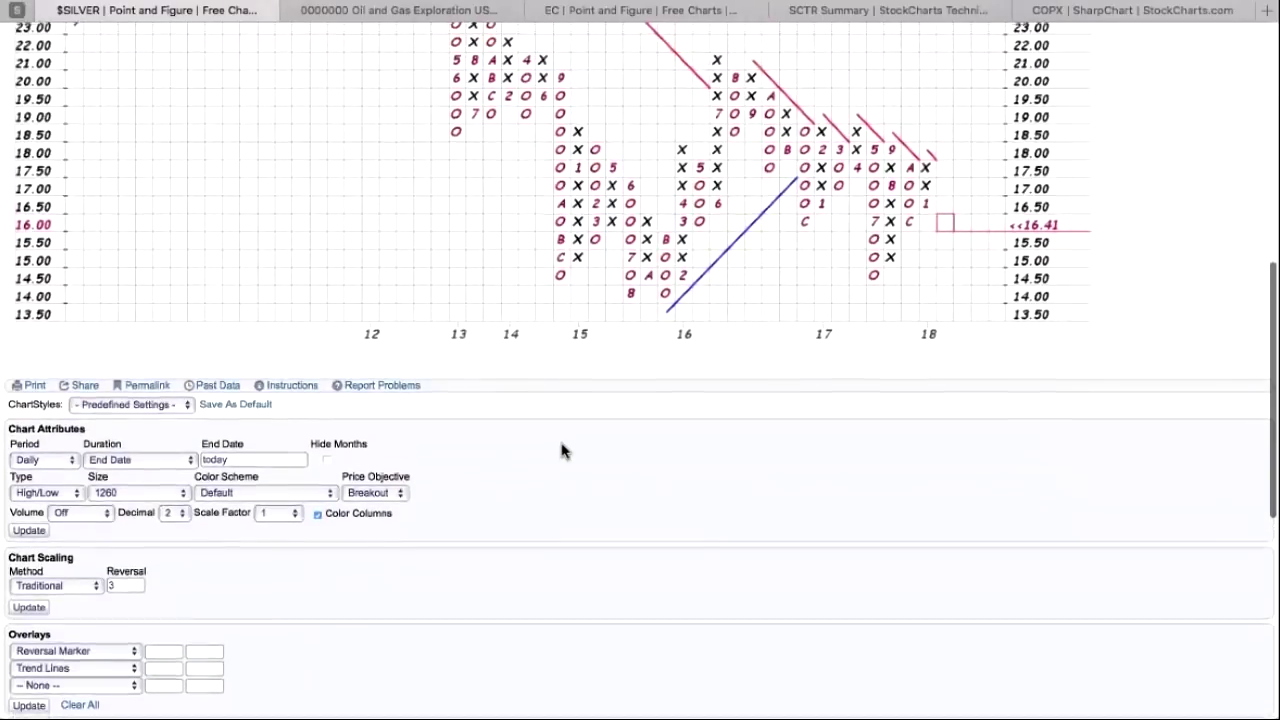
scroll(561, 447, "up", 2)
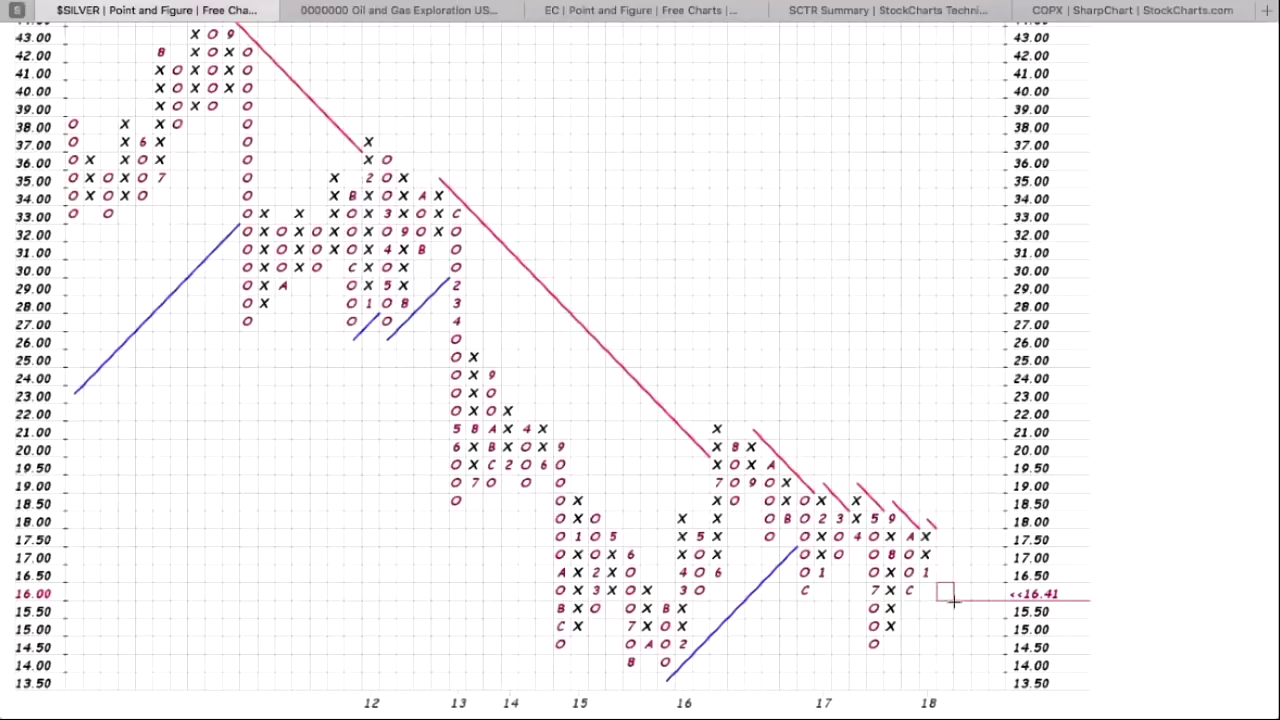
scroll(952, 600, "up", 3)
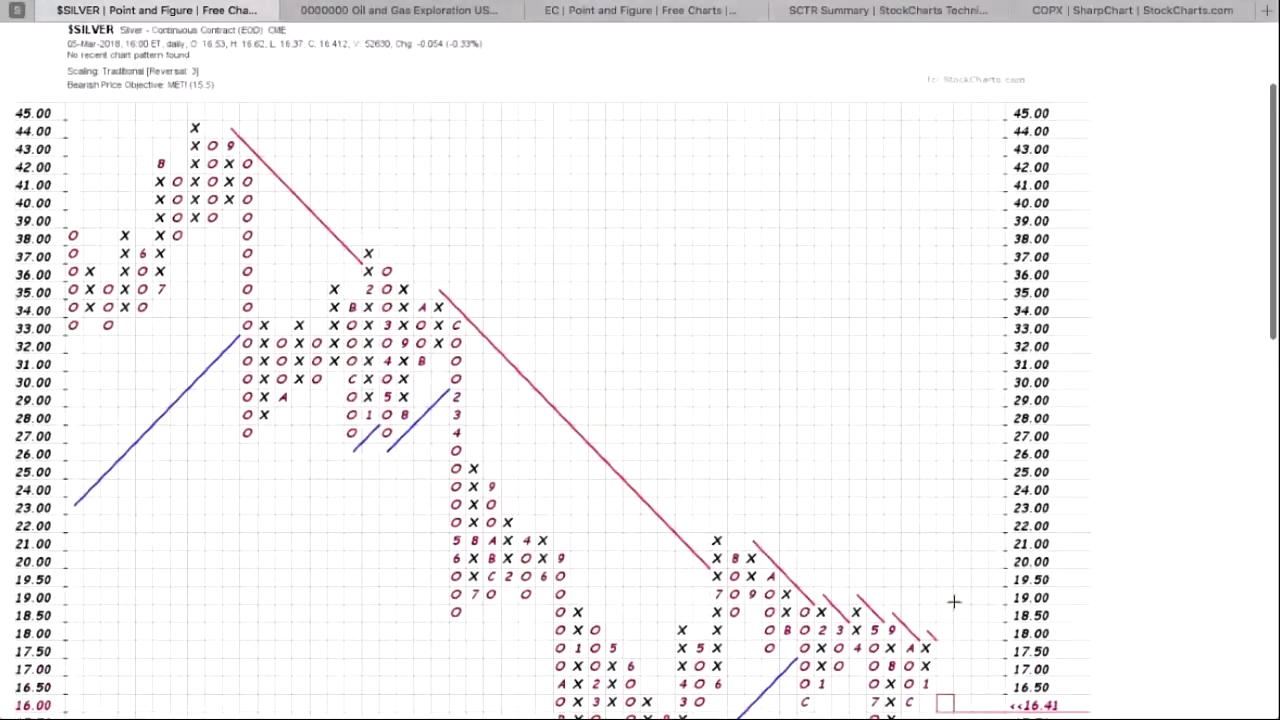
scroll(952, 600, "down", 4)
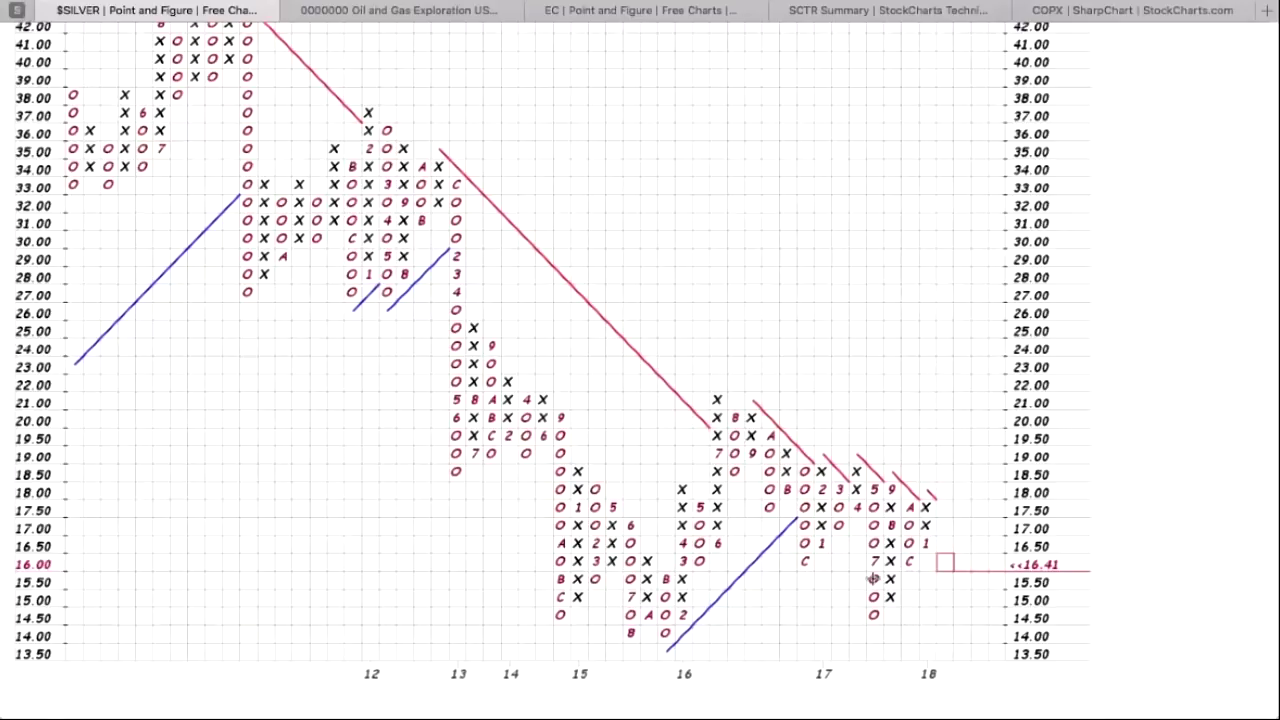
scroll(873, 578, "up", 5)
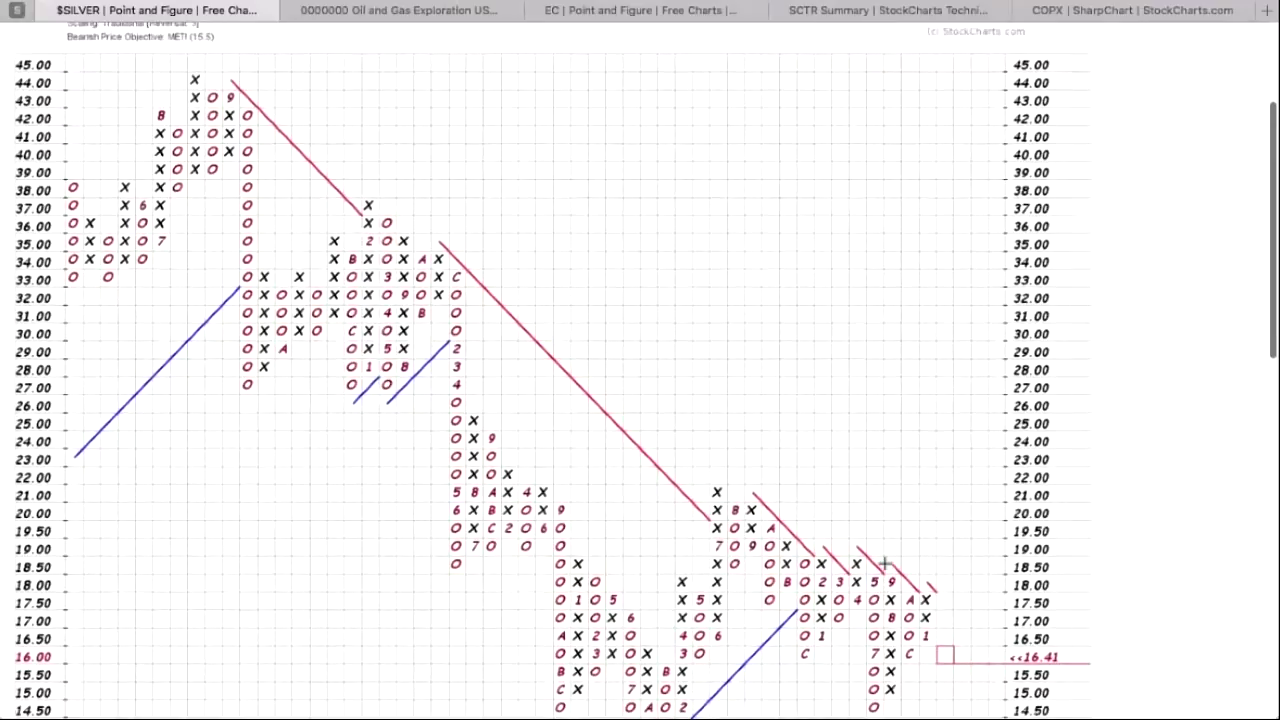
Step: Open the 325 Silver miners chart in the ChartList and review its trend lines and columns from the 2016 low to 2018
scroll(884, 566, "up", 8)
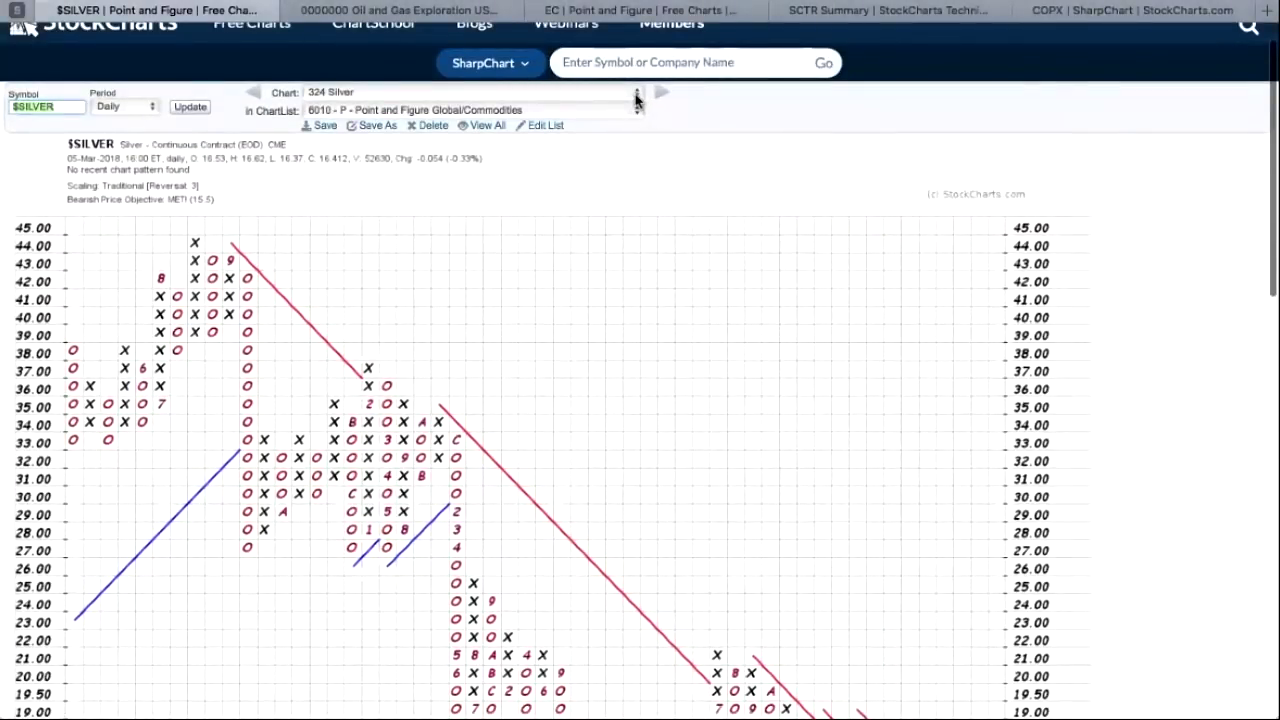
left_click(636, 97)
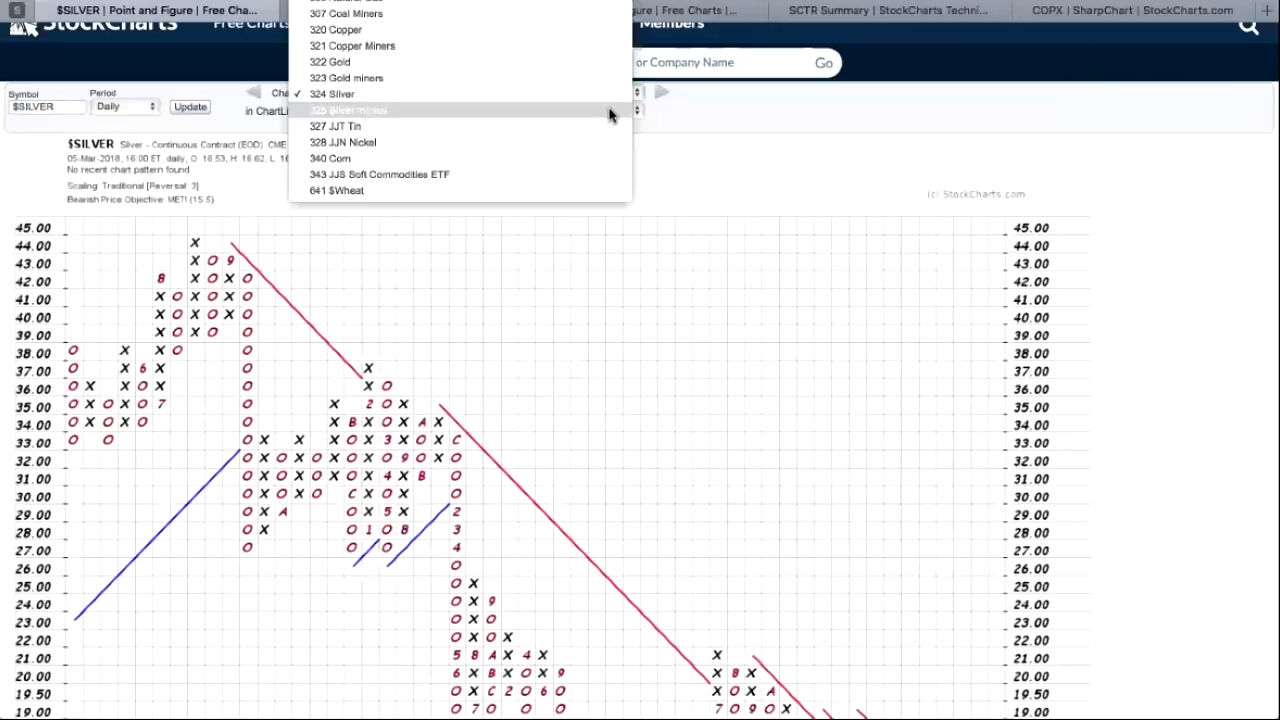
left_click(610, 116)
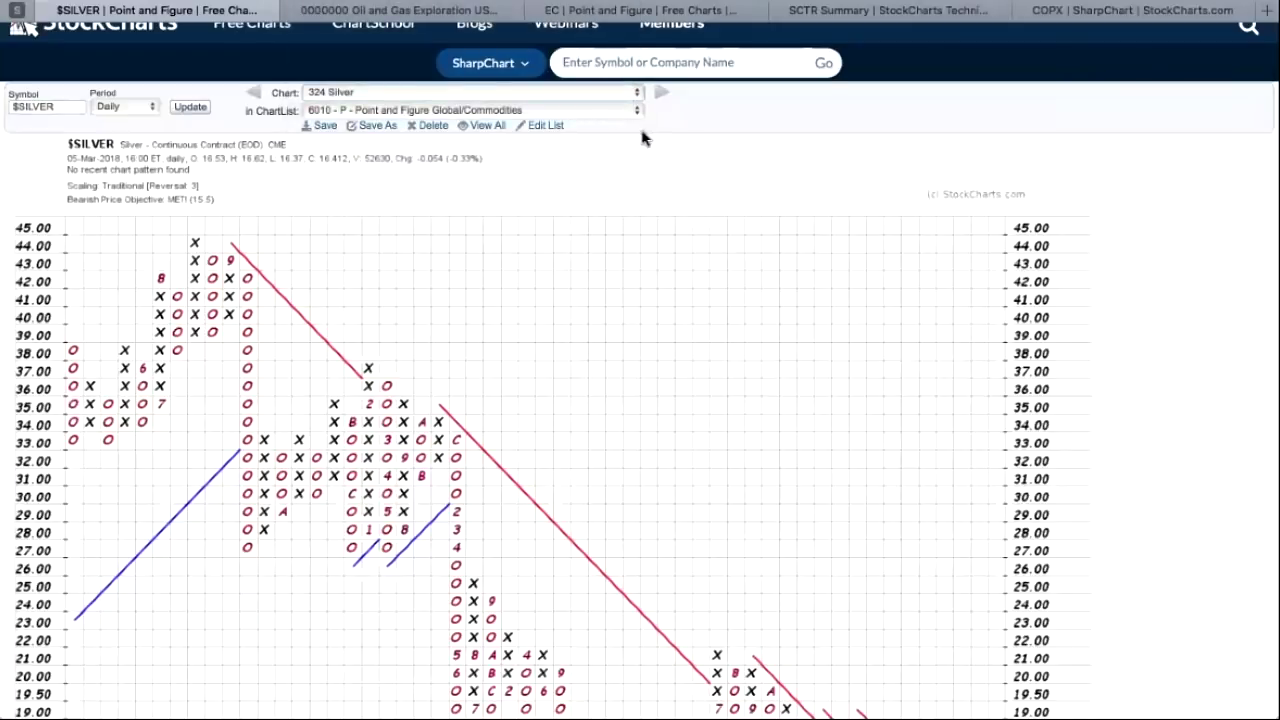
left_click(636, 111)
left_click(920, 348)
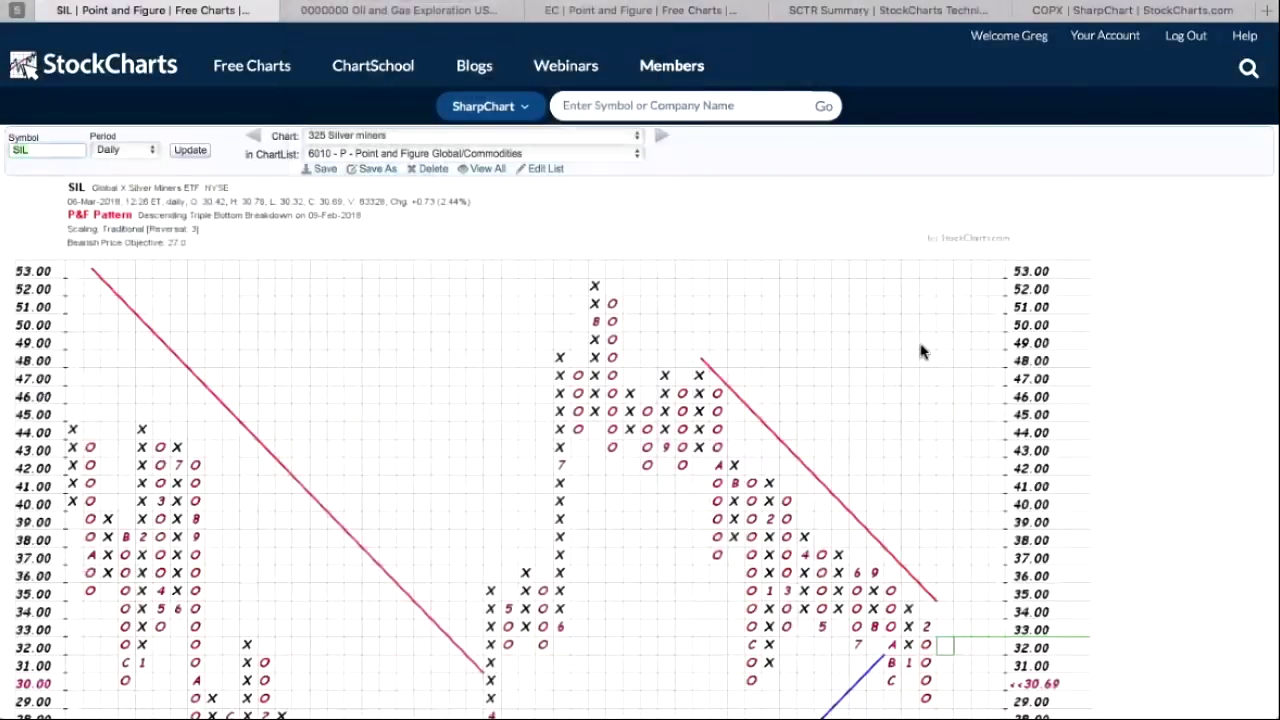
scroll(920, 345, "down", 2)
scroll(920, 345, "down", 5)
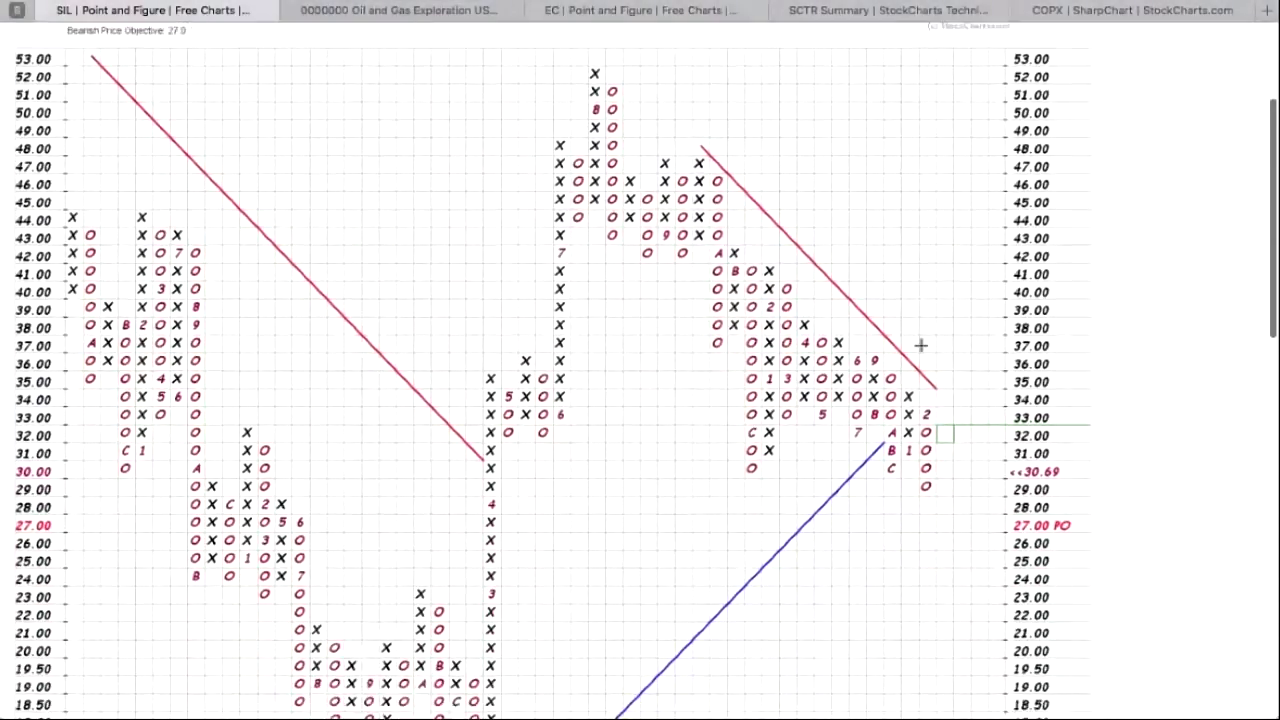
scroll(920, 345, "down", 2)
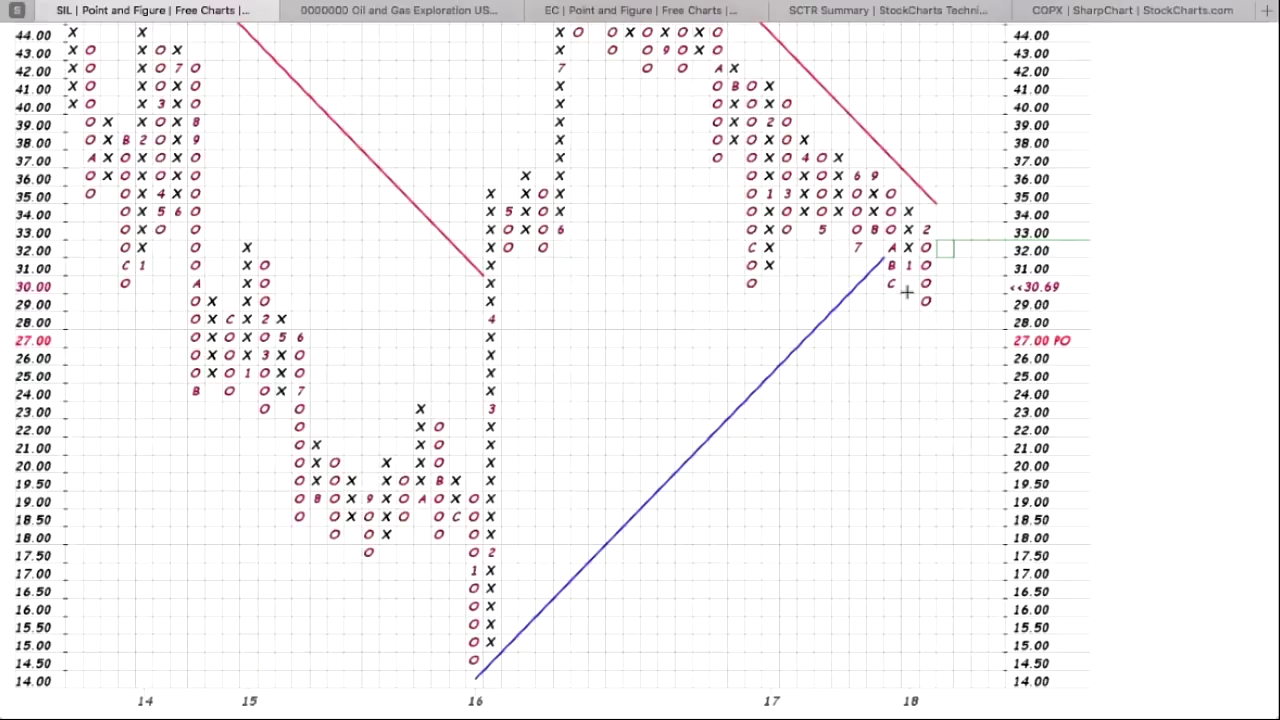
scroll(906, 291, "up", 5)
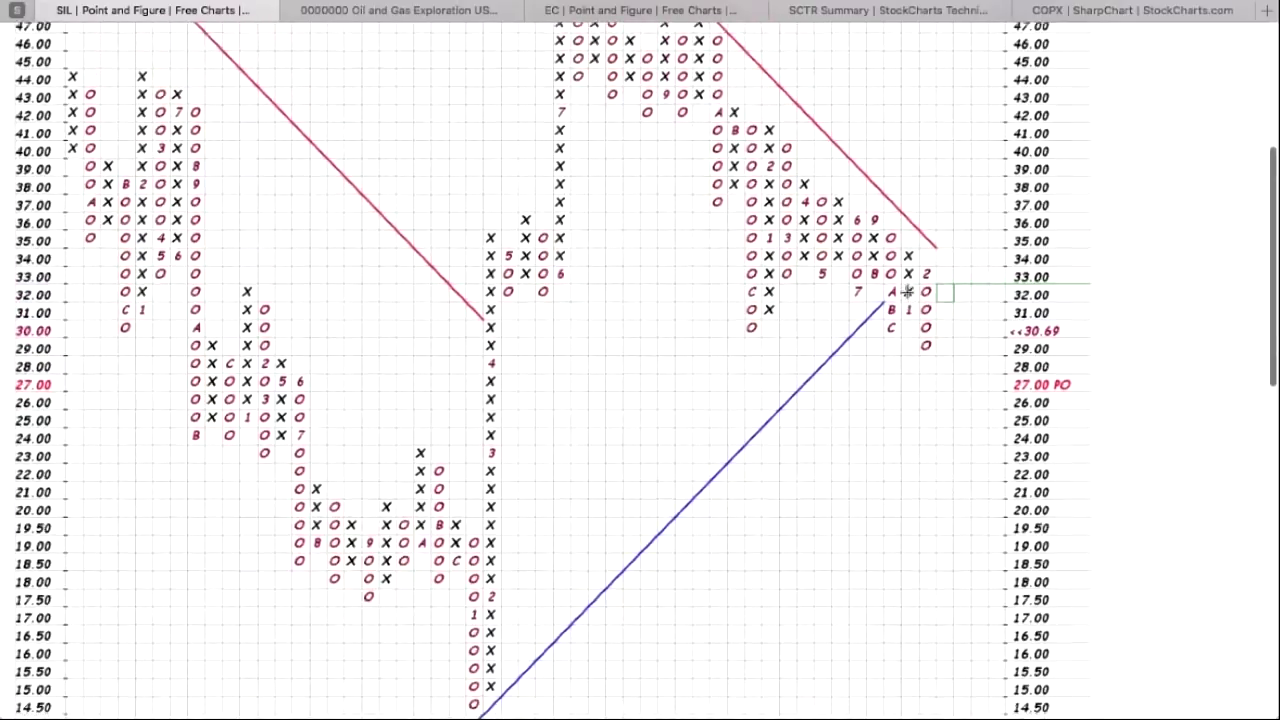
Step: Return to the 323 Gold miners chart and recheck its latest columns against the rising trend line
scroll(960, 520, "up", 15)
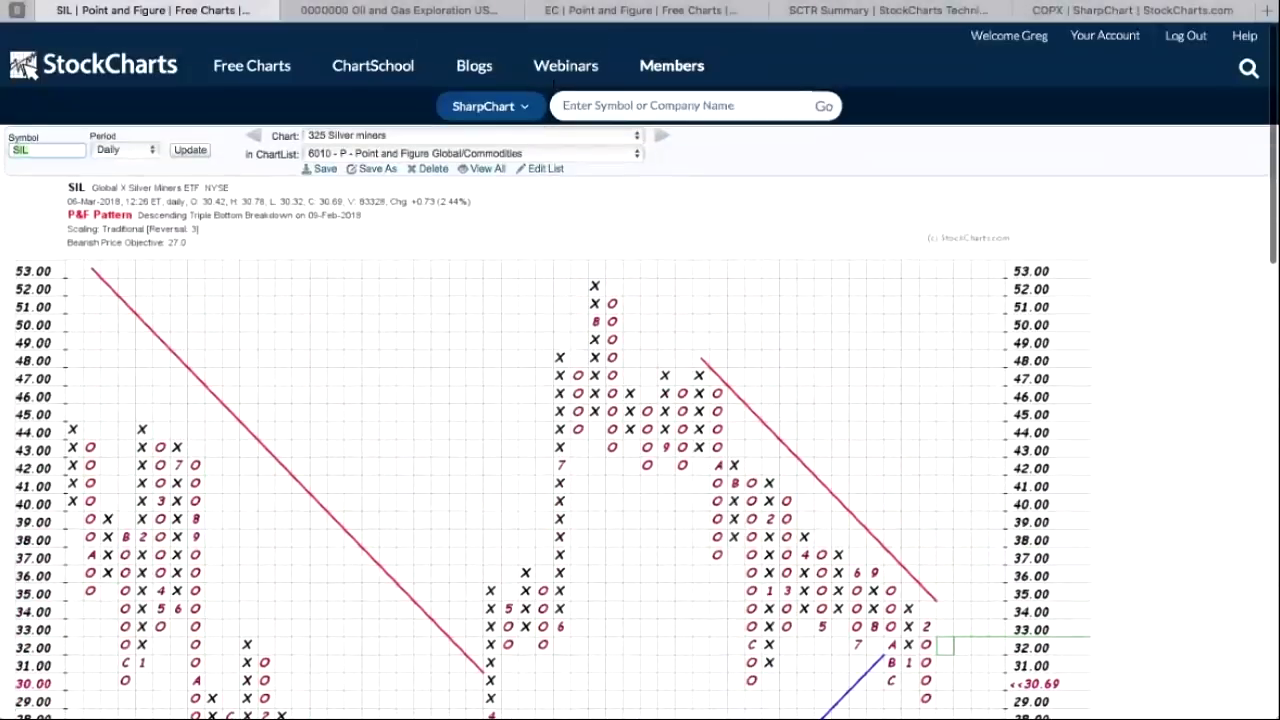
left_click(638, 136)
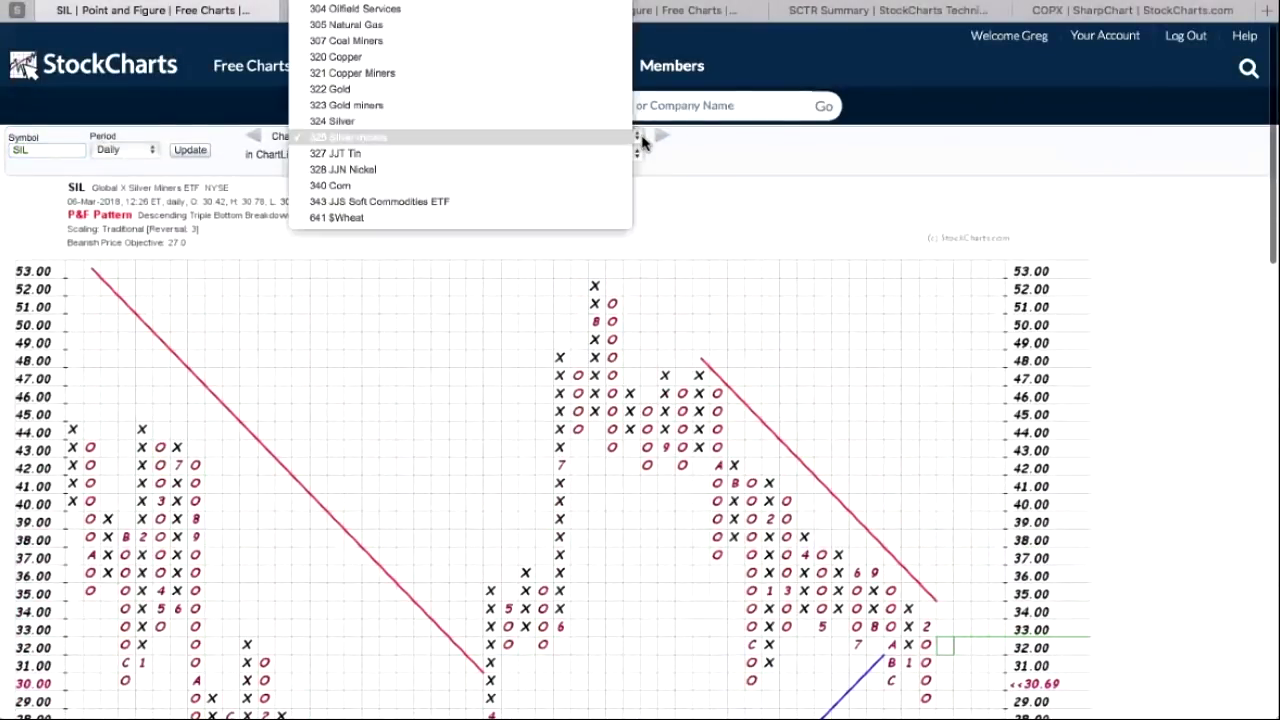
left_click(615, 106)
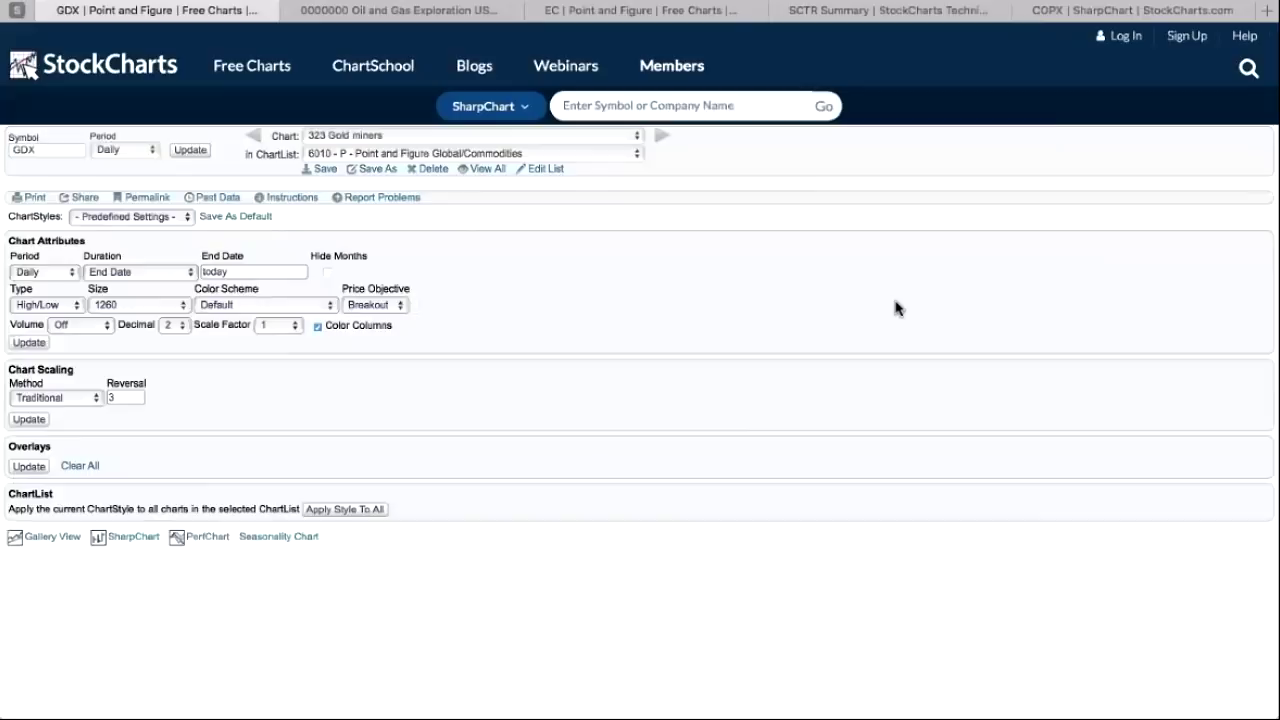
scroll(895, 308, "down", 10)
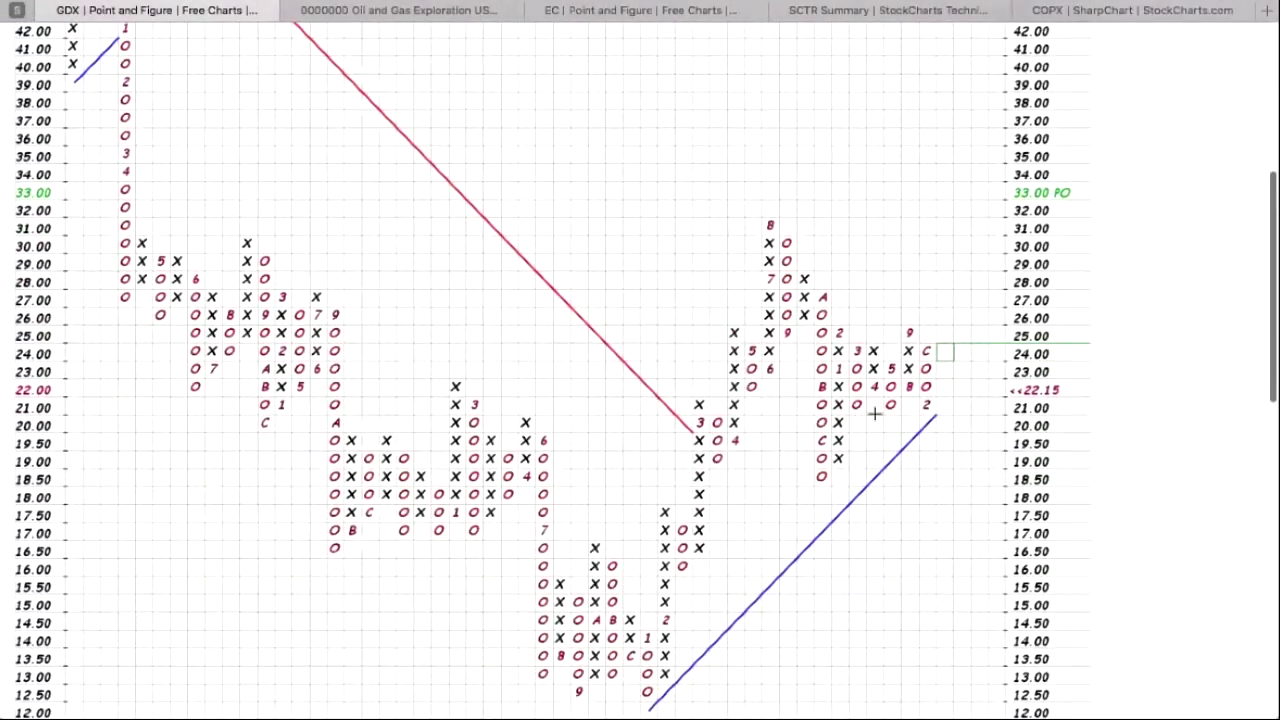
scroll(935, 422, "down", 2)
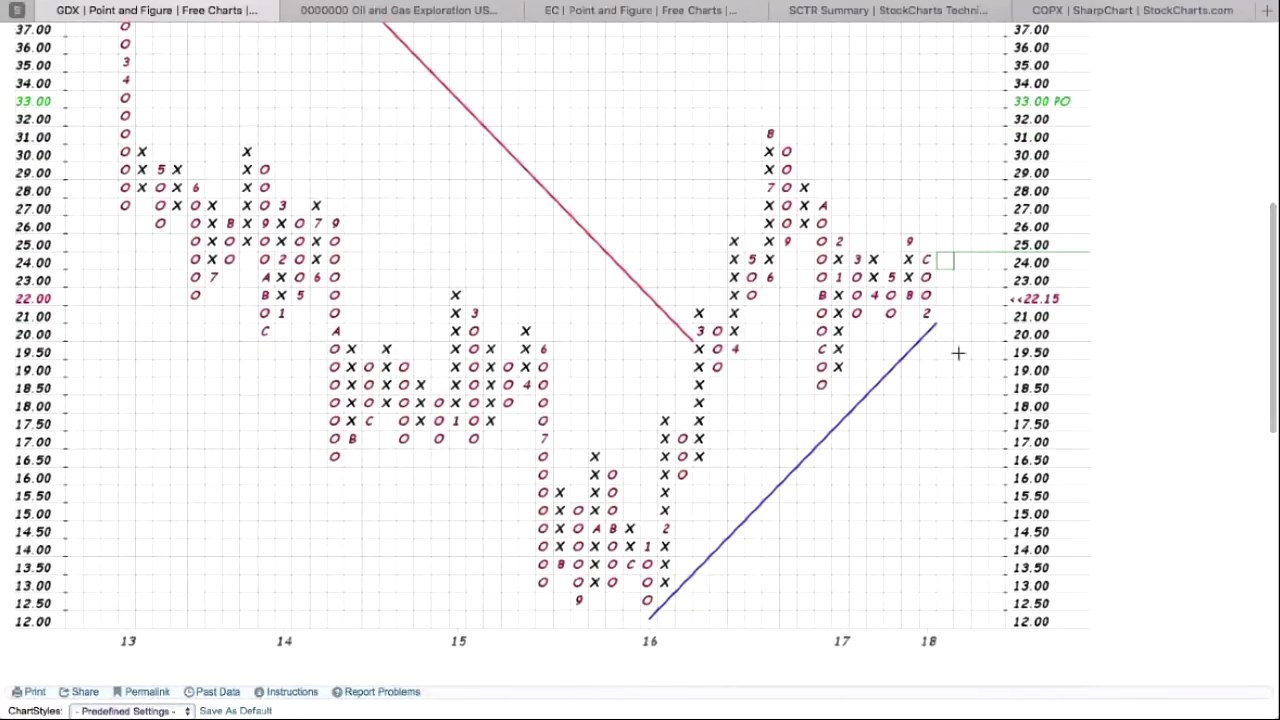
Step: Return to the 321 Copper Miners chart and review its rise from the 2016 low to the 2018 columns
scroll(960, 354, "up", 12)
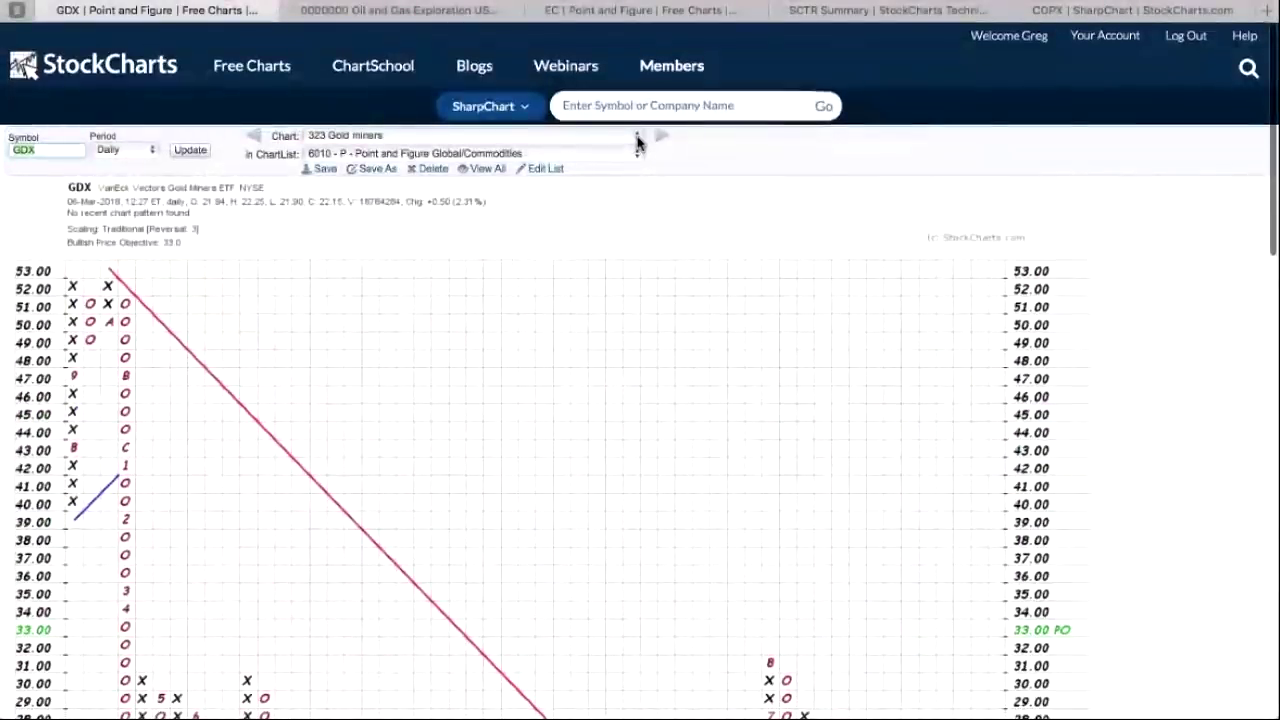
left_click(638, 137)
left_click(617, 104)
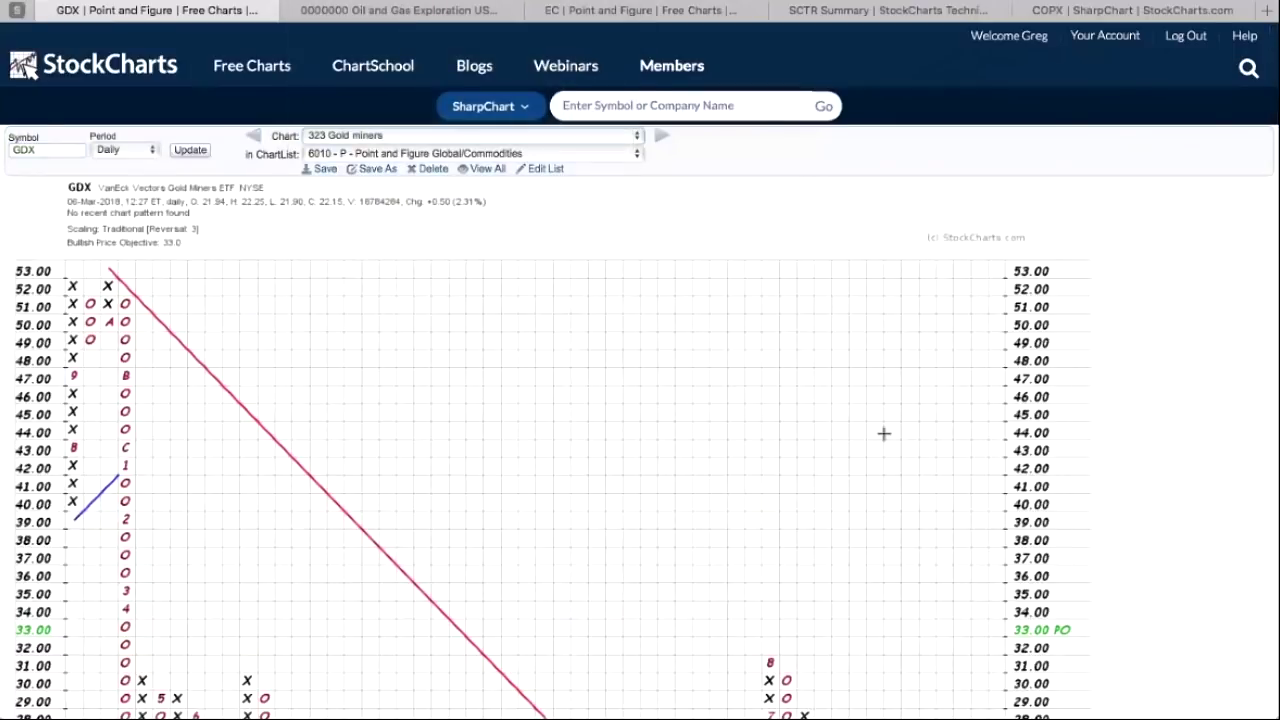
scroll(883, 440, "down", 5)
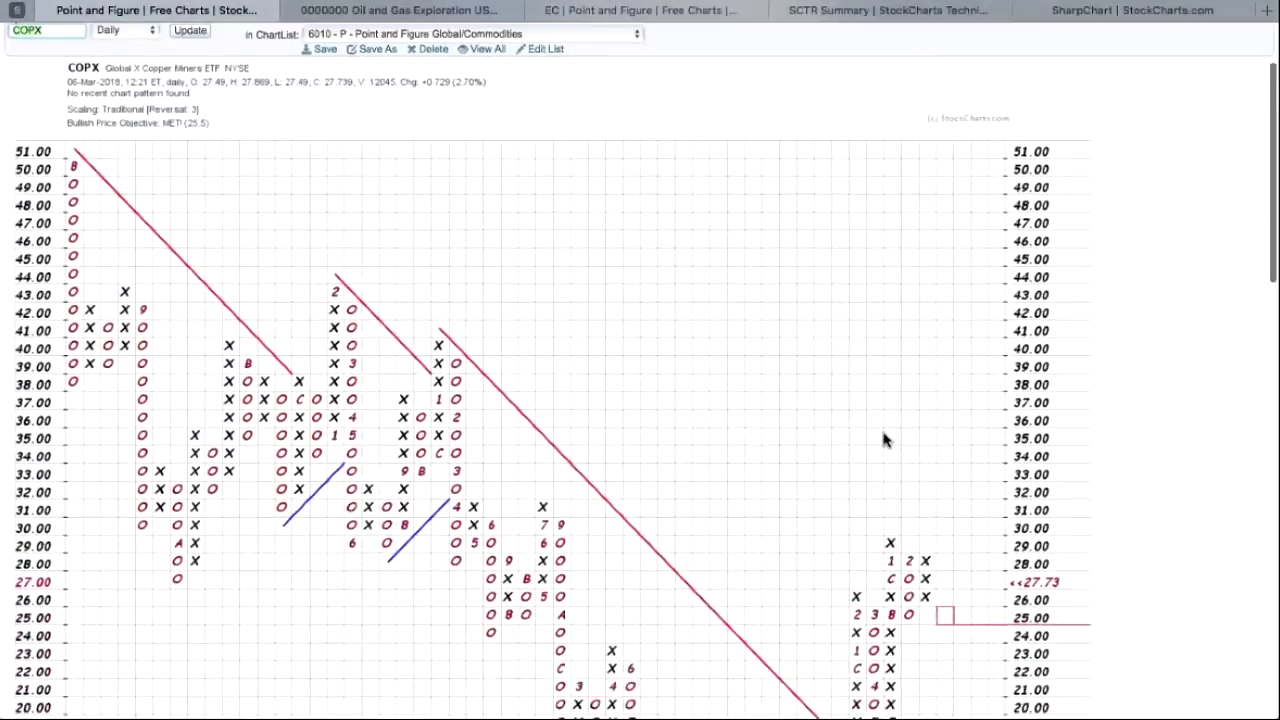
scroll(884, 440, "down", 4)
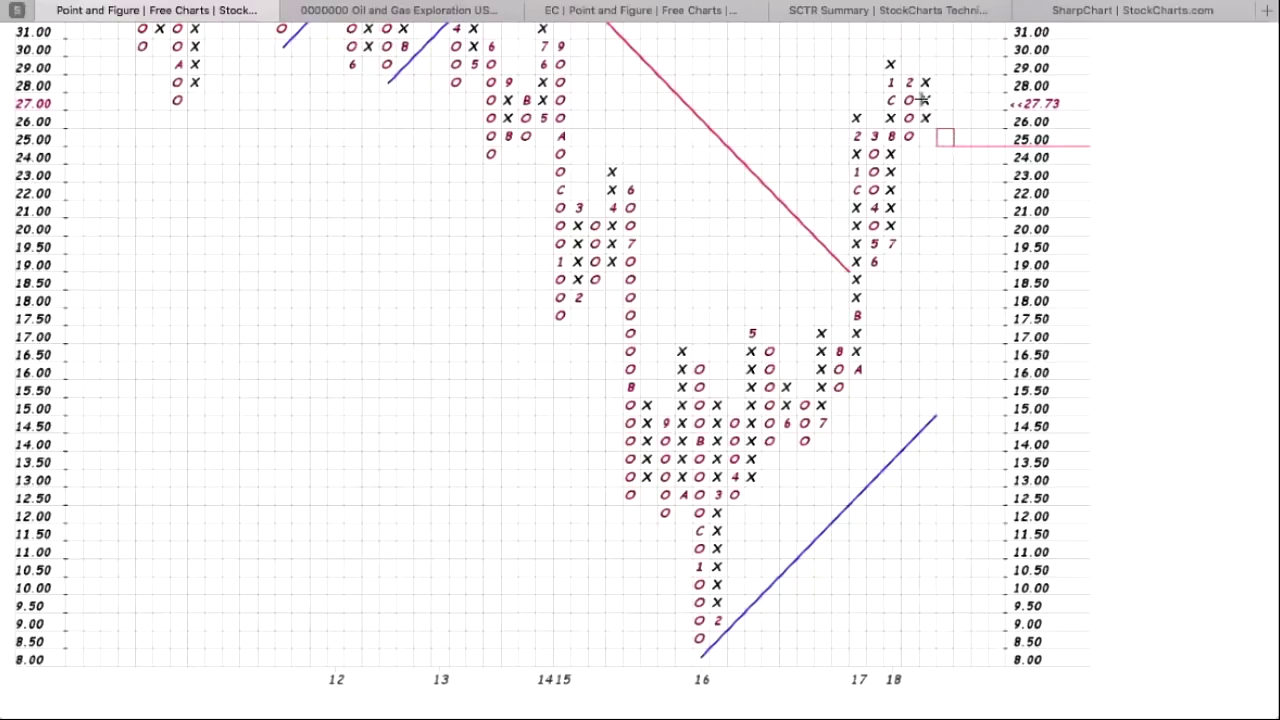
scroll(935, 135, "up", 5)
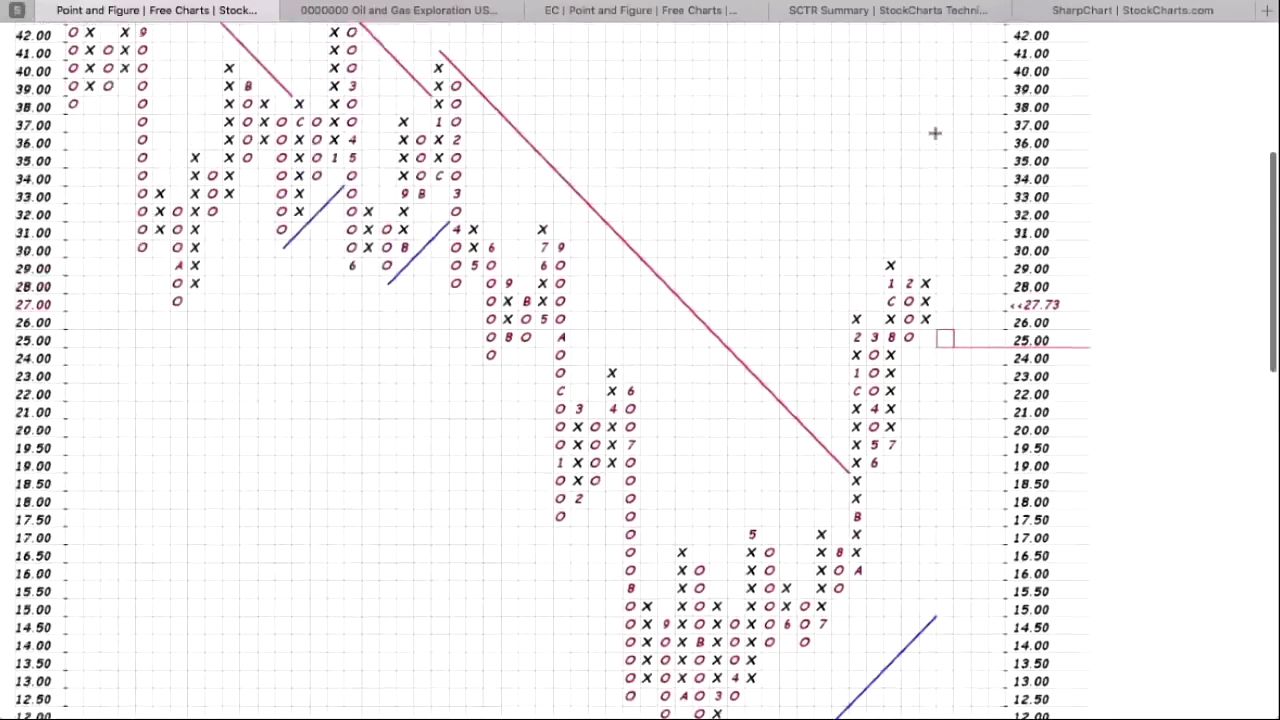
Step: Open the 302 XOP Exploration and Production chart in the ChartList and examine its trend lines and 2017 and 2018 columns
scroll(935, 133, "up", 2)
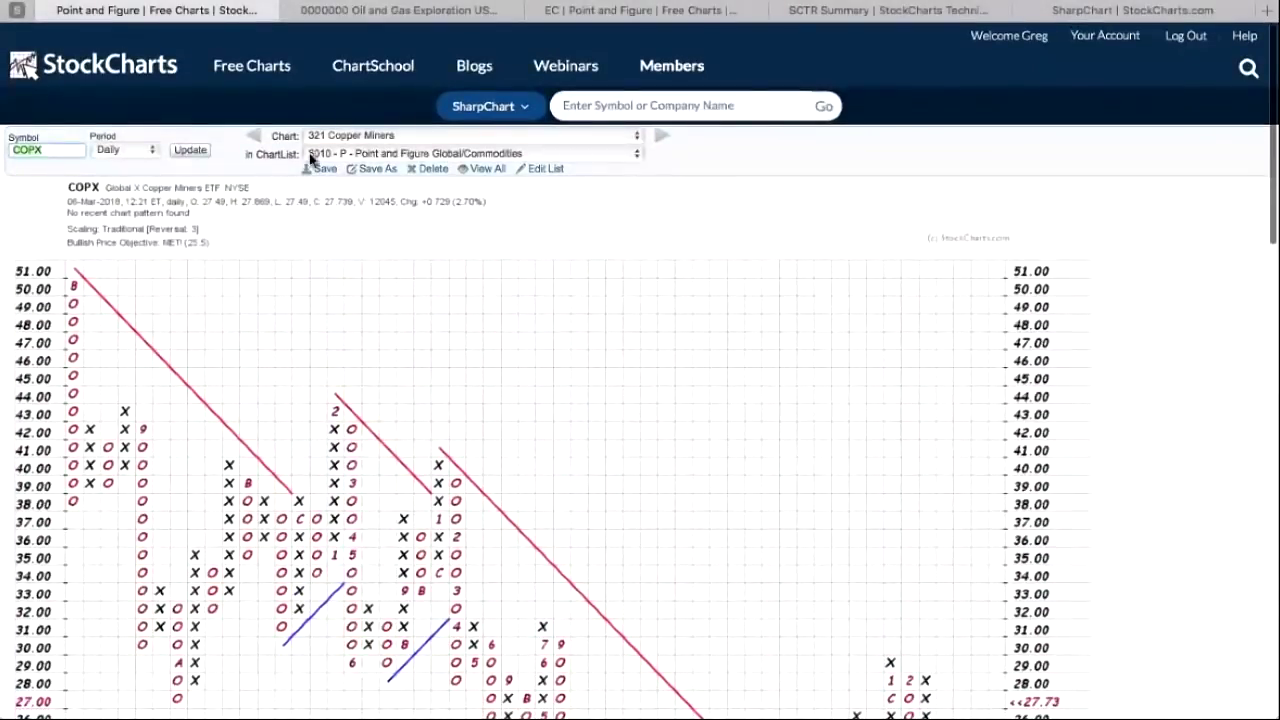
left_click(634, 140)
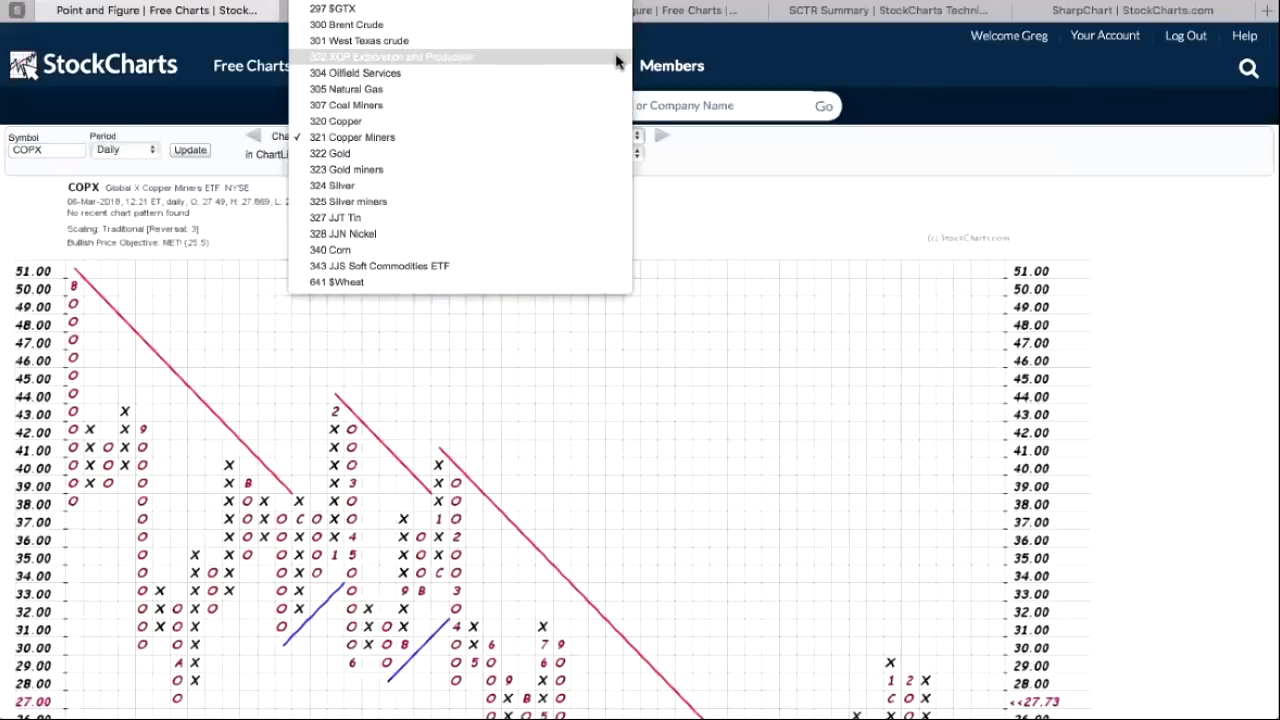
left_click(924, 408)
key("Up")
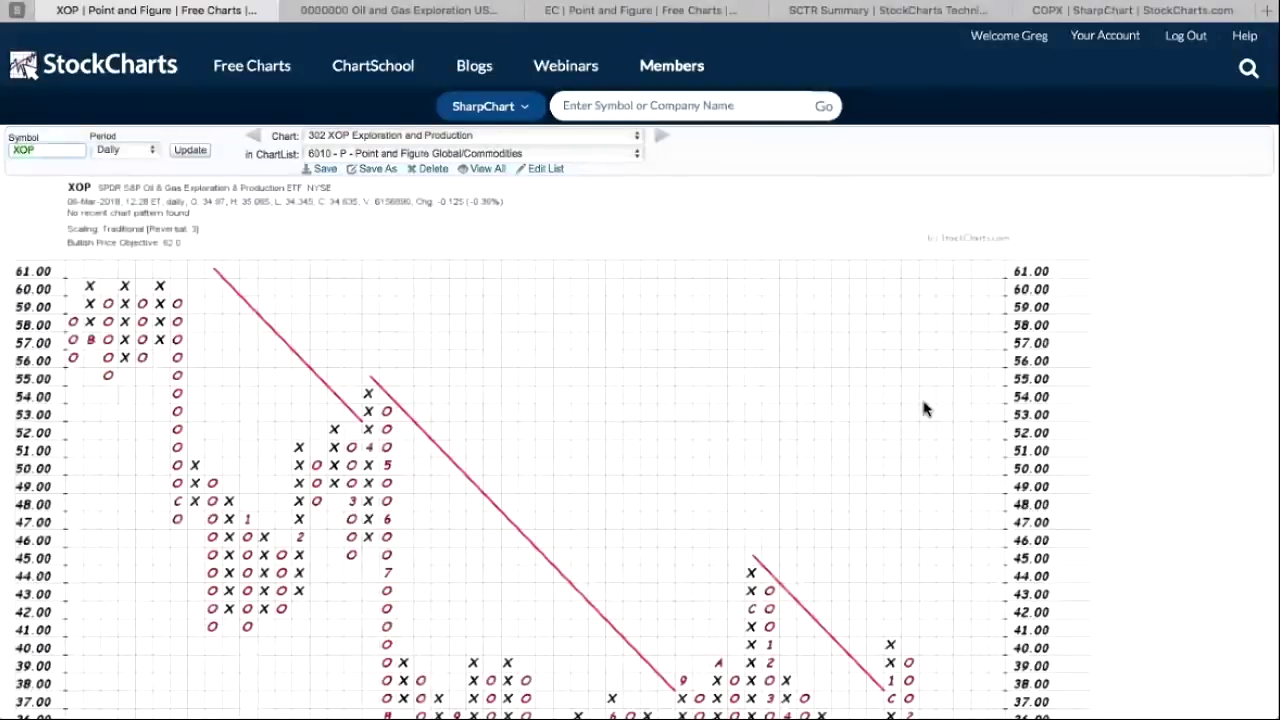
scroll(924, 408, "down", 5)
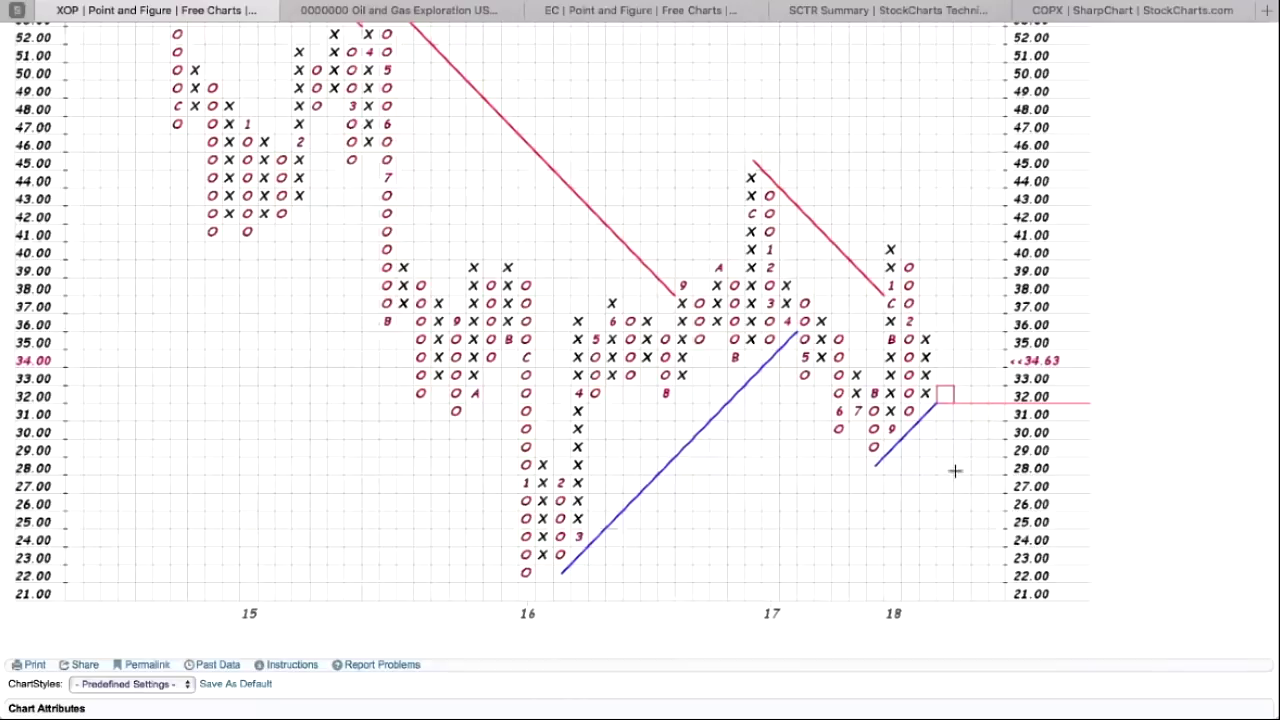
scroll(955, 471, "up", 3)
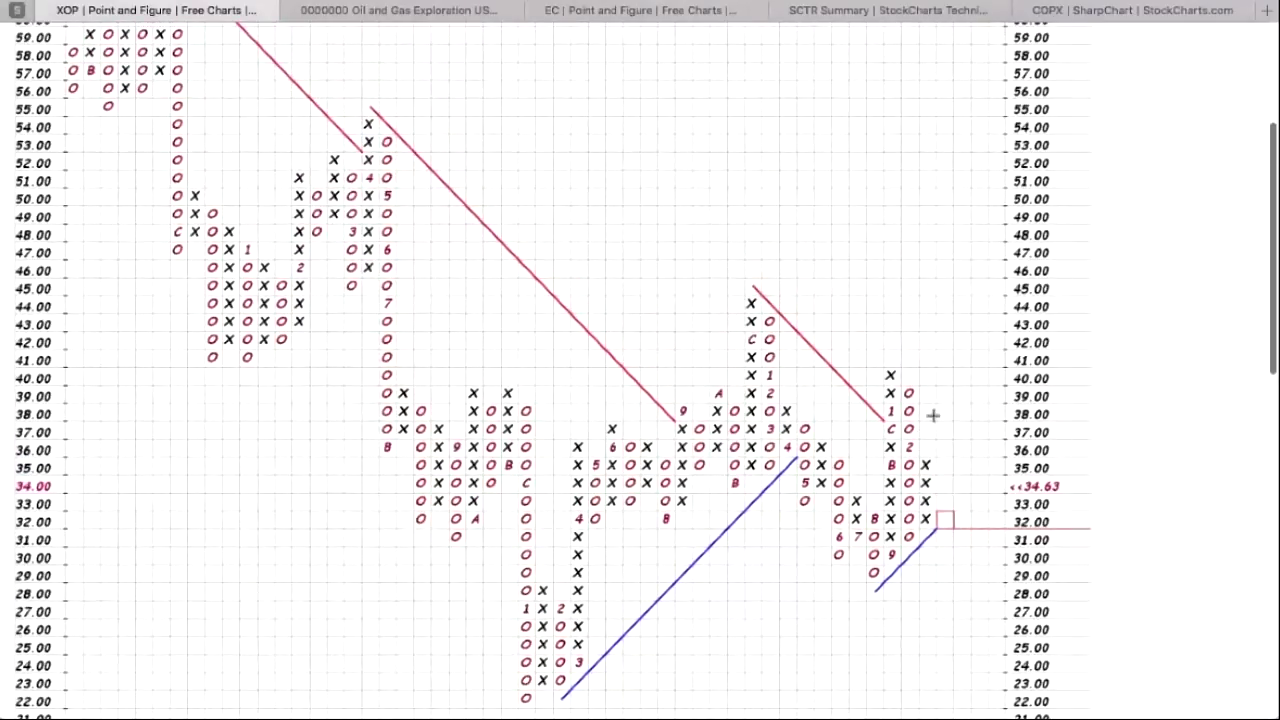
Step: Recheck the XOP chart's 2017 and 2018 columns against its falling and rising trend lines
scroll(877, 371, "up", 1)
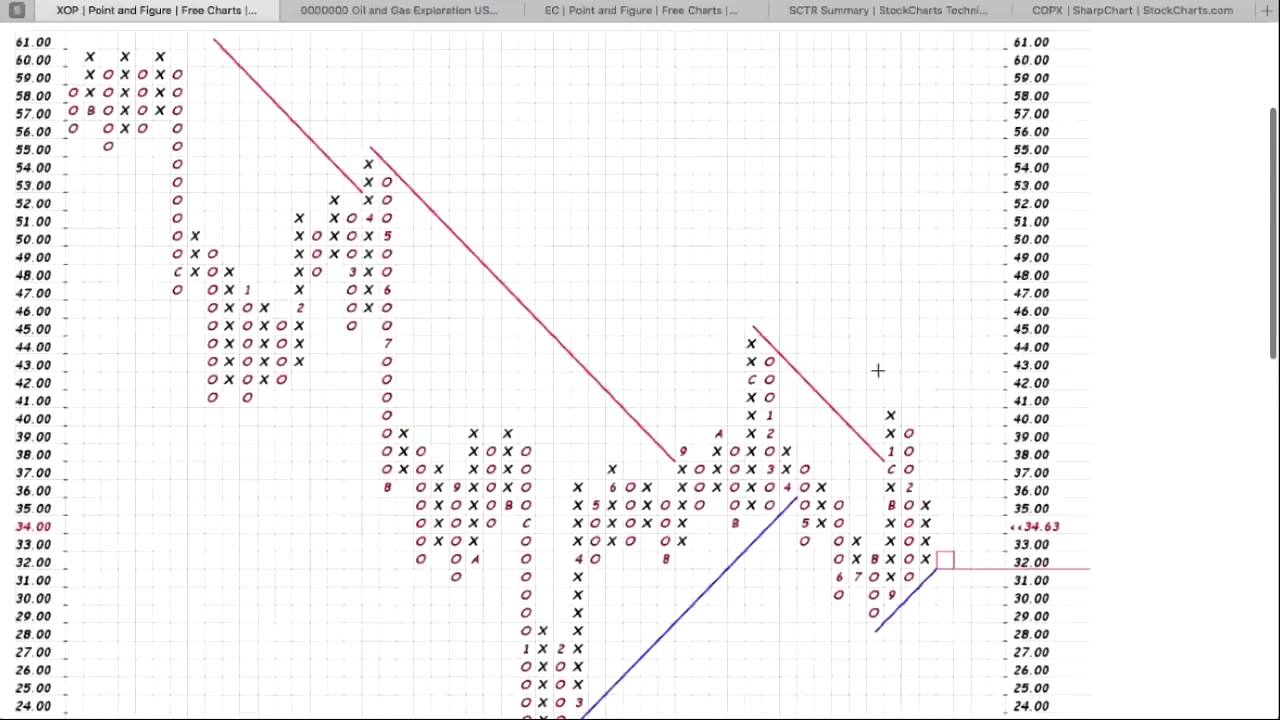
scroll(877, 371, "down", 4)
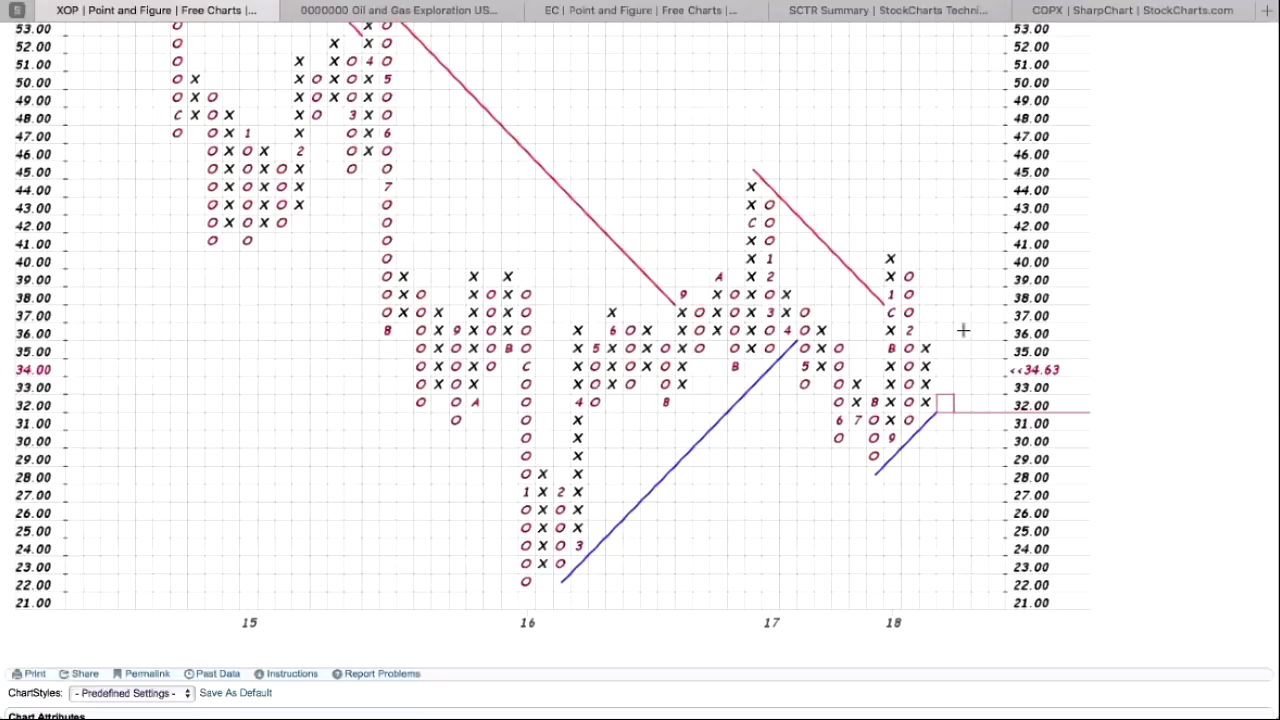
scroll(963, 330, "up", 5)
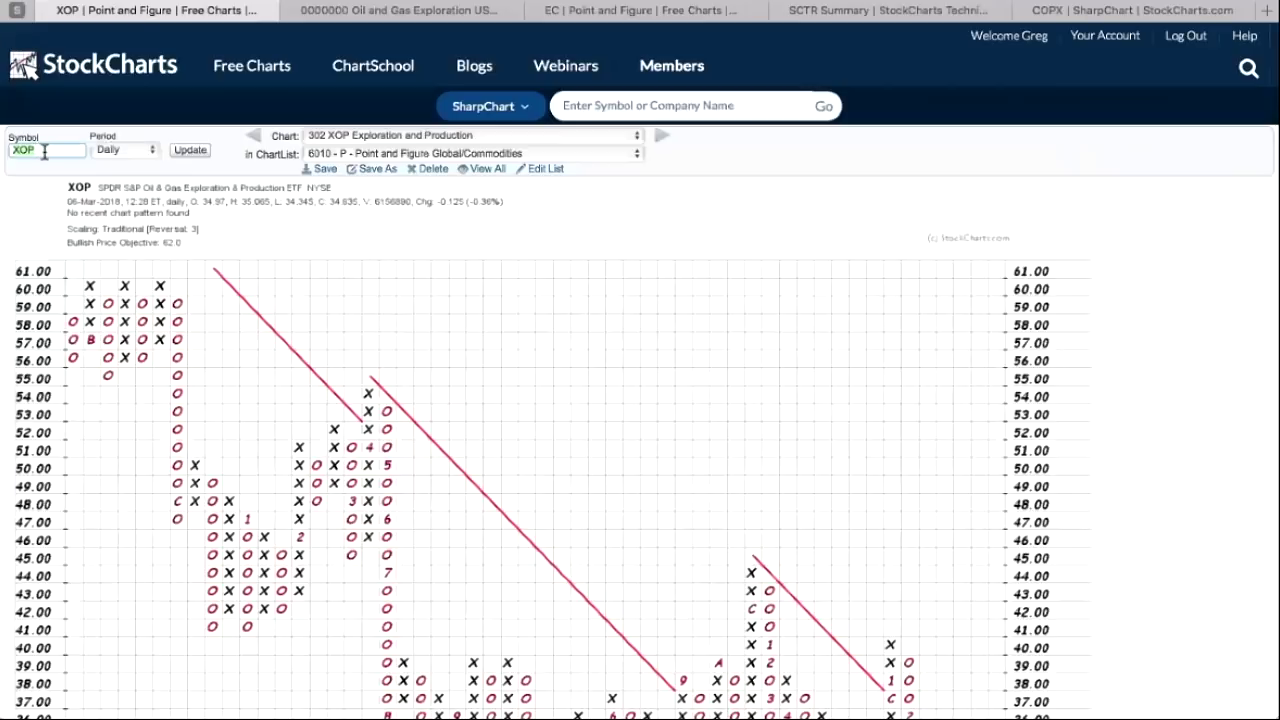
Step: Load the point and figure chart for APA and examine its 2017 and 2018 columns against the falling trend line
type("apa")
key("Return")
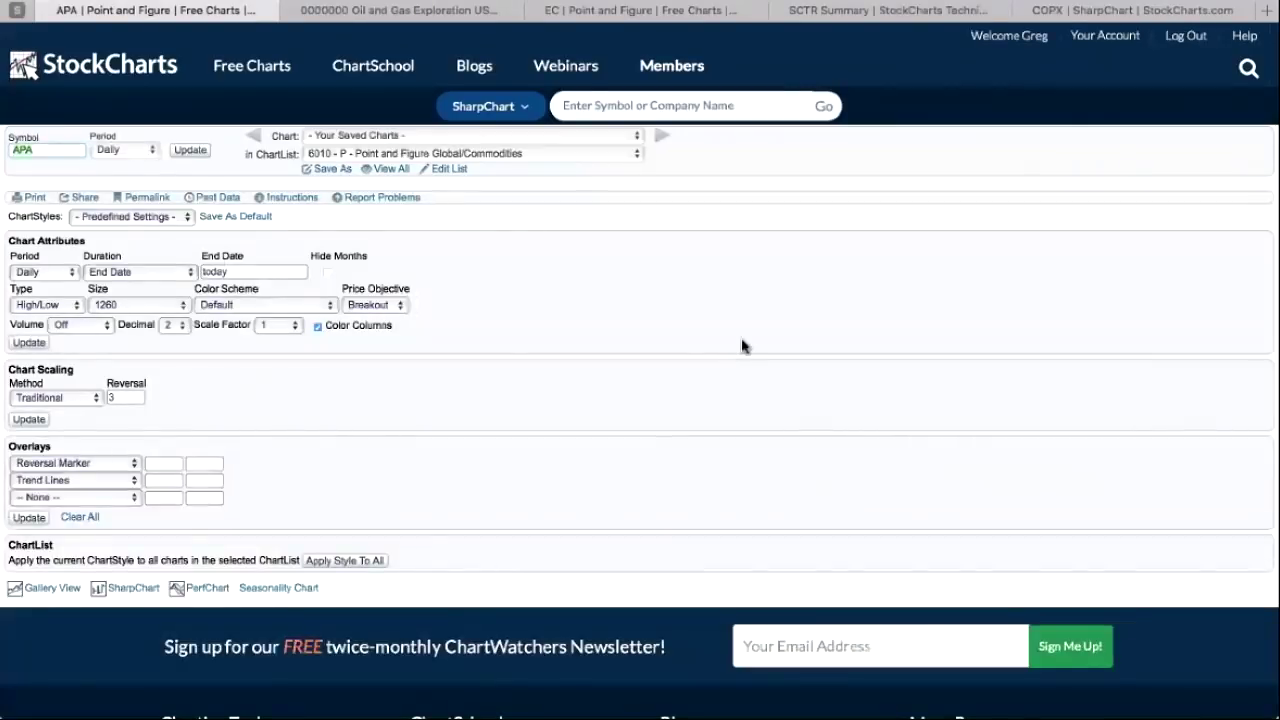
scroll(1194, 443, "down", 3)
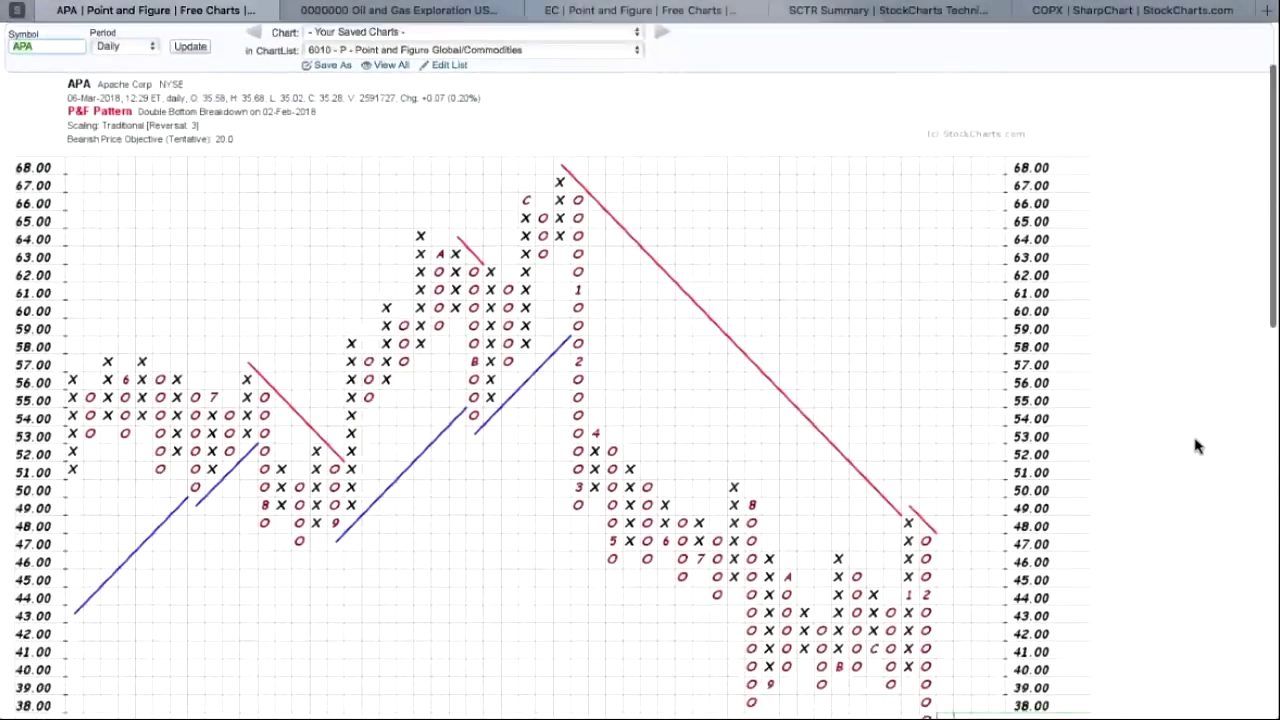
scroll(1197, 446, "up", 1)
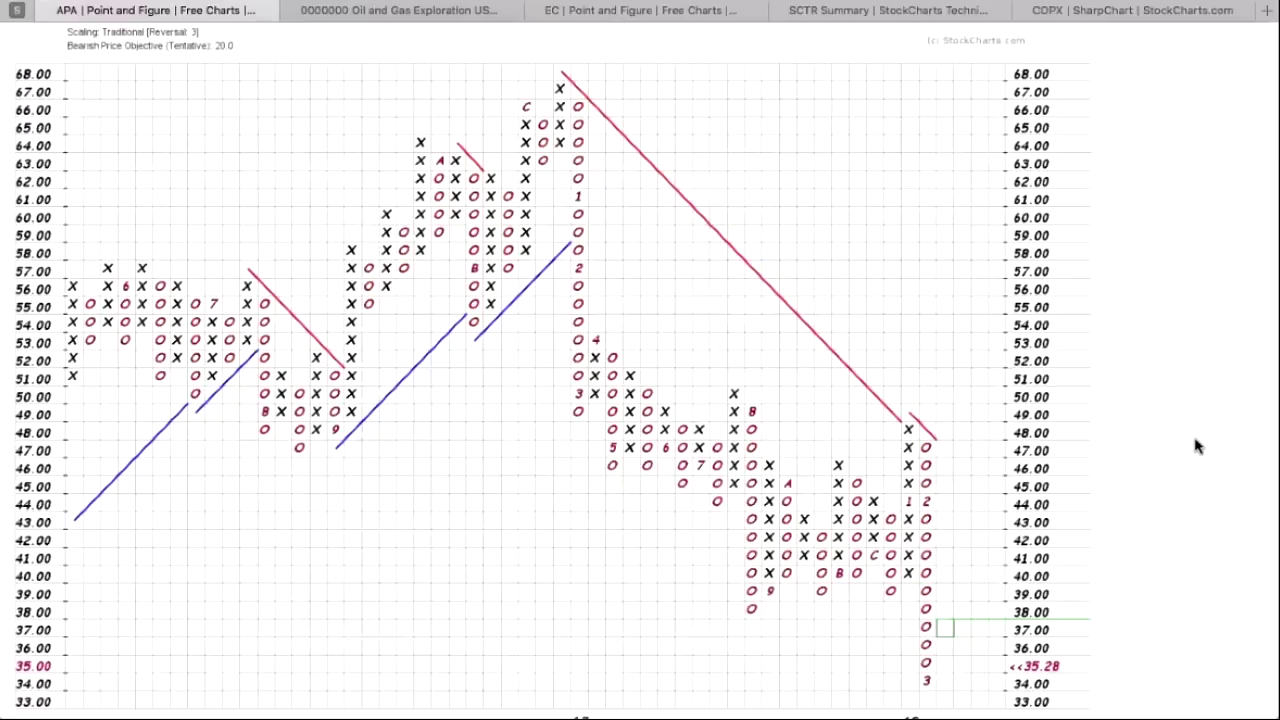
scroll(1171, 440, "down", 2)
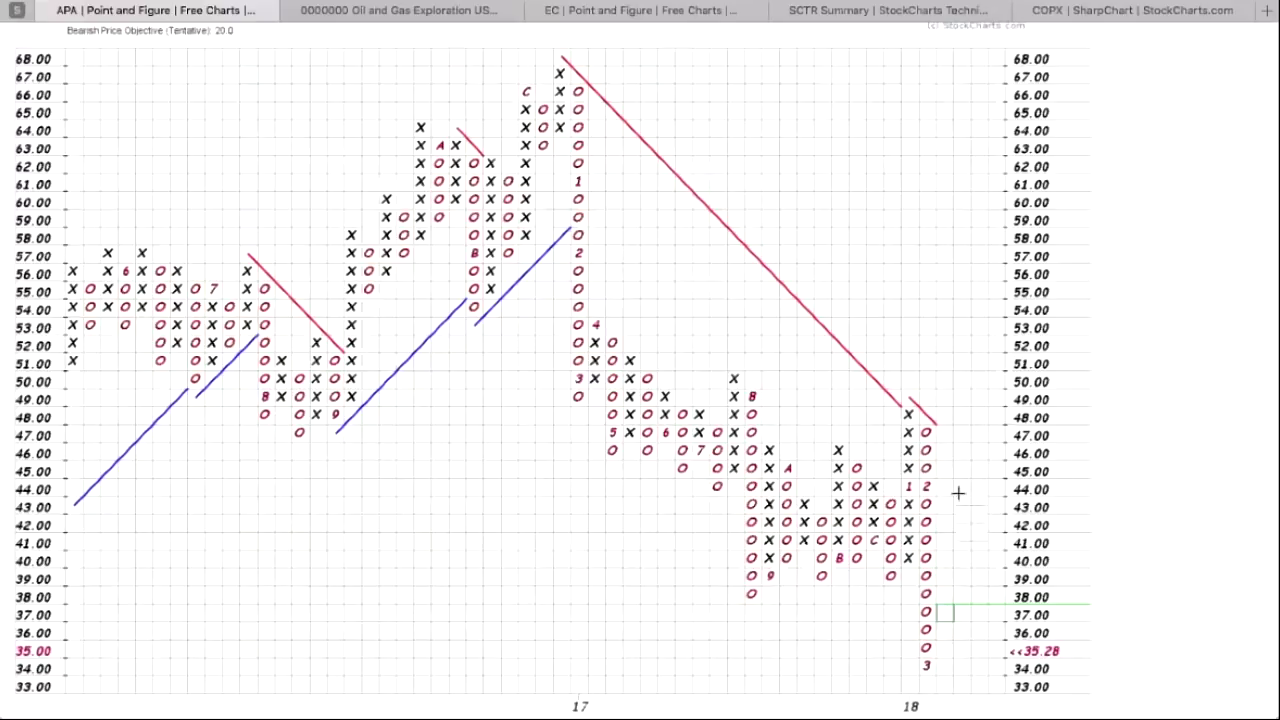
scroll(957, 491, "down", 3)
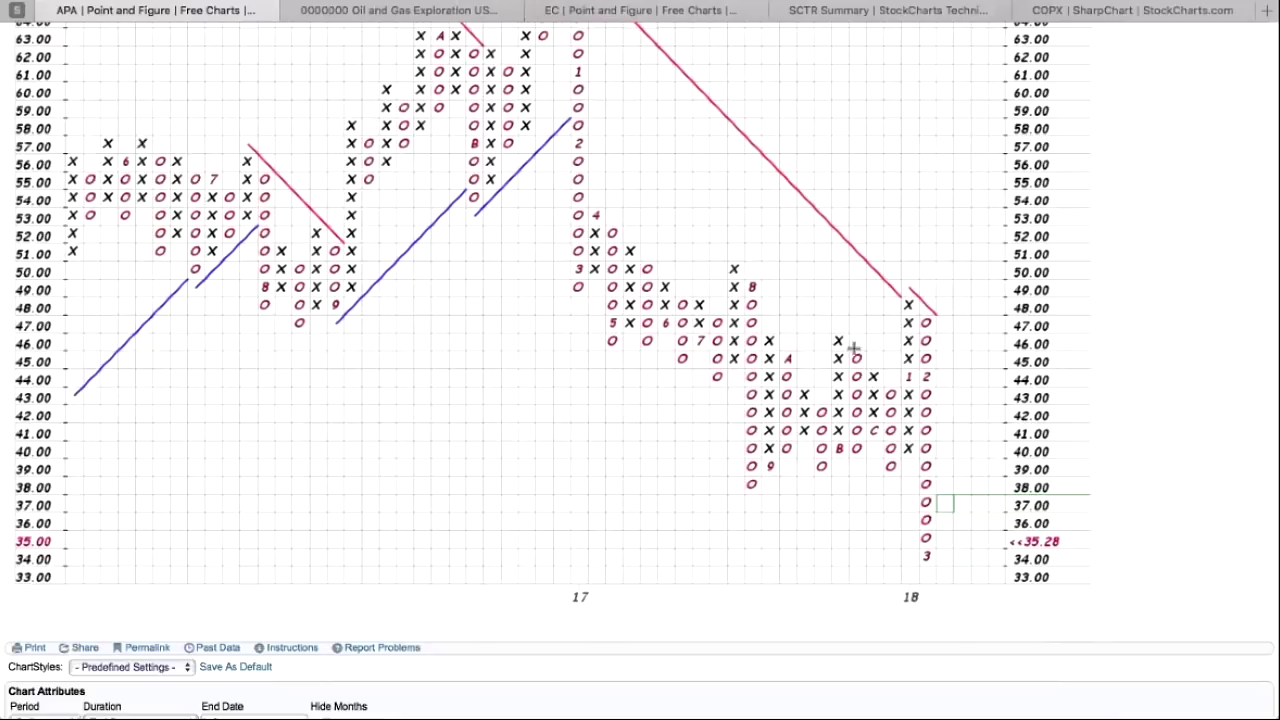
scroll(864, 270, "up", 2)
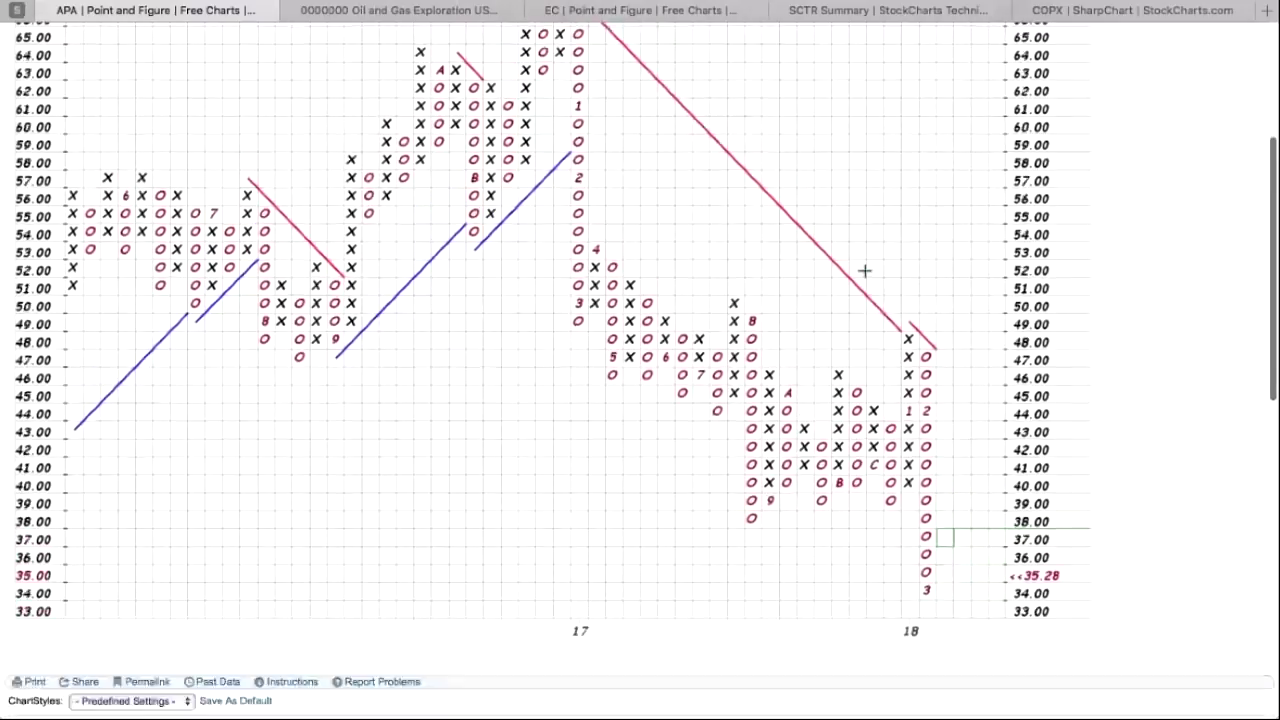
scroll(864, 270, "up", 5)
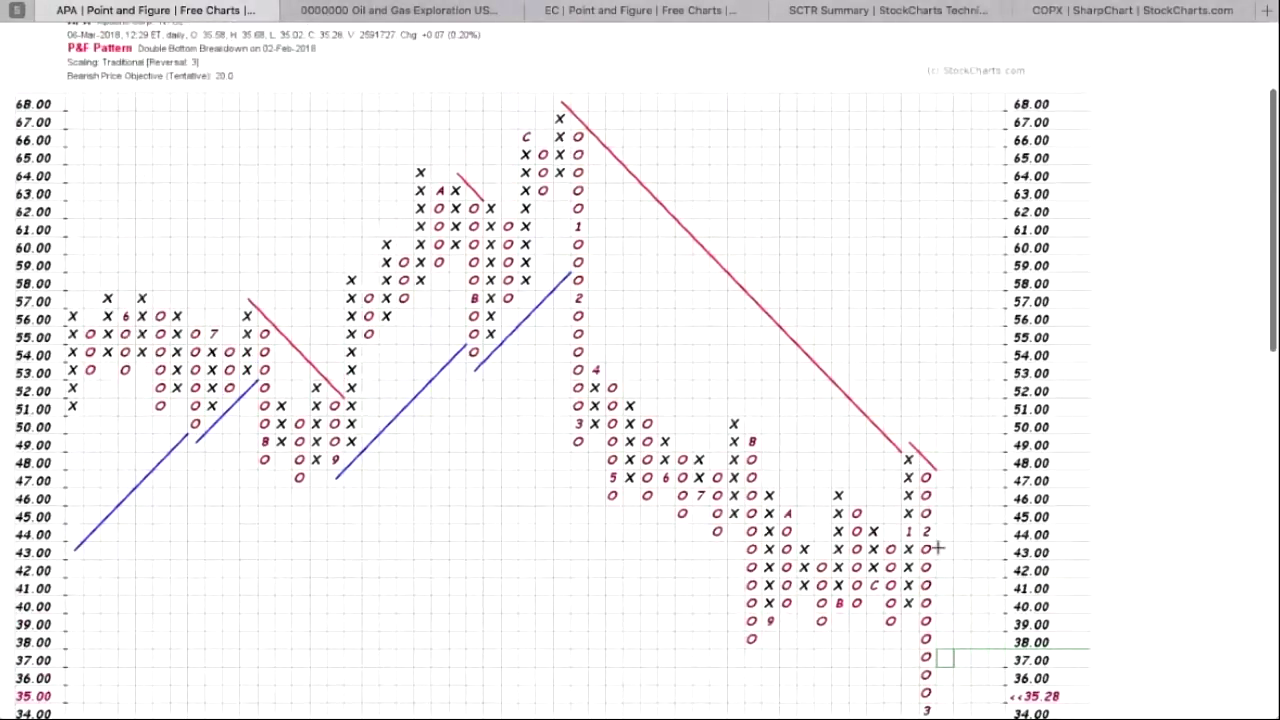
scroll(937, 548, "down", 10)
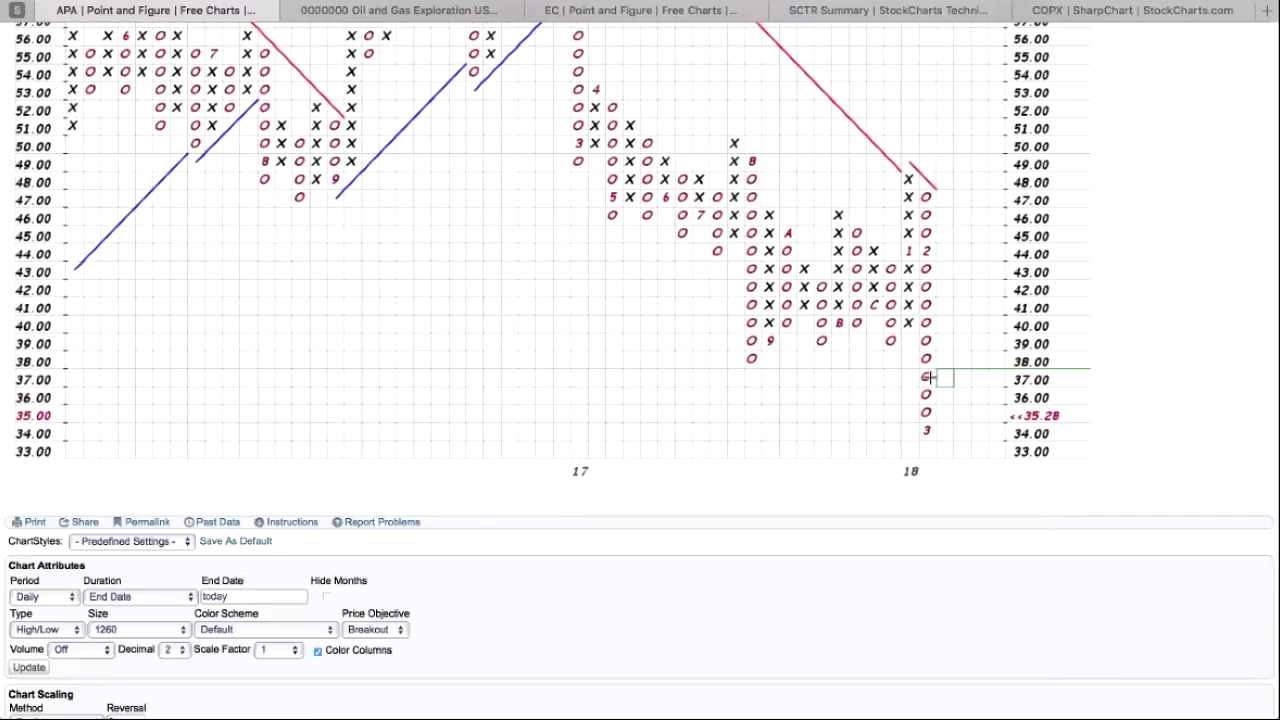
Step: Switch from the APA point and figure chart to its daily SharpChart and view price, SCTR, volume and MACD
scroll(928, 377, "down", 5)
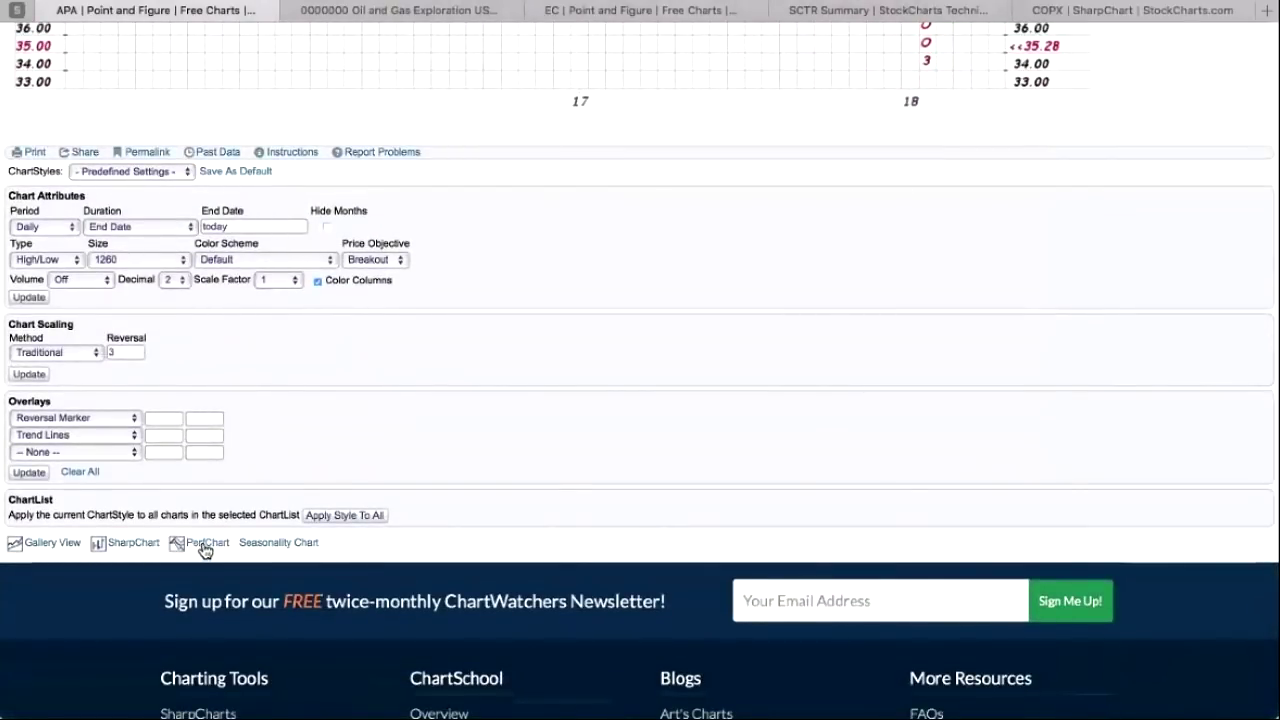
left_click(134, 543)
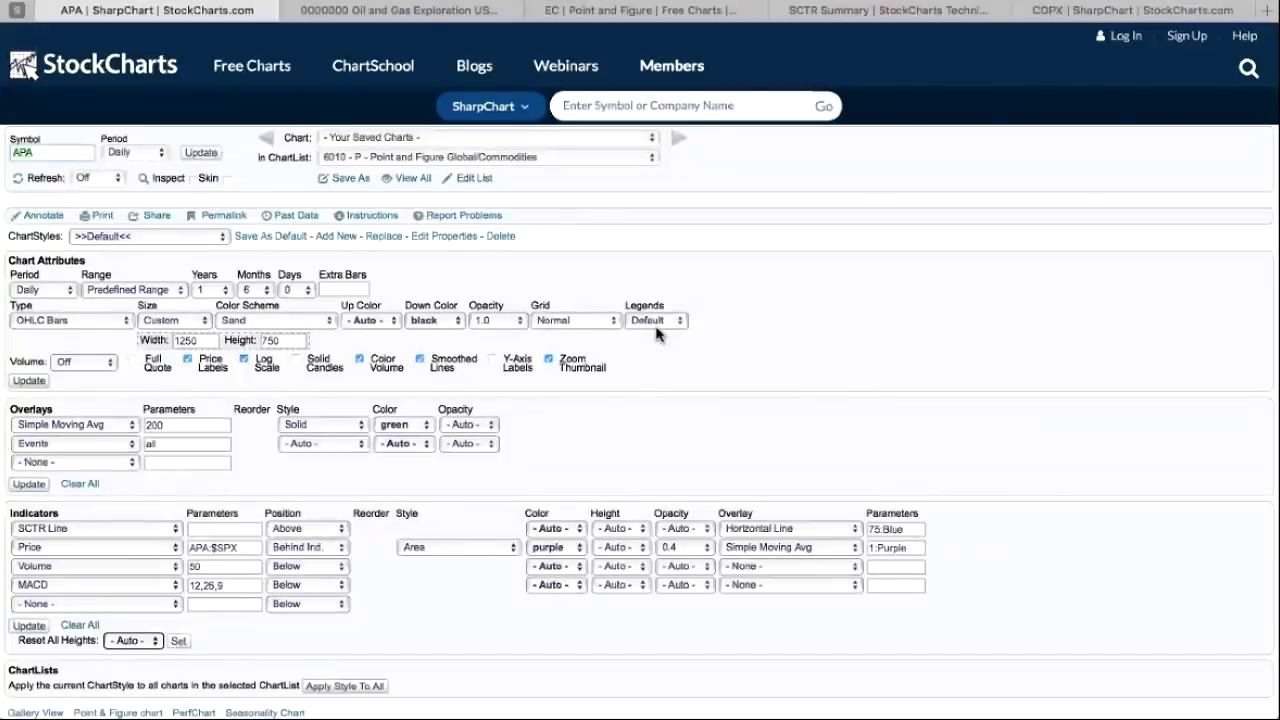
scroll(722, 410, "down", 3)
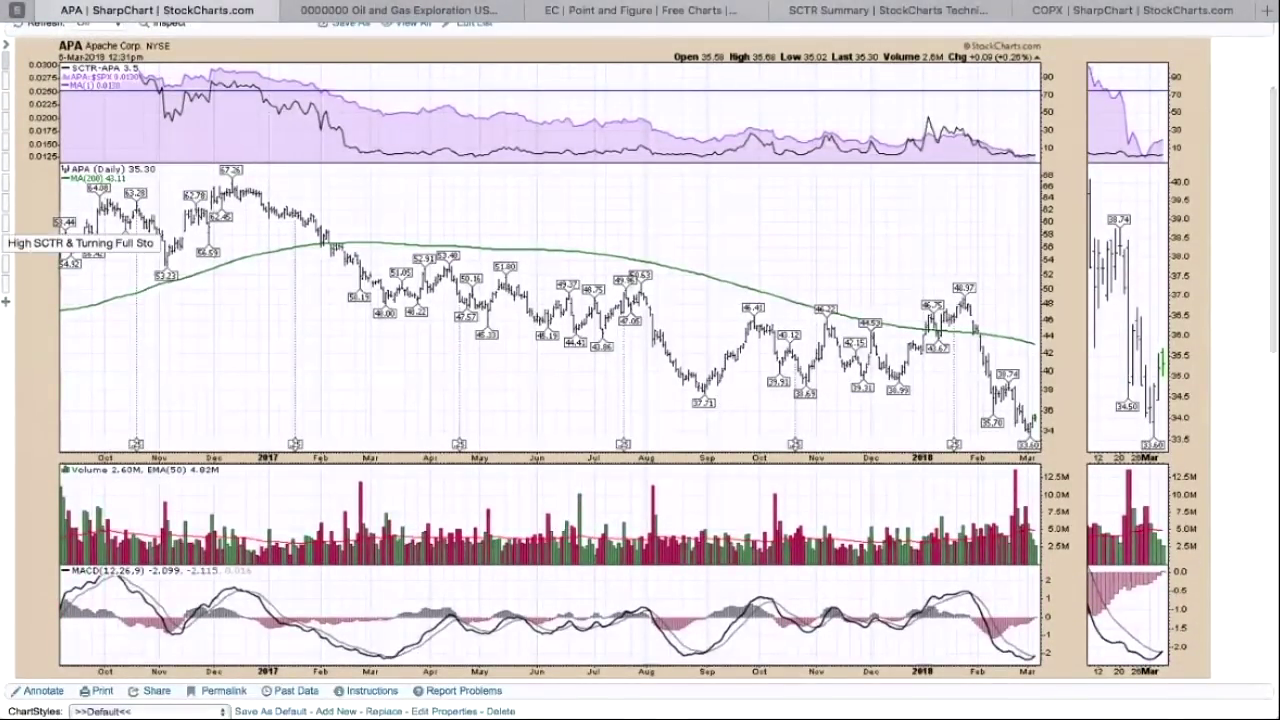
Step: Apply the High SCTR & Turning Full Sto chart style to APA and review the weekly SCTR, stochastics and PPO
left_click(18, 248)
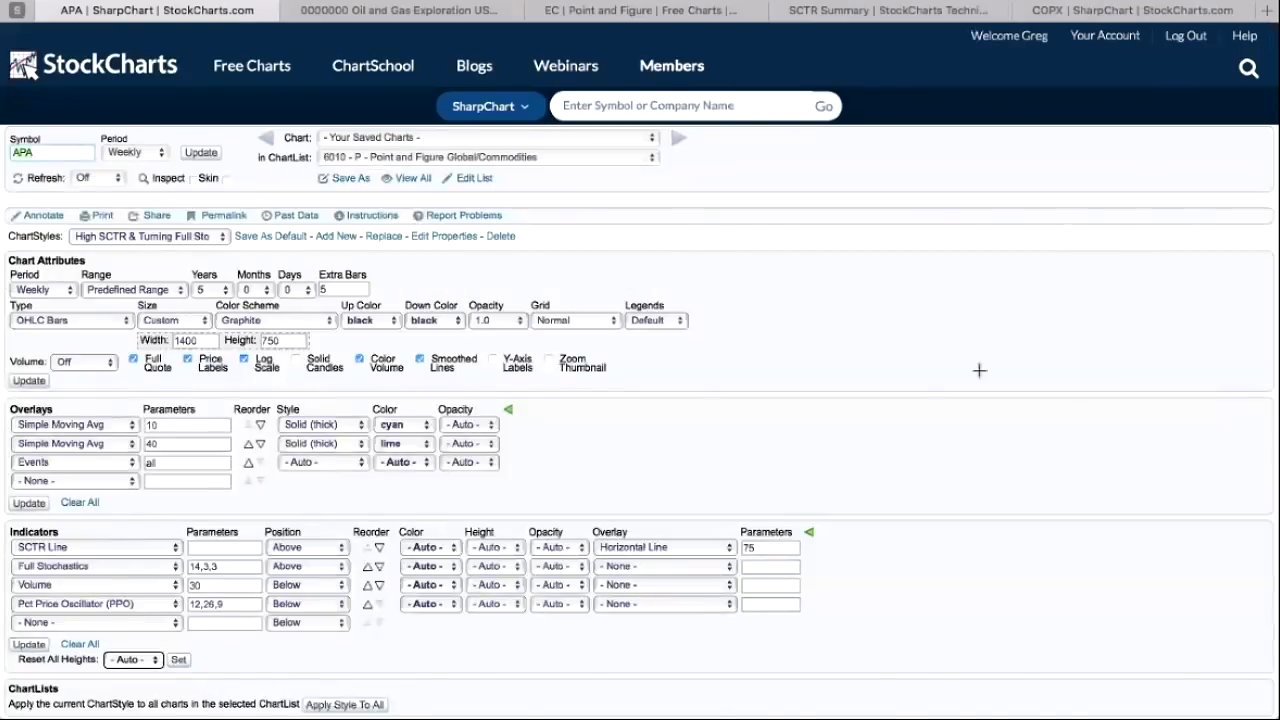
scroll(991, 377, "down", 3)
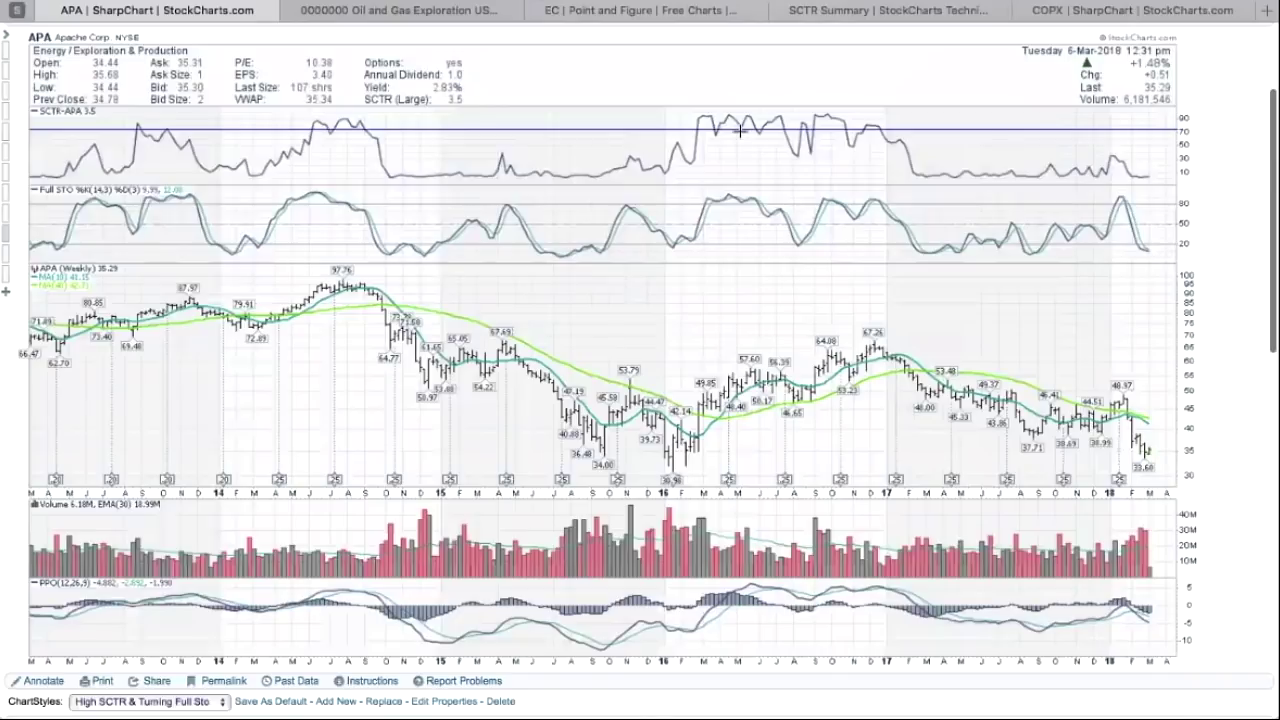
scroll(740, 131, "up", 1)
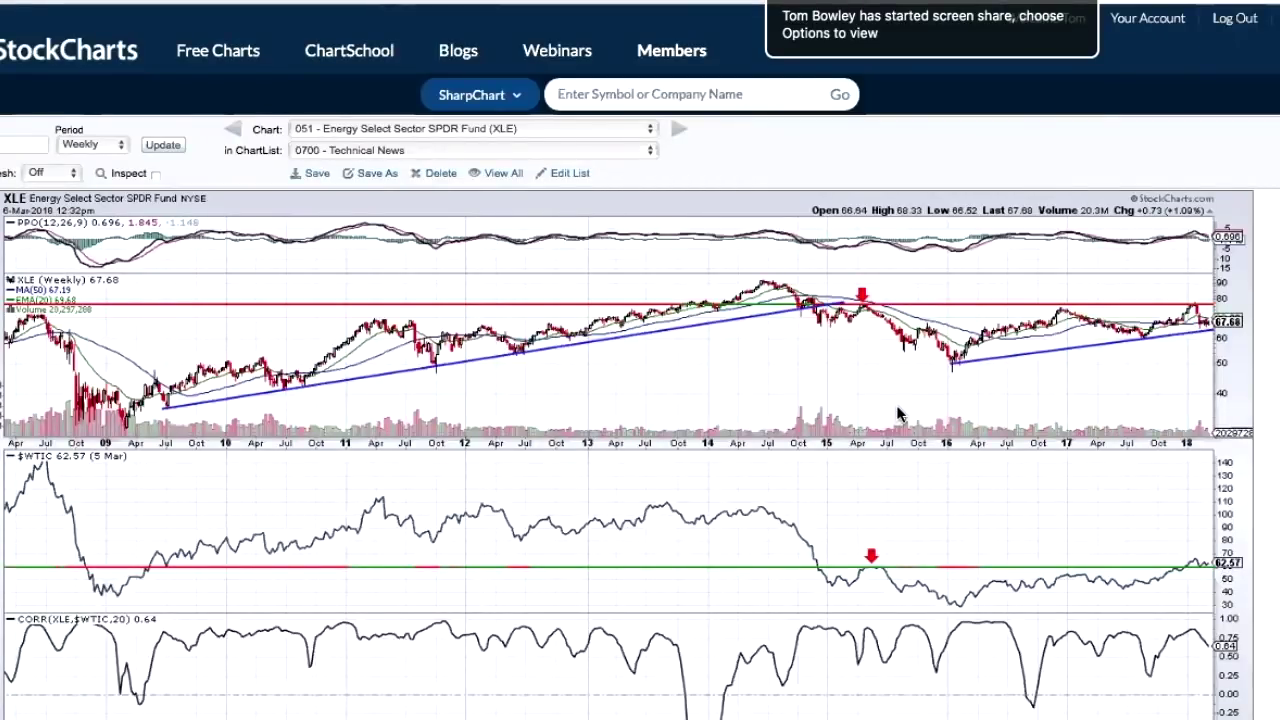
Step: Review the weekly XLE chart with its trend lines, the $WTIC panel and the XLE to $WTIC correlation
scroll(897, 414, "down", 3)
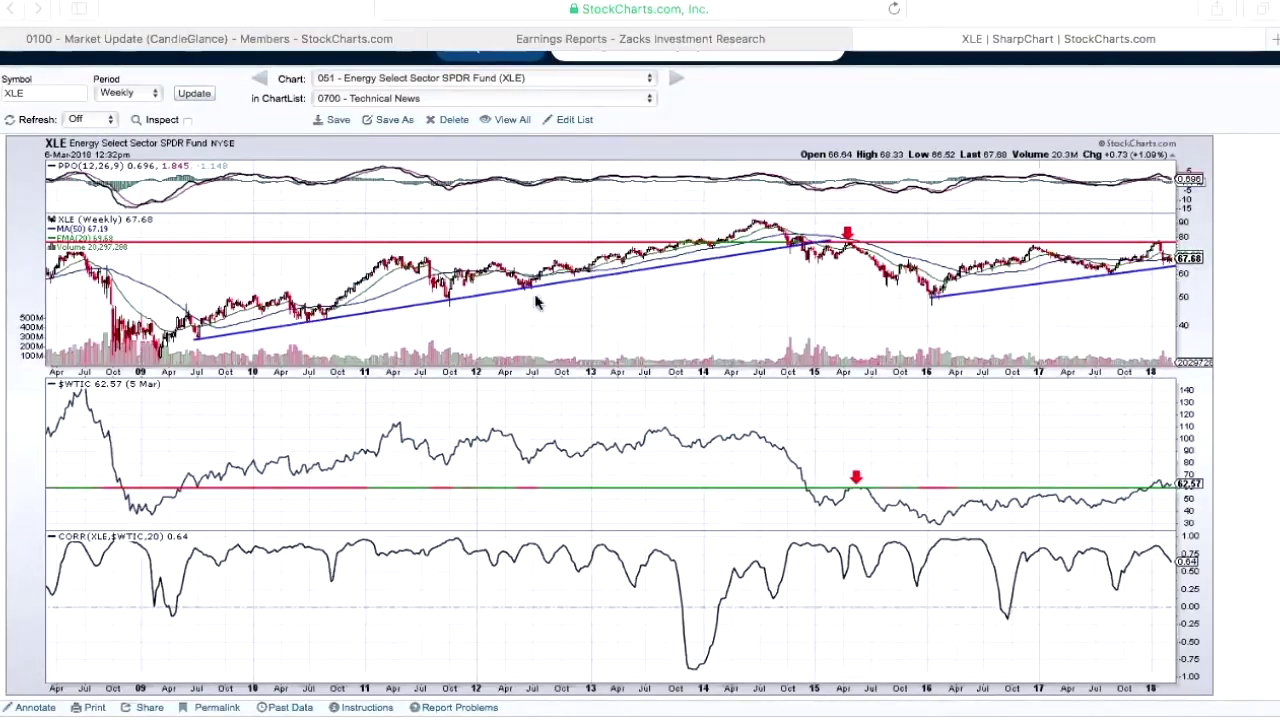
scroll(590, 327, "down", 1)
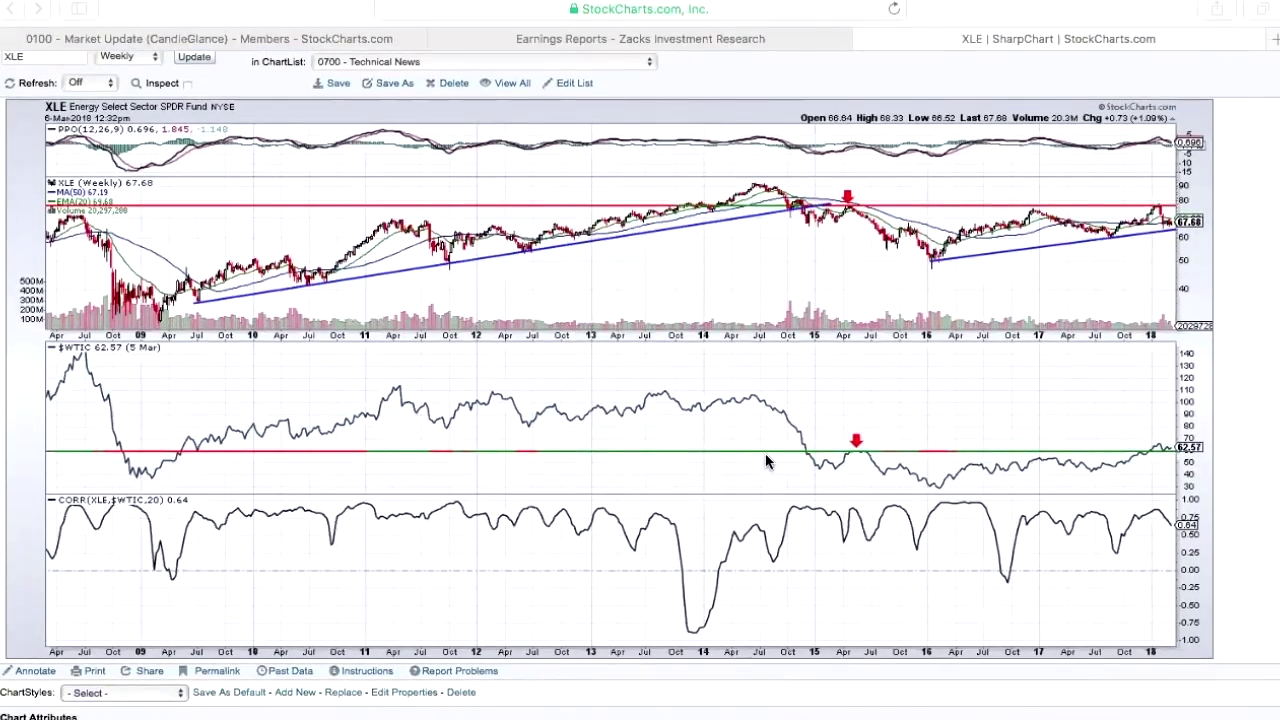
scroll(763, 455, "down", 1)
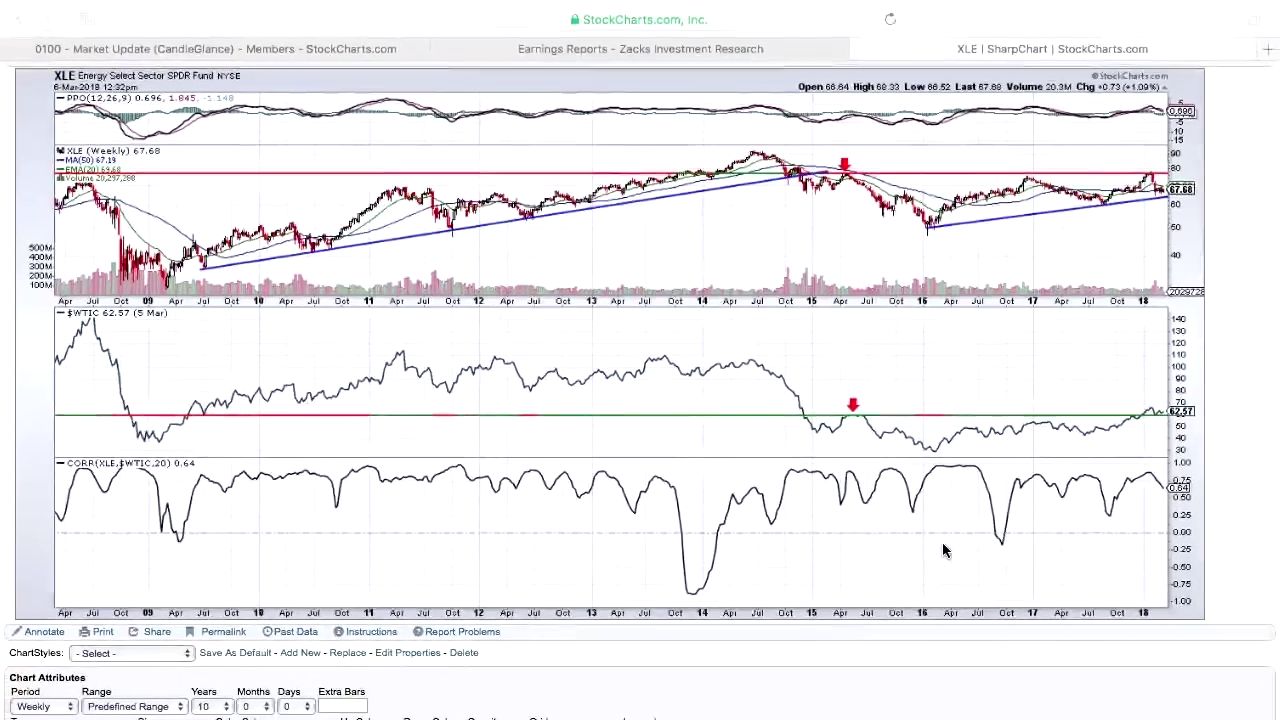
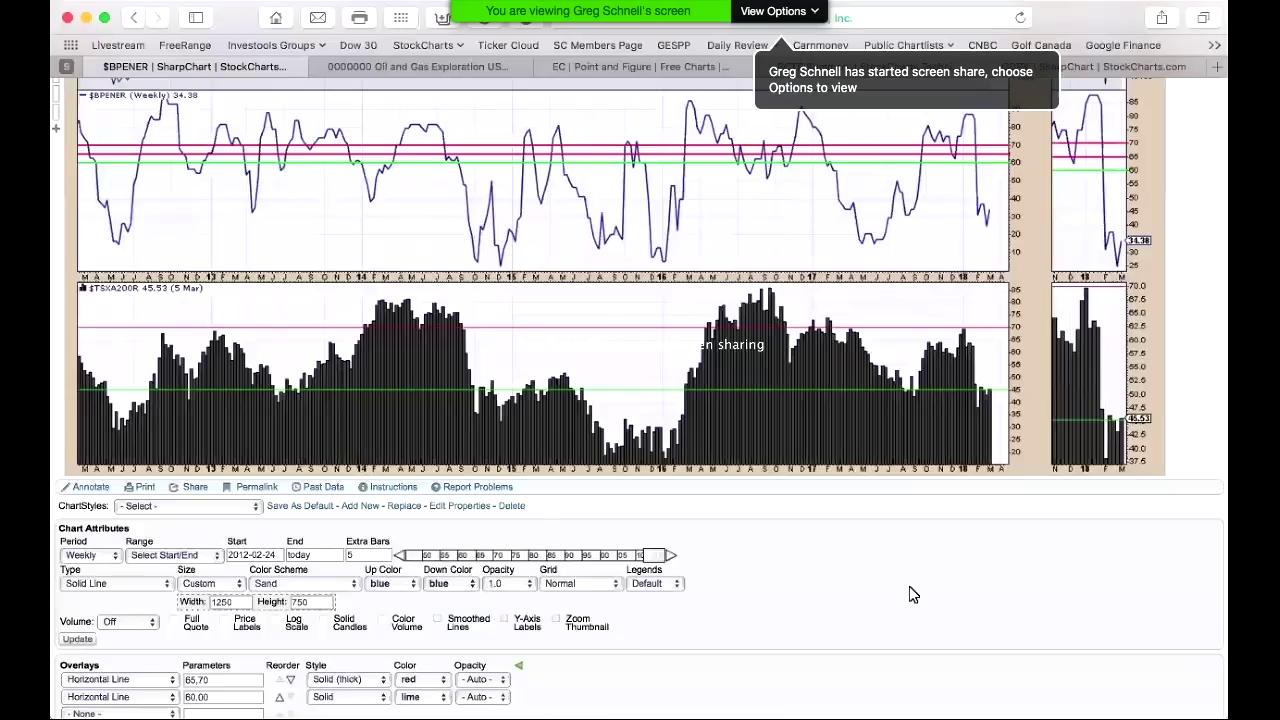
Step: Examine the weekly $BPENER bullish percent line against its 60, 65 and 70 levels and the $TSX panel
scroll(650, 195, "up", 5)
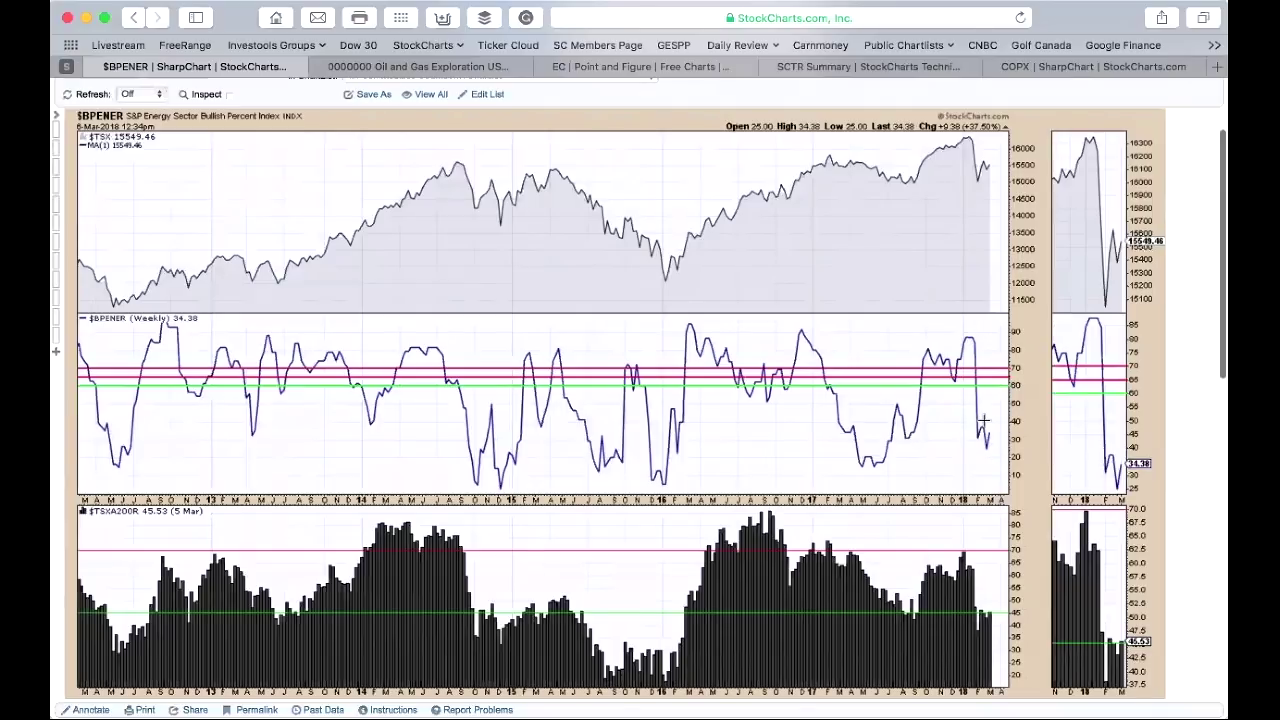
scroll(982, 422, "up", 3)
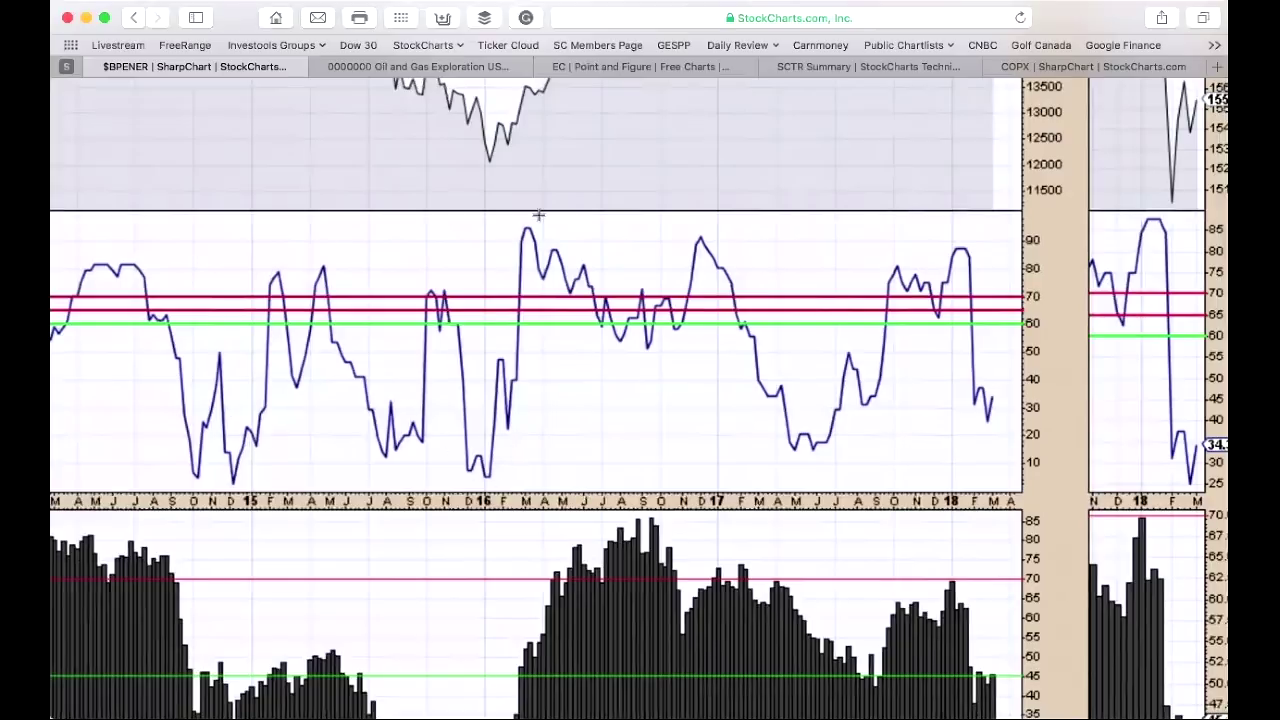
scroll(601, 263, "down", 5)
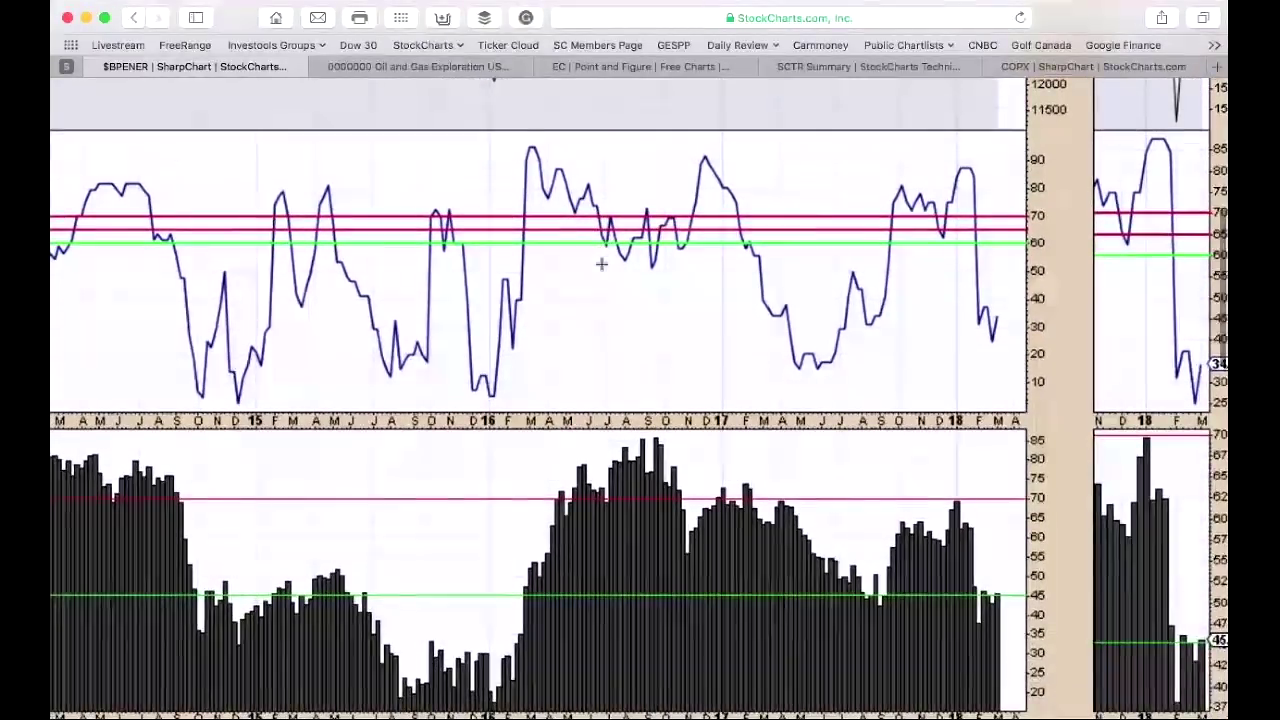
scroll(613, 256, "up", 5)
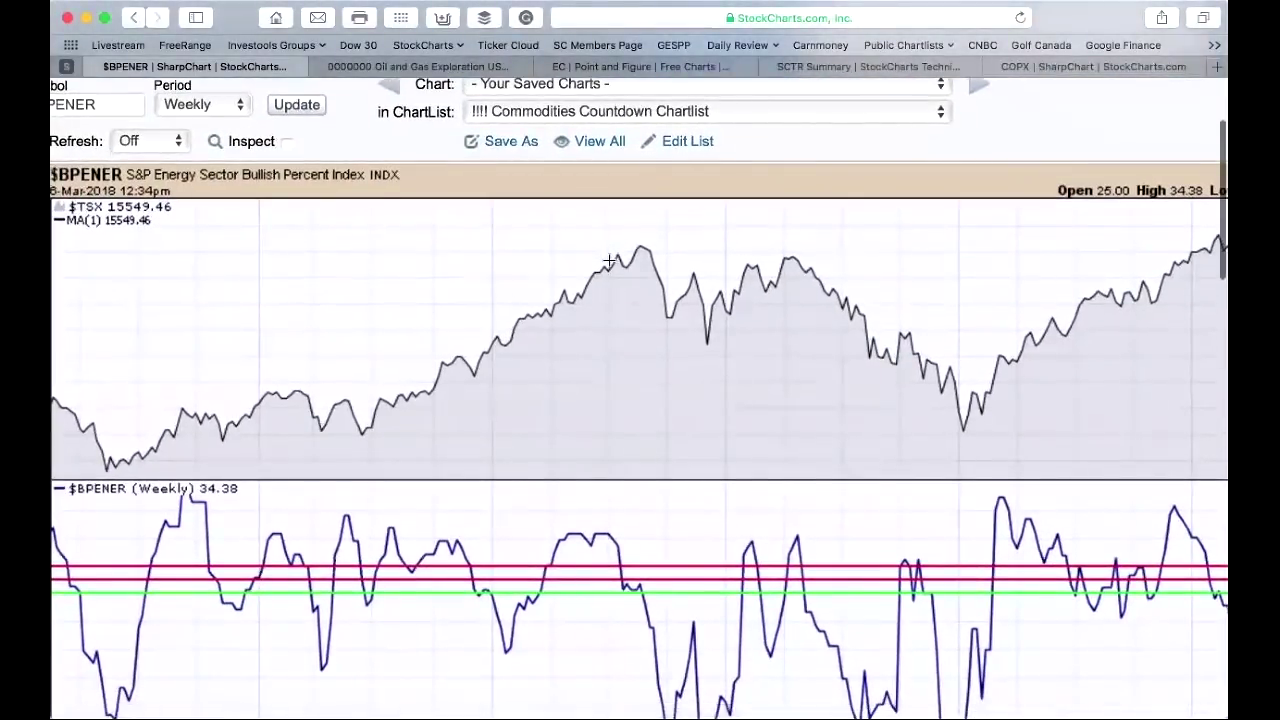
Step: Replace $TSX with XLE in the price indicator above the $BPENER chart and update the chart
scroll(613, 256, "down", 5)
scroll(609, 260, "down", 6)
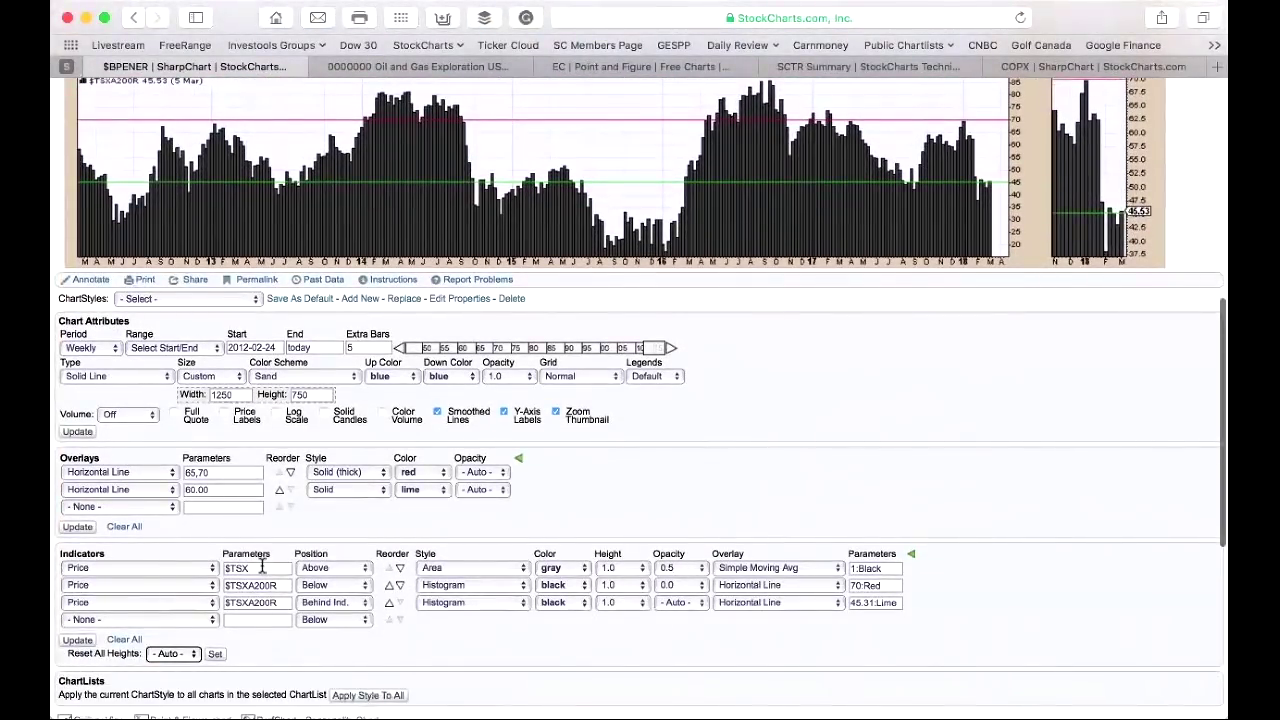
left_click(262, 567)
key("BackSpace")
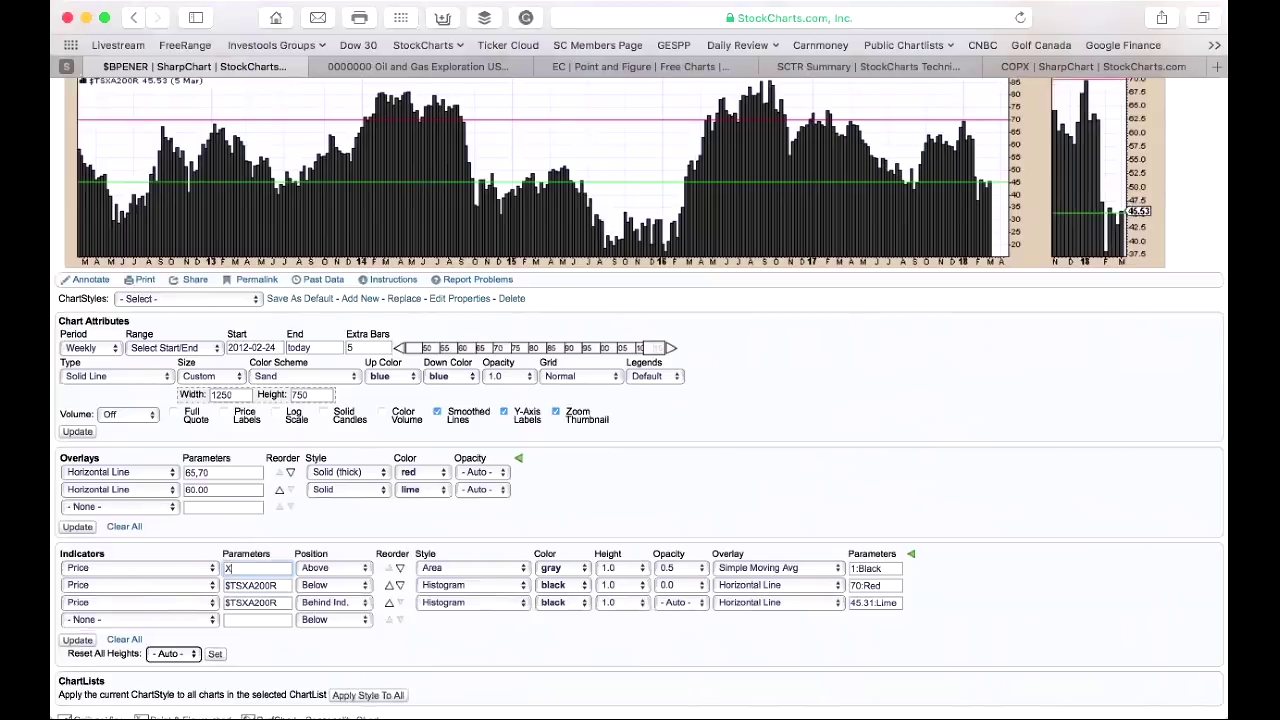
key("Return")
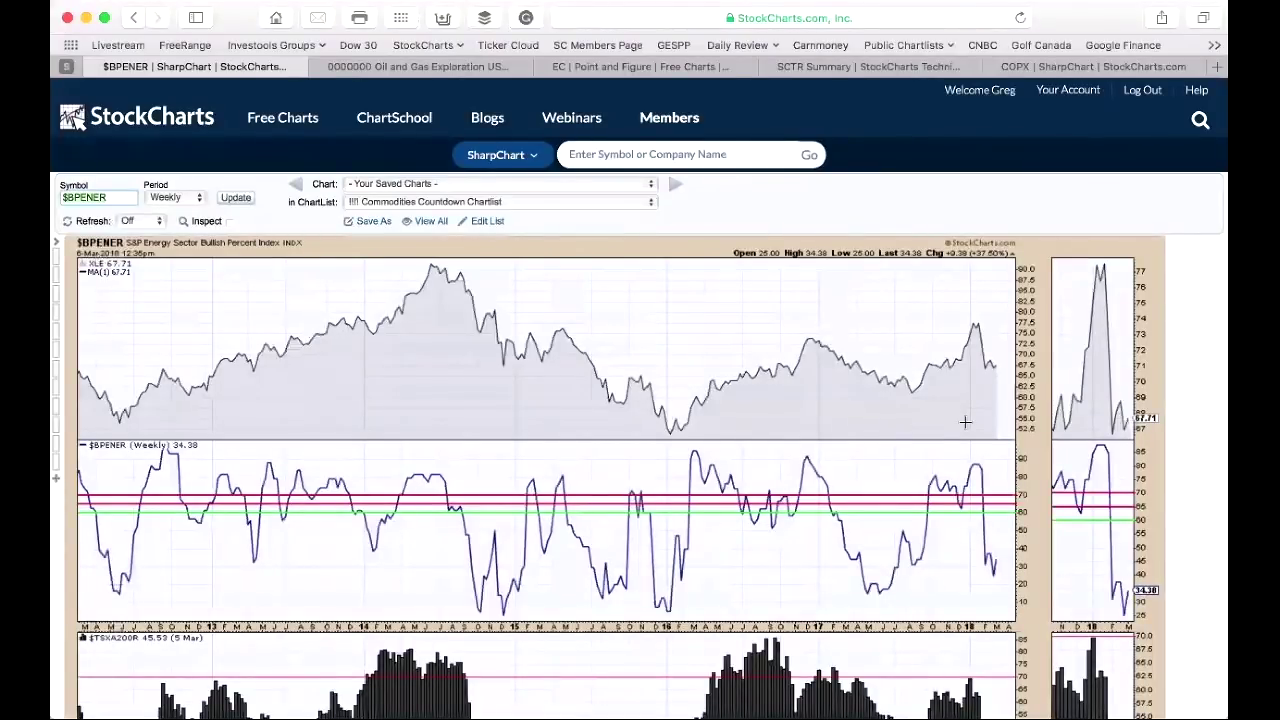
Step: Compare the XLE price panel with the $BPENER line and the $TSXA200R histogram through early 2018
scroll(965, 422, "down", 3)
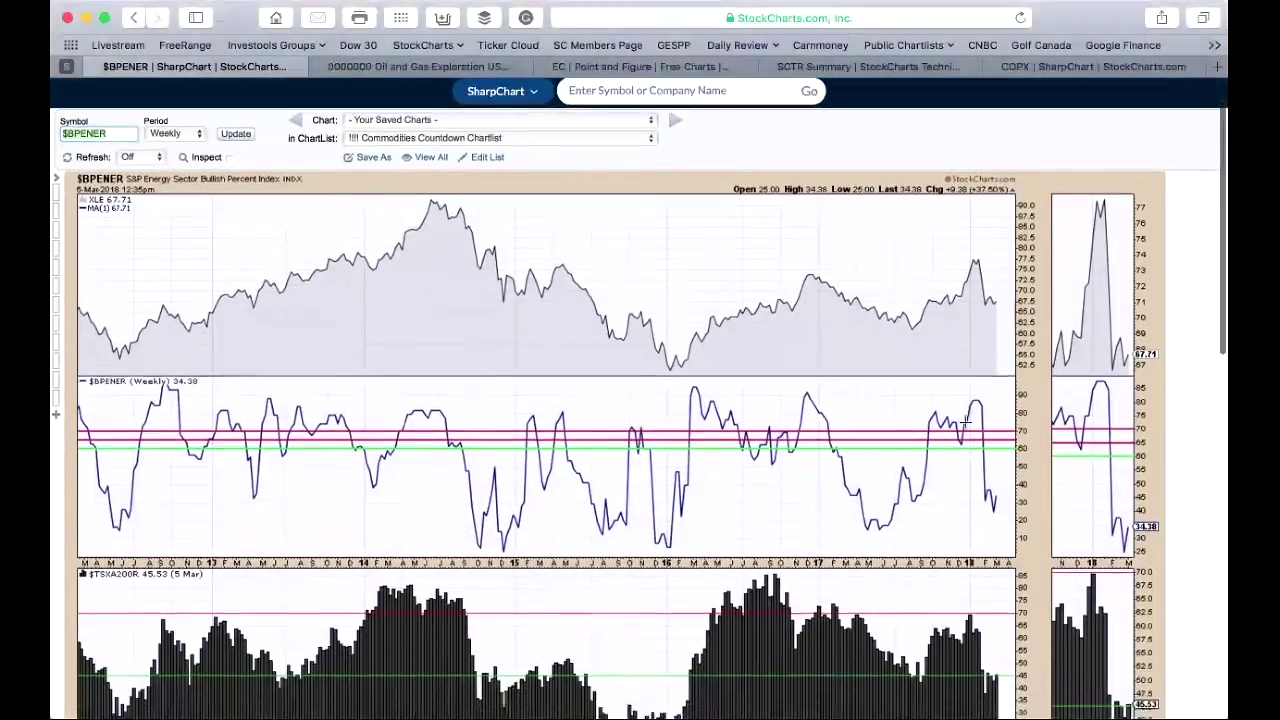
scroll(950, 380, "up", 1)
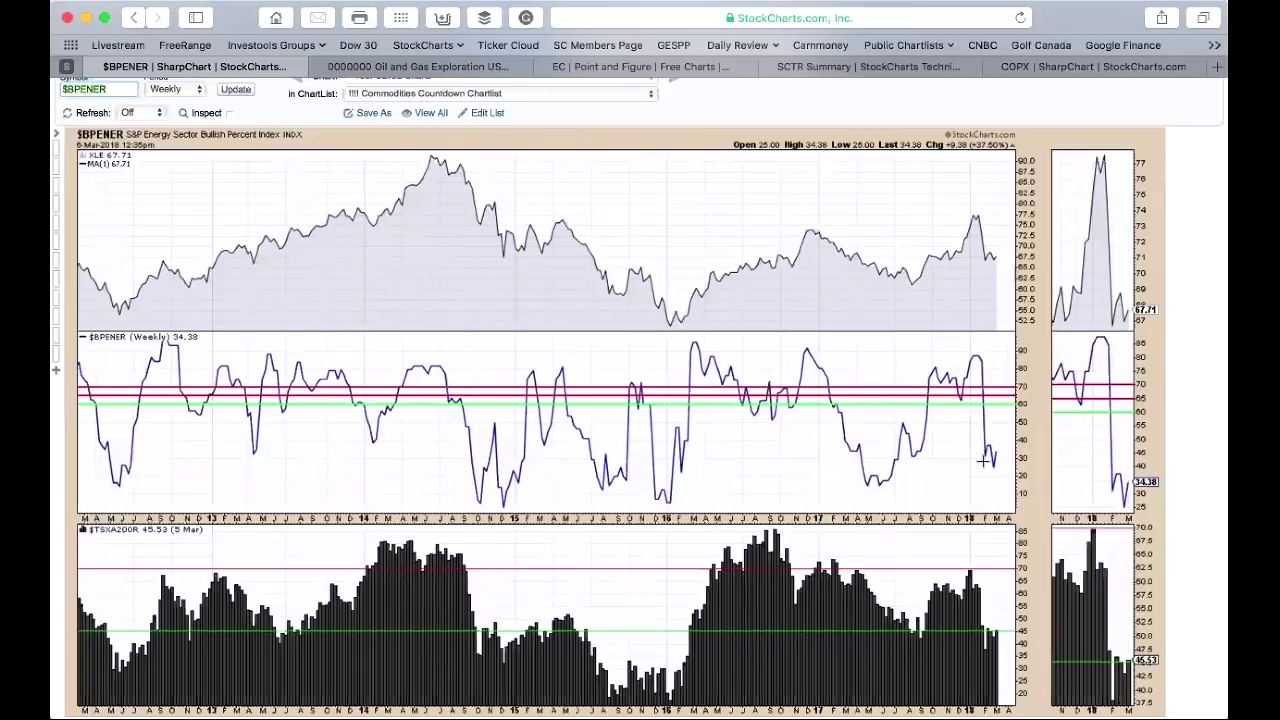
scroll(983, 461, "up", 3)
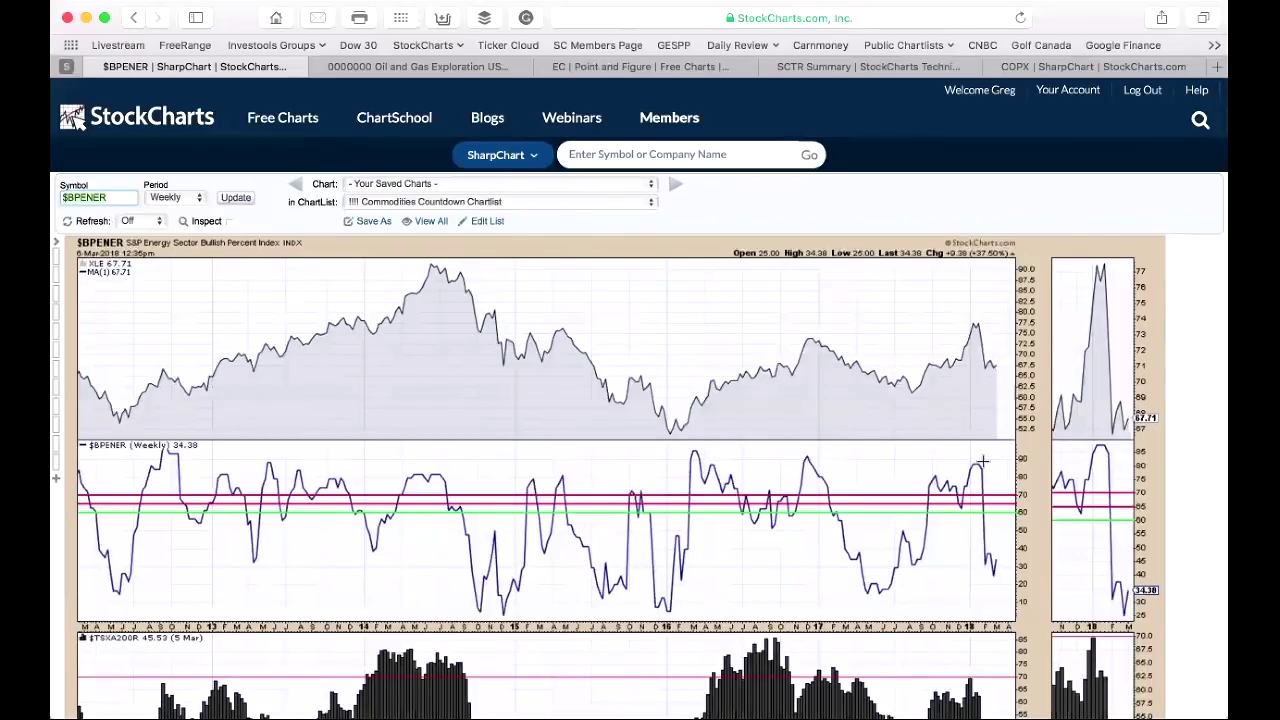
Step: Open the Ticker Cloud page in a new tab, then load and view the daily $USD SharpChart from it
left_click(1217, 66)
left_click(510, 45)
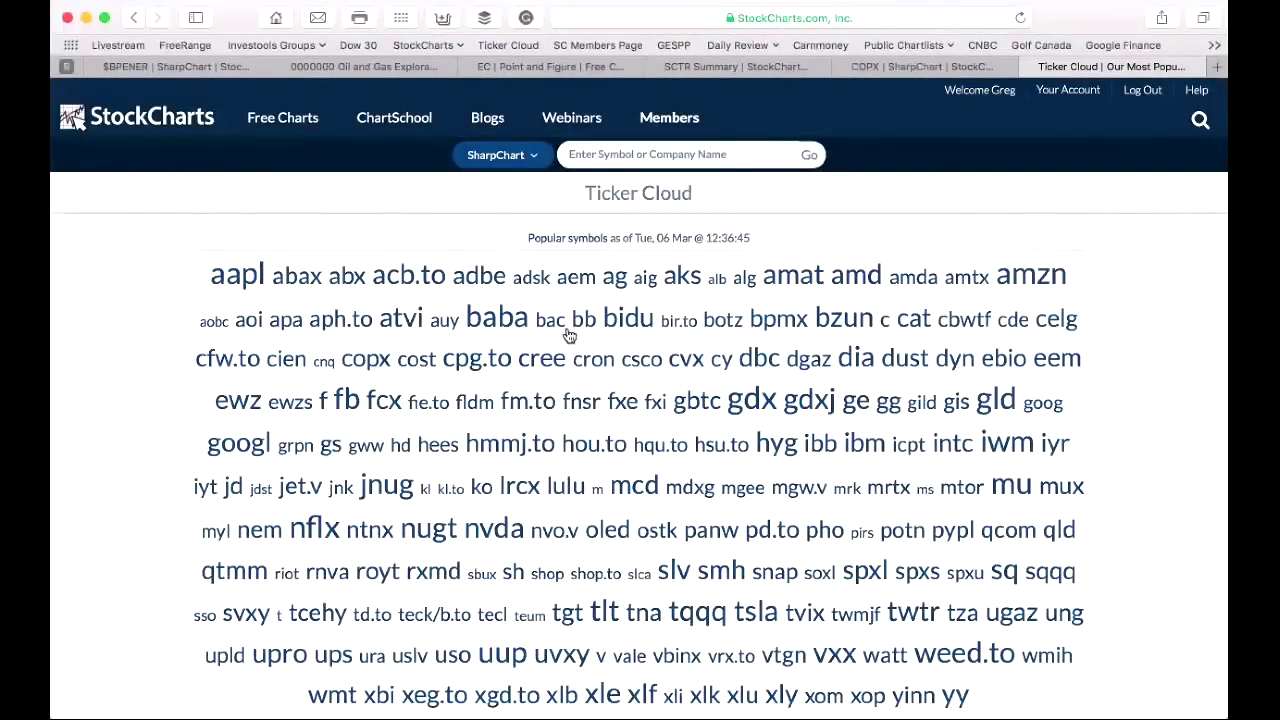
left_click(672, 154)
type("$")
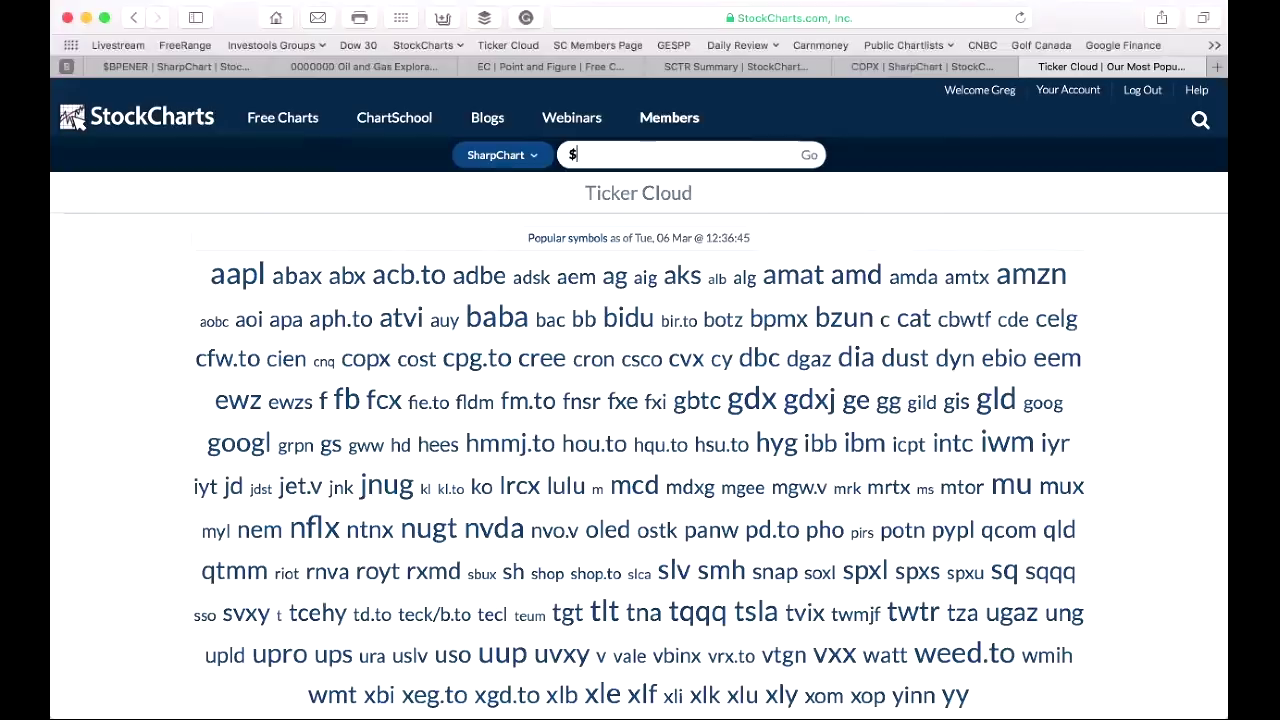
type("USD")
key("Return")
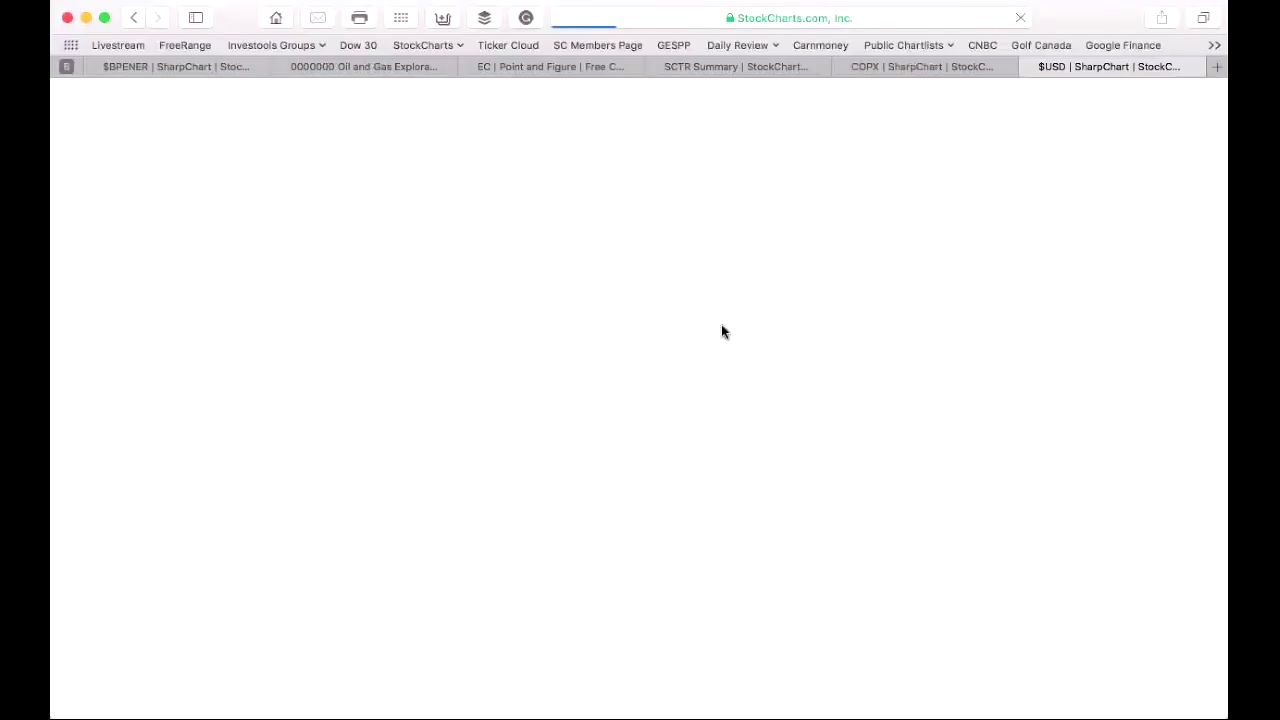
scroll(900, 480, "down", 3)
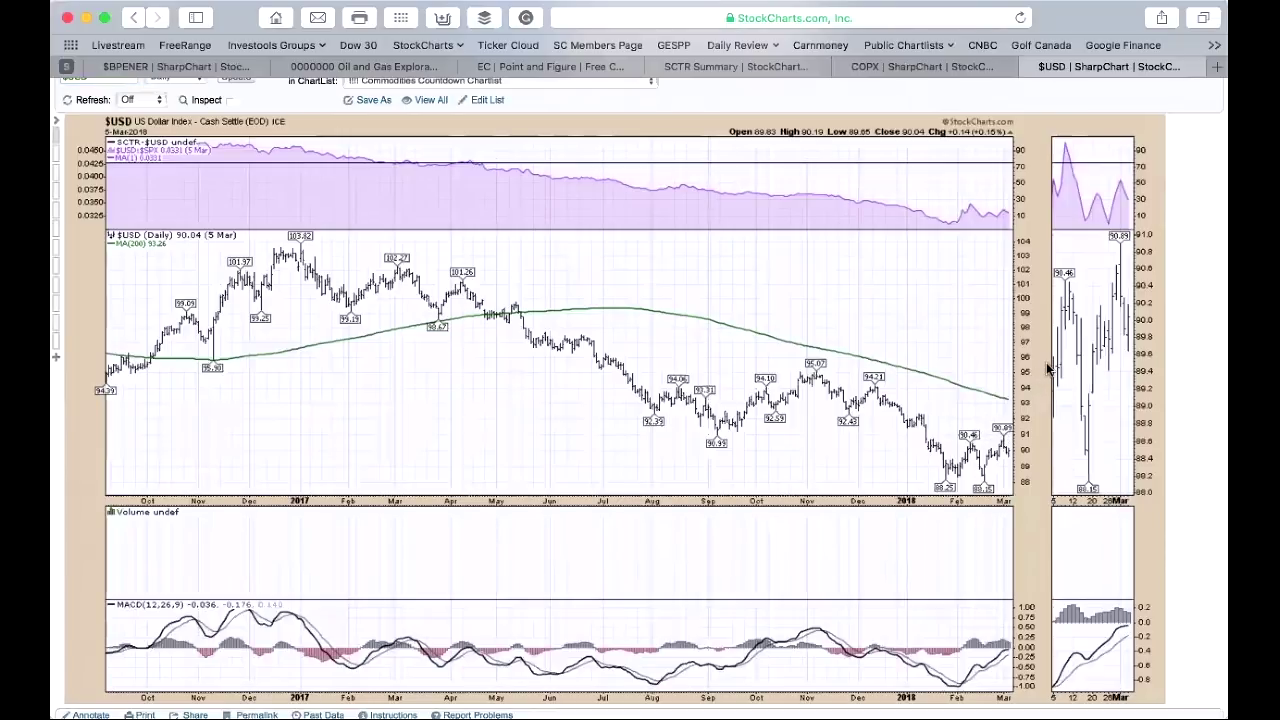
Step: Examine the recent daily $USD price swings up close, from September 2017 through early March 2018
scroll(1048, 370, "up", 5)
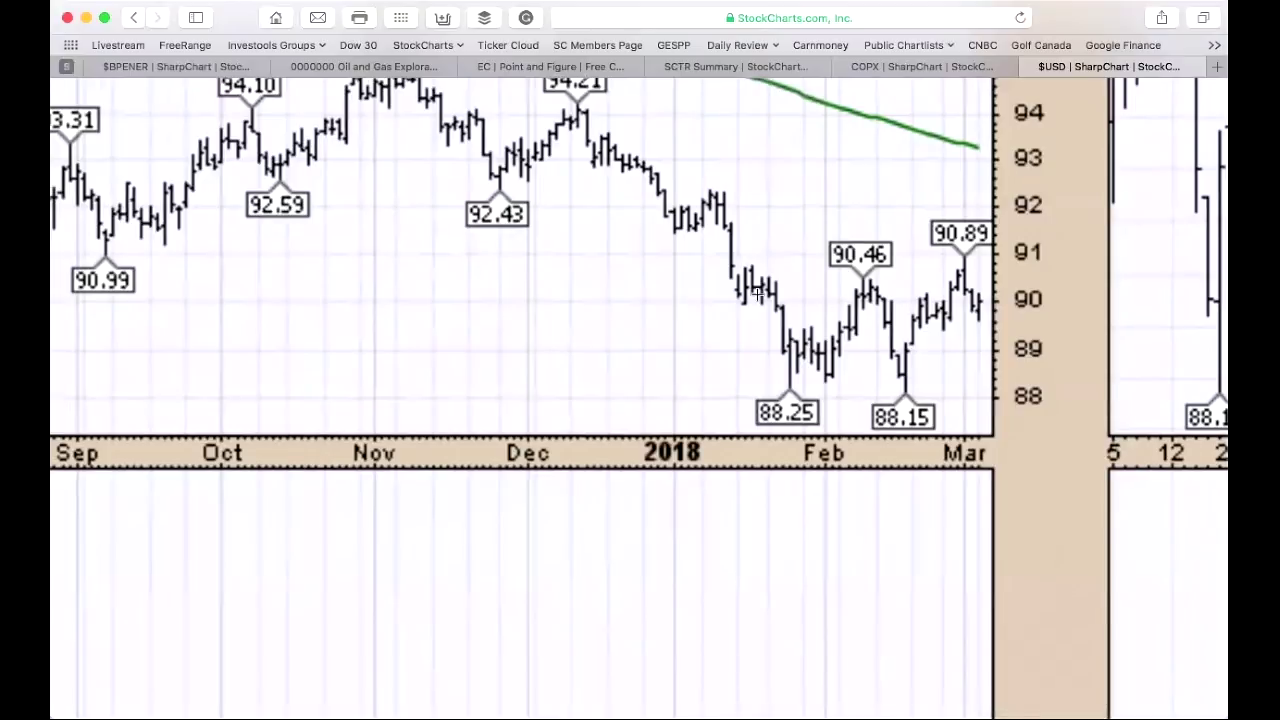
scroll(664, 330, "down", 5)
scroll(664, 330, "down", 3)
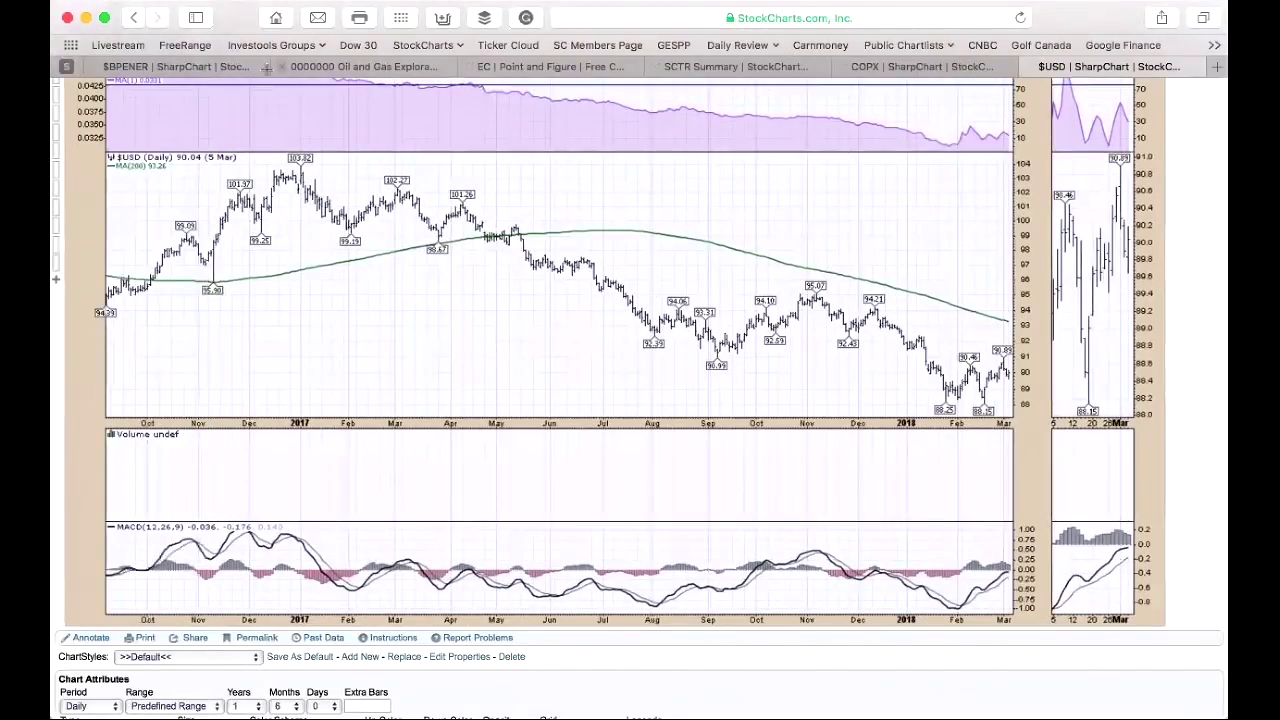
Step: Return to the $BPENER chart and extend its weekly date range back to a 2008-07-22 start, viewing it with the XLE panel
left_click(226, 68)
scroll(680, 388, "down", 4)
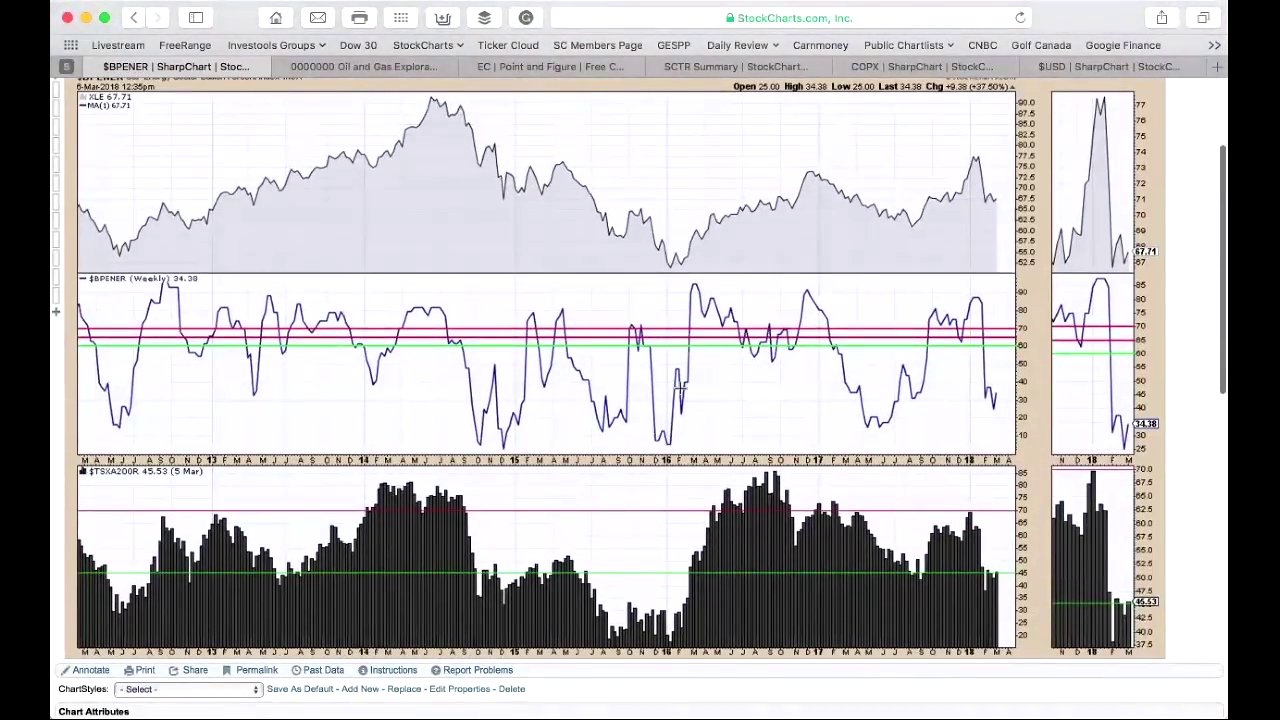
scroll(680, 385, "down", 4)
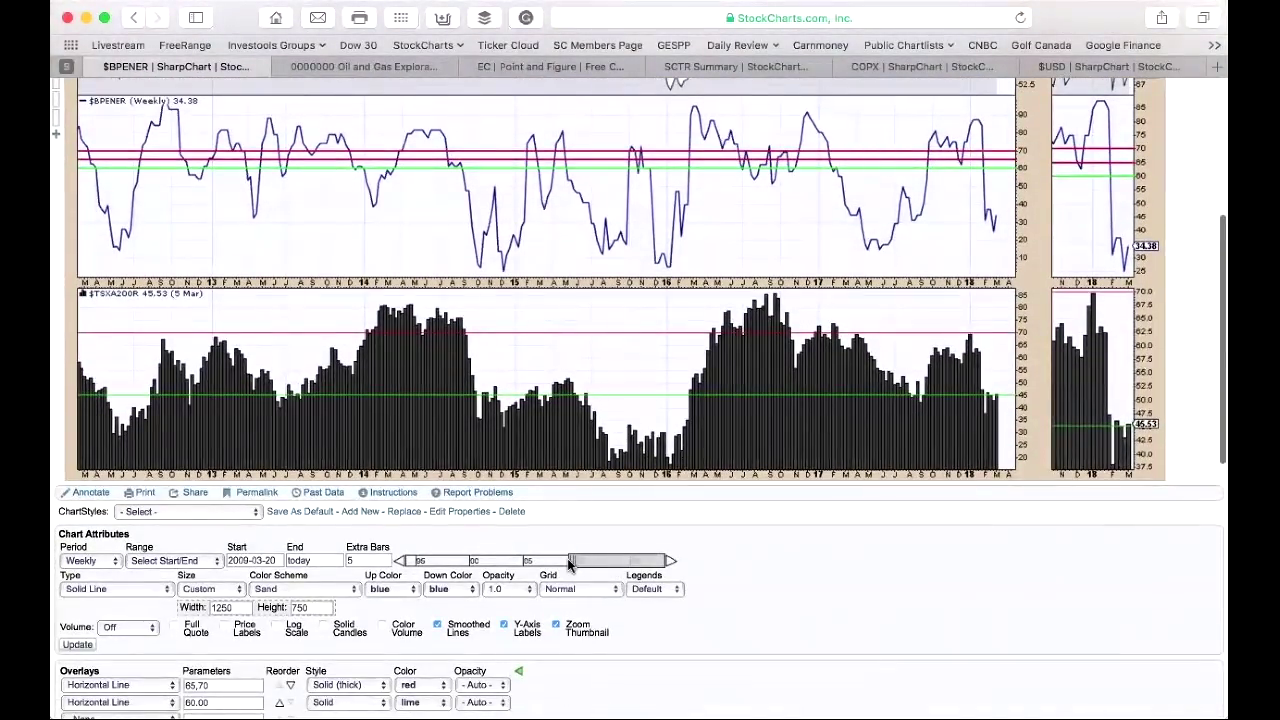
left_click_drag(567, 558, 562, 560)
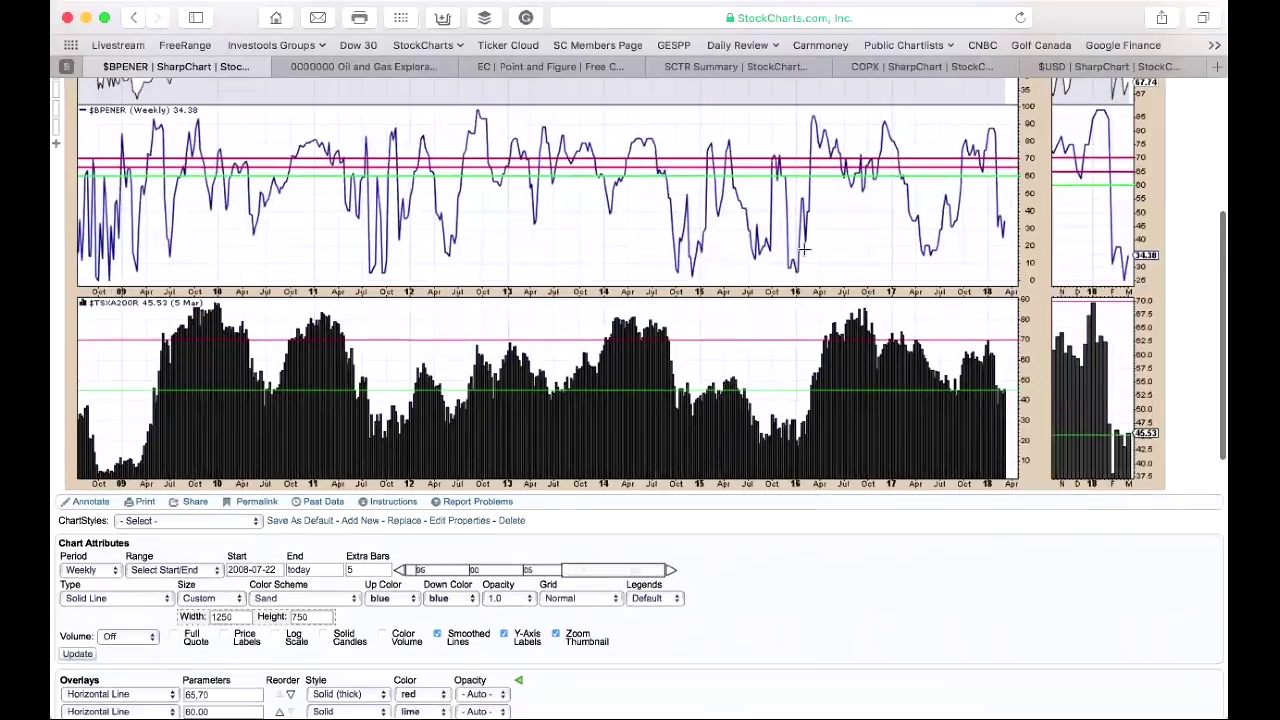
scroll(803, 249, "up", 2)
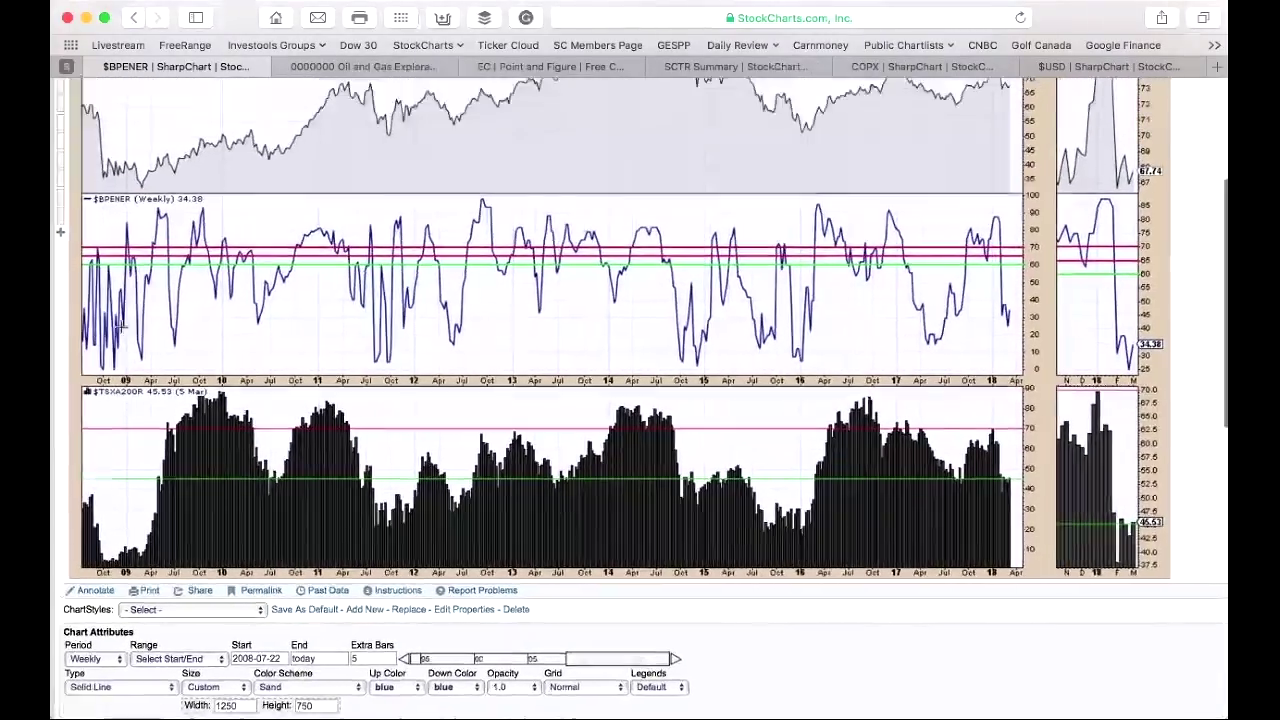
scroll(118, 325, "up", 3)
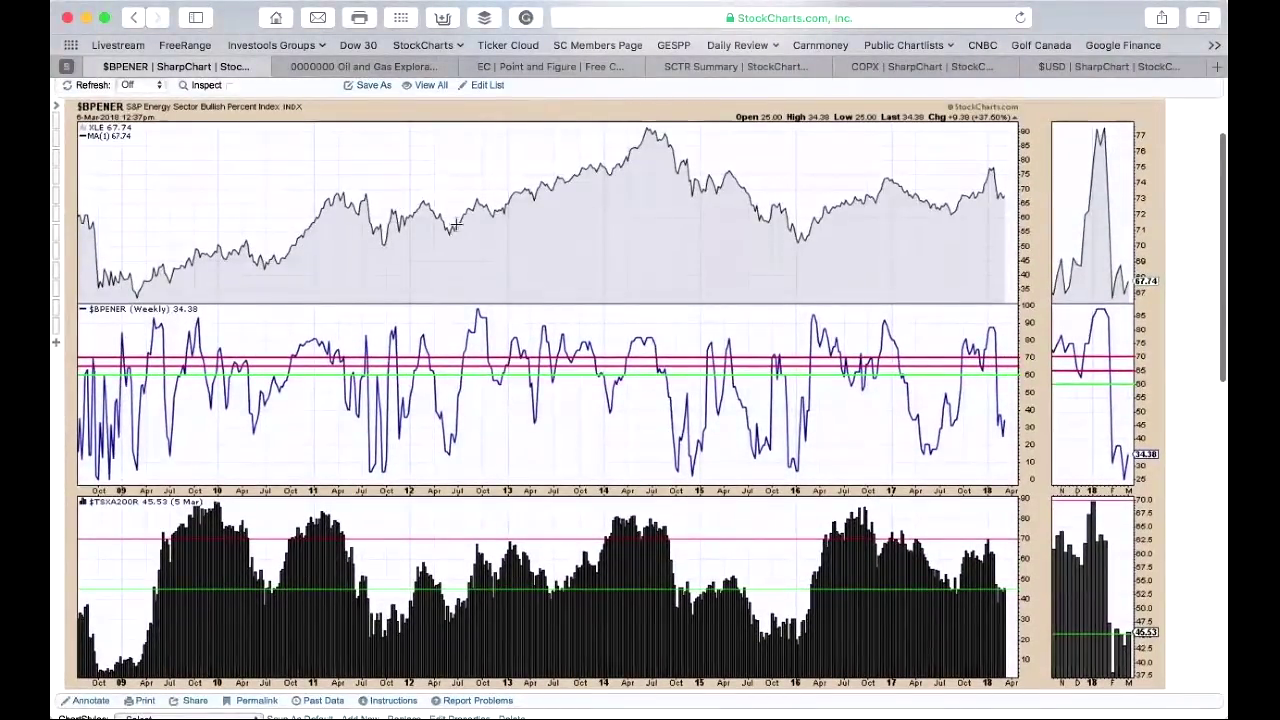
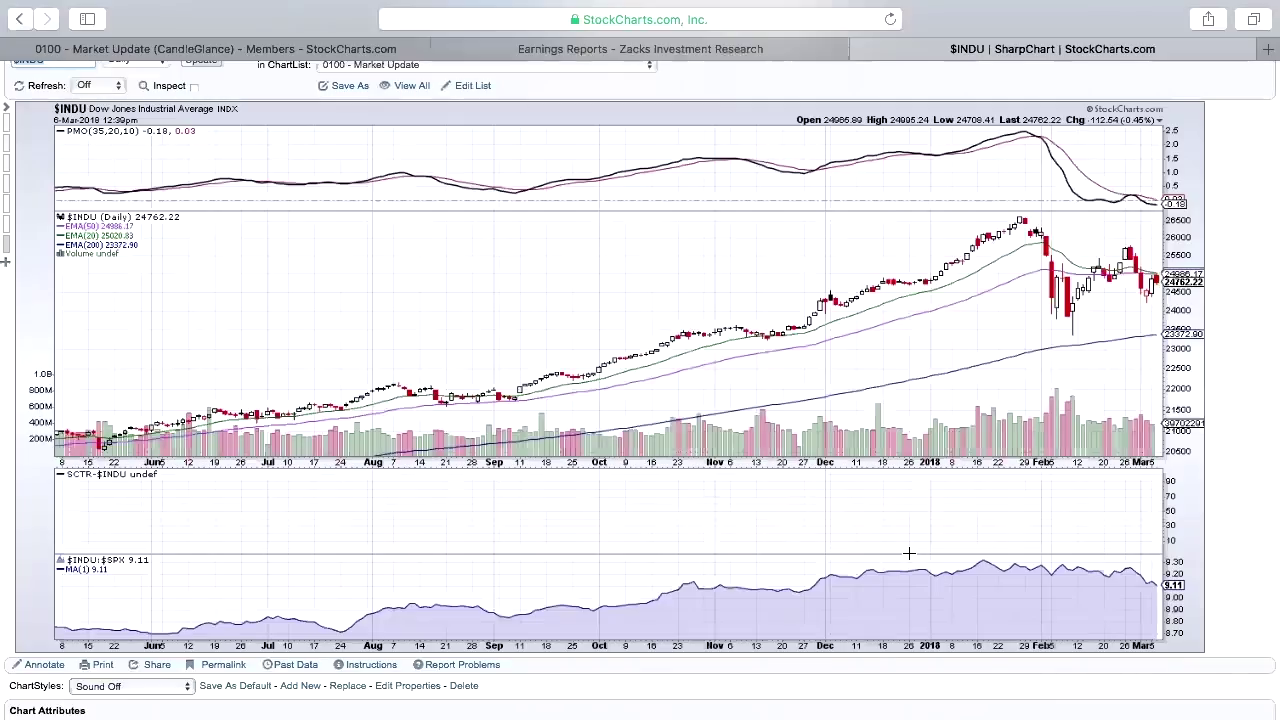
Step: Replace the $INDU chart with the daily AAPL SharpChart by looking up the symbol
scroll(665, 167, "up", 2)
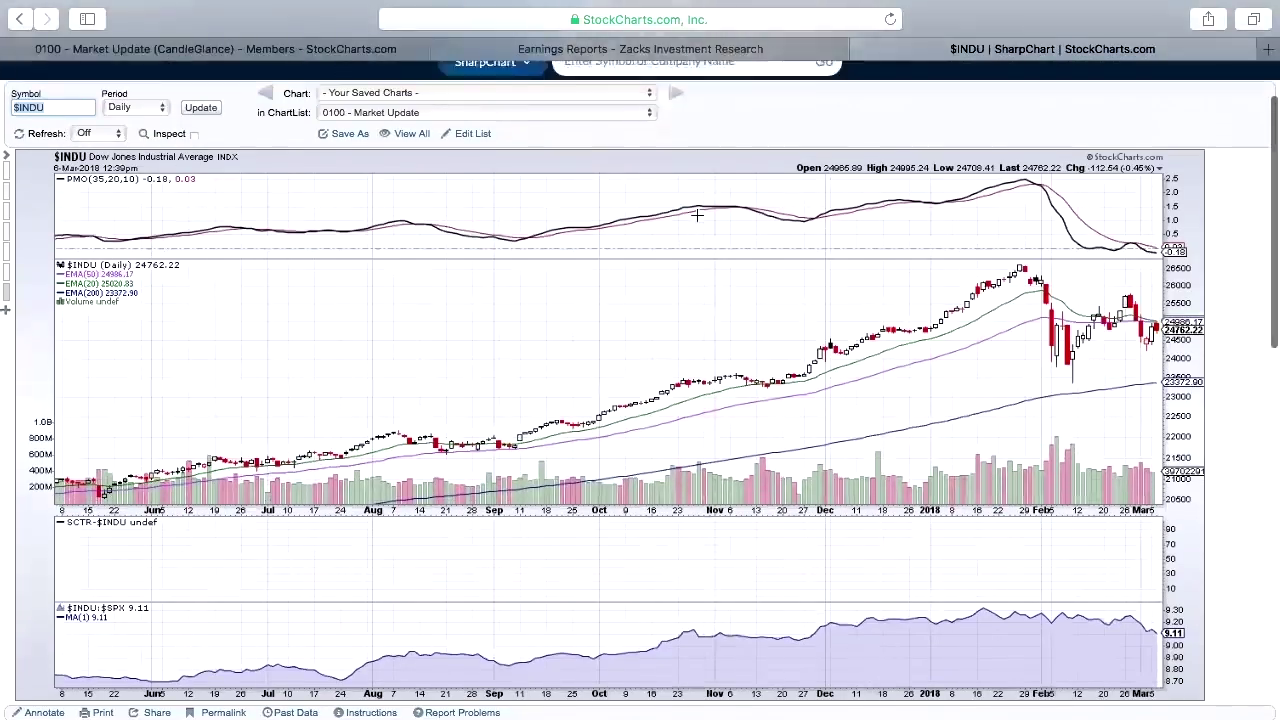
scroll(650, 130, "up", 1)
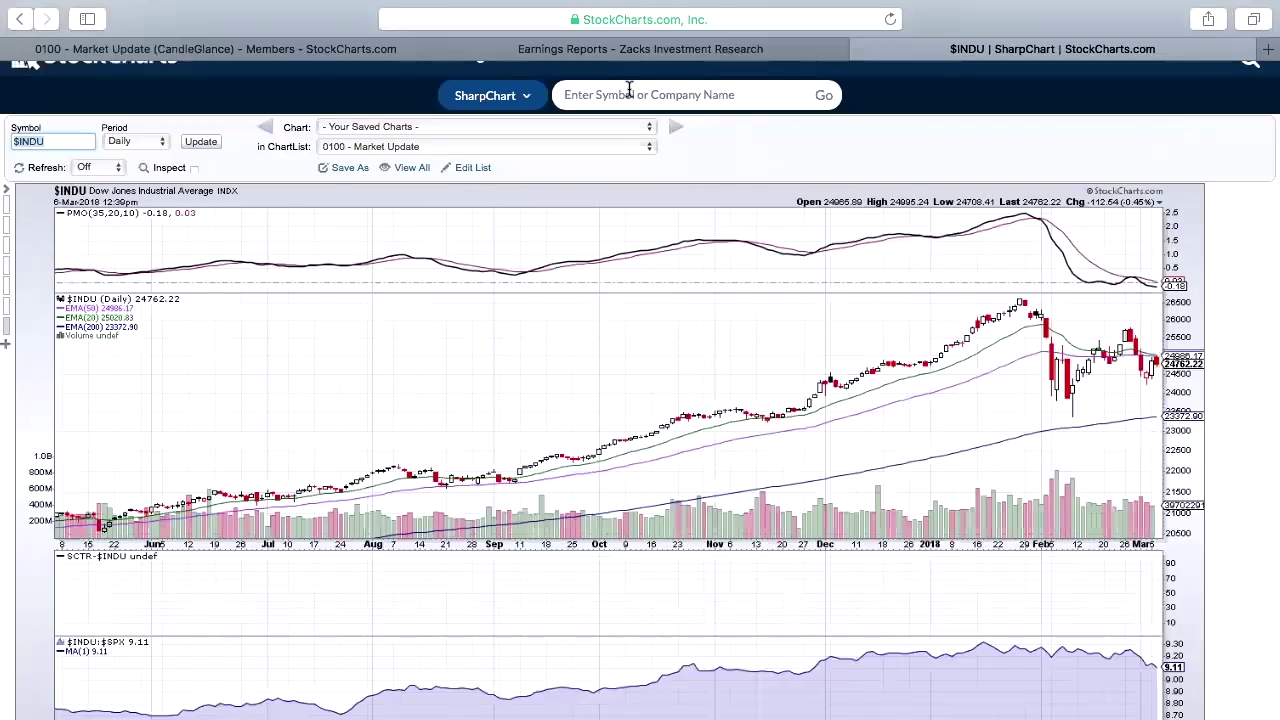
type("$I")
key("BackSpace")
key("BackSpace")
type("aapl")
key("Return")
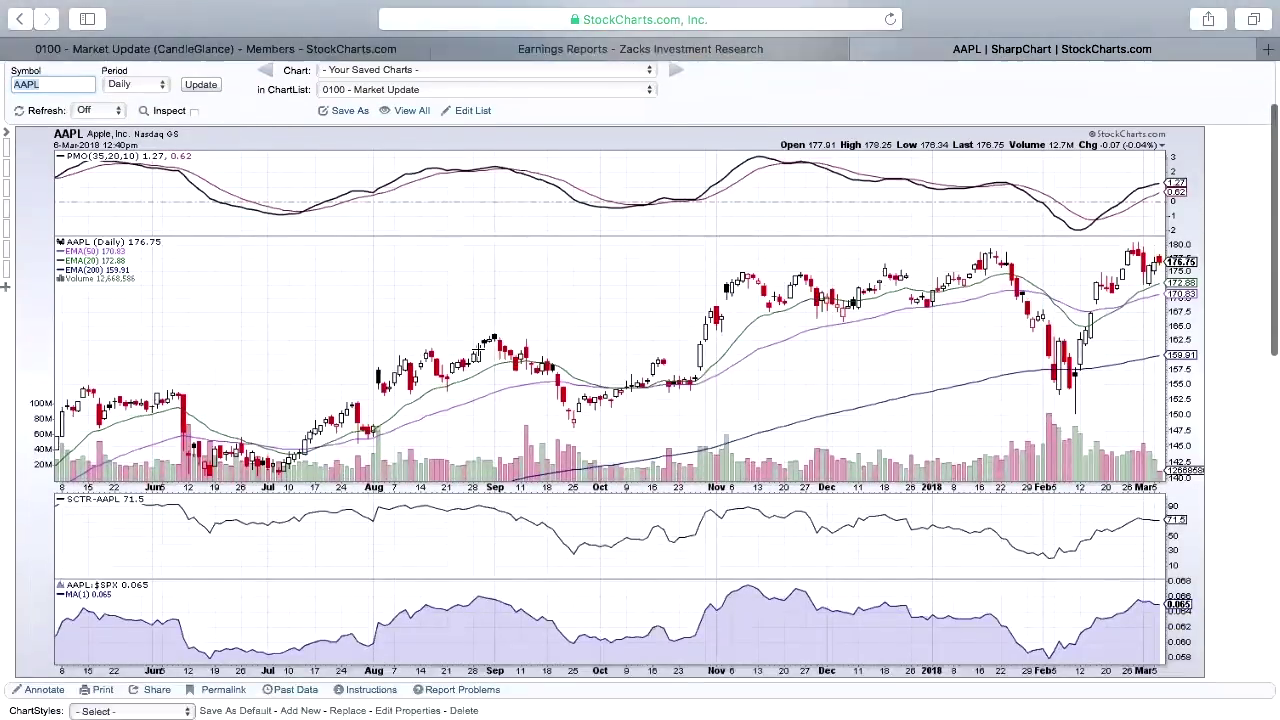
Step: Examine AAPL's daily price against its 20, 50 and 200 EMAs, along with the PMO, SCTR and AAPL:$SPX panels
scroll(478, 348, "down", 2)
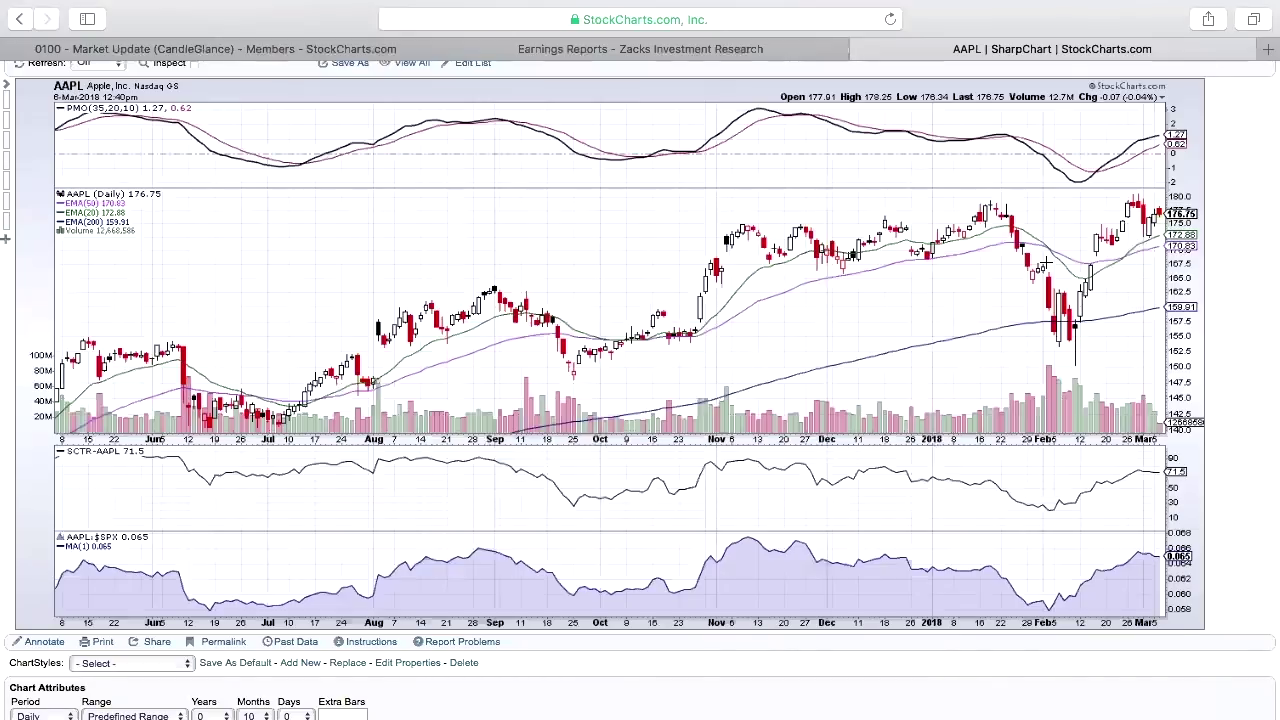
scroll(1045, 263, "down", 1)
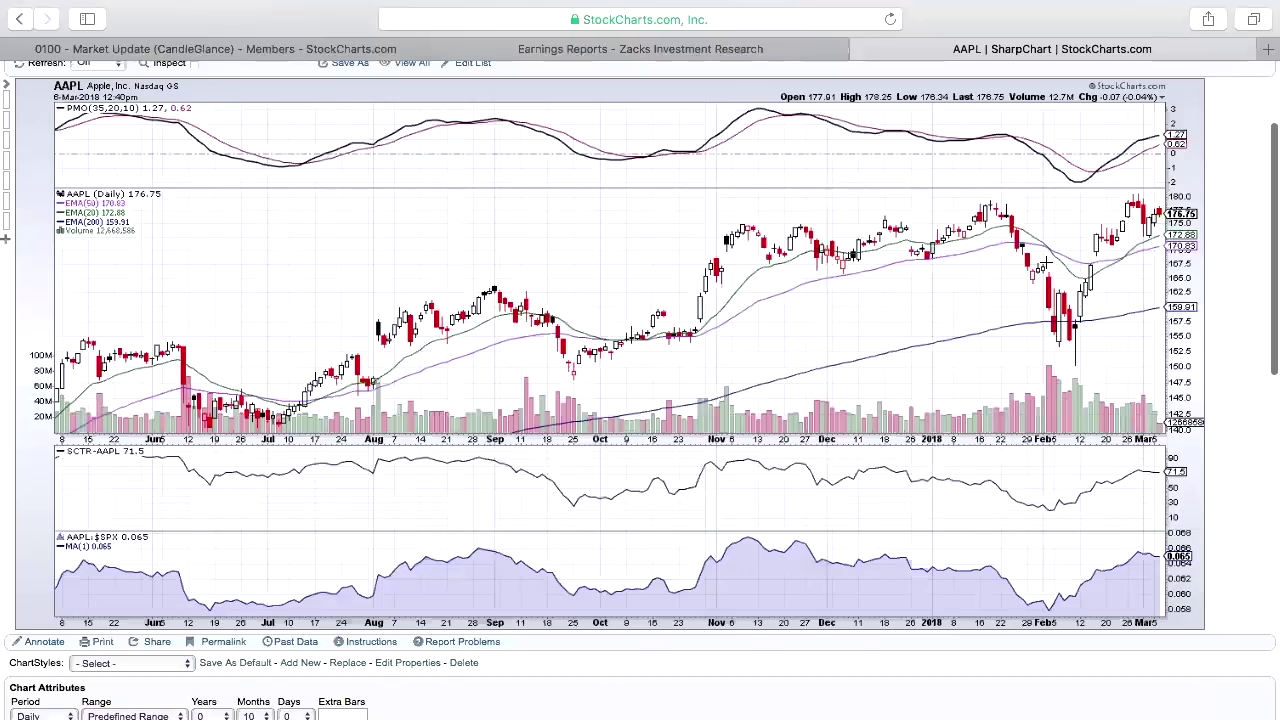
scroll(1045, 263, "down", 1)
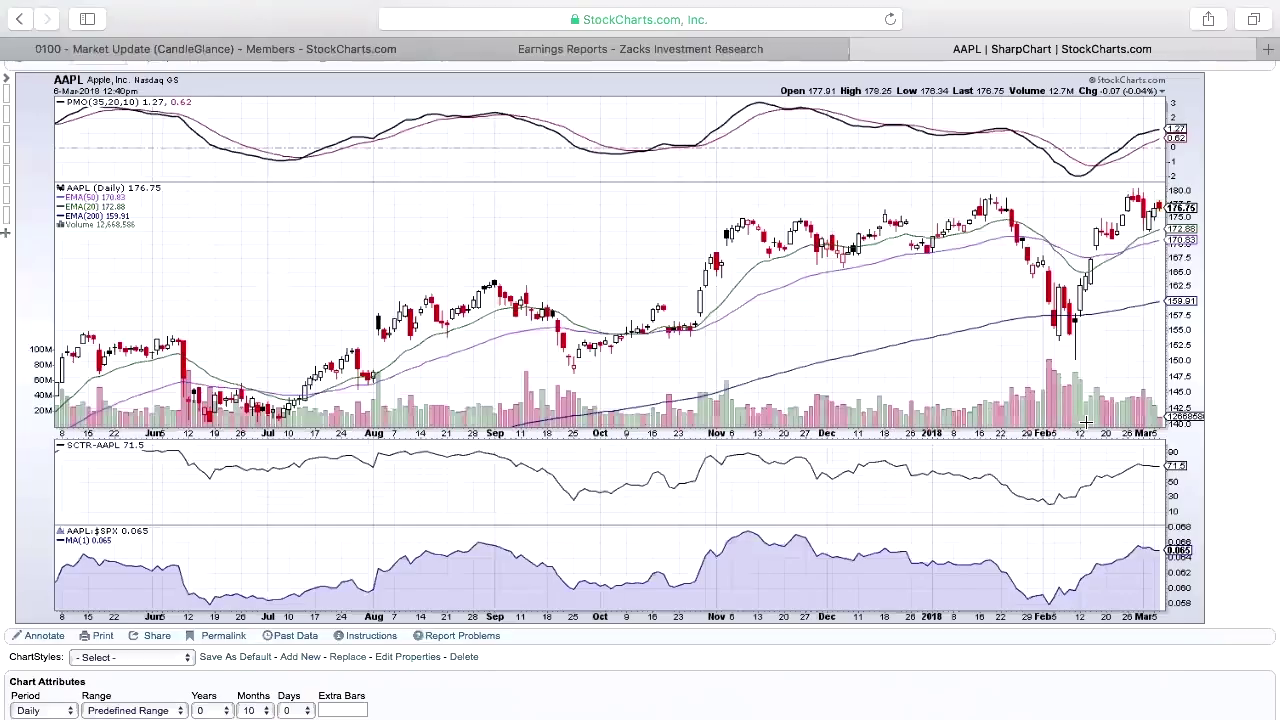
scroll(1085, 423, "up", 2)
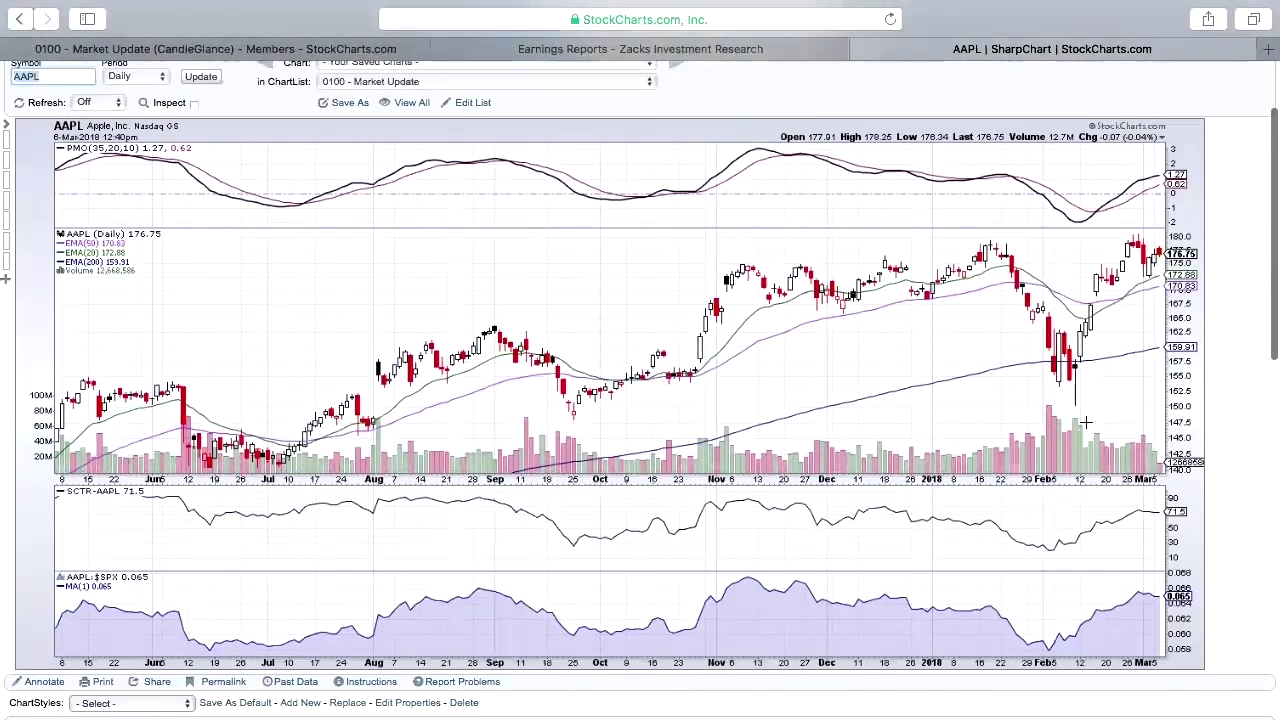
scroll(1085, 423, "up", 1)
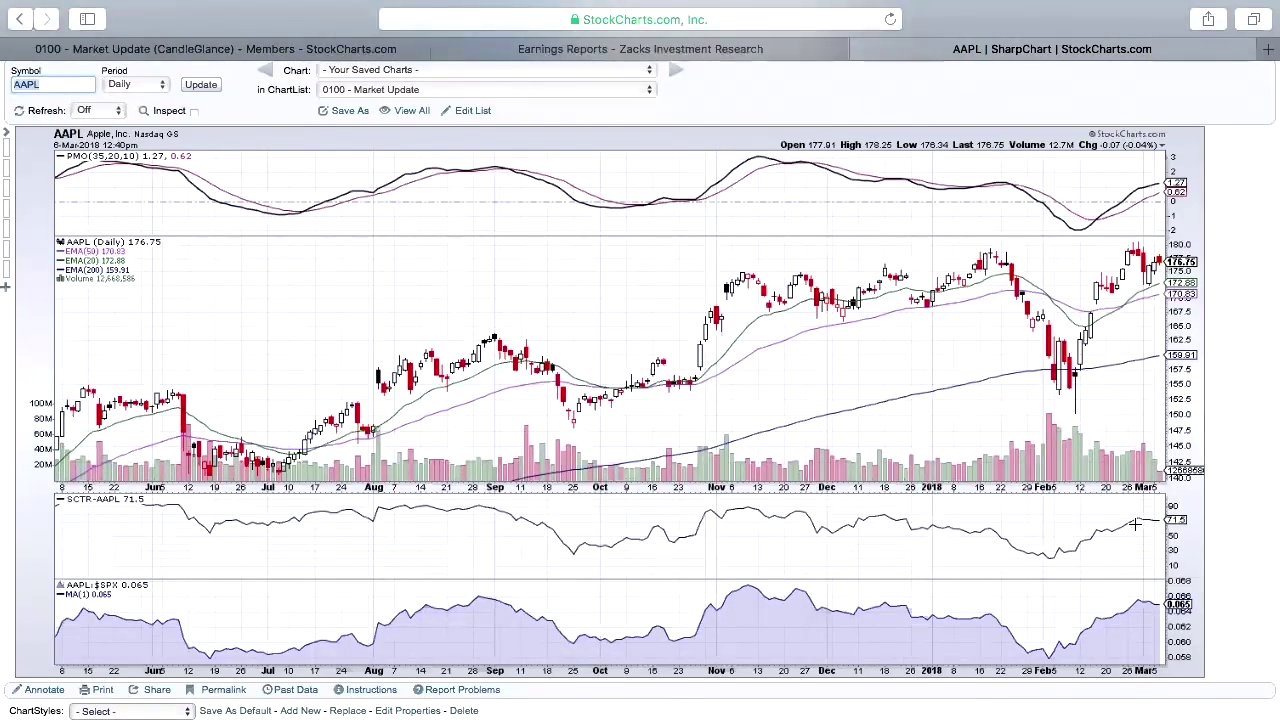
scroll(1051, 380, "up", 1)
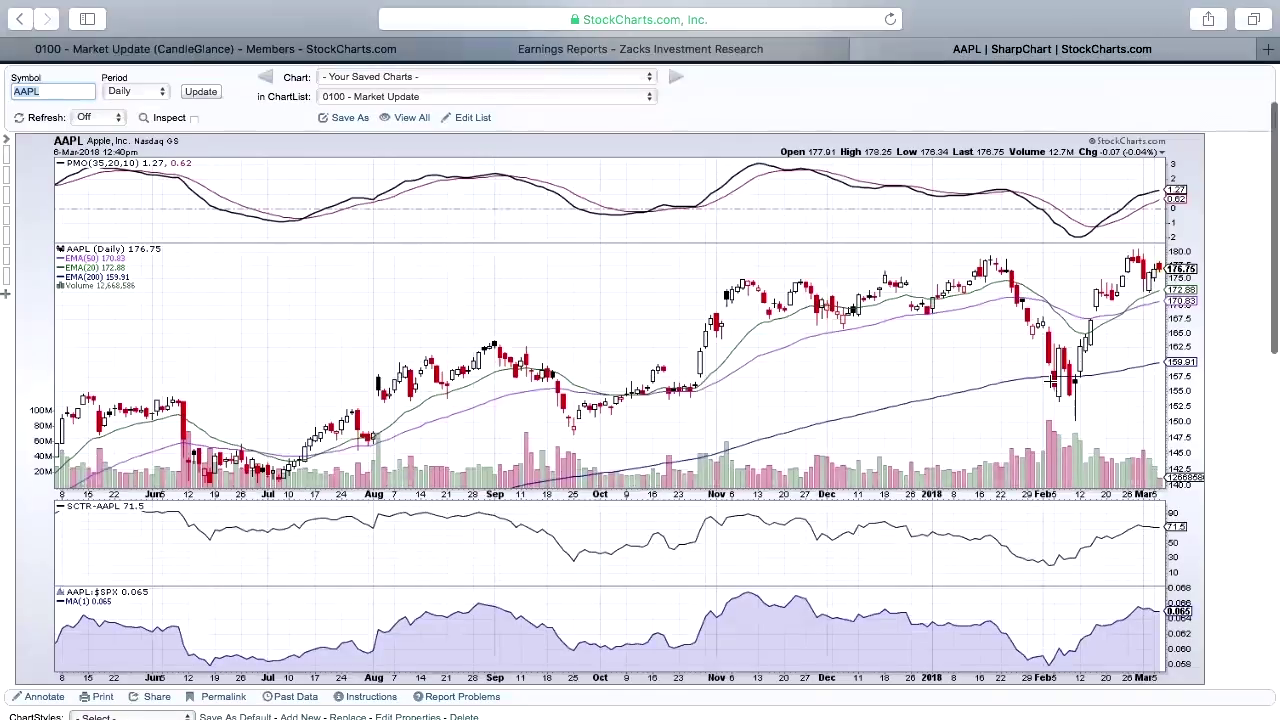
Step: Load the daily SPY SharpChart, apply the Sound Off chart style, and view its price, PMO and SCTR panels
scroll(1052, 380, "up", 5)
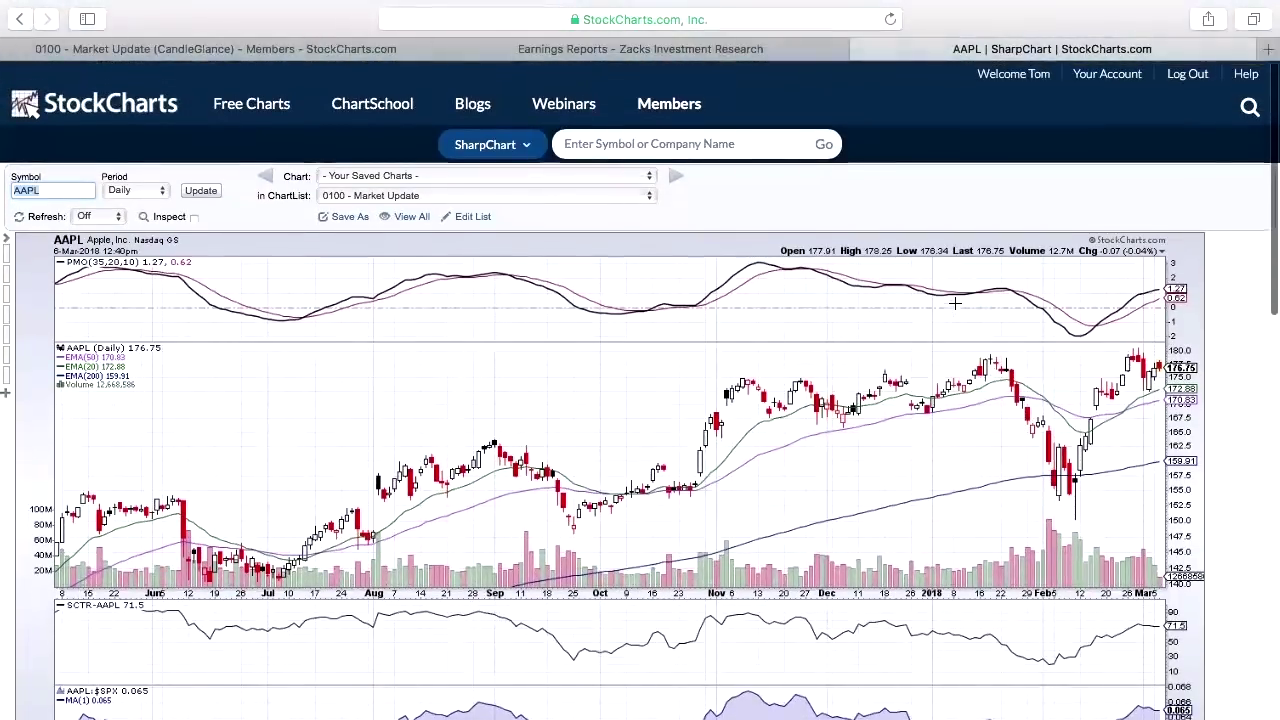
left_click(786, 138)
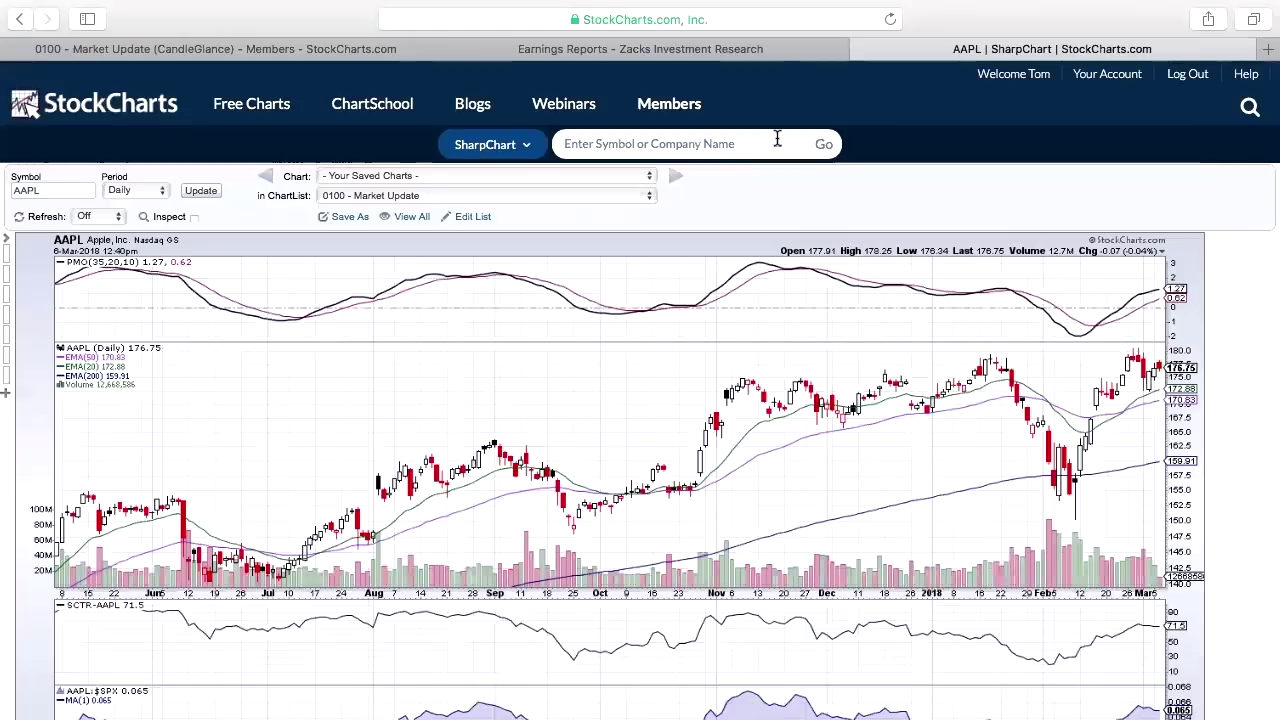
type("spy")
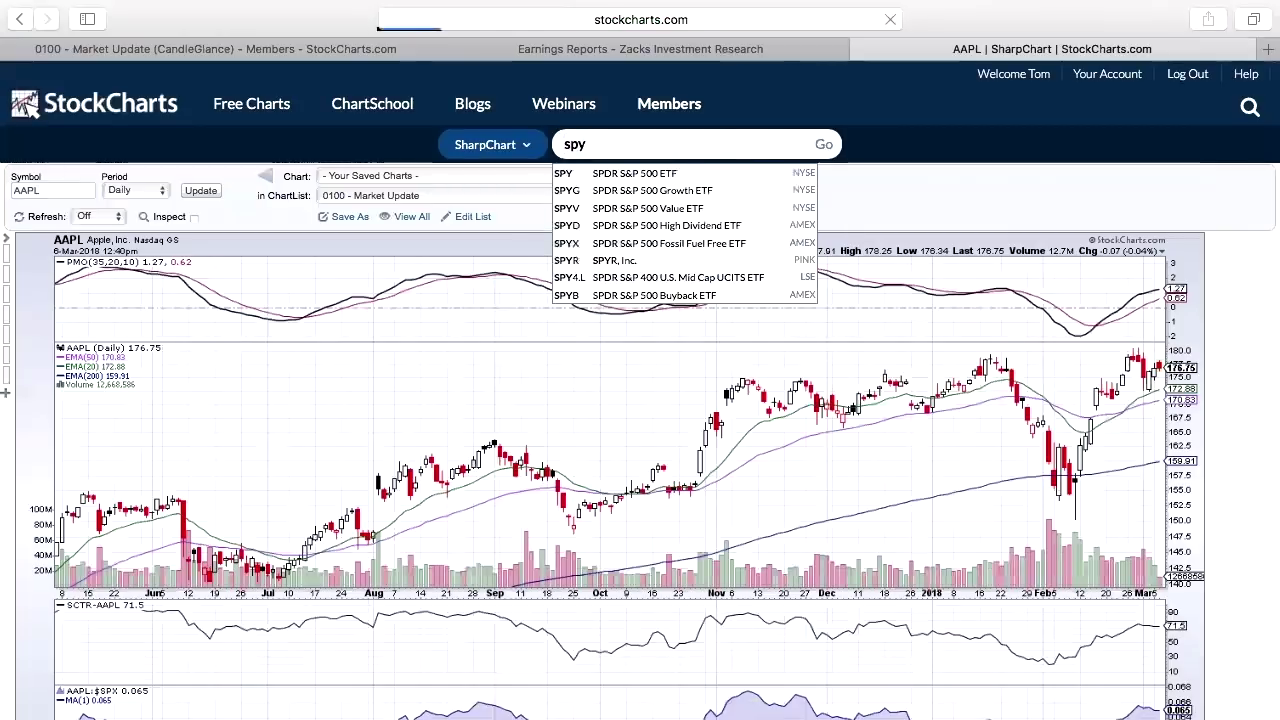
key("Return")
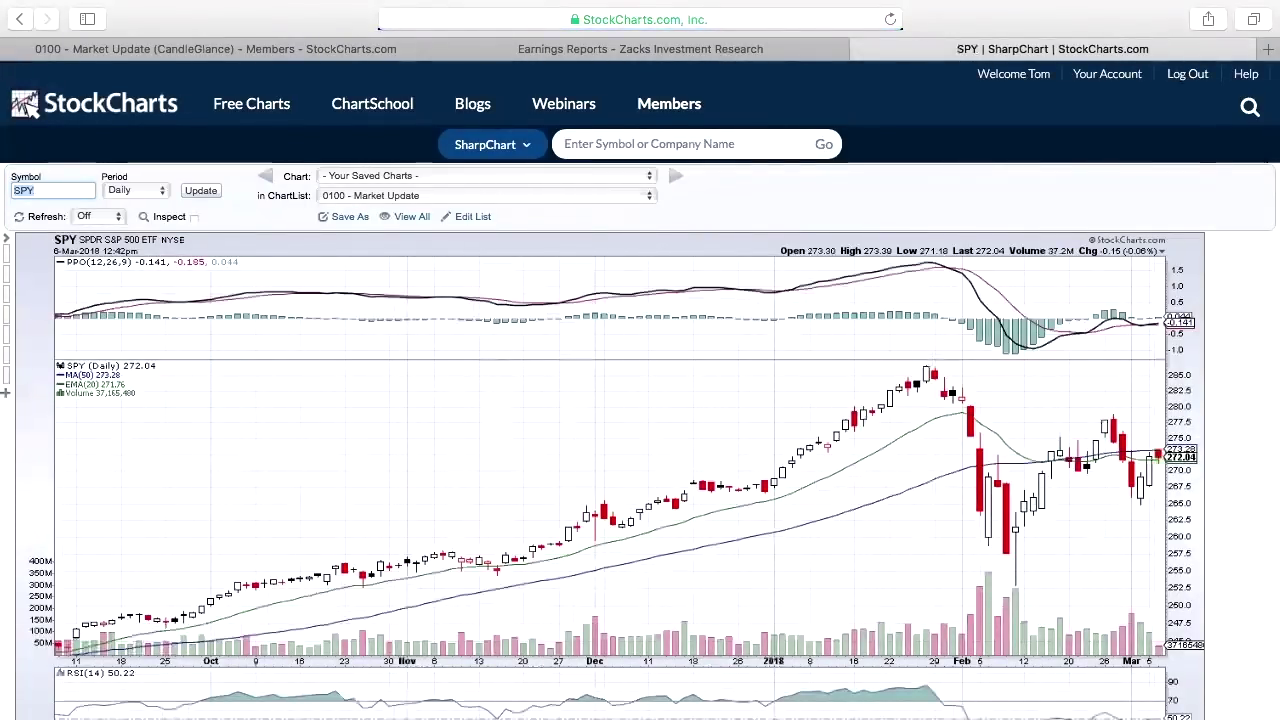
scroll(897, 354, "down", 2)
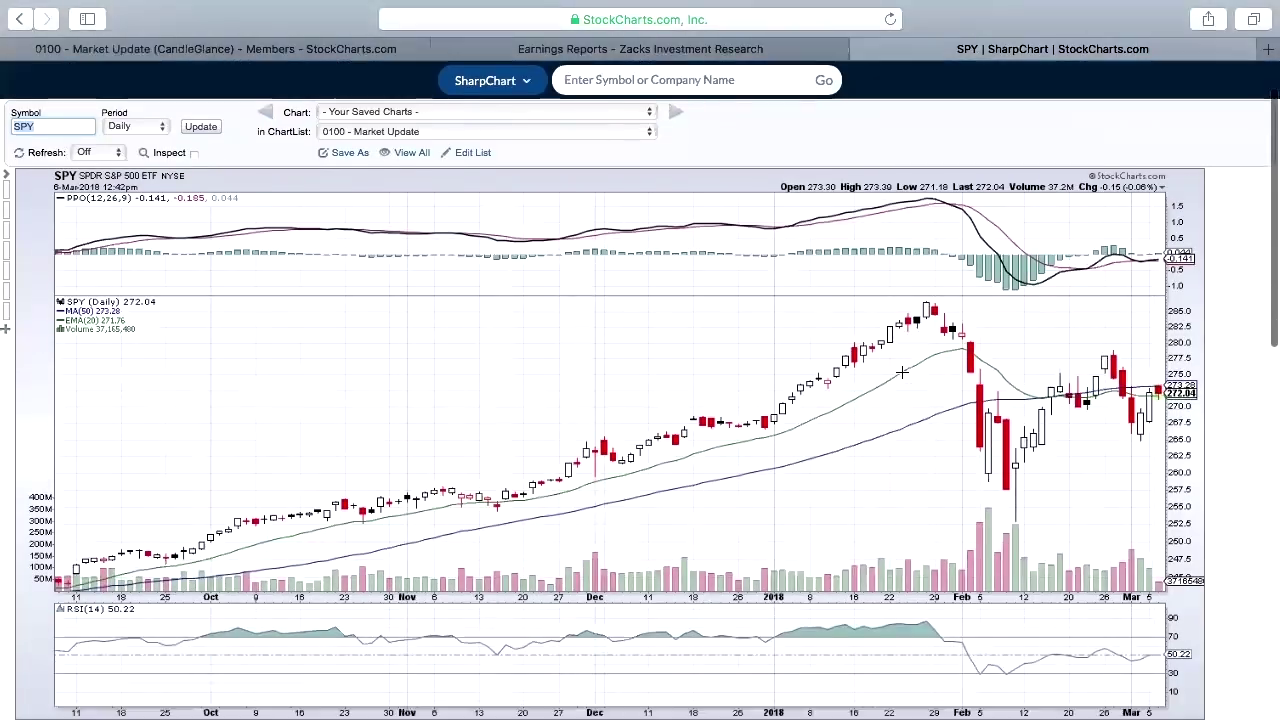
scroll(902, 372, "down", 1)
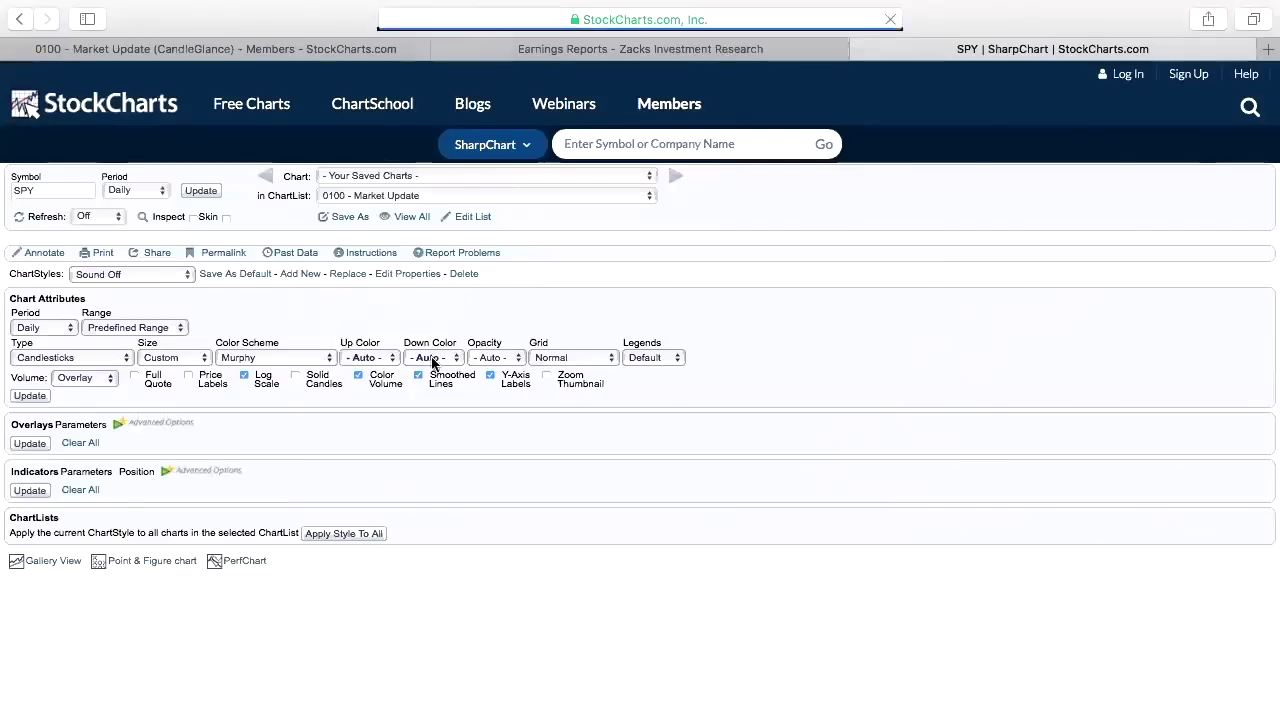
scroll(432, 357, "down", 3)
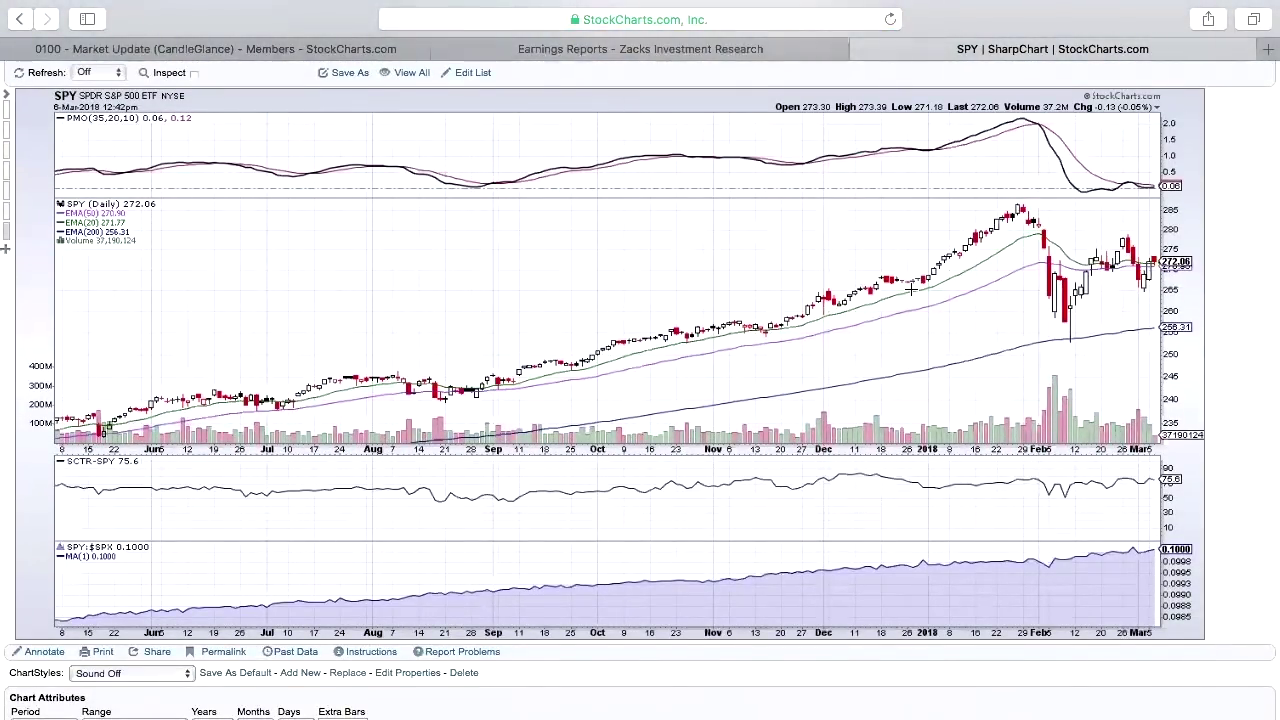
scroll(911, 289, "down", 1)
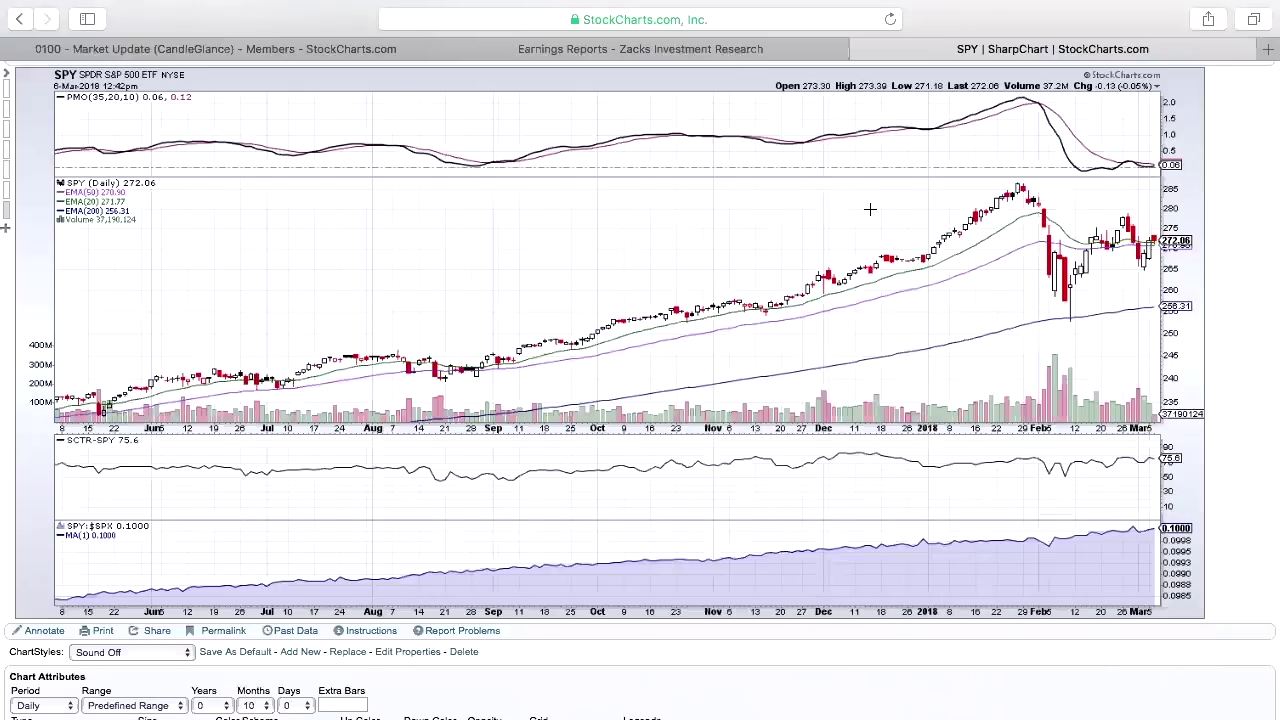
Step: Start a new symbol lookup from the SPY chart page
scroll(841, 193, "up", 3)
left_click(747, 145)
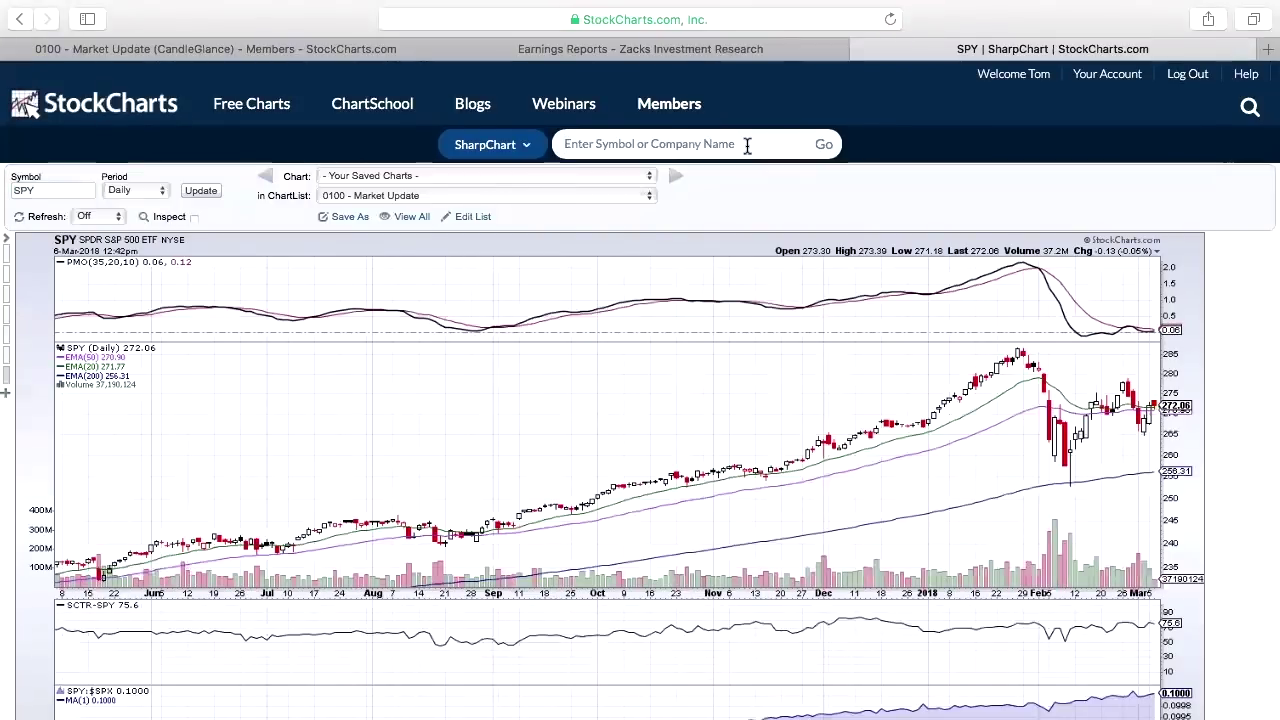
Step: Chart IWM and review its price action, PMO, SCTR and relative strength against $SPX
type("iwm")
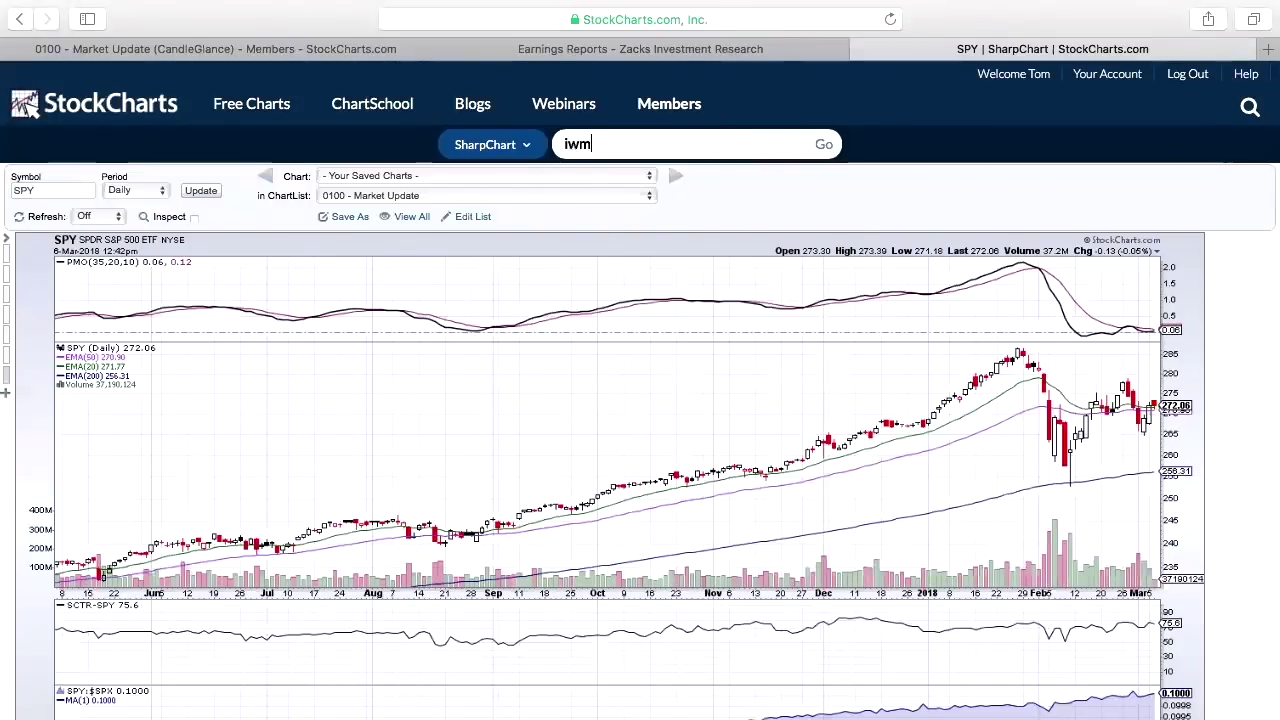
key("Return")
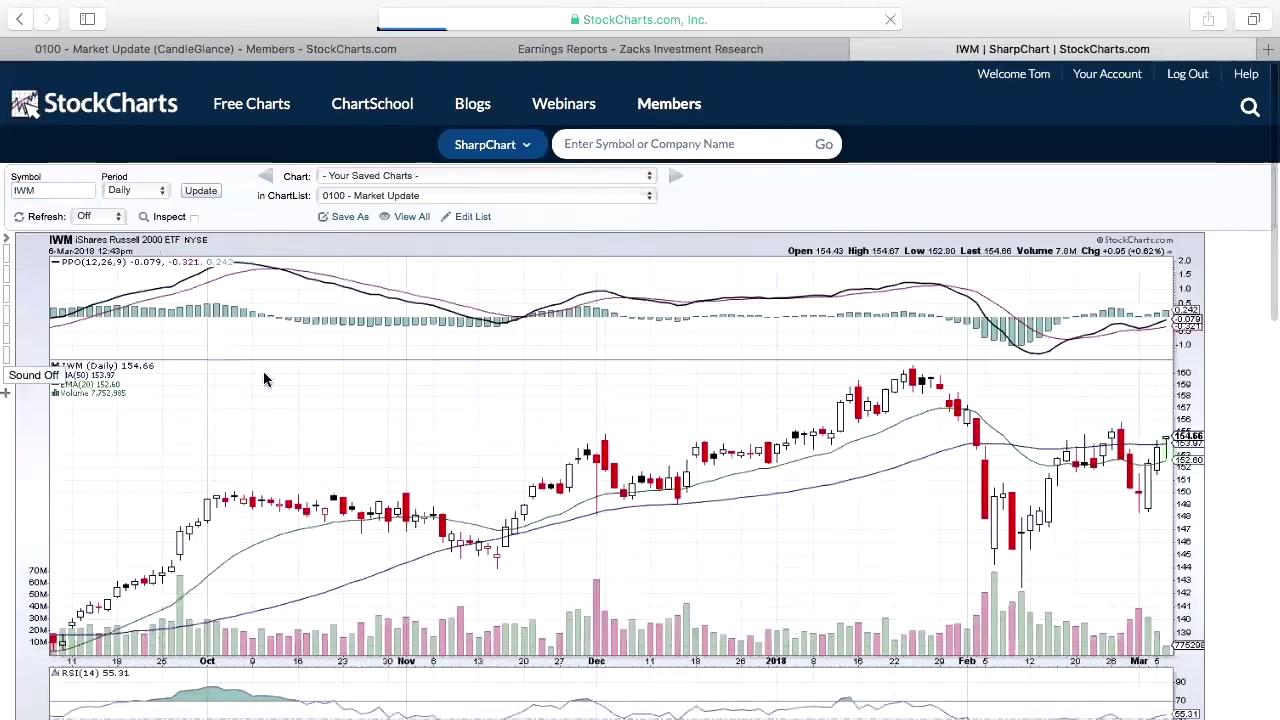
scroll(309, 417, "down", 3)
scroll(310, 380, "down", 1)
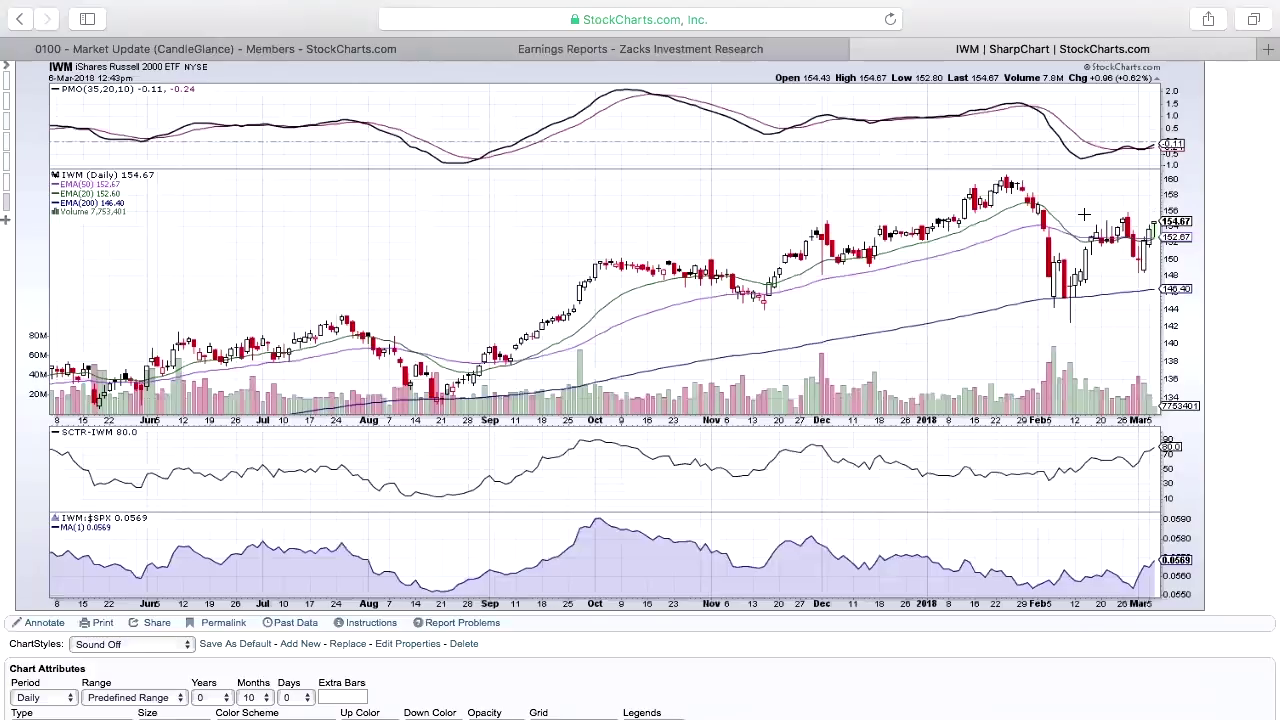
scroll(977, 217, "up", 2)
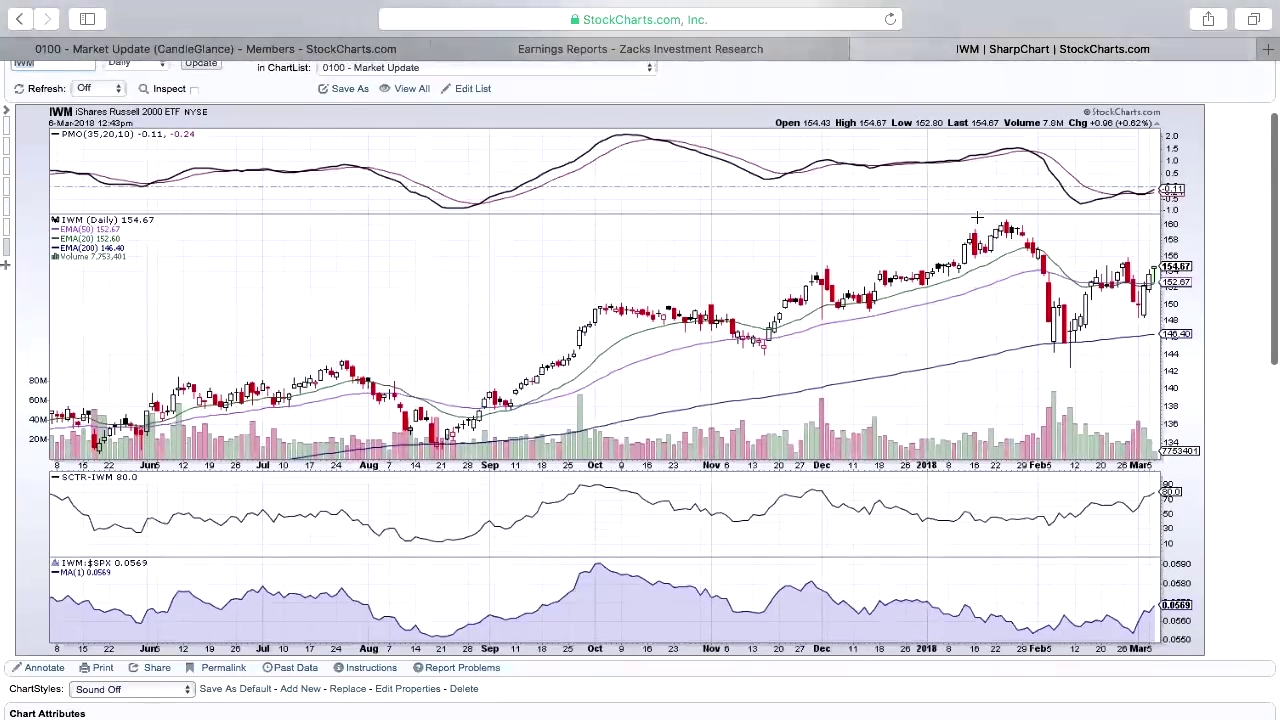
scroll(977, 217, "down", 2)
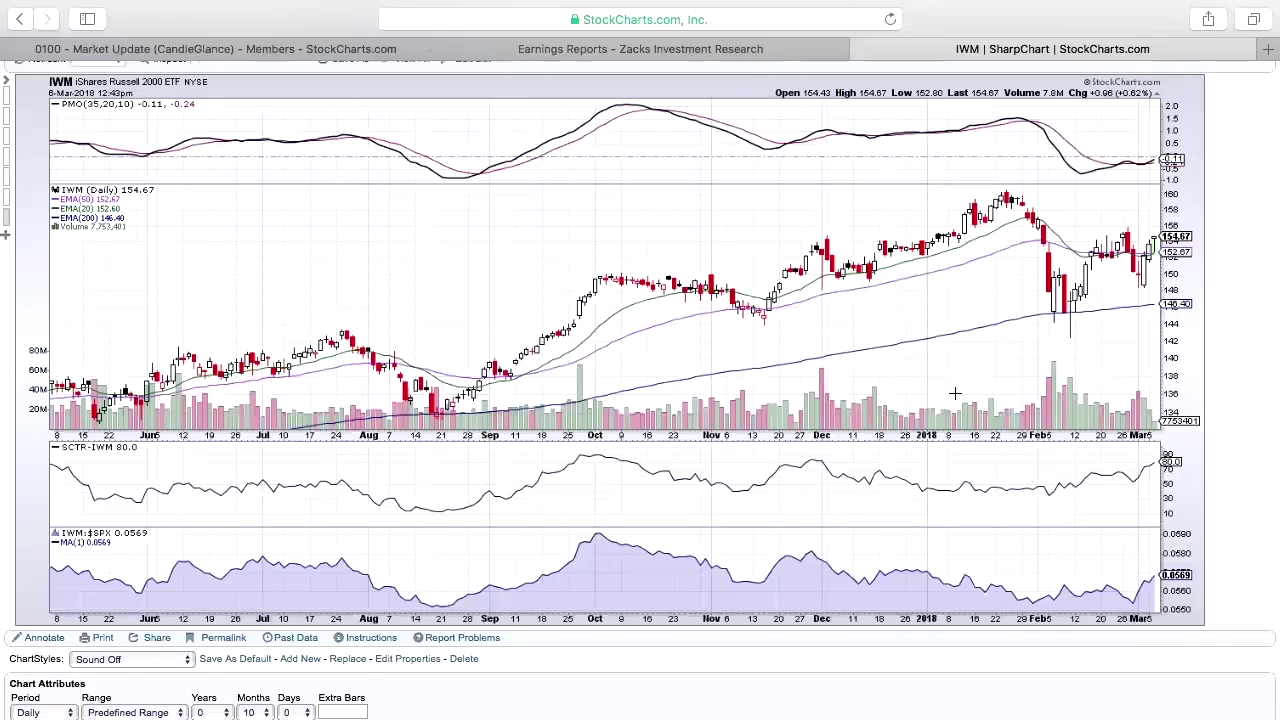
Step: Change the chart symbol to SNAP and review its daily chart with the indicator panels
scroll(916, 366, "up", 1)
scroll(916, 366, "up", 3)
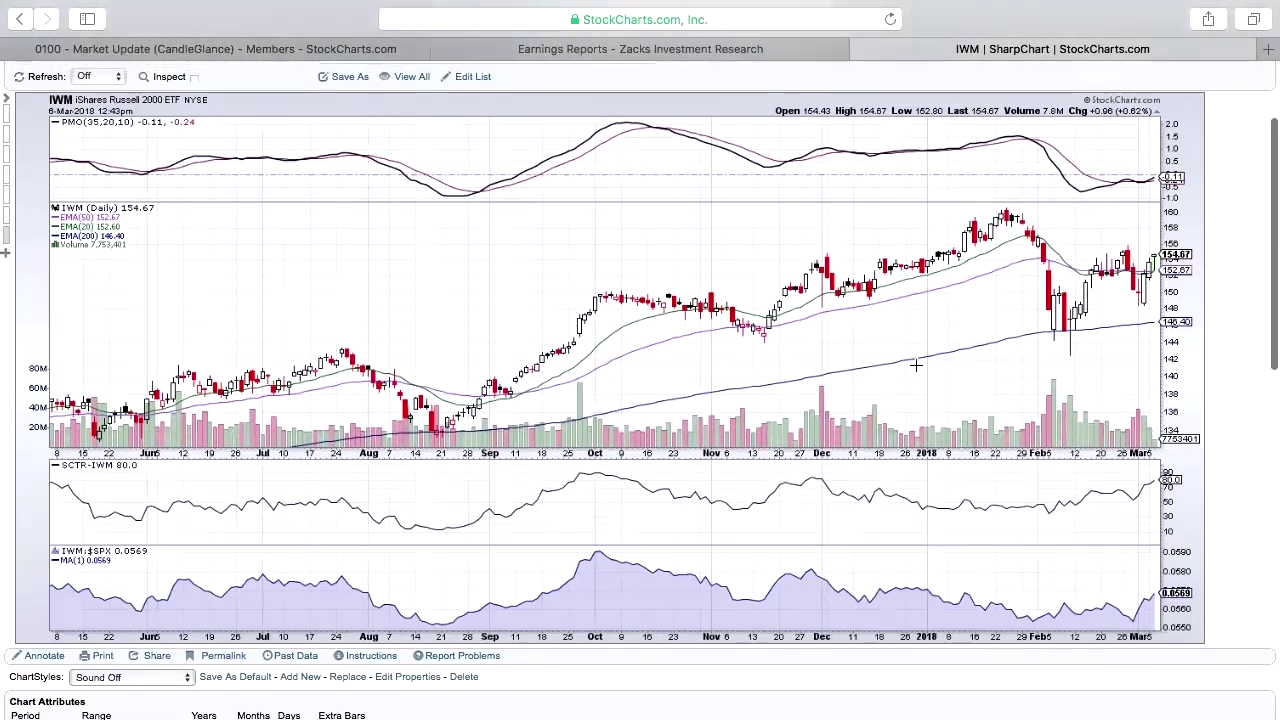
scroll(916, 366, "up", 1)
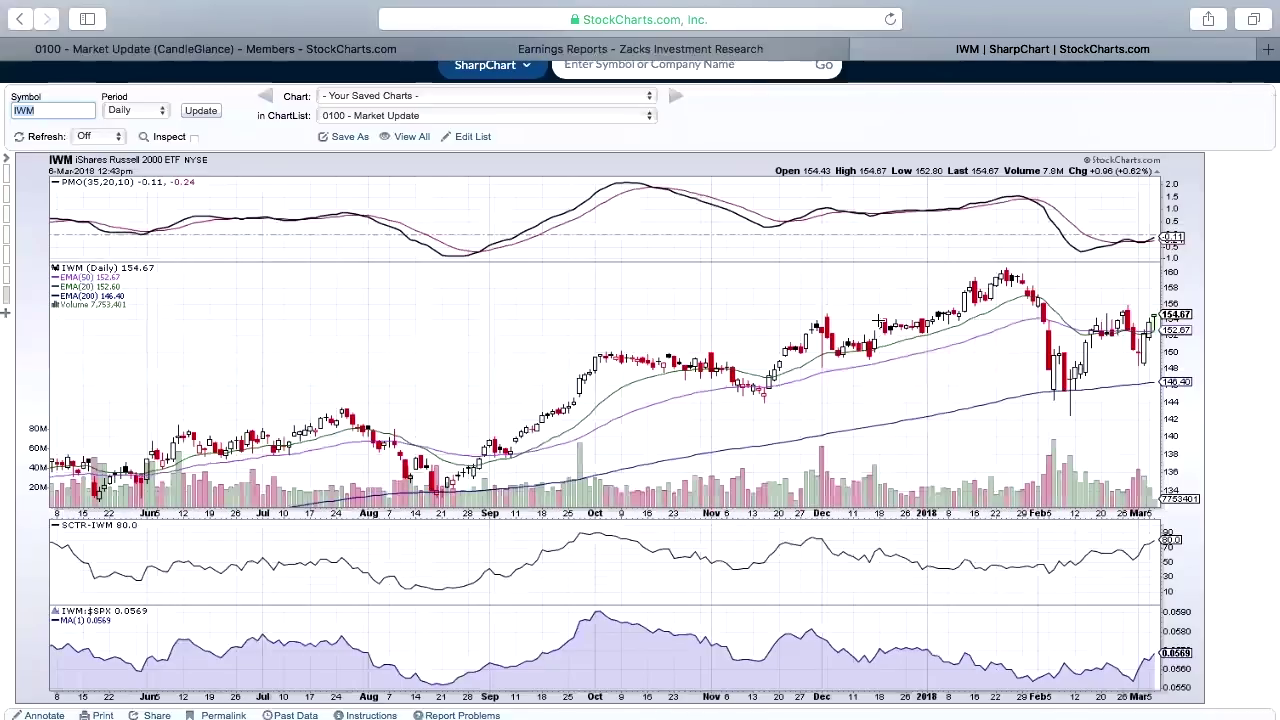
left_click(58, 110)
key("BackSpace")
key("BackSpace")
key("BackSpace")
type("SNAP")
key("Return")
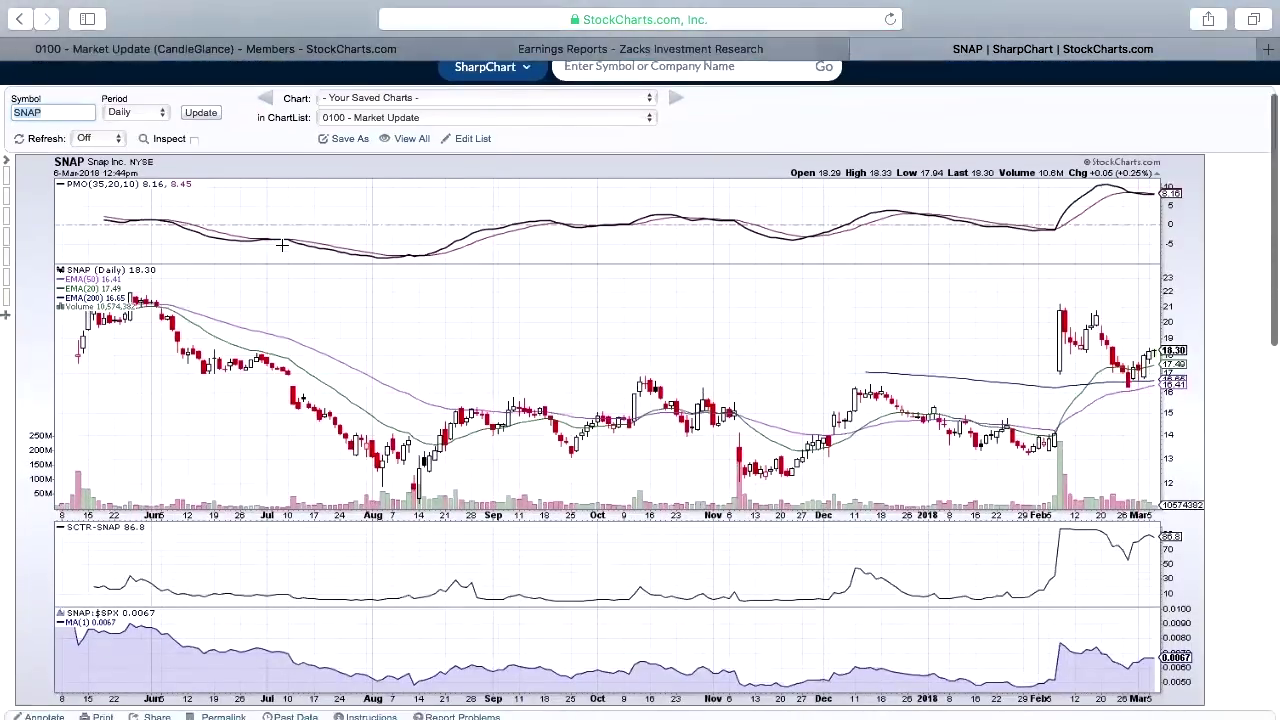
scroll(282, 244, "down", 2)
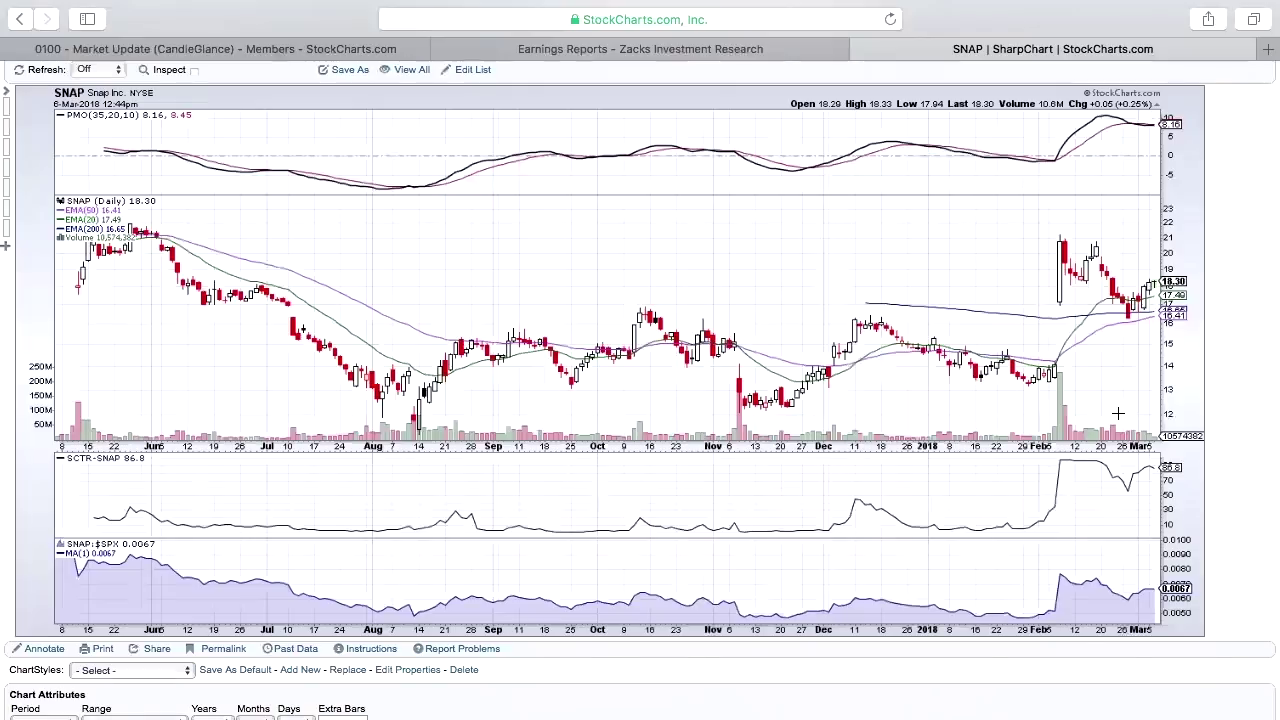
Step: Change the chart symbol to TWTR and review its daily chart down to the relative strength panel
scroll(1118, 413, "up", 1)
scroll(962, 477, "up", 1)
scroll(962, 477, "up", 1)
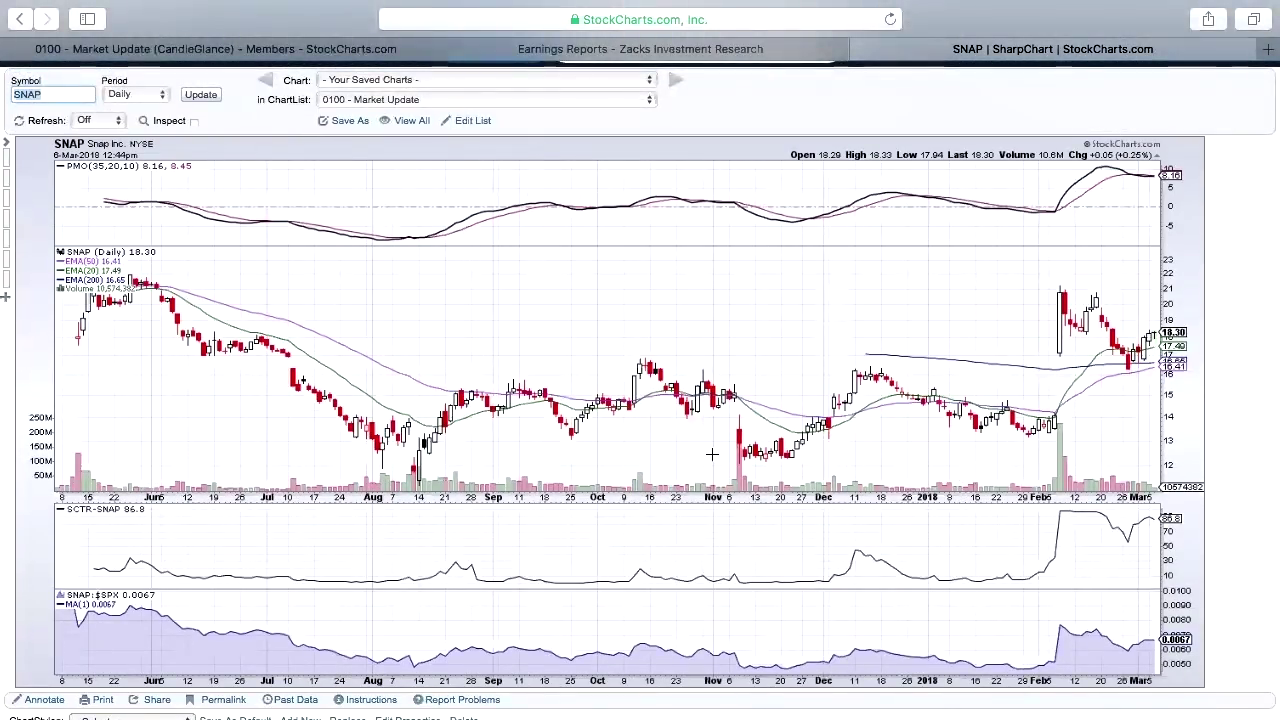
scroll(545, 332, "up", 1)
left_click(75, 94)
key("BackSpace")
key("BackSpace")
key("BackSpace")
key("BackSpace")
key("Return")
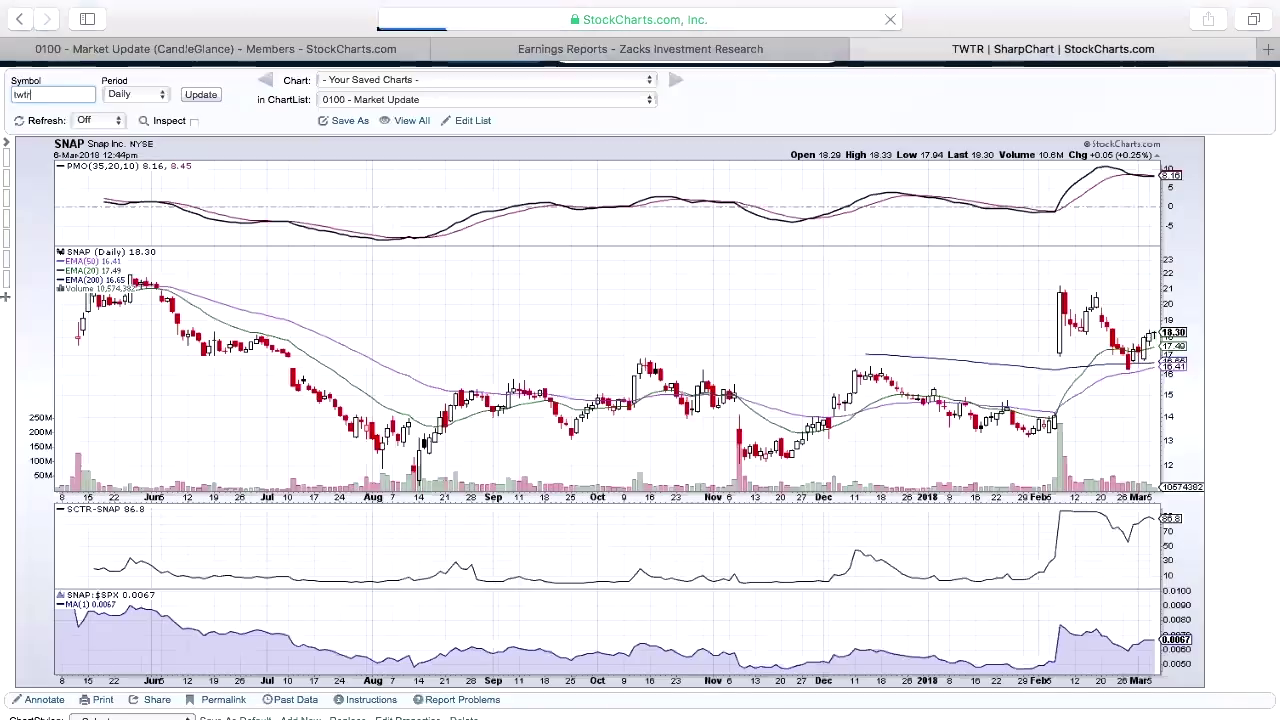
scroll(292, 287, "down", 2)
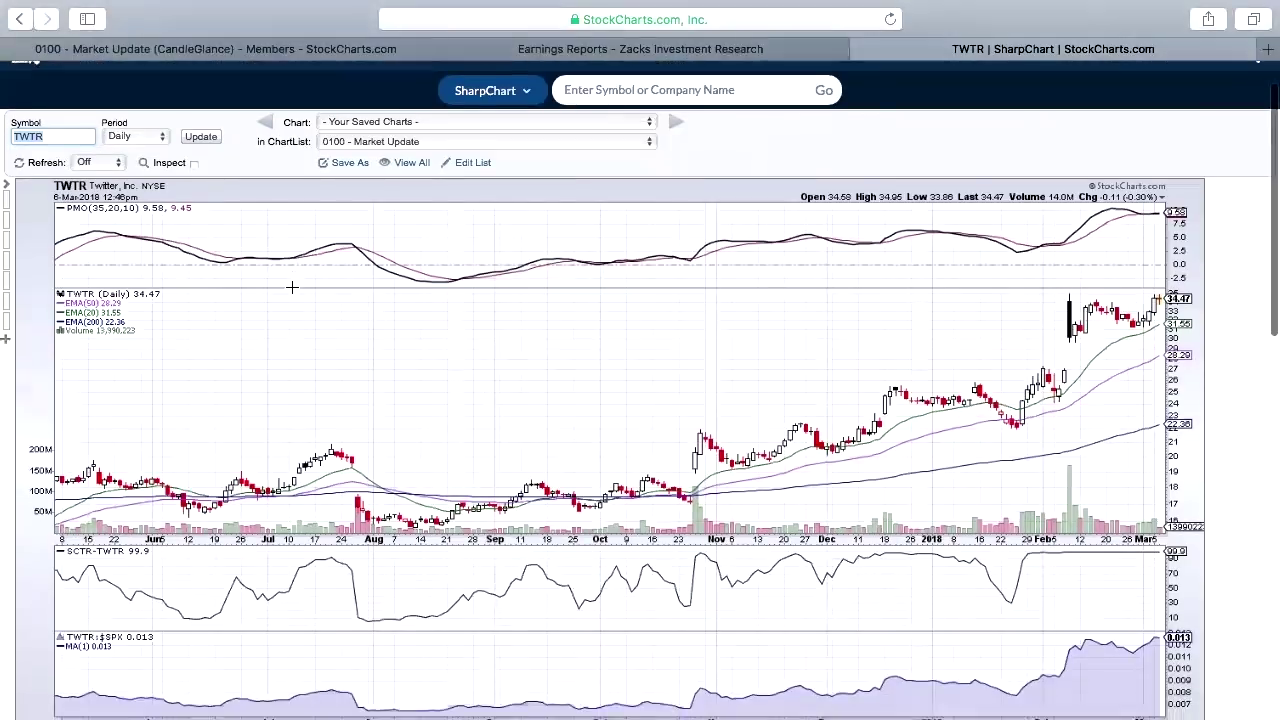
scroll(292, 287, "down", 1)
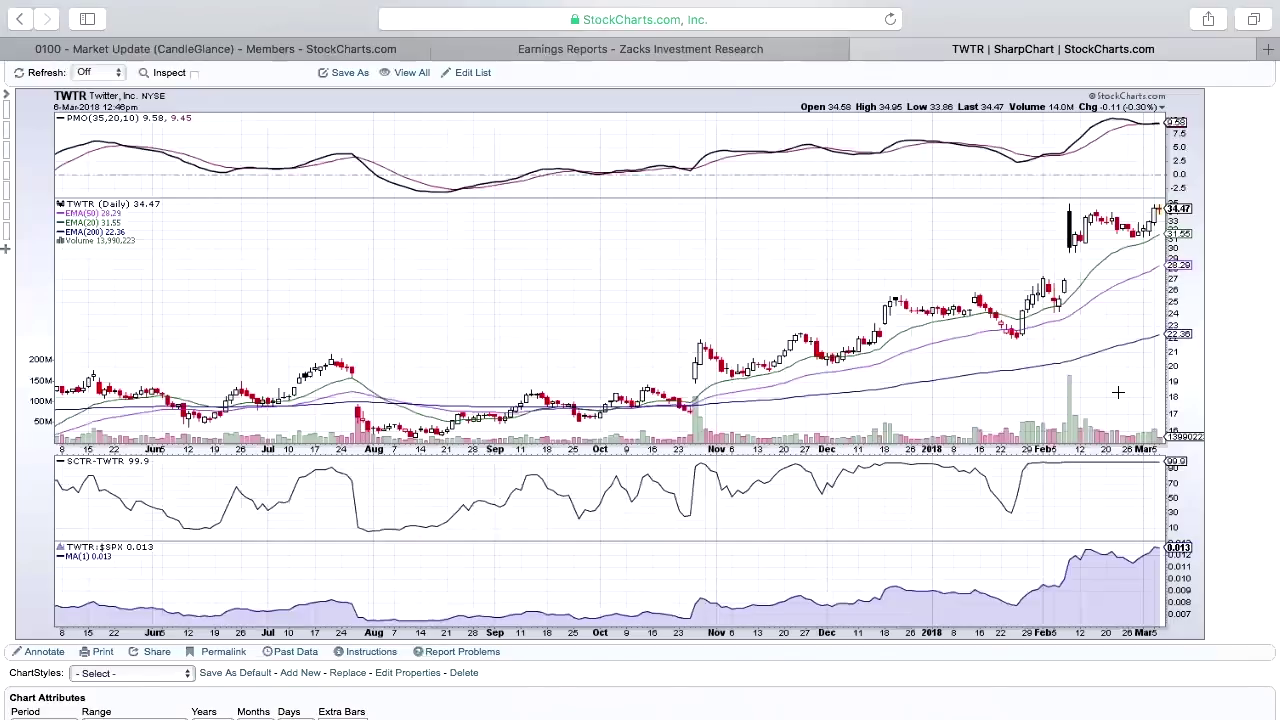
scroll(1117, 392, "down", 1)
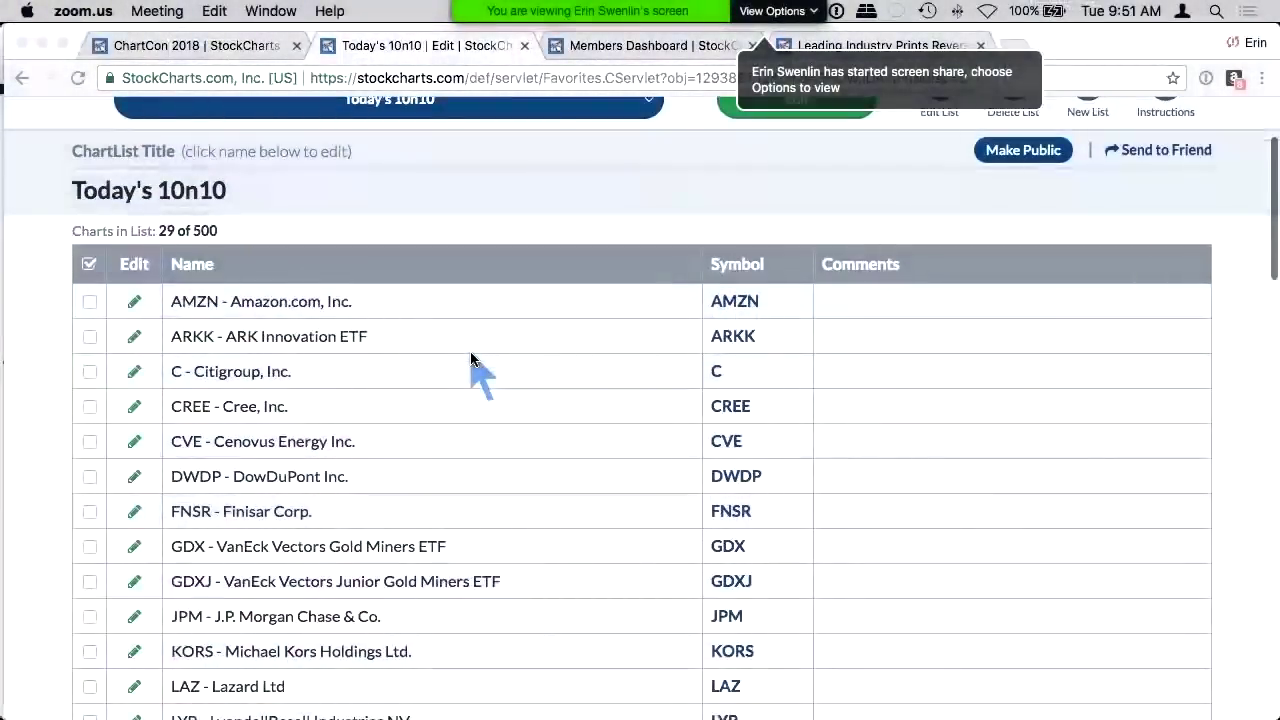
Step: Look through the Today's 10n10 ChartList and display it in the RRG view
scroll(480, 371, "down", 1)
scroll(475, 360, "down", 1)
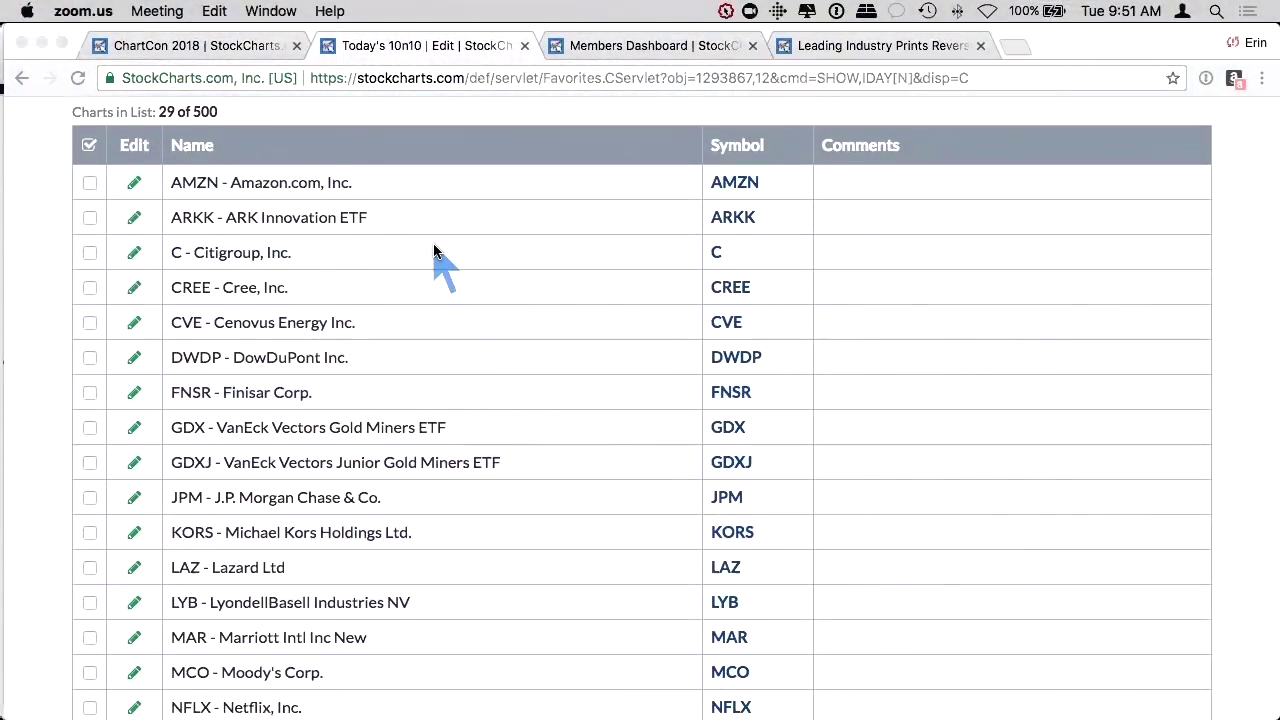
scroll(367, 155, "up", 3)
scroll(367, 160, "down", 3)
scroll(366, 155, "down", 5)
scroll(366, 156, "up", 2)
scroll(367, 160, "up", 5)
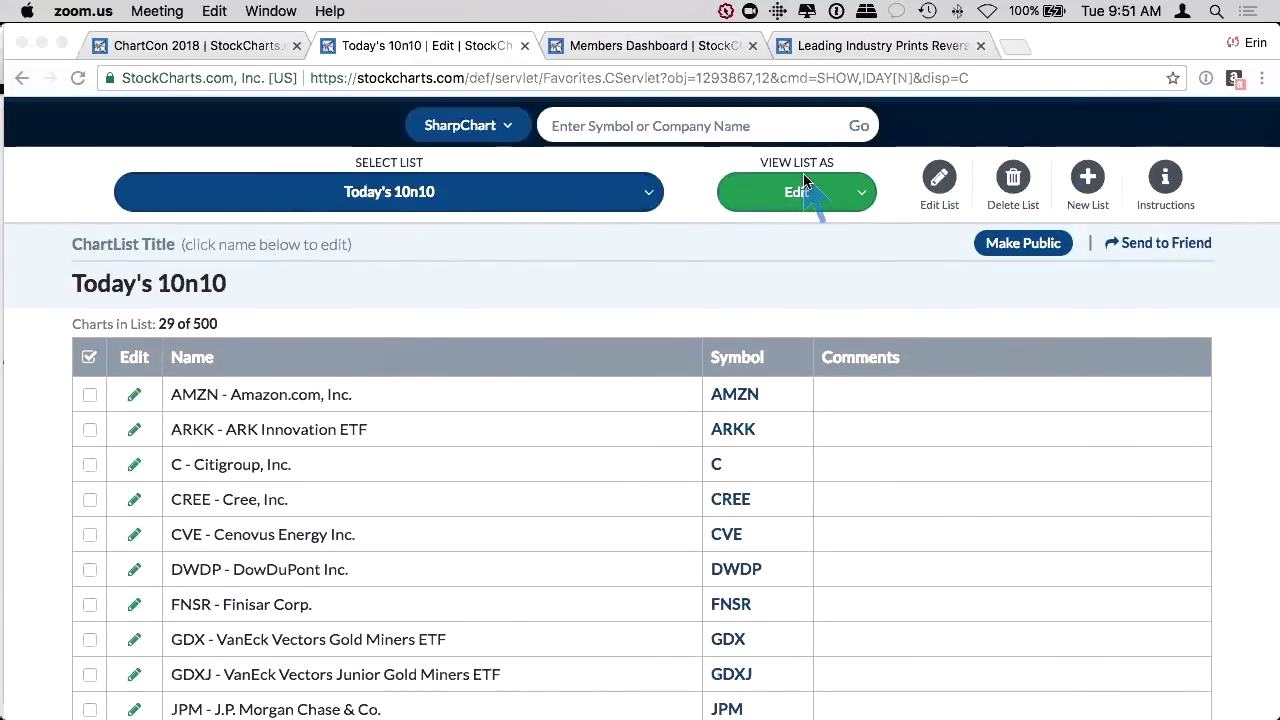
left_click(806, 182)
left_click(804, 186)
left_click(793, 200)
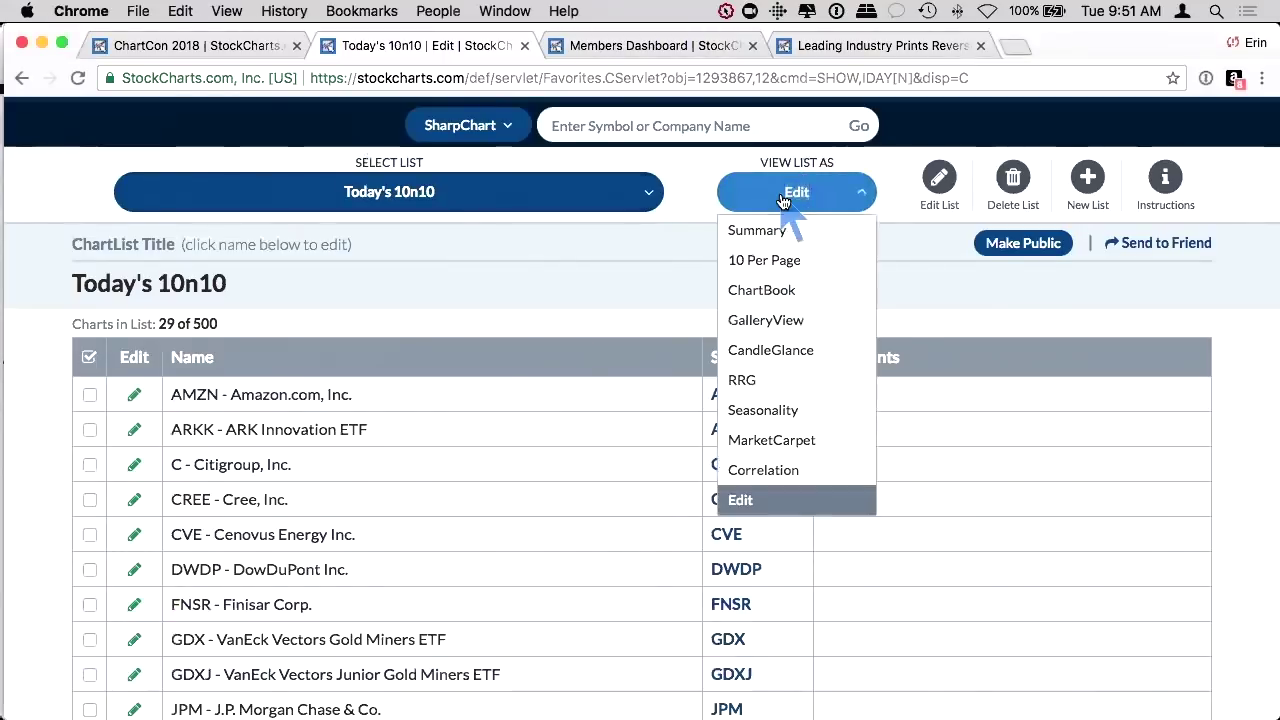
left_click(731, 384)
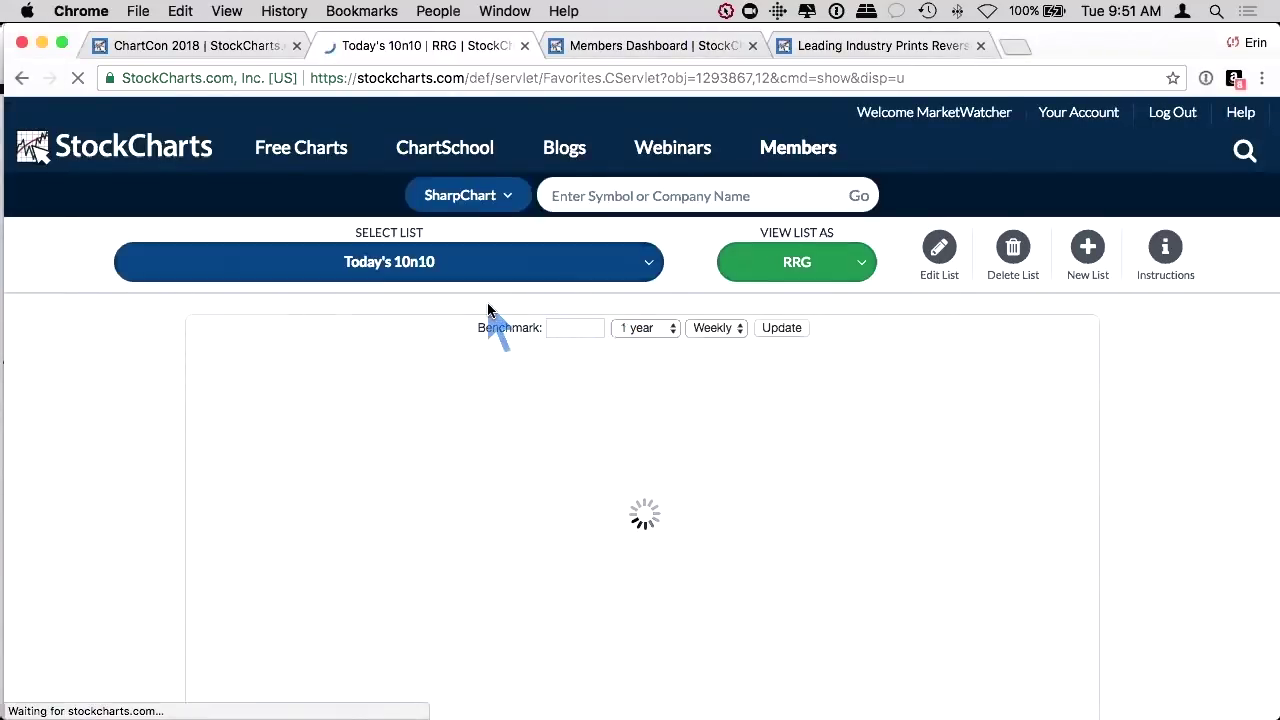
scroll(1169, 380, "down", 4)
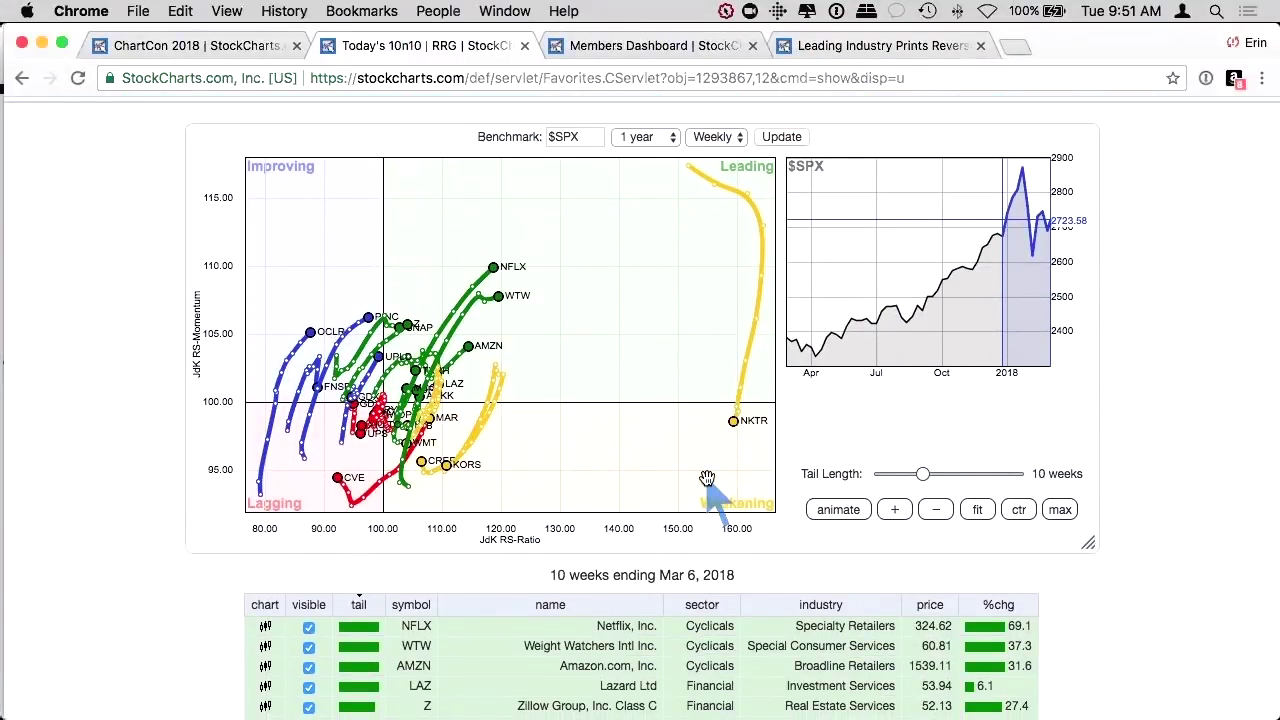
Step: Shorten the RRG tail length to 4 weeks and review the symbol table by quadrant
scroll(537, 365, "down", 1)
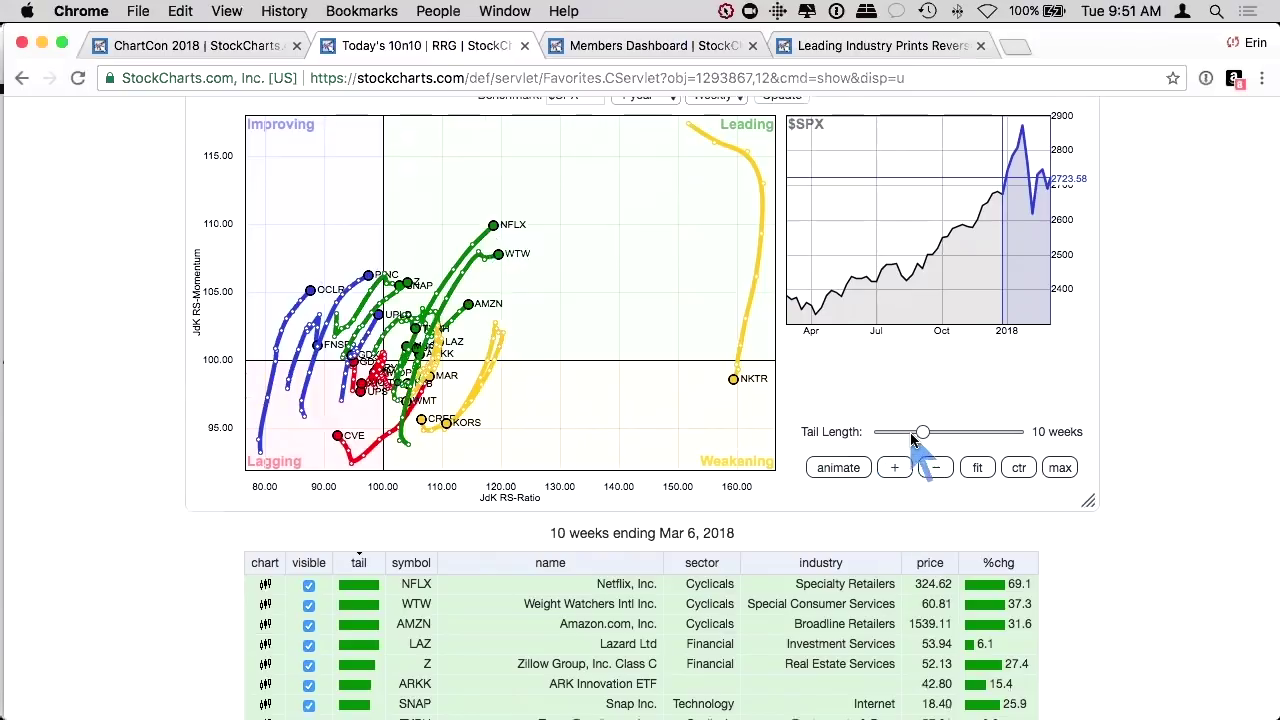
left_click_drag(922, 434, 894, 434)
scroll(737, 480, "down", 5)
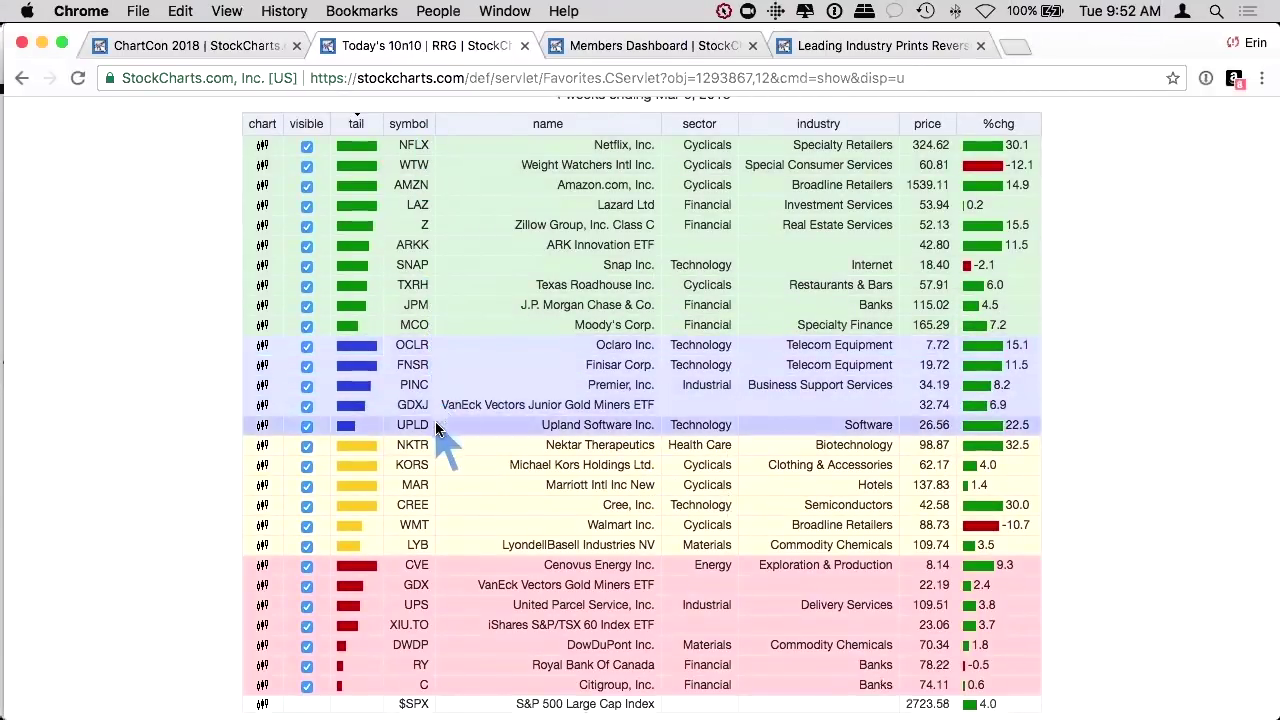
scroll(157, 177, "up", 10)
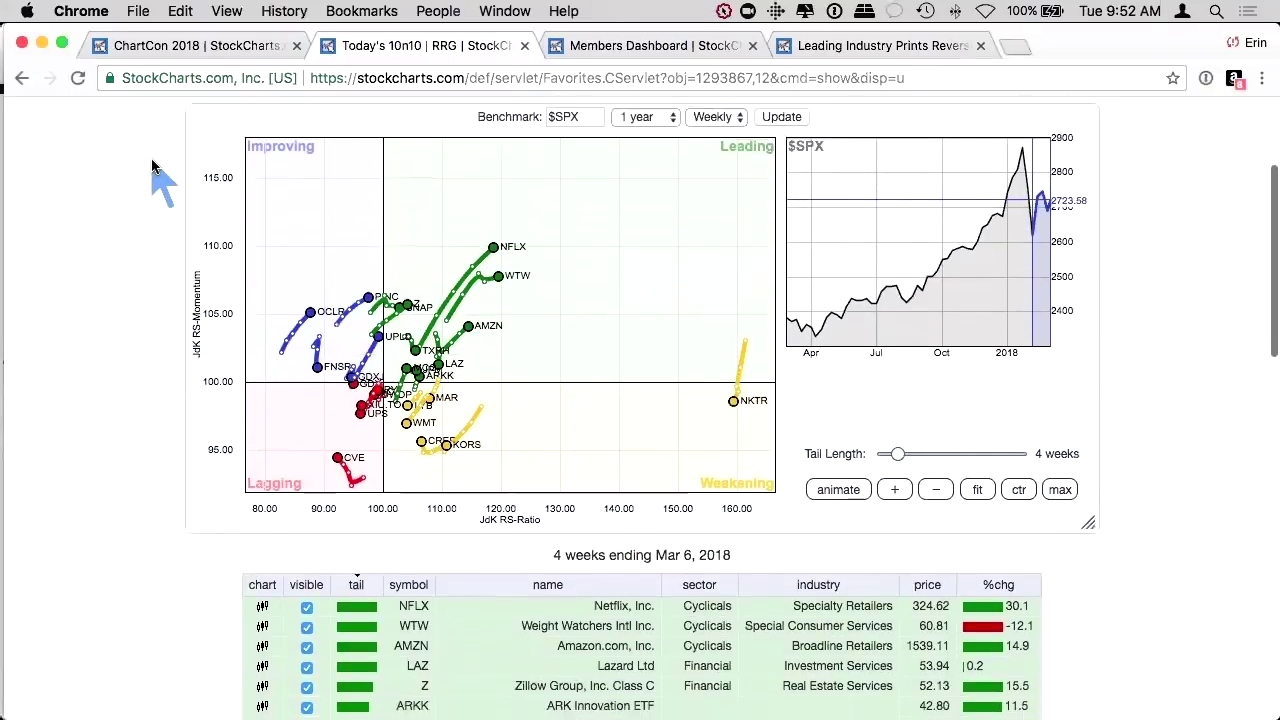
scroll(152, 170, "down", 3)
scroll(155, 172, "down", 6)
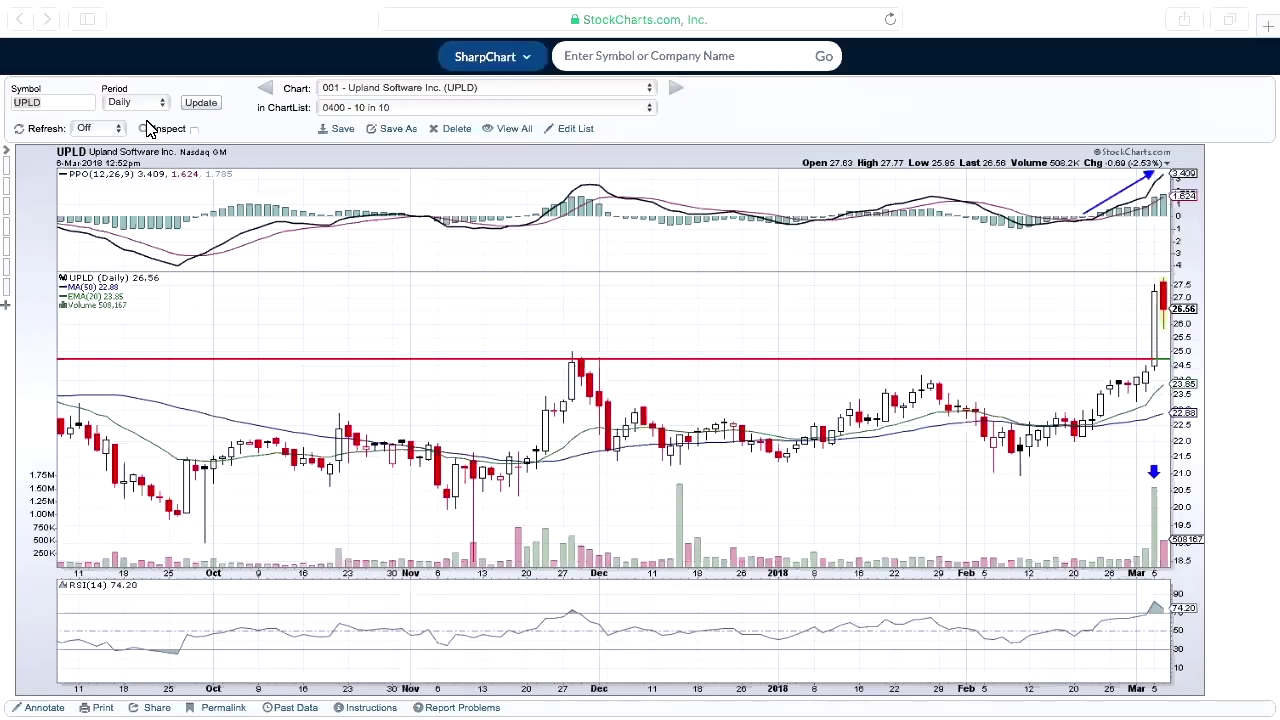
Step: Replace the UPLD symbol with GDXJ and load its daily chart
left_click(77, 98)
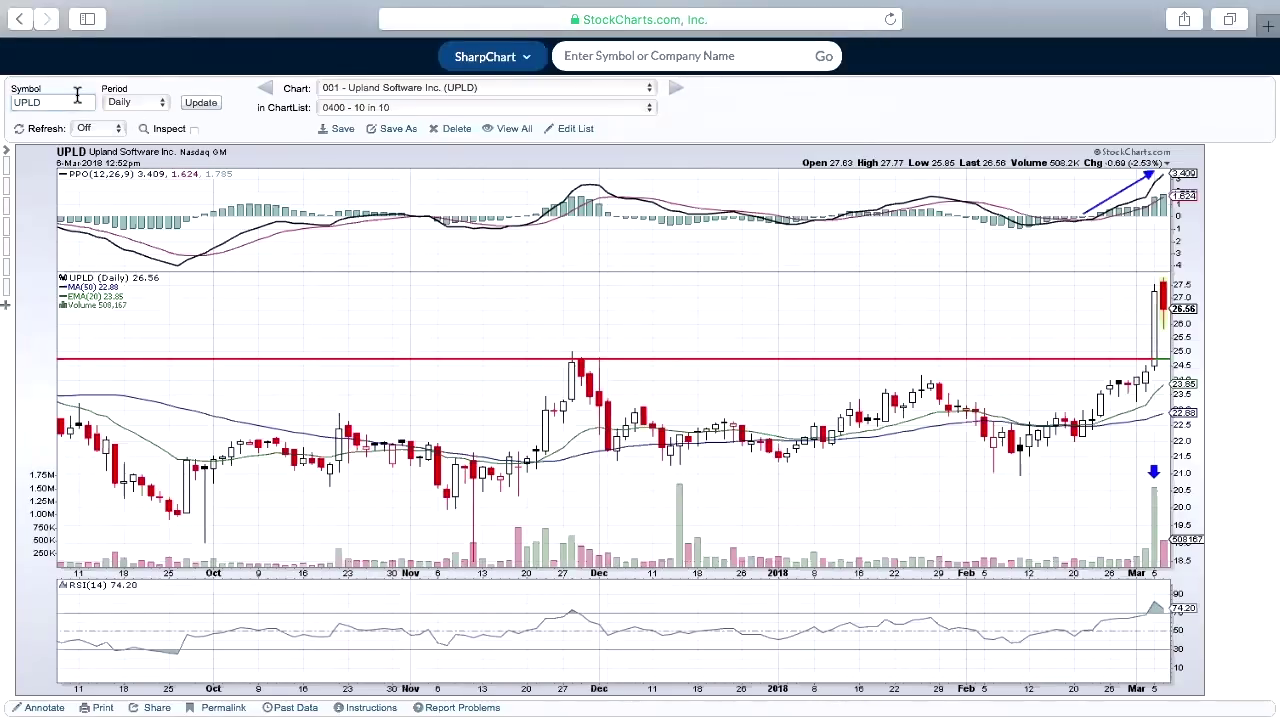
key("BackSpace")
key("BackSpace")
key("BackSpace")
key("BackSpace")
type("gdxj")
key("Return")
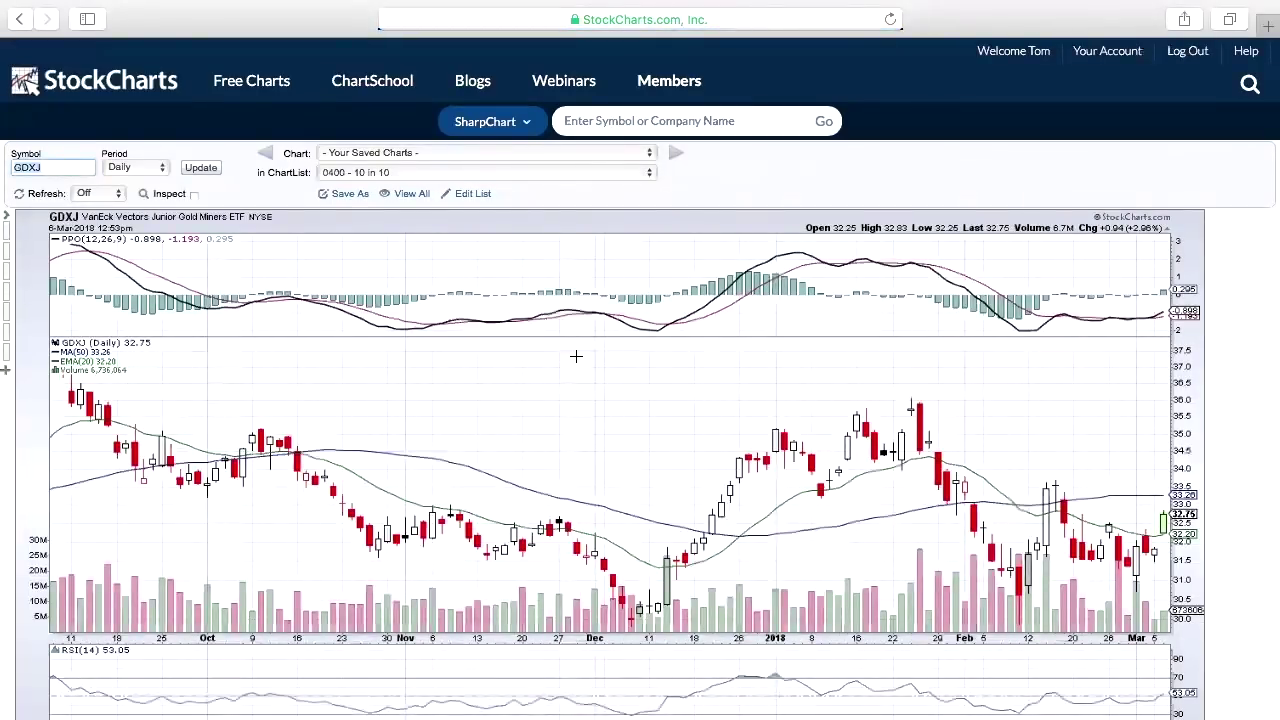
Step: Try the Relative Chart 1 Year style on the GDXJ chart and return to the previous chart
scroll(576, 355, "down", 4)
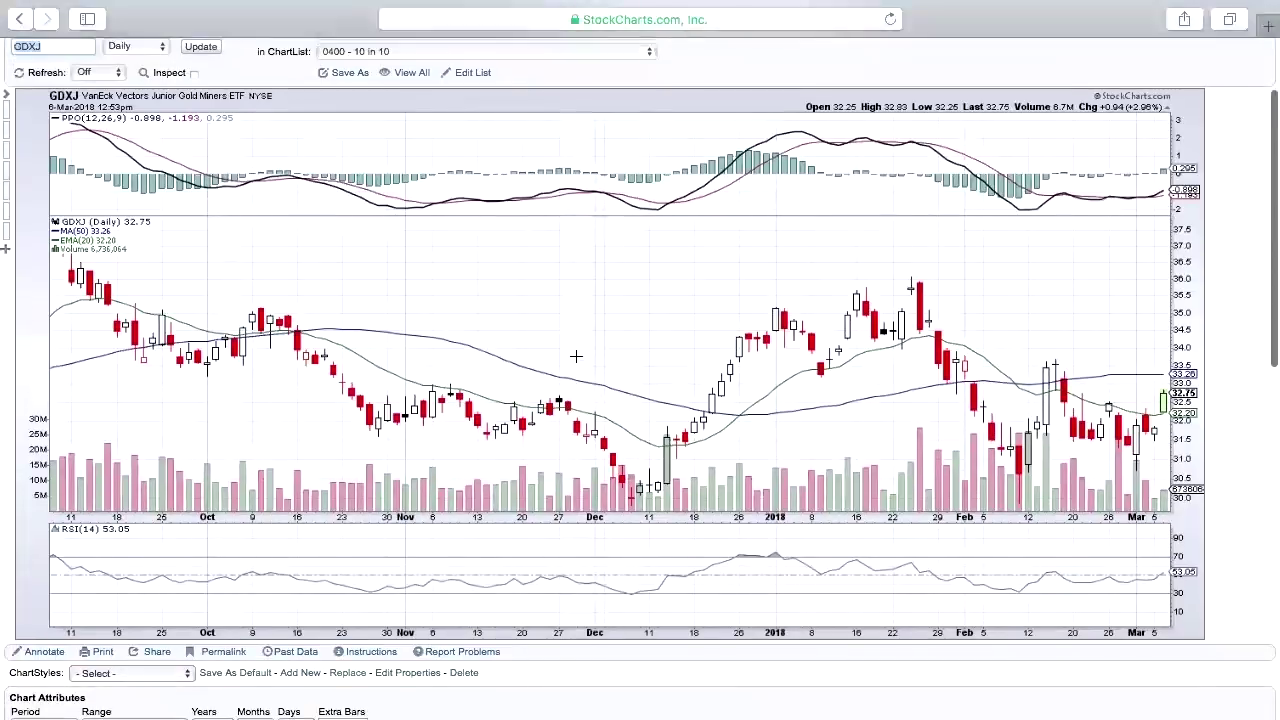
scroll(576, 355, "down", 2)
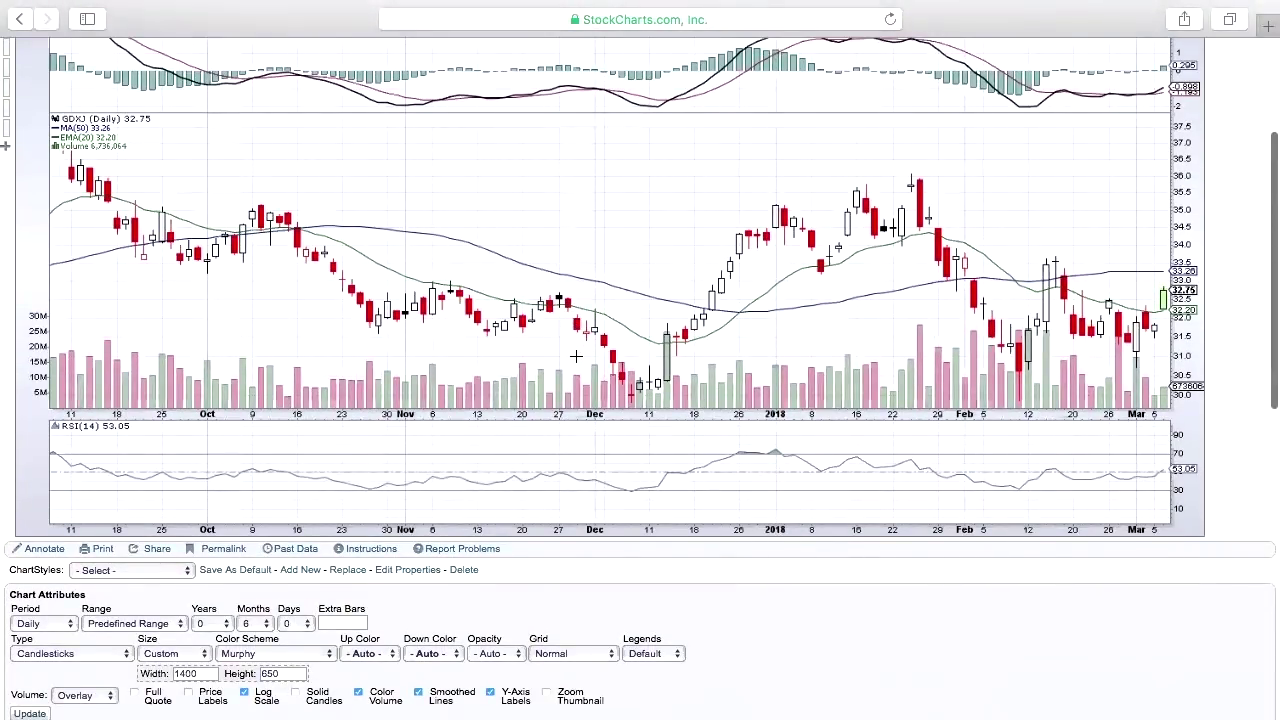
scroll(576, 355, "up", 2)
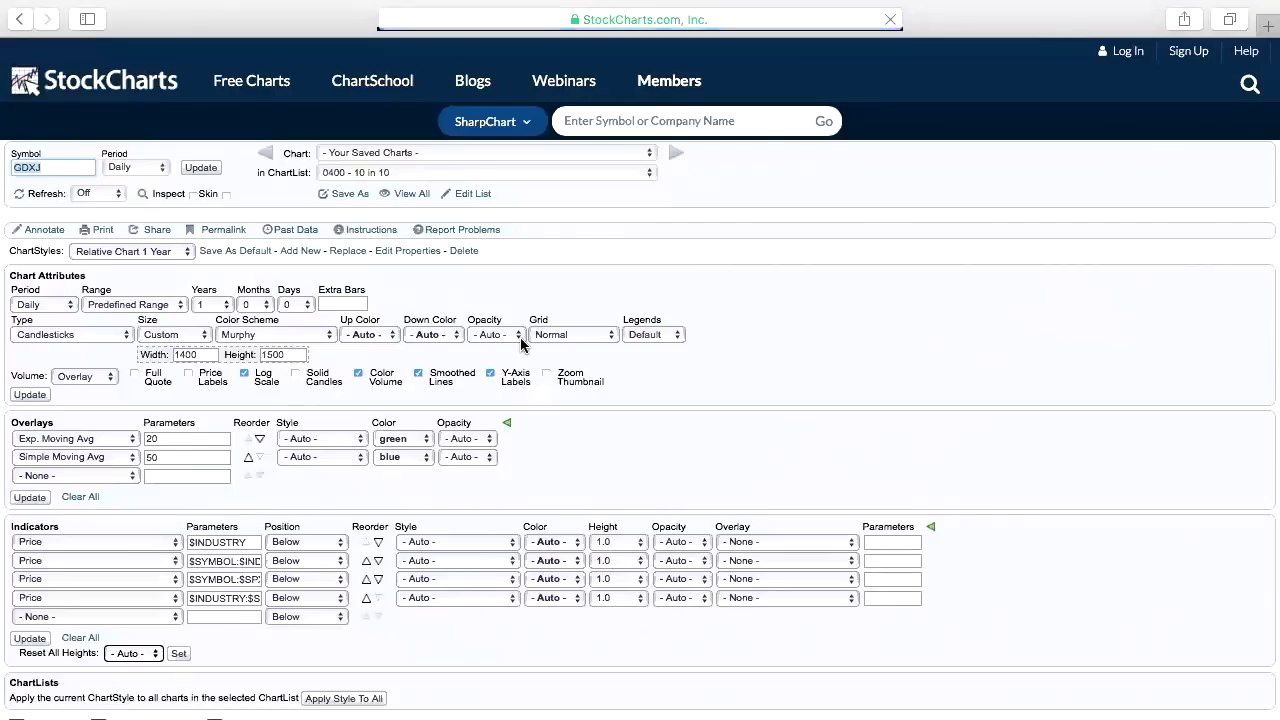
left_click(22, 22)
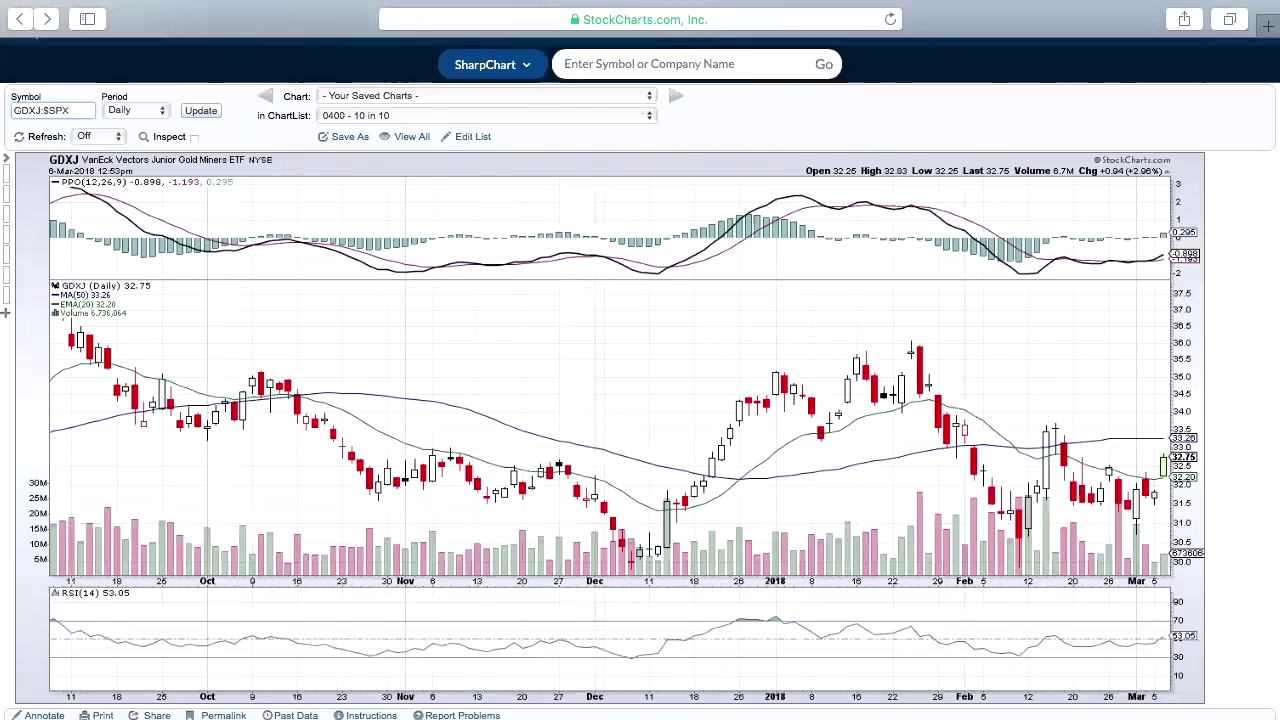
Step: Chart the GDXJ:$SPX ratio with a weekly period and a 10-year range
left_click(141, 116)
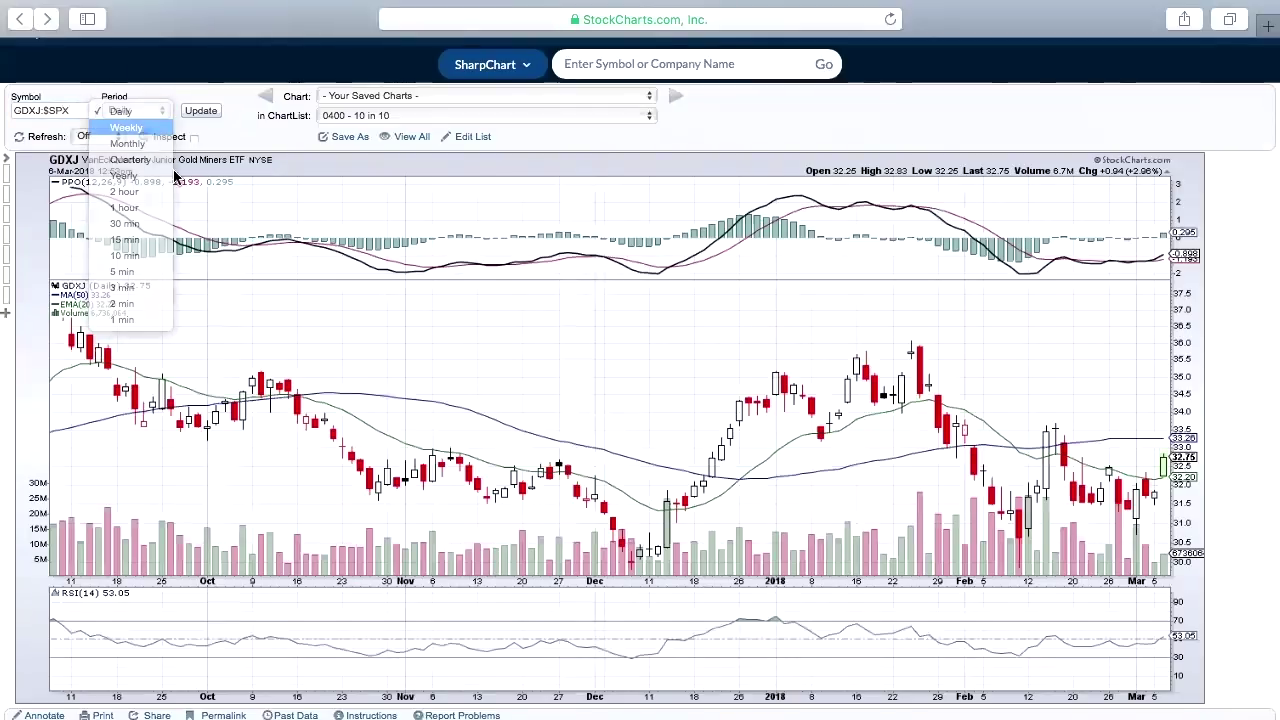
left_click(137, 126)
scroll(308, 333, "down", 3)
scroll(308, 333, "down", 6)
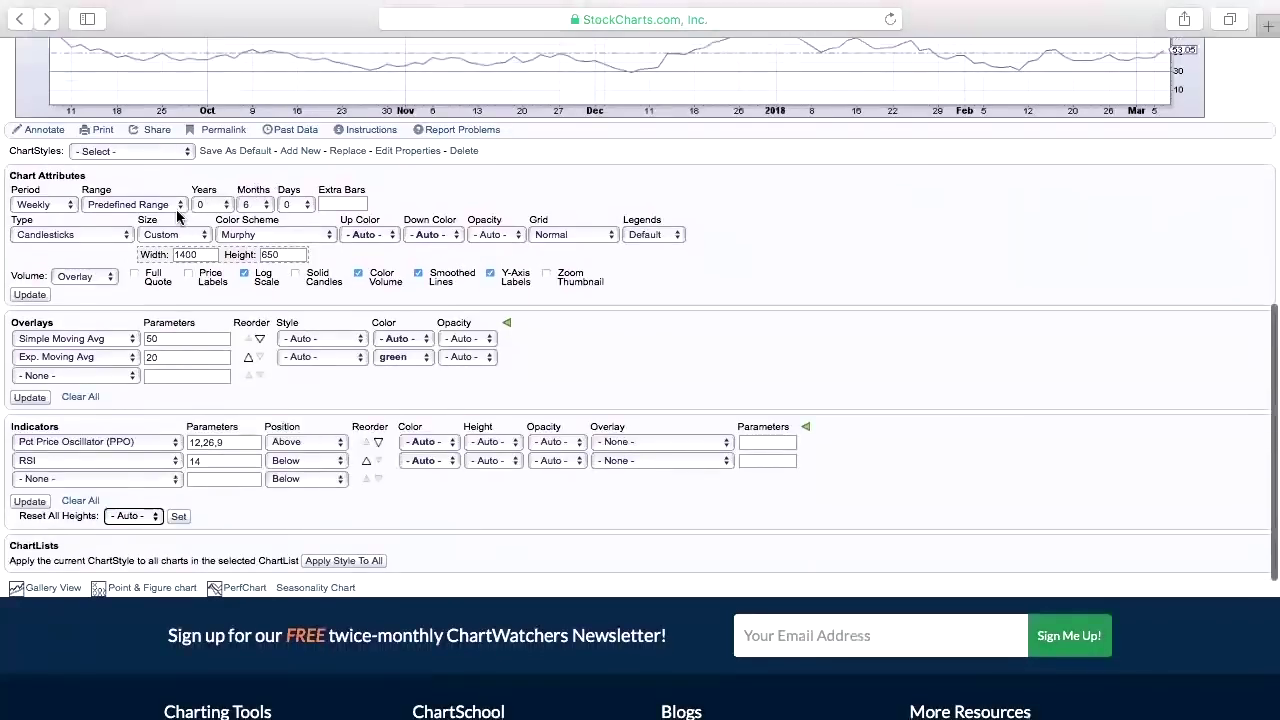
left_click(133, 204)
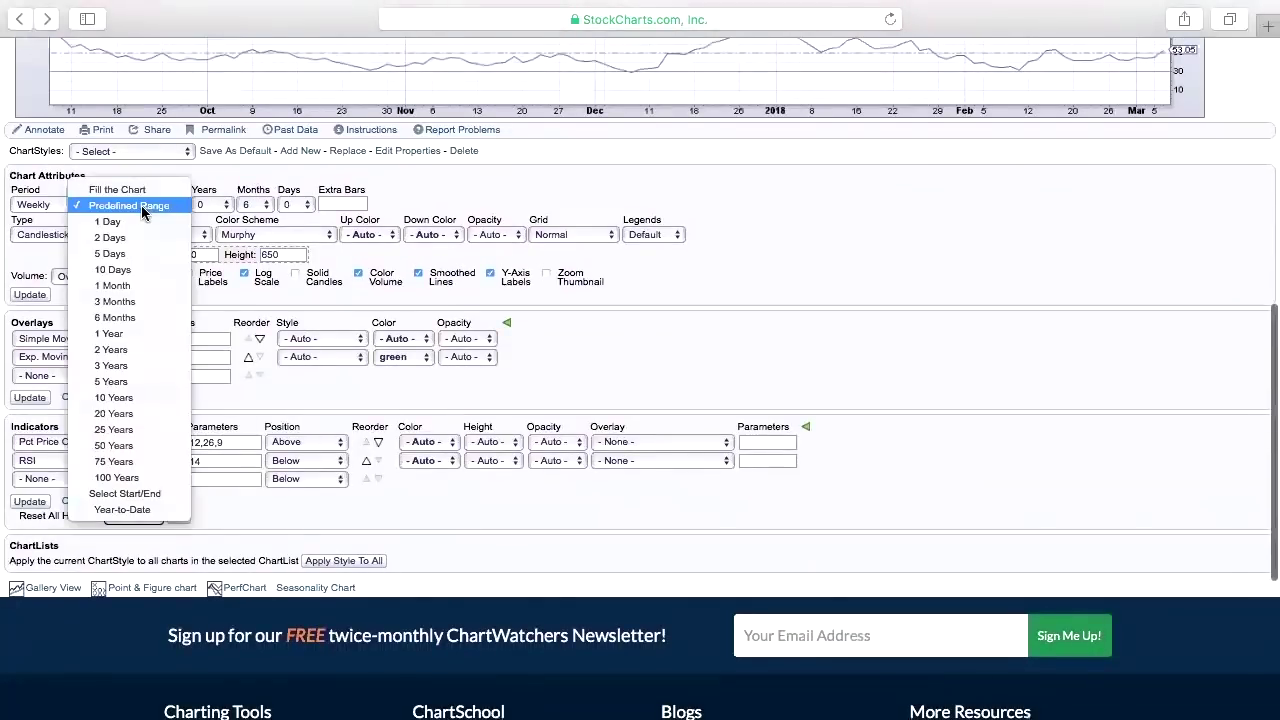
left_click(138, 397)
left_click(29, 294)
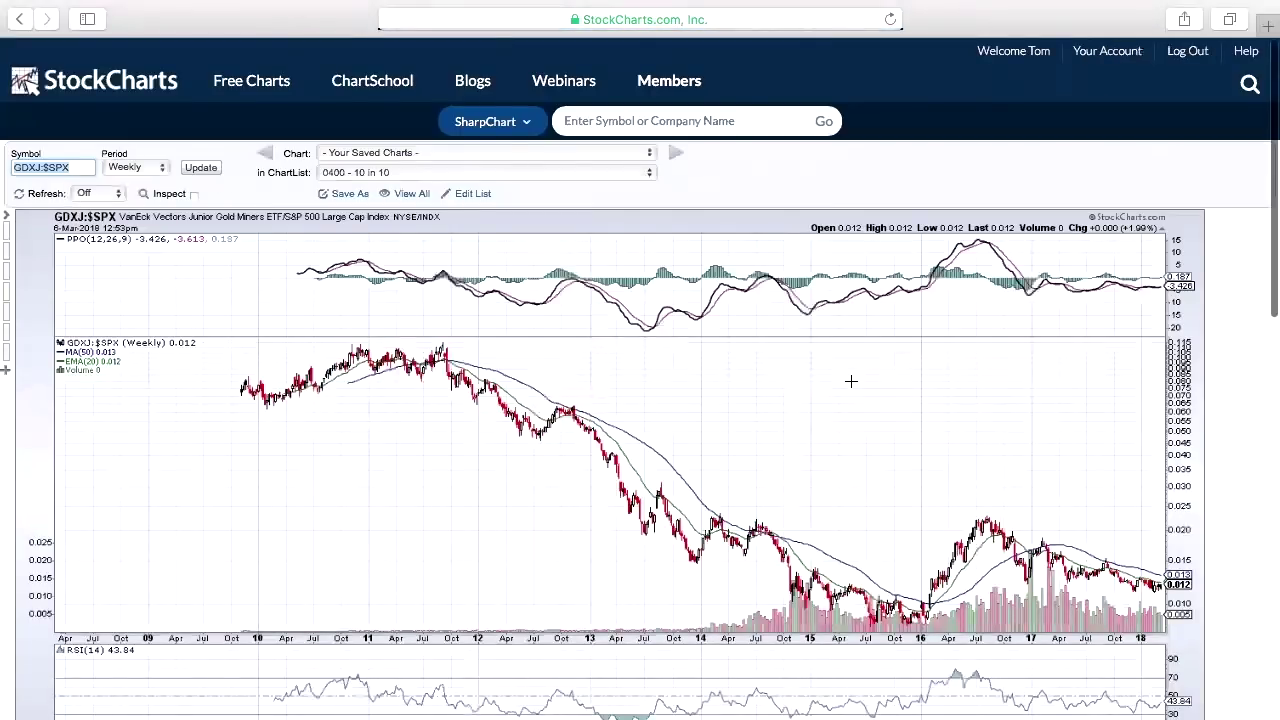
Step: Annotate the GDXJ:$SPX chart with a red arrow-headed trendline from the mid-2016 peak down to the latest bar
scroll(944, 480, "down", 5)
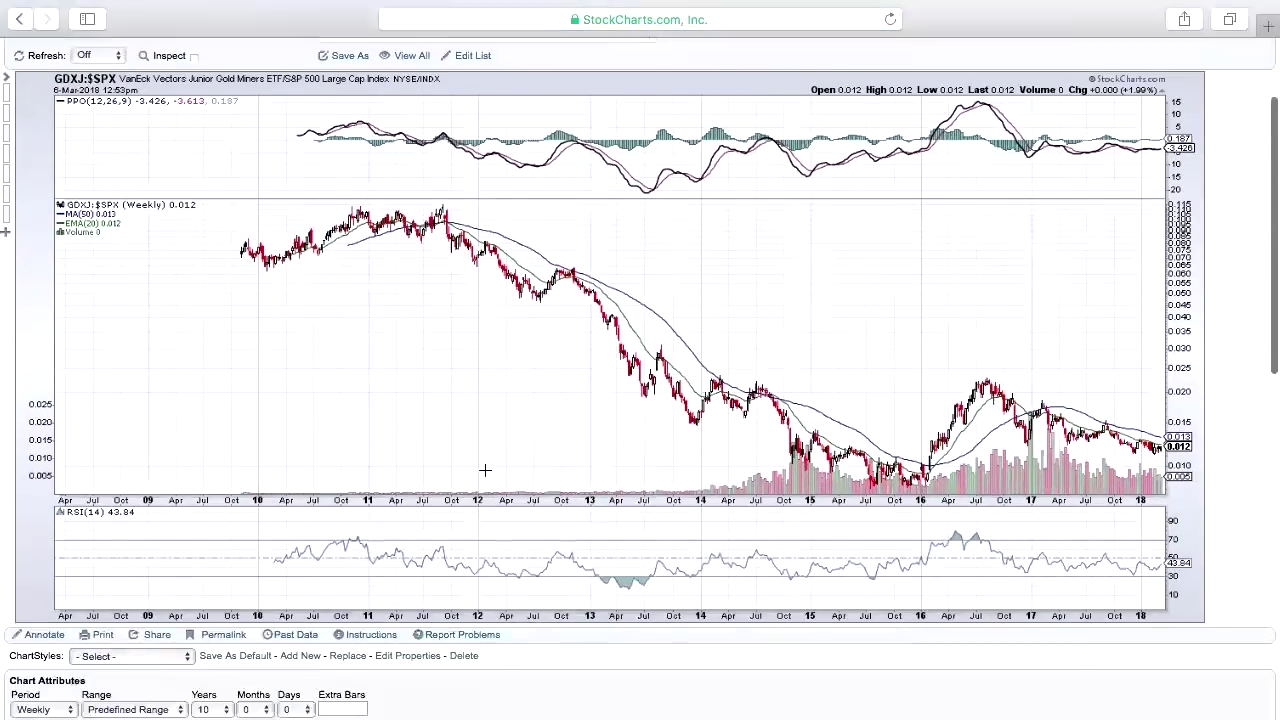
left_click(38, 567)
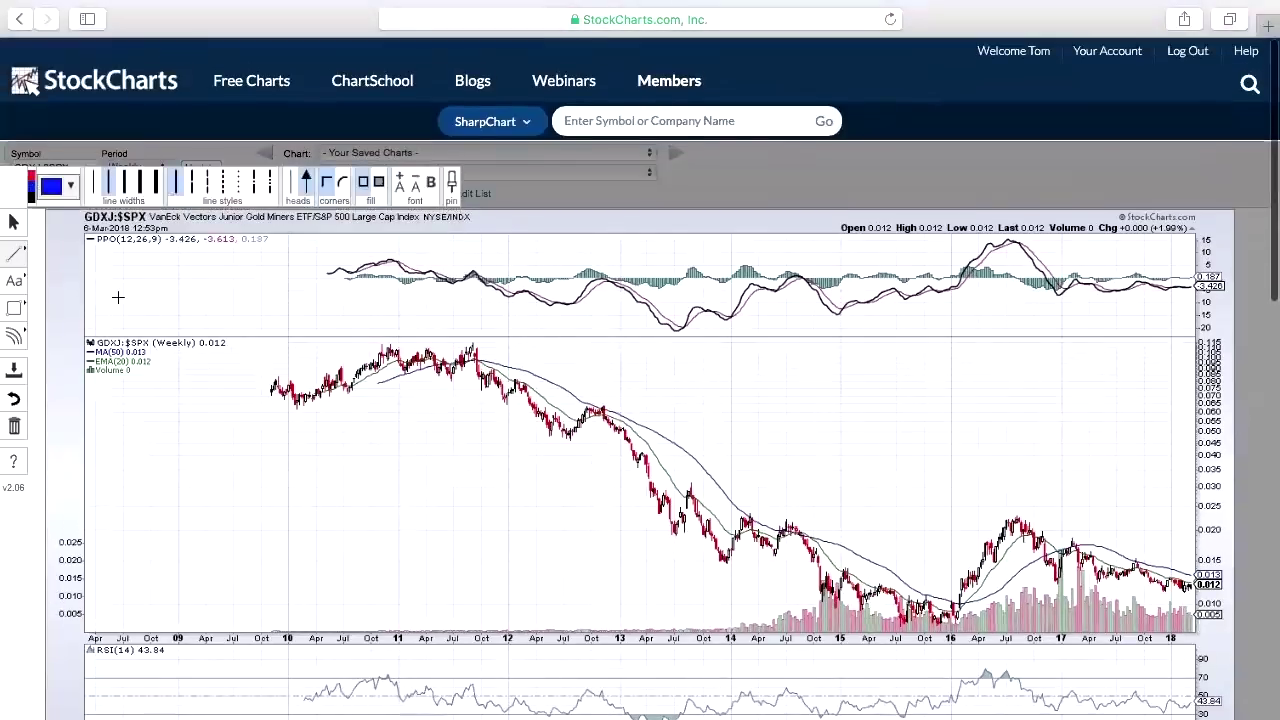
left_click(14, 256)
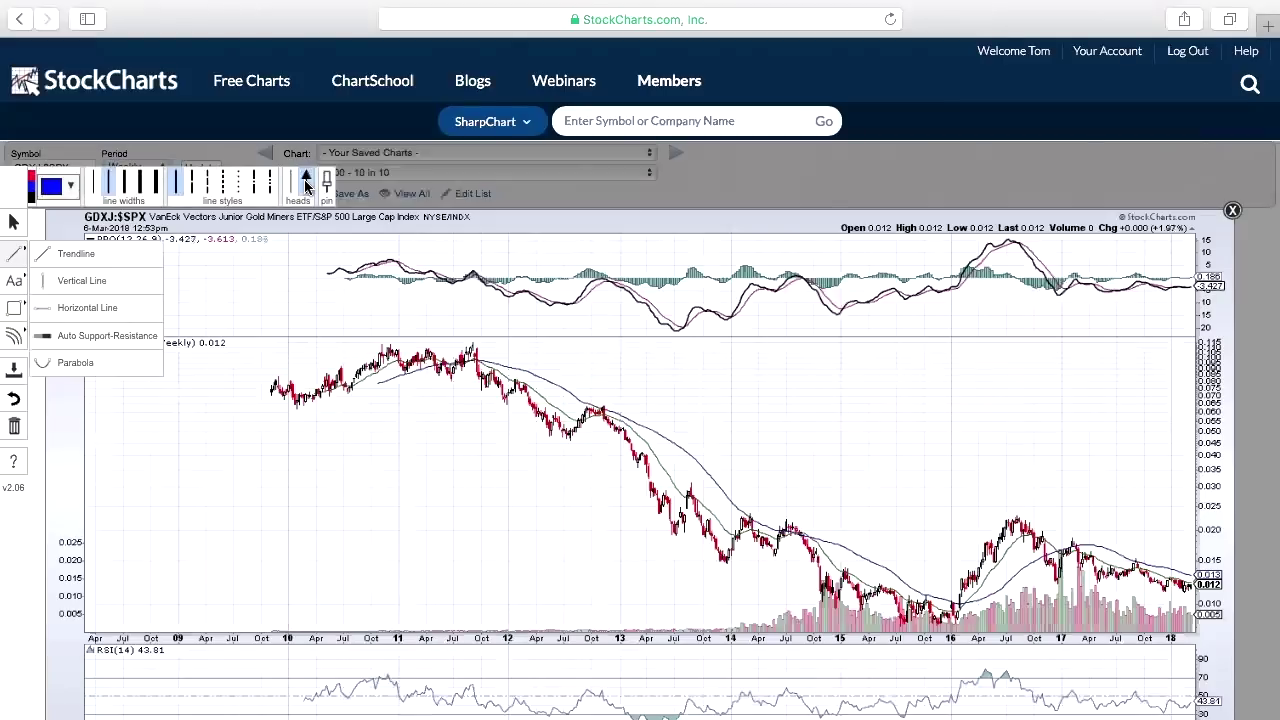
left_click(28, 180)
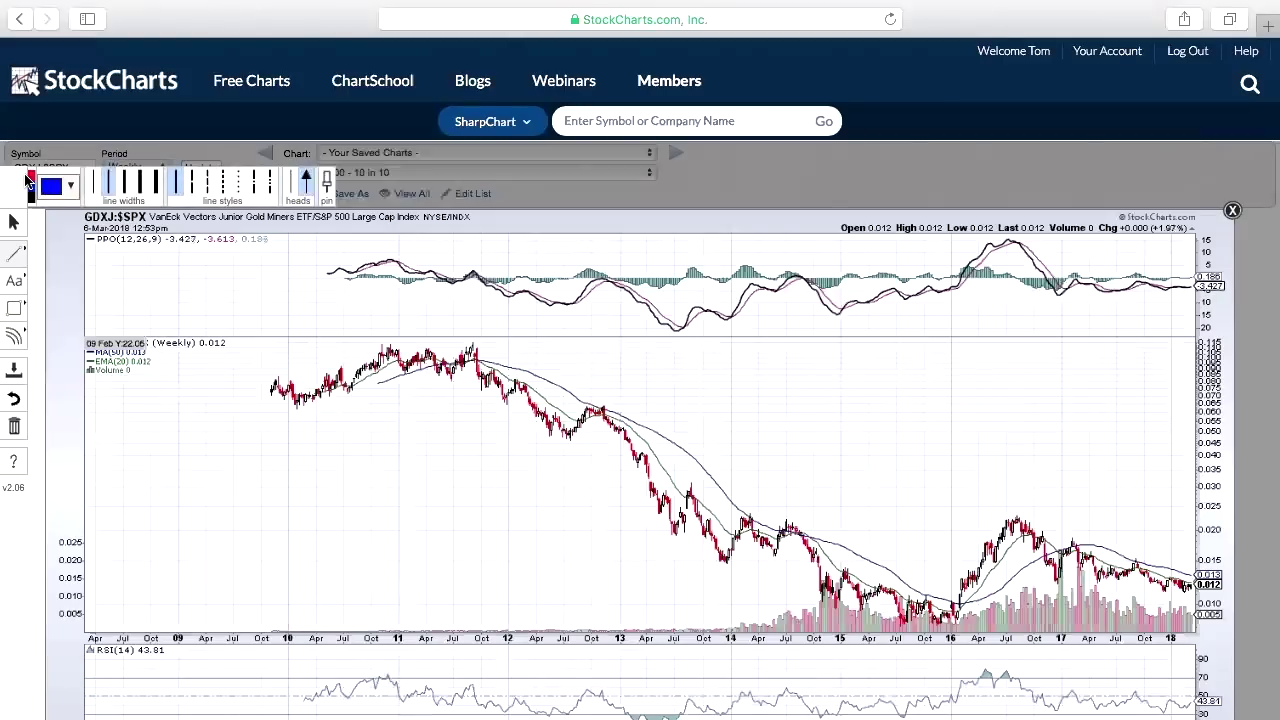
left_click(31, 180)
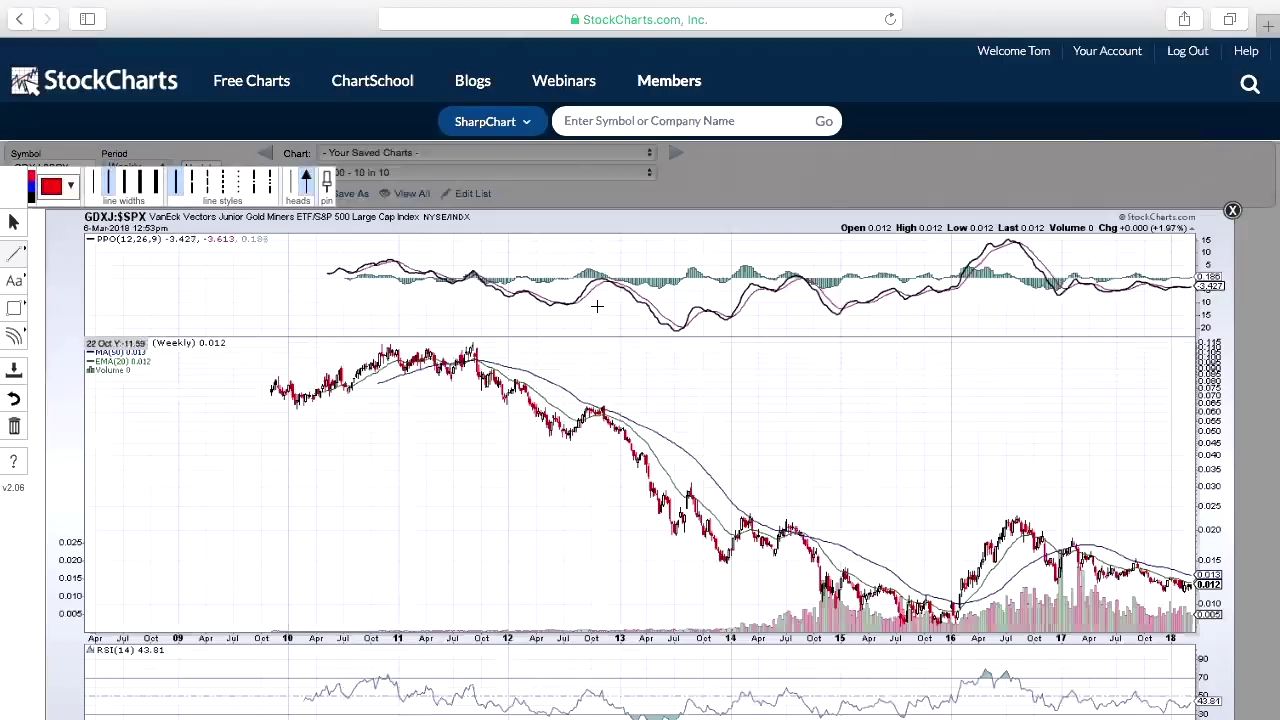
left_click_drag(1019, 514, 1197, 582)
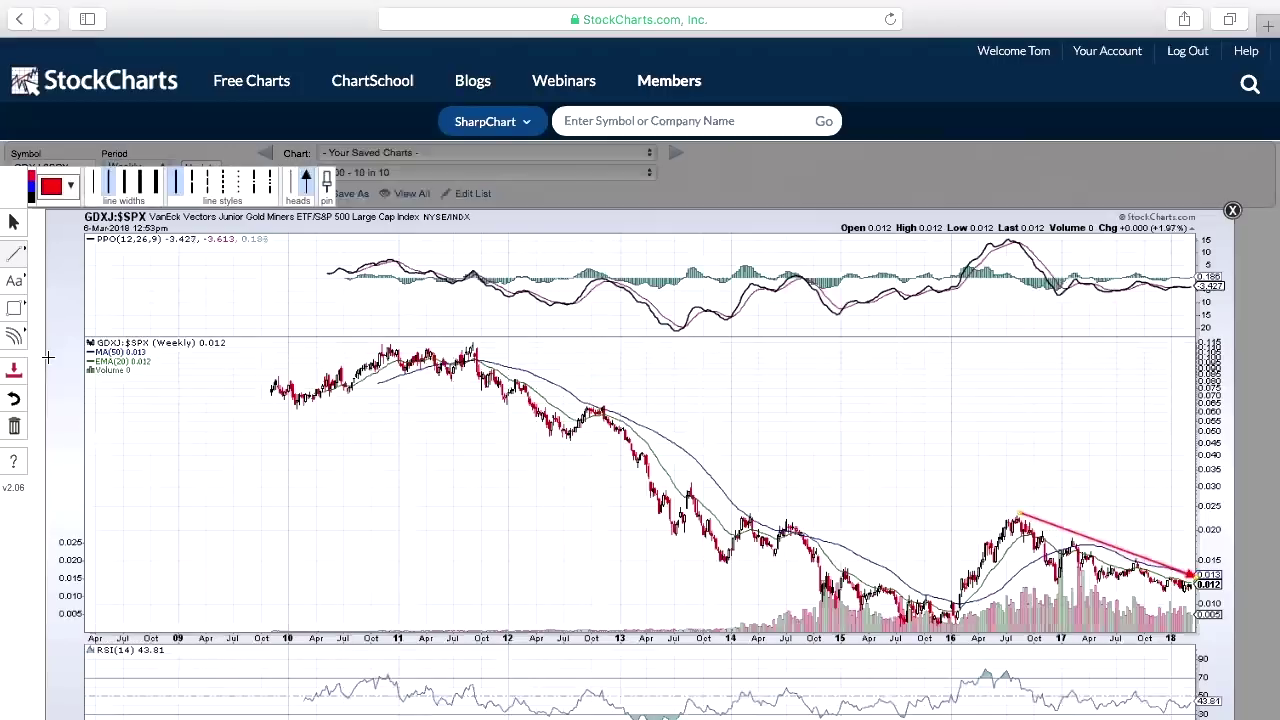
Step: Save the annotated GDXJ:$SPX chart to the 0400 - 10 in 10 list, prefixing its name with "002 -"
left_click(14, 371)
left_click(669, 399)
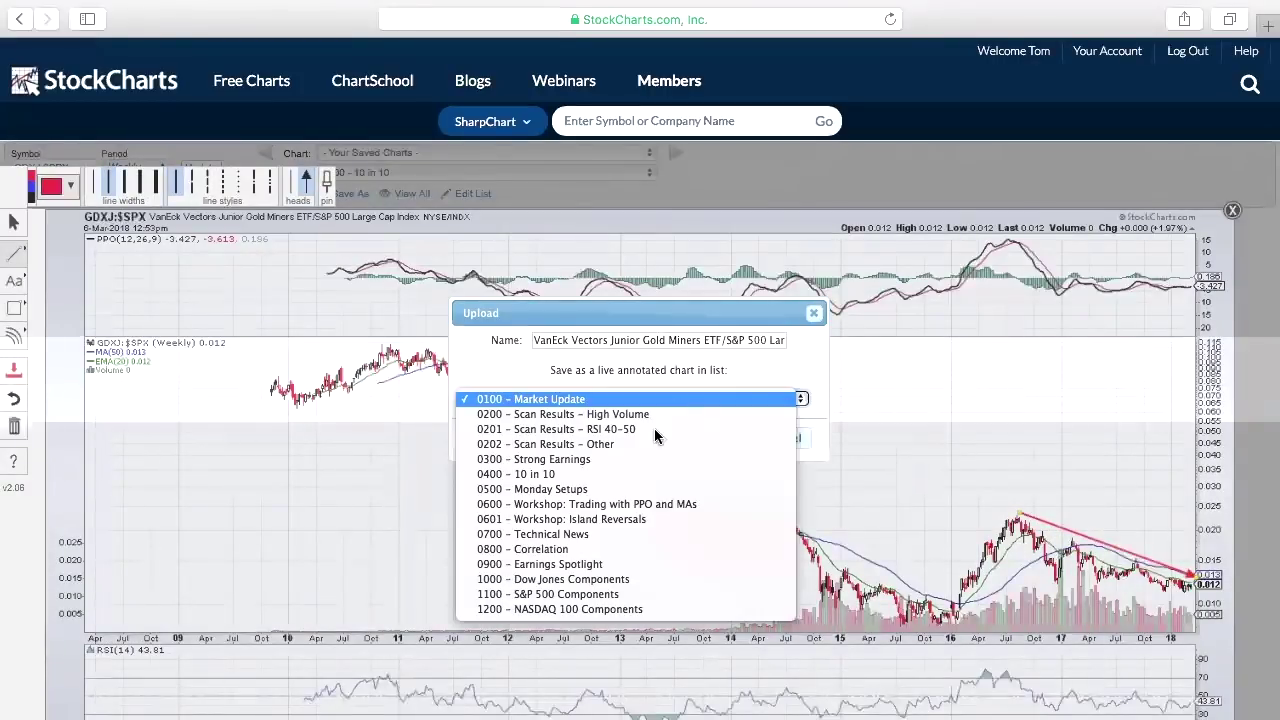
left_click(652, 473)
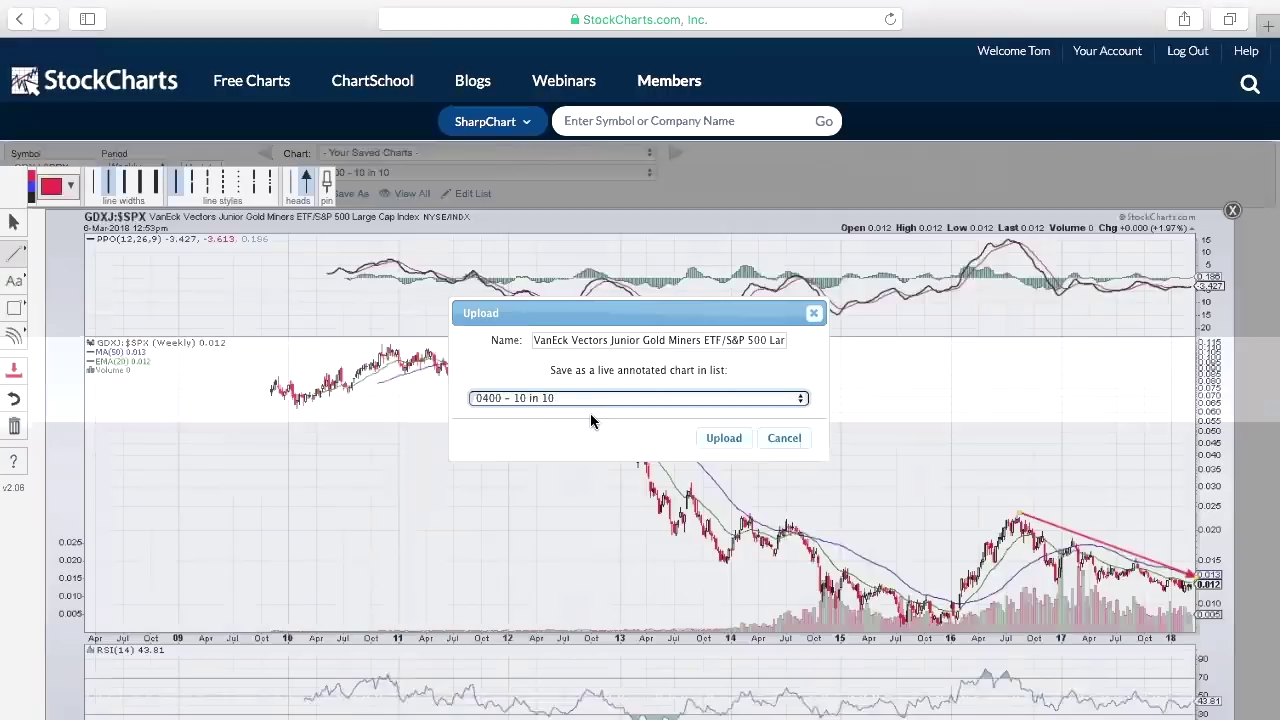
left_click(533, 341)
type("002 -")
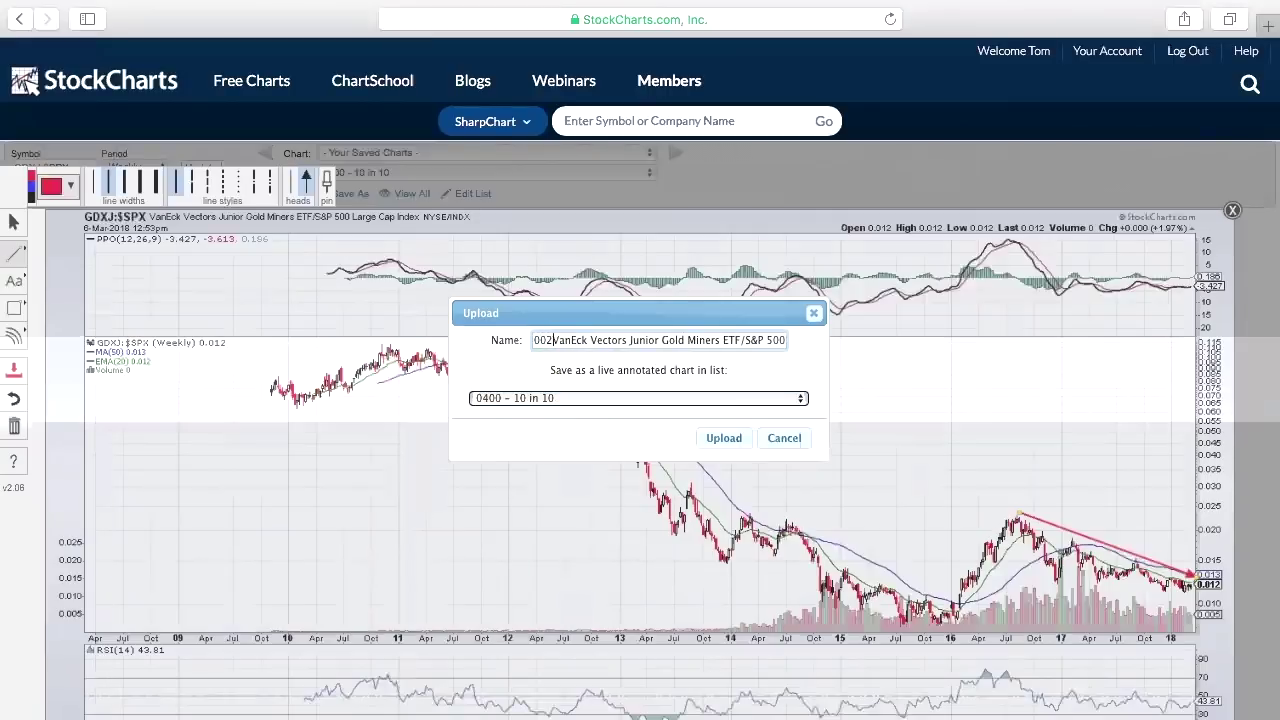
left_click(708, 437)
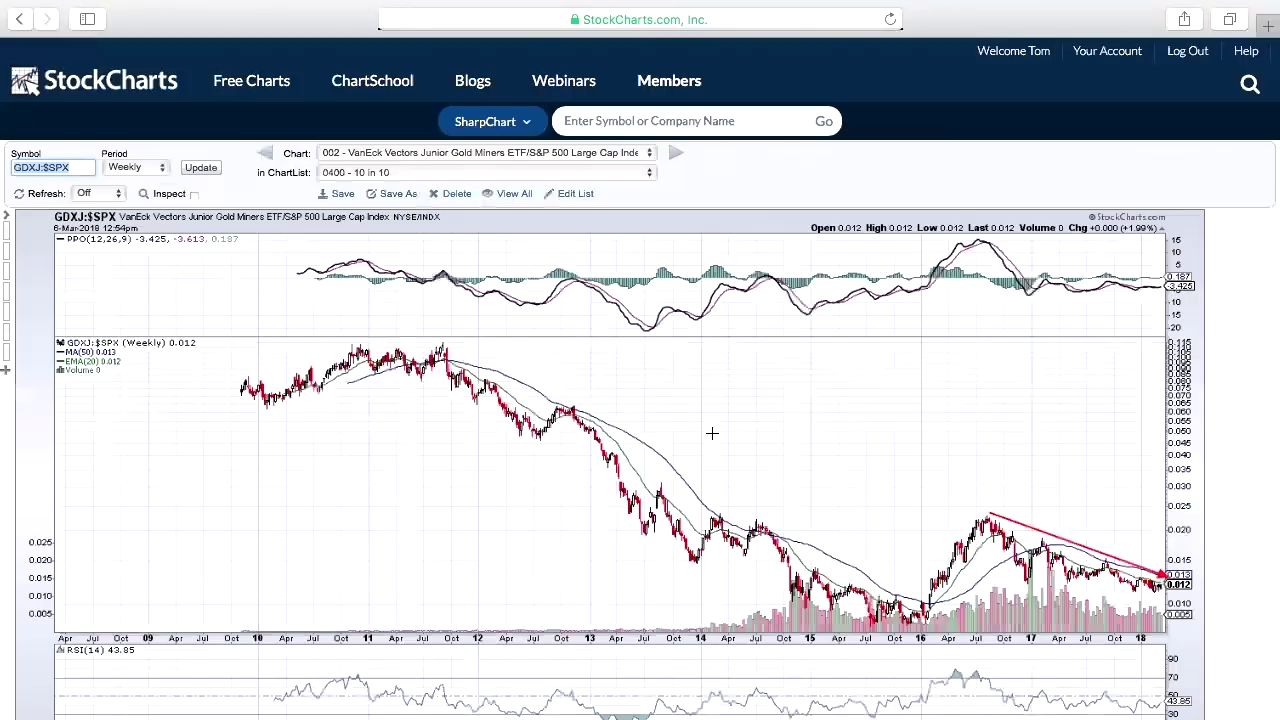
Step: Load the daily chart of ARKK
left_click(652, 120)
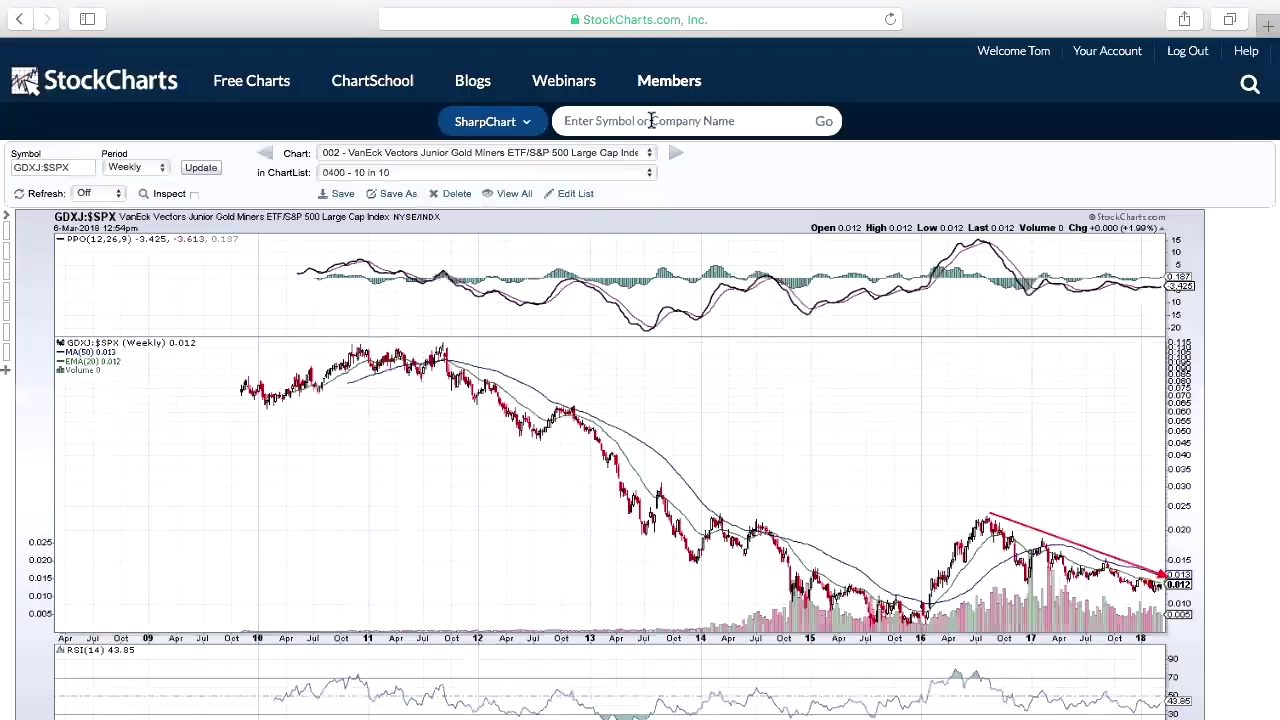
type("arkk")
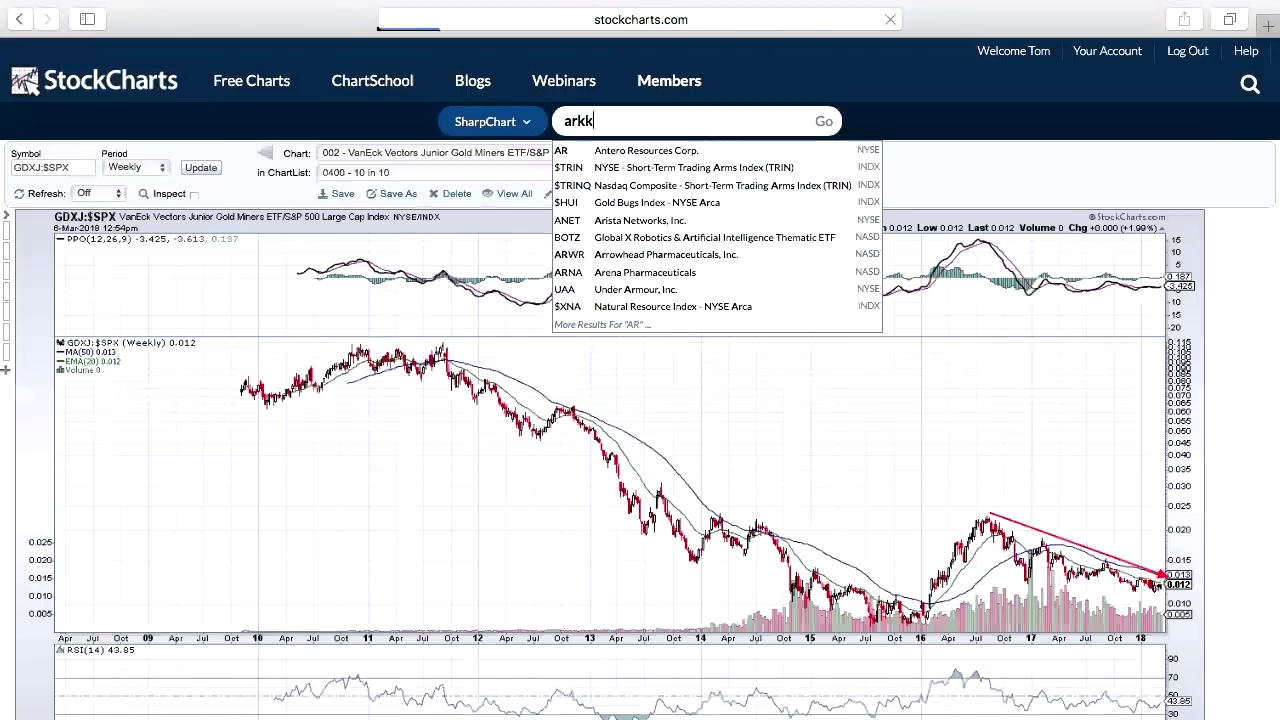
key("Return")
Step: Annotate the ARKK chart with an Auto Support-Resistance line across the late-January and late-February highs at about 42.5
scroll(651, 432, "down", 4)
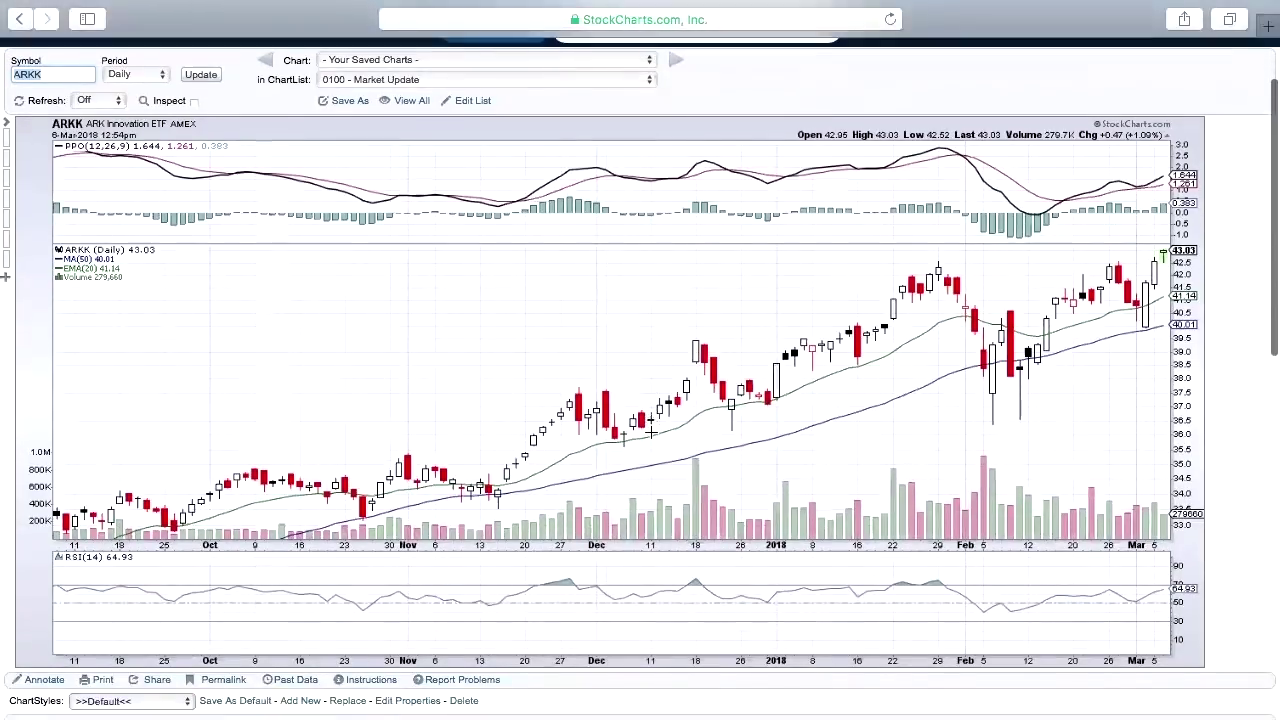
scroll(49, 574, "up", 2)
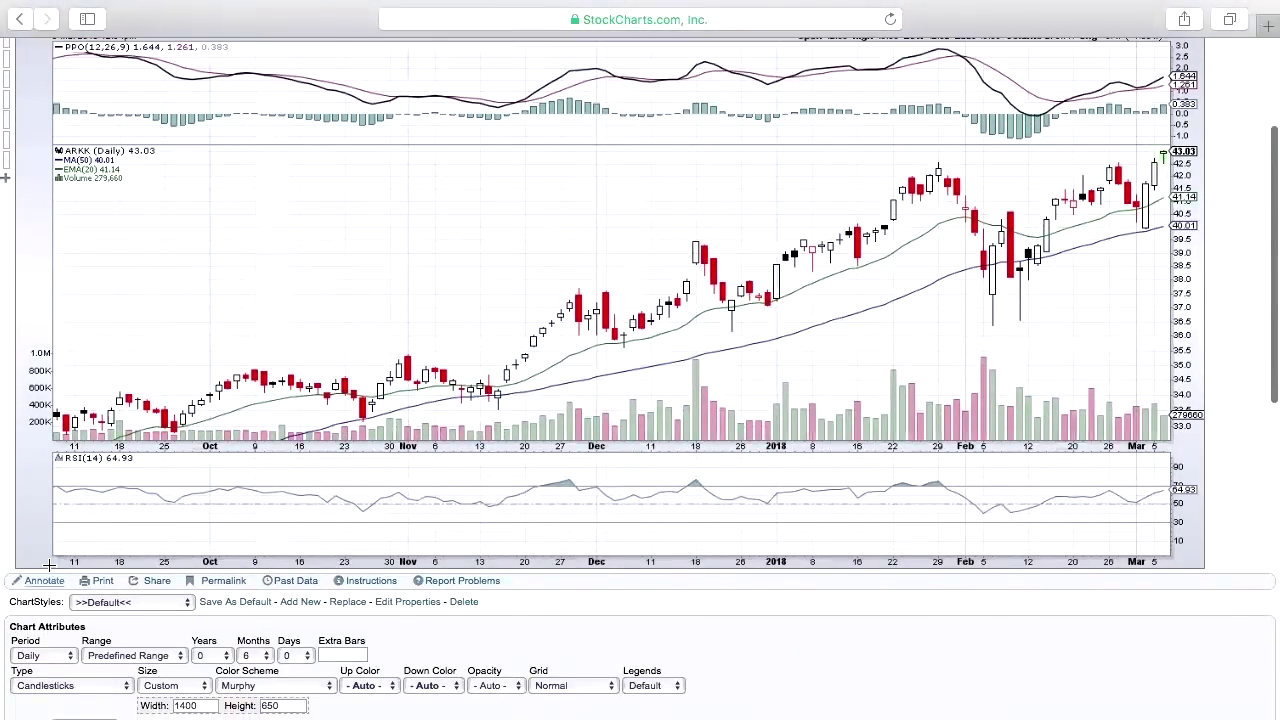
left_click(44, 572)
left_click(14, 253)
left_click(122, 340)
left_click(291, 357)
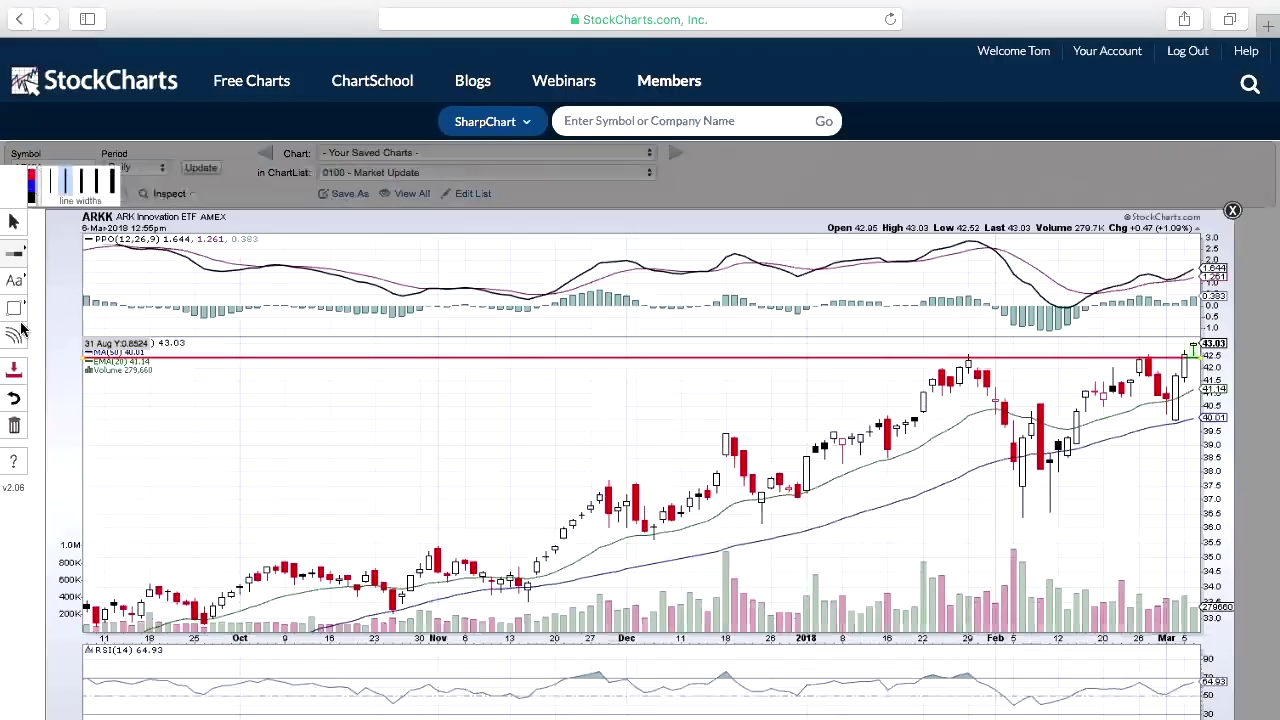
Step: Save the annotated ARKK chart to the 0400 - 10 in 10 list, prefixing its name with "003 -"
left_click(16, 370)
left_click(558, 396)
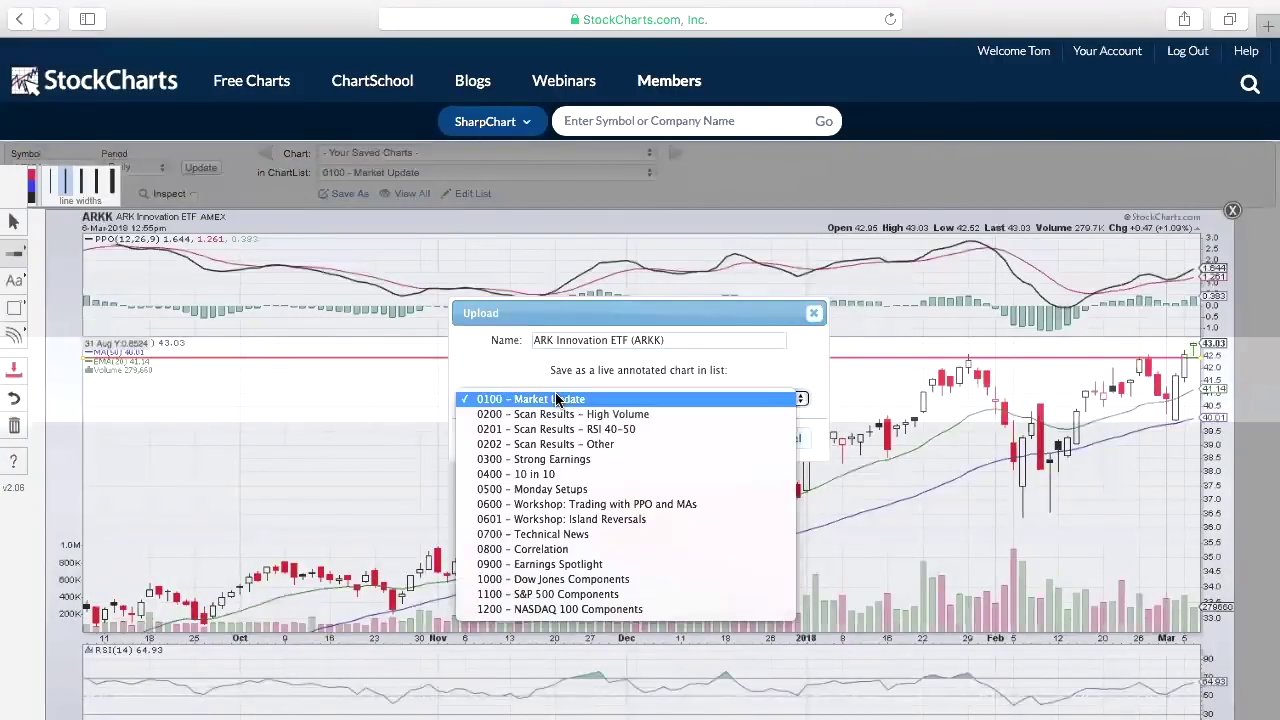
key("Return")
left_click(533, 340)
type("003 -")
left_click(724, 438)
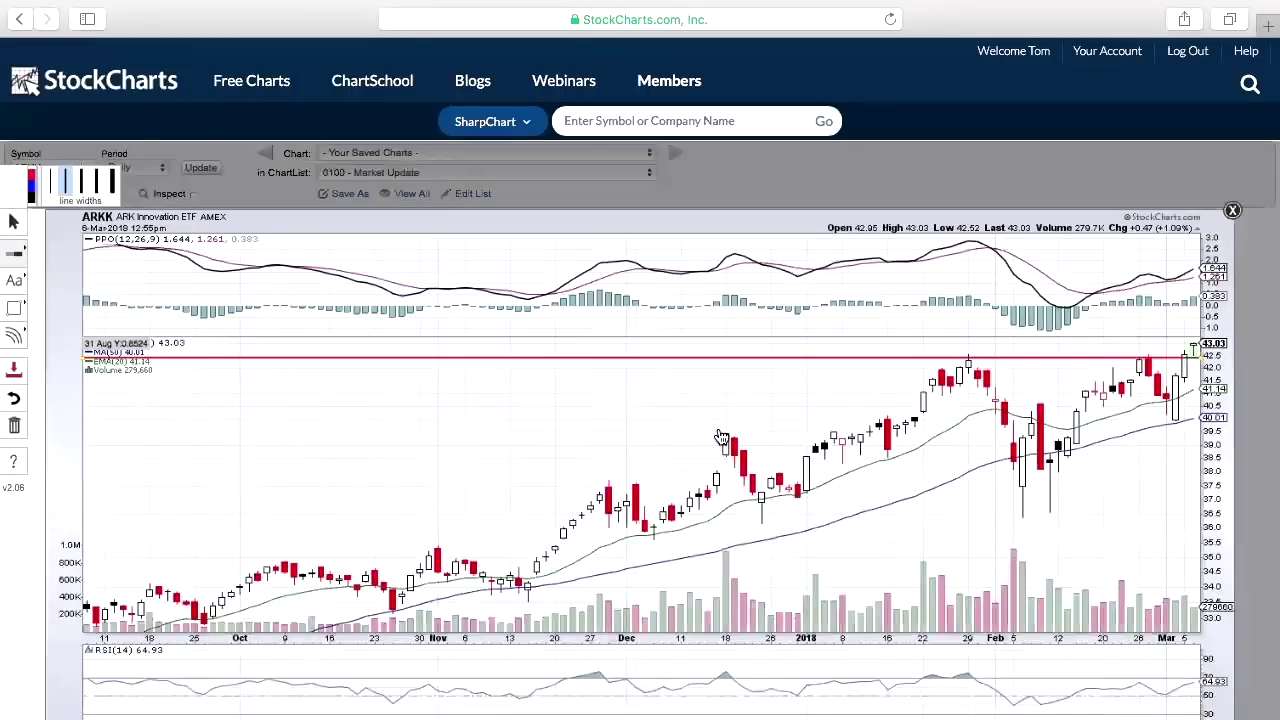
Step: Load the daily chart of NKTR and review its price, PPO and RSI
type("nktr")
key("Return")
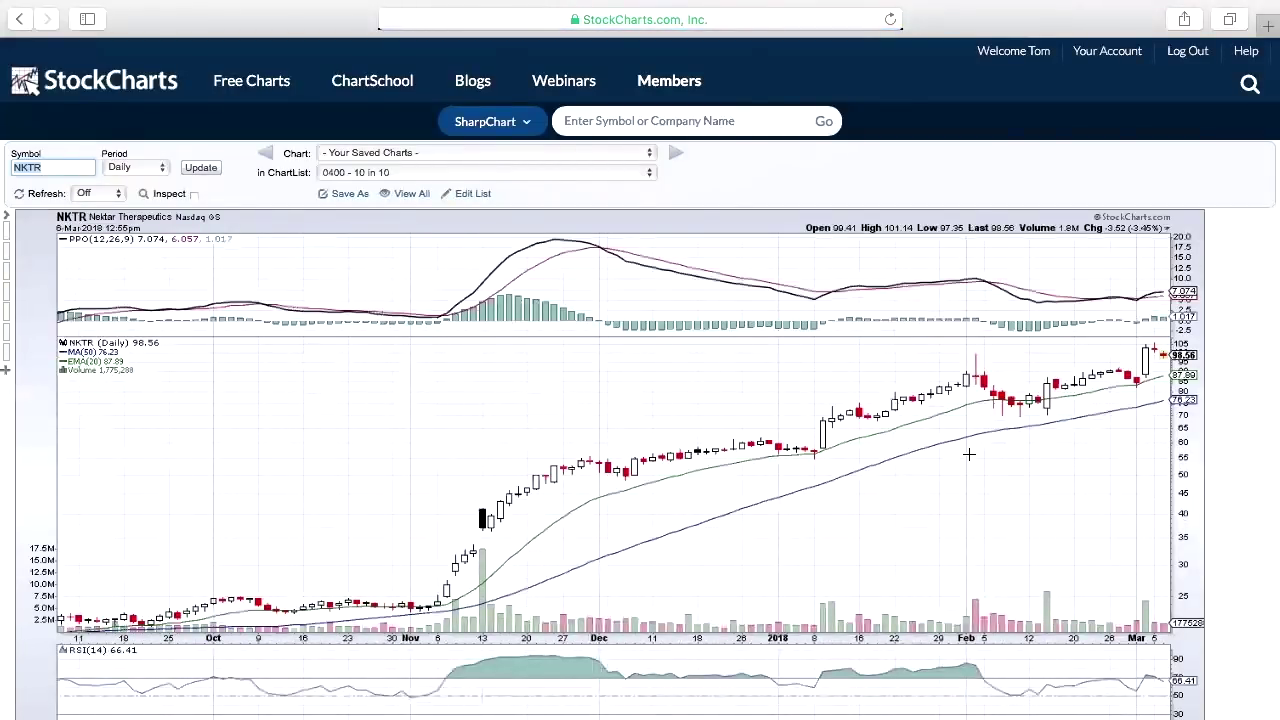
scroll(969, 454, "down", 2)
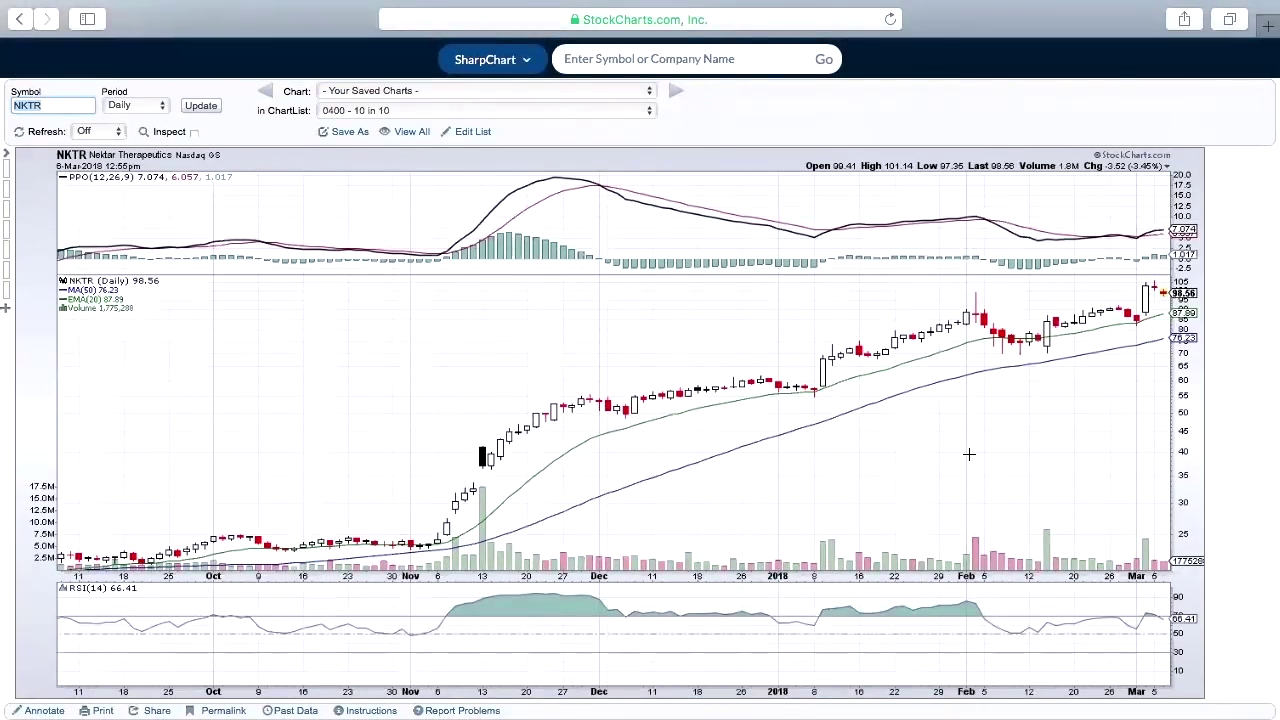
scroll(969, 454, "down", 1)
scroll(955, 431, "down", 1)
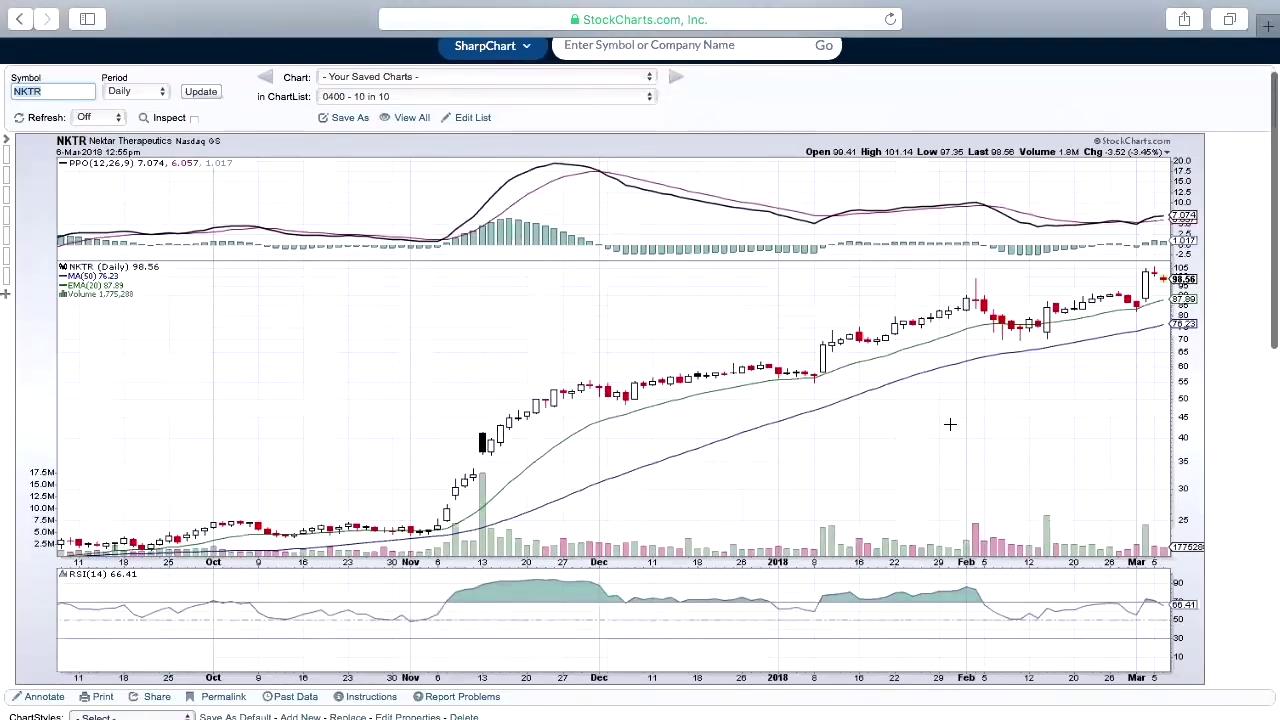
Step: Annotate the NKTR chart with an Auto Support-Resistance line at the level of the late-February highs
scroll(870, 392, "down", 5)
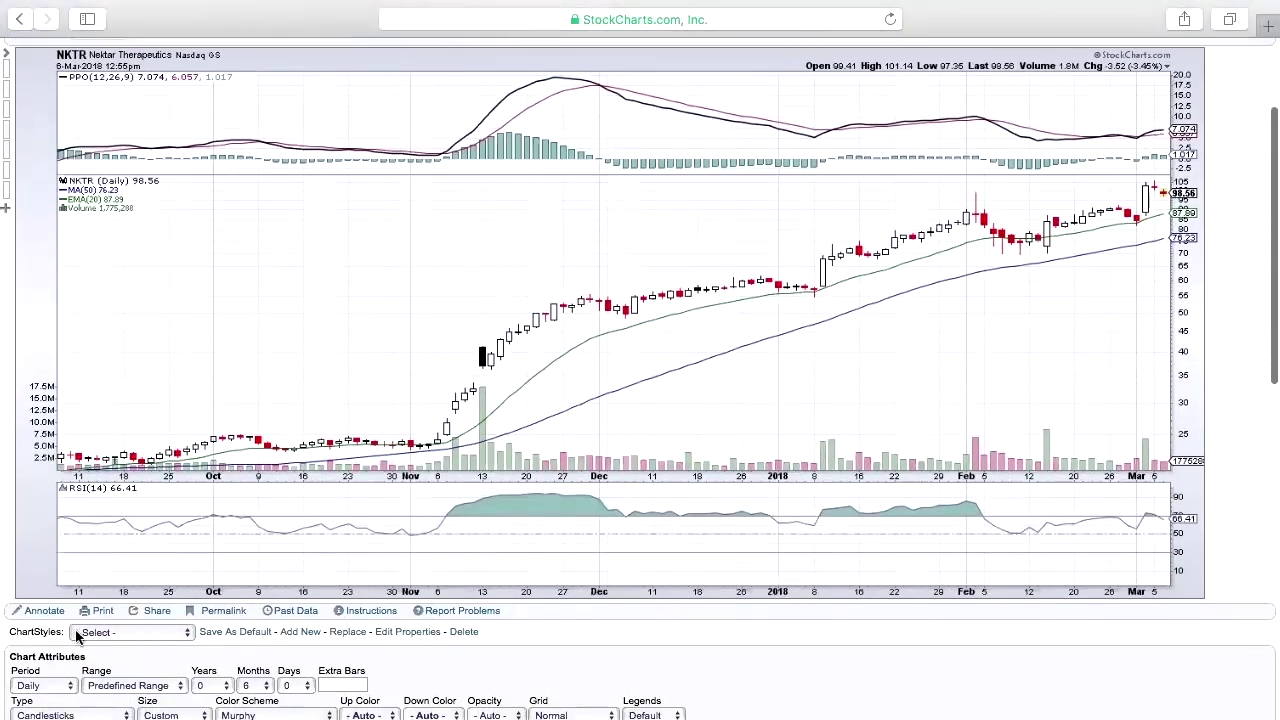
left_click(44, 610)
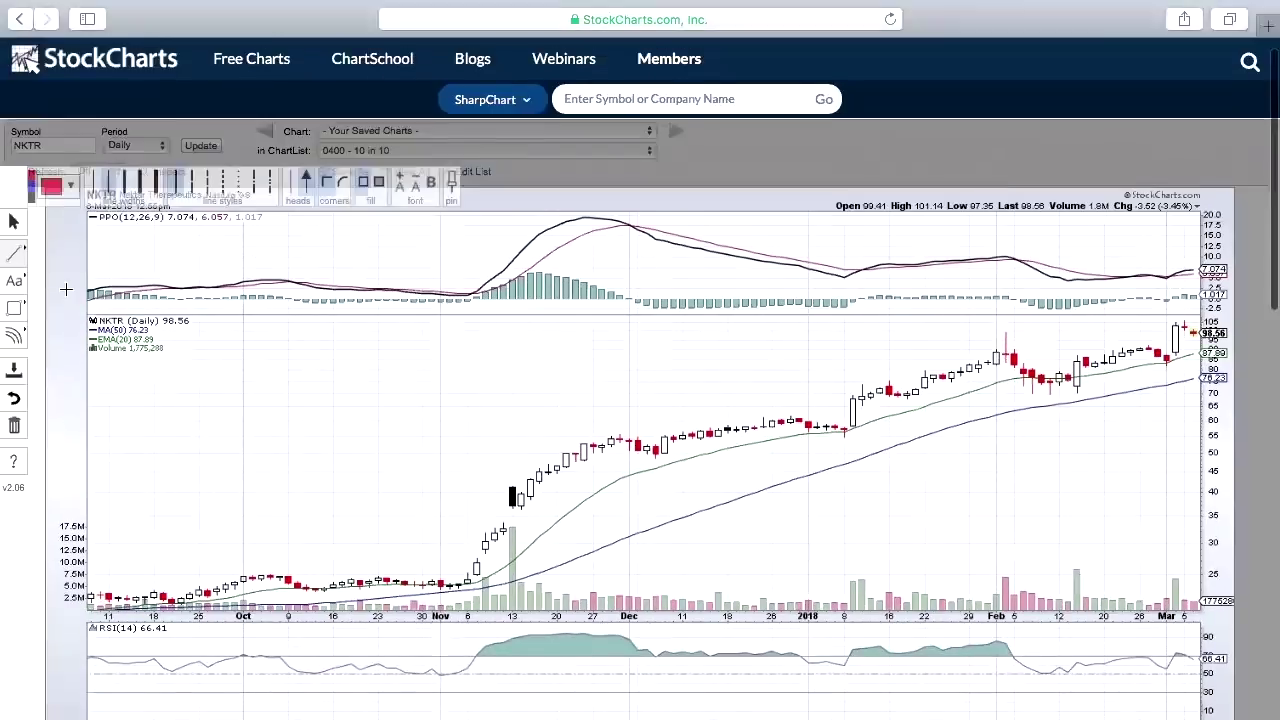
left_click(16, 254)
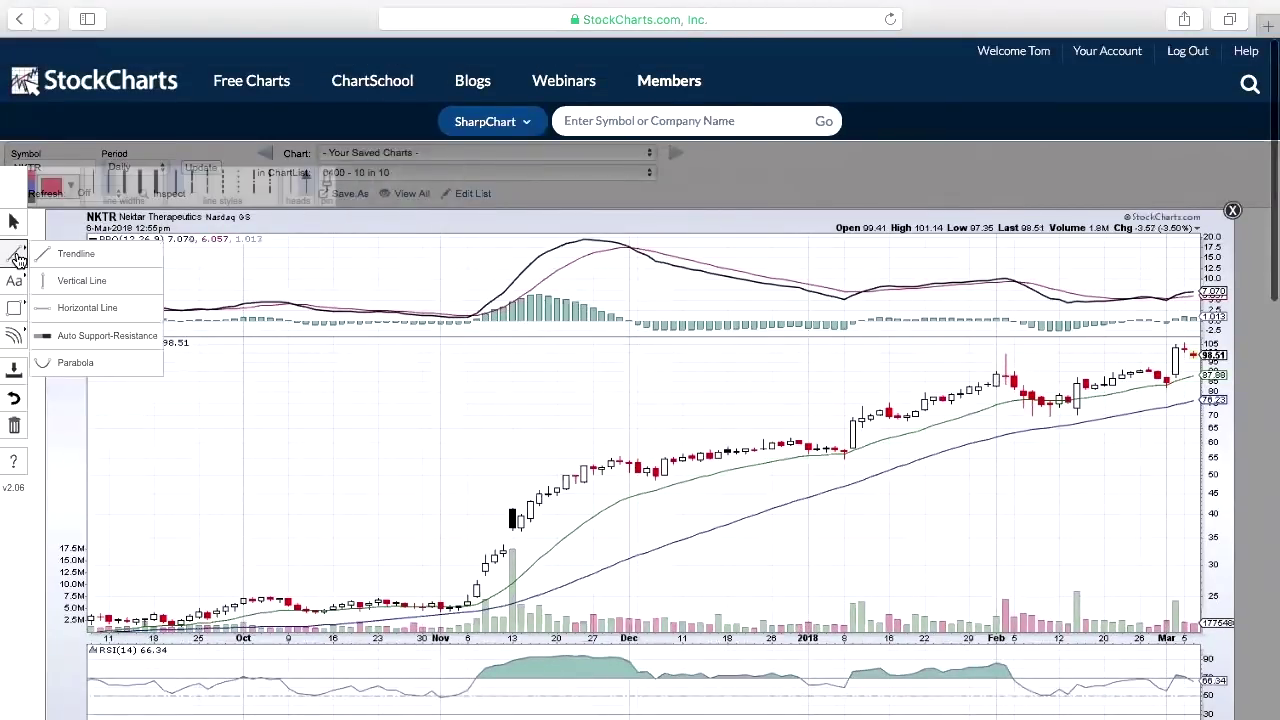
left_click(109, 332)
left_click(280, 377)
left_click_drag(280, 377, 279, 368)
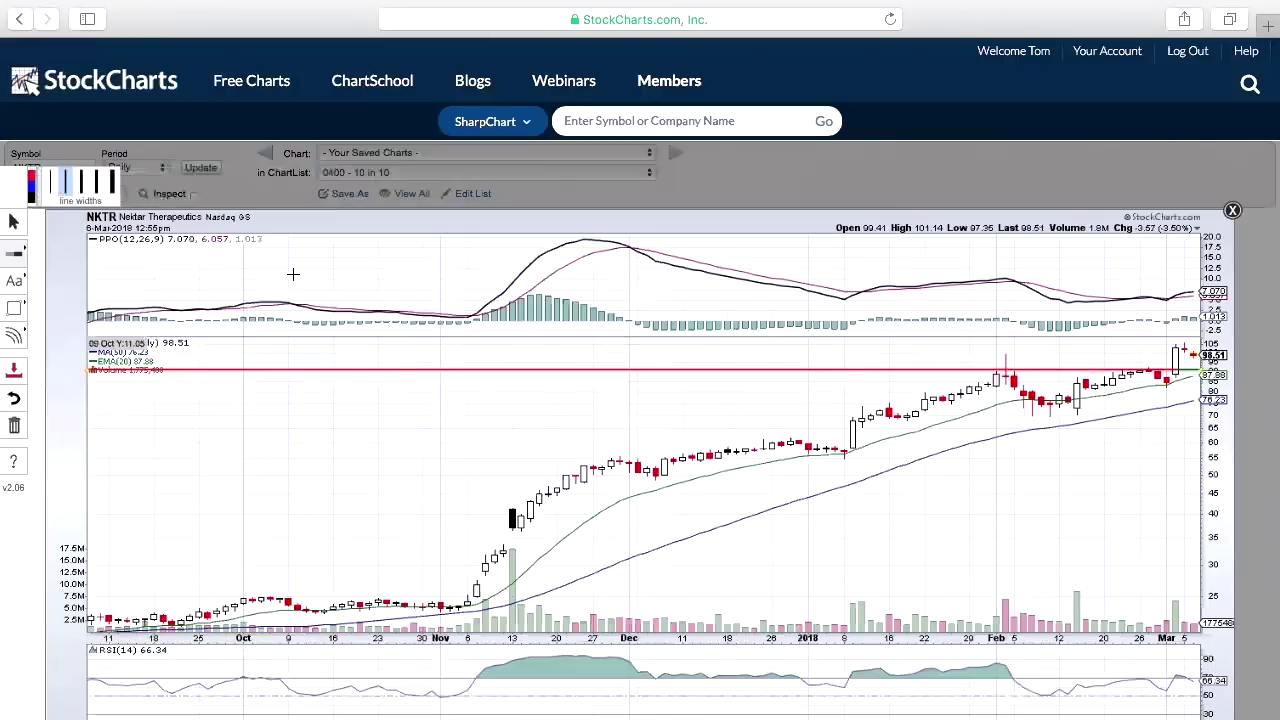
Step: Place a blue down arrow above the tall early-March volume bar on the NKTR chart
left_click(17, 283)
left_click(82, 337)
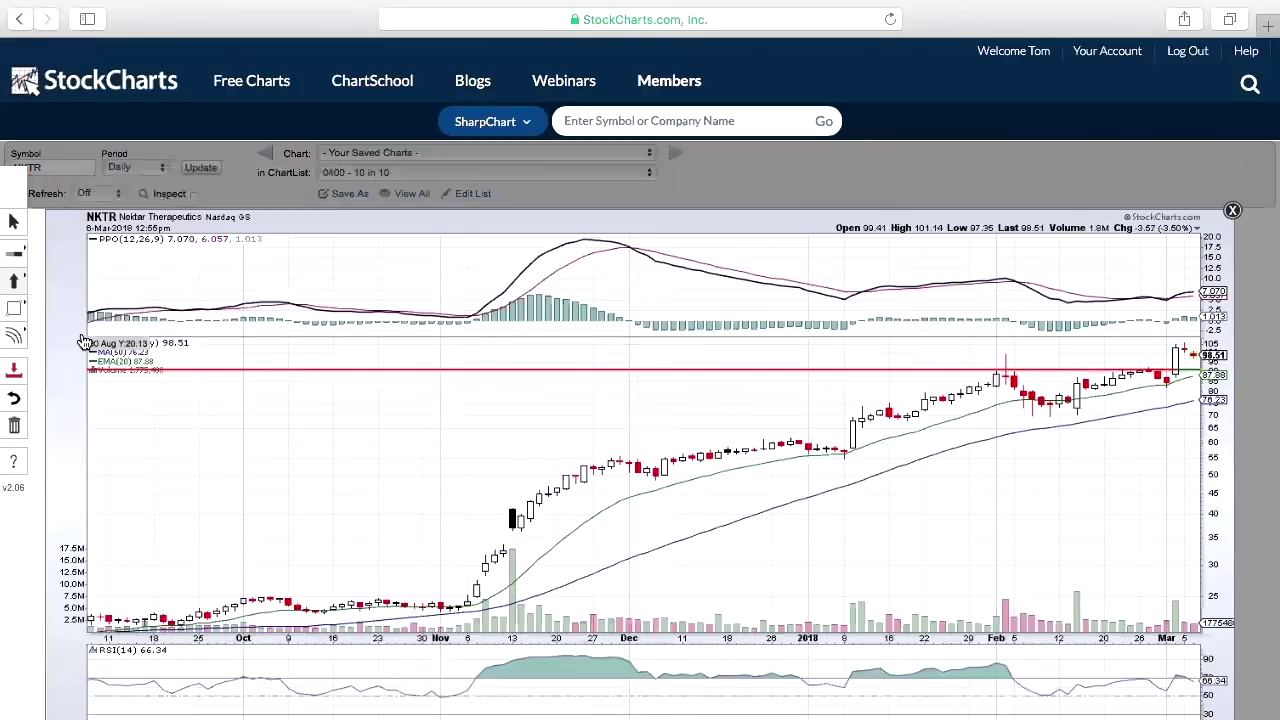
left_click(30, 195)
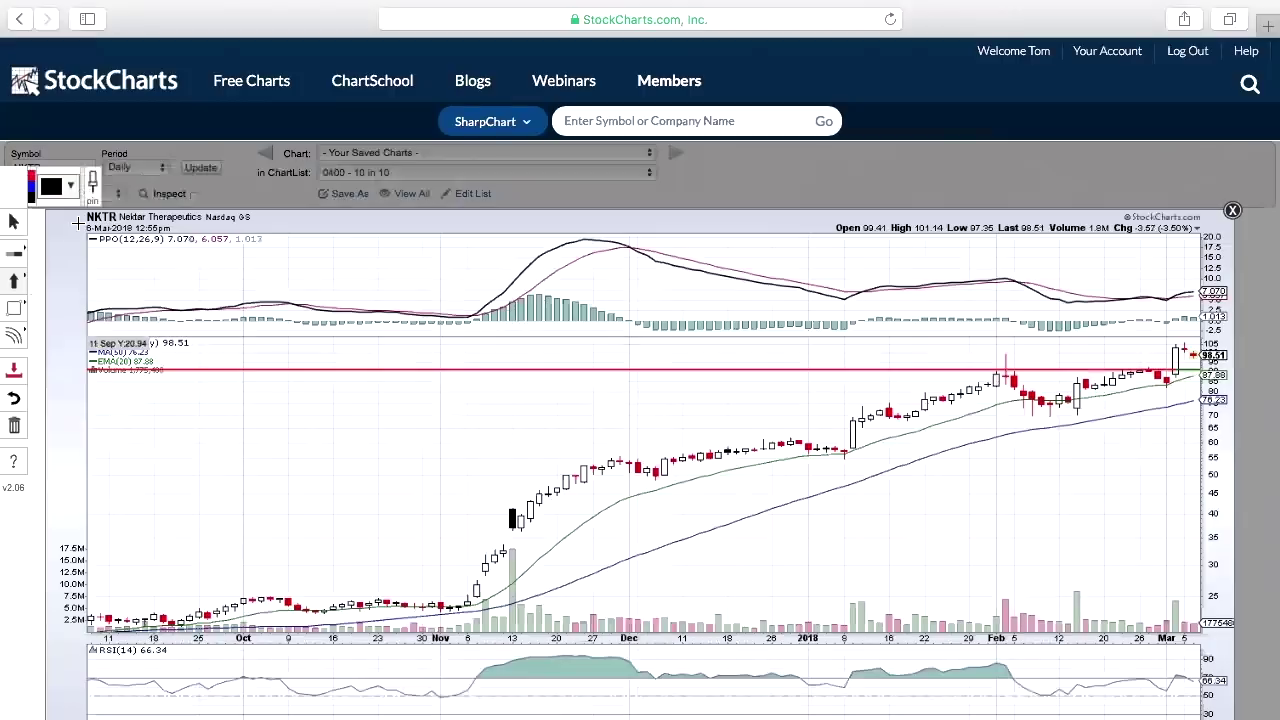
left_click(31, 186)
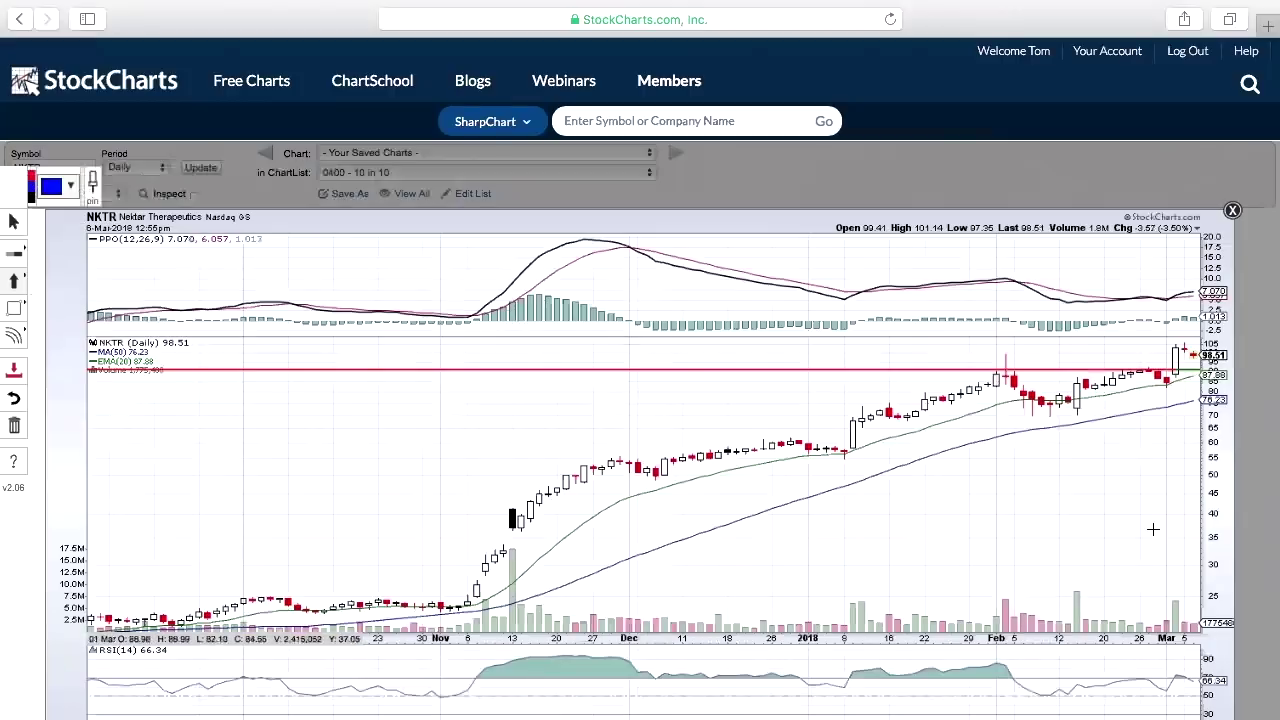
left_click(1175, 591)
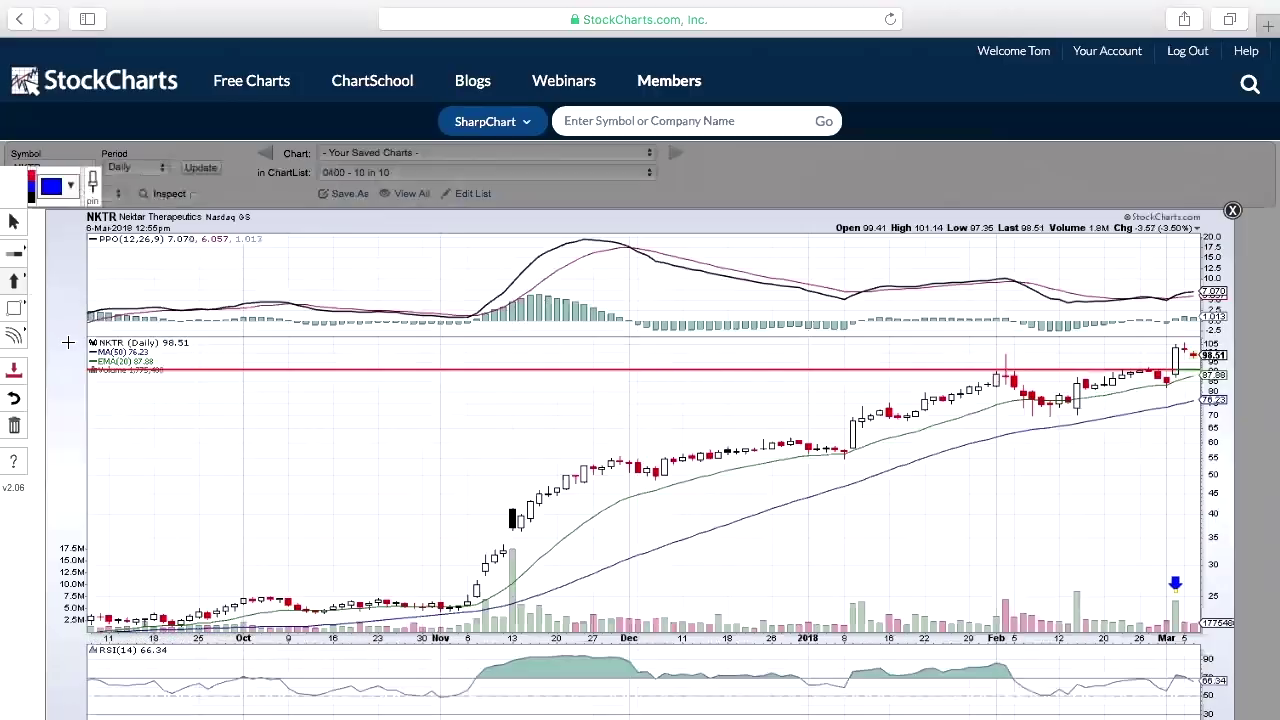
Step: Save the annotated NKTR chart to the 0400 - 10 in 10 list, prefixing its name with "004 -"
left_click(17, 370)
left_click(640, 398)
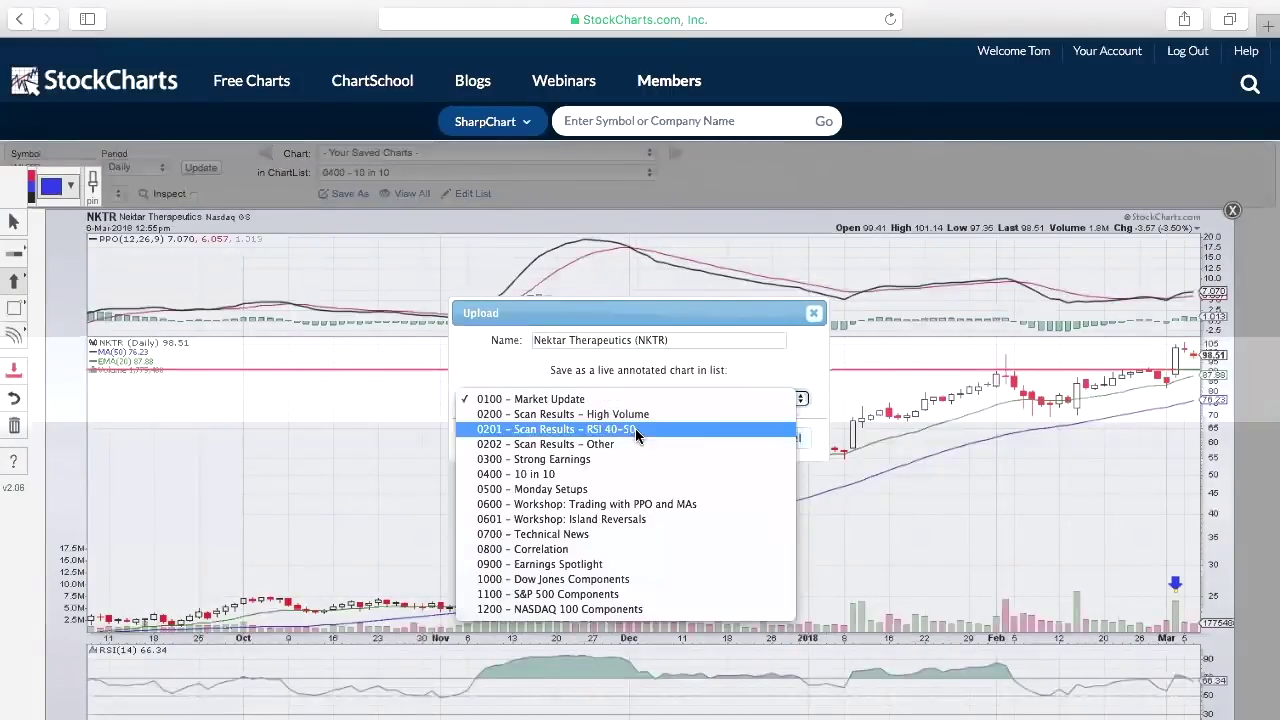
left_click(636, 474)
left_click(534, 340)
type("0404 -")
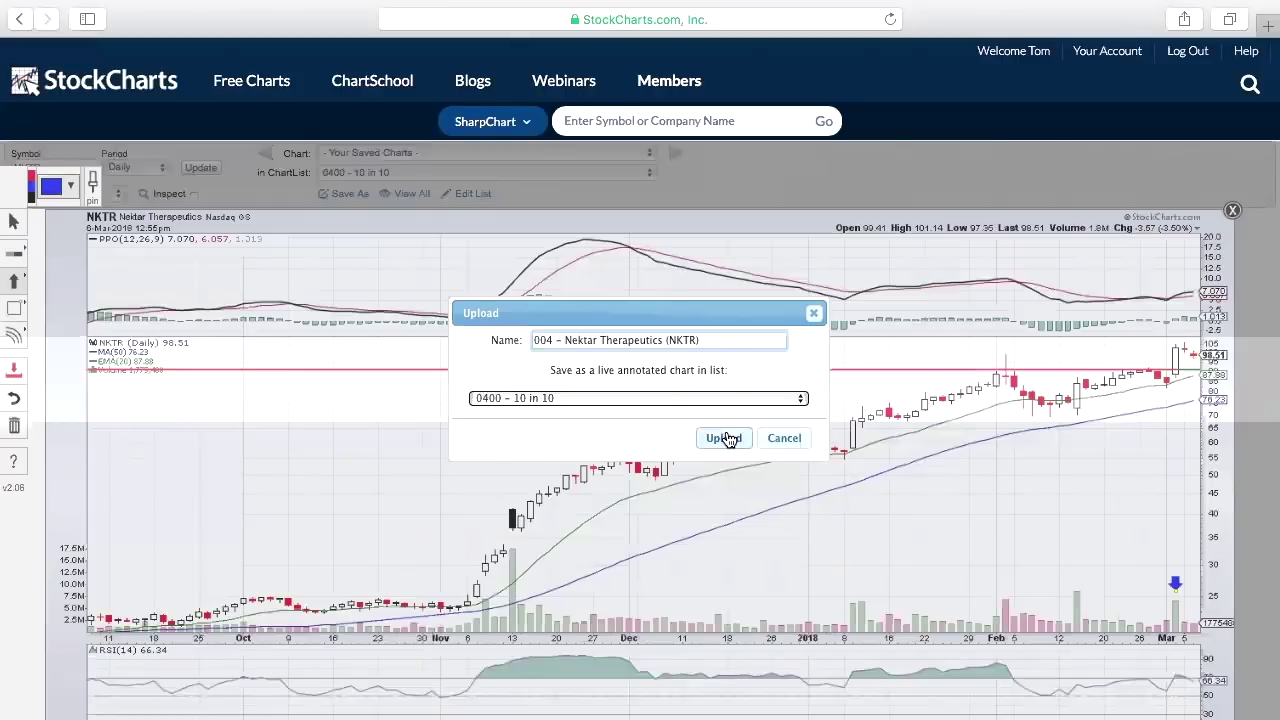
left_click(728, 438)
Step: Load the daily chart of UPS and review its price and indicators
type("ups")
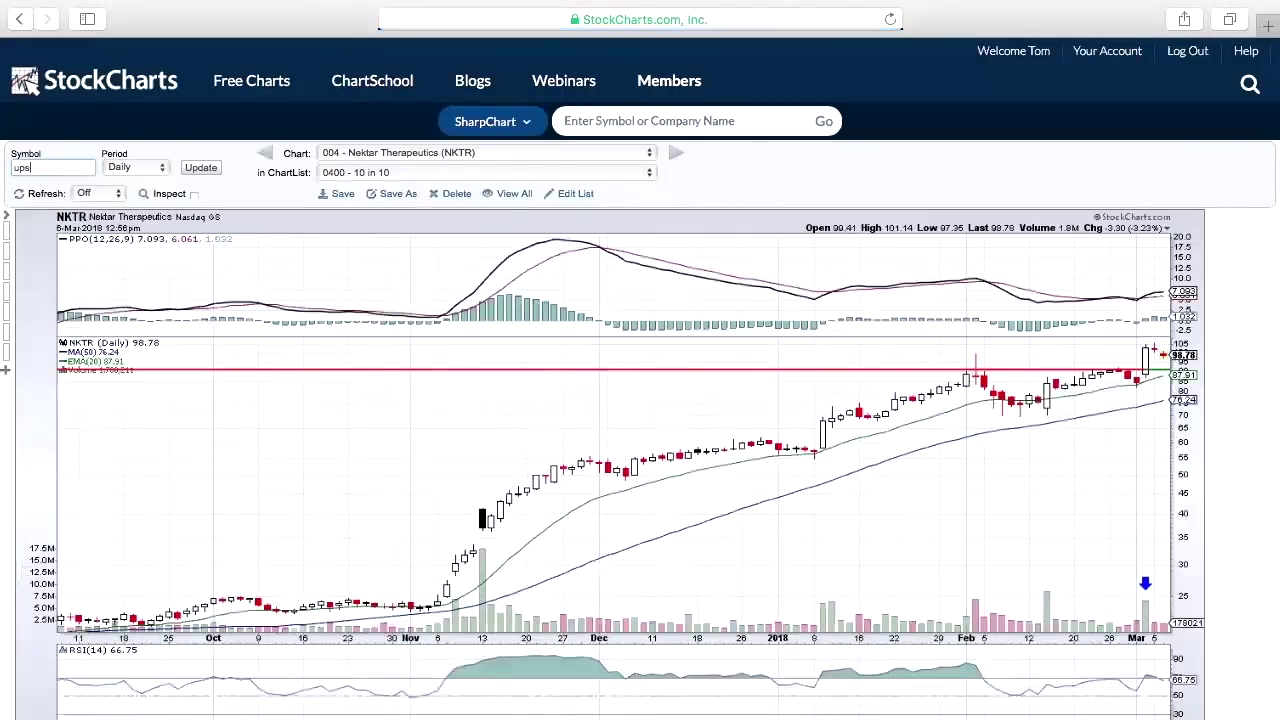
key("Return")
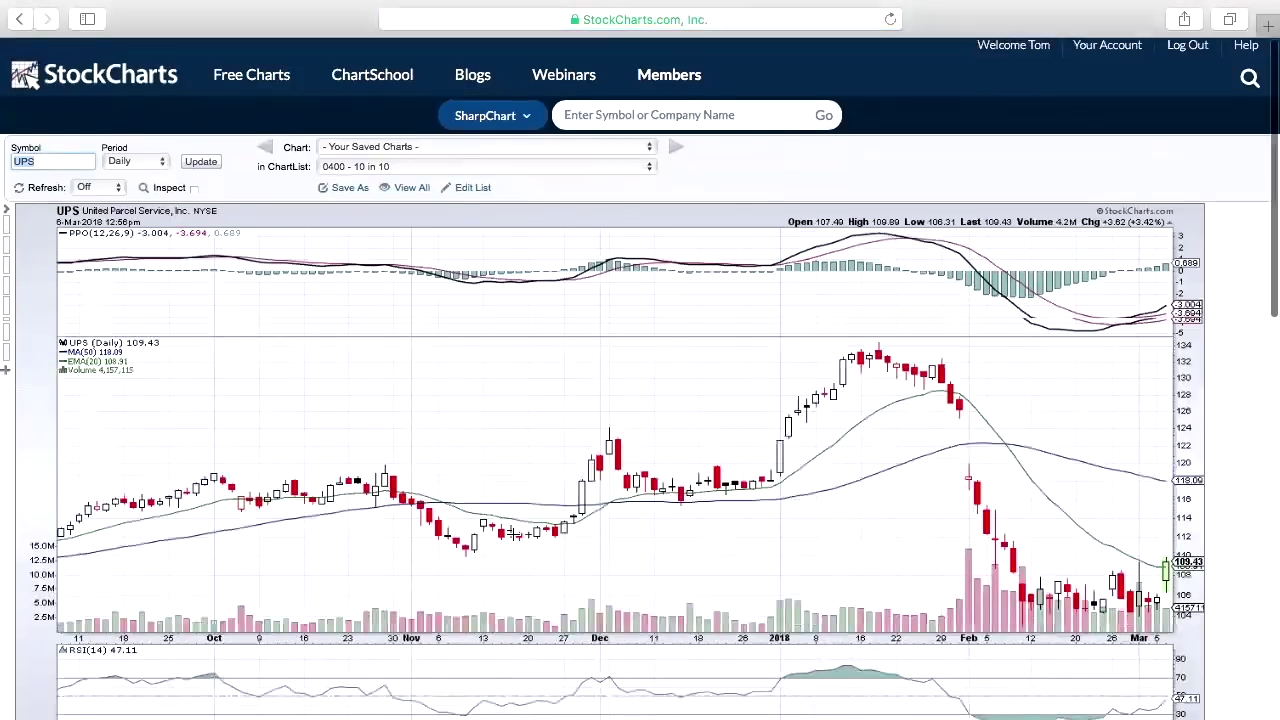
scroll(513, 535, "down", 2)
scroll(513, 535, "down", 2)
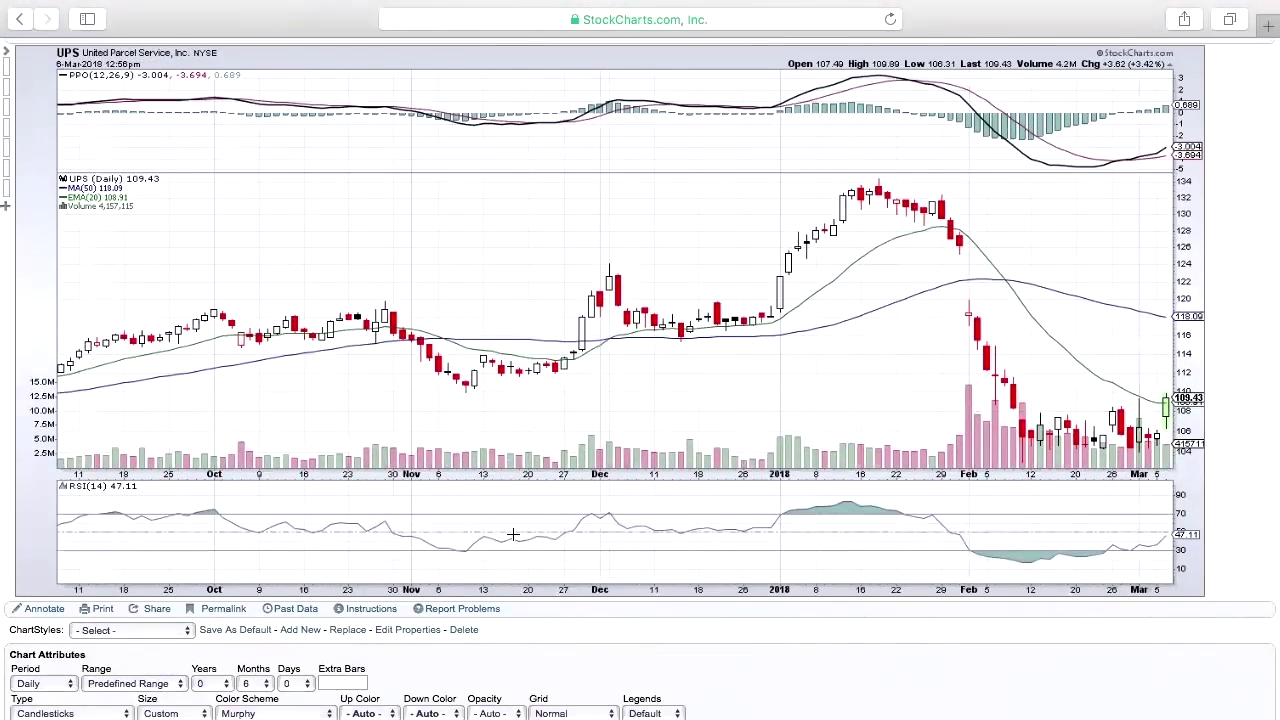
Step: Annotate the UPS chart with an Auto Support-Resistance line at the level of the late-February highs
scroll(513, 535, "down", 1)
left_click(40, 593)
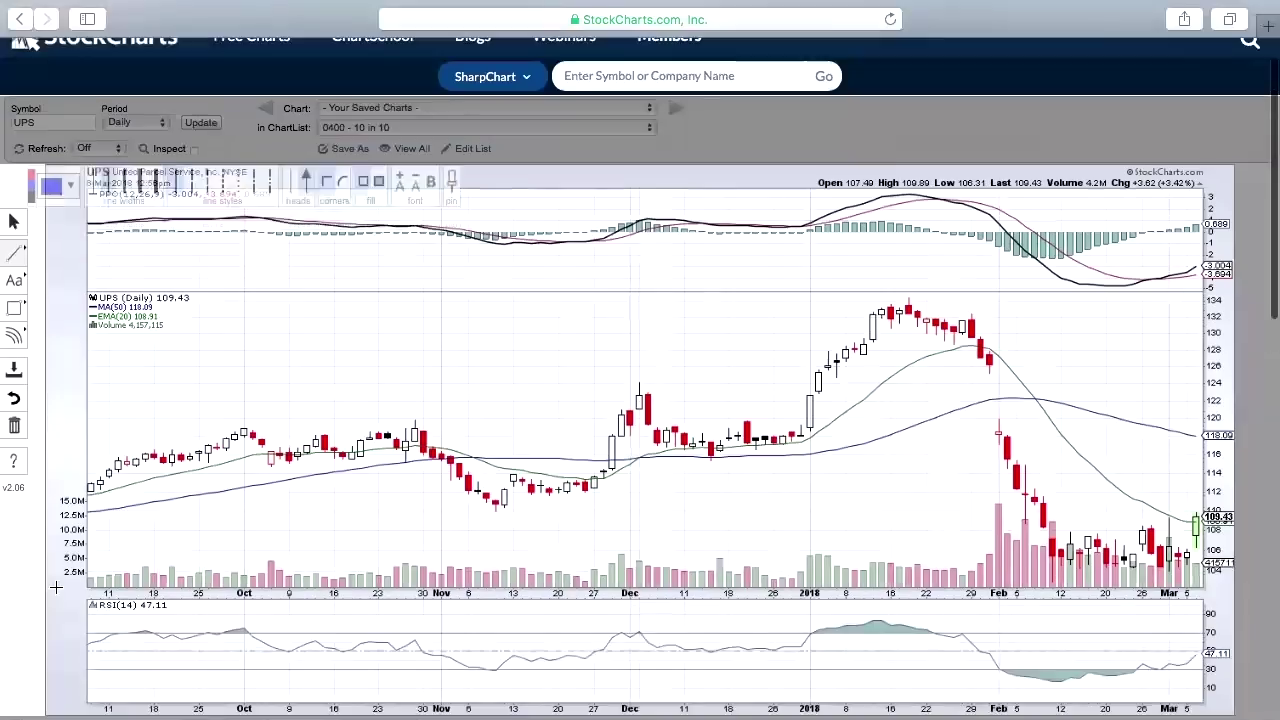
left_click(14, 253)
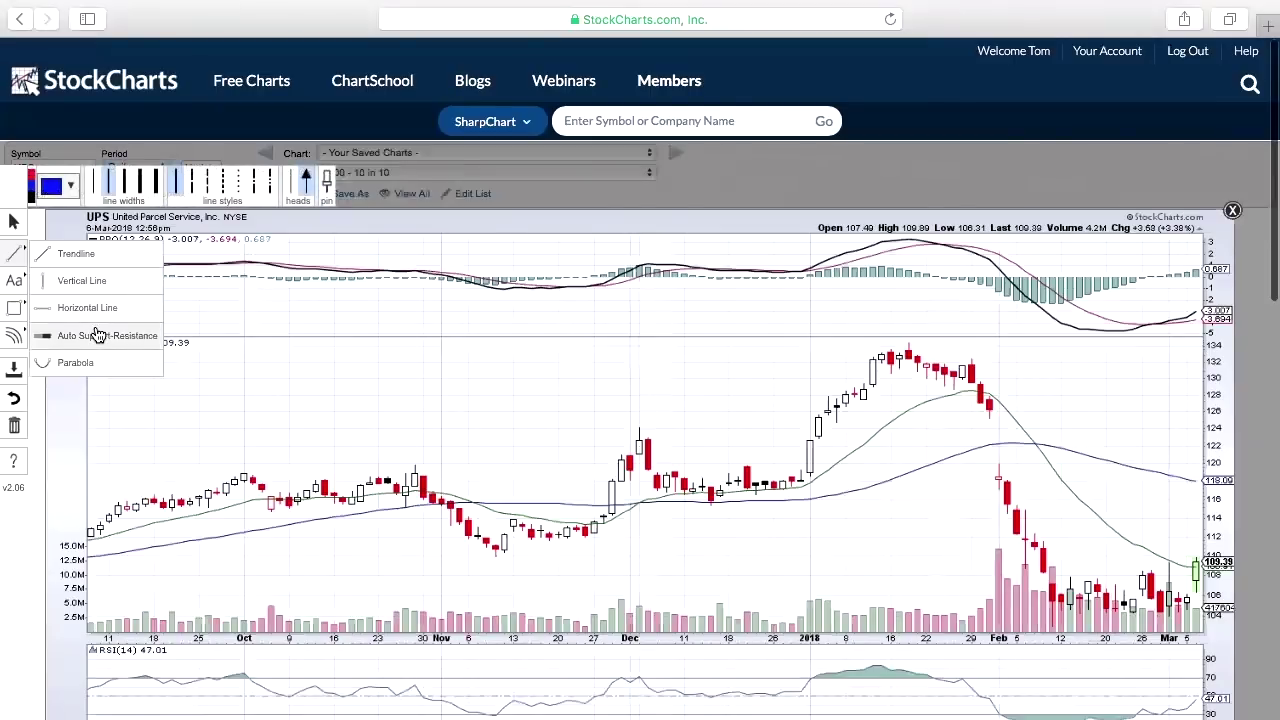
left_click(95, 335)
scroll(437, 465, "down", 1)
scroll(437, 465, "down", 1)
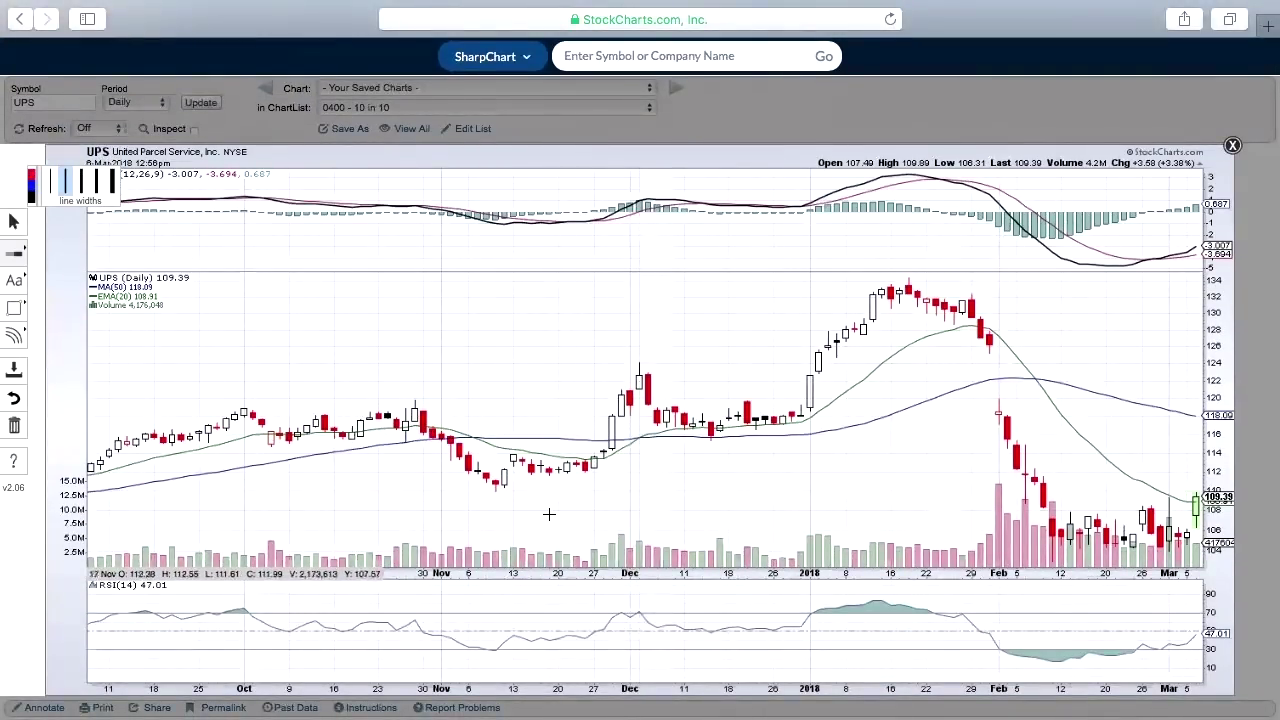
left_click(537, 506)
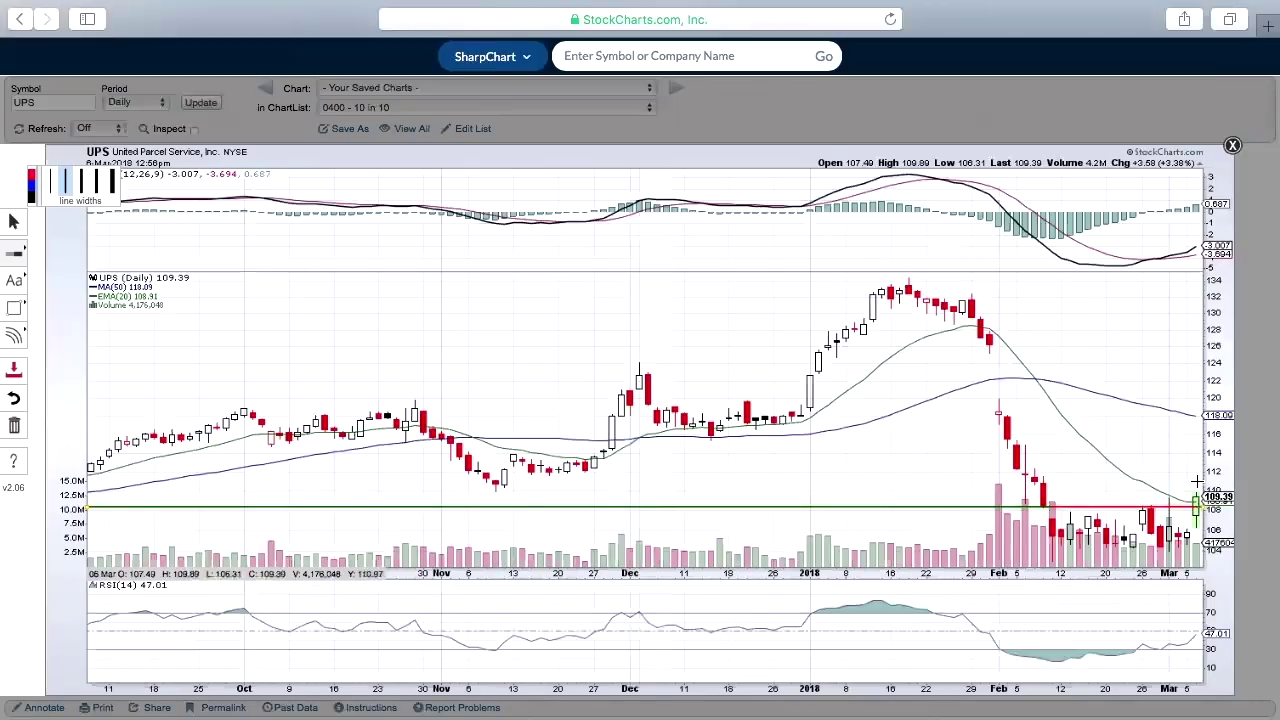
Step: Save the annotated UPS chart to the 0400 - 10 in 10 list, prefixing its name with "005 -"
left_click(14, 369)
left_click(569, 397)
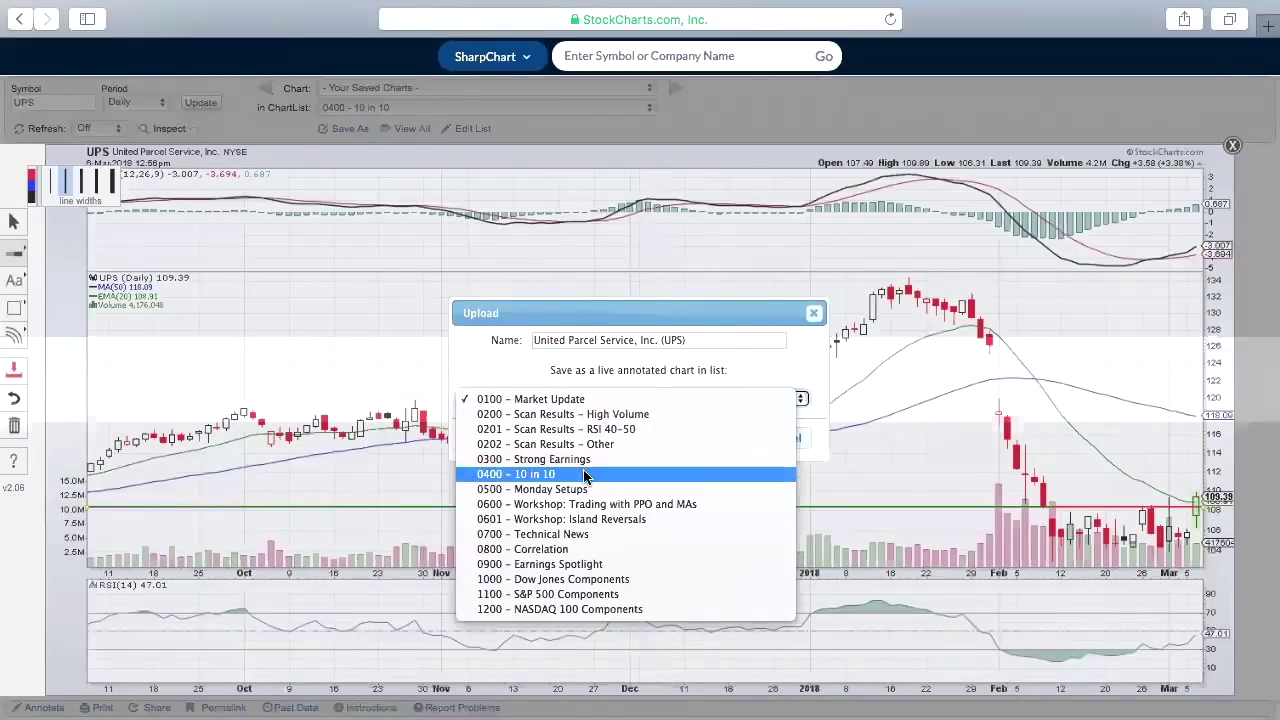
left_click(557, 333)
left_click(532, 341)
type("005 -")
left_click(726, 438)
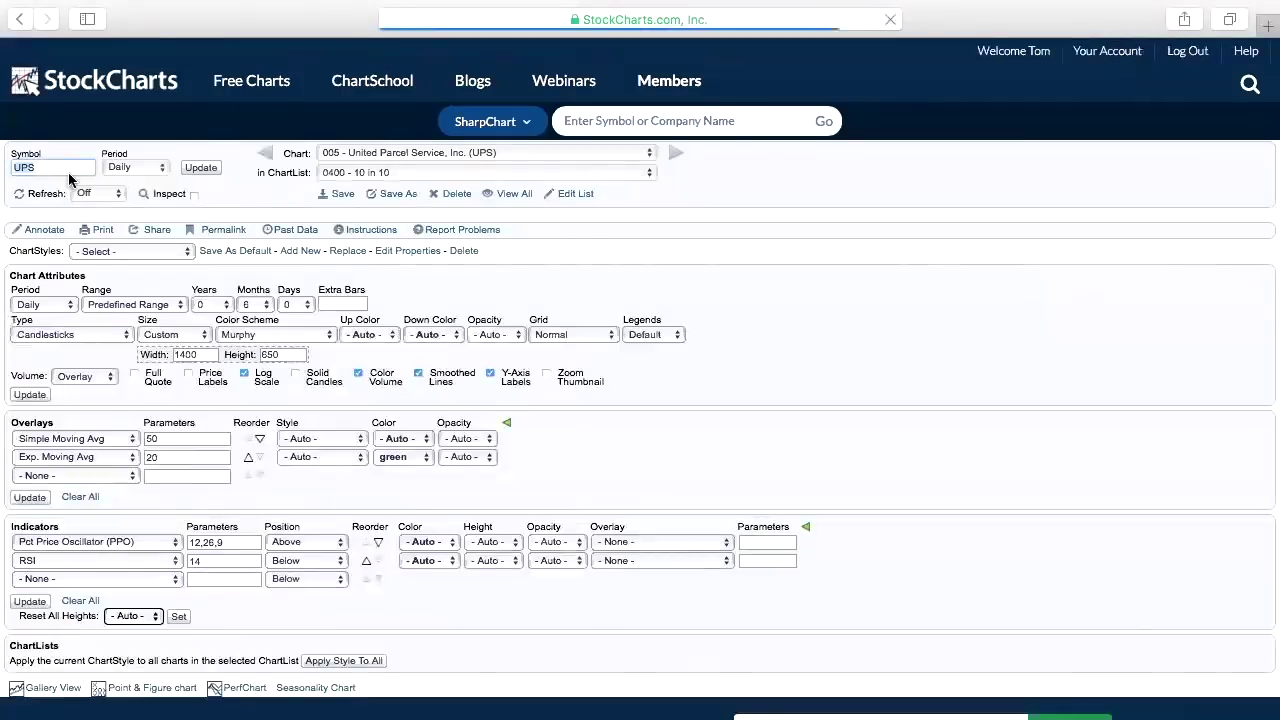
Step: Load the daily chart of MCO and review its price and indicators
key("Return")
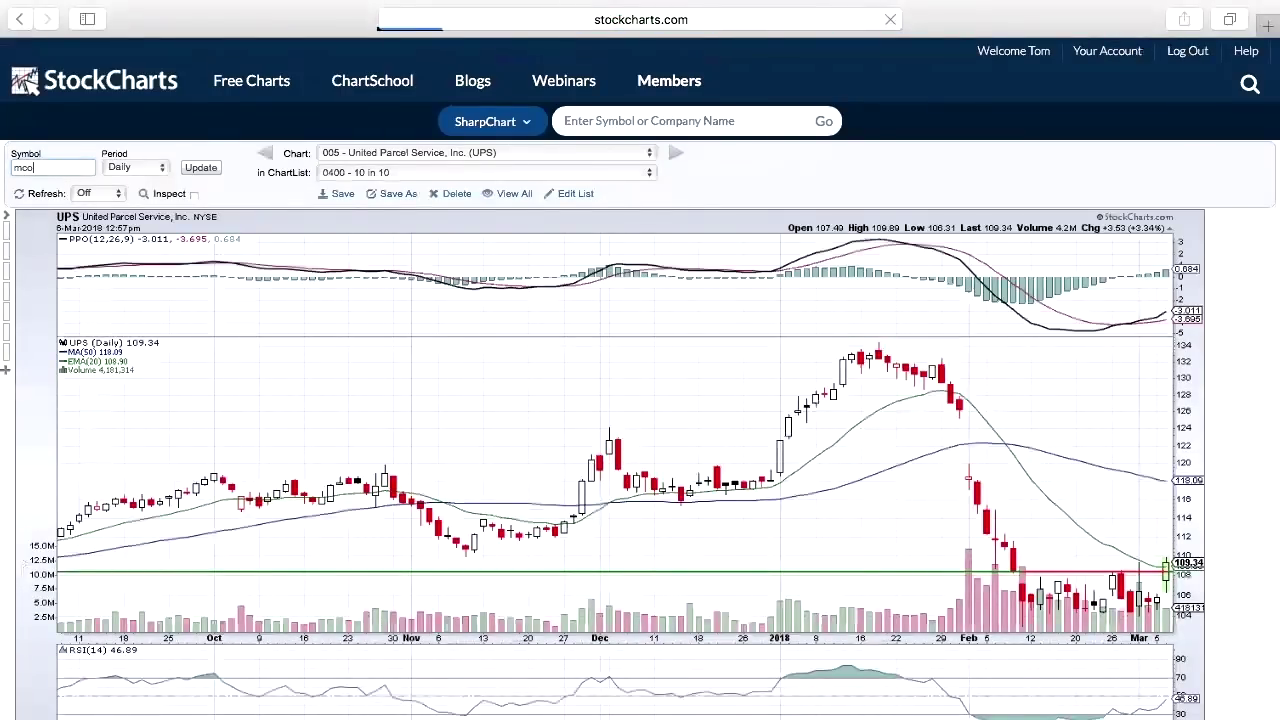
scroll(467, 408, "down", 1)
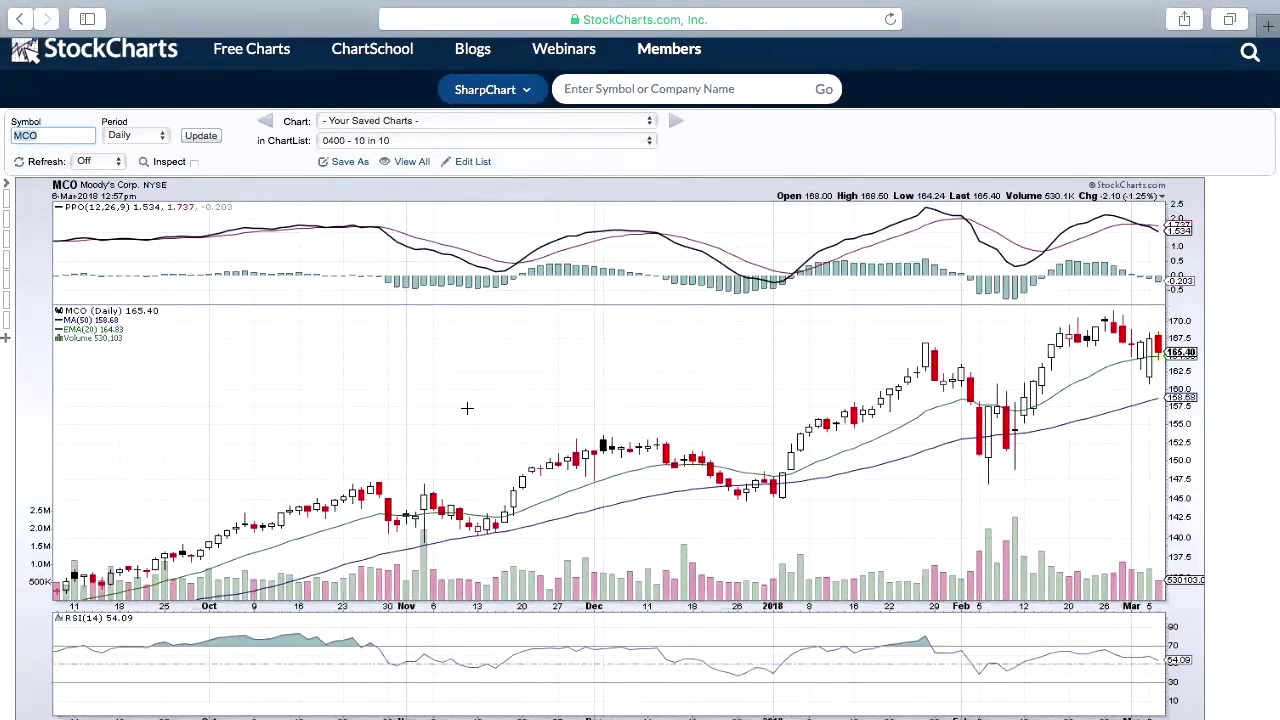
scroll(467, 408, "down", 1)
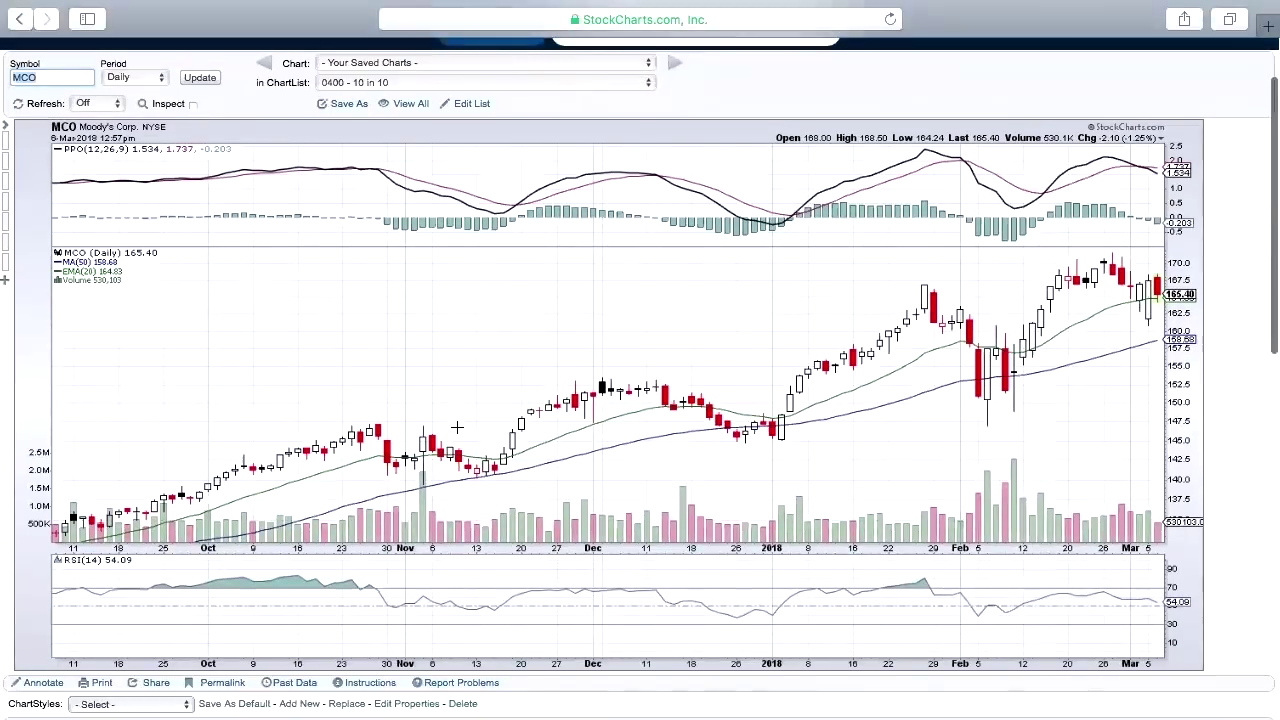
Step: Annotate the MCO chart with a rising blue trendline from the early-September prices along the lows to the chart's March end
scroll(467, 408, "down", 3)
left_click(43, 606)
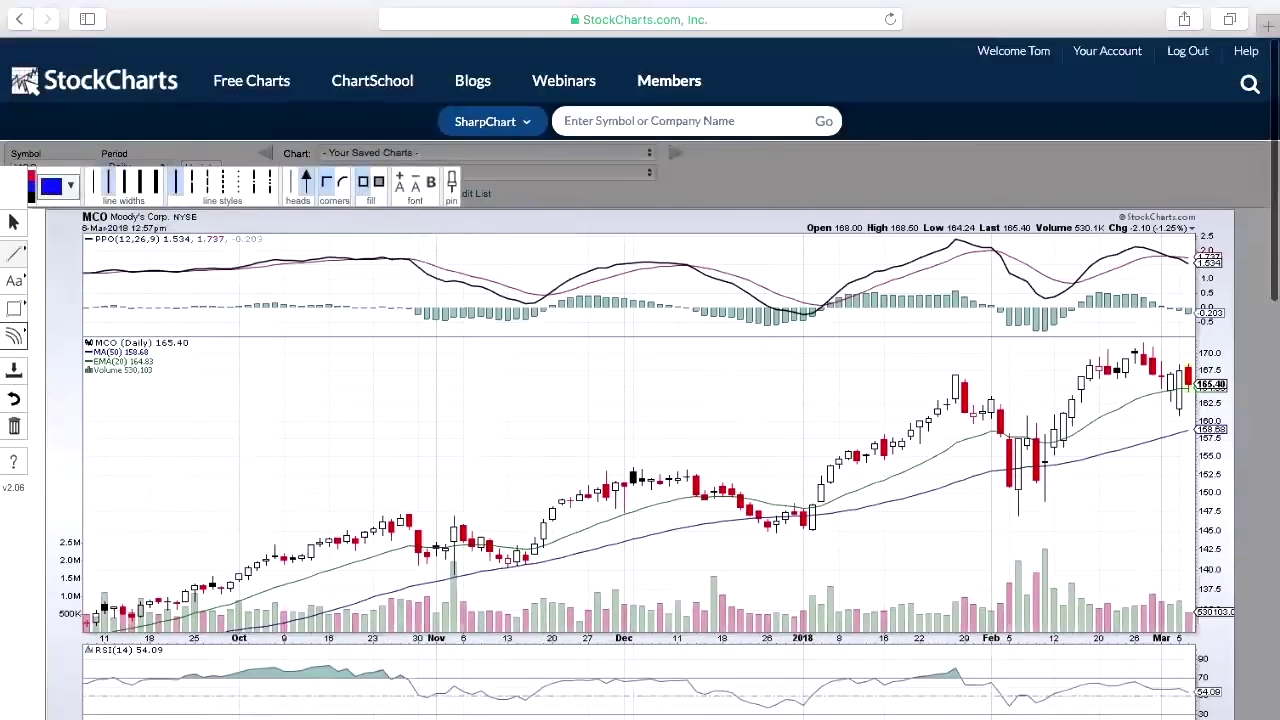
left_click(14, 252)
left_click(90, 338)
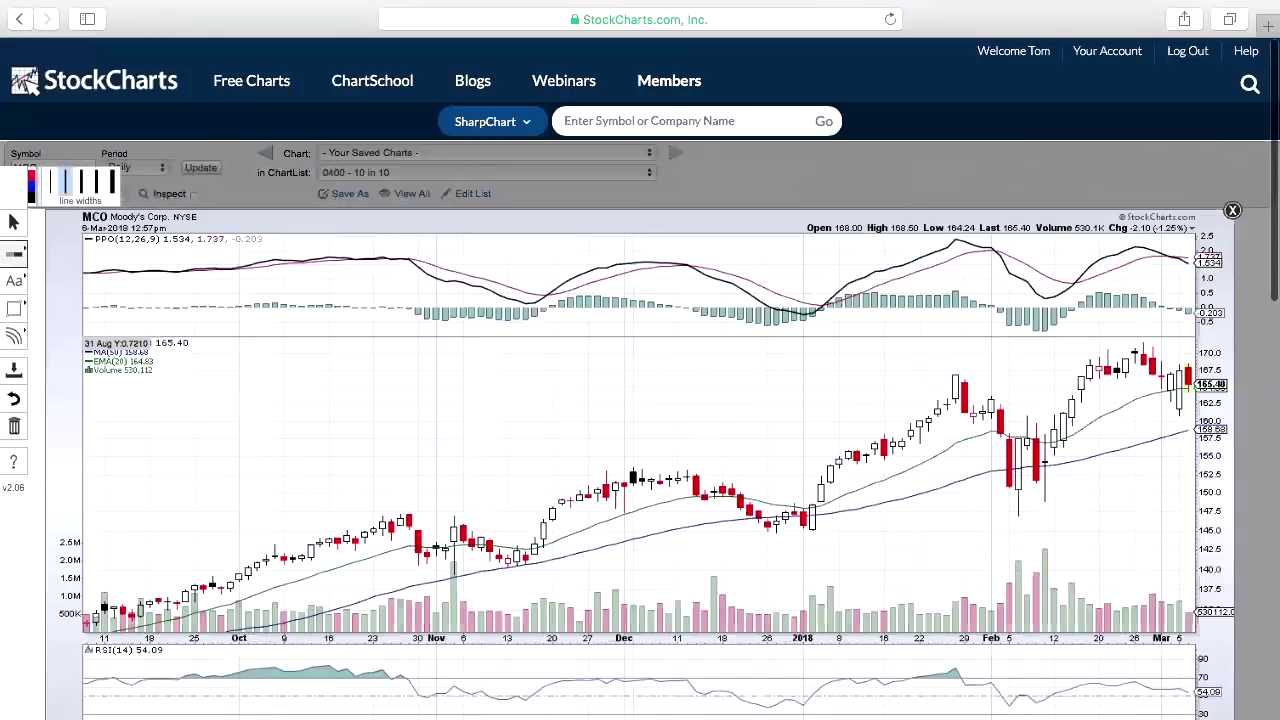
left_click(16, 258)
left_click(70, 256)
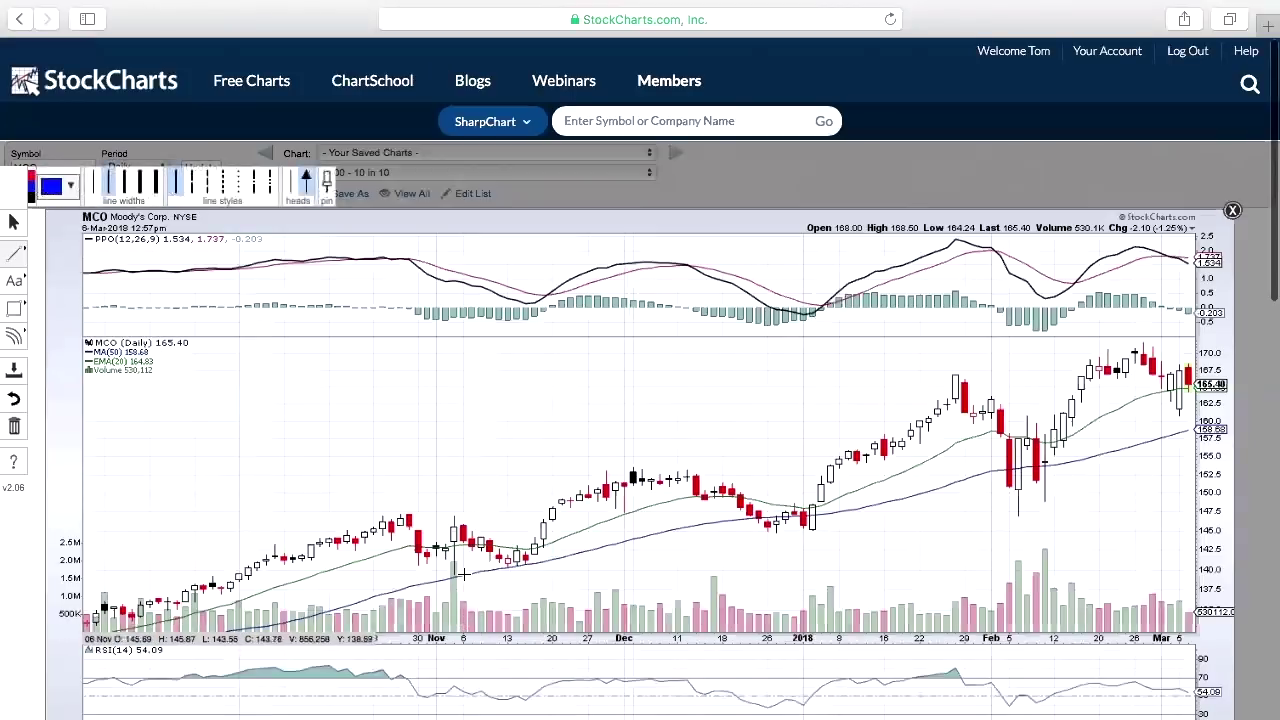
mouse_move(100, 622)
left_mouse_down()
mouse_move(880, 557)
mouse_move(1205, 477)
mouse_move(1193, 463)
left_mouse_up()
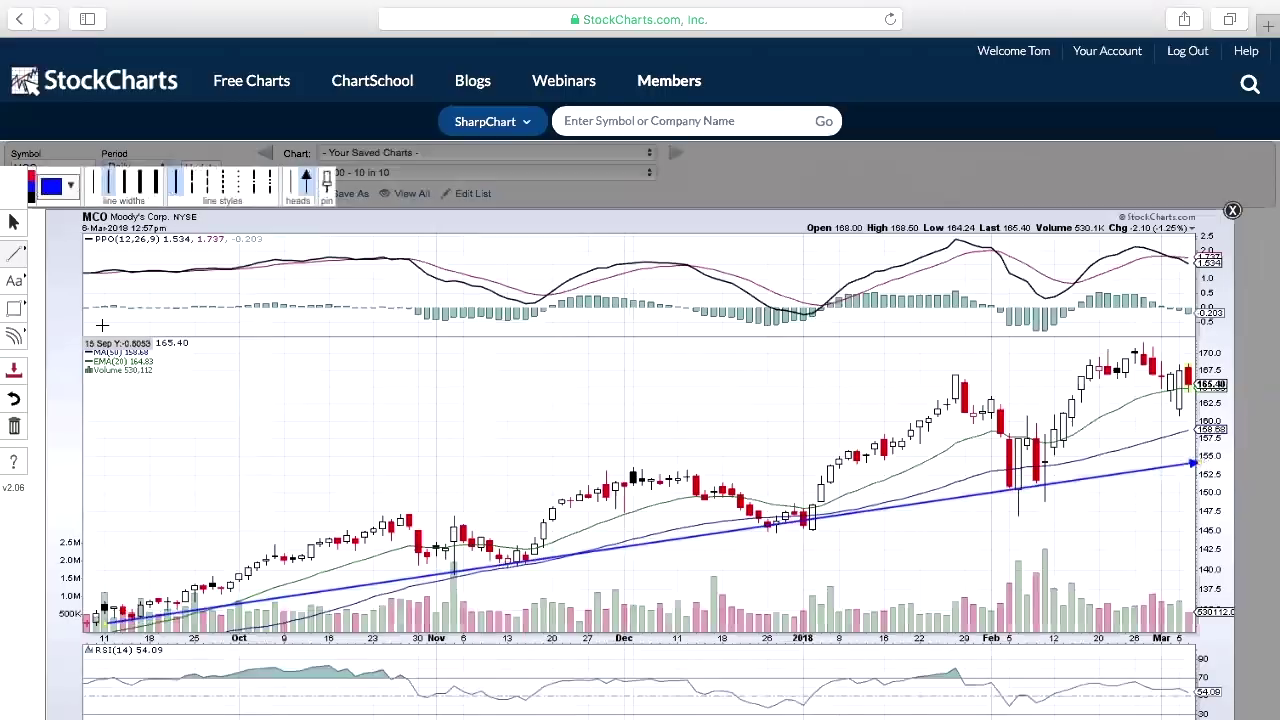
Step: Save the annotated MCO chart to the 0400 - 10 in 10 list, prefixing its name with "006 -"
left_click(21, 371)
left_click(638, 400)
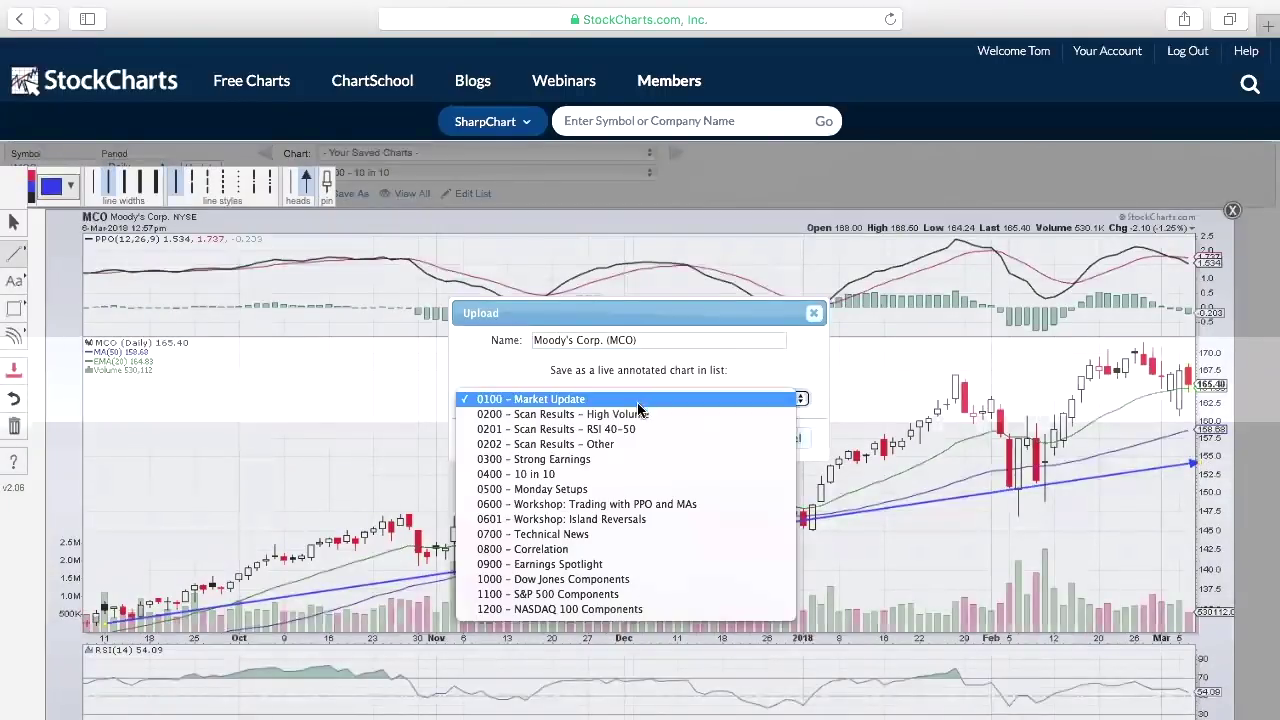
left_click(629, 476)
left_click(535, 341)
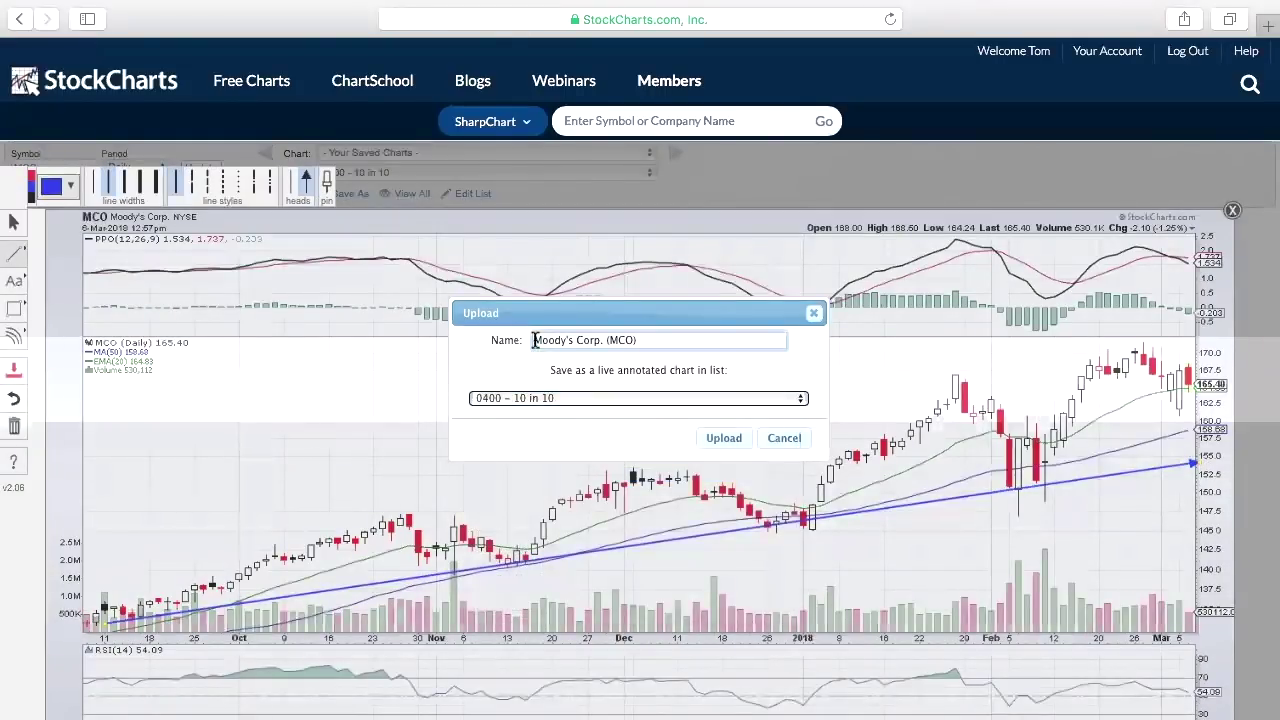
type("006 -")
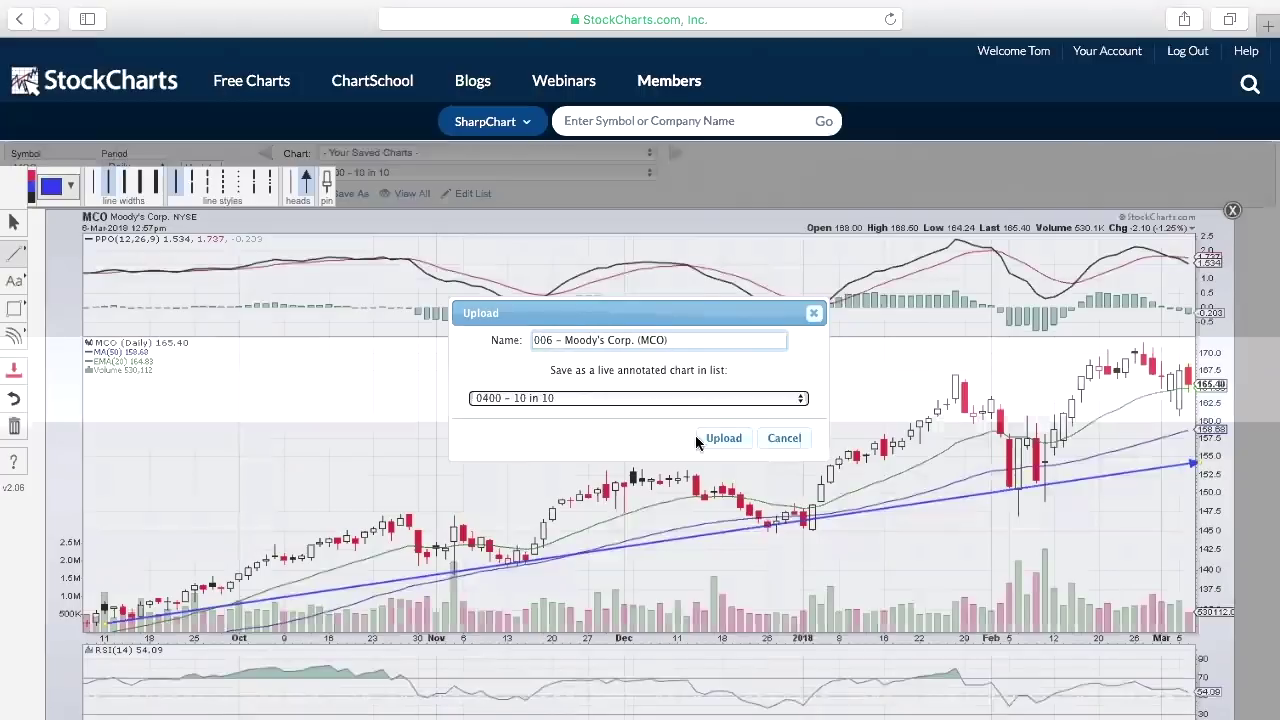
left_click(721, 438)
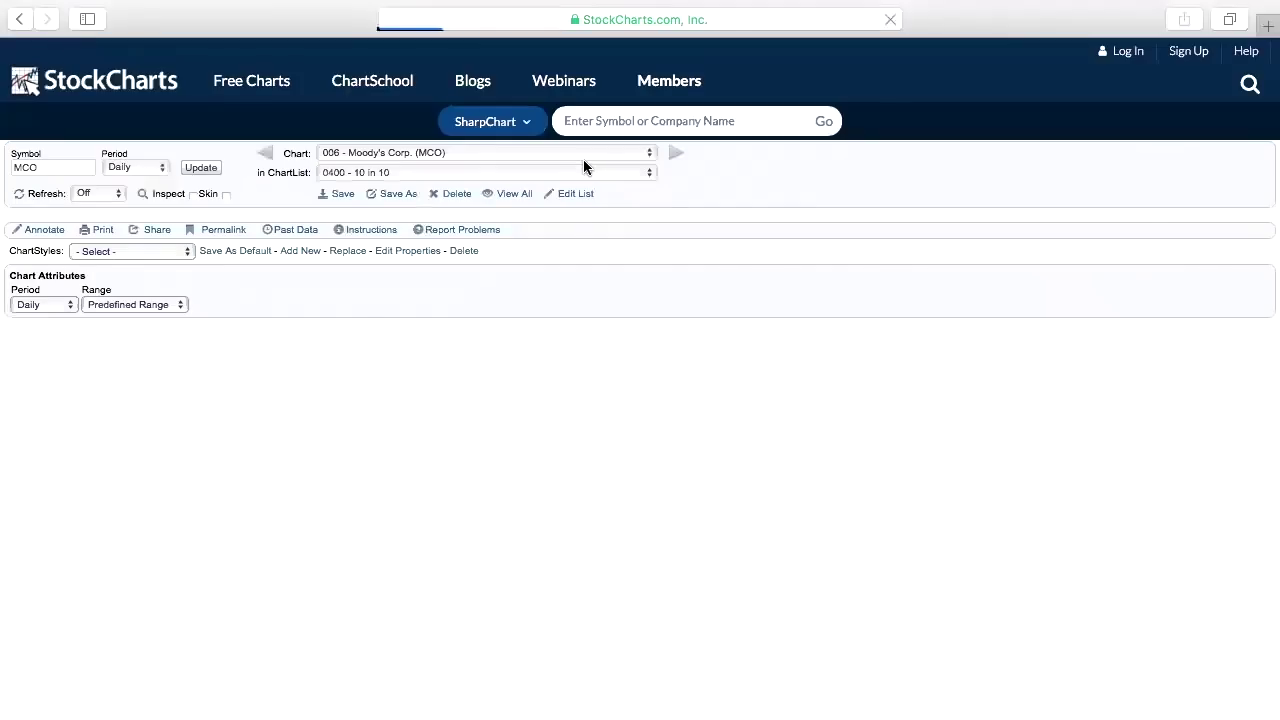
Step: Load the daily chart of PINC and review its price and indicators
left_click(583, 159)
left_click(797, 162)
left_click(58, 170)
type("pinc")
key("Return")
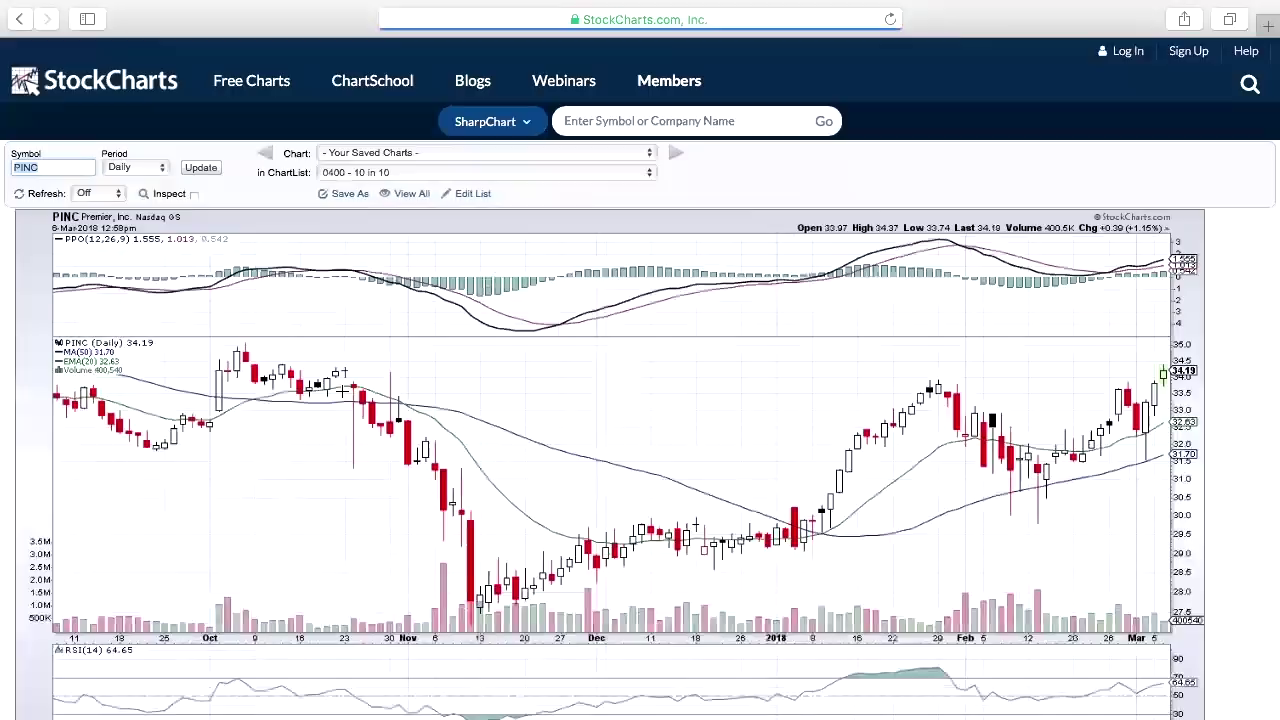
scroll(444, 393, "down", 1)
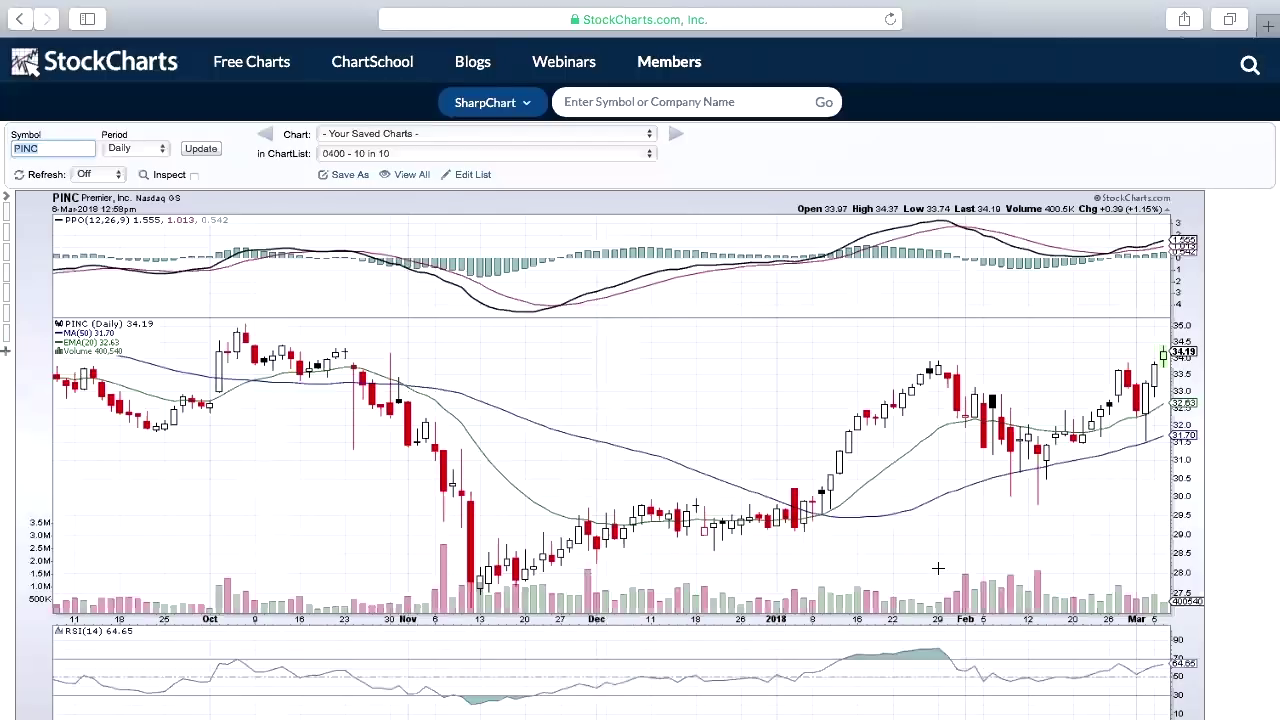
Step: Annotate the PINC chart with an Auto Support-Resistance line at about 33.74, along the late-January and late-February highs
scroll(903, 556, "down", 3)
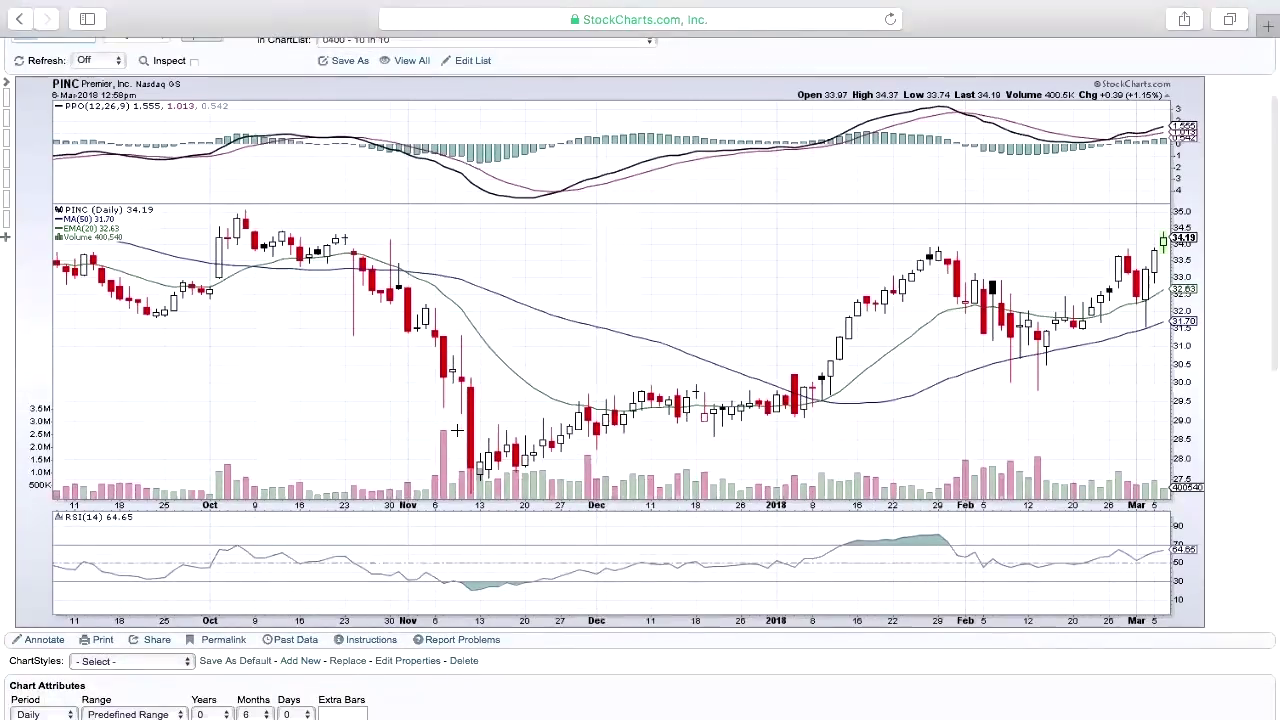
scroll(438, 389, "down", 3)
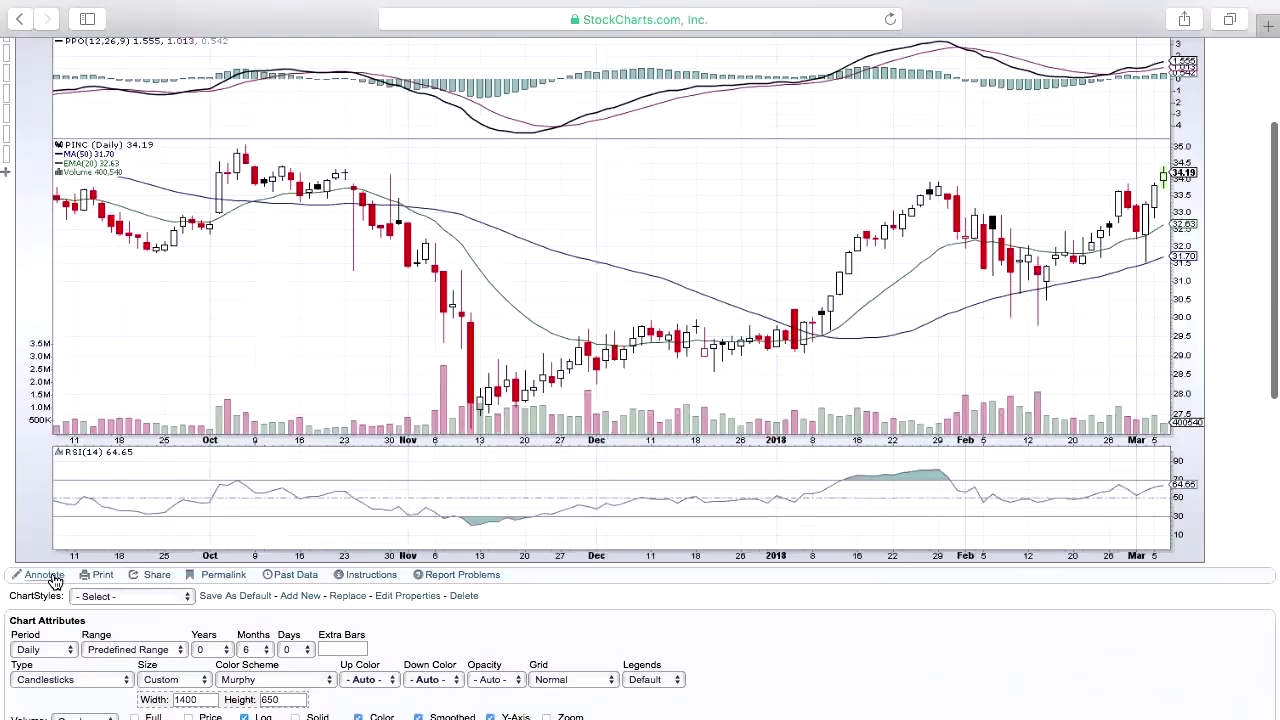
left_click(48, 577)
left_click(14, 253)
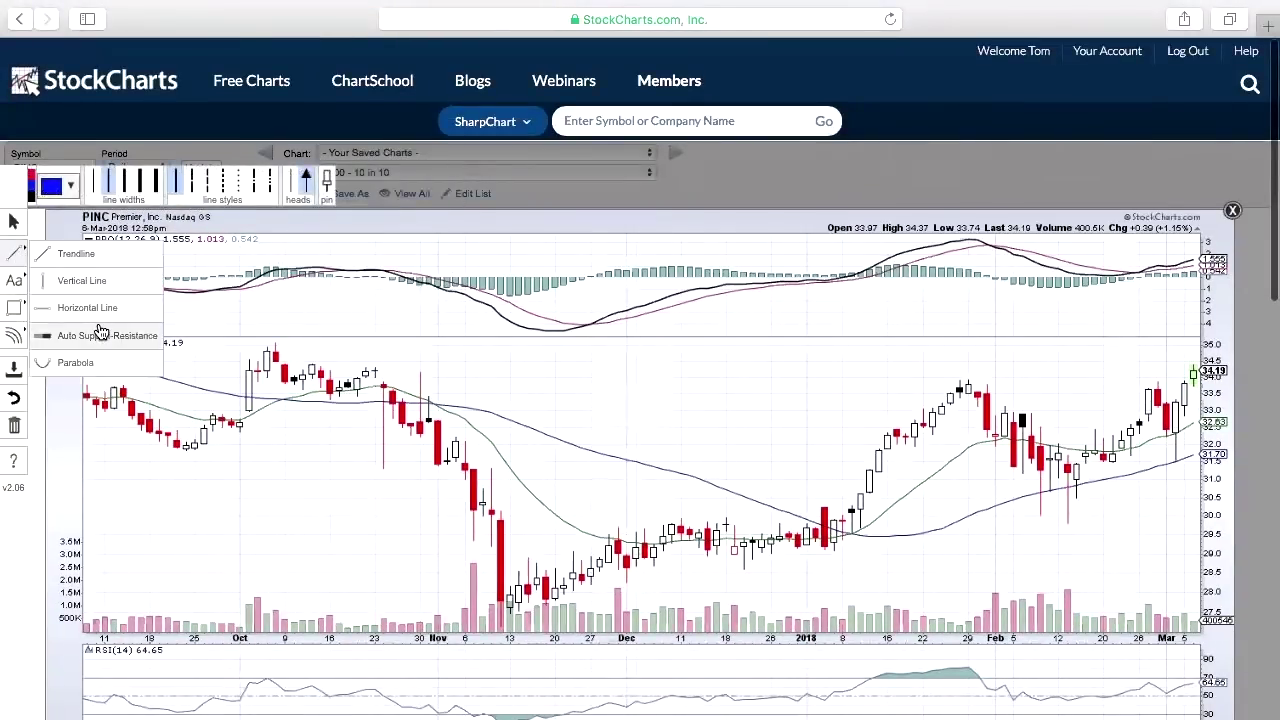
left_click(50, 303)
left_click_drag(285, 426, 295, 390)
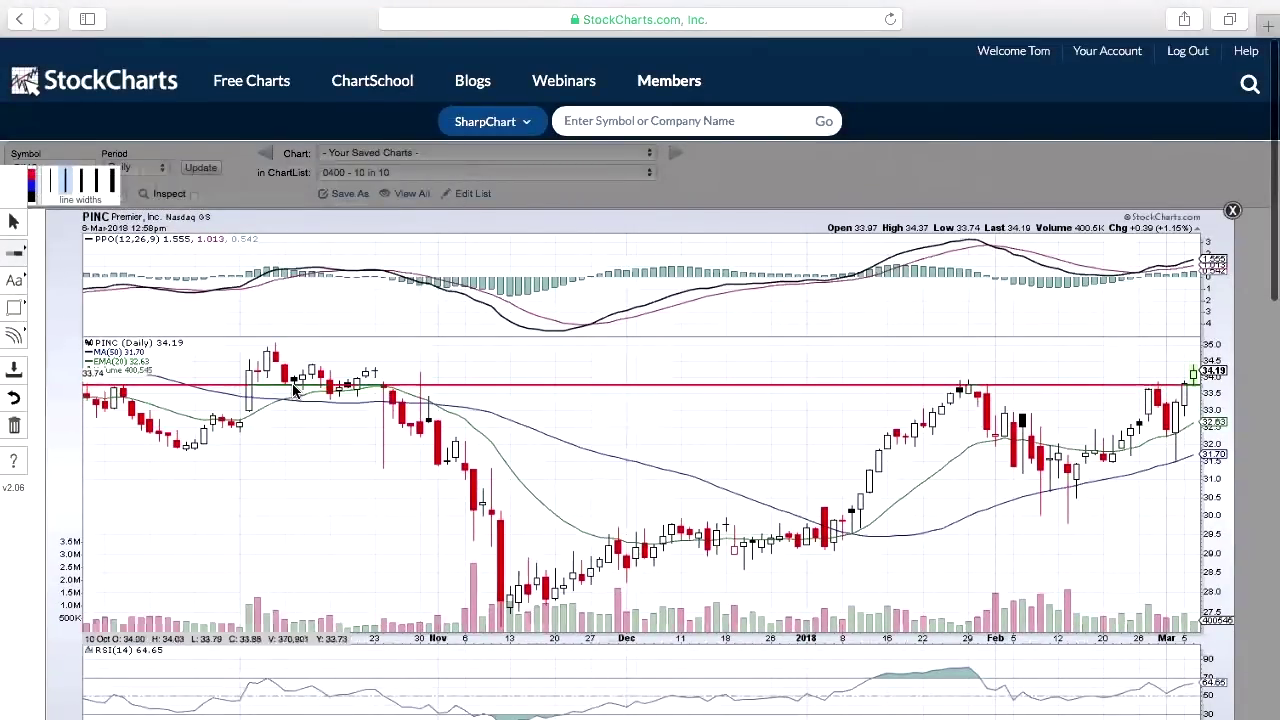
Step: Draw a black parabola on the PINC chart from the late-January high through the mid-February low to the late-February high
left_click(14, 253)
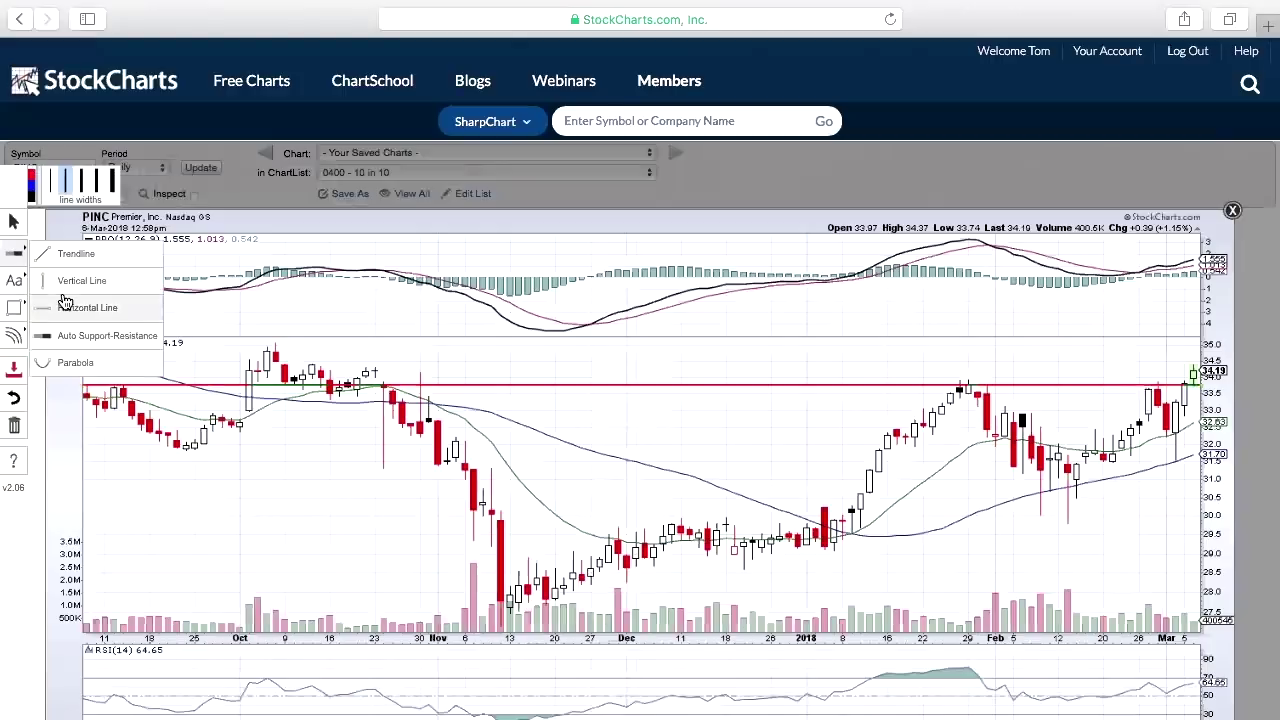
left_click(89, 363)
left_click(50, 190)
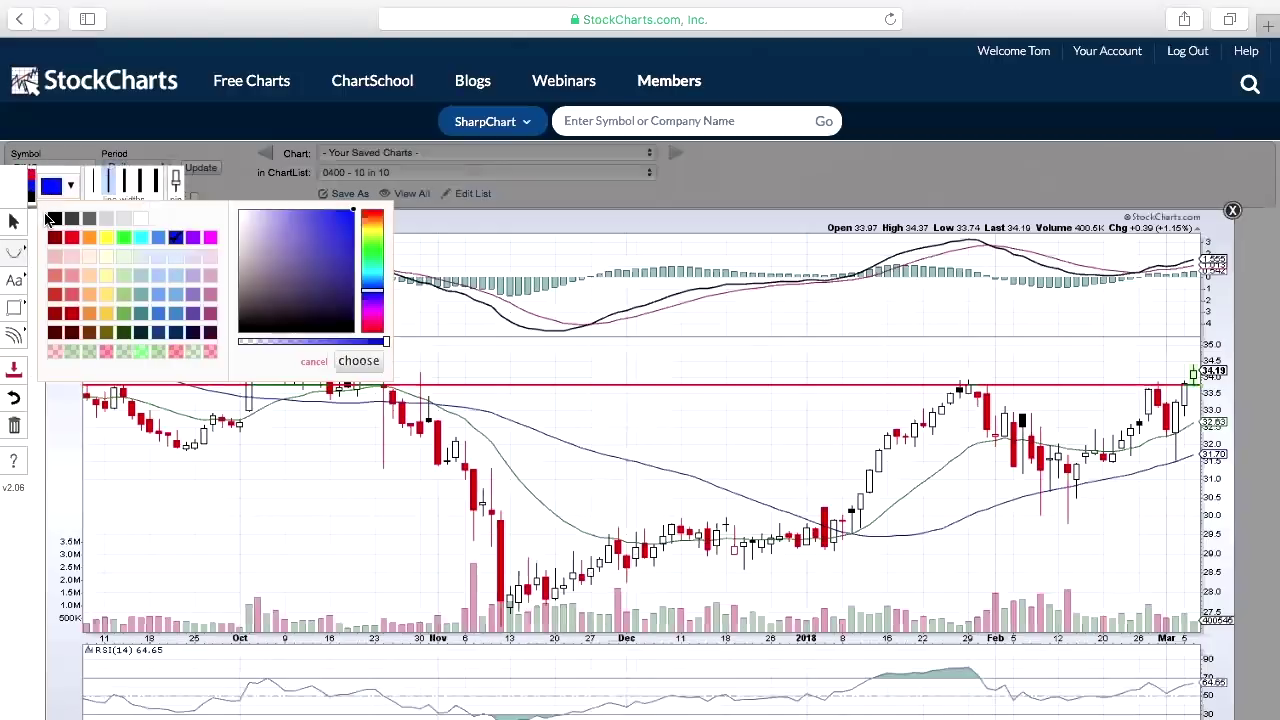
left_click(380, 358)
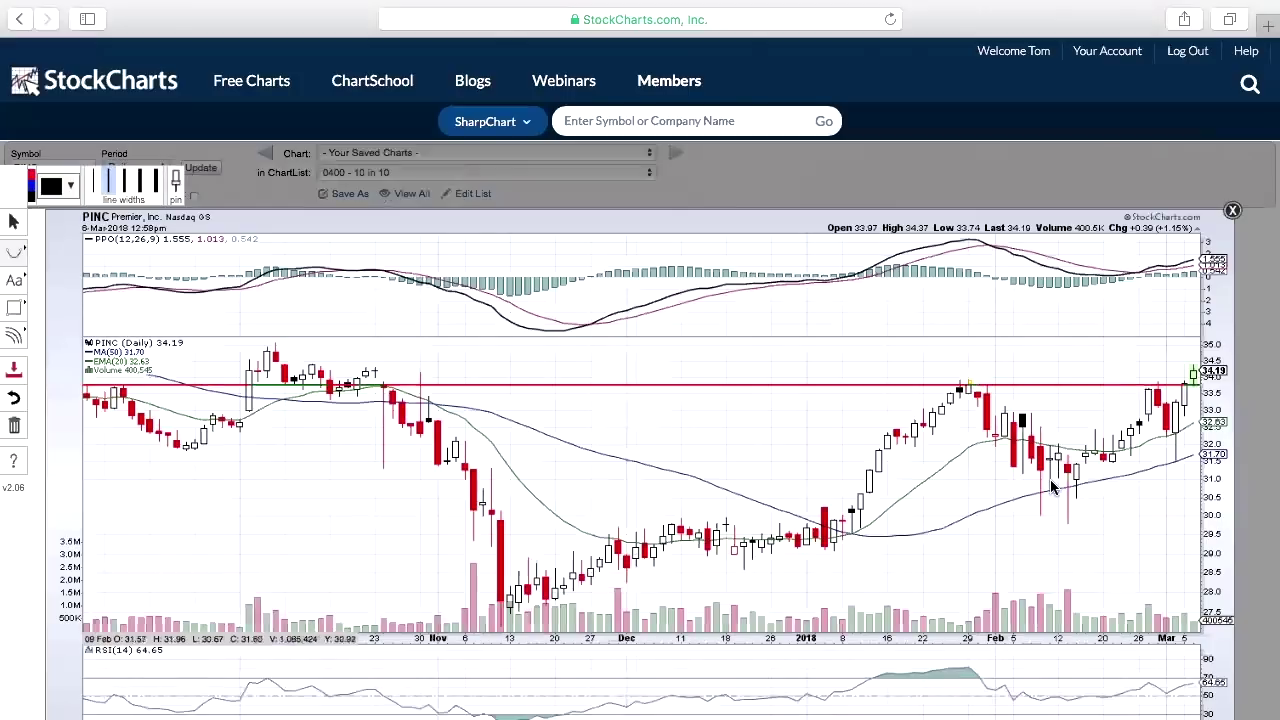
left_click(1158, 386)
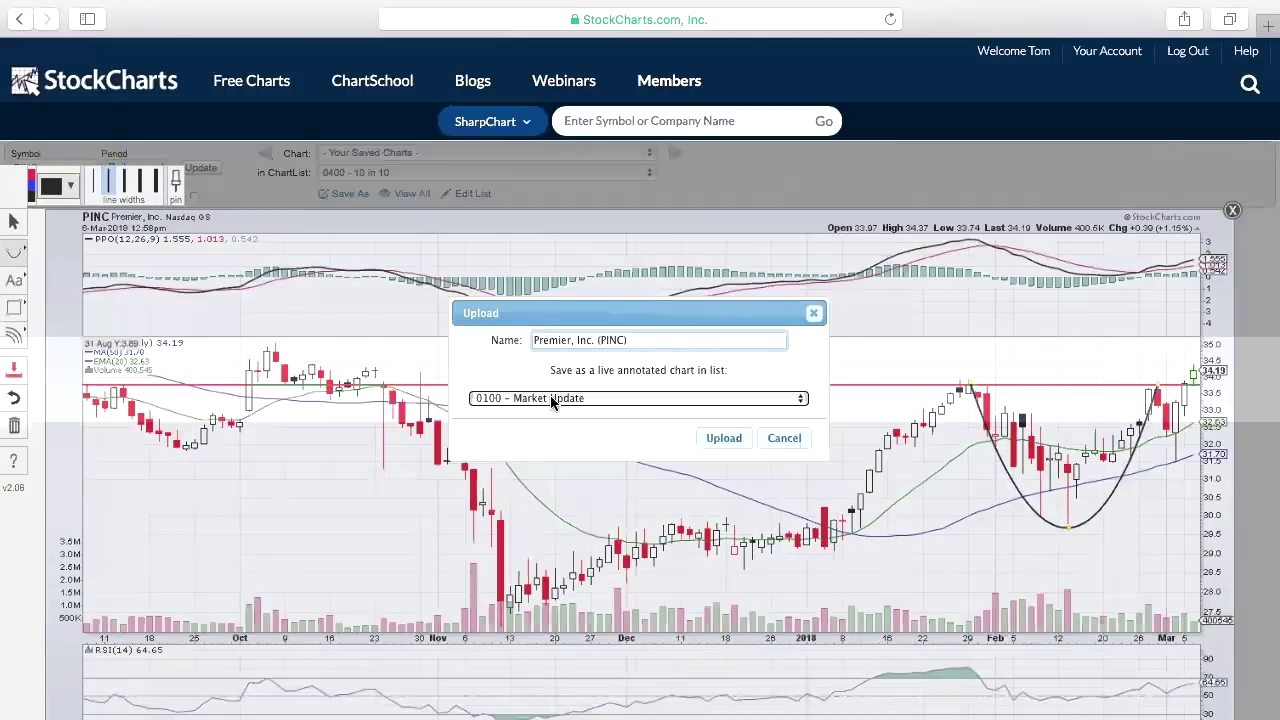
Step: Save the annotated PINC chart to the 0400 - 10 in 10 list, prefixing its name with "007 -"
left_click(549, 397)
left_click(551, 474)
left_click(533, 339)
type("007 -")
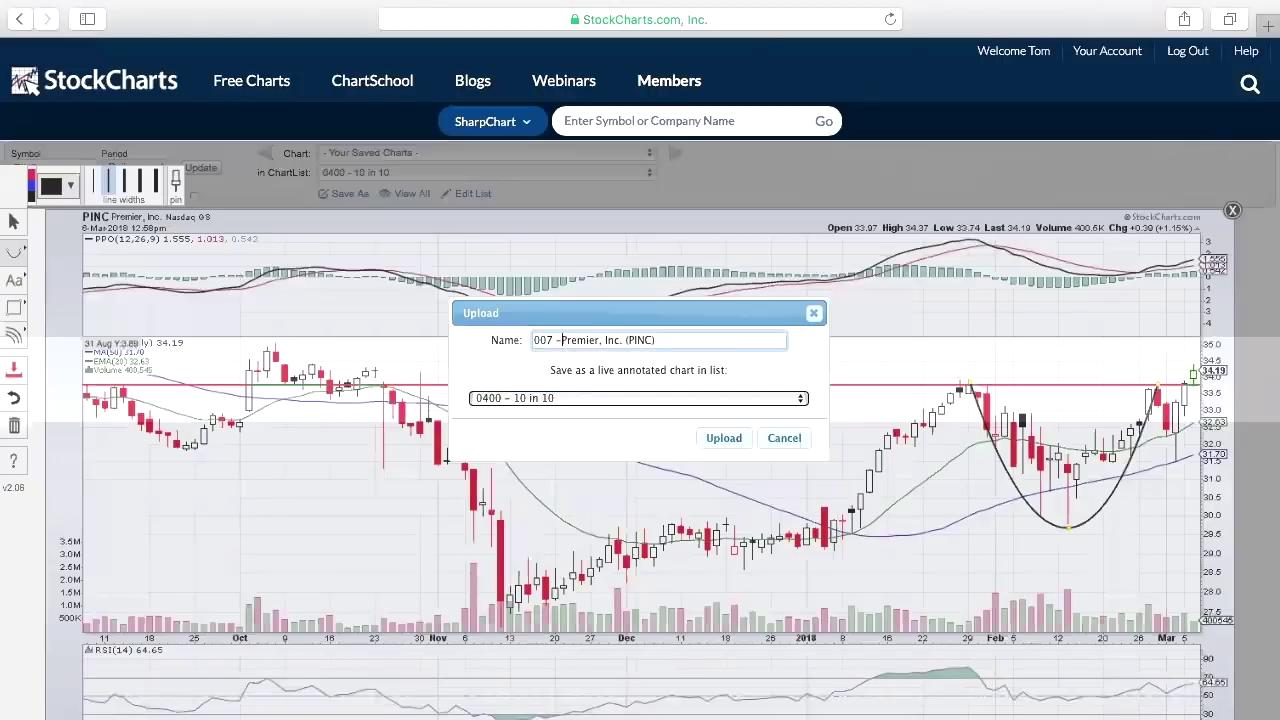
left_click(716, 436)
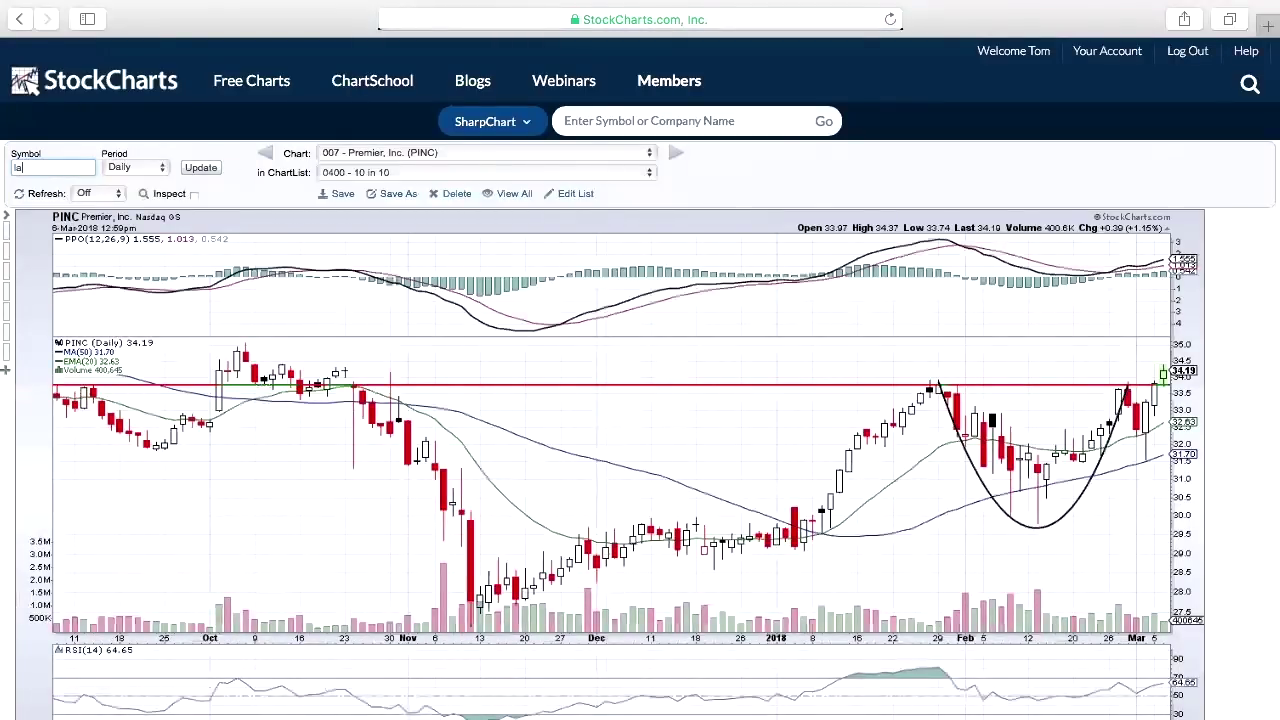
Step: Load the daily chart of LAZ and review its price and indicators
key("Return")
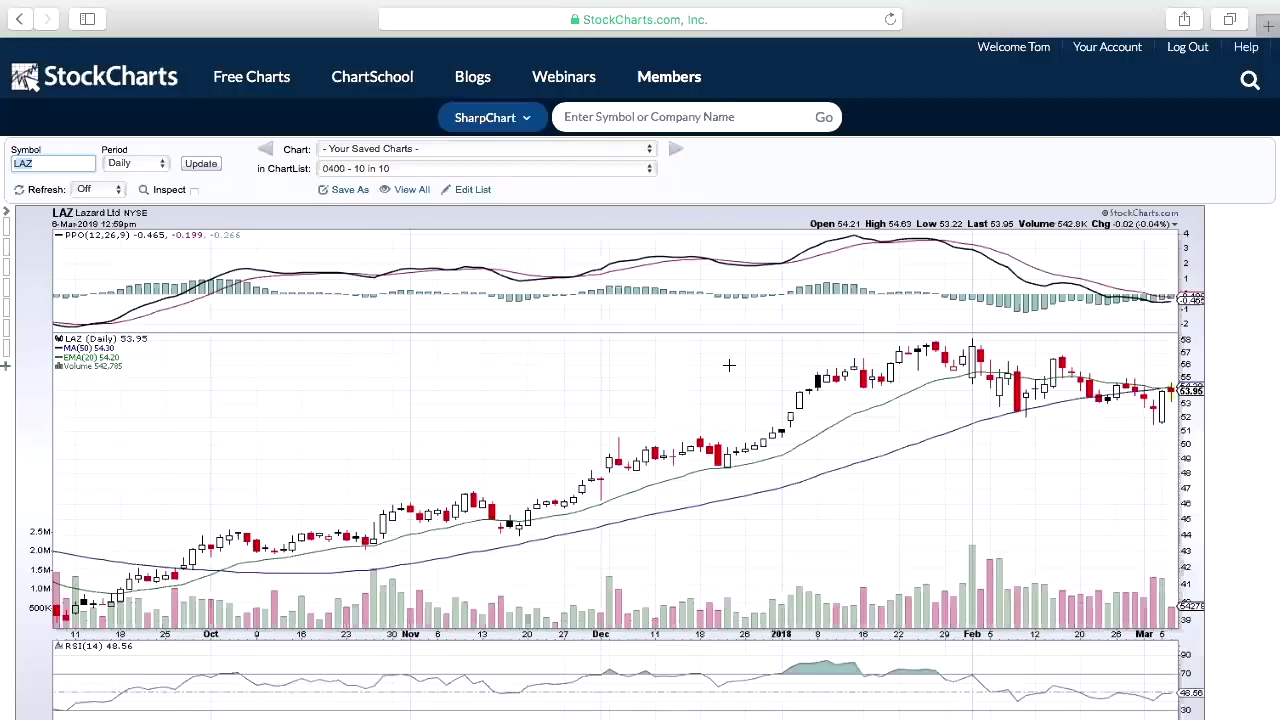
scroll(729, 365, "down", 1)
scroll(918, 362, "down", 3)
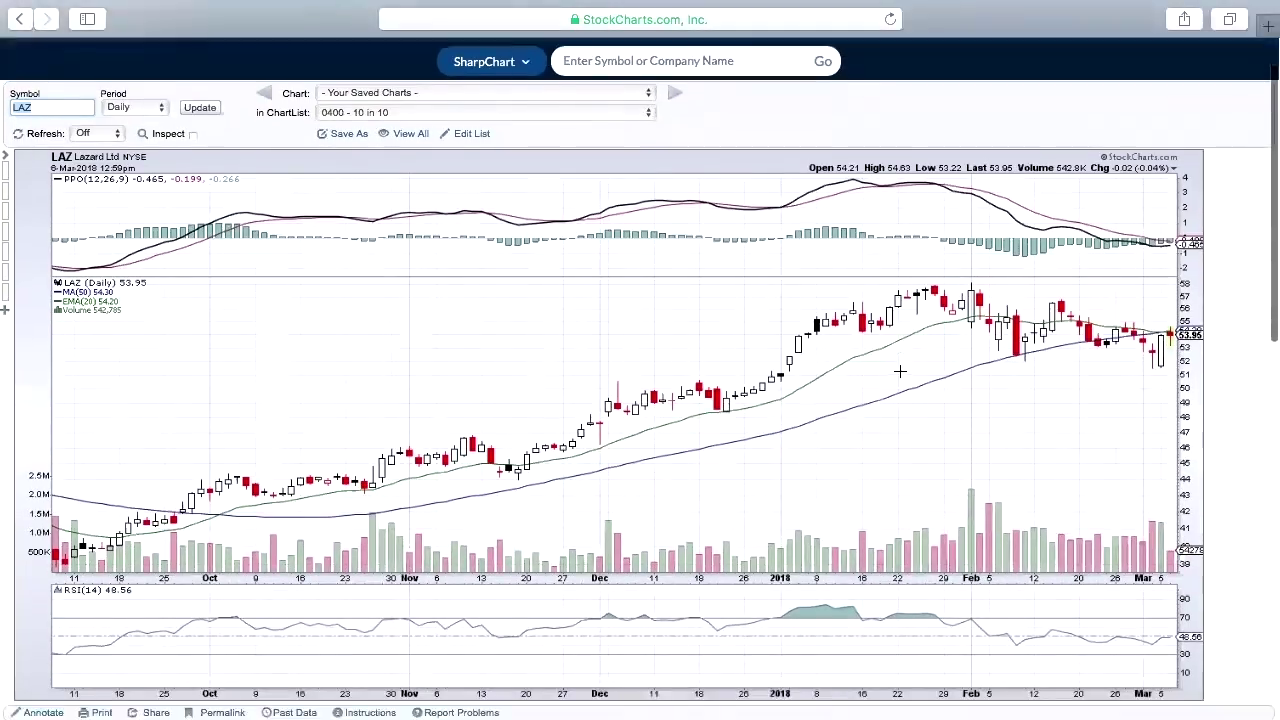
scroll(223, 517, "down", 2)
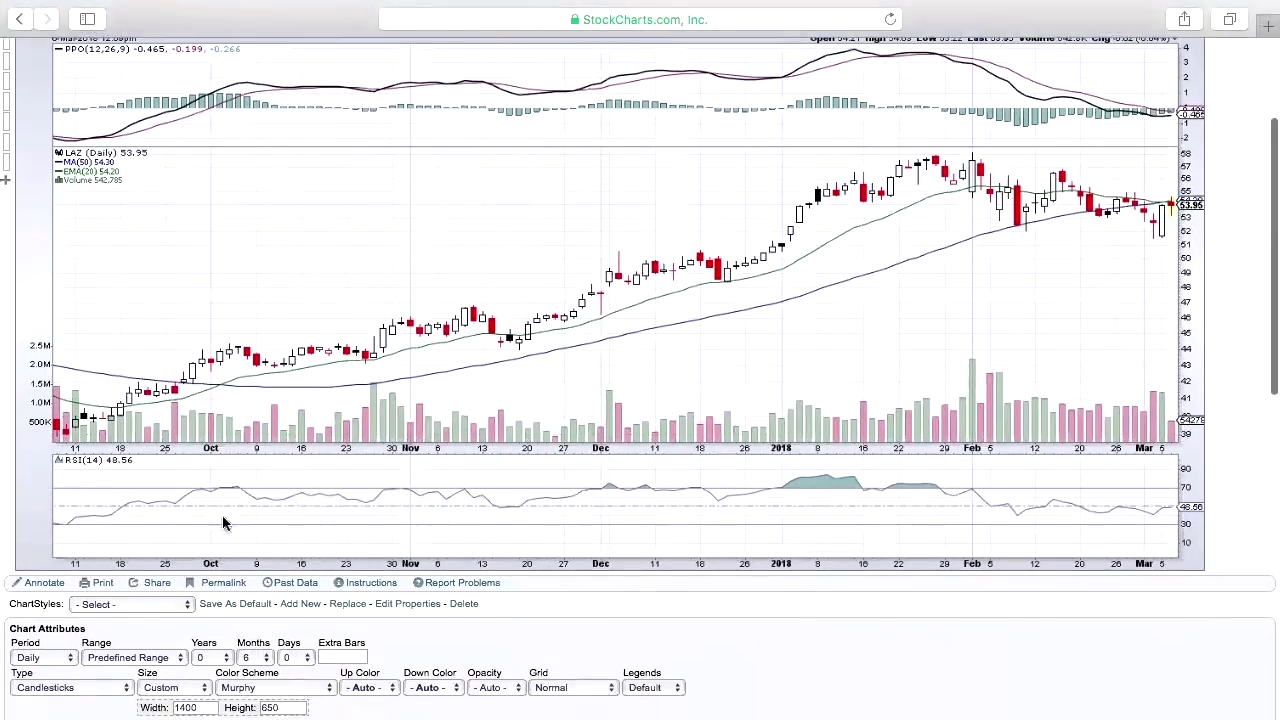
Step: Draw magenta lines without arrowheads on the LAZ chart, rising along the January price highs and falling along the January PPO peaks
left_click(44, 574)
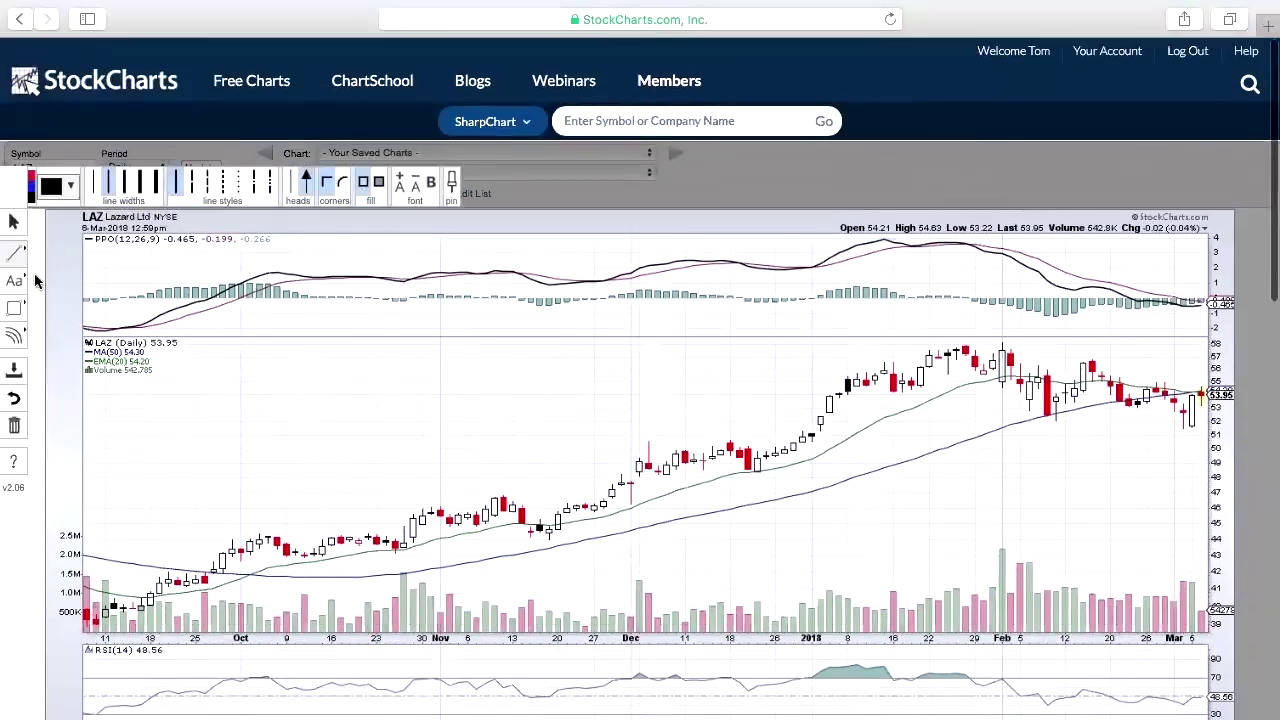
left_click(52, 188)
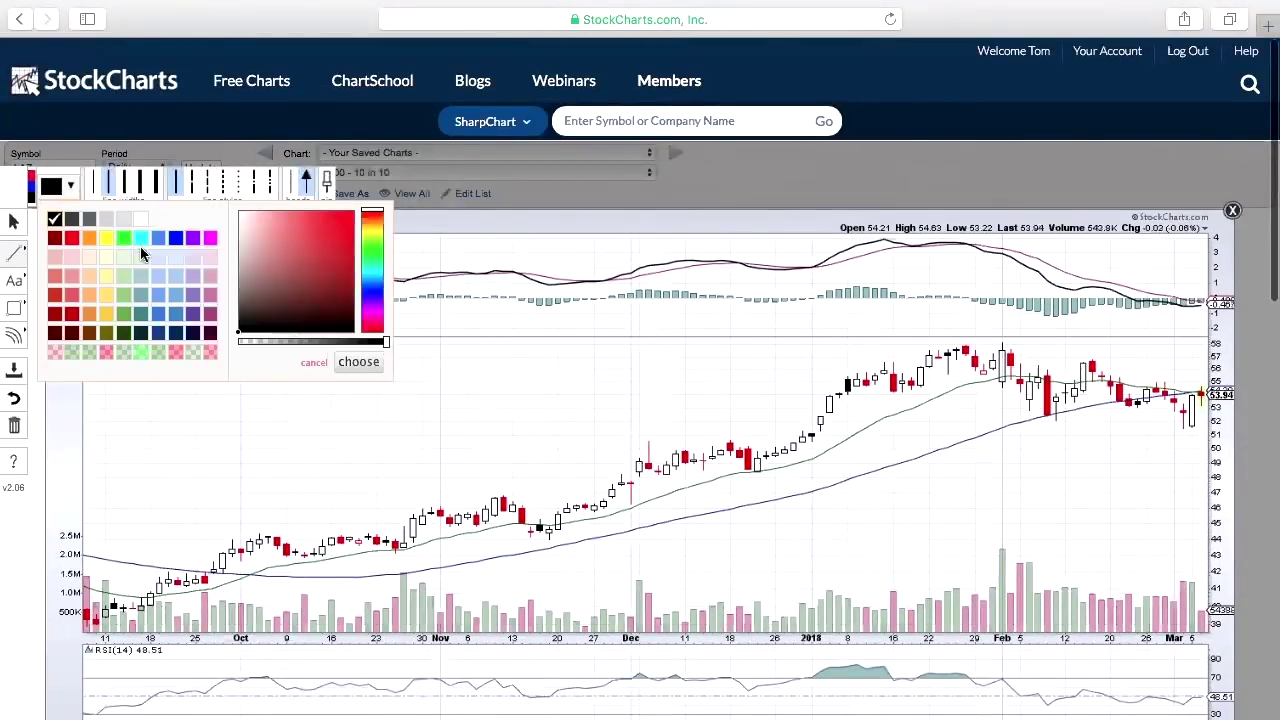
left_click(210, 240)
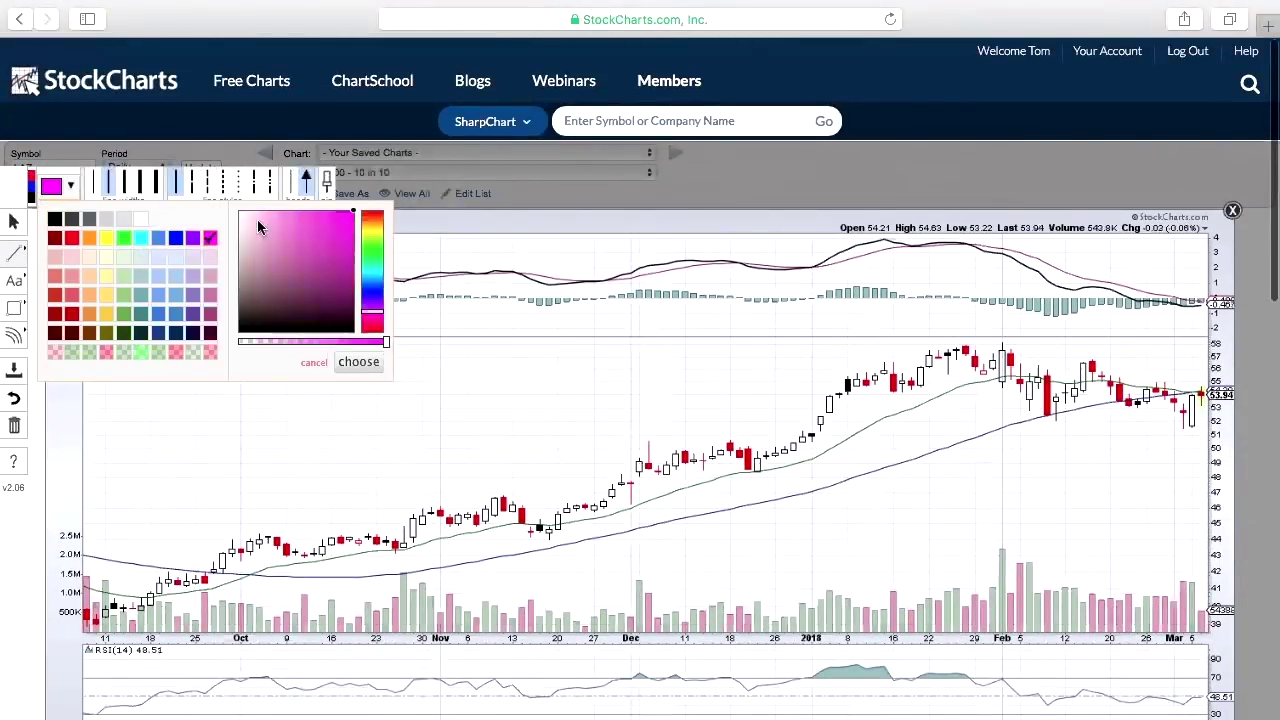
left_click(358, 362)
left_click(291, 180)
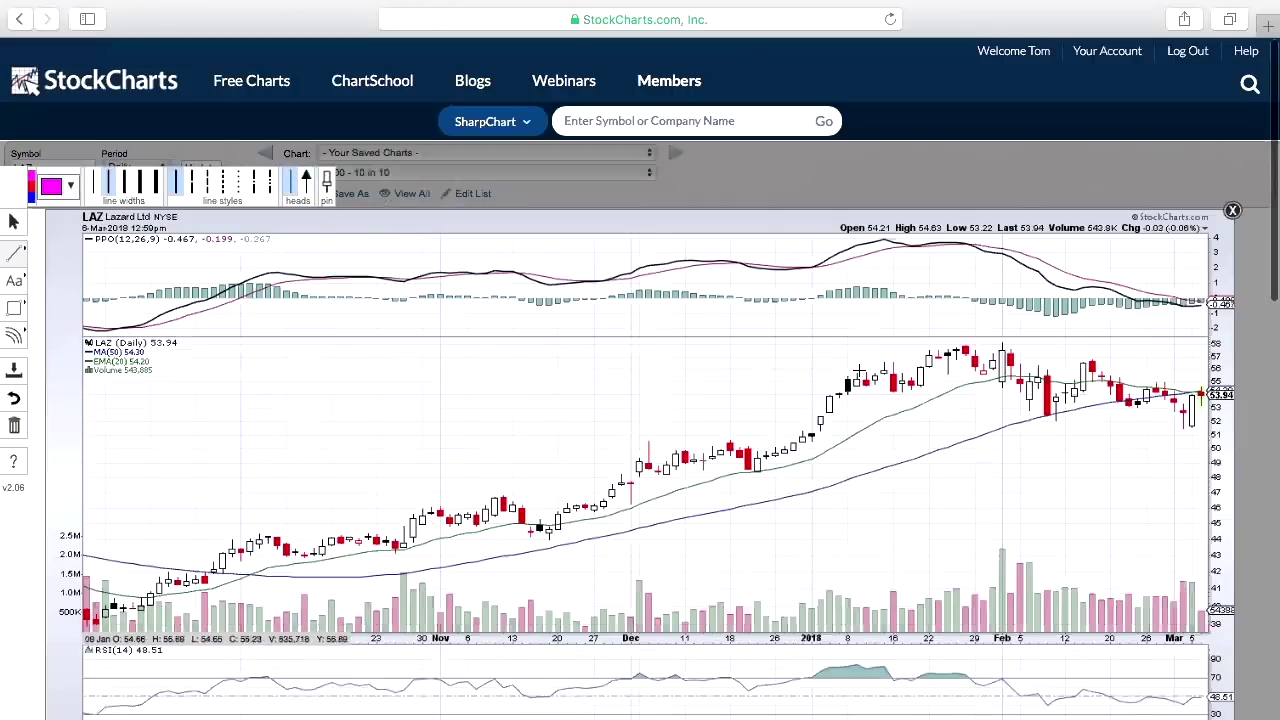
left_click_drag(843, 381, 978, 348)
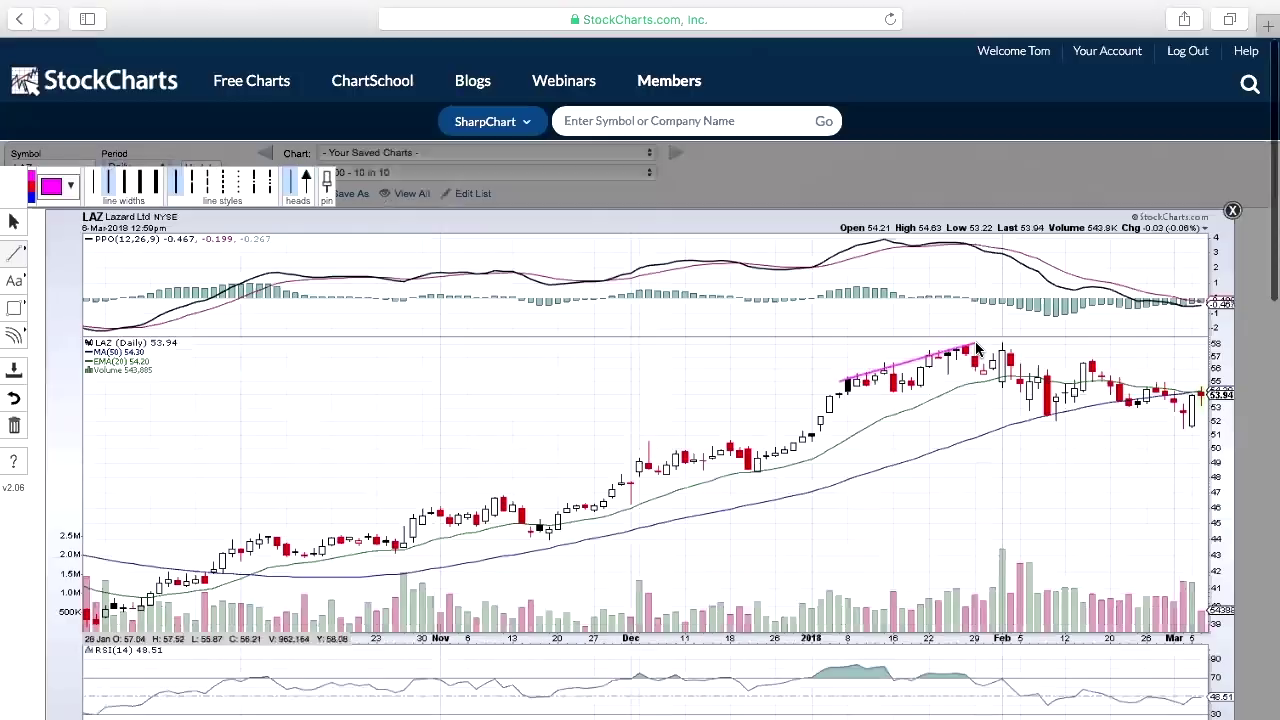
mouse_move(873, 234)
left_mouse_down()
mouse_move(988, 241)
mouse_move(916, 245)
left_mouse_up()
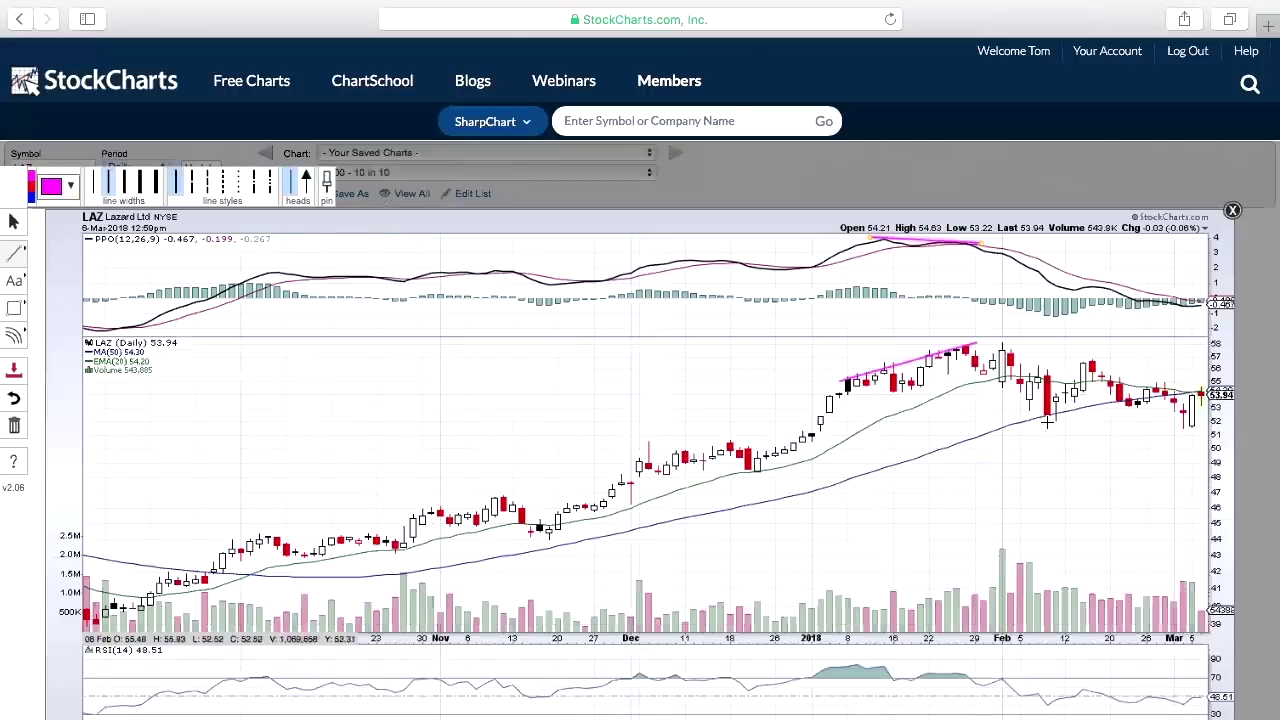
Step: Add two Auto Support-Resistance lines to the LAZ chart, one at about 52.33 and one slightly lower at the early-March low
left_click(14, 253)
left_click(108, 310)
left_click_drag(317, 386, 318, 416)
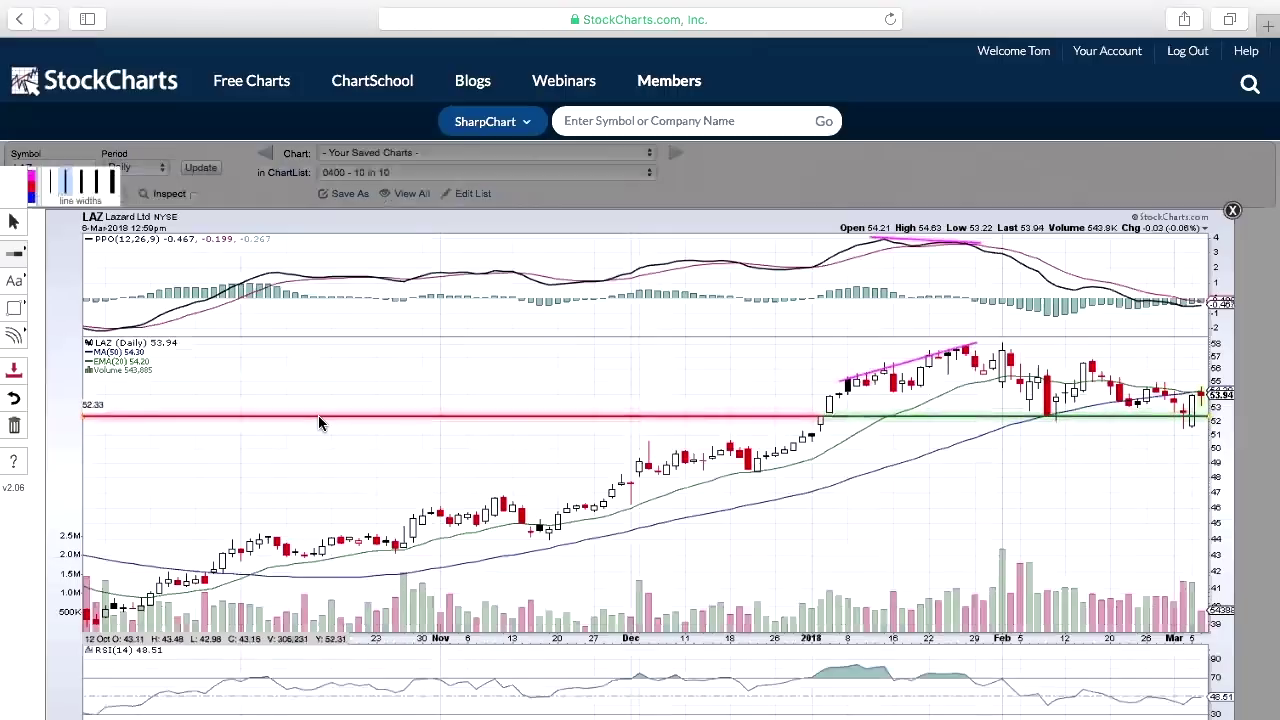
left_click_drag(318, 423, 395, 424)
left_click(400, 455)
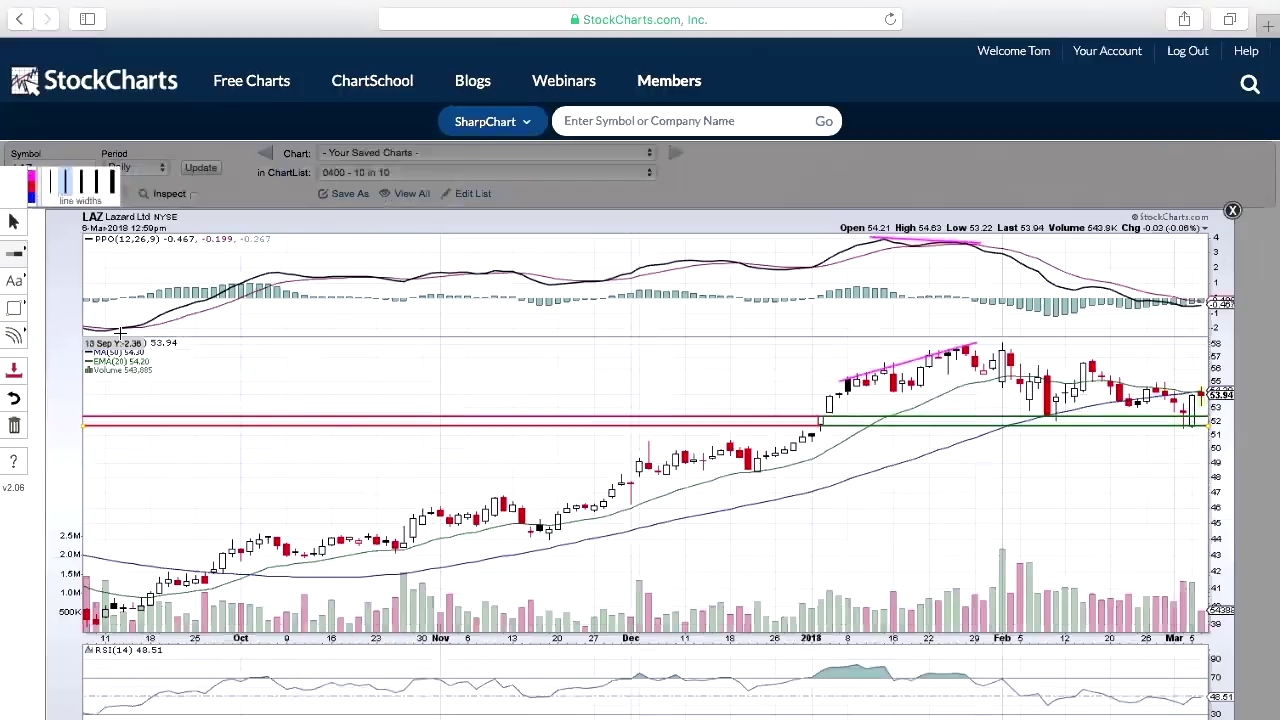
Step: Save the annotated LAZ chart to the 0400 - 10 in 10 list, prefixing its name with "008 -"
left_click(14, 370)
left_click(566, 398)
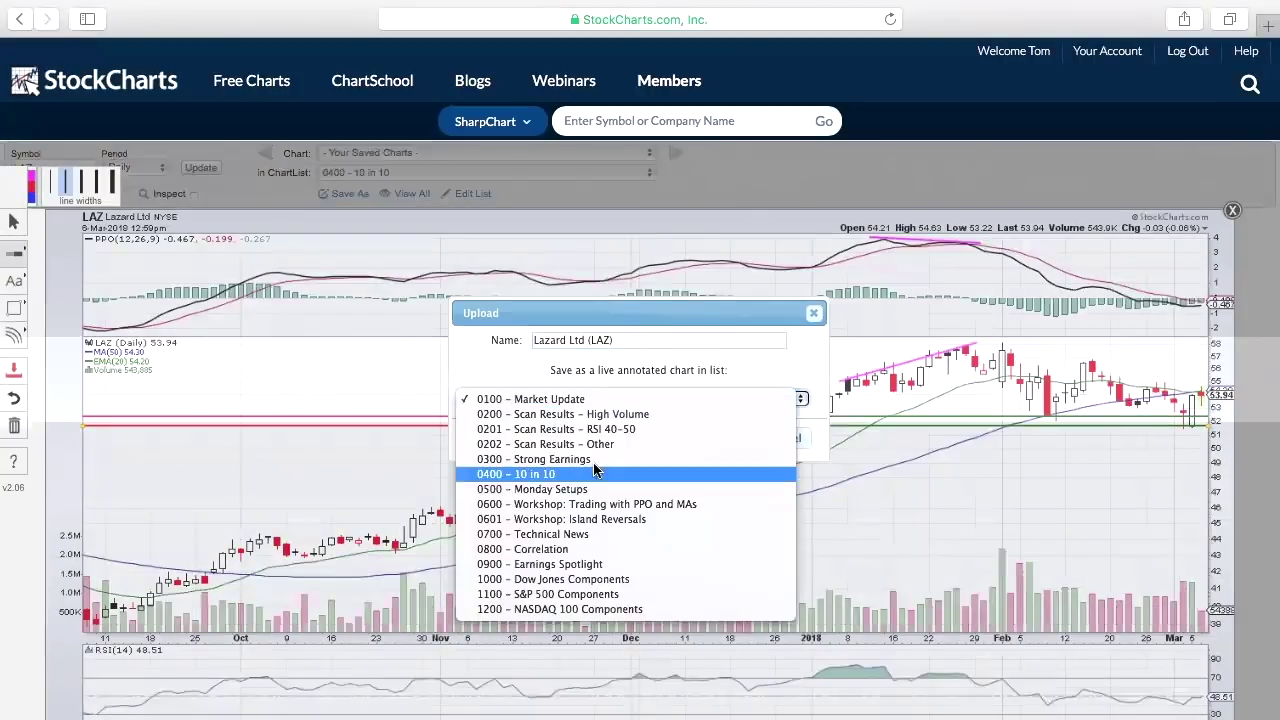
left_click(598, 474)
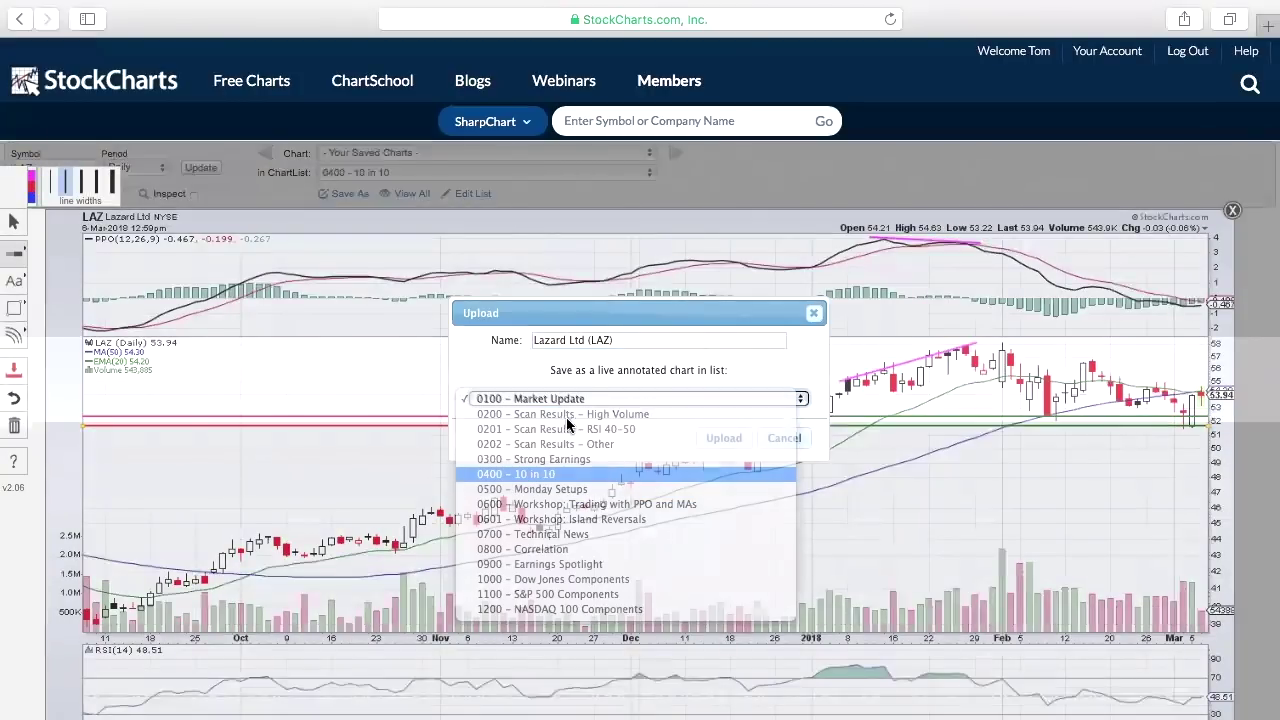
left_click(532, 340)
type("0400 -")
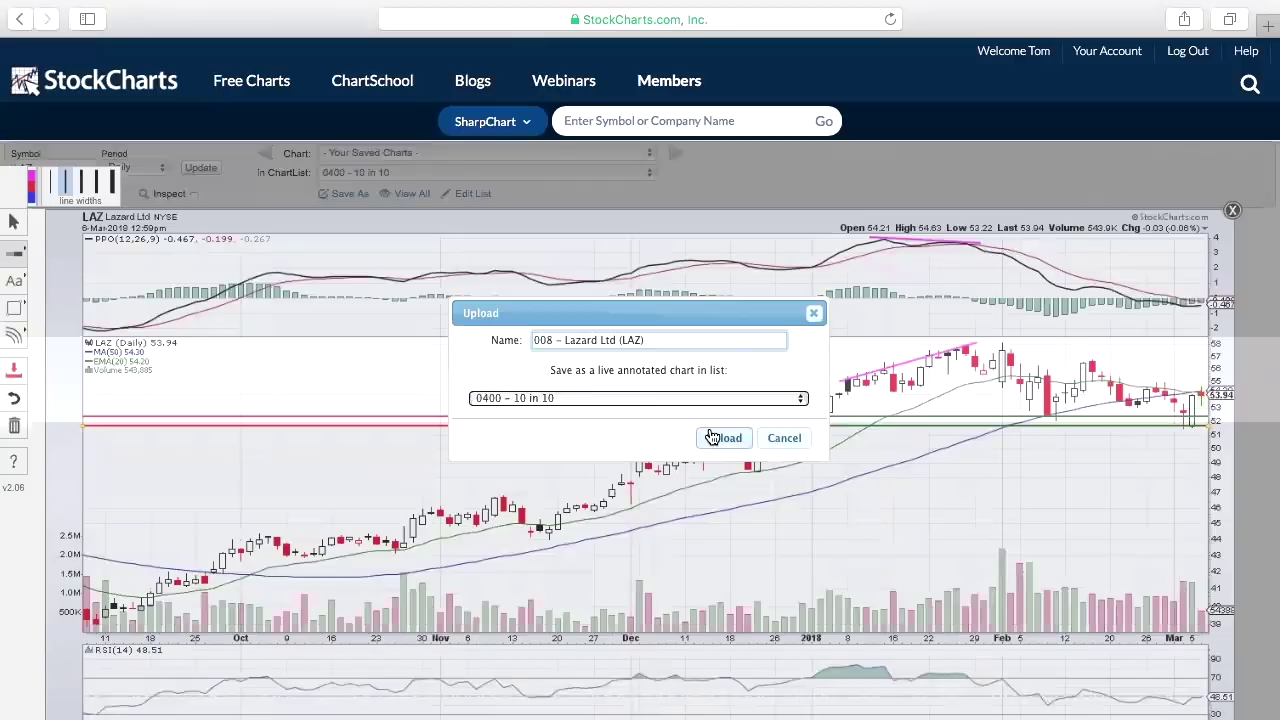
left_click(724, 438)
Step: Load the daily chart of JPM and review its price and indicators
type("jpm")
key("Return")
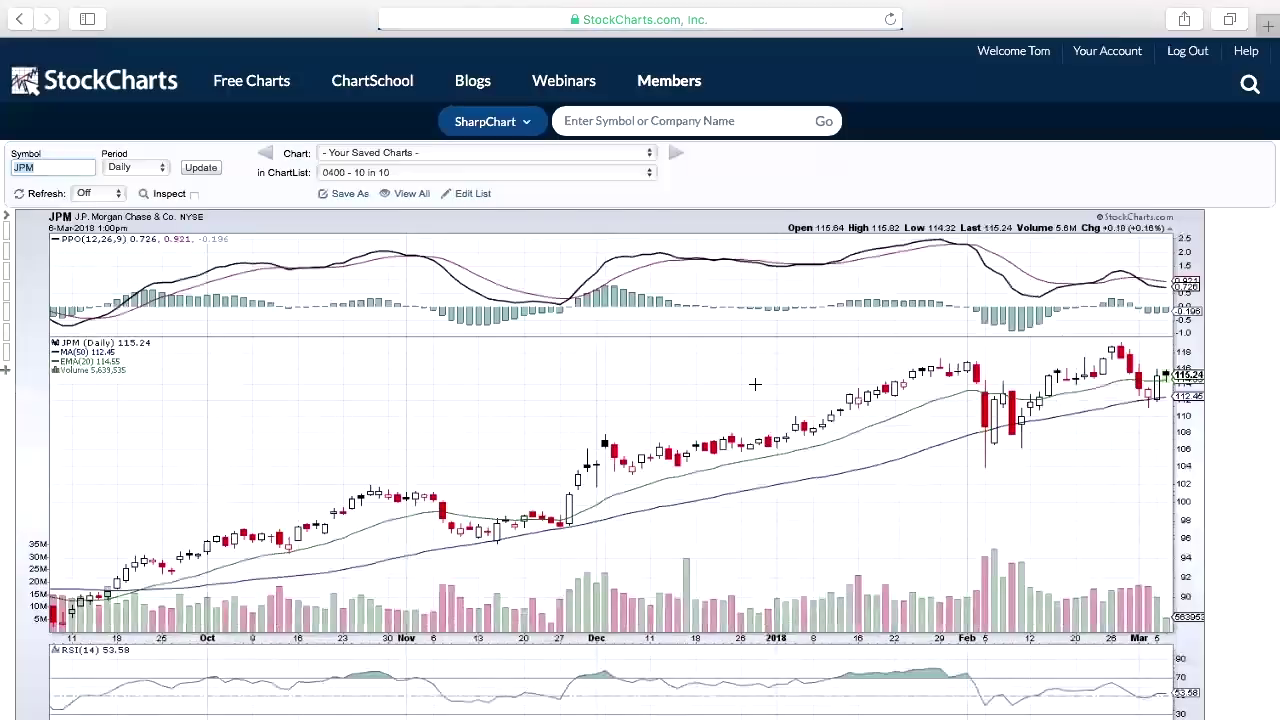
scroll(755, 384, "down", 3)
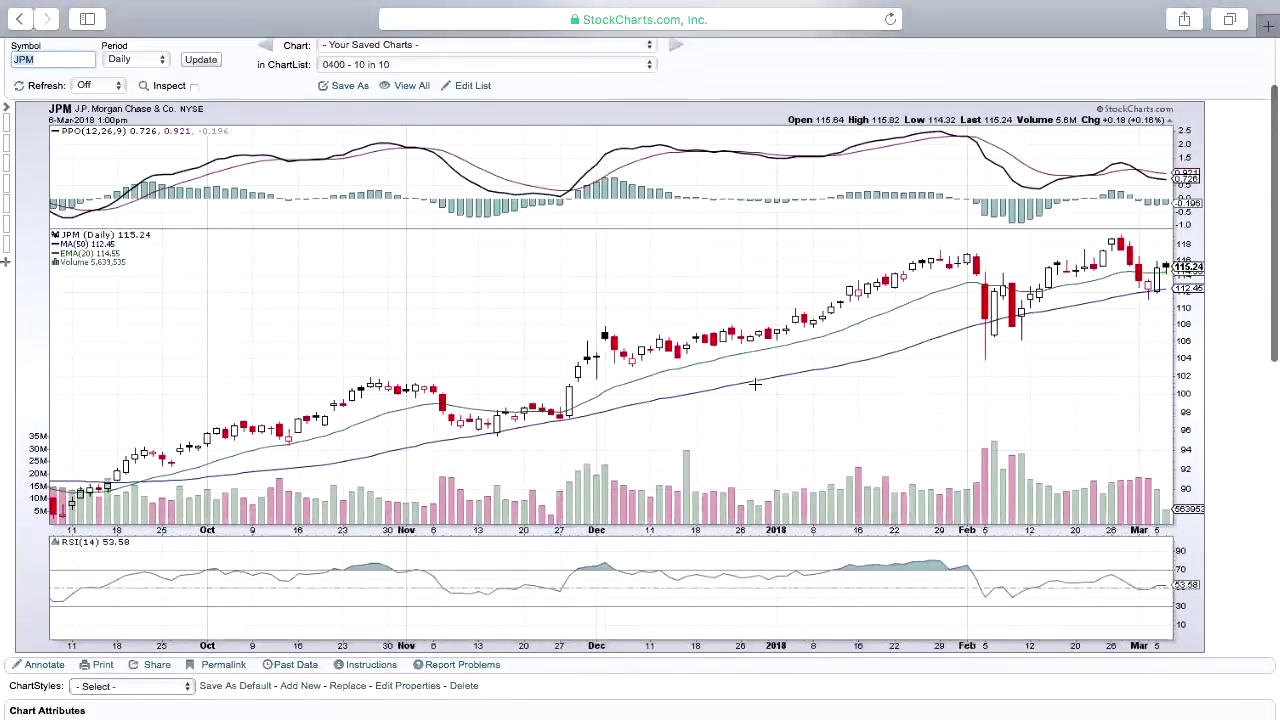
scroll(755, 384, "down", 1)
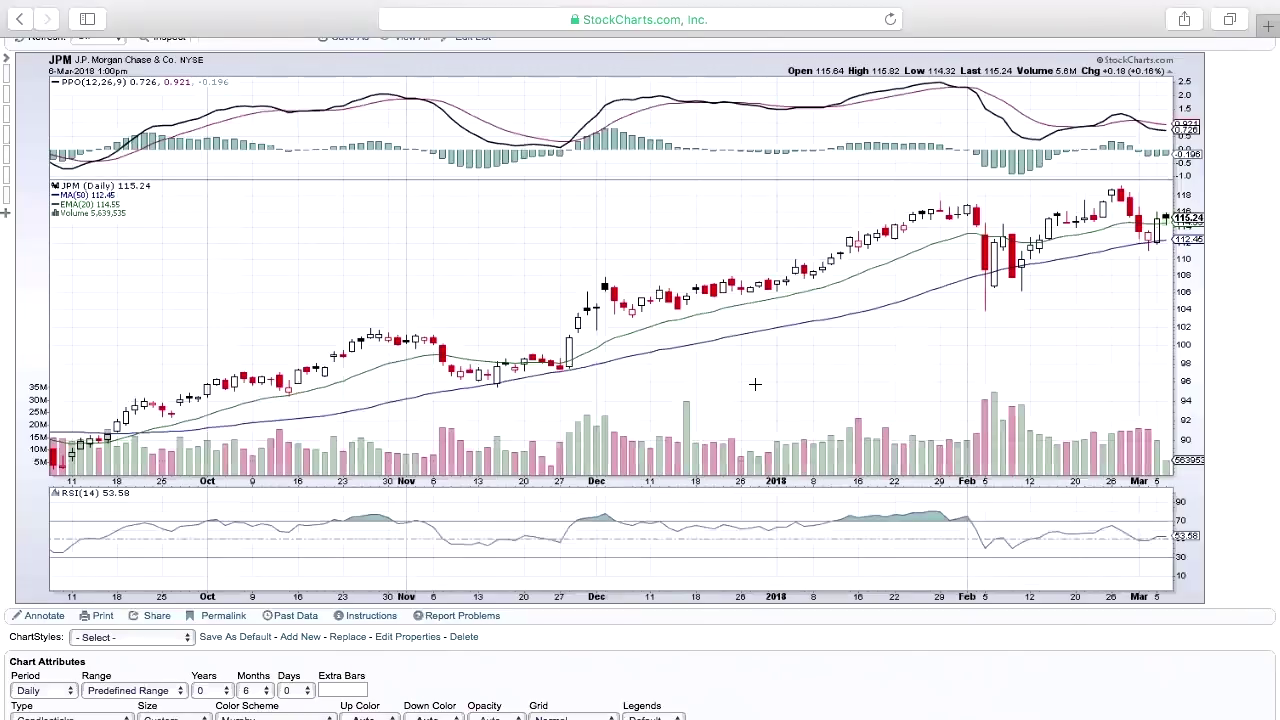
scroll(755, 384, "down", 1)
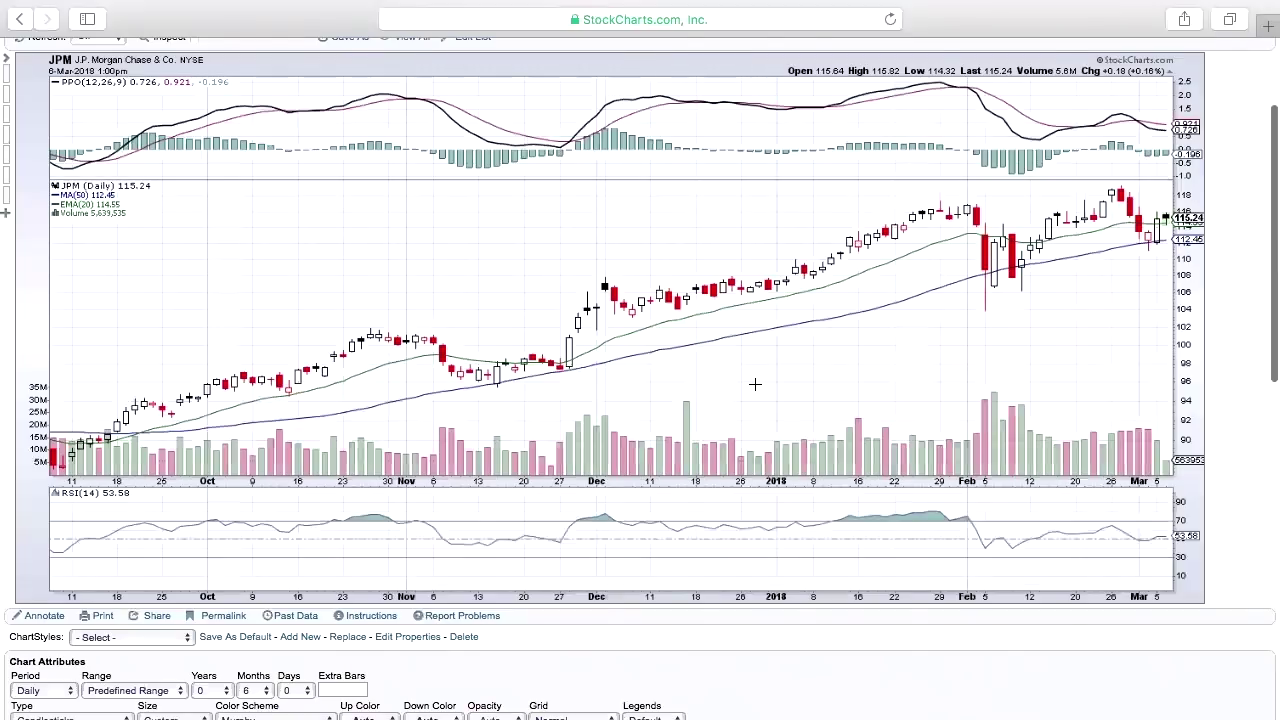
scroll(755, 384, "down", 1)
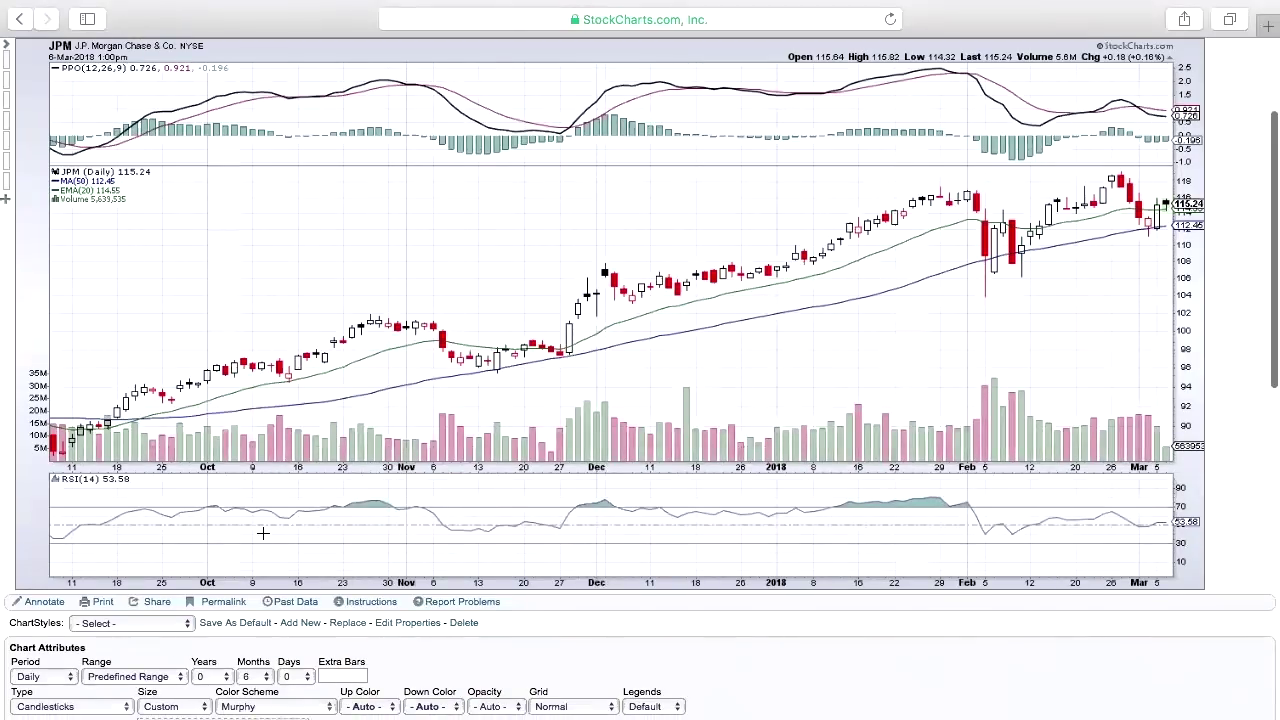
Step: Draw a blue rising trendline on the JPM chart from the early-September low, along the mid-November and February lows, to early March
left_click(55, 598)
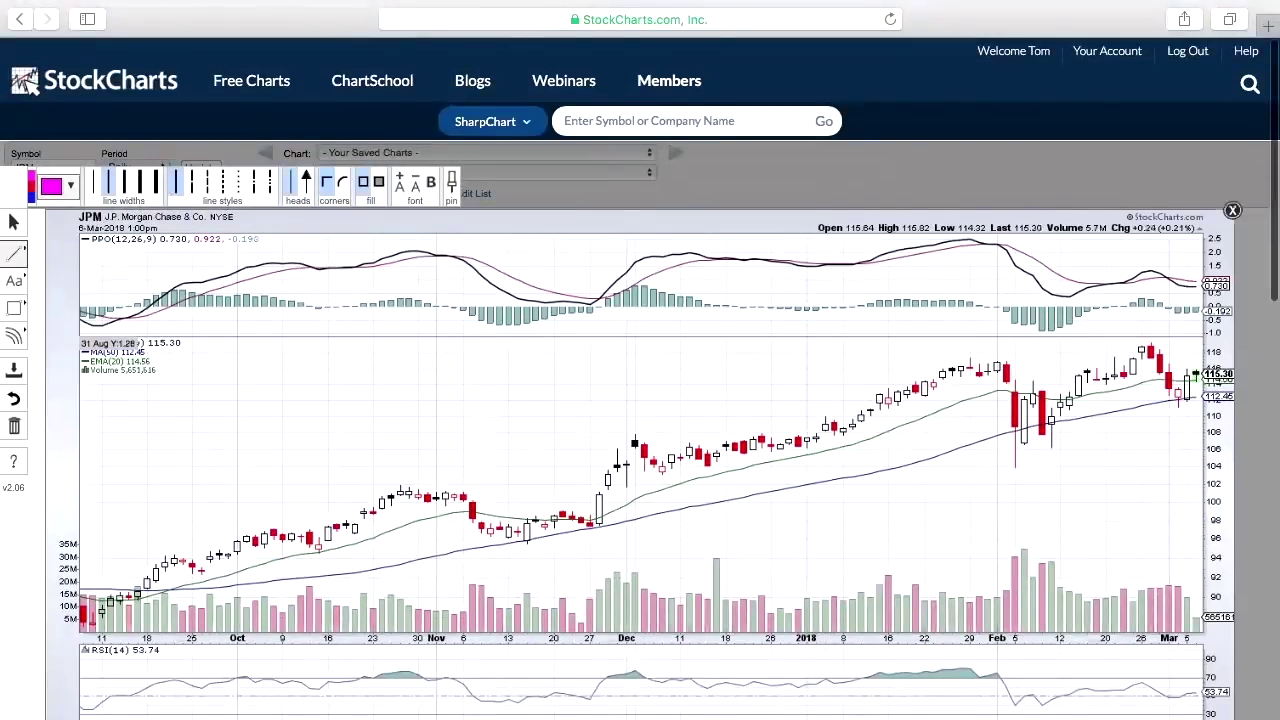
left_click(14, 254)
left_click(62, 256)
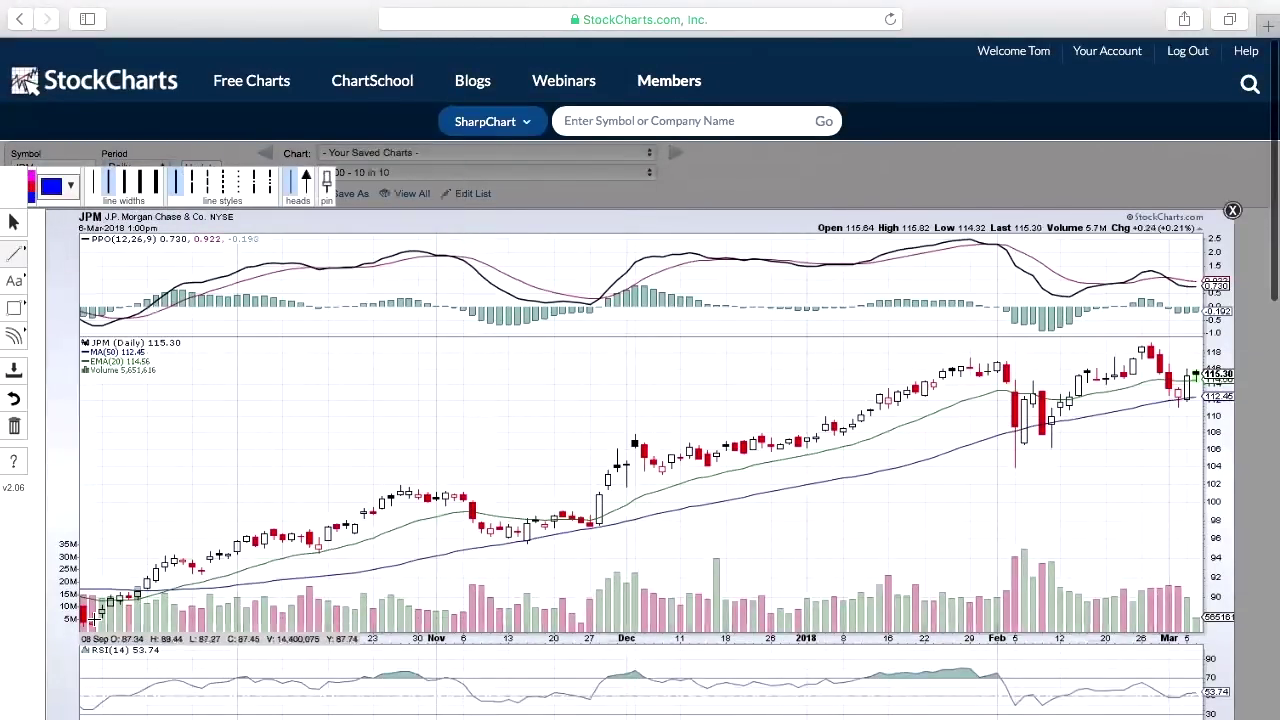
left_click_drag(88, 624, 1199, 412)
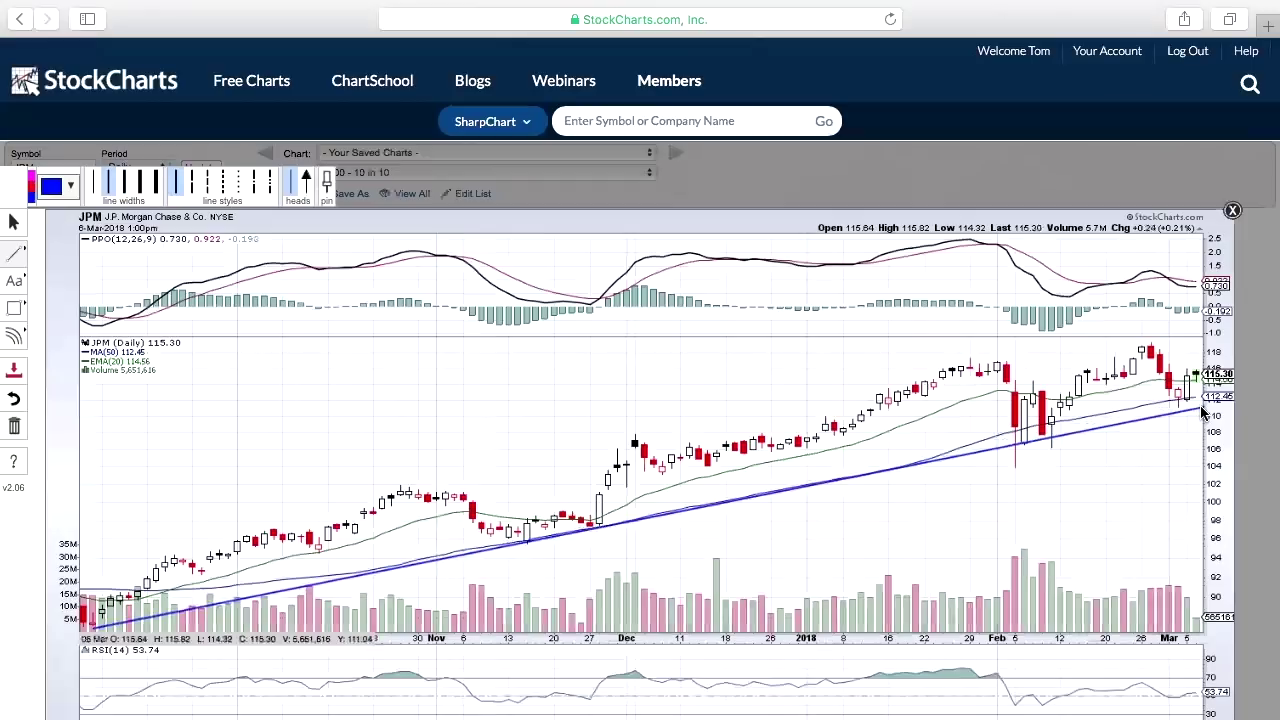
left_click_drag(1203, 410, 1203, 409)
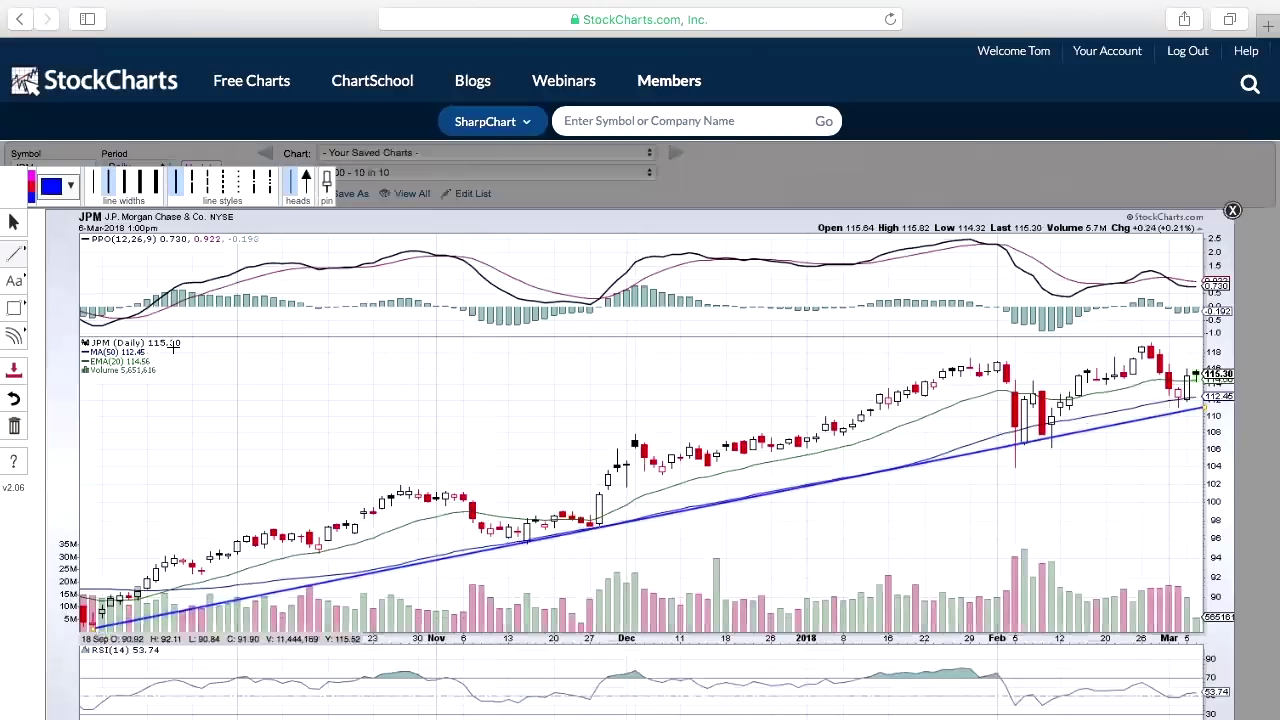
Step: Save the annotated JPM chart to the 0400 - 10 in 10 list, prefixing its name with "009 -"
left_click(14, 371)
left_click(470, 398)
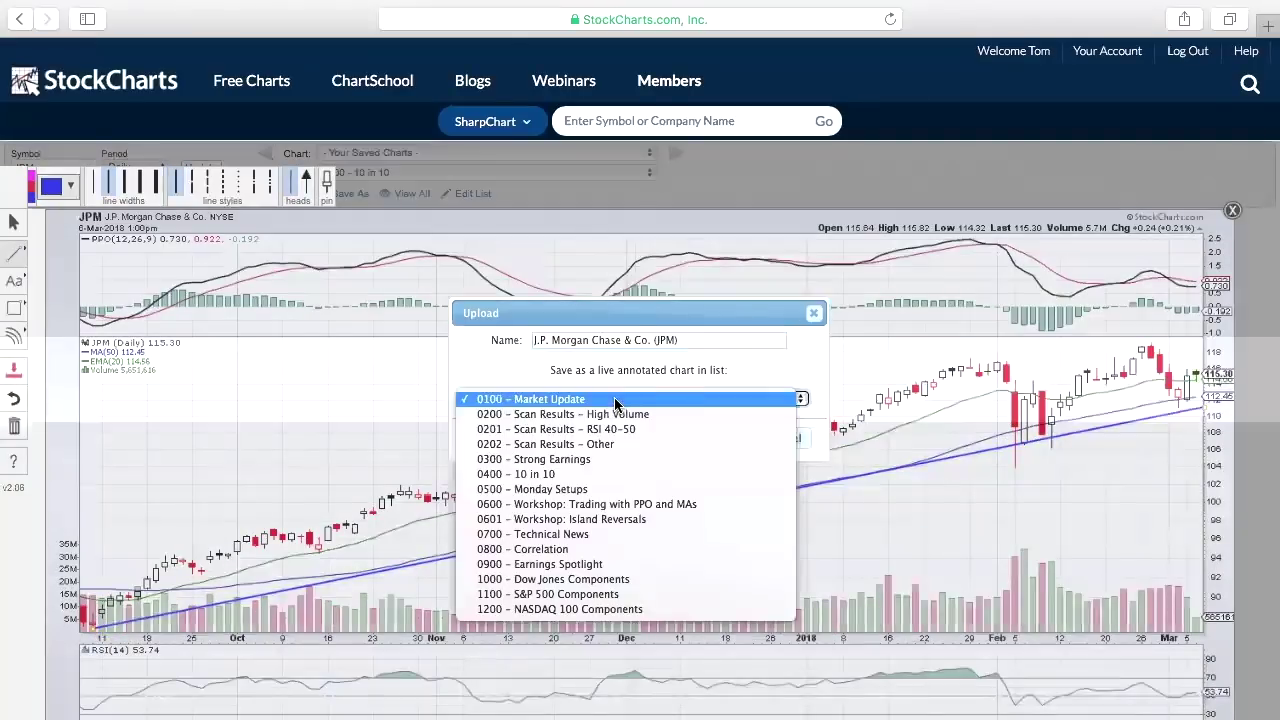
left_click(624, 473)
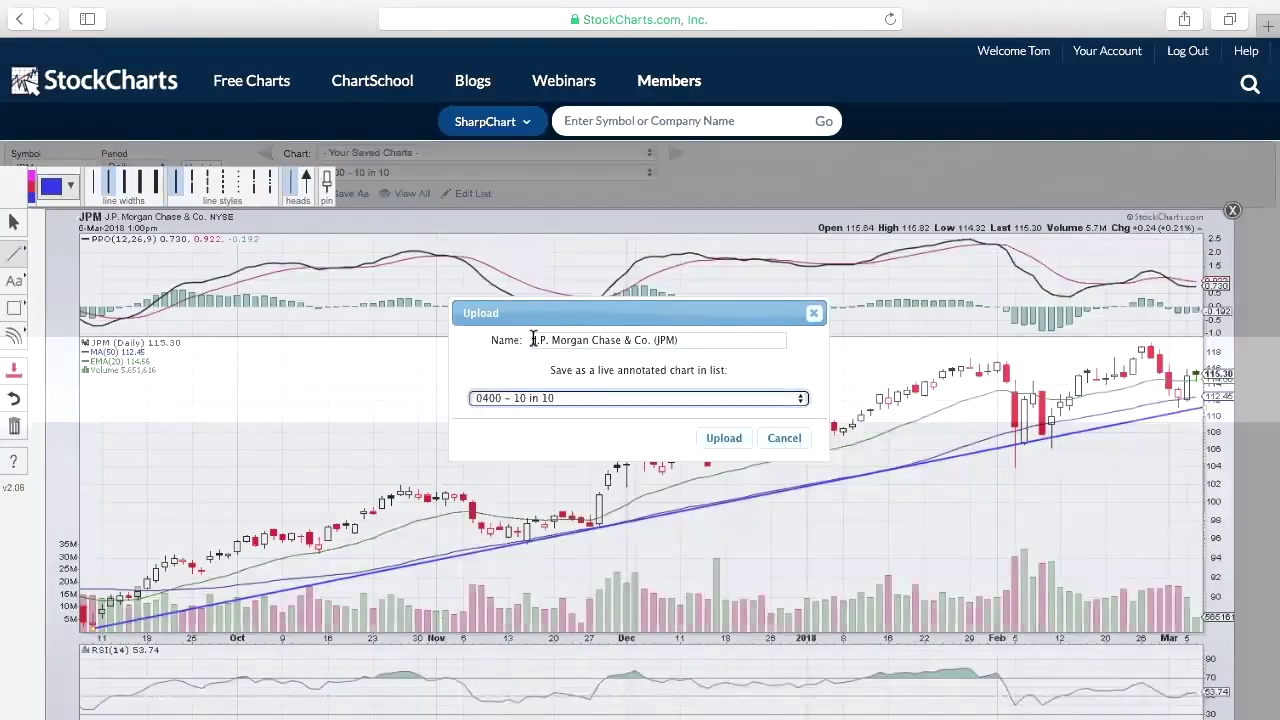
left_click(535, 340)
type("3/6 -")
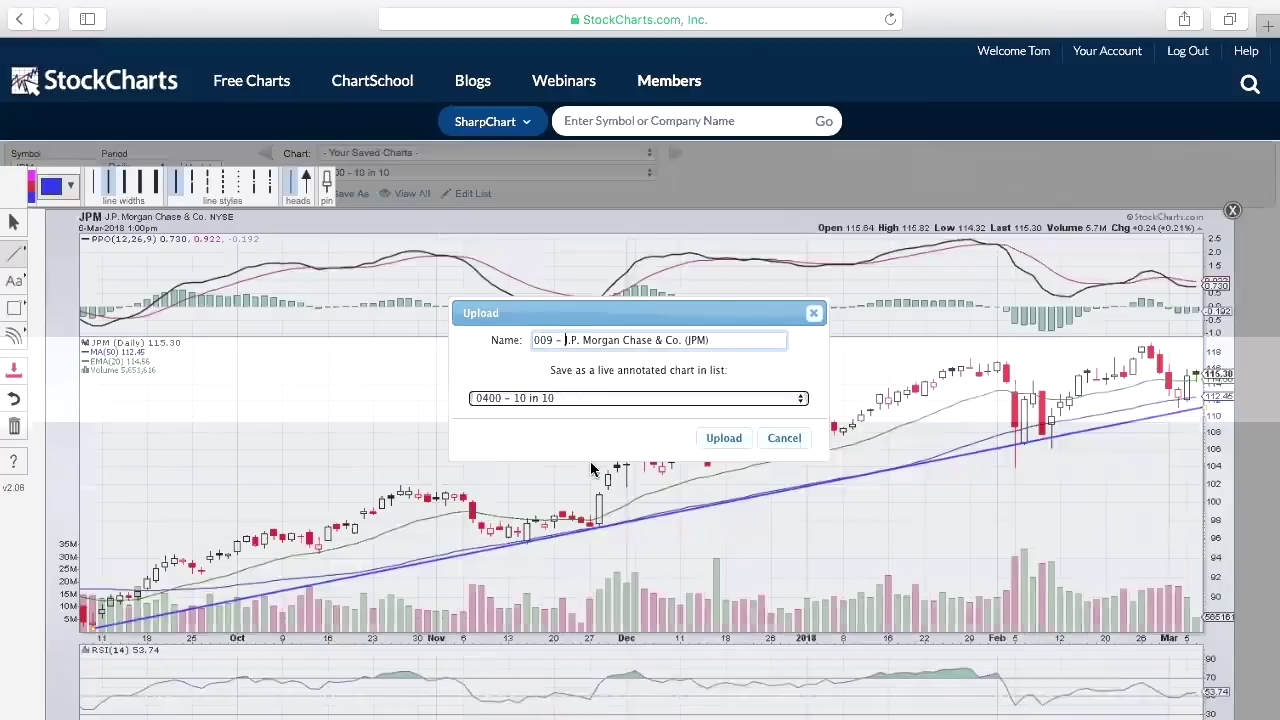
left_click(724, 438)
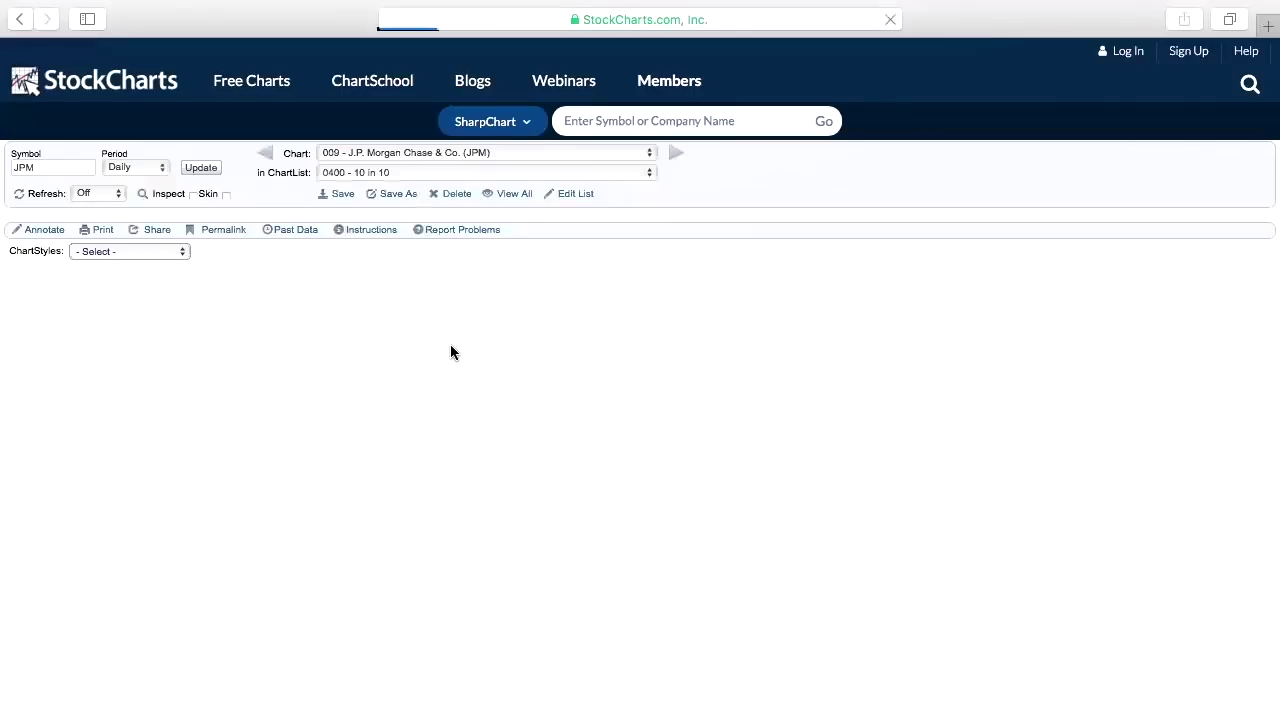
Step: Load the daily chart of AMZN and review its price and indicators
type("amzn")
key("Return")
scroll(623, 437, "down", 5)
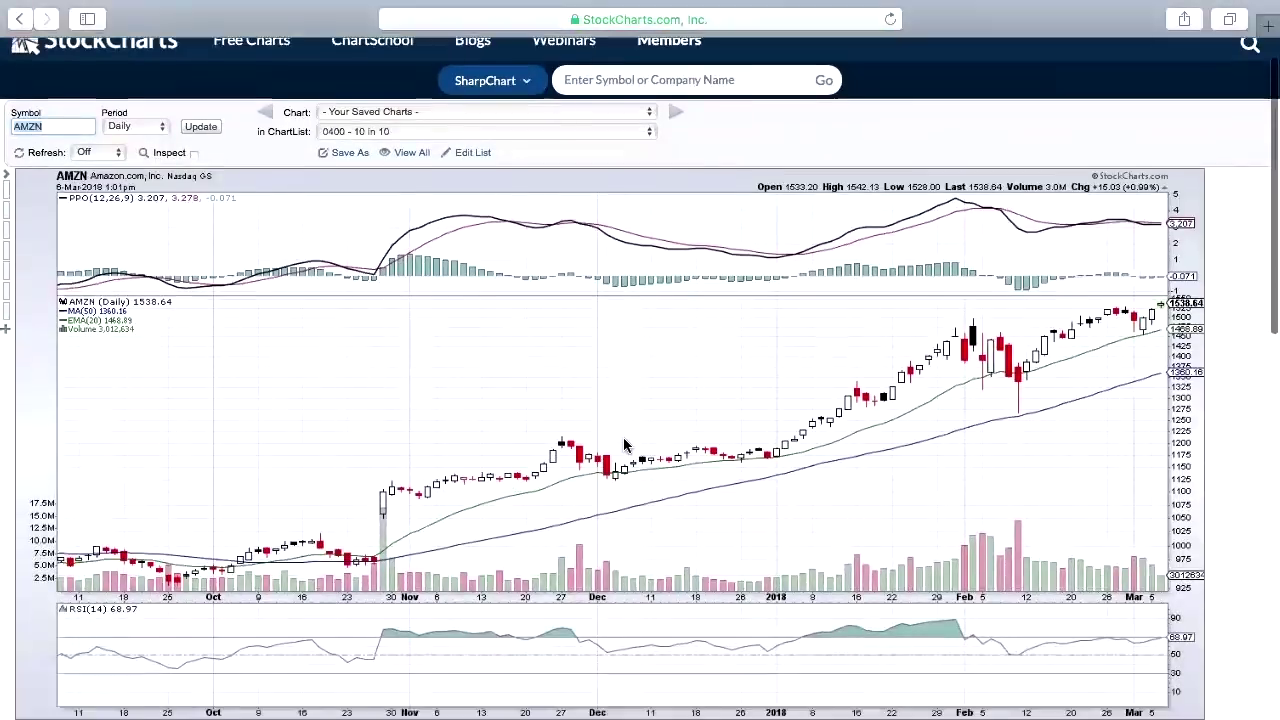
scroll(620, 440, "down", 2)
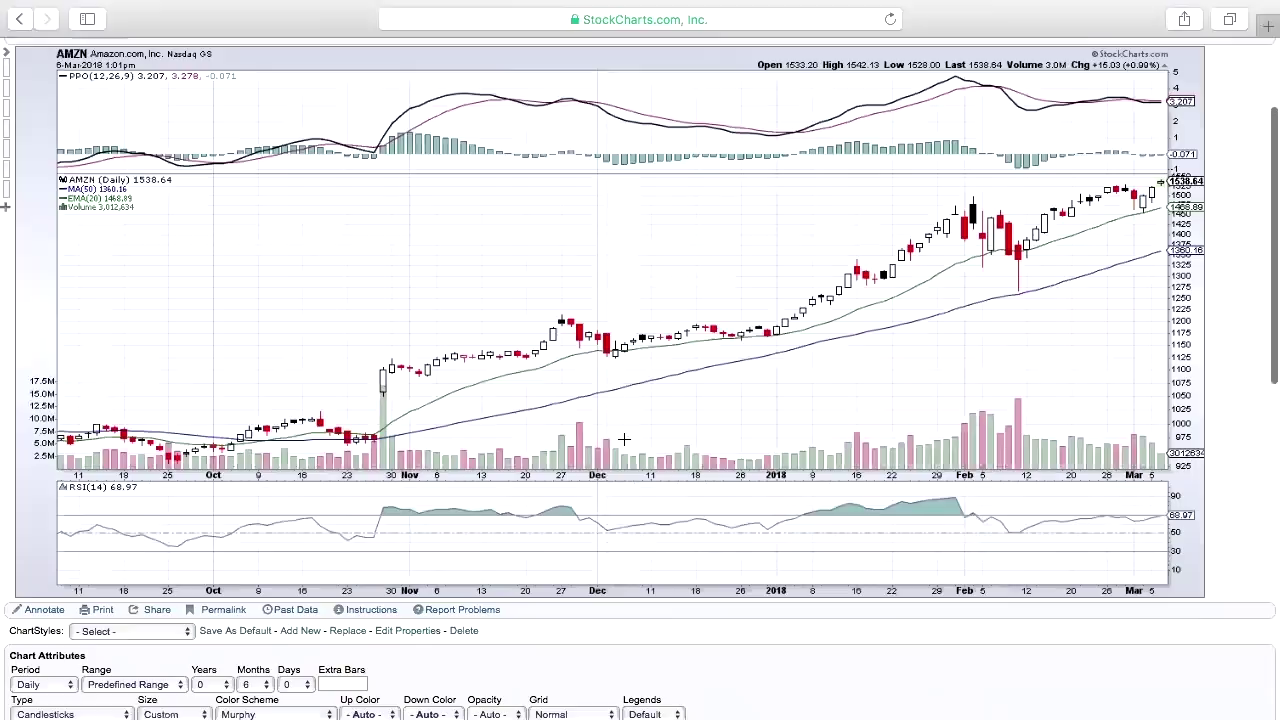
scroll(491, 497, "down", 2)
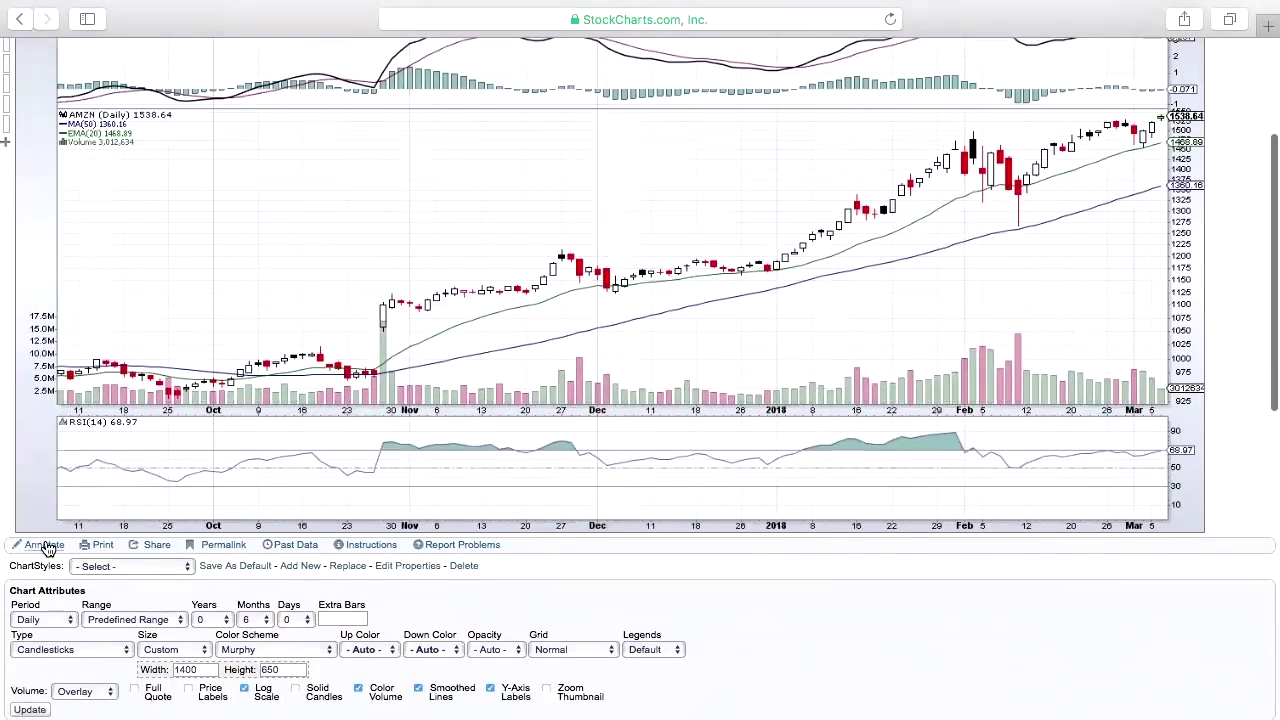
Step: Draw magenta lines on the AMZN chart from about February 1 to early March, rising along the price highs and falling along the PPO peaks
left_click(44, 543)
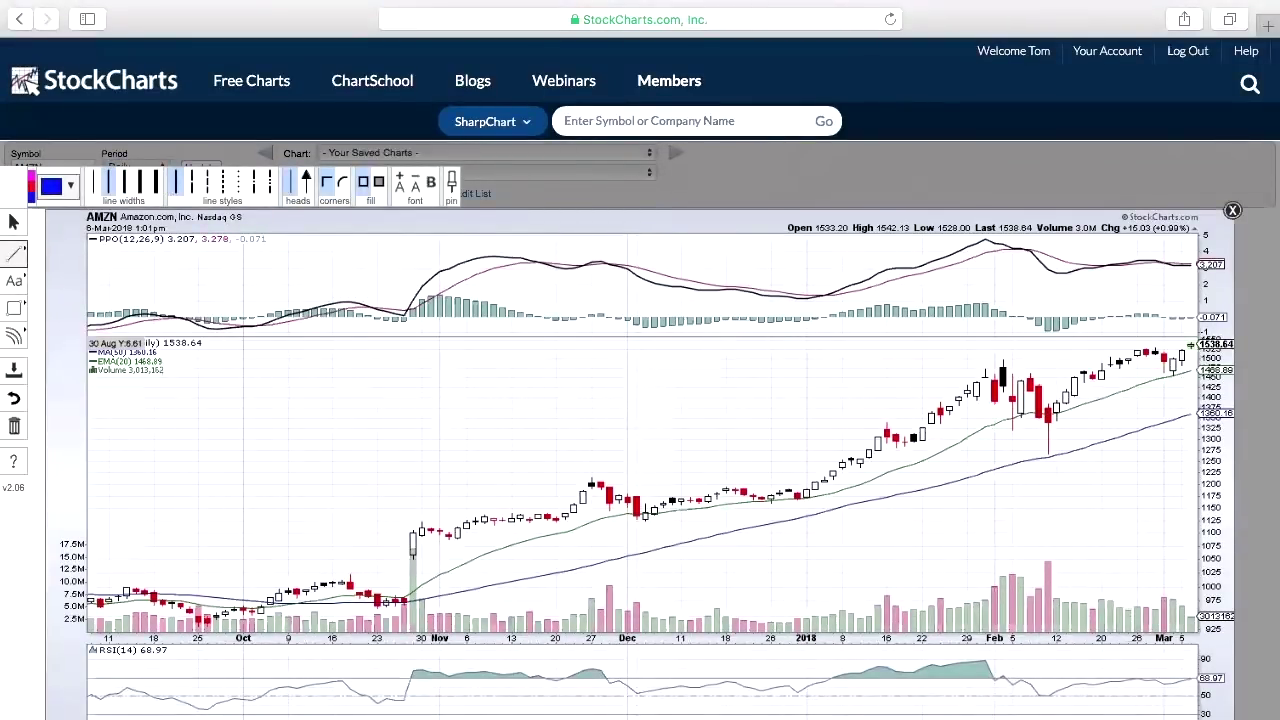
left_click(14, 253)
left_click(60, 255)
left_click(30, 185)
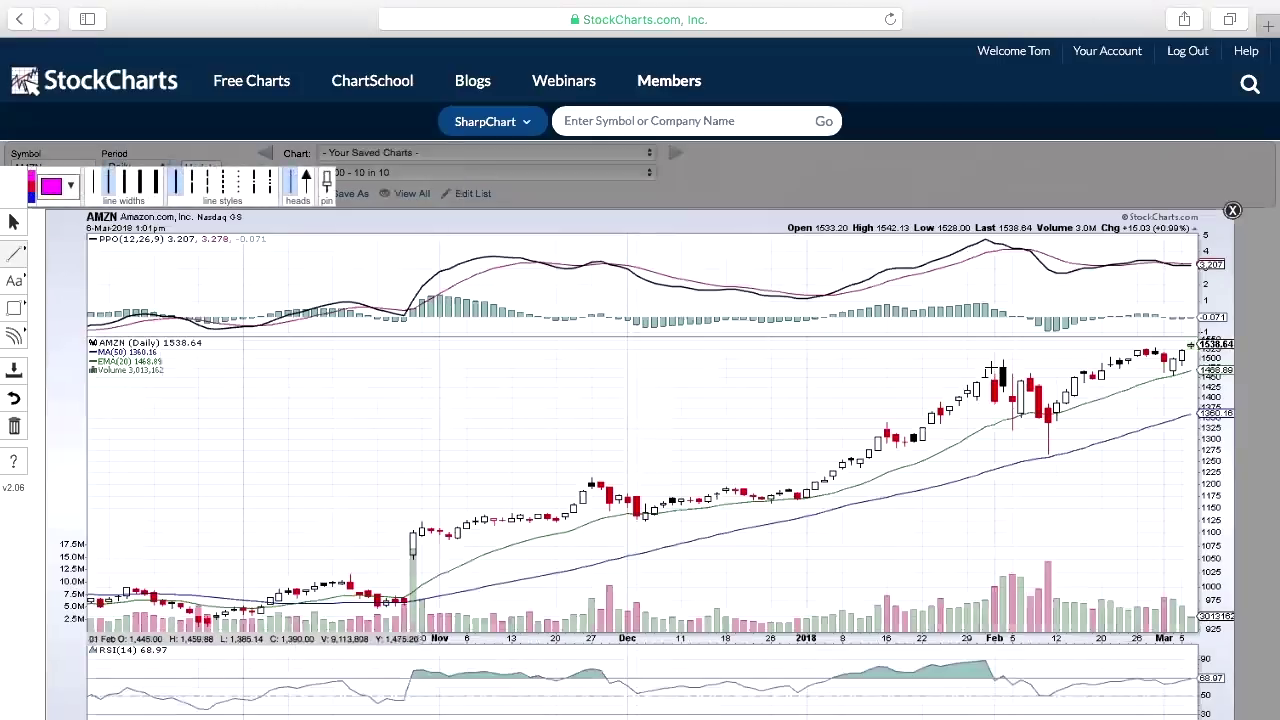
left_click_drag(1003, 366, 1195, 344)
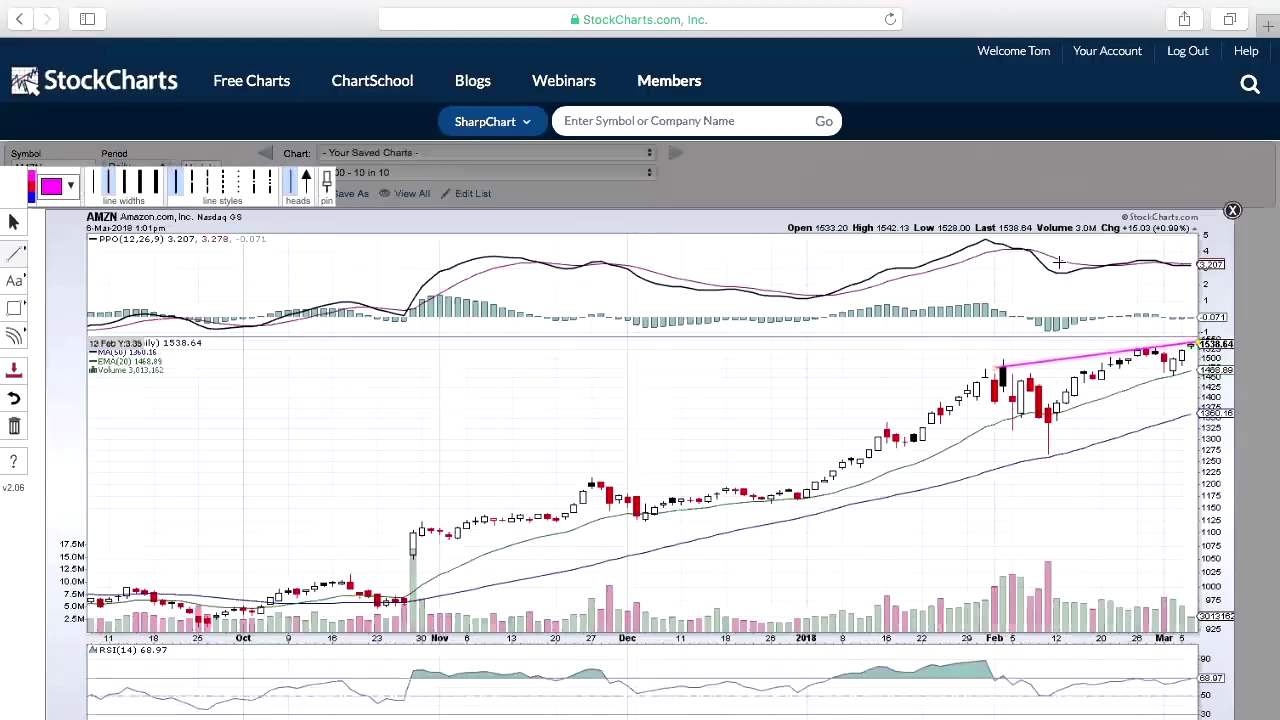
left_click_drag(979, 240, 1199, 266)
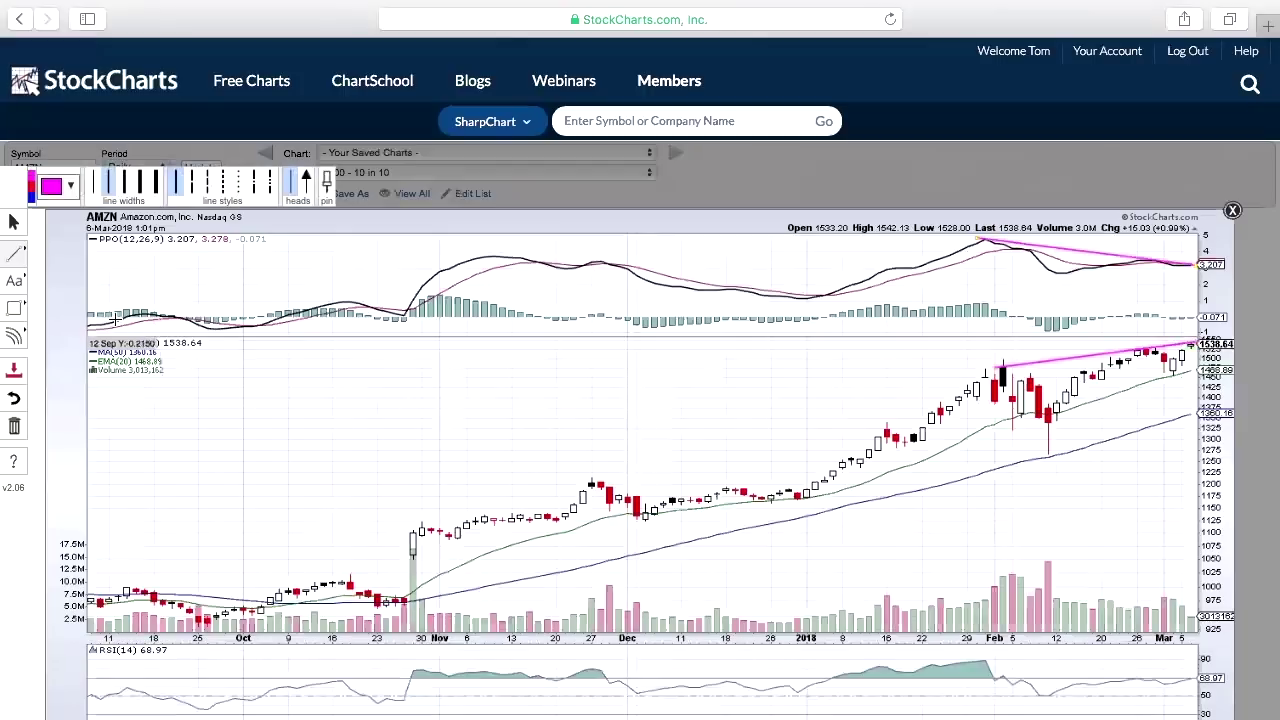
Step: Save the annotated AMZN chart to the 0400 - 10 in 10 list, prefixing its name with "010 -"
left_click(14, 369)
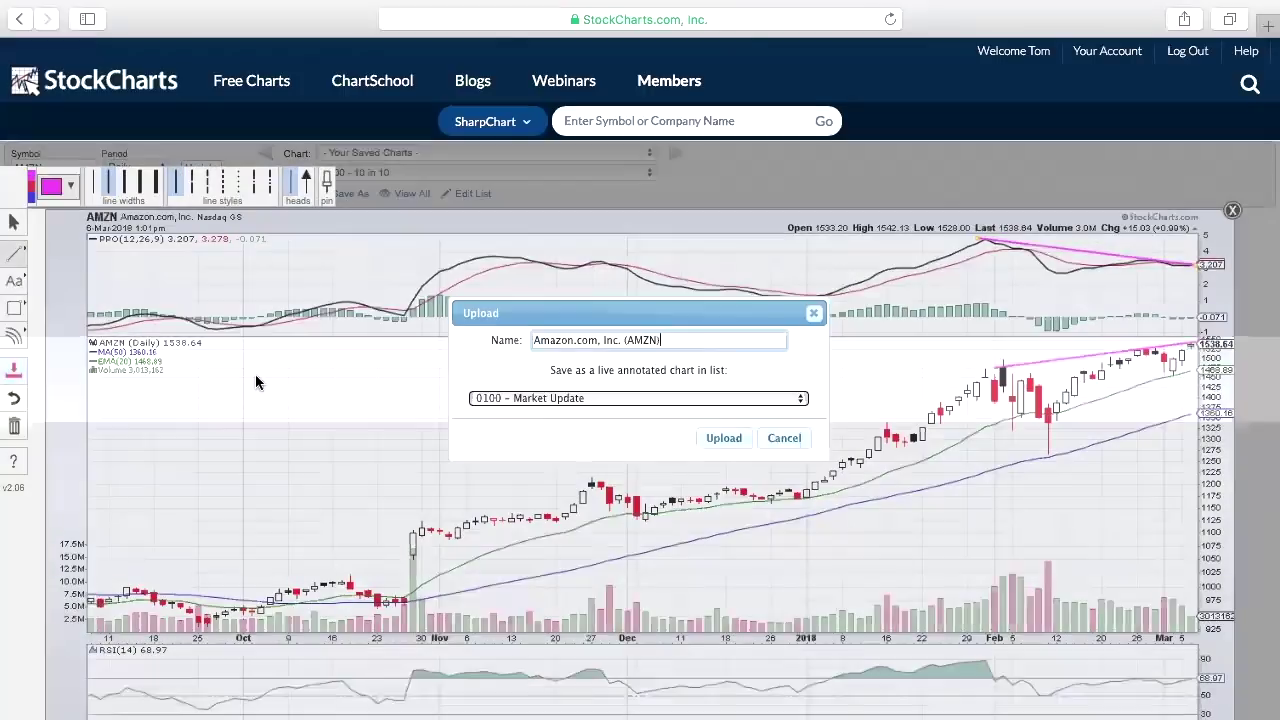
left_click(614, 398)
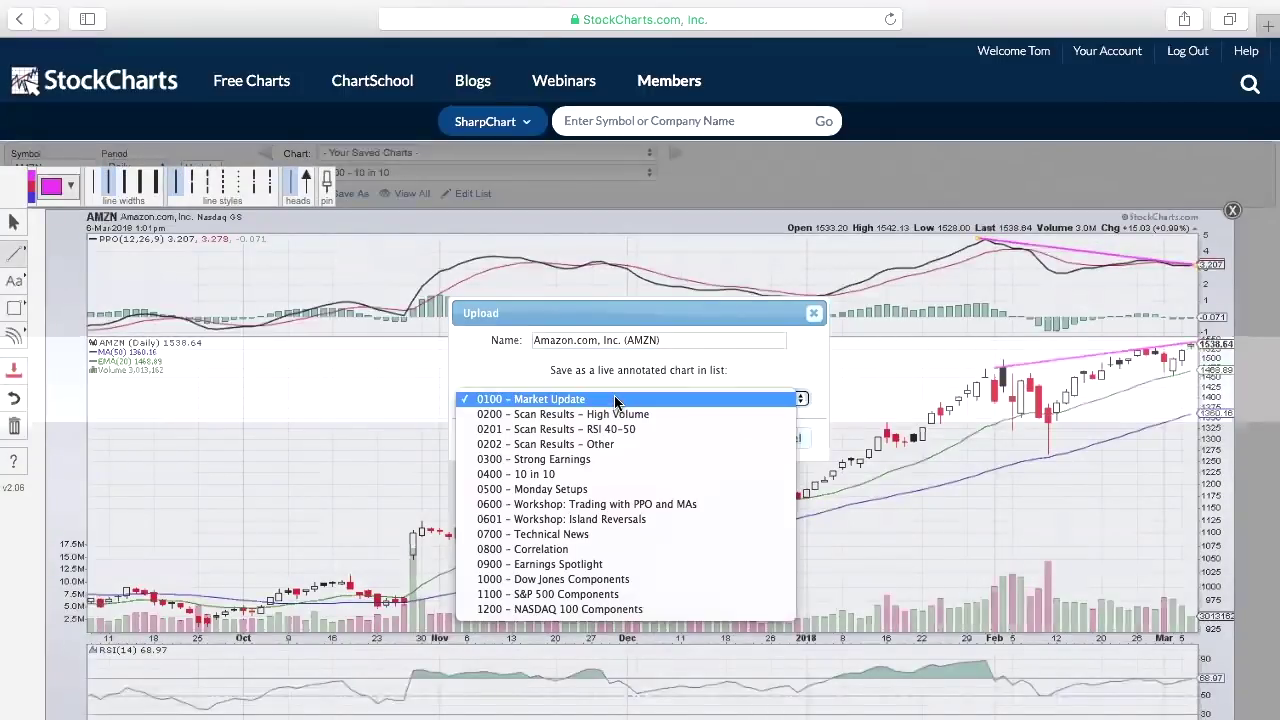
left_click(615, 470)
left_click(535, 341)
type("010 -")
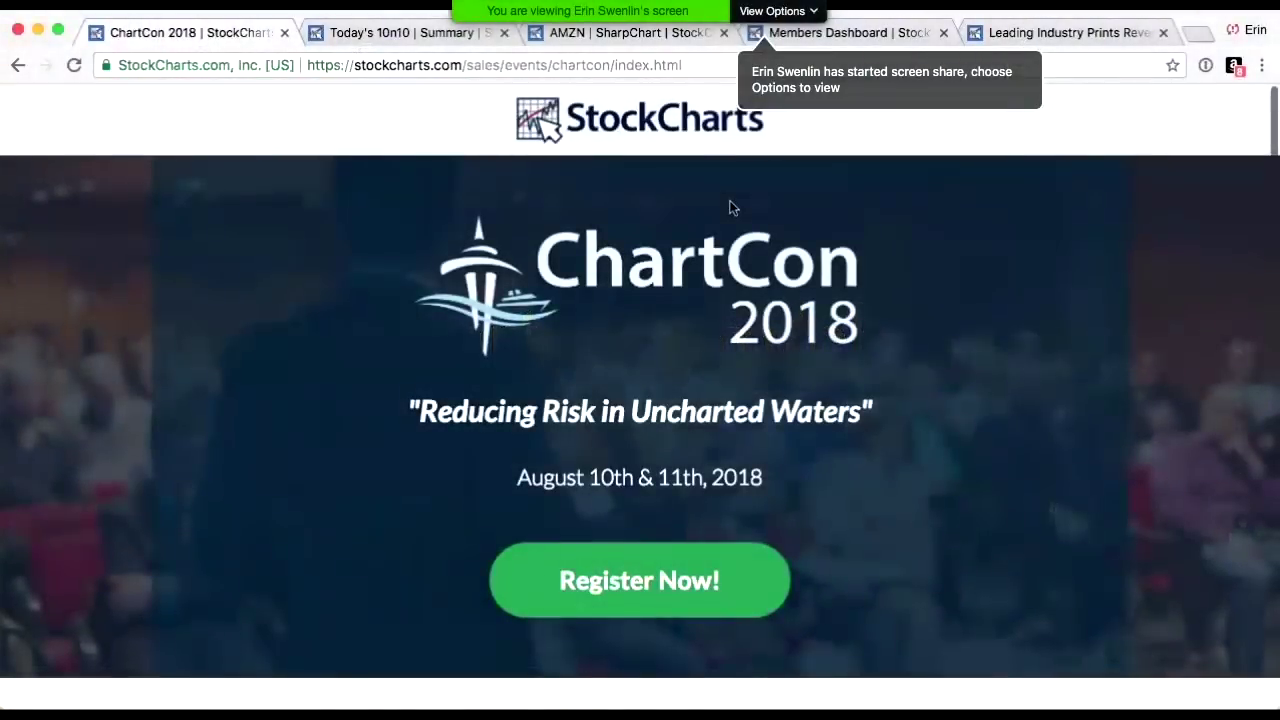
Step: Review the ChartCon 2018 page from the event banner and description through the conference agenda to the in-person attendance and Alaska cruise offer
scroll(731, 206, "down", 1)
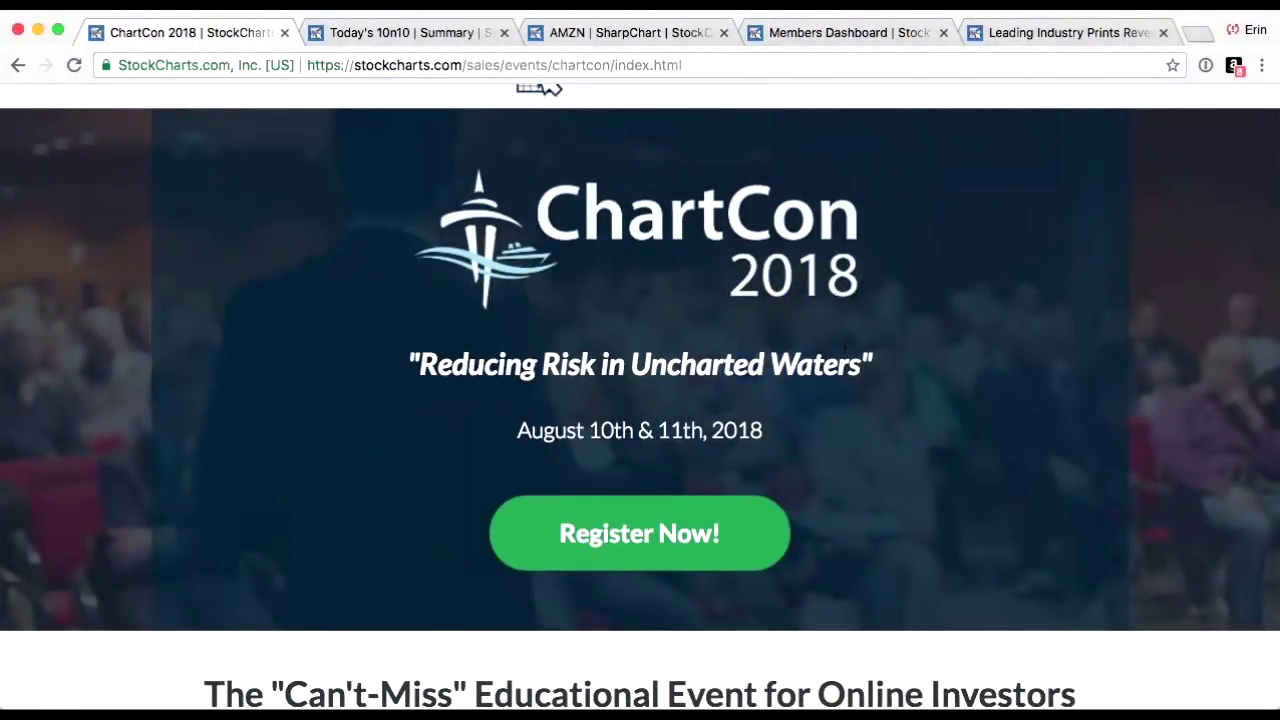
scroll(844, 350, "up", 1)
scroll(844, 347, "down", 1)
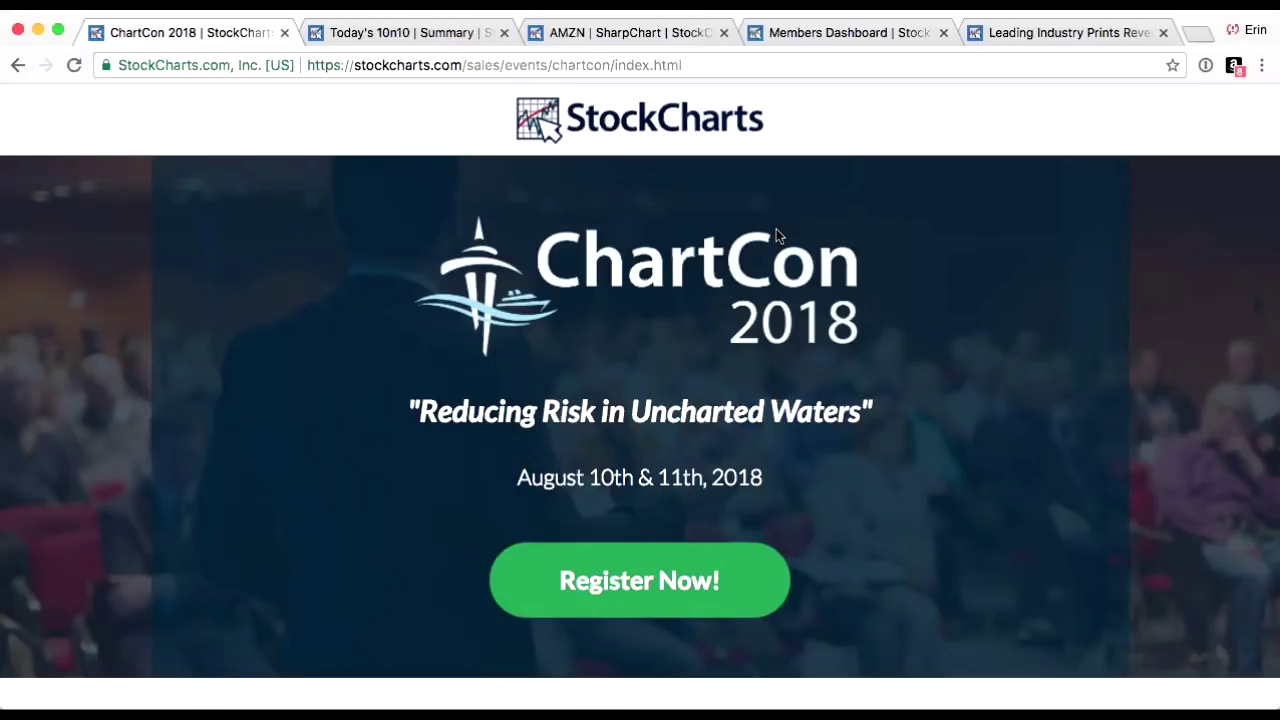
scroll(776, 230, "down", 2)
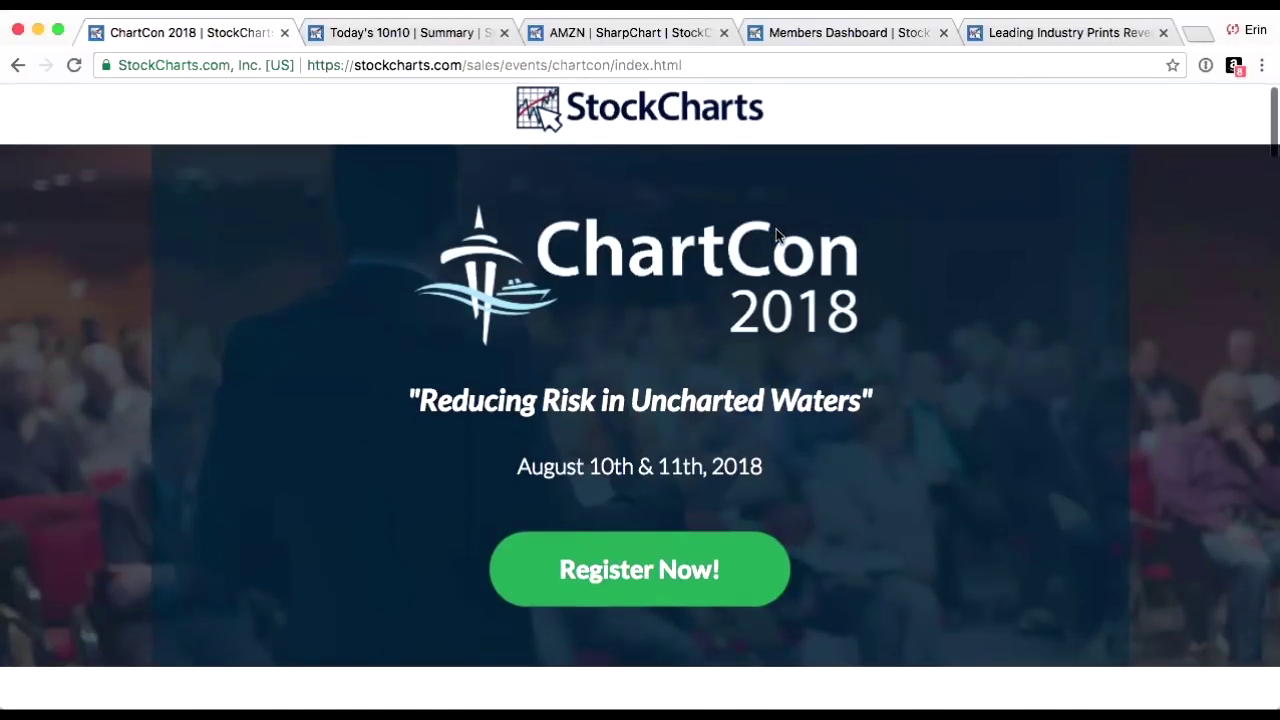
scroll(776, 230, "down", 3)
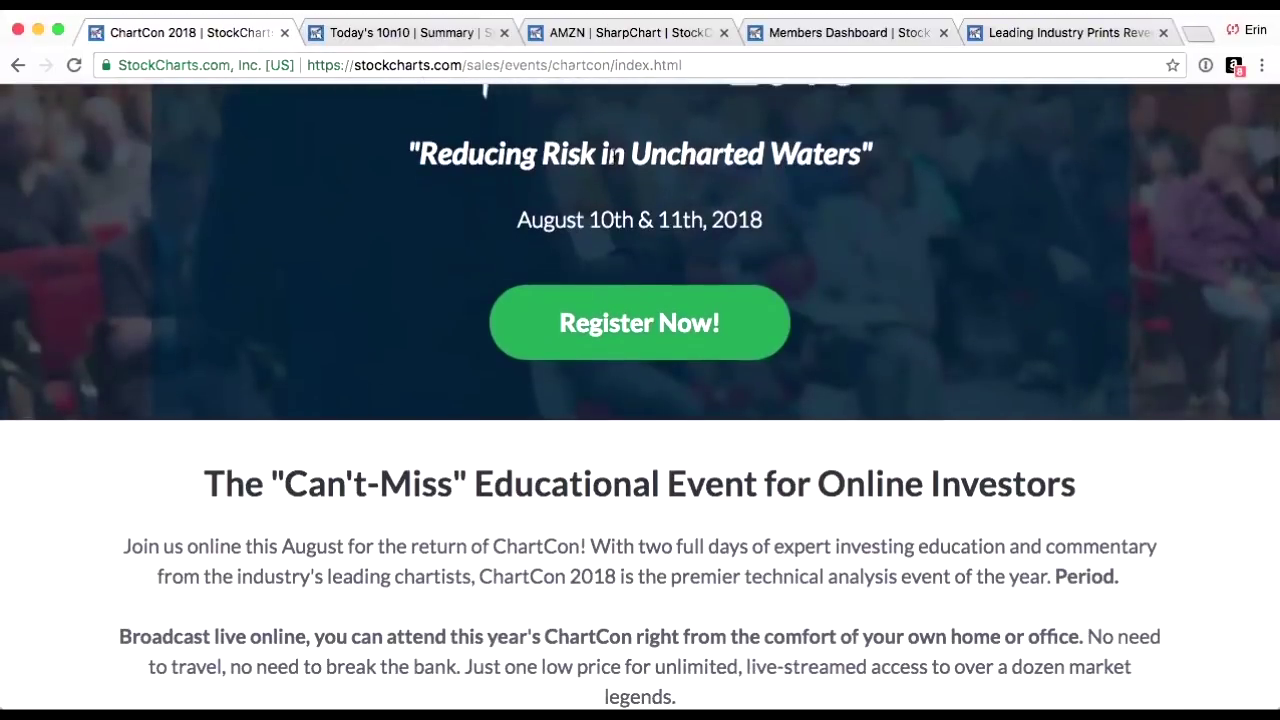
scroll(830, 197, "down", 6)
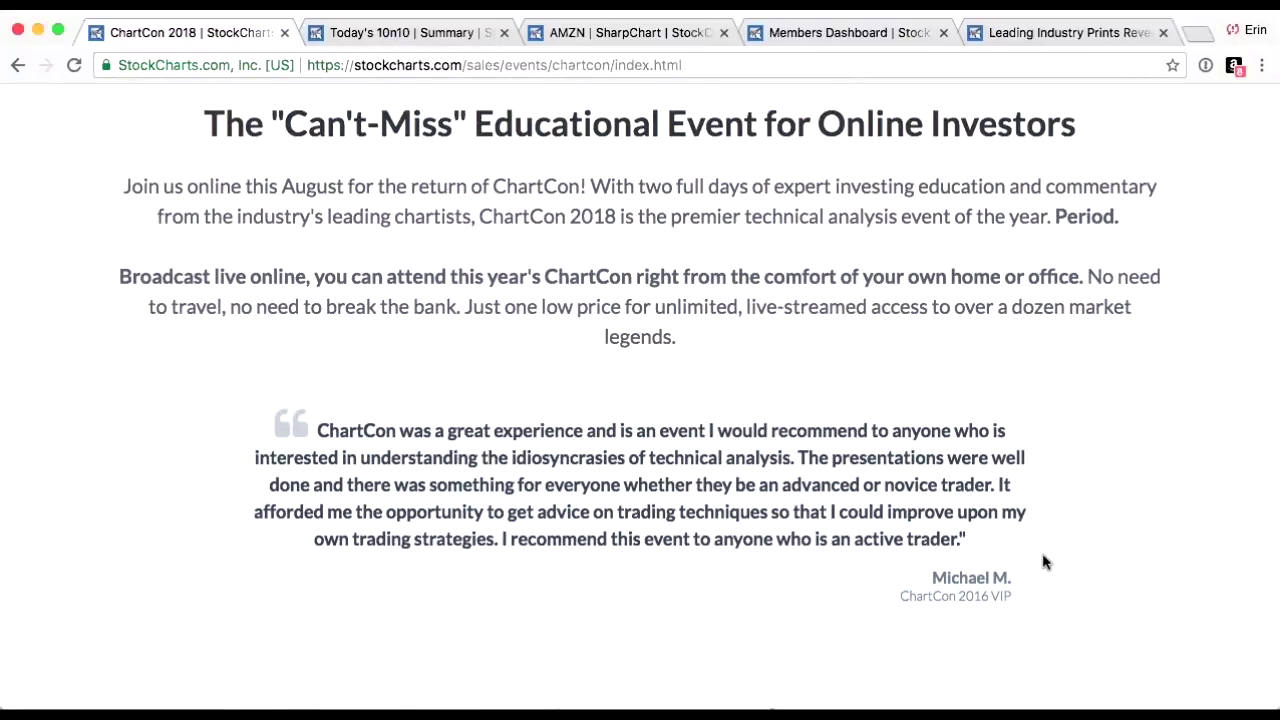
scroll(663, 365, "down", 20)
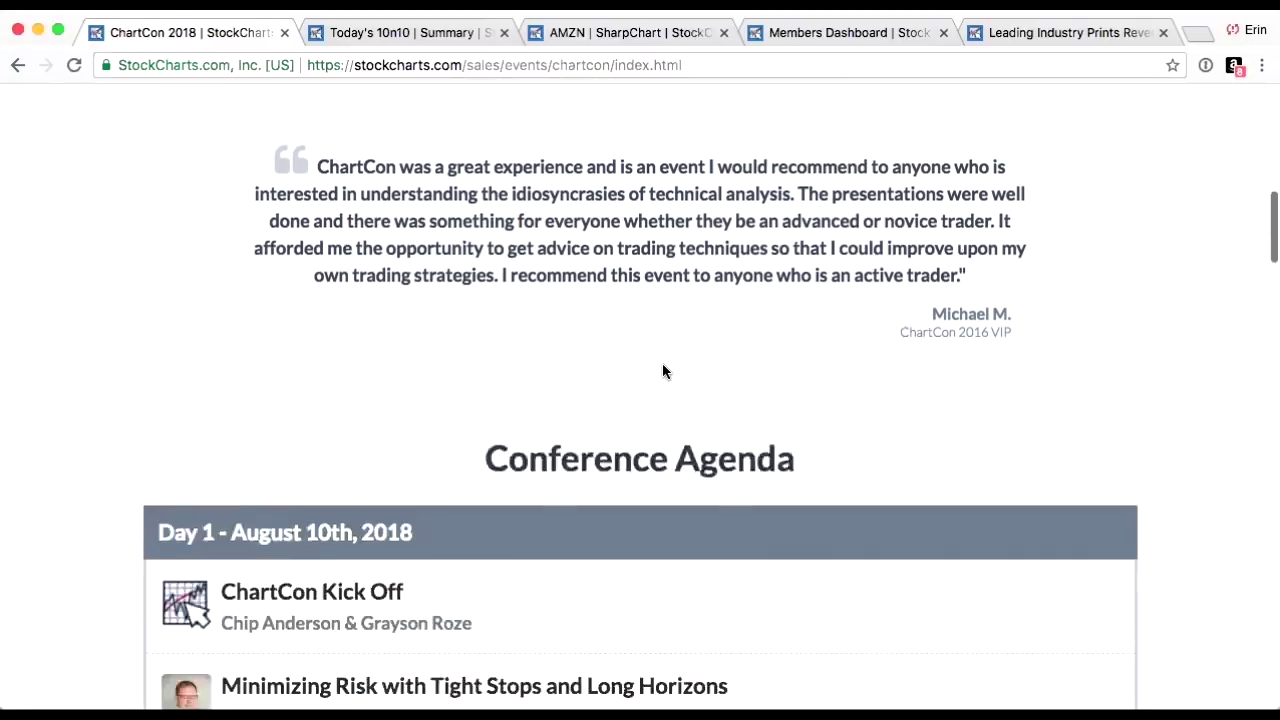
scroll(664, 364, "down", 10)
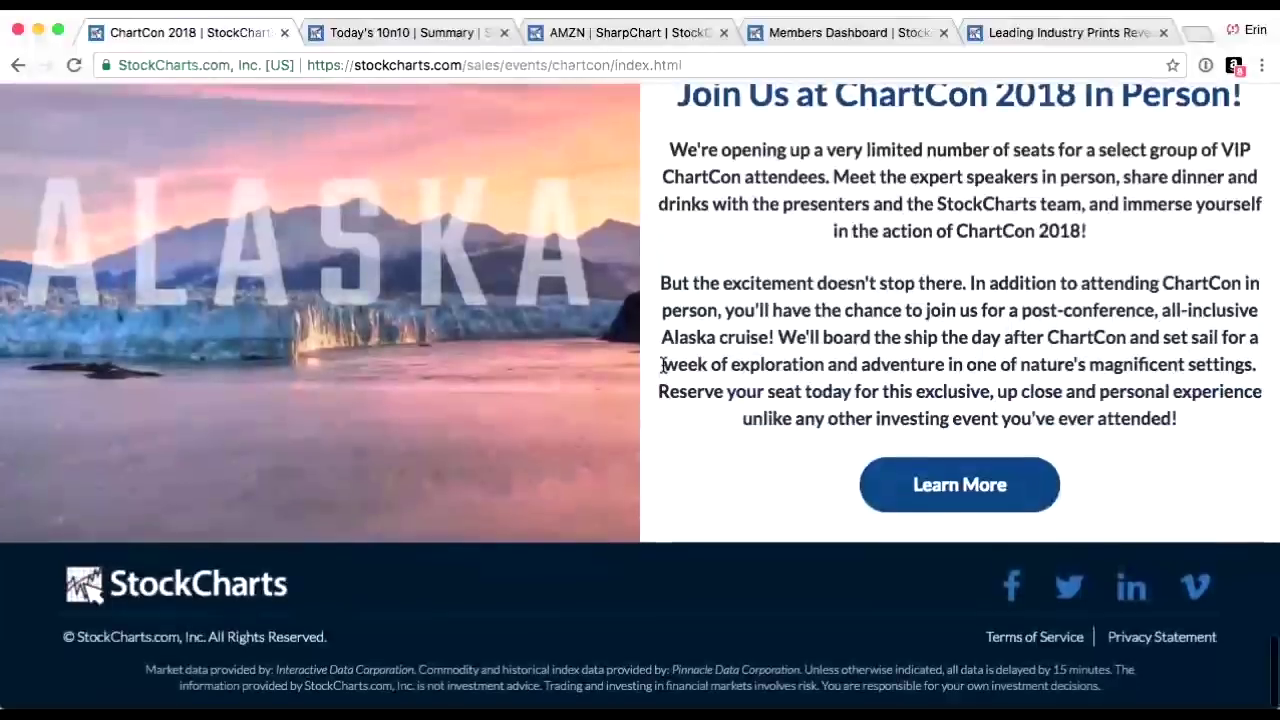
scroll(664, 364, "up", 3)
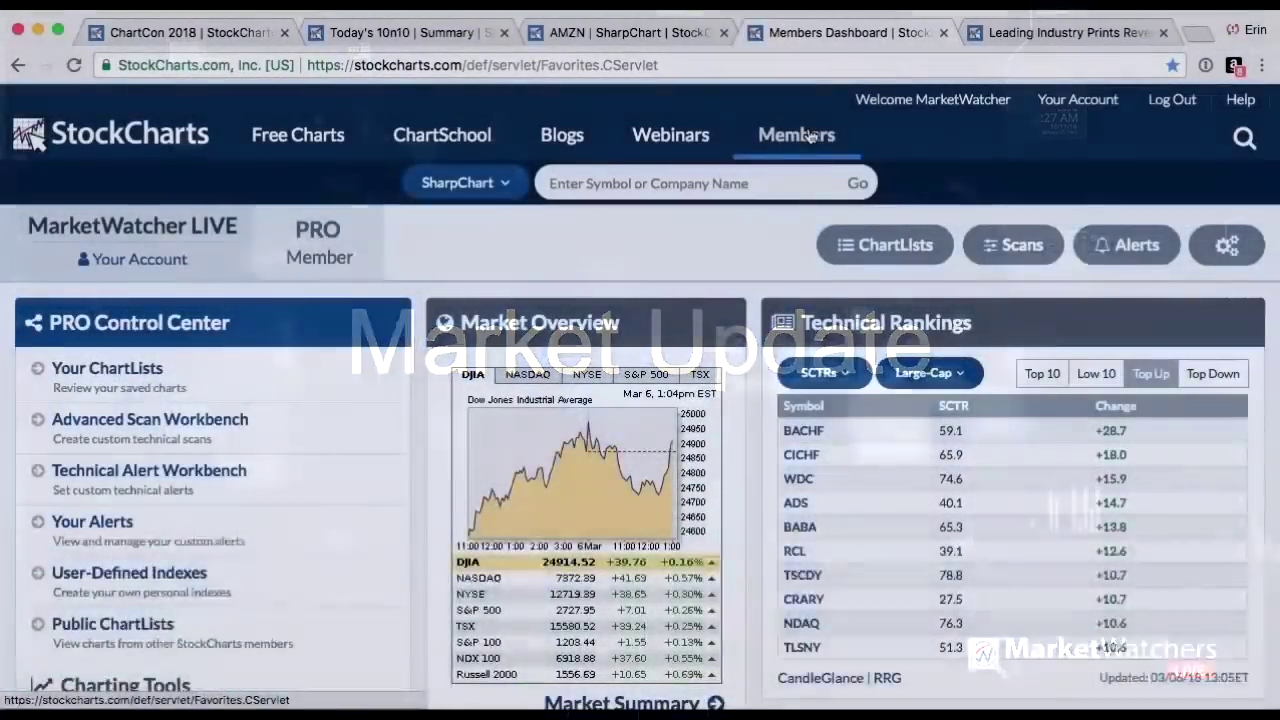
Step: Reload the members dashboard and open the CandleGlance market overview from the PRO Control Center's charting tools
left_click(796, 134)
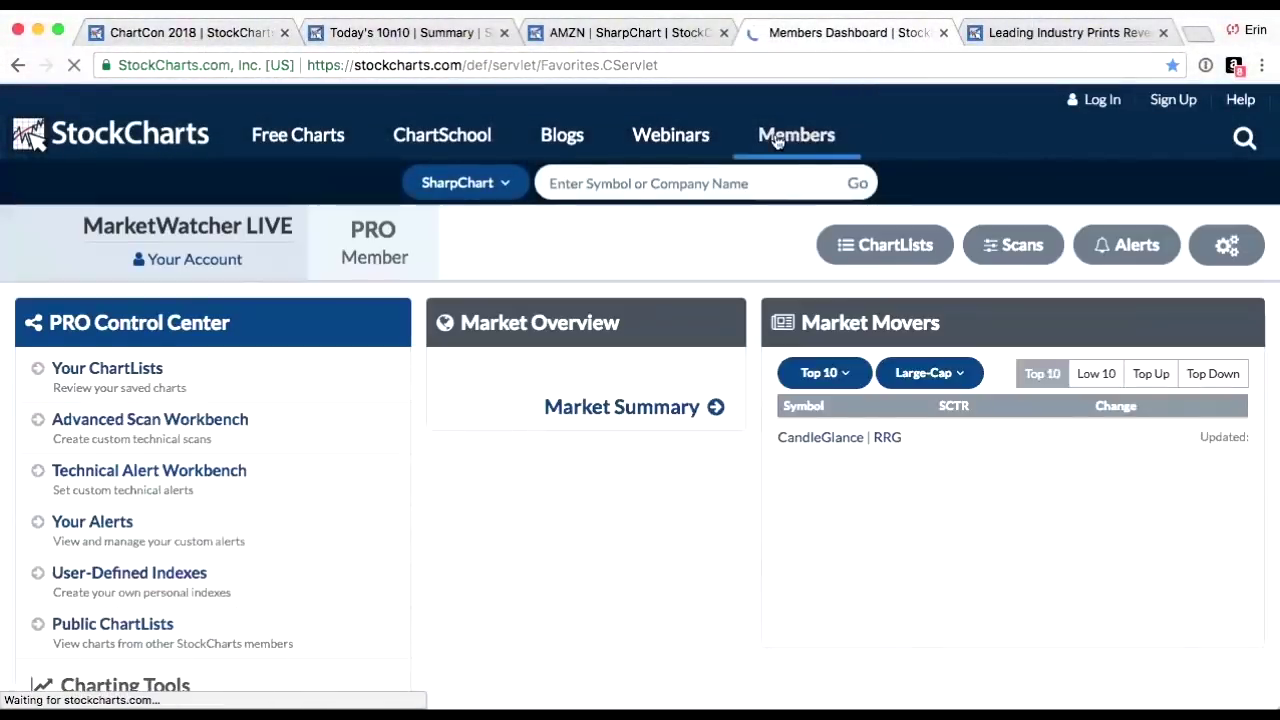
scroll(271, 323, "down", 1)
scroll(214, 471, "down", 5)
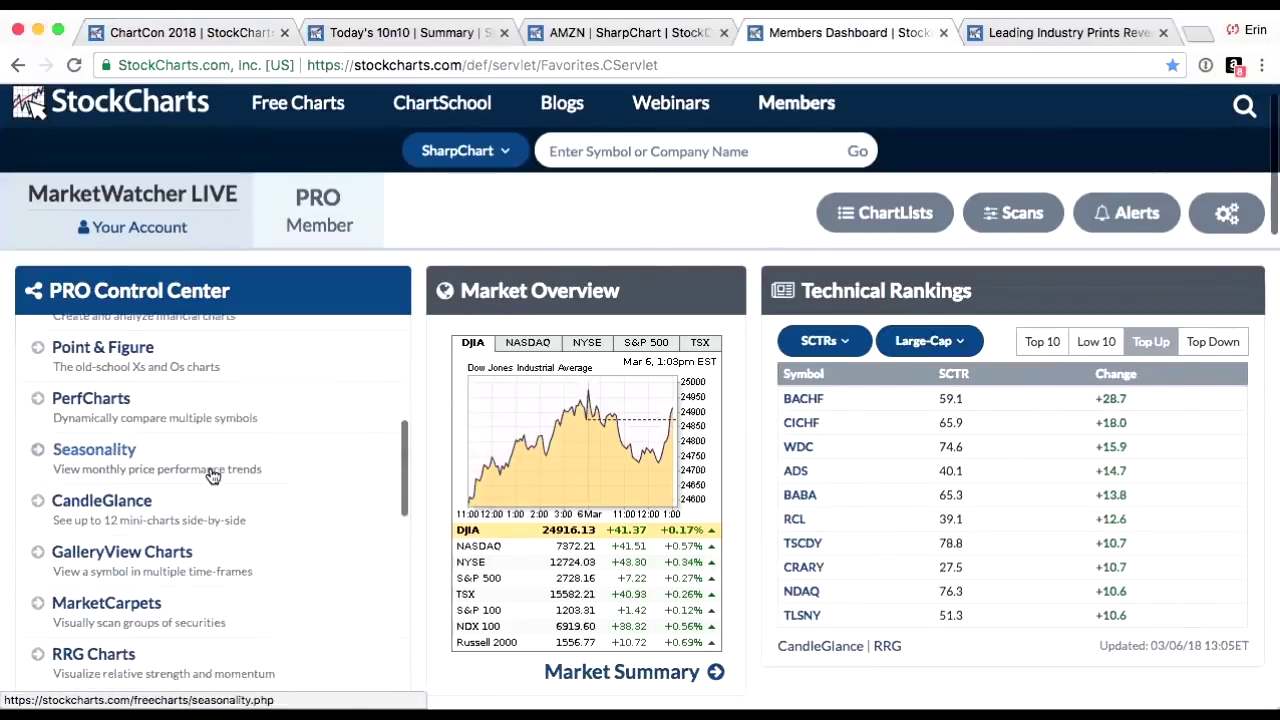
scroll(110, 535, "down", 7)
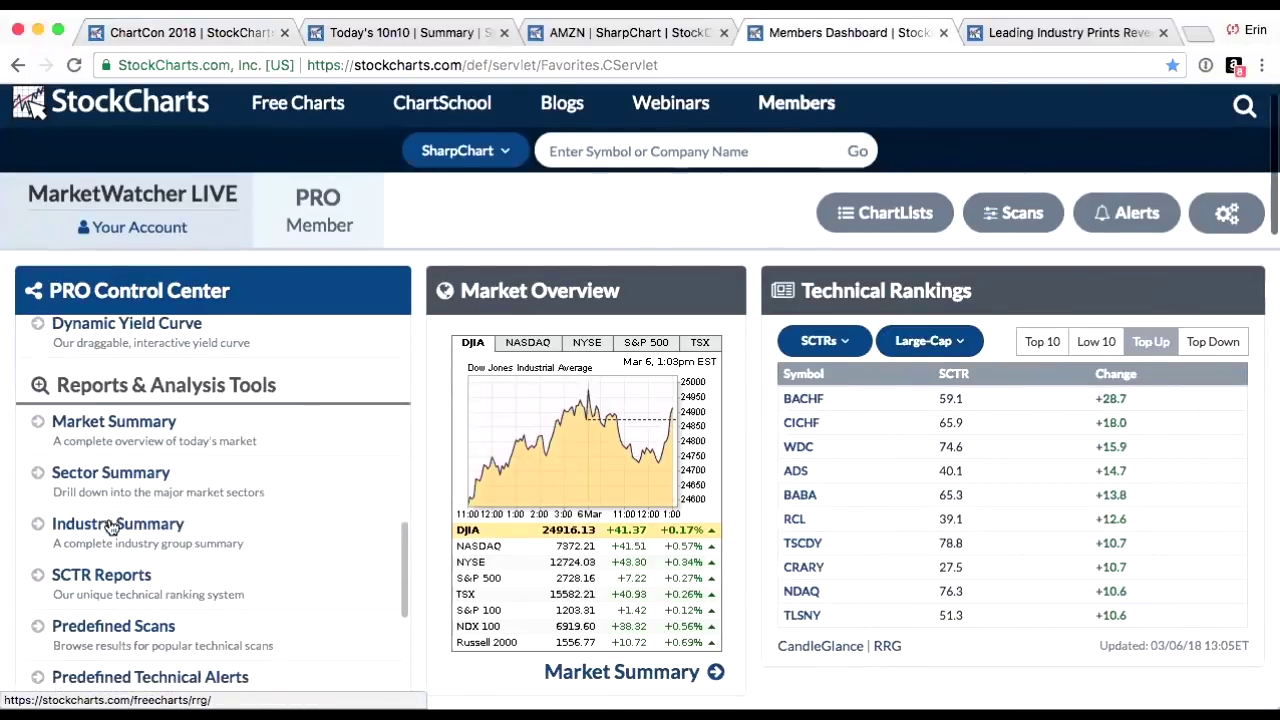
scroll(110, 540, "down", 4)
scroll(110, 543, "up", 3)
scroll(110, 540, "up", 6)
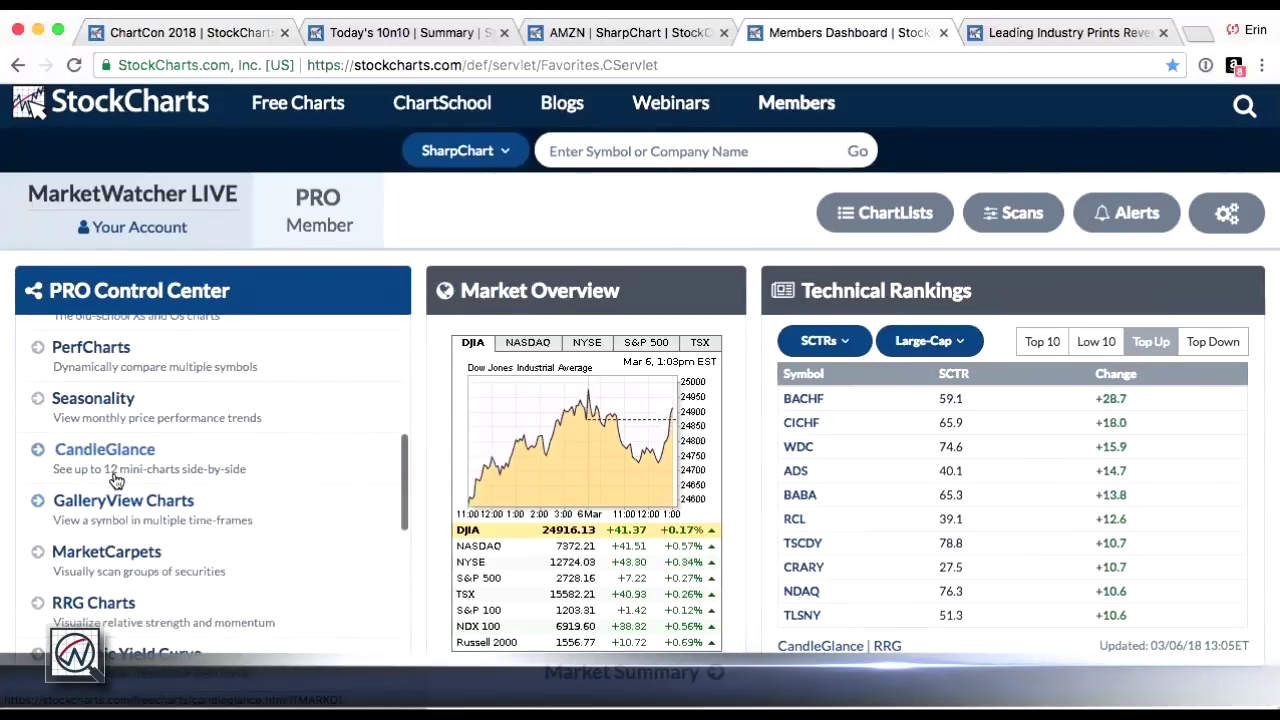
left_click(117, 470)
Step: Replace $WLSH with $TSX and $NYAD with $TLT in the CandleGlance symbol list and reload the charts
scroll(929, 492, "down", 1)
scroll(929, 492, "down", 9)
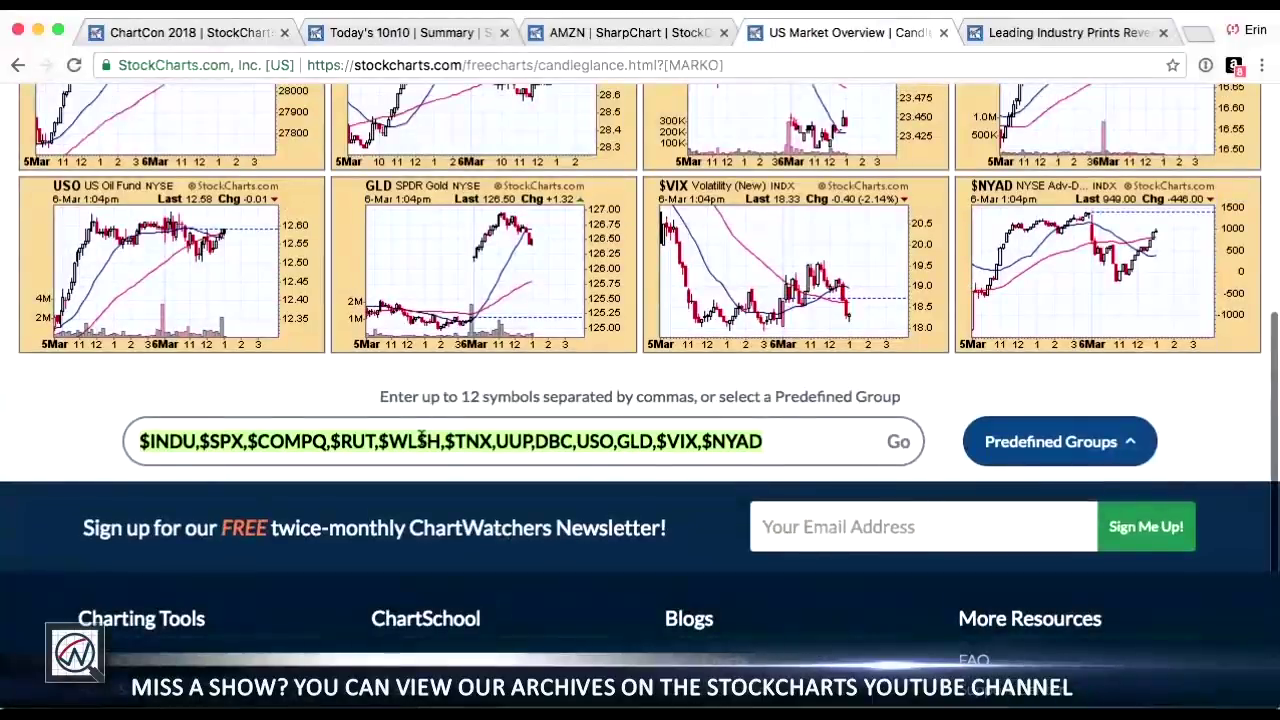
double_click(422, 440)
type("TSX")
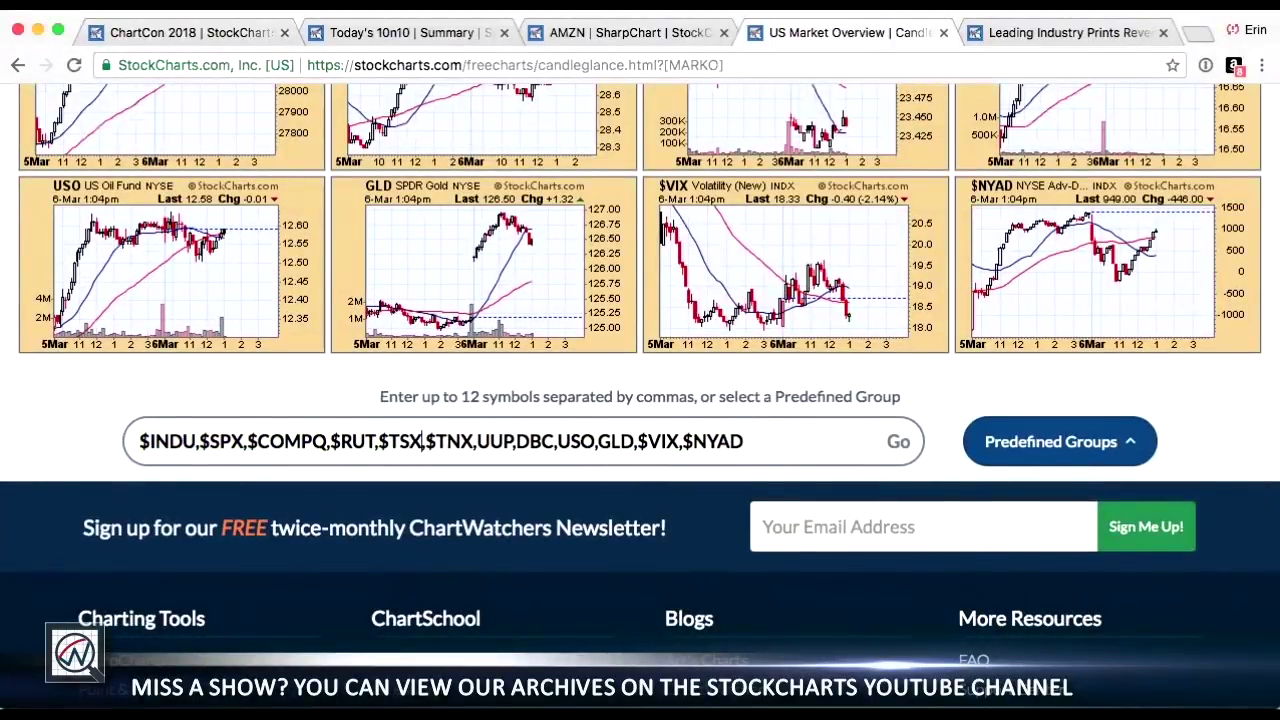
double_click(718, 441)
type("TLT")
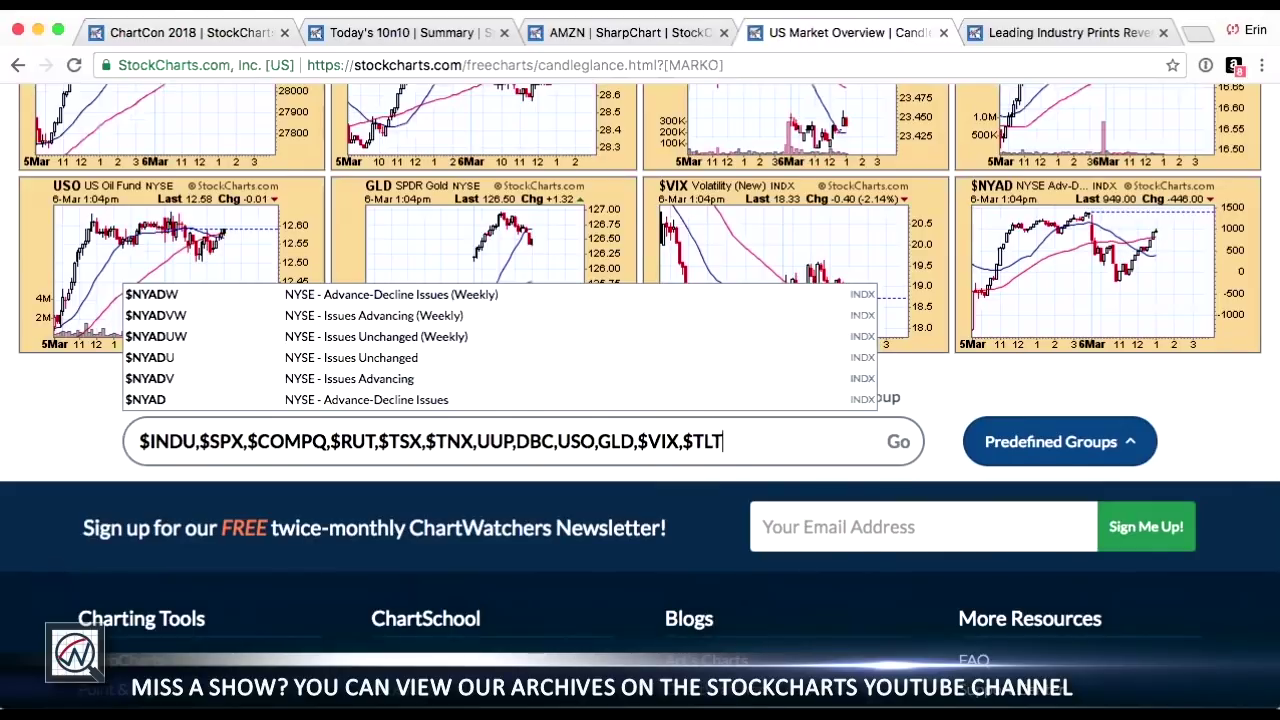
left_click(893, 444)
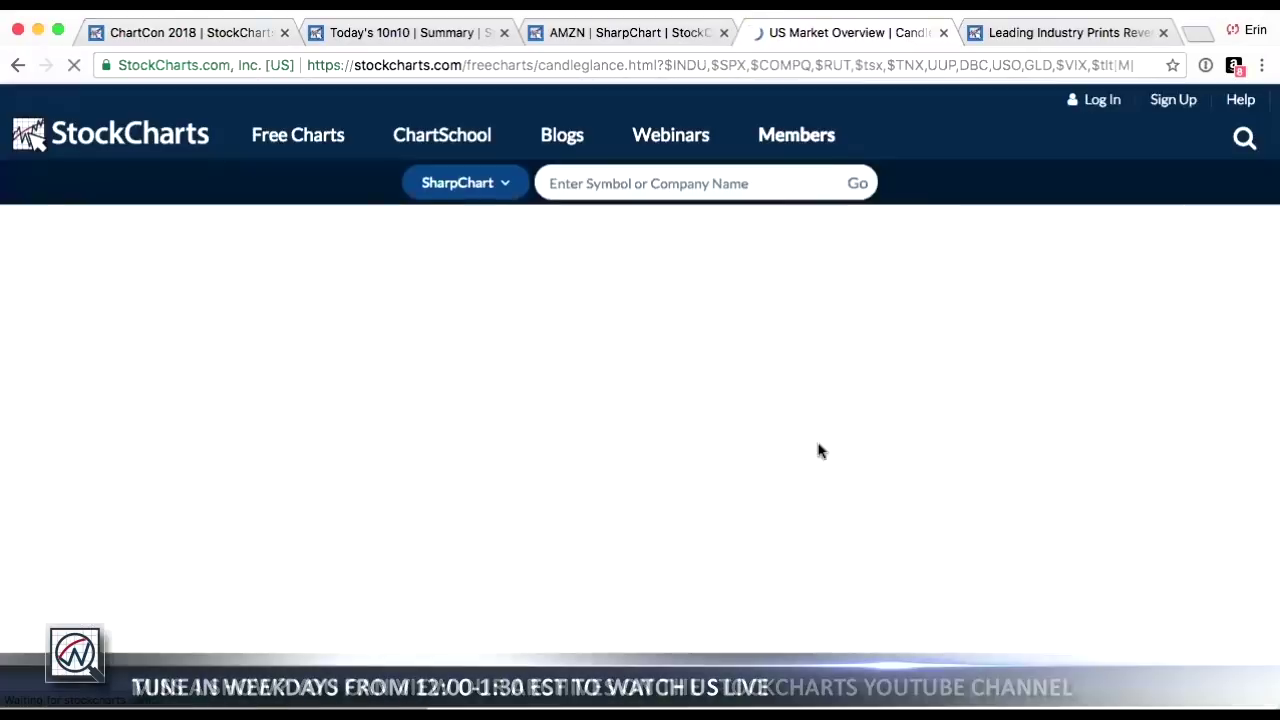
Step: Examine the CandleGlance mini-charts of the major indexes, Treasury yield, dollar, commodities, gold and volatility
scroll(690, 430, "down", 5)
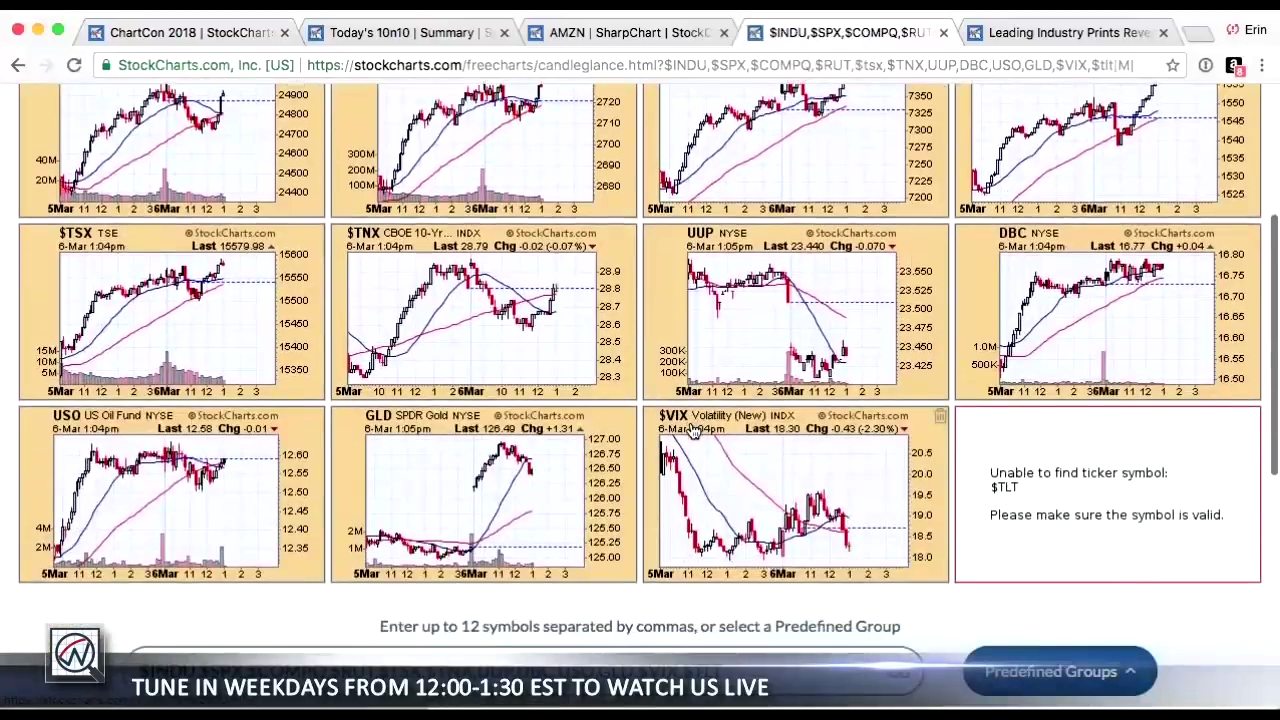
scroll(690, 430, "up", 4)
scroll(693, 430, "down", 2)
scroll(693, 430, "down", 3)
scroll(686, 429, "up", 2)
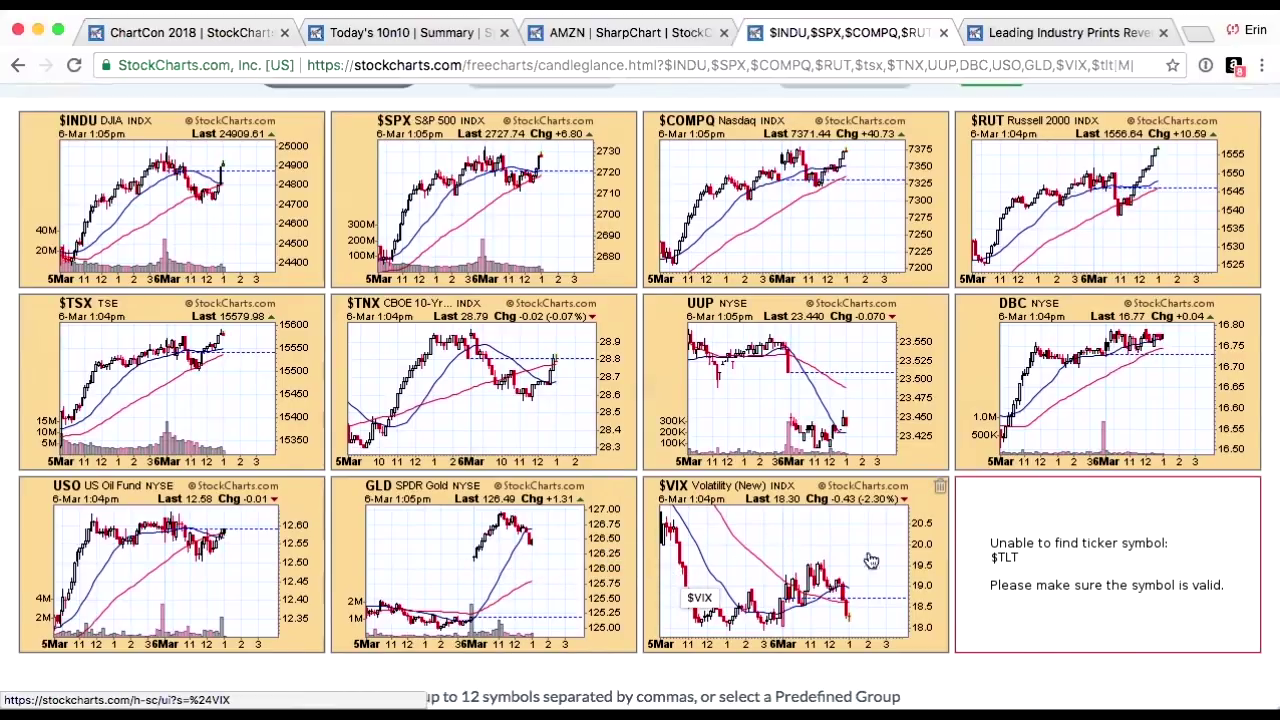
scroll(936, 524, "down", 1)
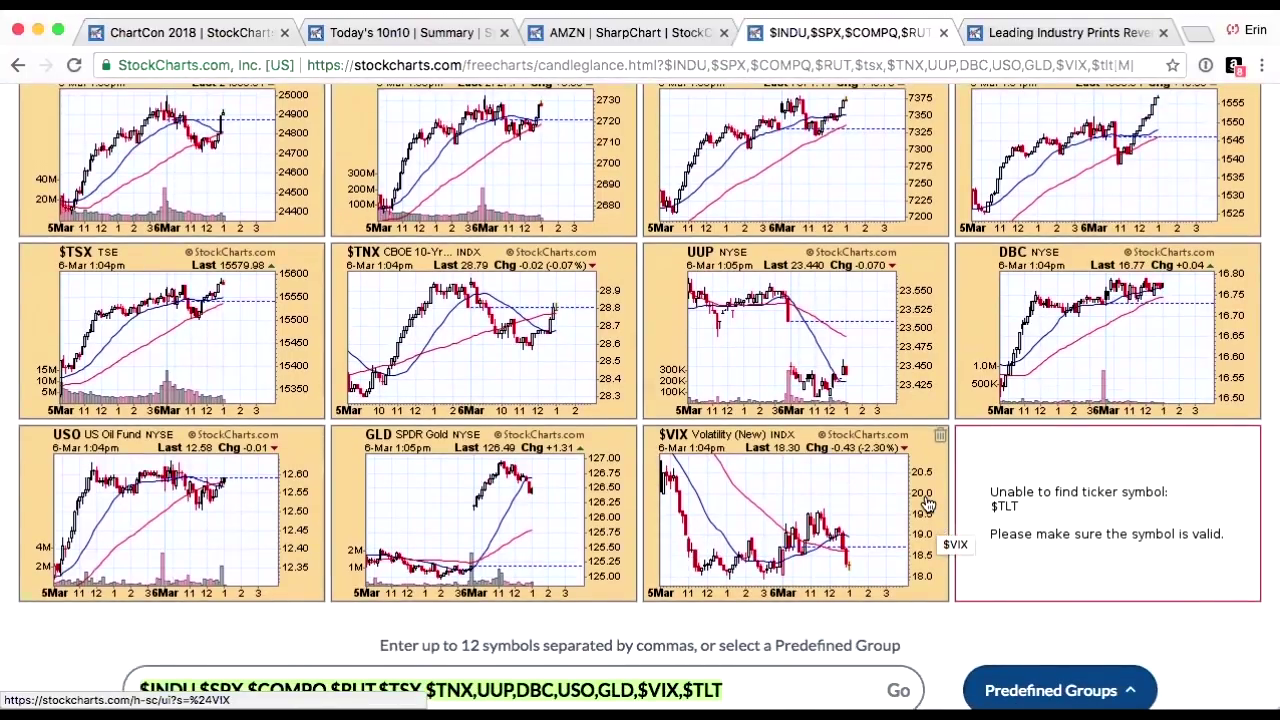
scroll(926, 505, "up", 1)
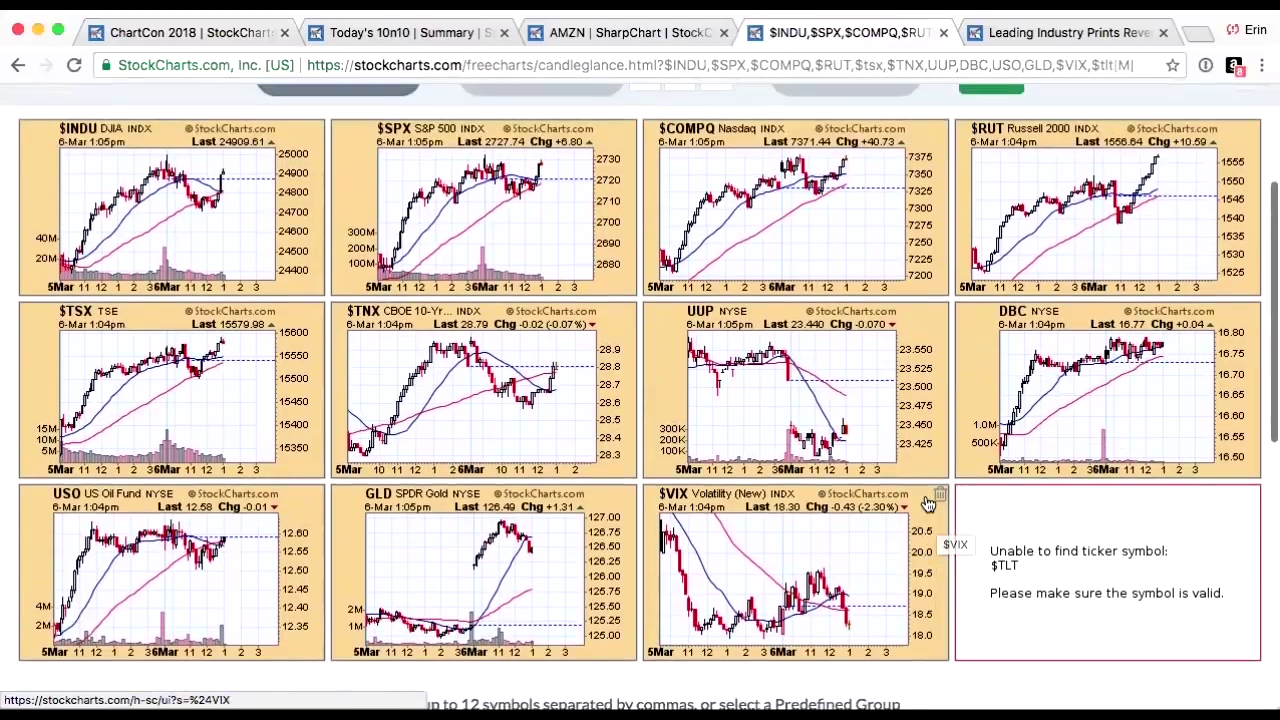
scroll(770, 173, "up", 4)
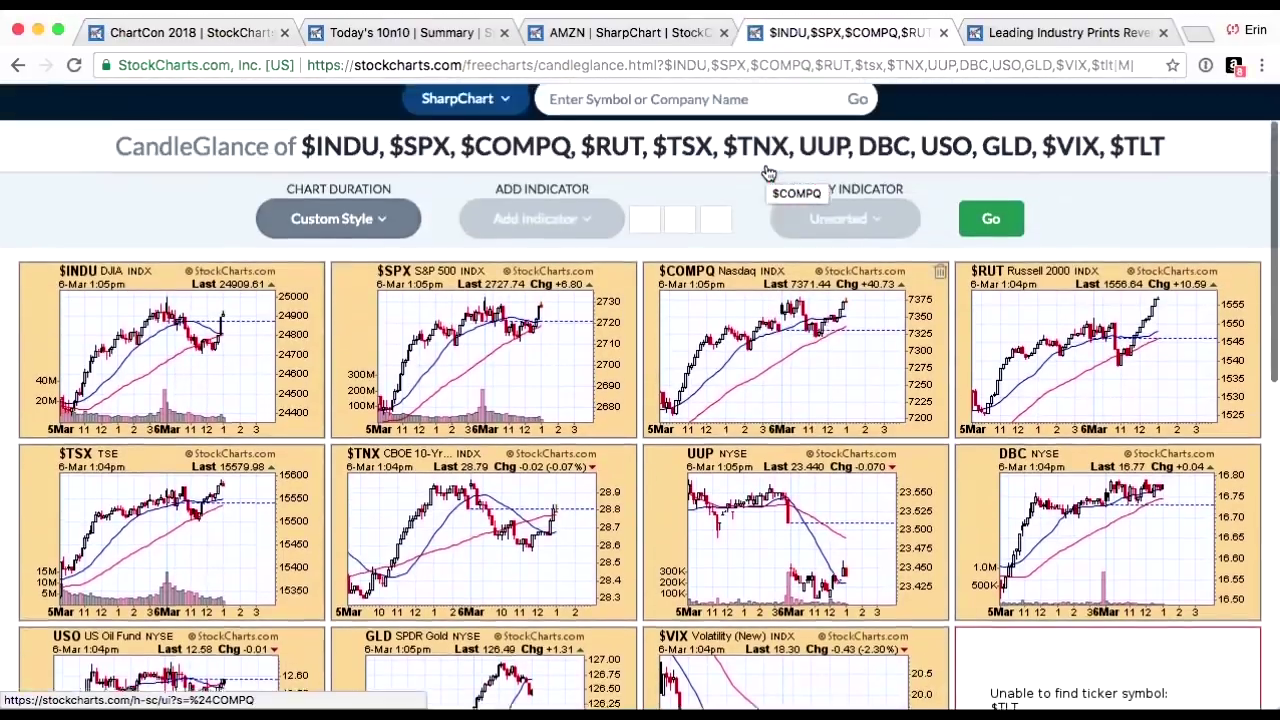
Step: Open the intraday Market Summary from the members dashboard and sort its tables by percentage change, highest first
left_click(773, 145)
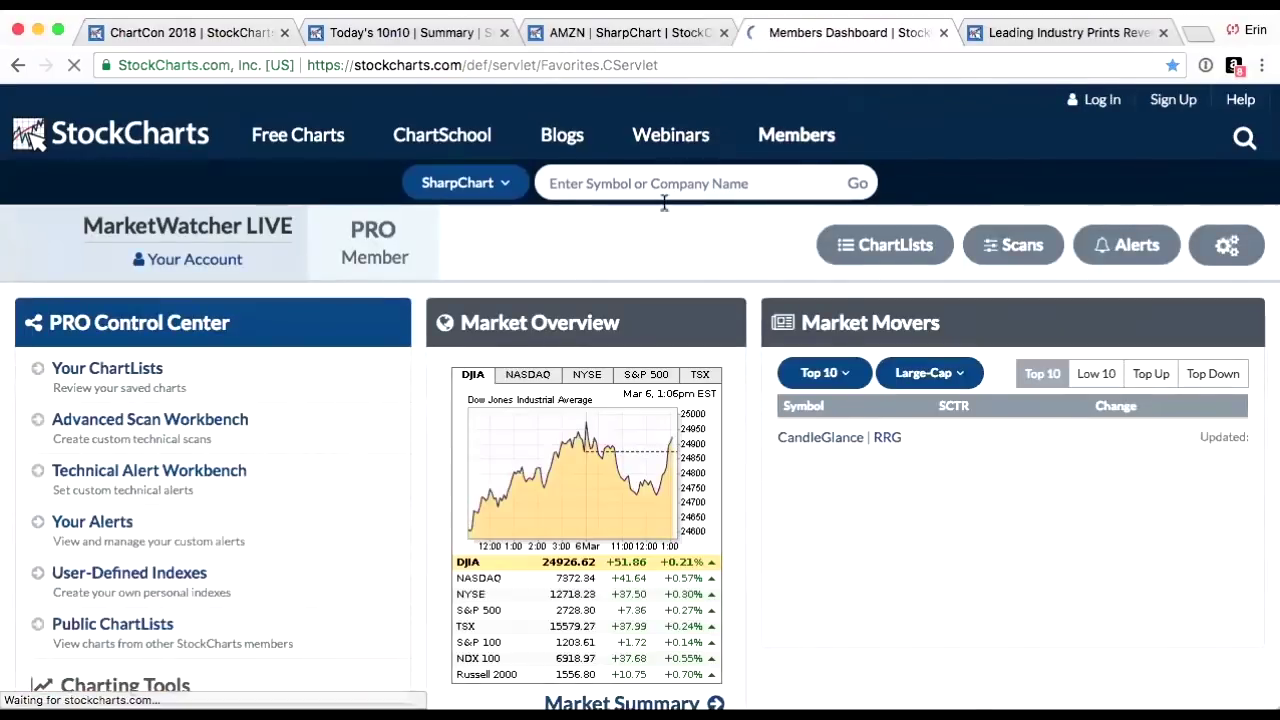
scroll(651, 249, "down", 2)
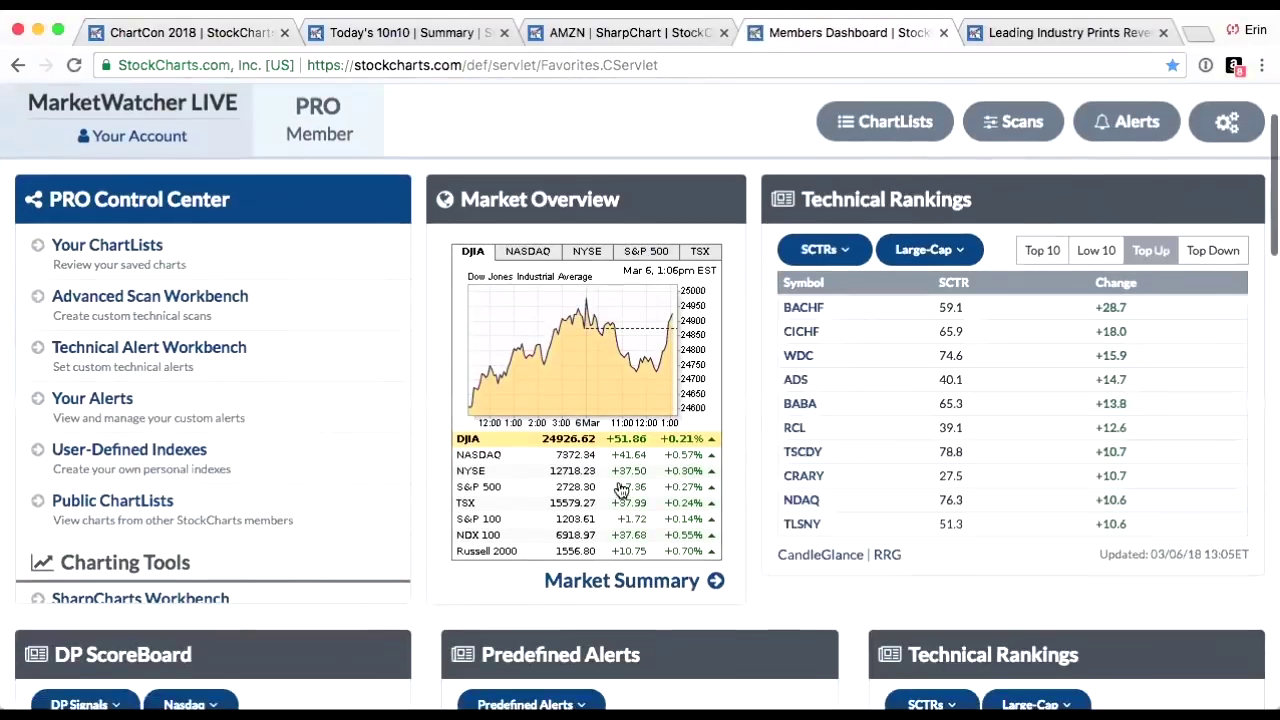
left_click(614, 578)
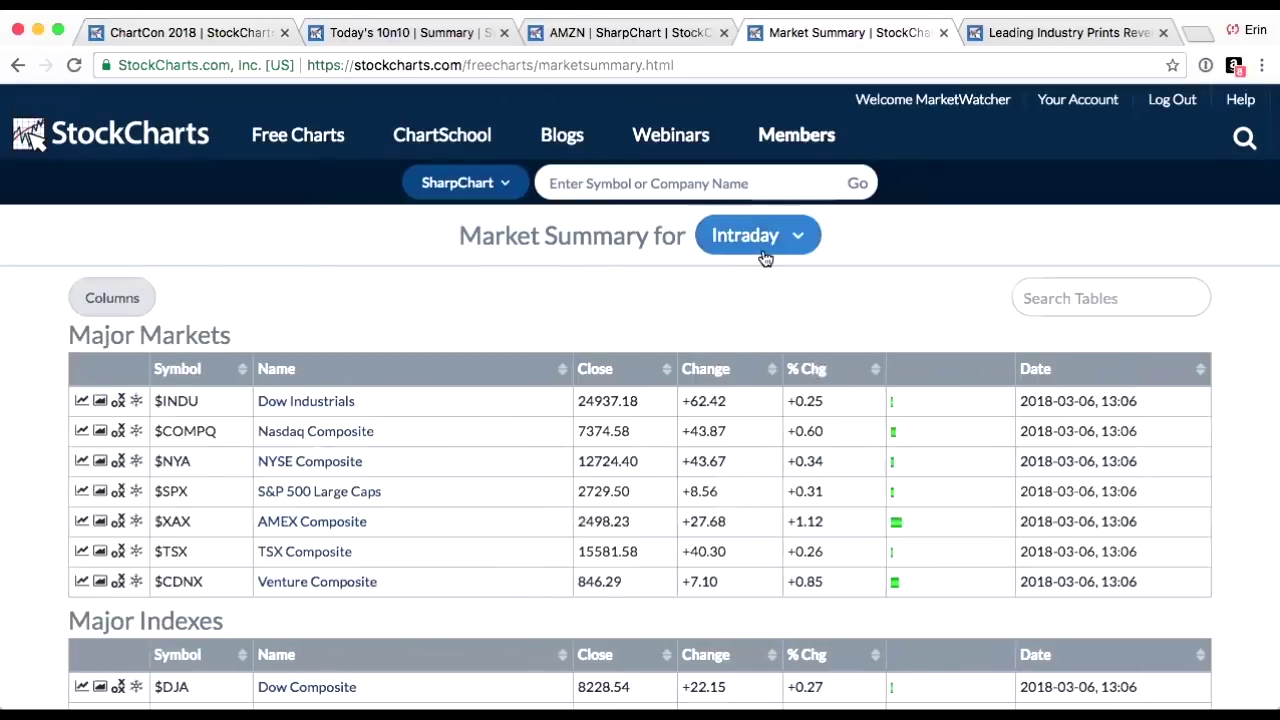
left_click(780, 238)
left_click(772, 222)
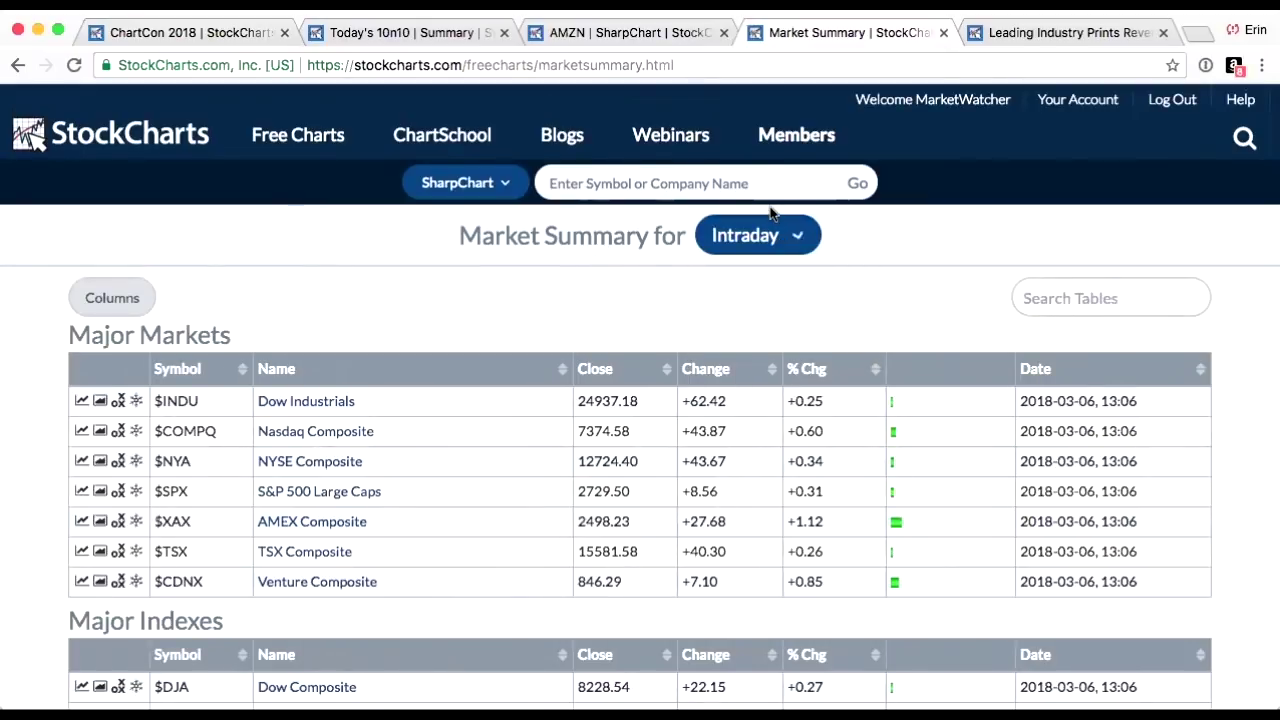
left_click(876, 372)
Step: Examine the percentage changes of the major markets and indexes, the sector SPDRs and the US industry indexes
scroll(876, 377, "down", 15)
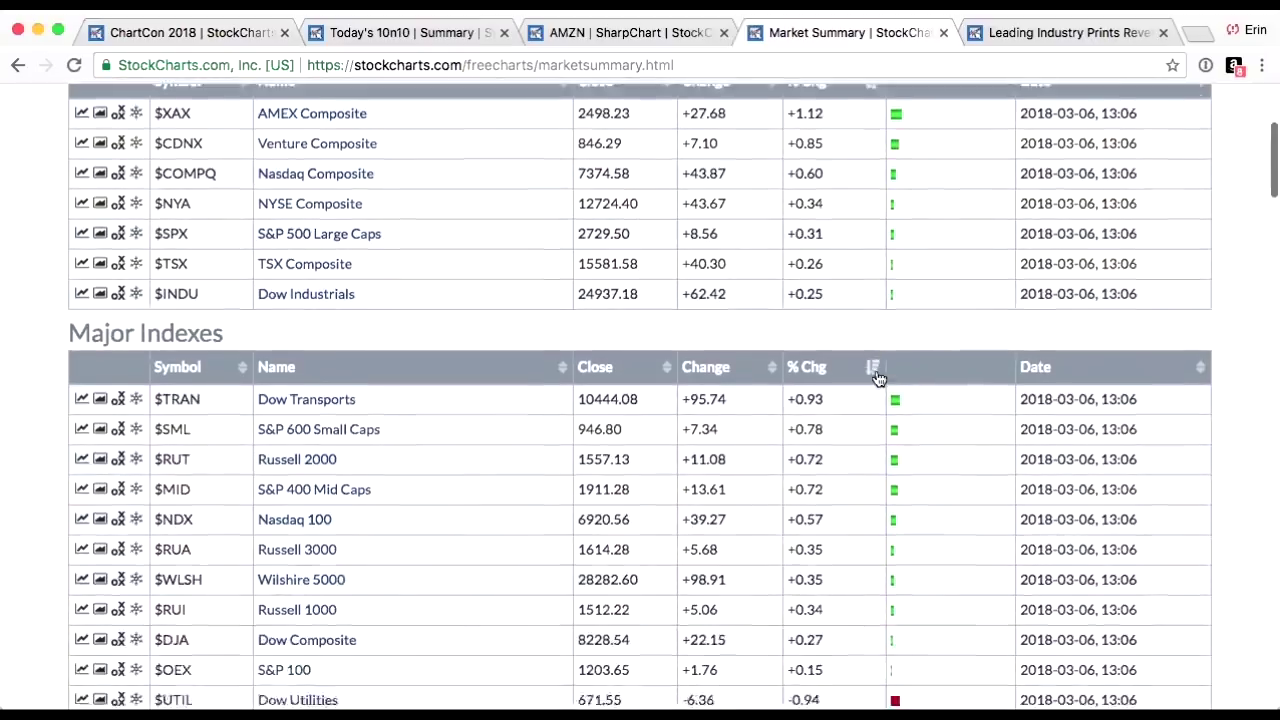
scroll(876, 377, "down", 2)
scroll(811, 320, "up", 2)
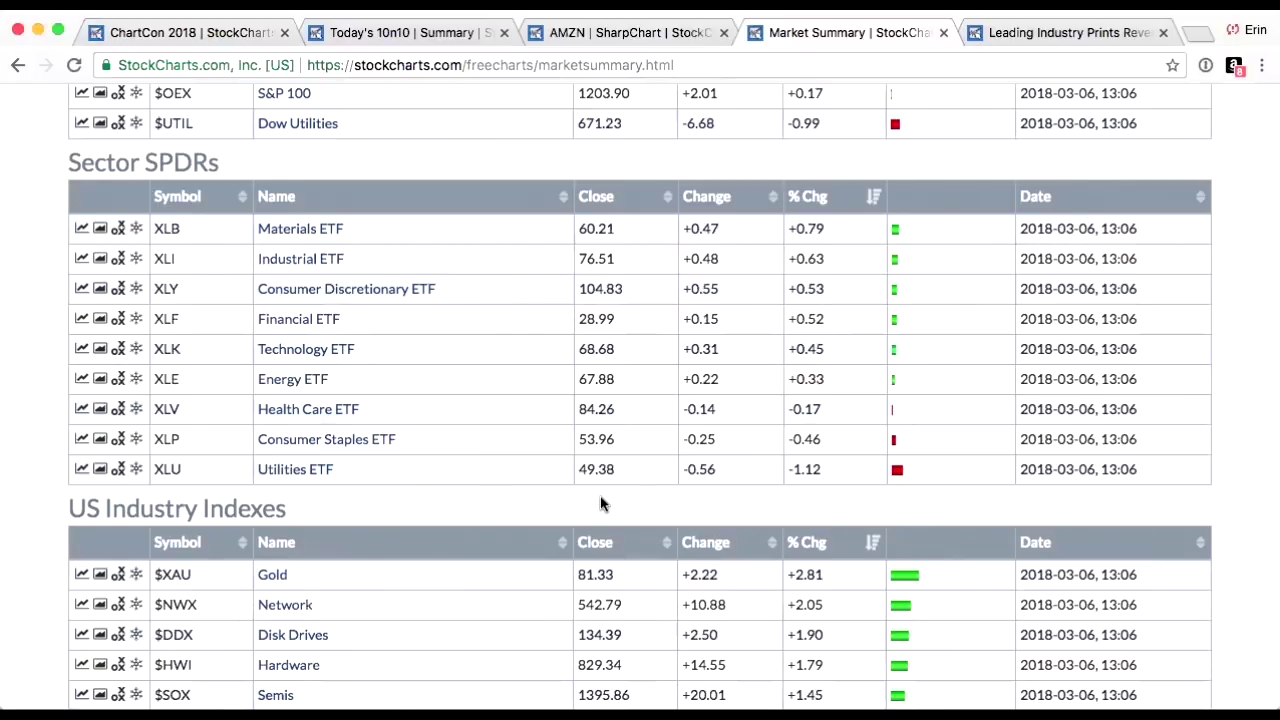
scroll(600, 503, "down", 5)
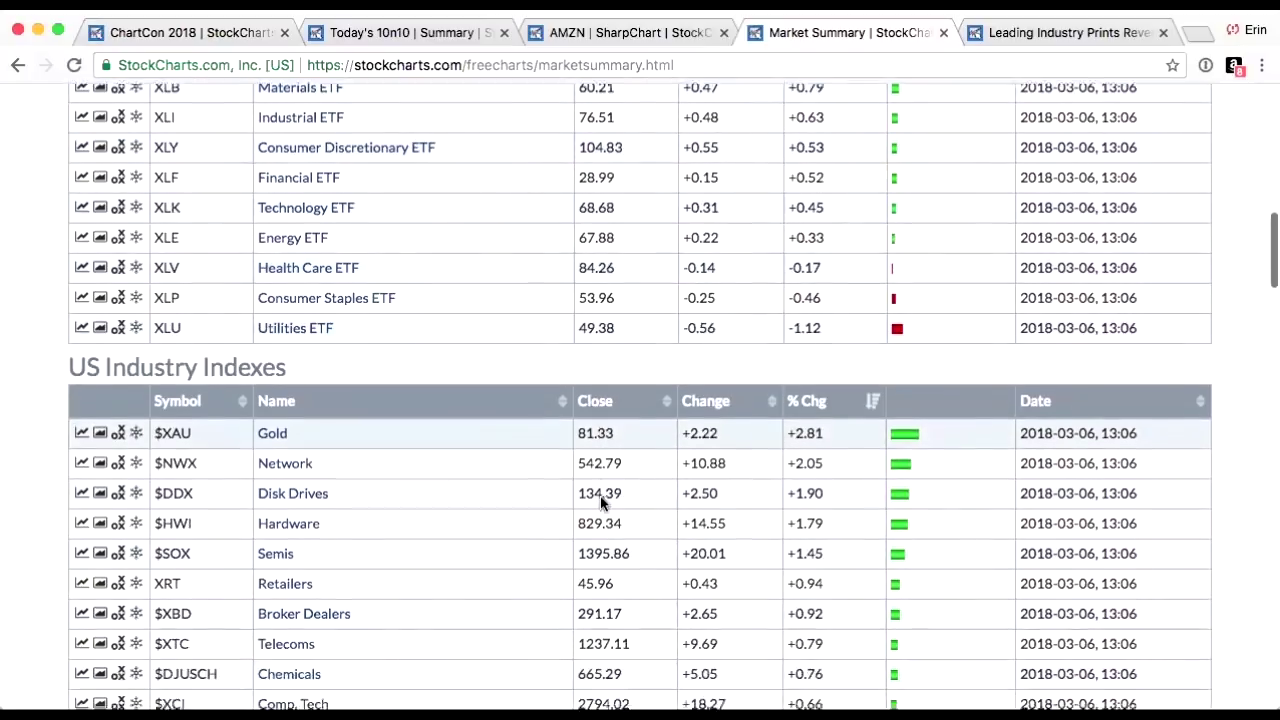
scroll(600, 498, "down", 2)
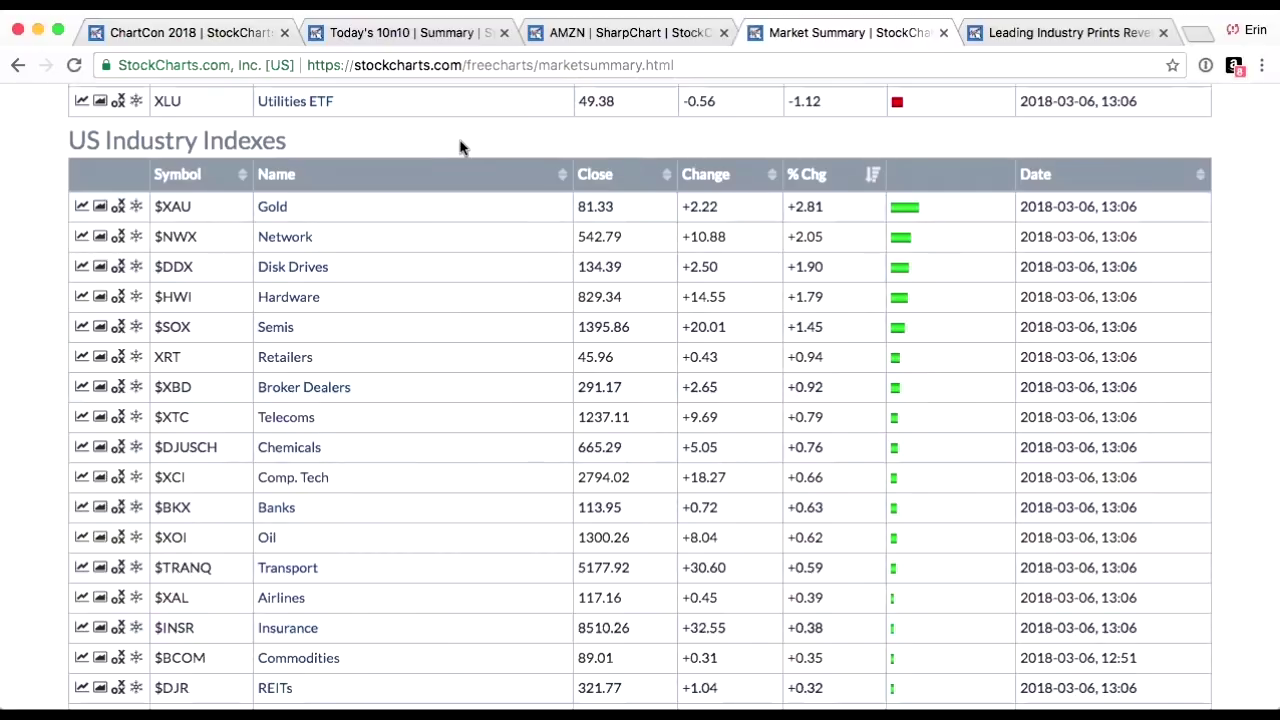
scroll(450, 162, "down", 5)
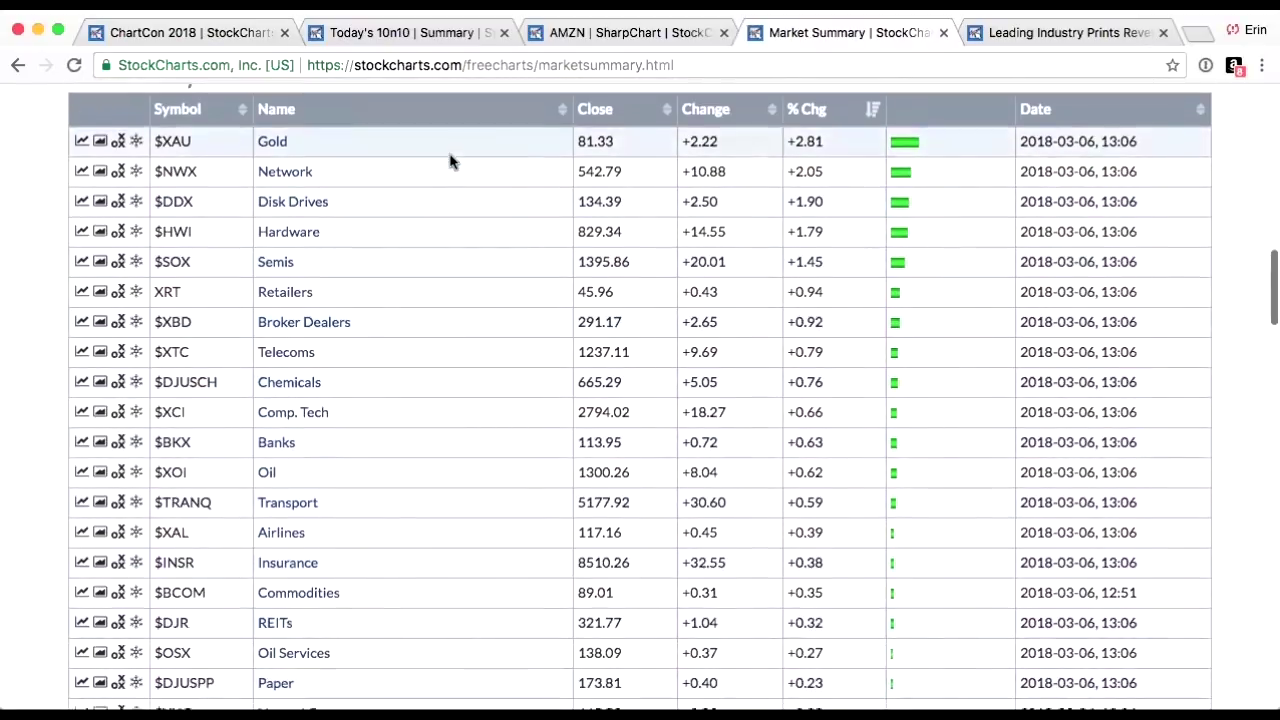
scroll(450, 162, "down", 2)
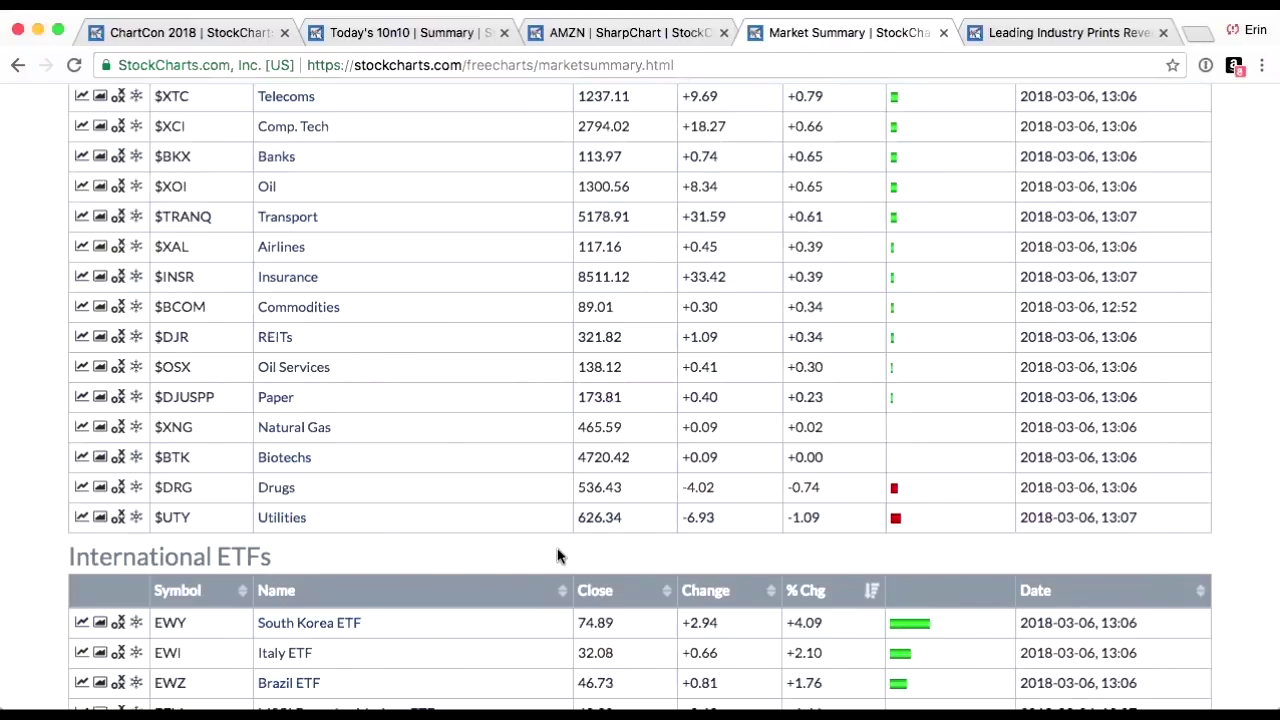
scroll(560, 553, "up", 15)
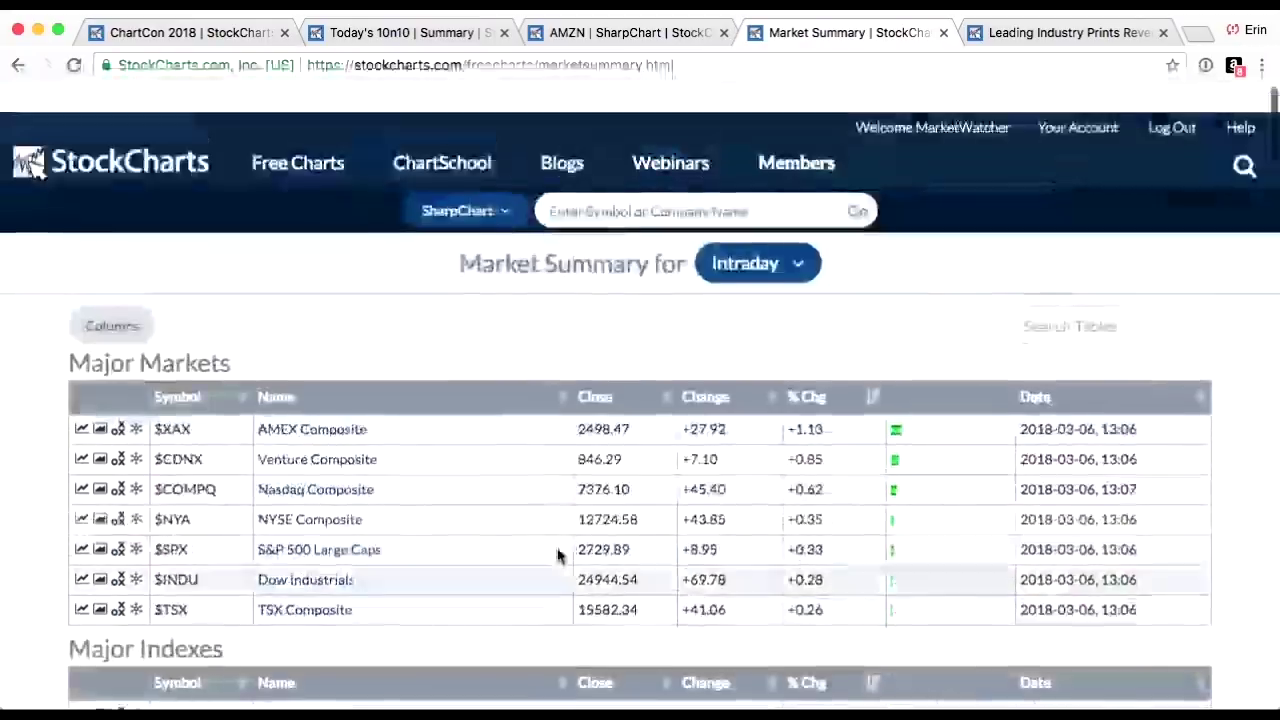
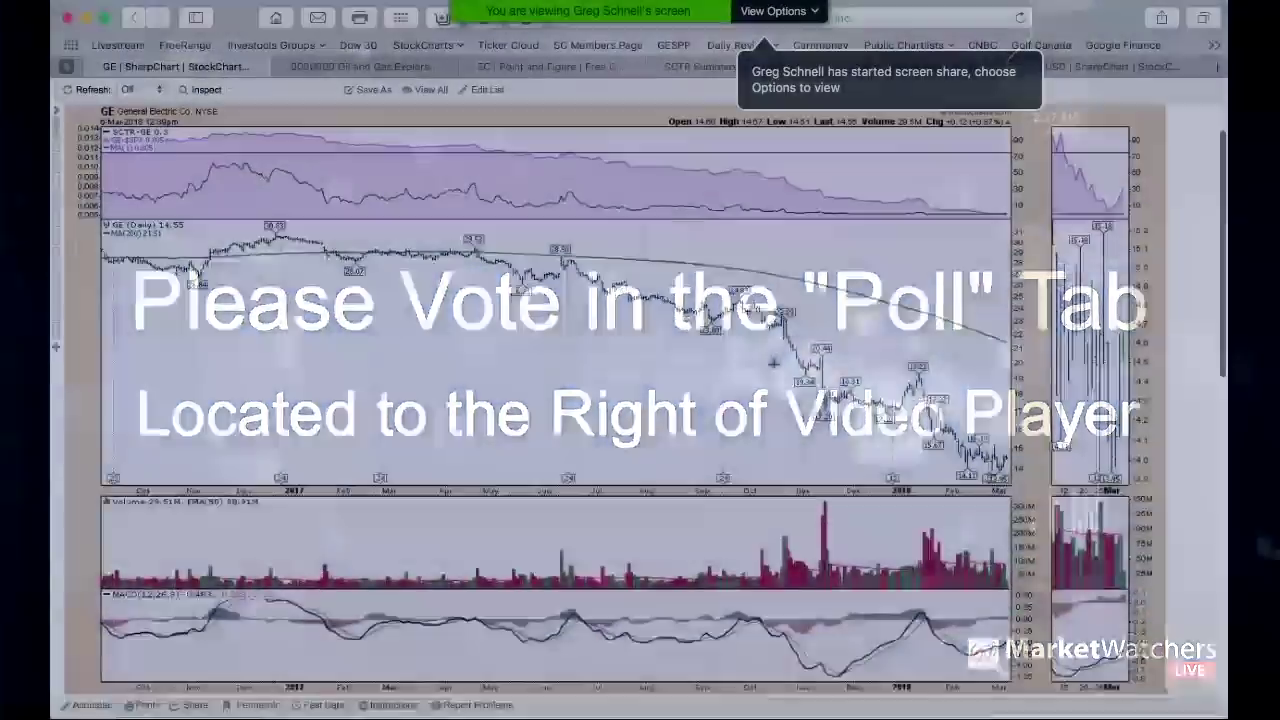
Step: Load the daily SharpChart of SLX in place of the GE chart
type("SLX")
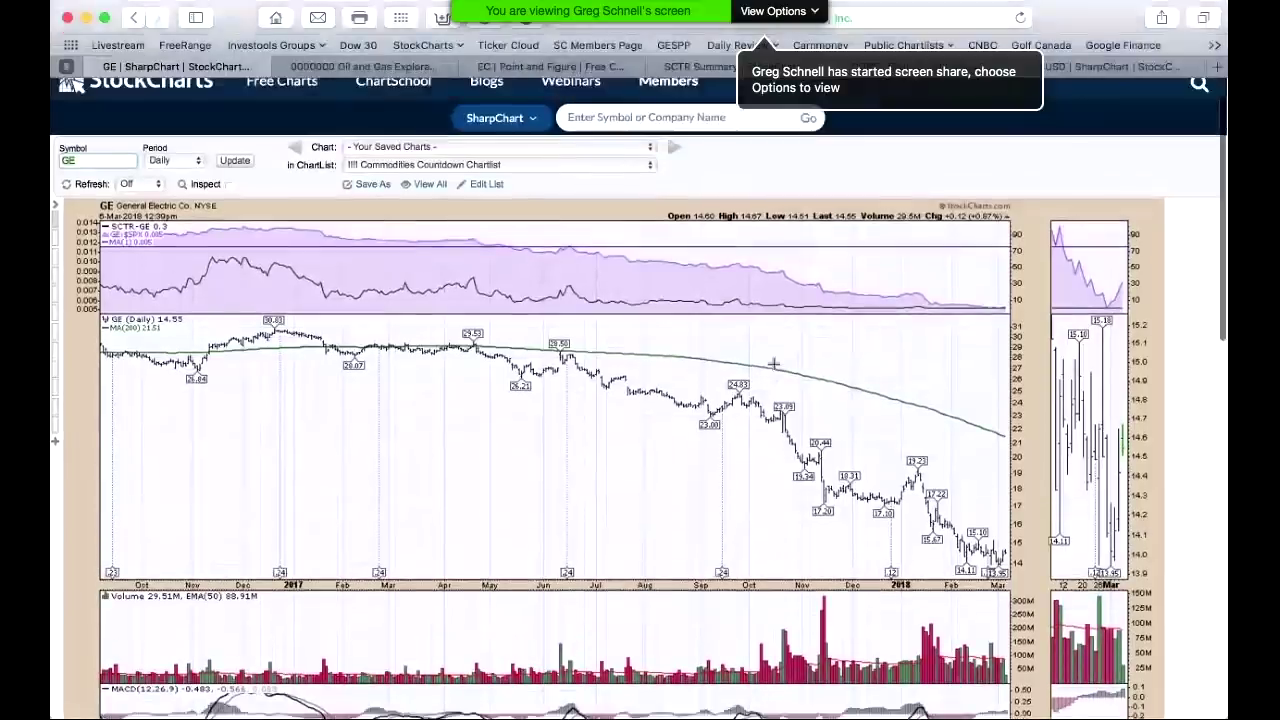
key("Return")
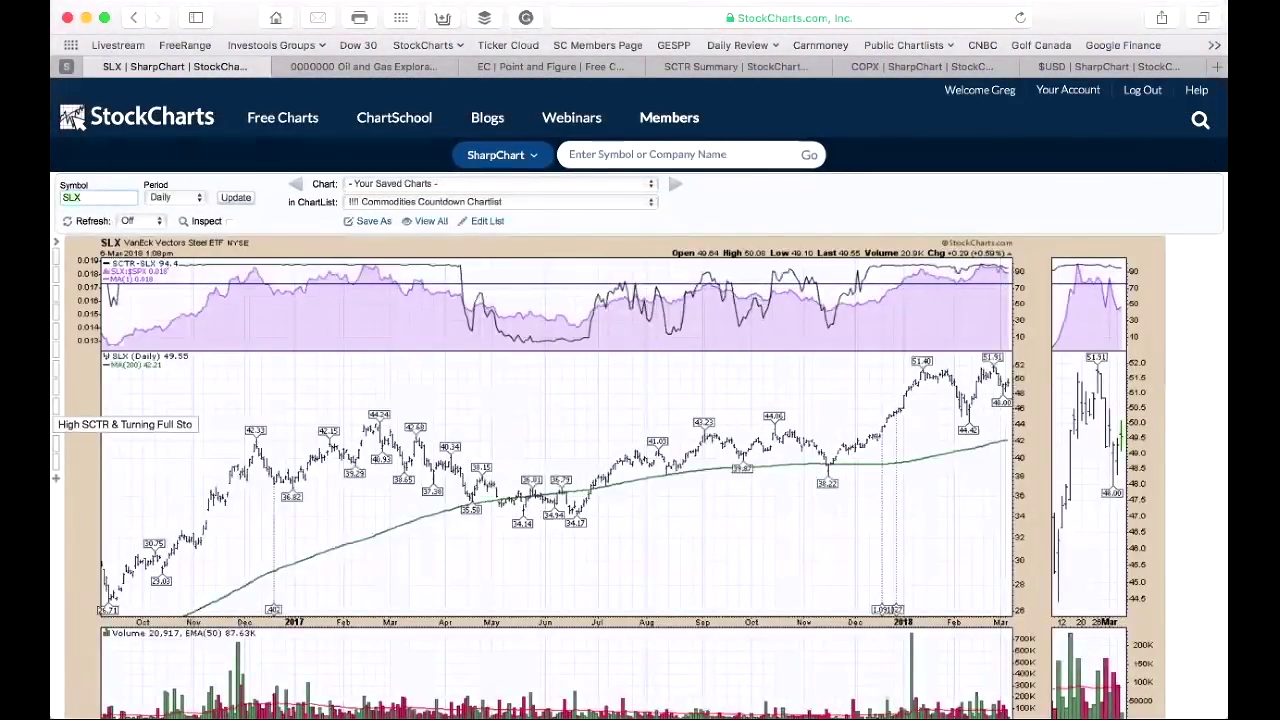
Step: Apply the High SCTR & Turning Full Sto chart style to SLX and examine the weekly price, volume and PPO
left_click(60, 425)
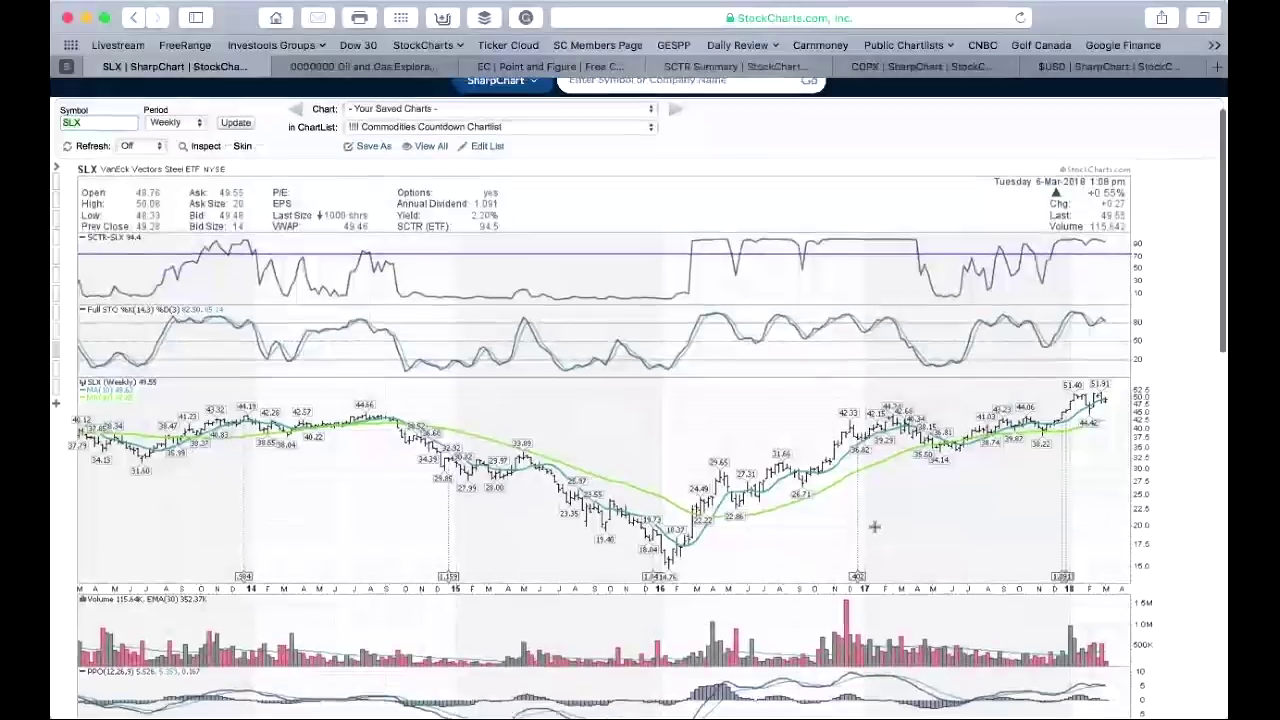
scroll(874, 526, "down", 2)
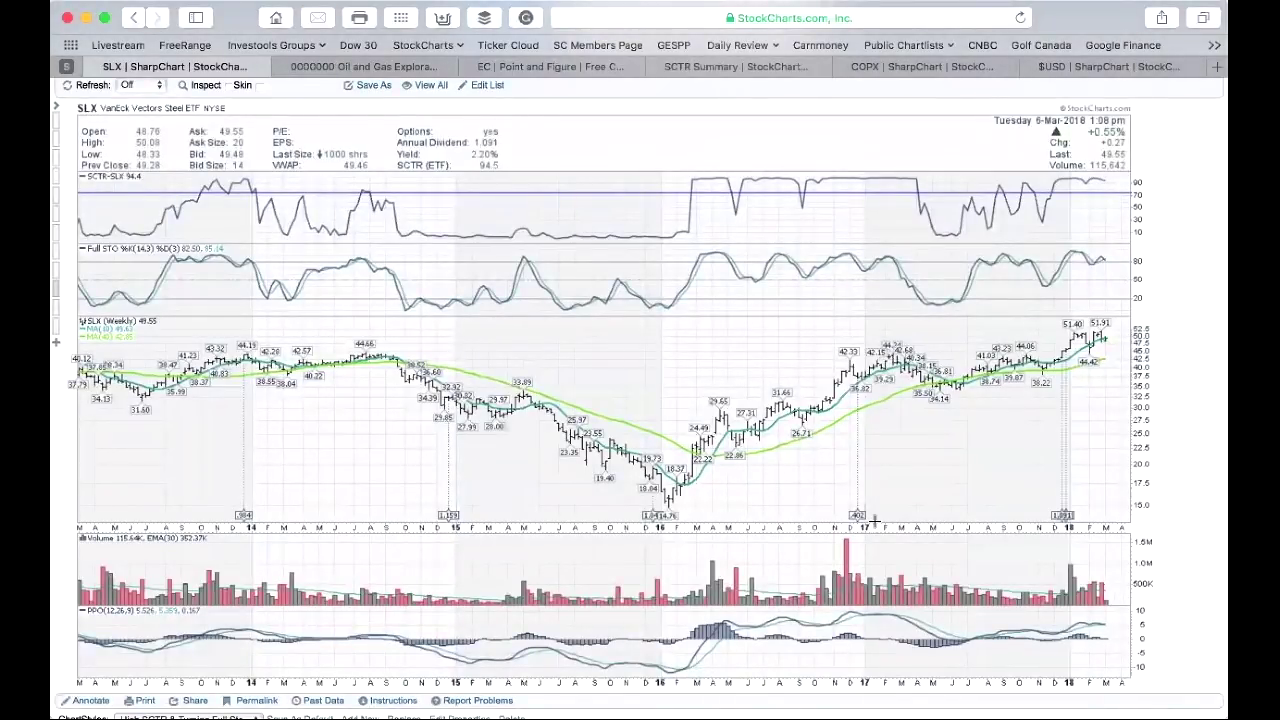
scroll(874, 520, "down", 3)
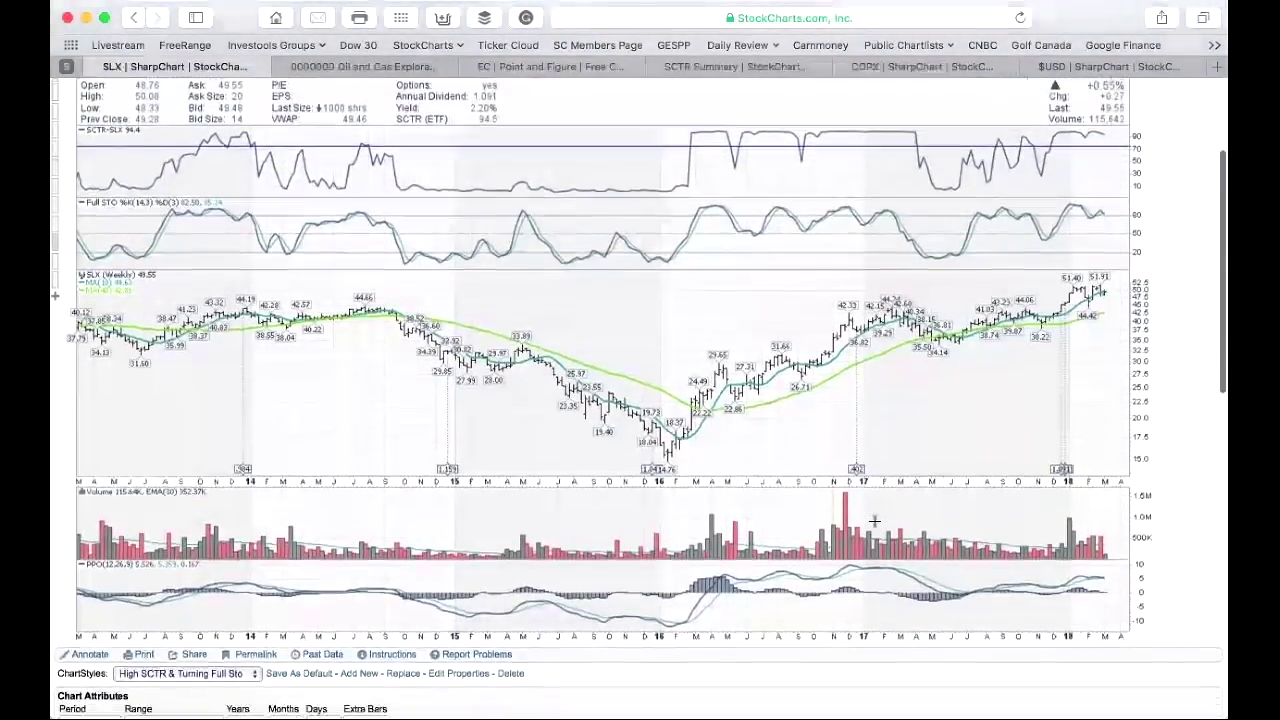
scroll(874, 522, "up", 1)
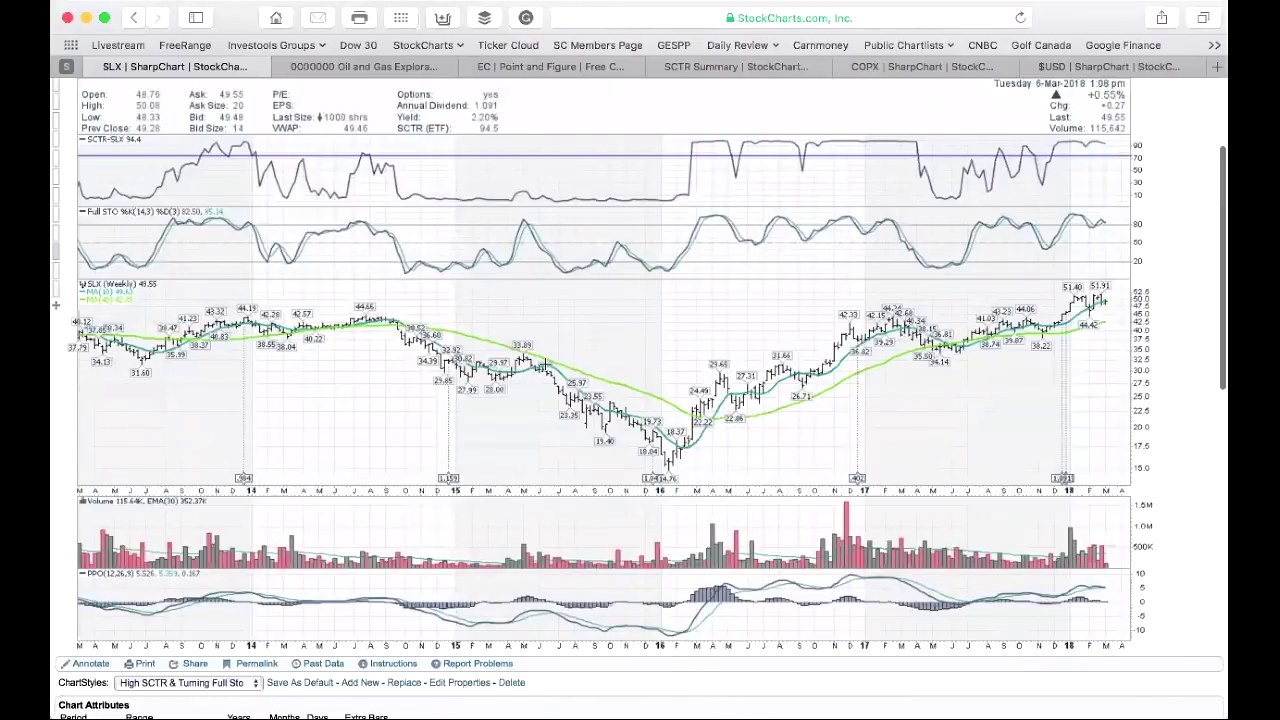
scroll(565, 404, "down", 1)
Step: Replace the Events overlay on the weekly SLX chart with a solid red horizontal line at 45
scroll(543, 363, "down", 10)
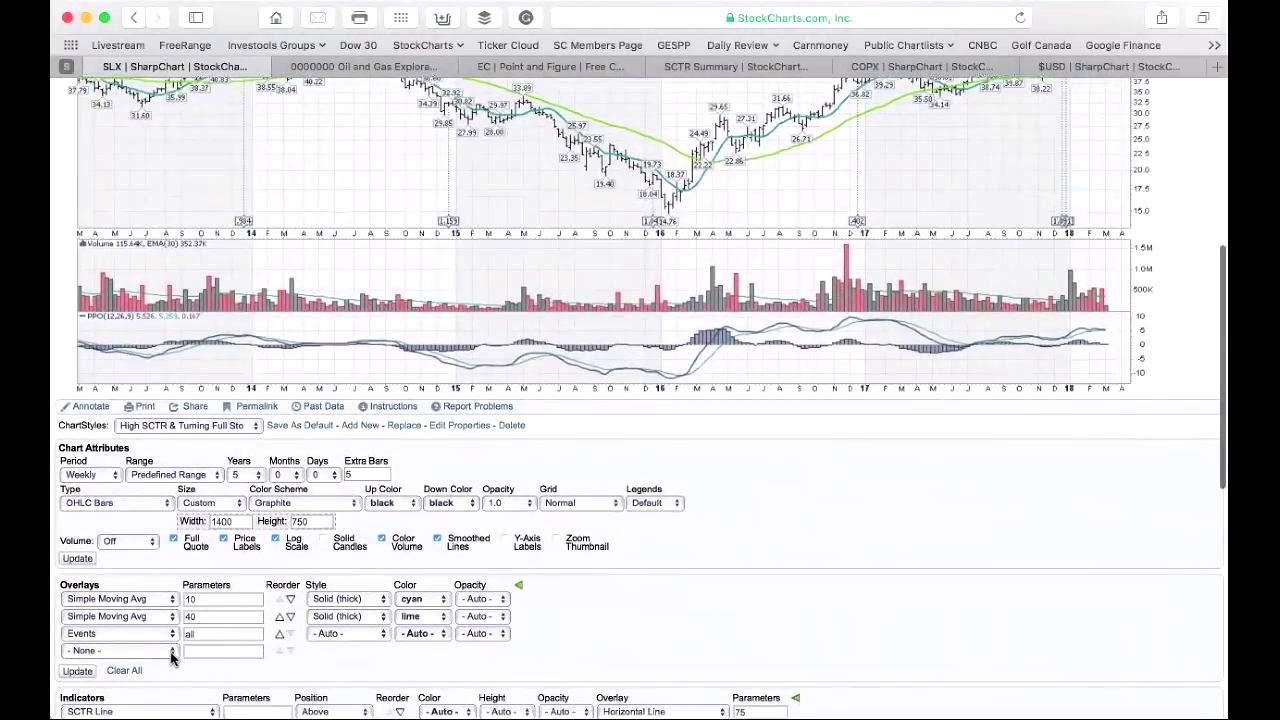
left_click(172, 650)
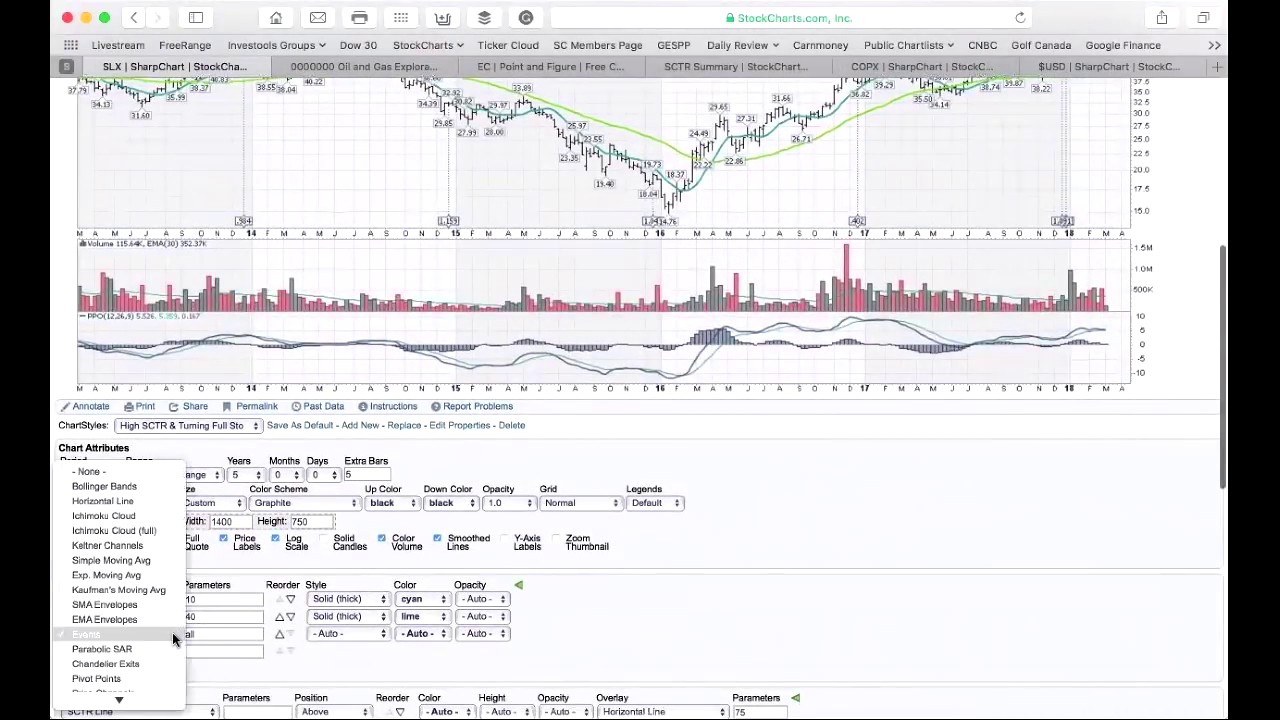
left_click(161, 500)
left_click(234, 633)
type("45")
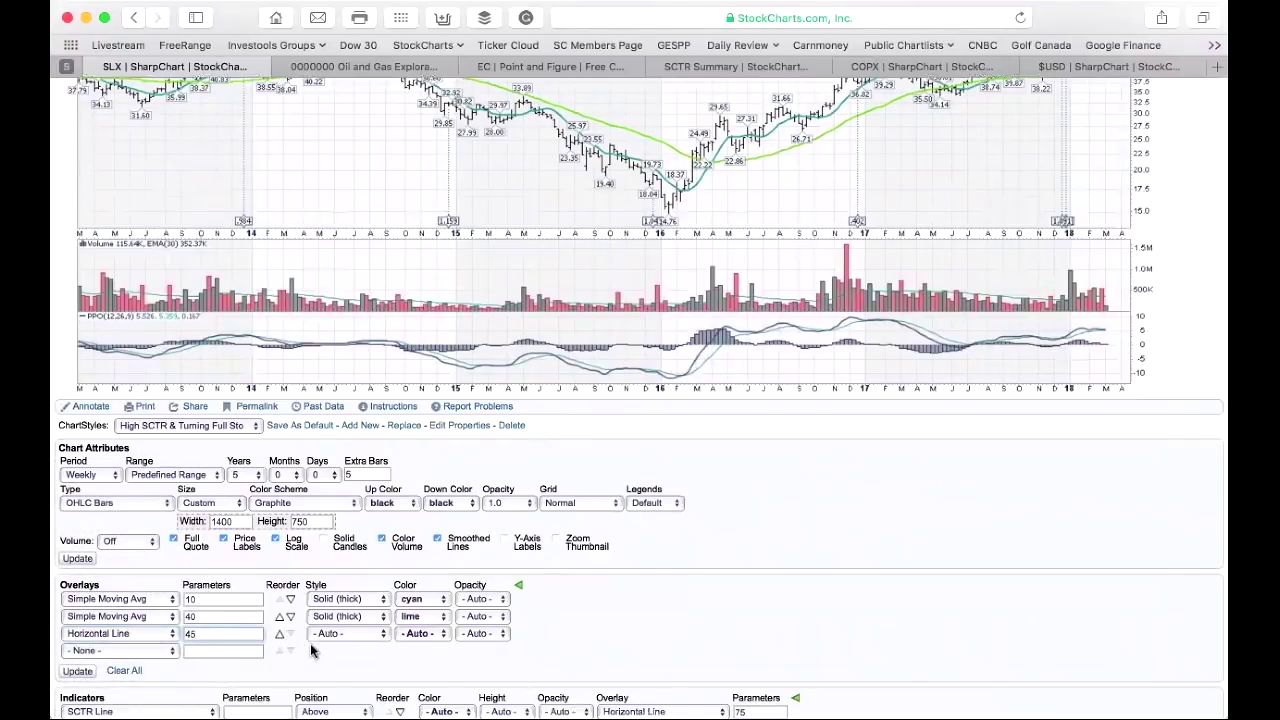
left_click(380, 634)
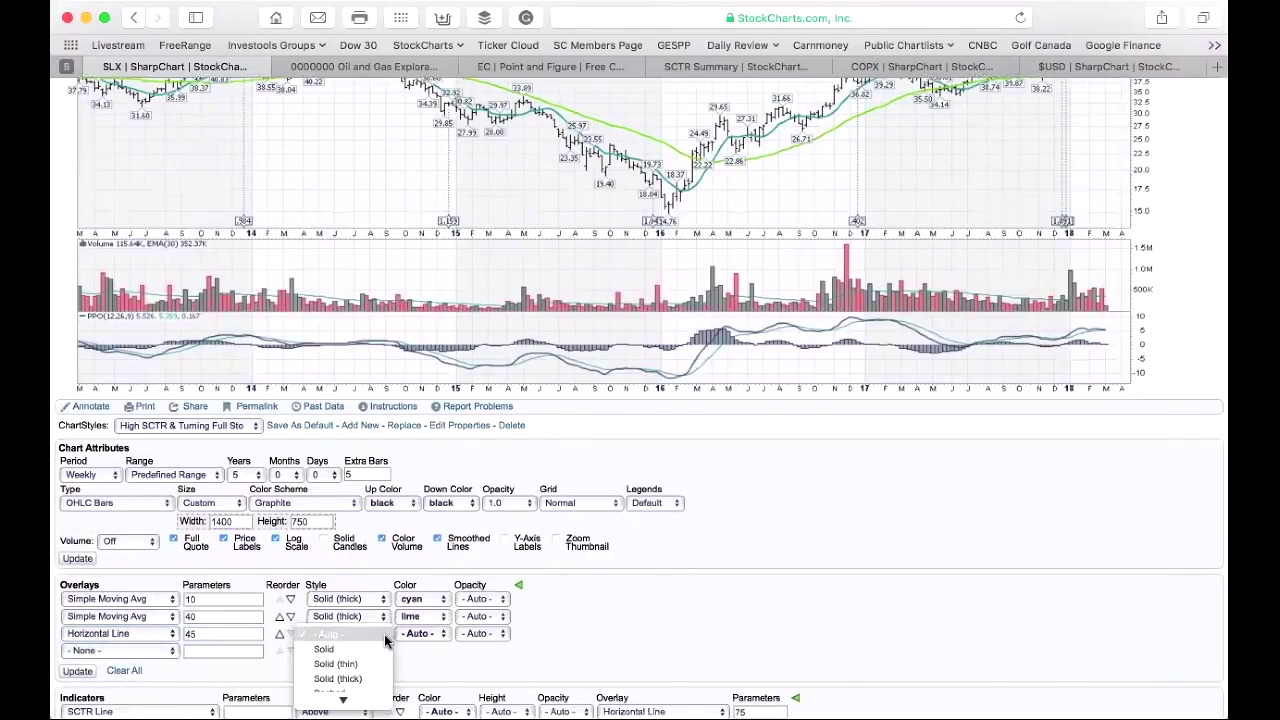
key("Return")
left_click(440, 634)
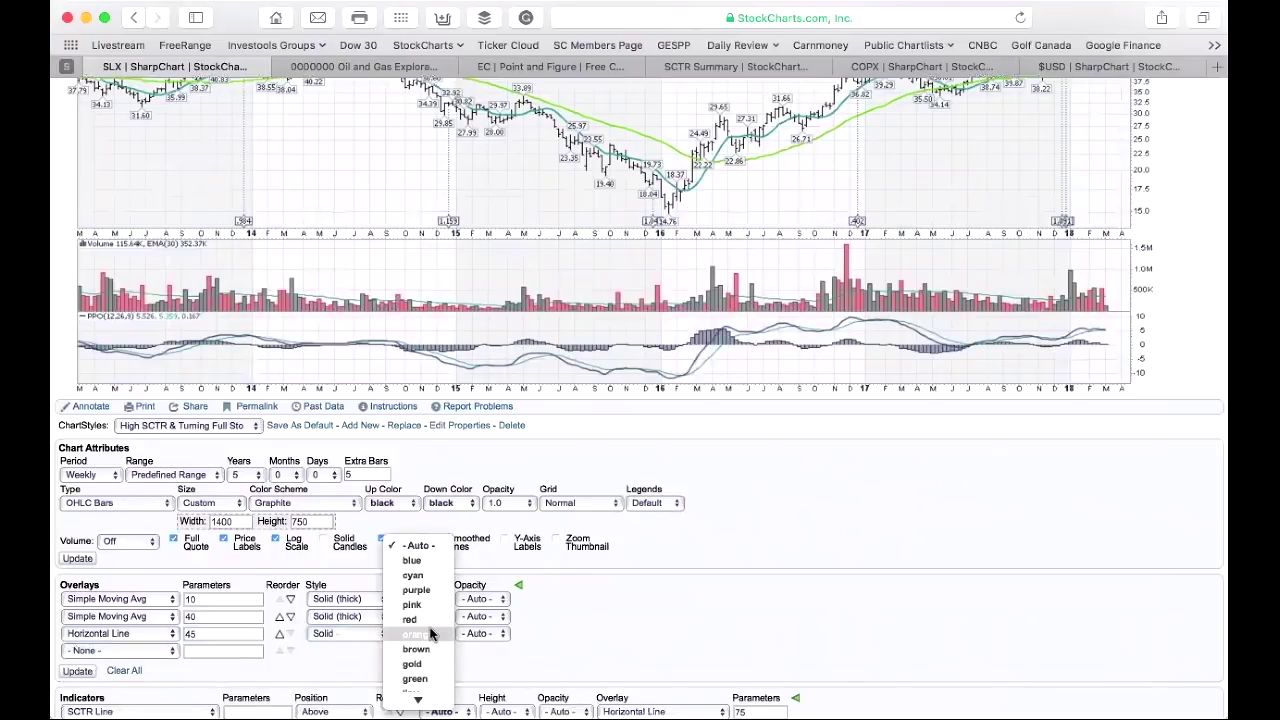
left_click(430, 619)
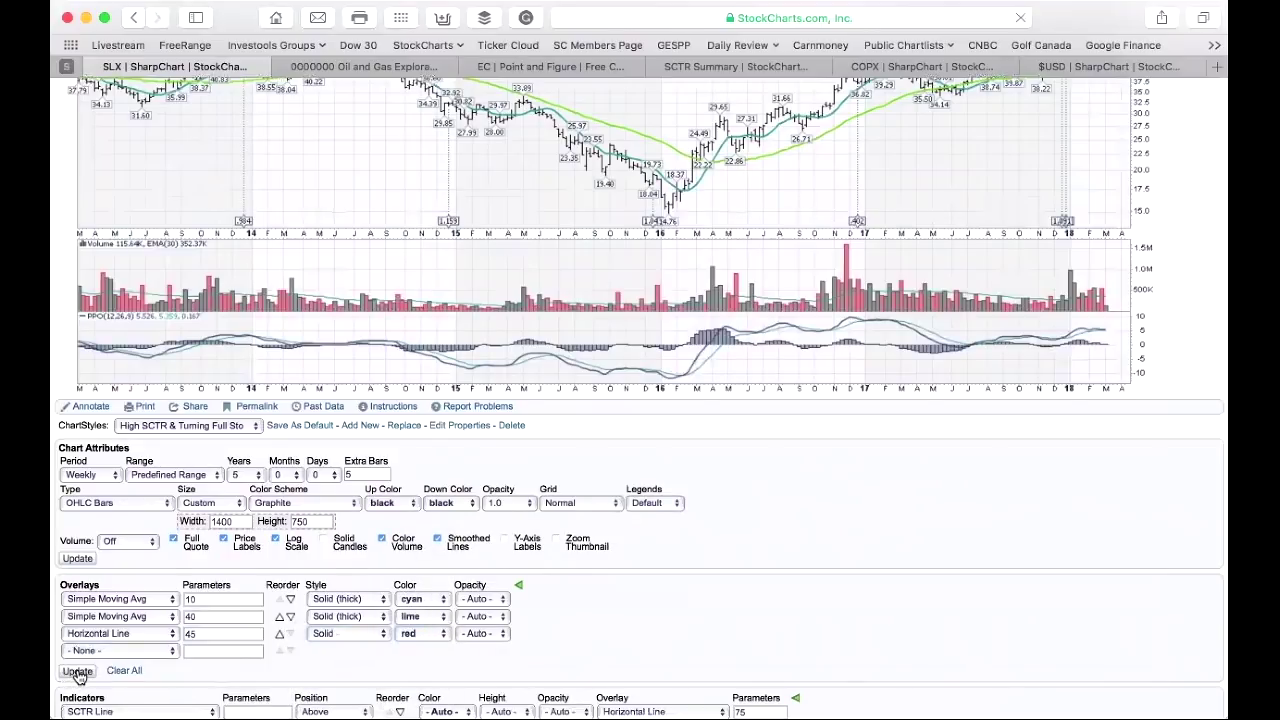
left_click(78, 671)
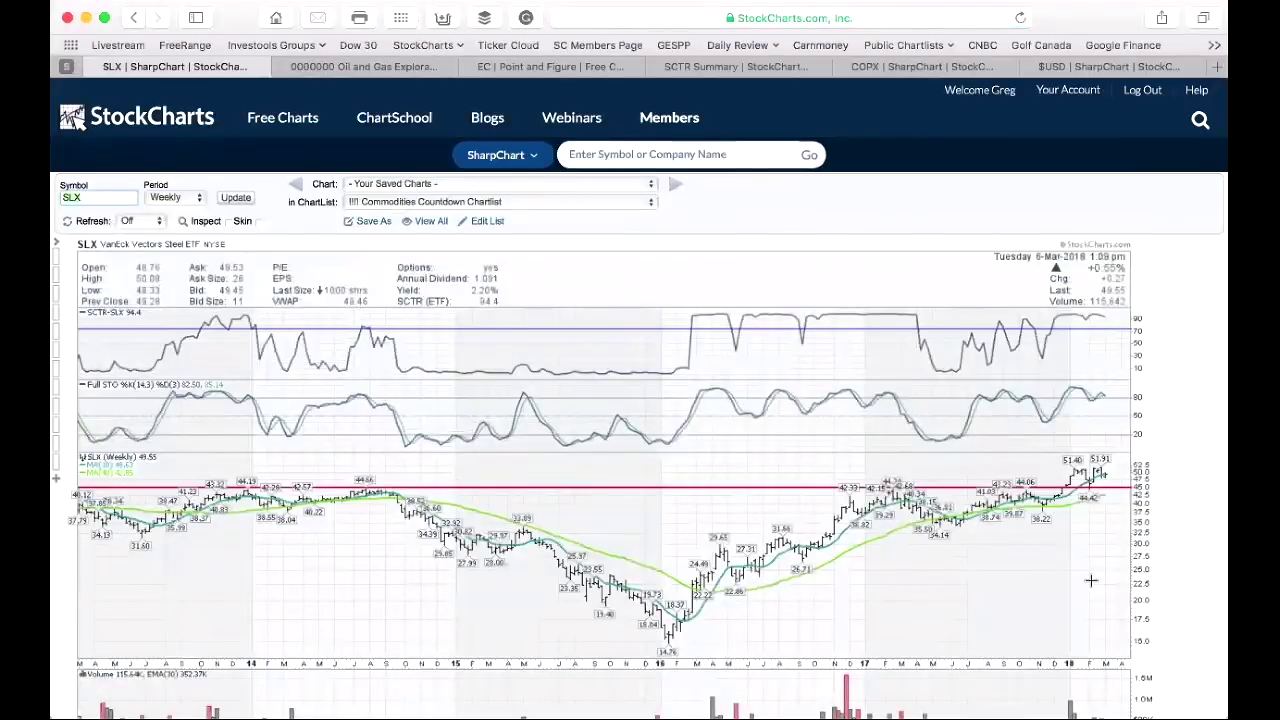
Step: Annotate the SLX chart with a rising trendline in the PPO panel, from the early-2016 low past March 2018
scroll(1091, 580, "down", 5)
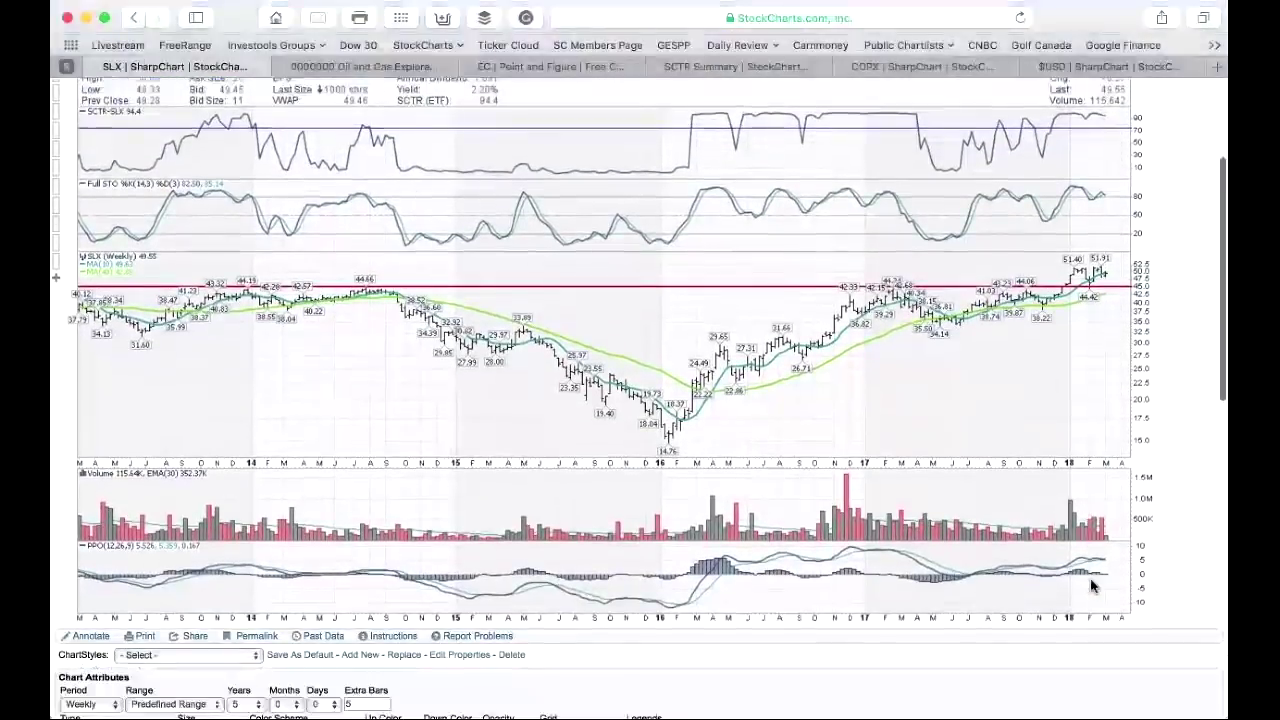
scroll(1091, 585, "down", 2)
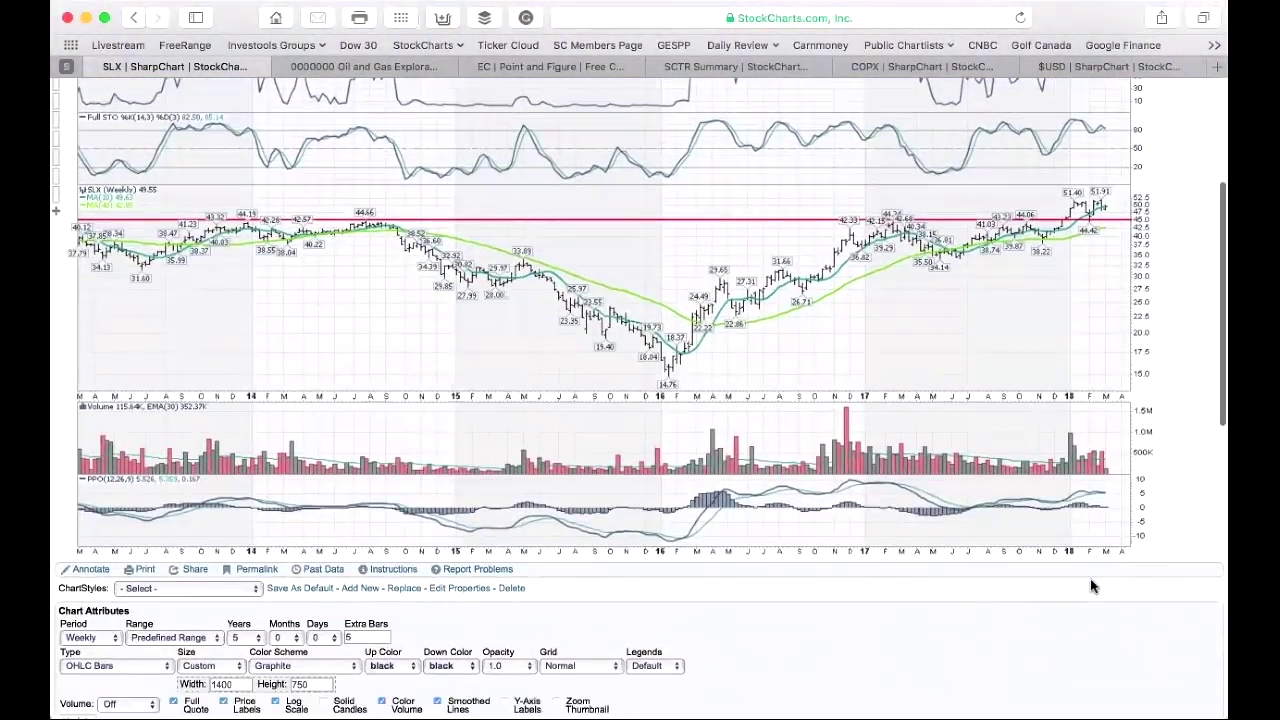
scroll(1091, 583, "down", 1)
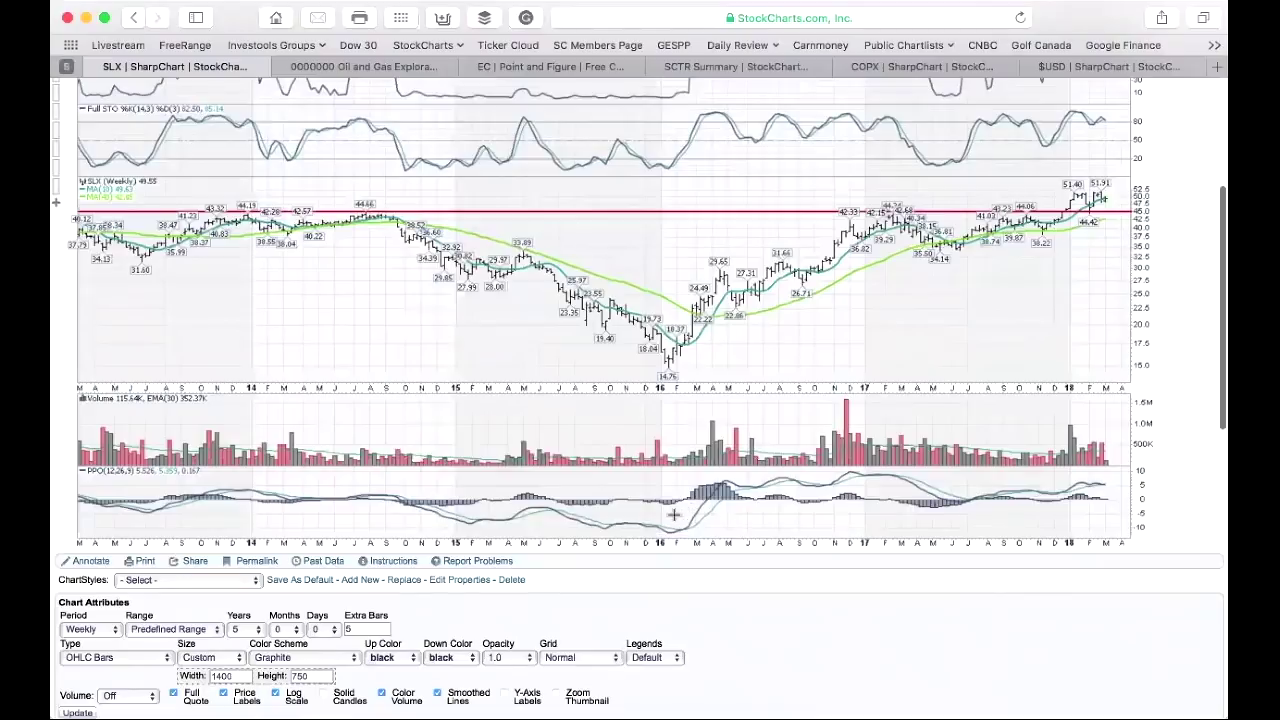
left_click(92, 561)
scroll(78, 83, "down", 4)
left_click_drag(757, 557, 1163, 519)
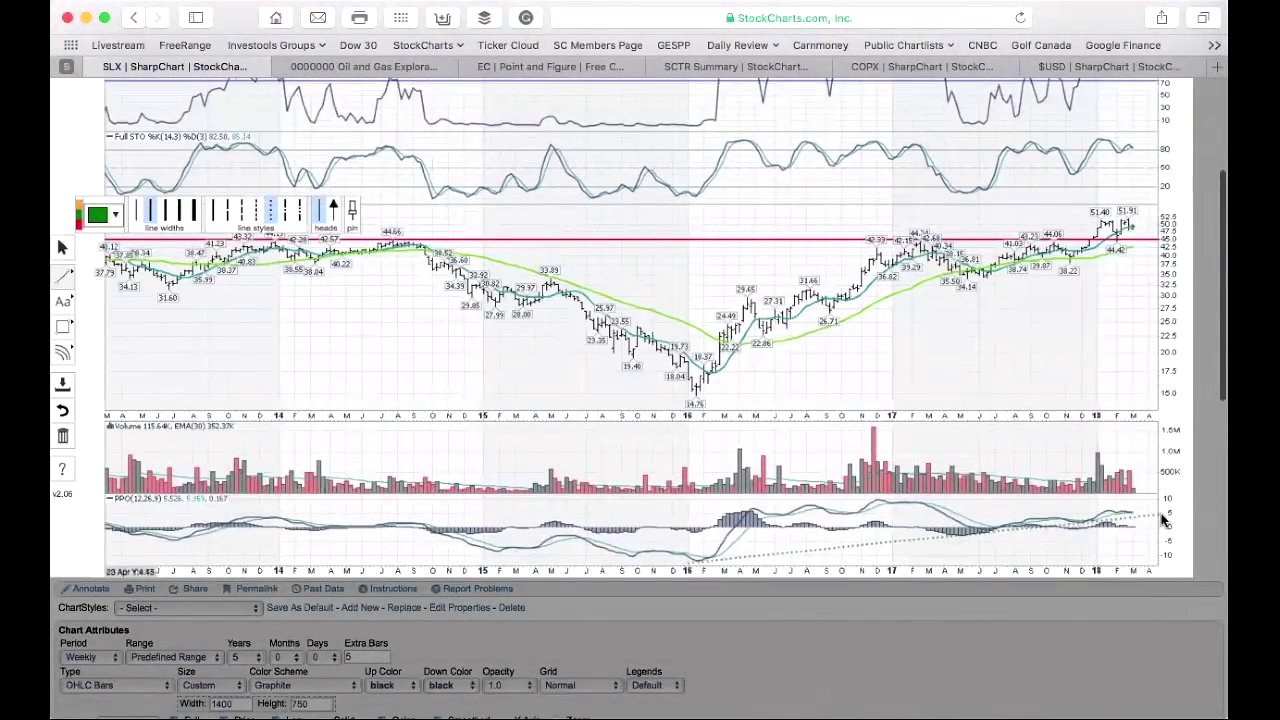
Step: Restyle the PPO trendline as a solid red line
left_click(62, 247)
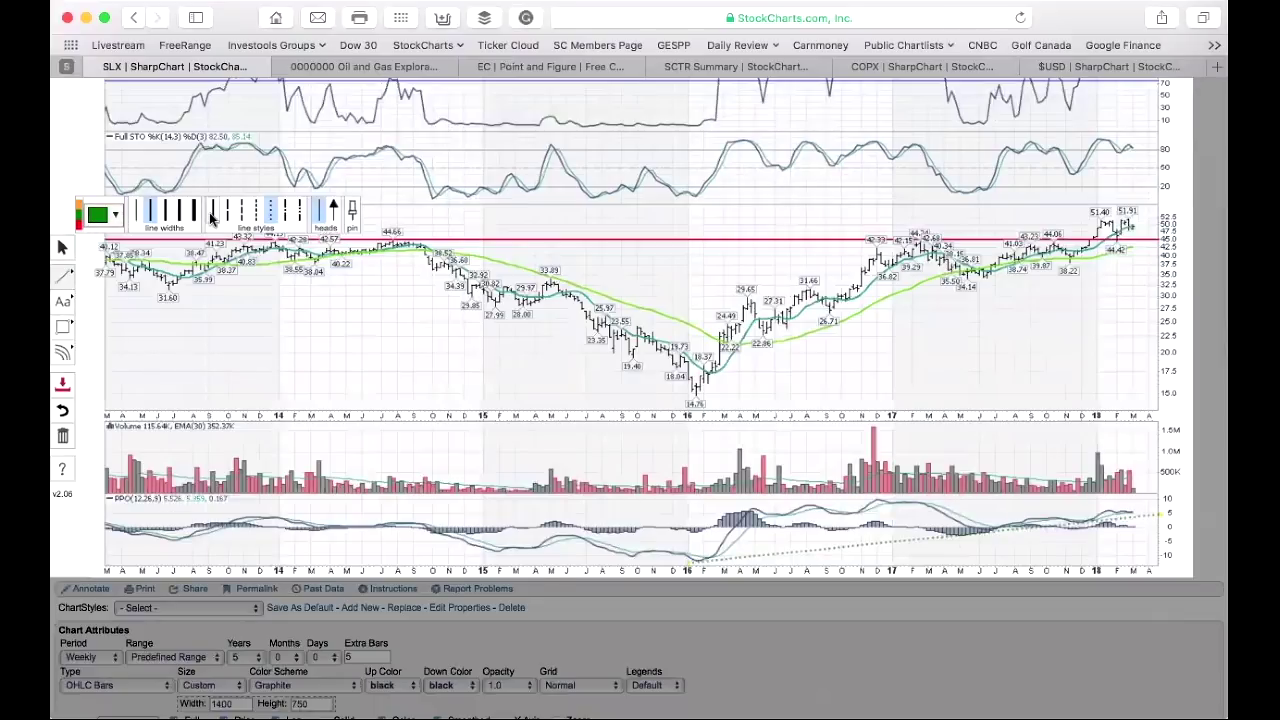
left_click(212, 212)
left_click(78, 206)
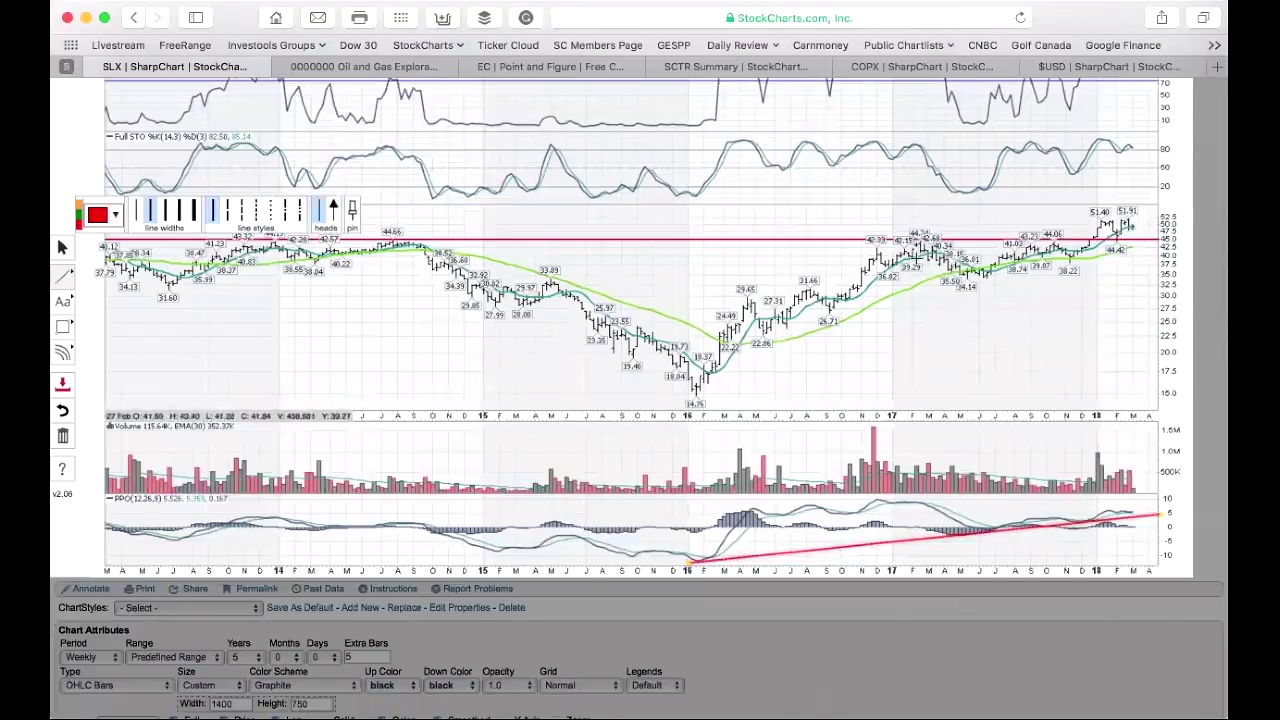
Step: Save the annotated chart as SLX 20180306 in the 00 The Canadian Technician 2018 ChartList and review its price and PPO panels
left_click(64, 386)
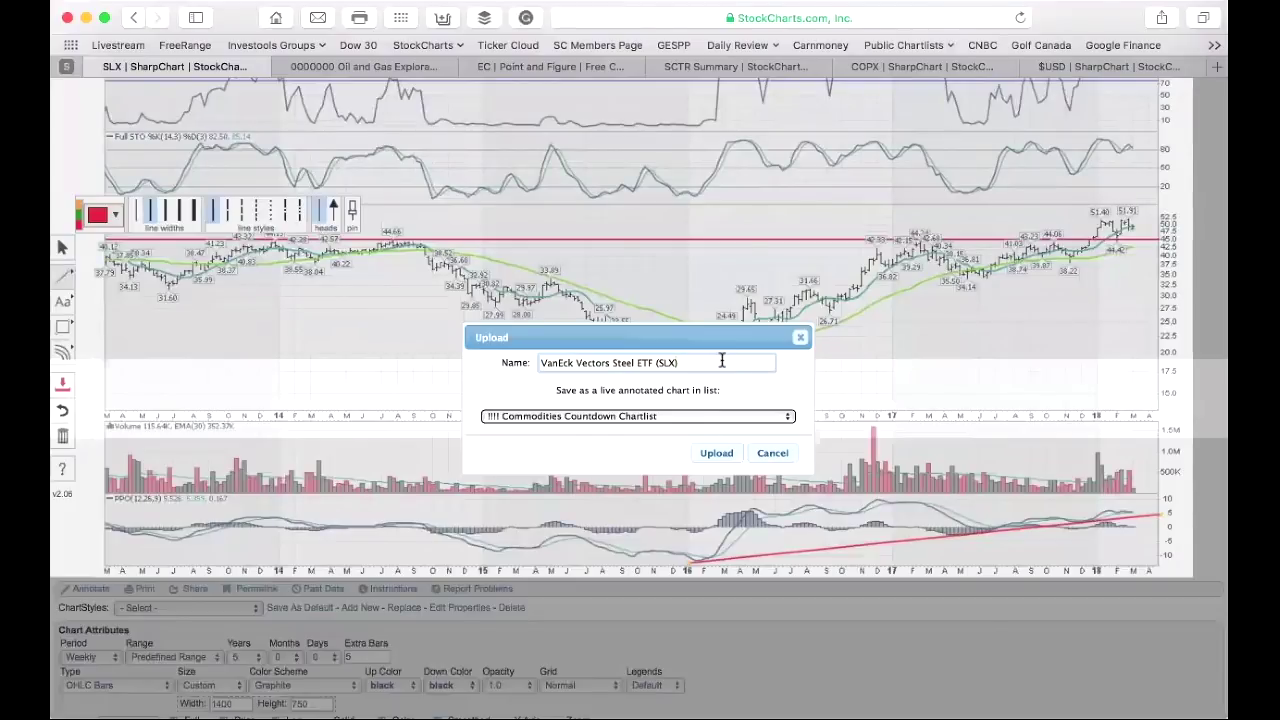
triple_click(721, 362)
type("SLX 20180")
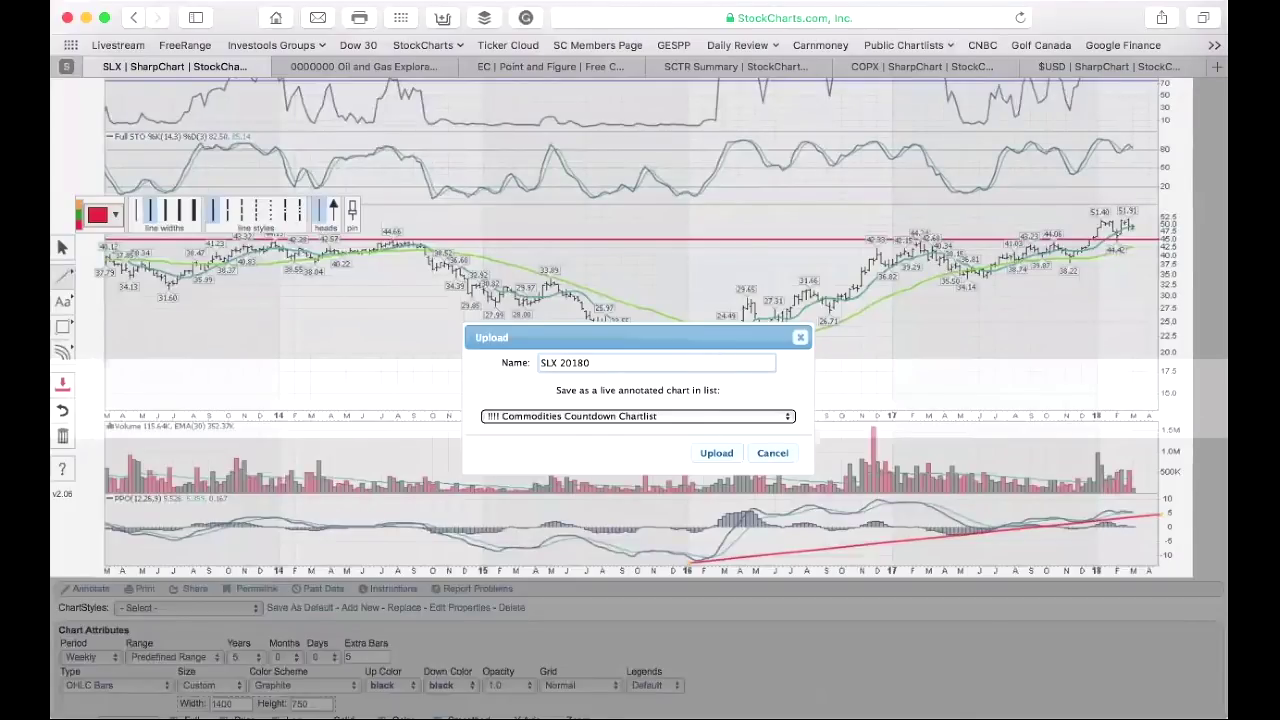
type("306")
left_click(790, 418)
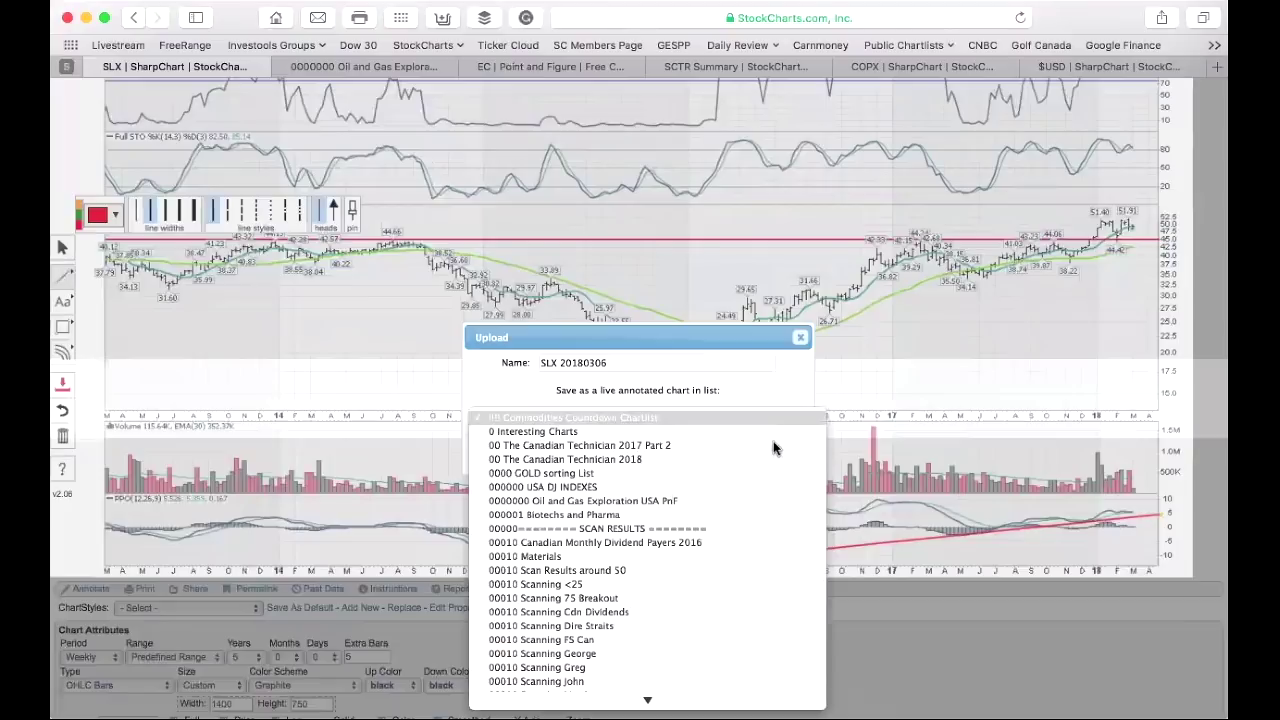
key("Escape")
key("Down")
left_click(714, 454)
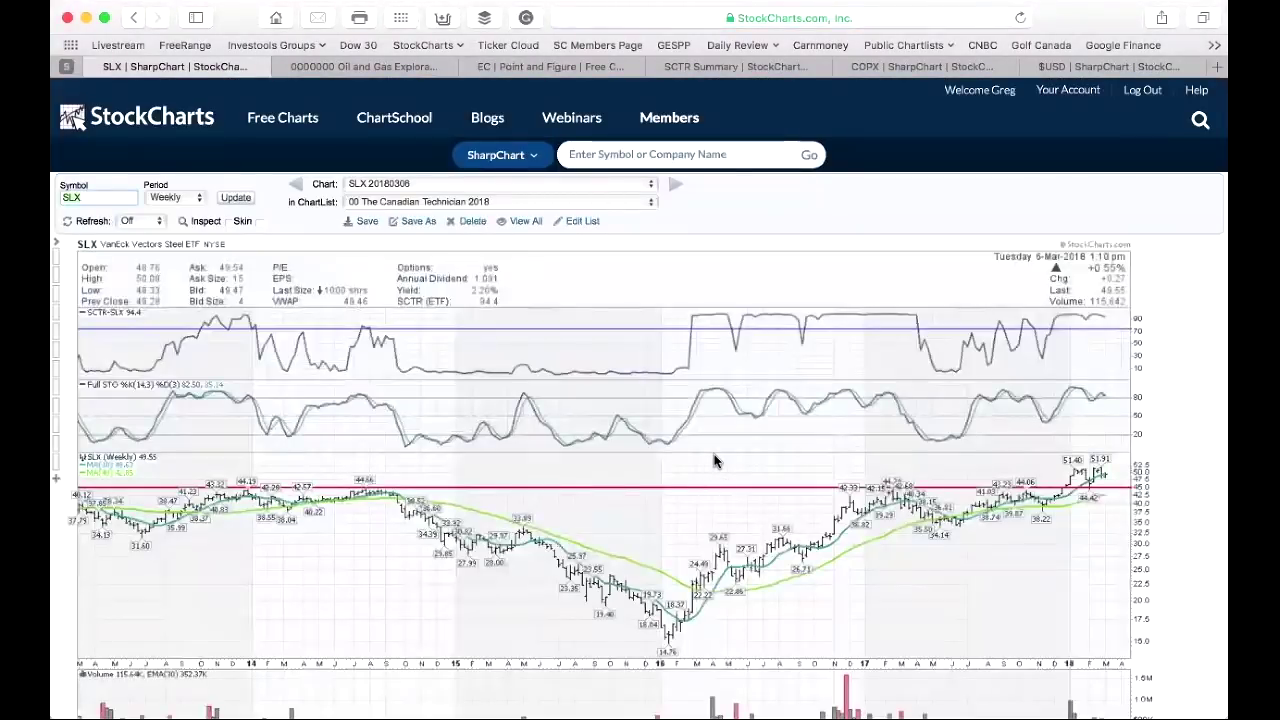
scroll(961, 549, "down", 2)
scroll(961, 549, "down", 3)
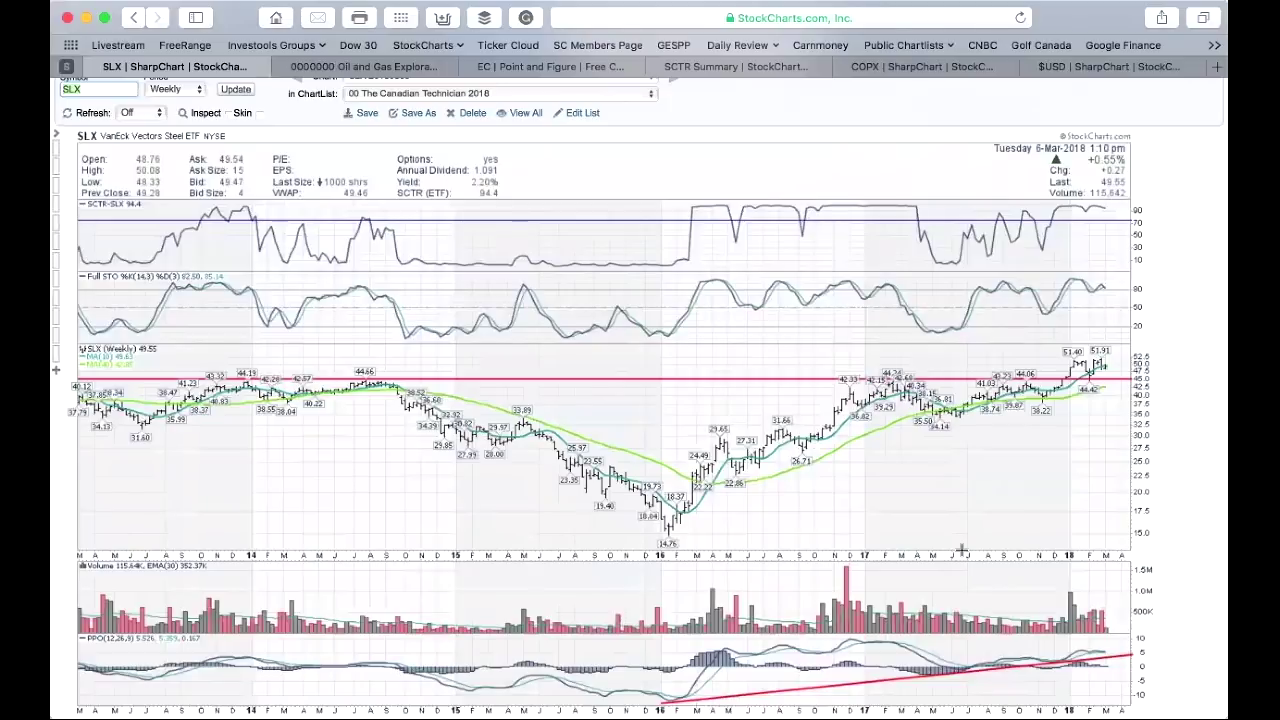
scroll(962, 548, "down", 2)
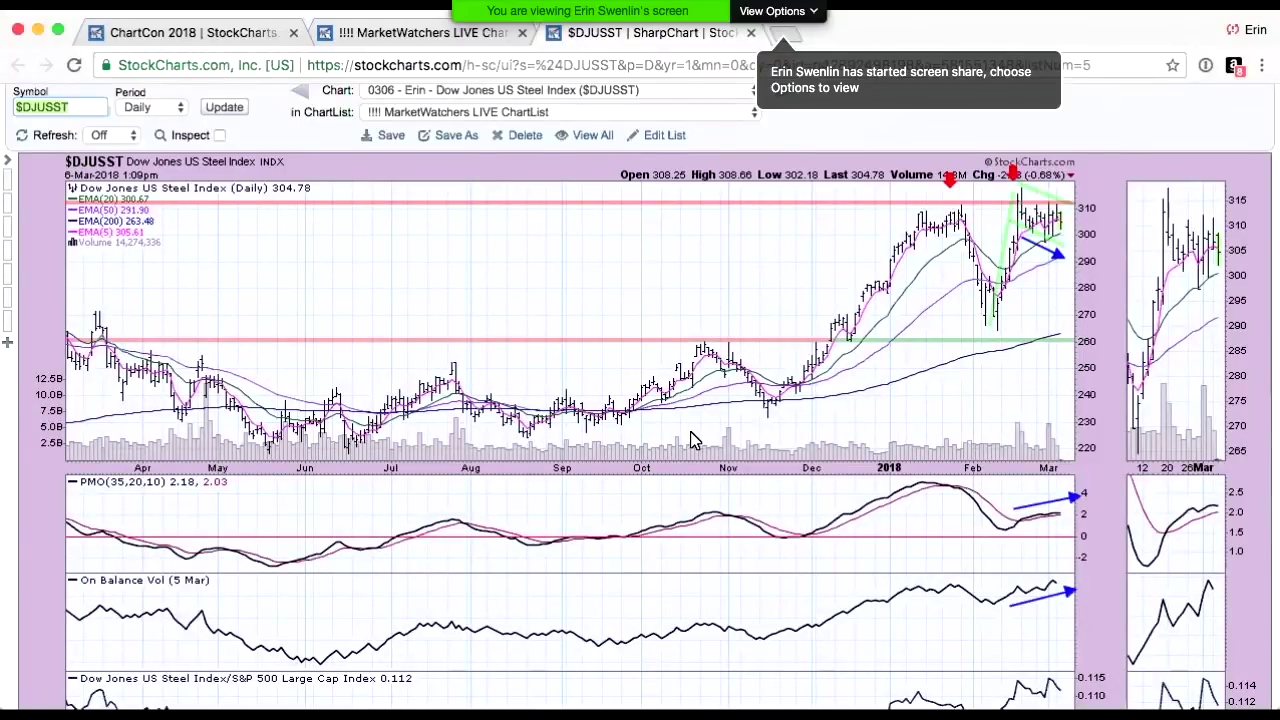
Step: Show the daily $DJUSST chart full screen and examine its annotated price levels, PMO, On Balance Volume and relative strength
scroll(693, 439, "down", 2)
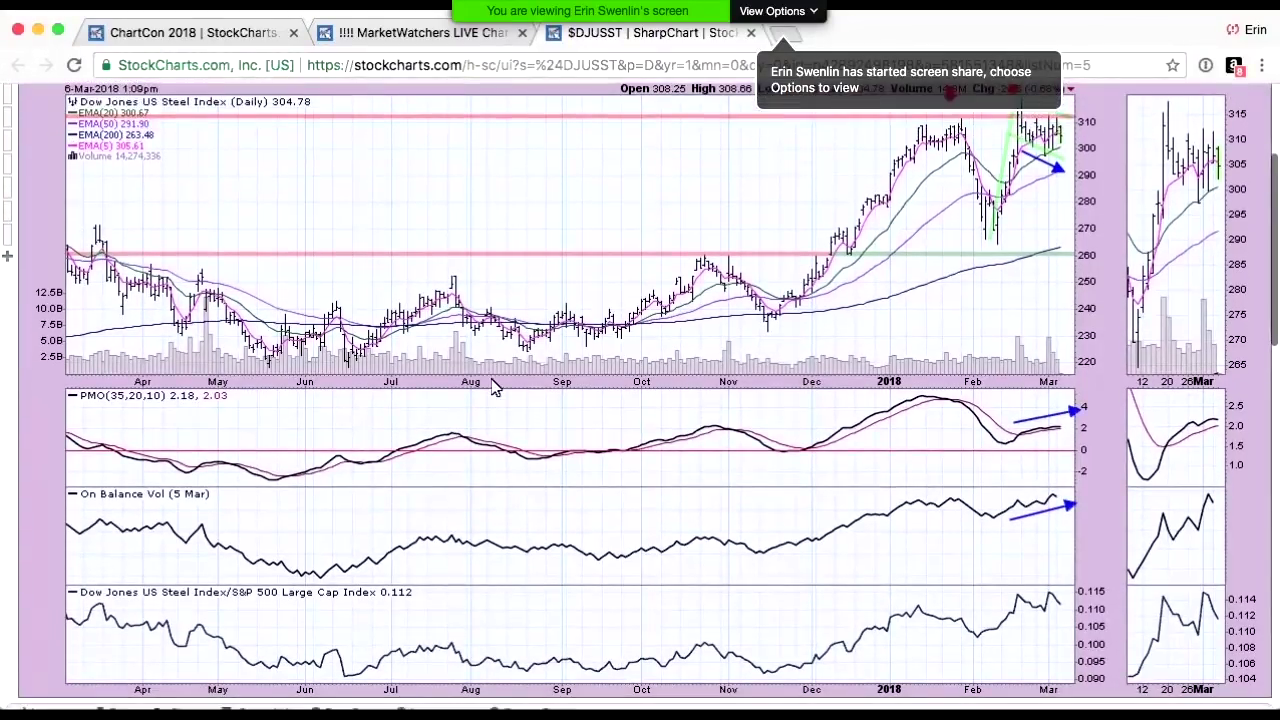
key("ctrl+super+f")
scroll(900, 305, "up", 3)
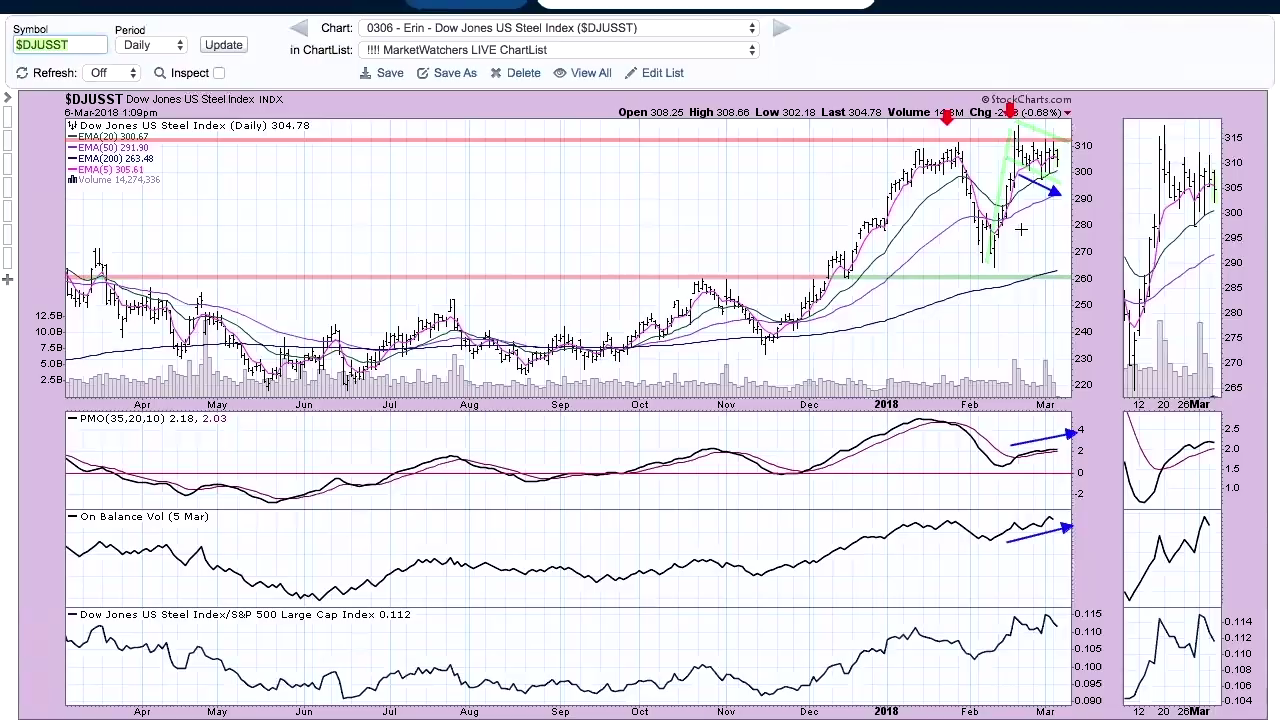
scroll(1030, 276, "up", 1)
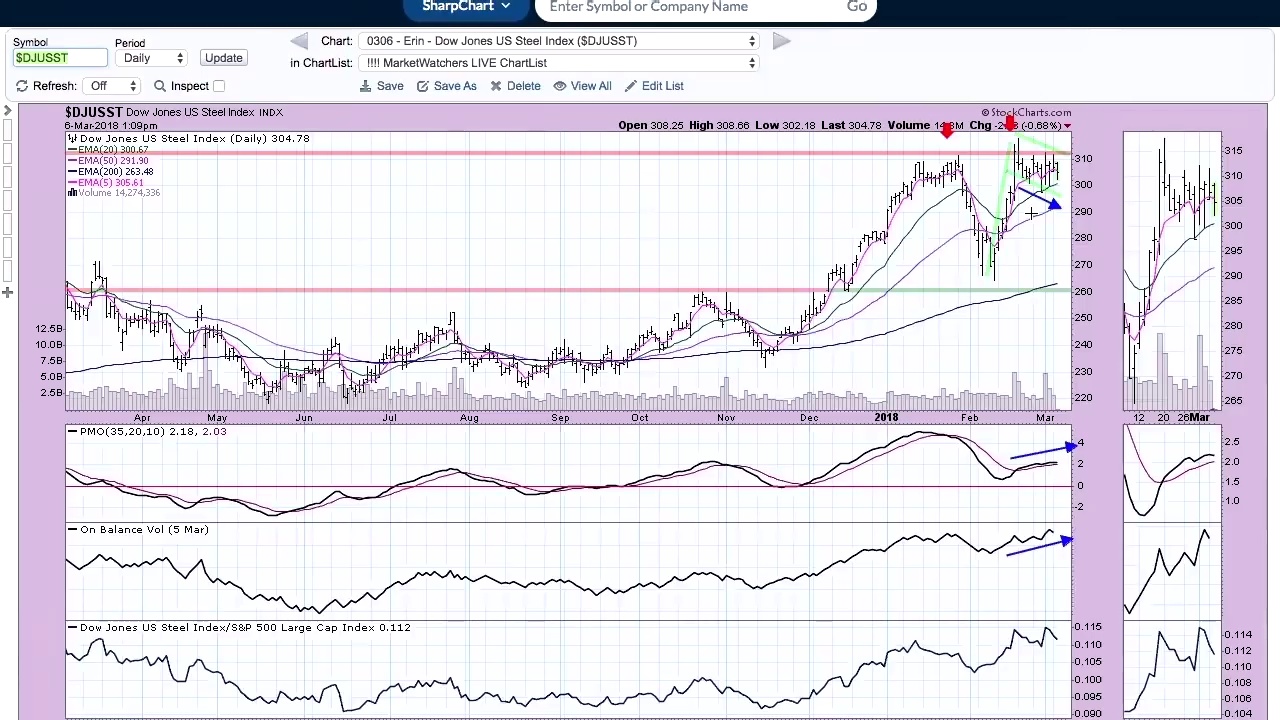
scroll(1110, 420, "down", 1)
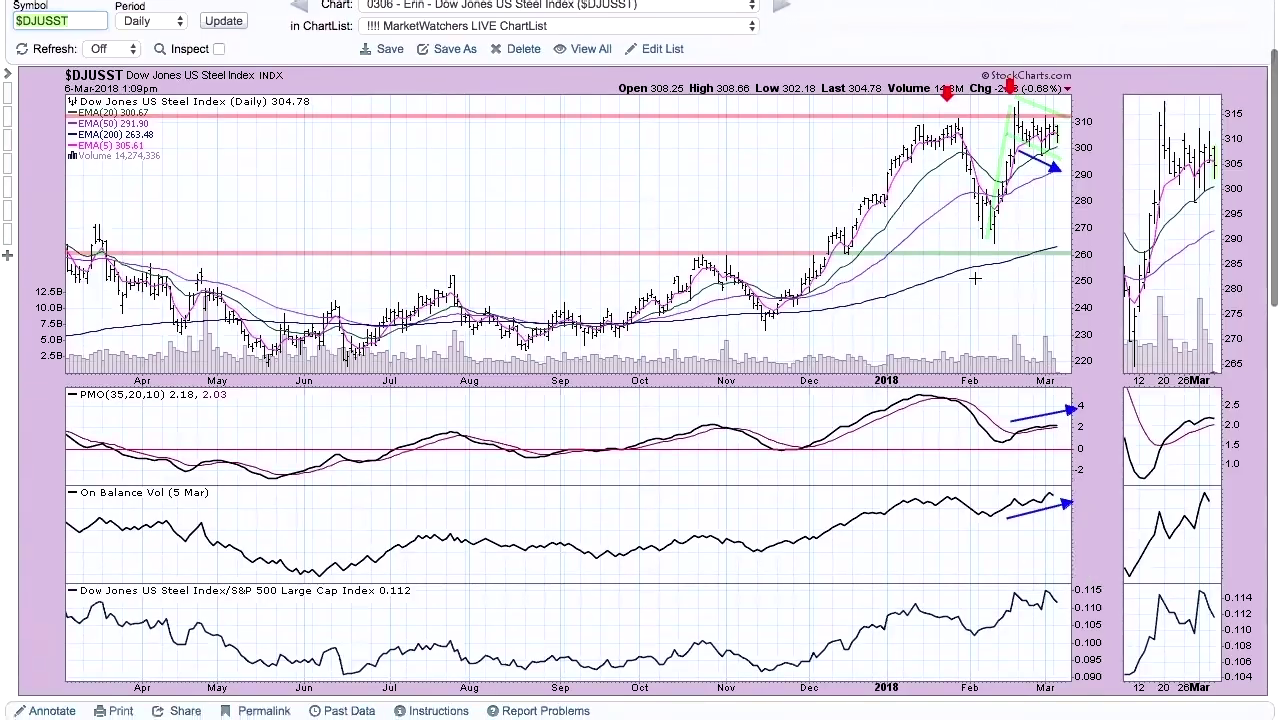
scroll(941, 211, "up", 1)
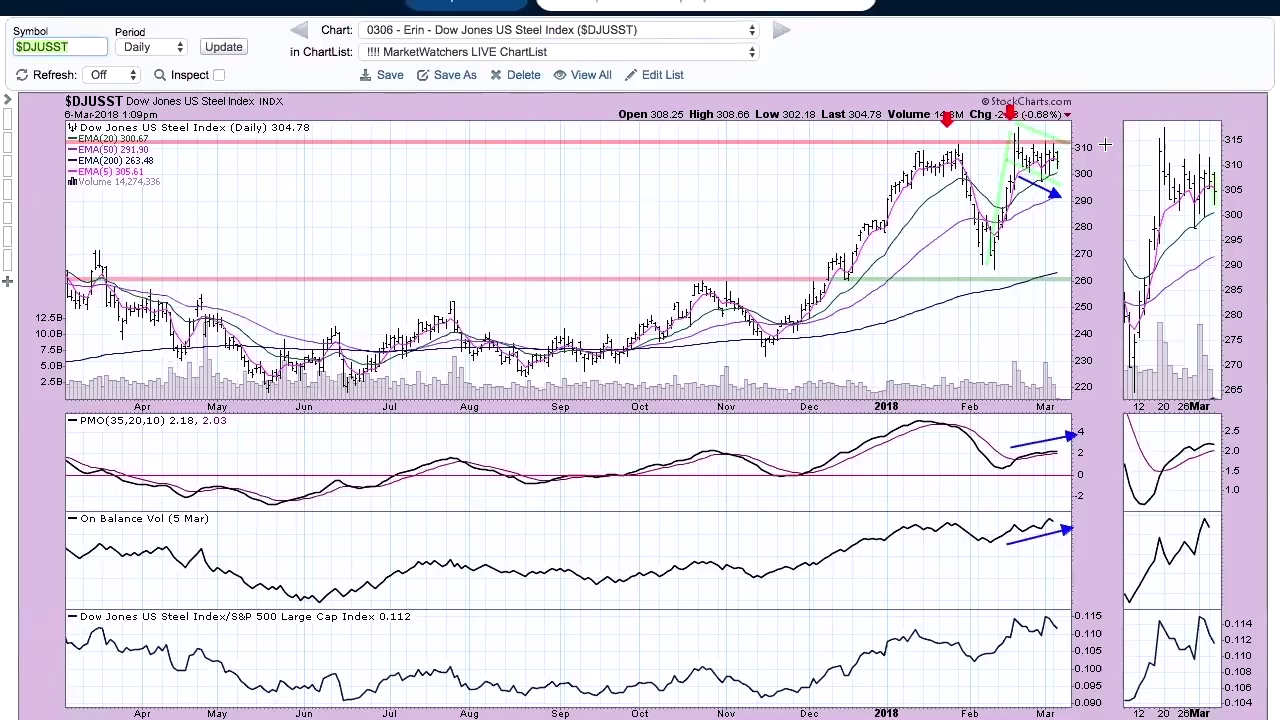
scroll(1100, 150, "down", 1)
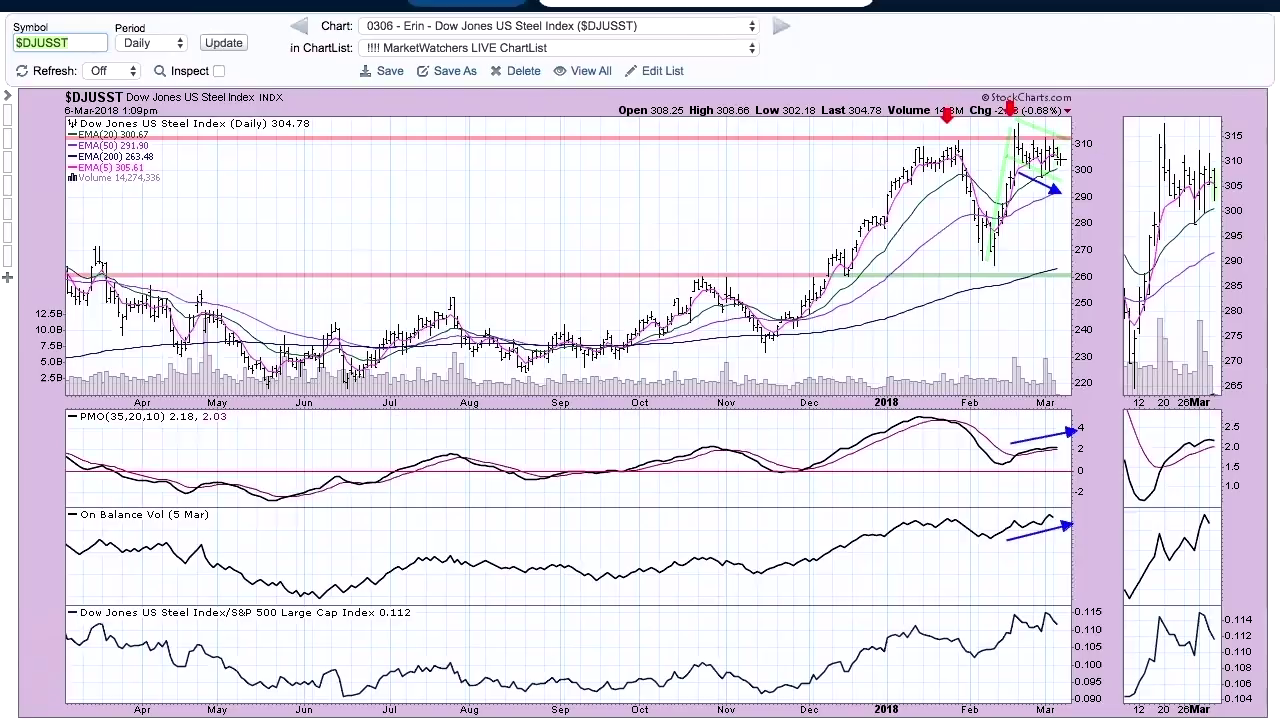
scroll(1057, 160, "down", 1)
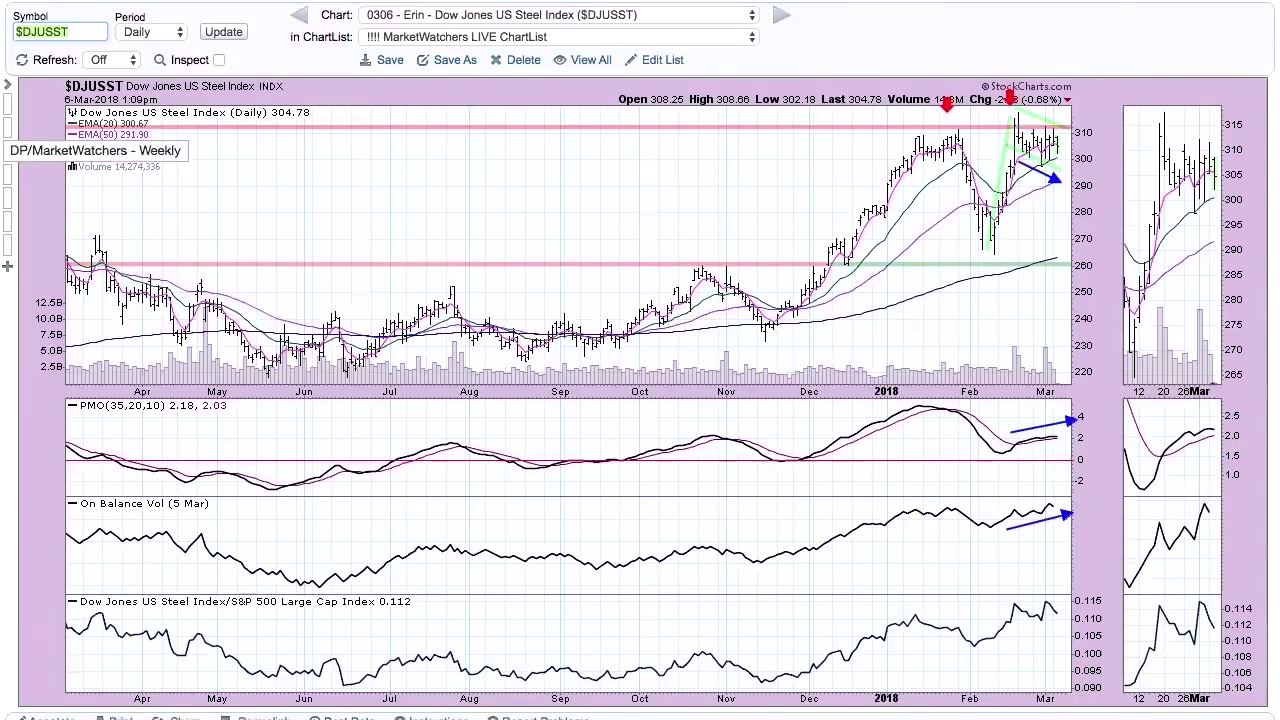
Step: Apply the DP/MarketWatchers - Weekly chart style to $DJUSST, followed by the monthly style, and review the longer-term price and PMO
left_click(7, 128)
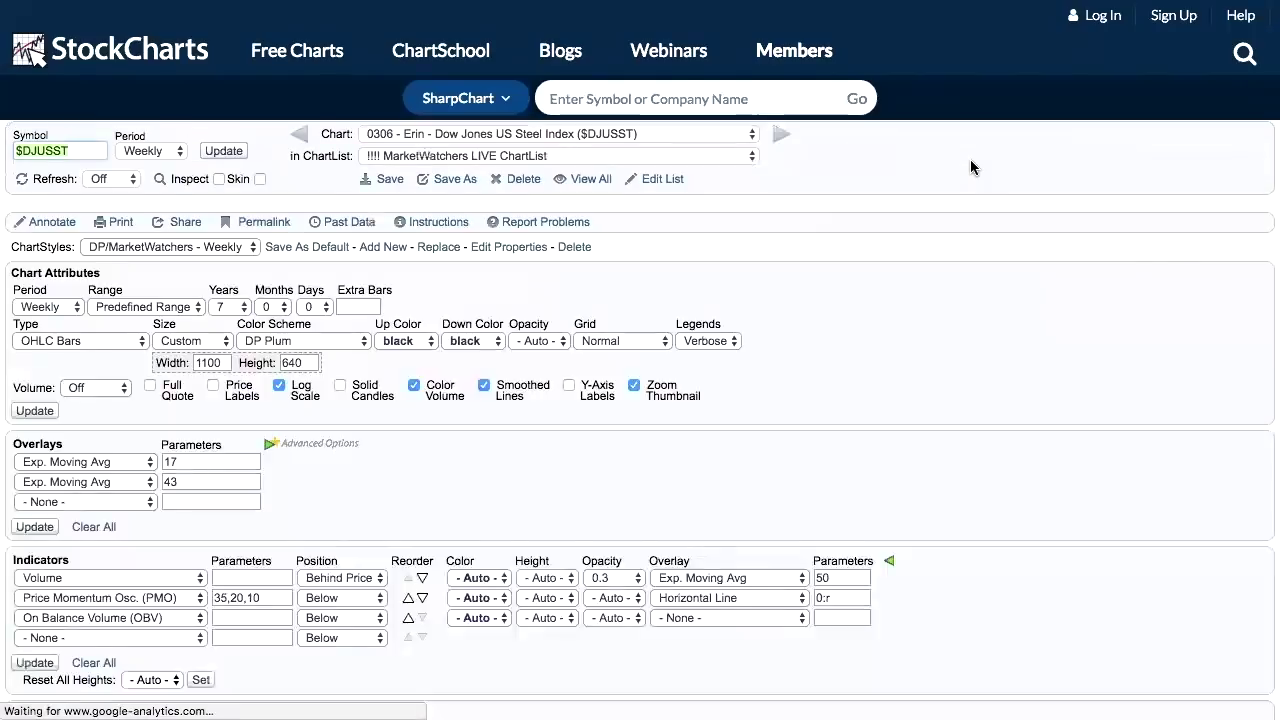
scroll(970, 167, "down", 3)
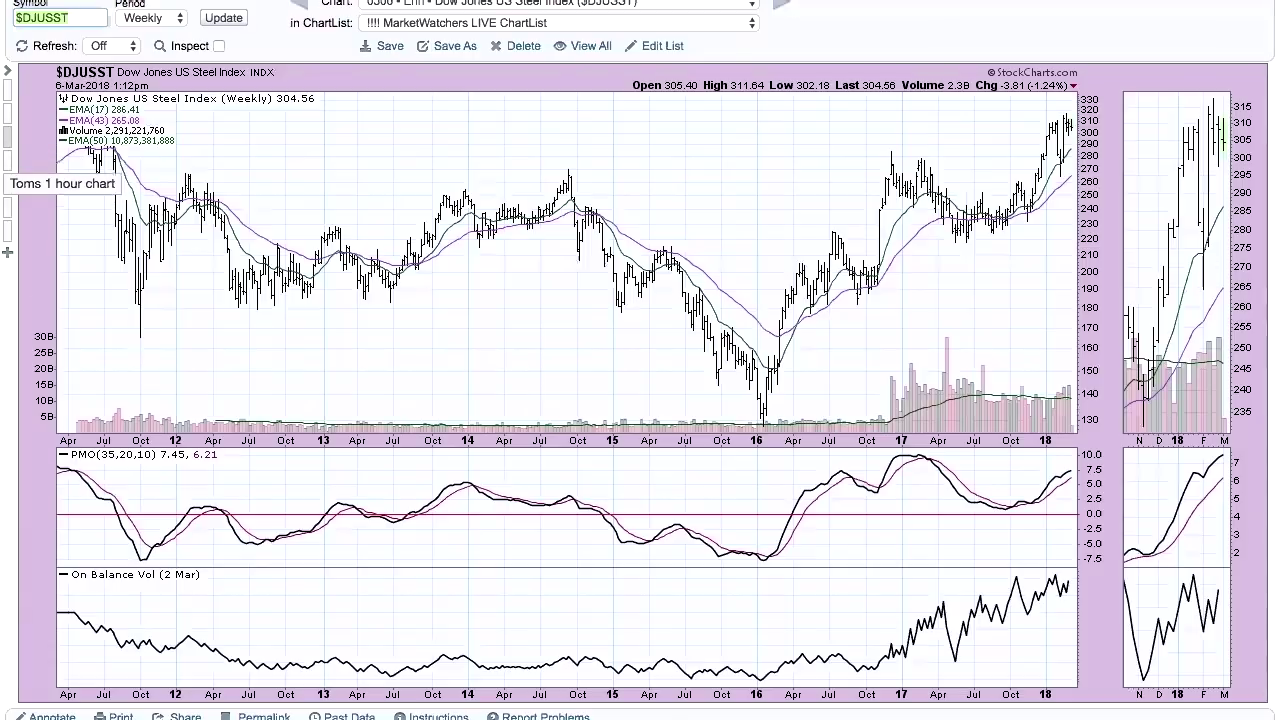
left_click(7, 130)
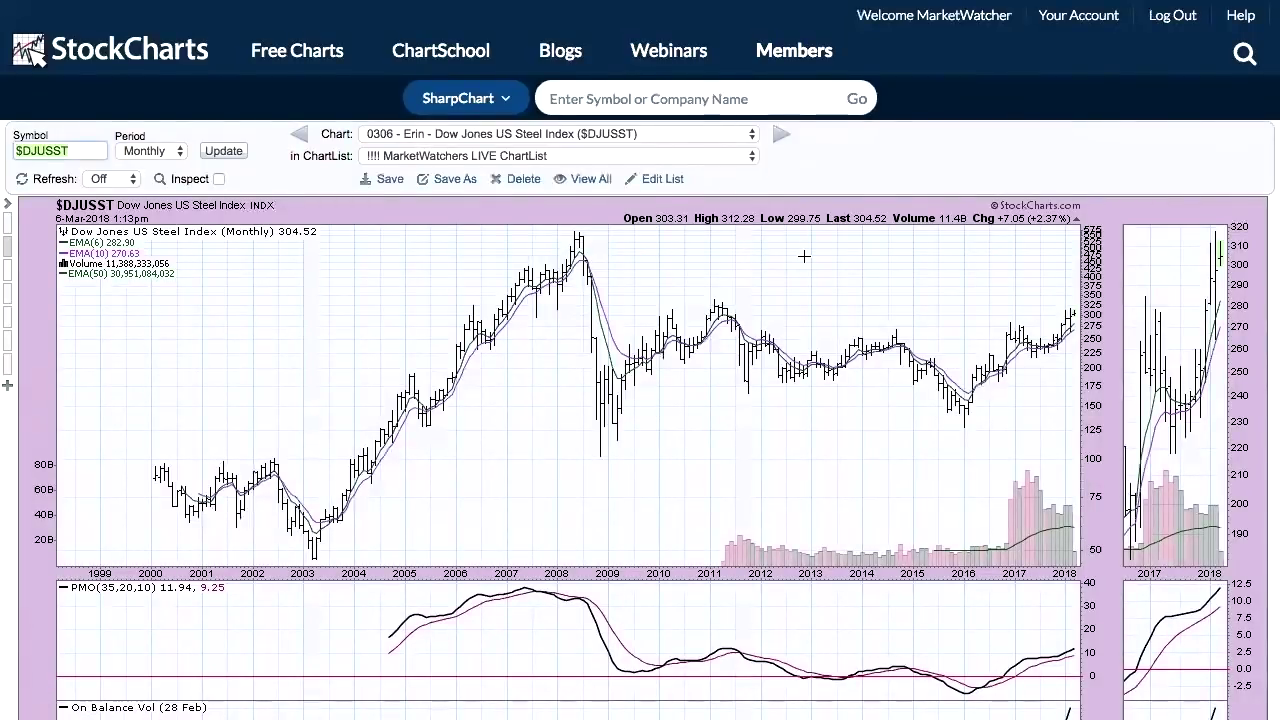
scroll(804, 257, "down", 2)
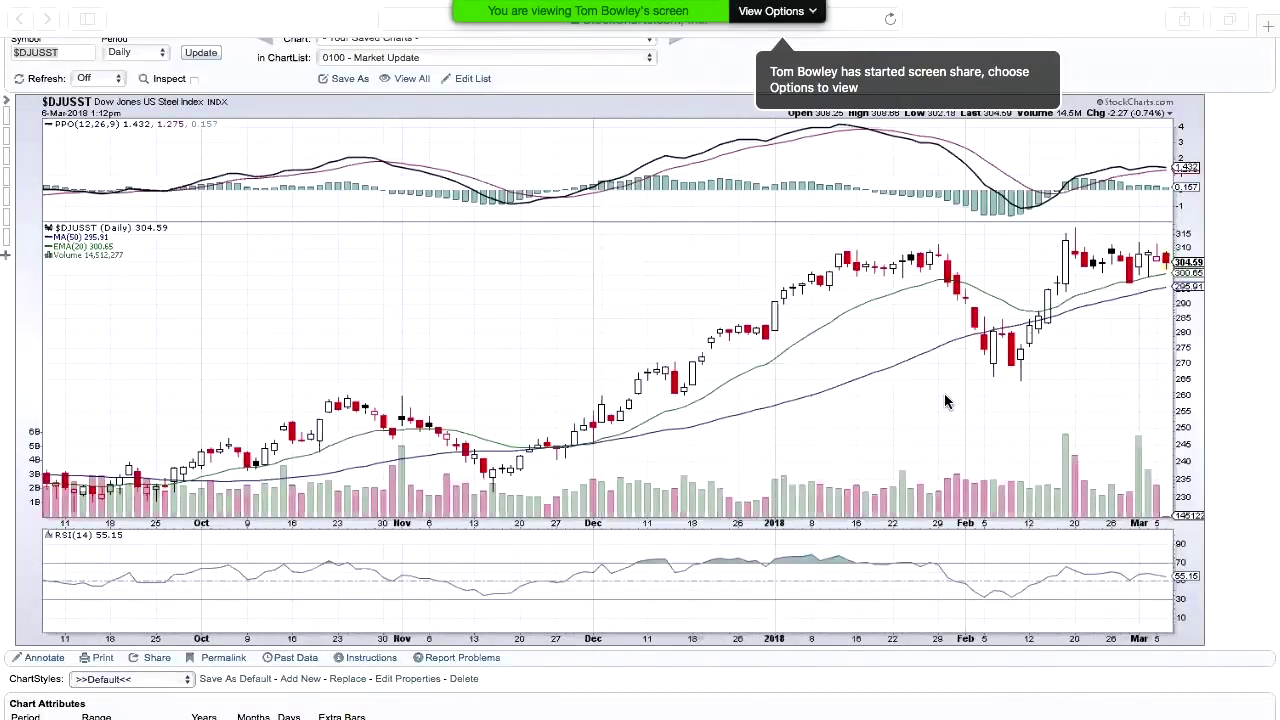
Step: Annotate the daily $DJUSST chart with two Auto Support-Resistance lines, at about 260 and about 269
scroll(810, 342, "down", 1)
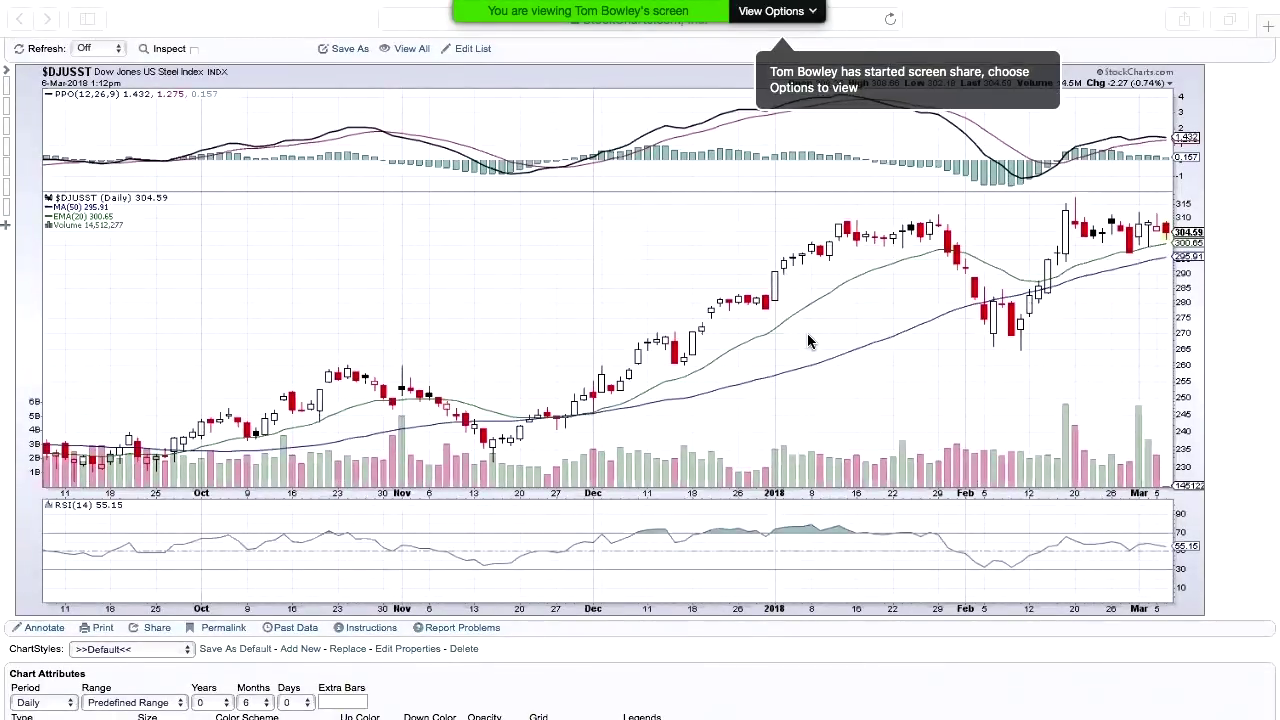
scroll(640, 360, "down", 3)
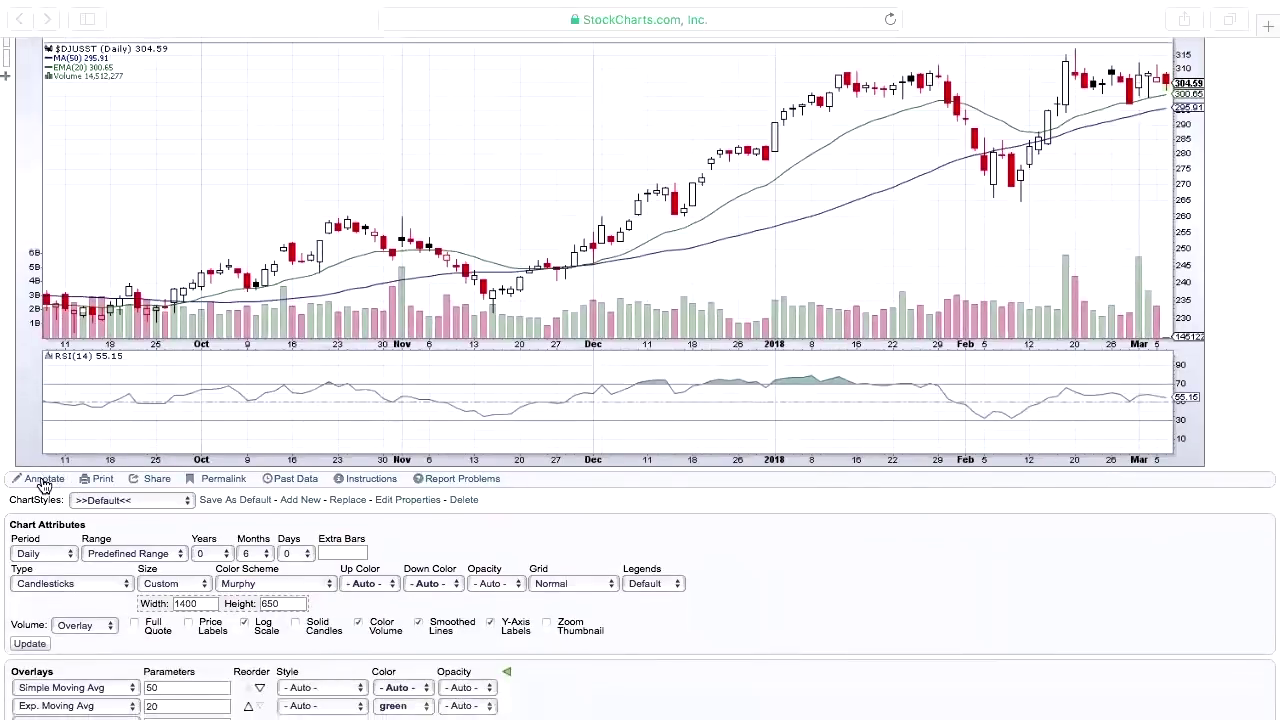
left_click(43, 480)
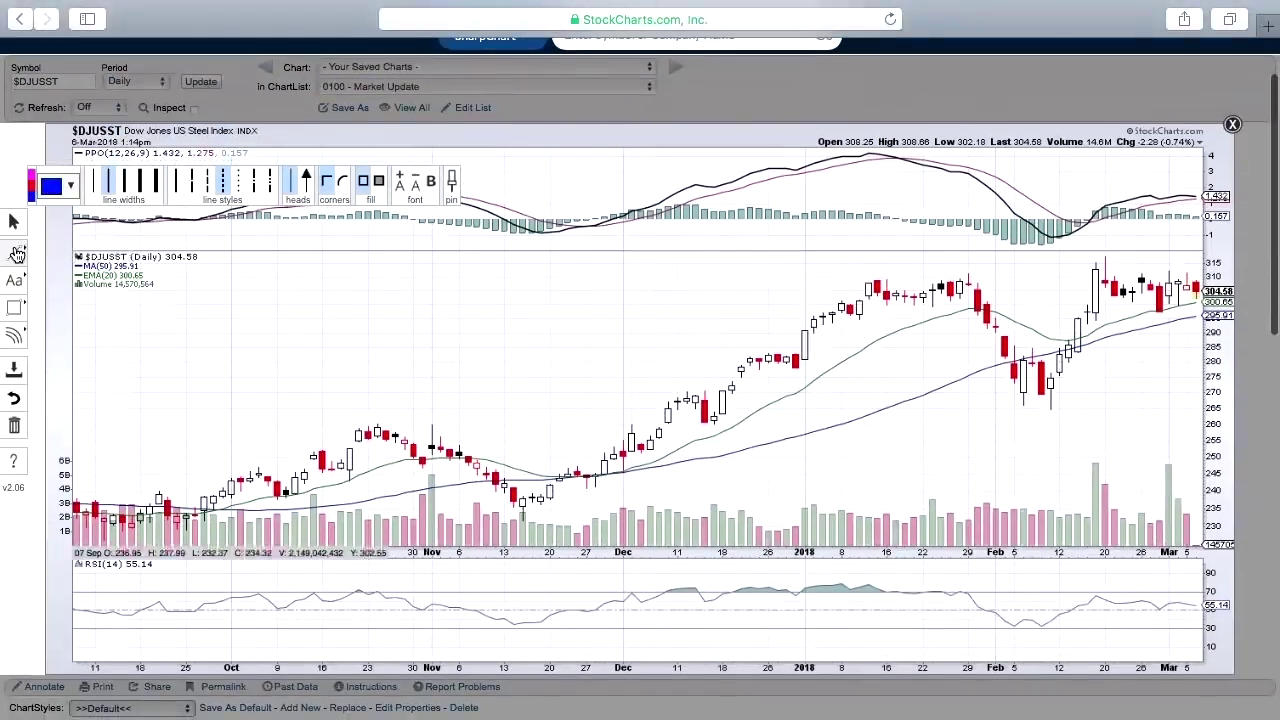
left_click(14, 252)
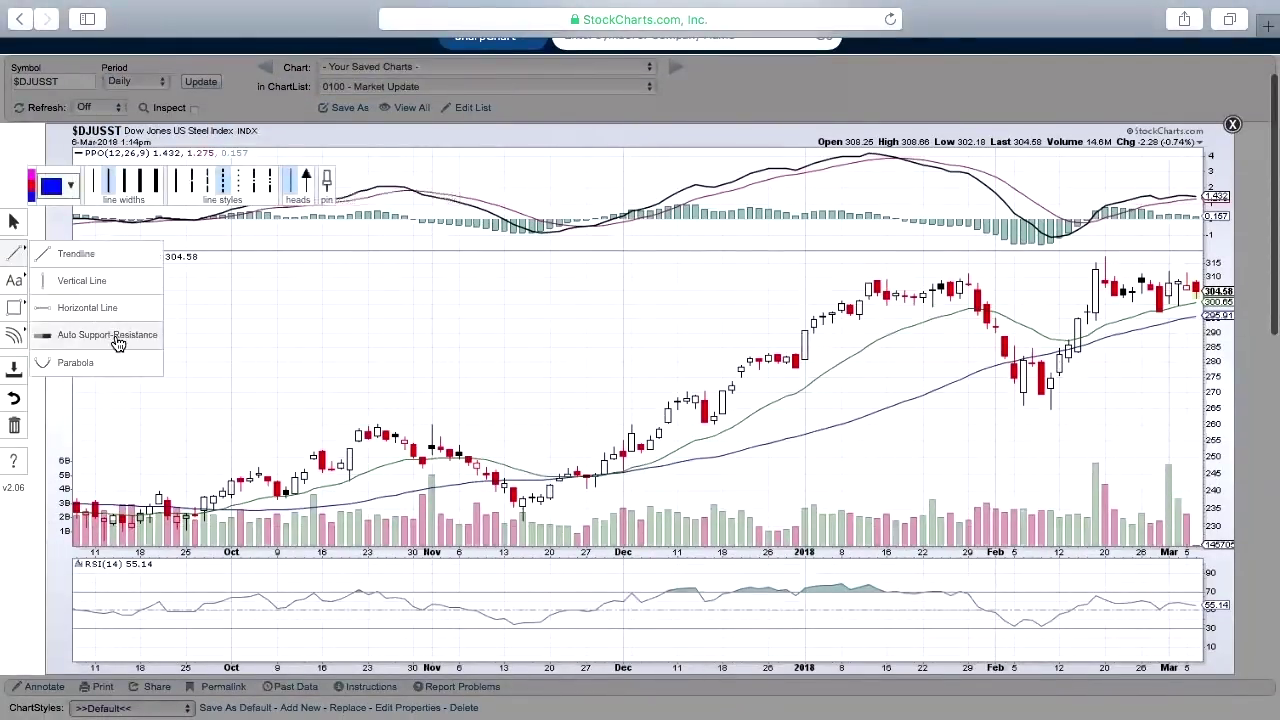
left_click(117, 343)
left_click(242, 429)
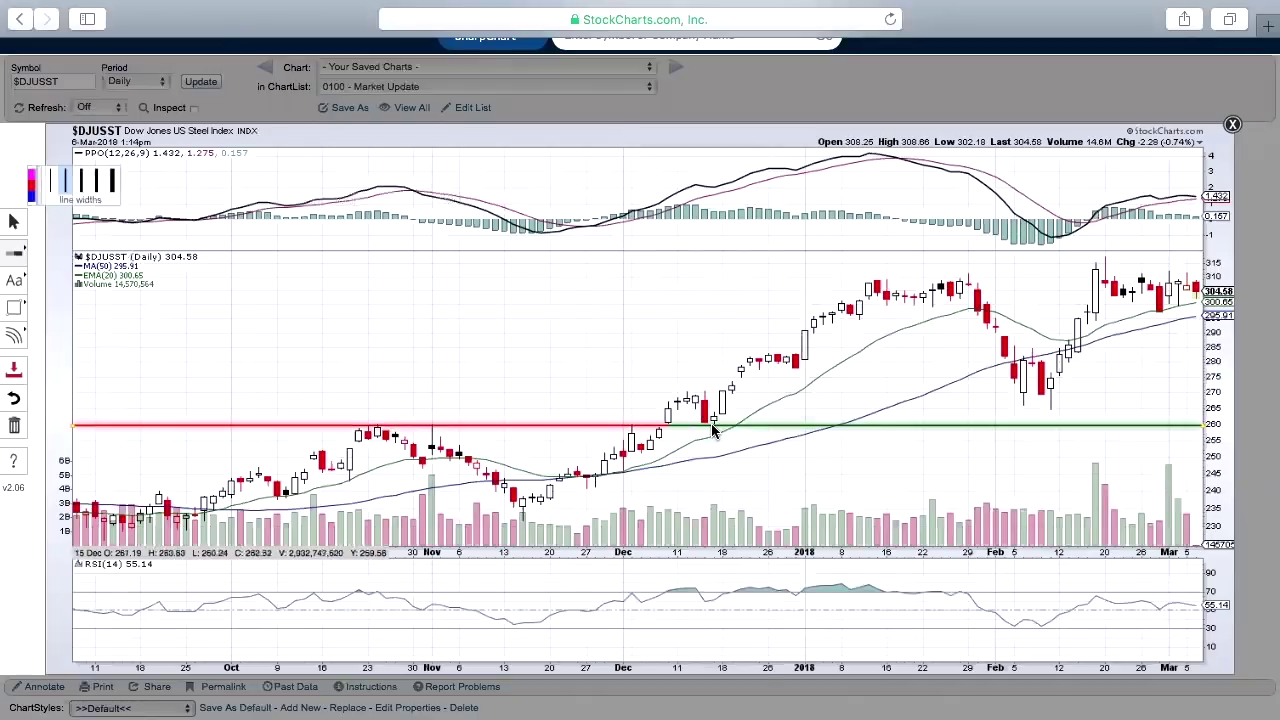
left_click(645, 393)
left_click_drag(644, 393, 644, 396)
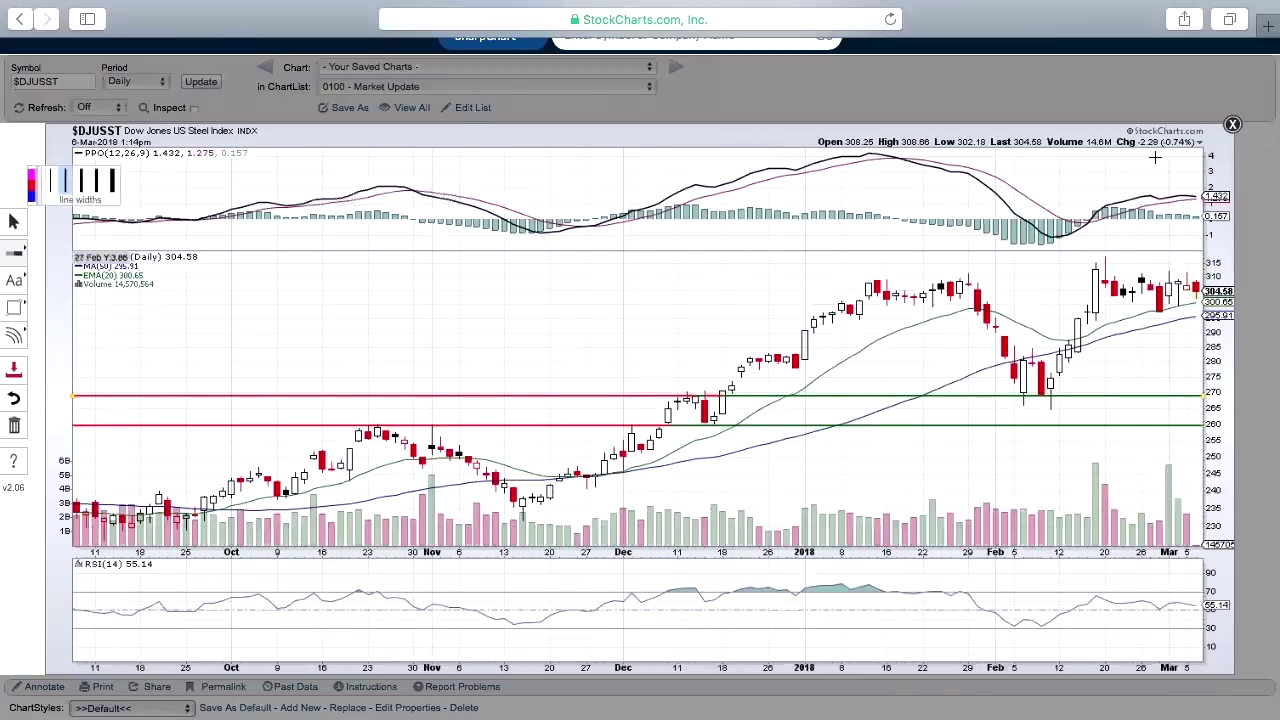
Step: Save the annotated chart as 082 - Dow Jones US Steel Index ($DJUSST) in the 0700 - Technical News ChartList
left_click(15, 373)
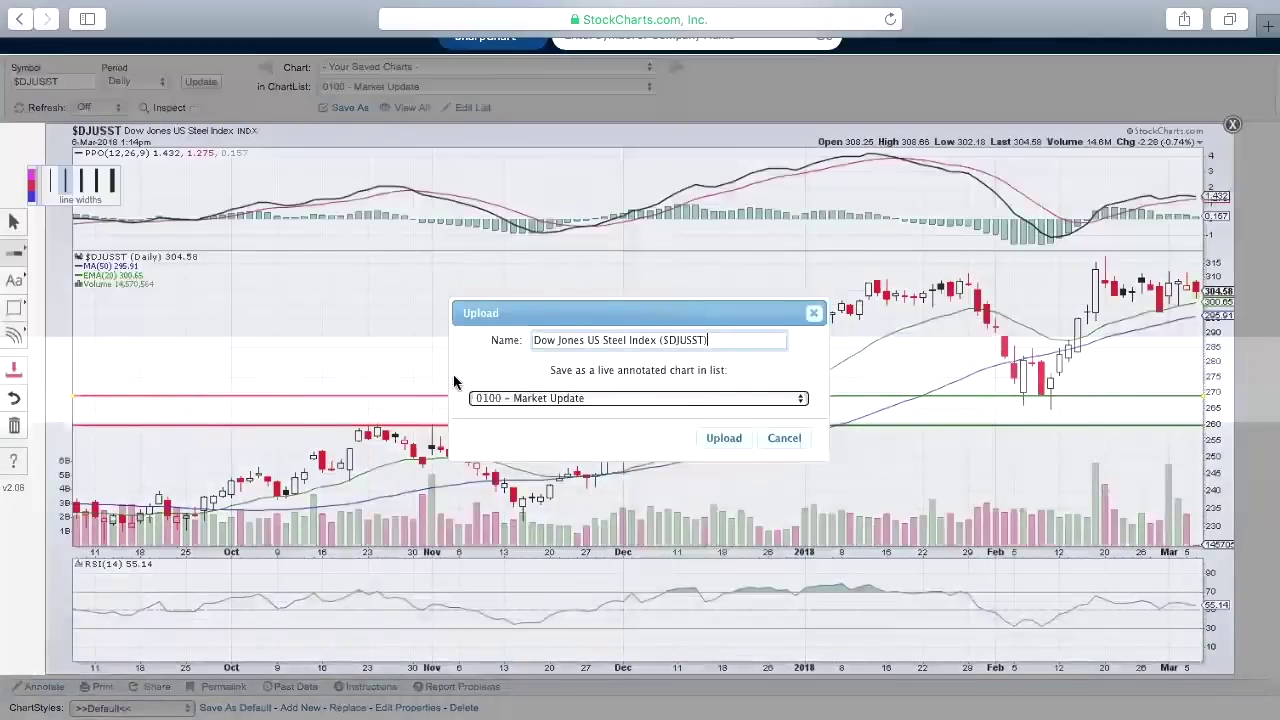
left_click(585, 404)
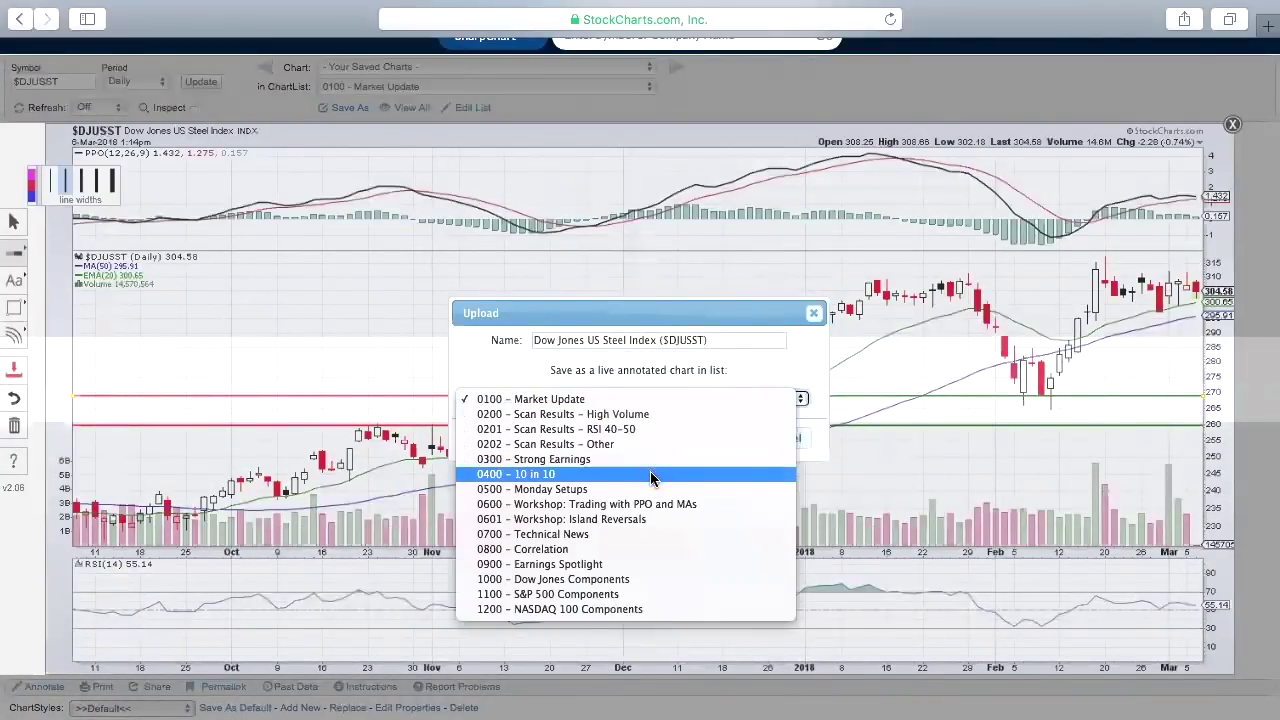
left_click(660, 535)
left_click(535, 340)
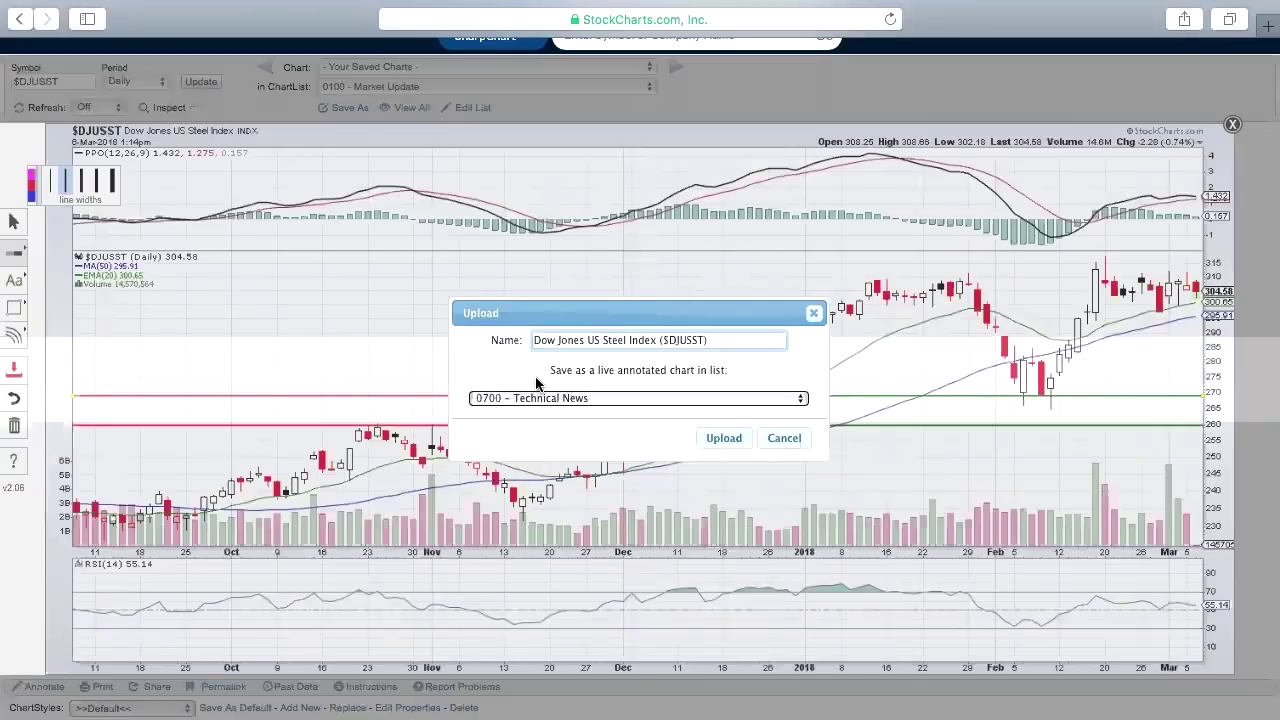
type("082 -")
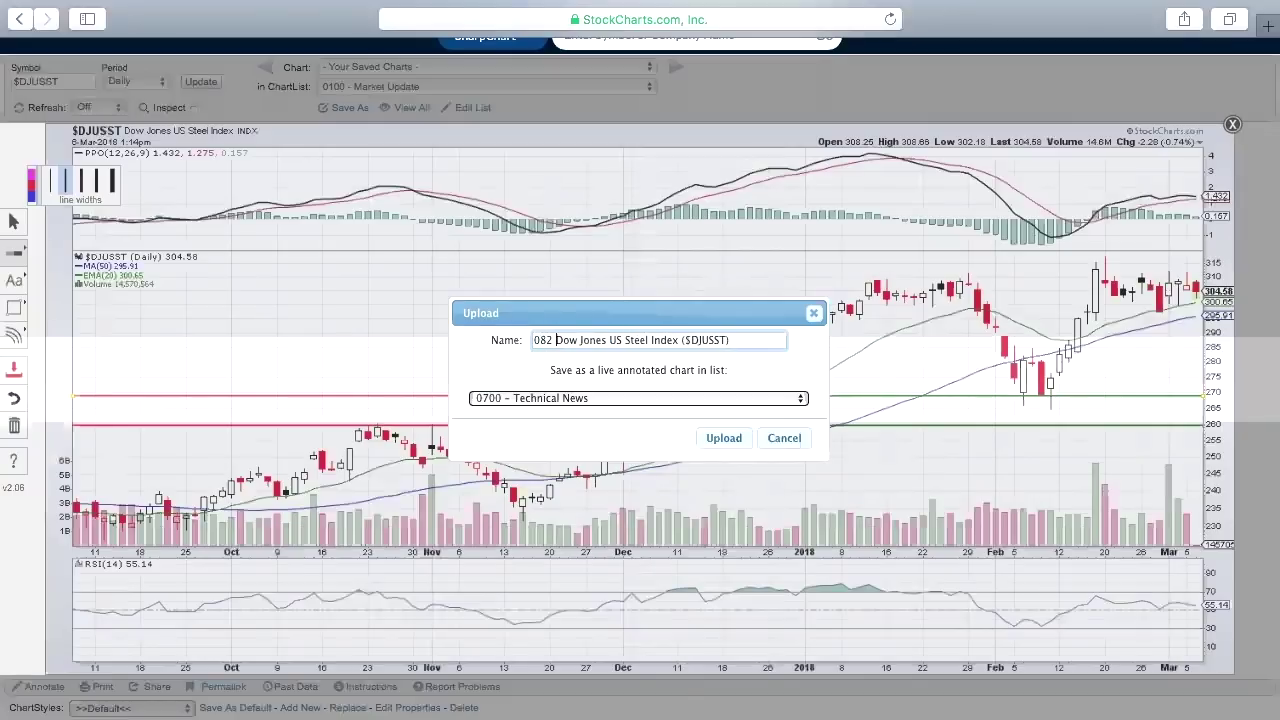
left_click(724, 438)
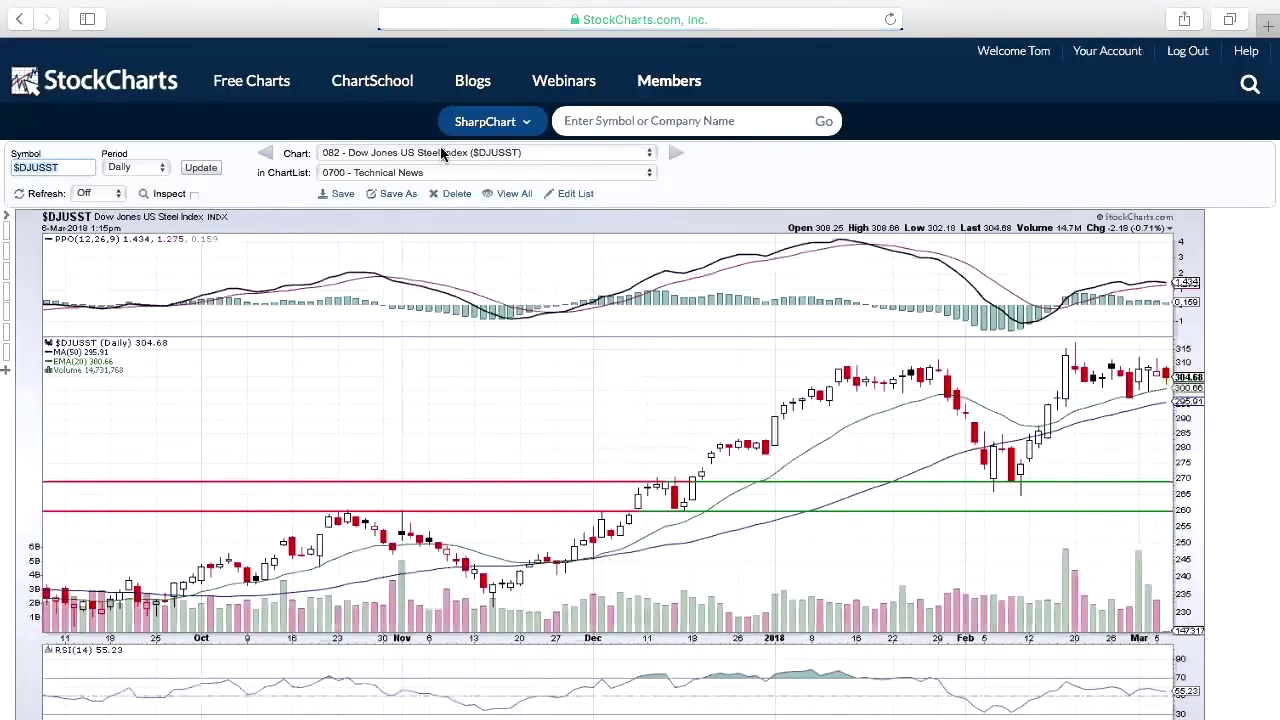
Step: Open the weekly $DJUSST chart 081 in the ChartList and review its trendlines, resistance and strength relative to $SPX
left_click(266, 154)
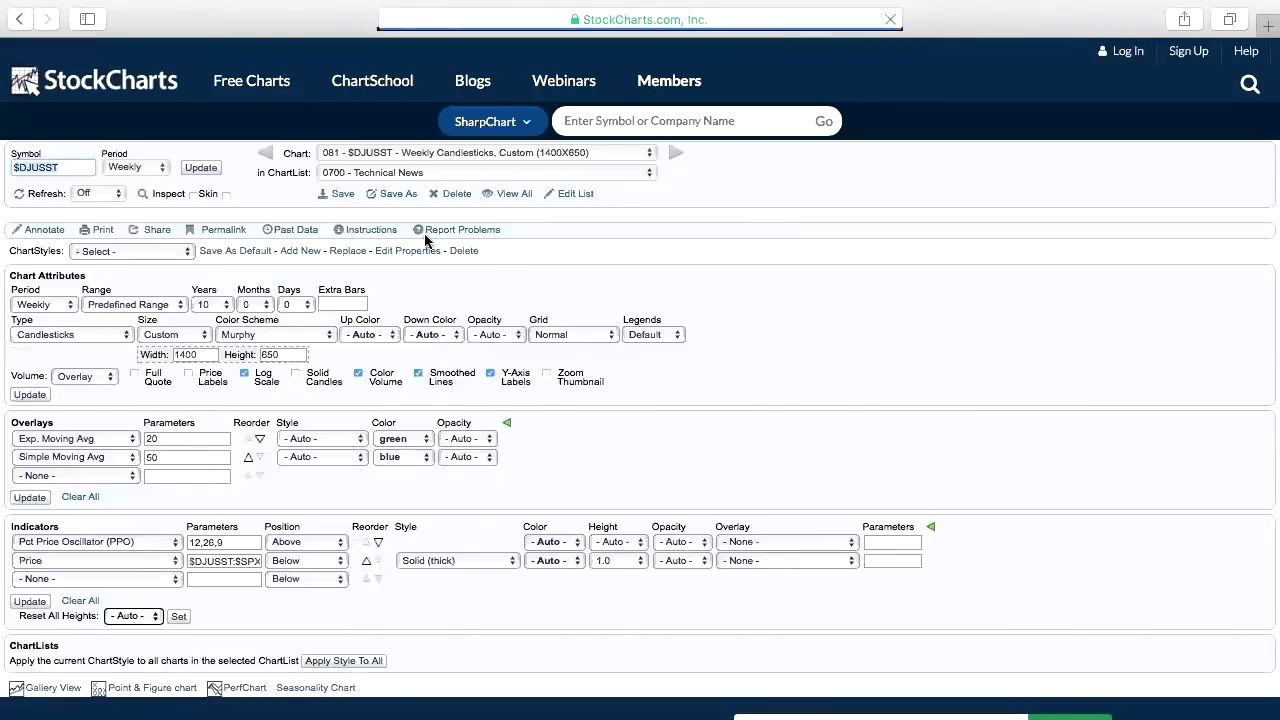
scroll(590, 382, "down", 3)
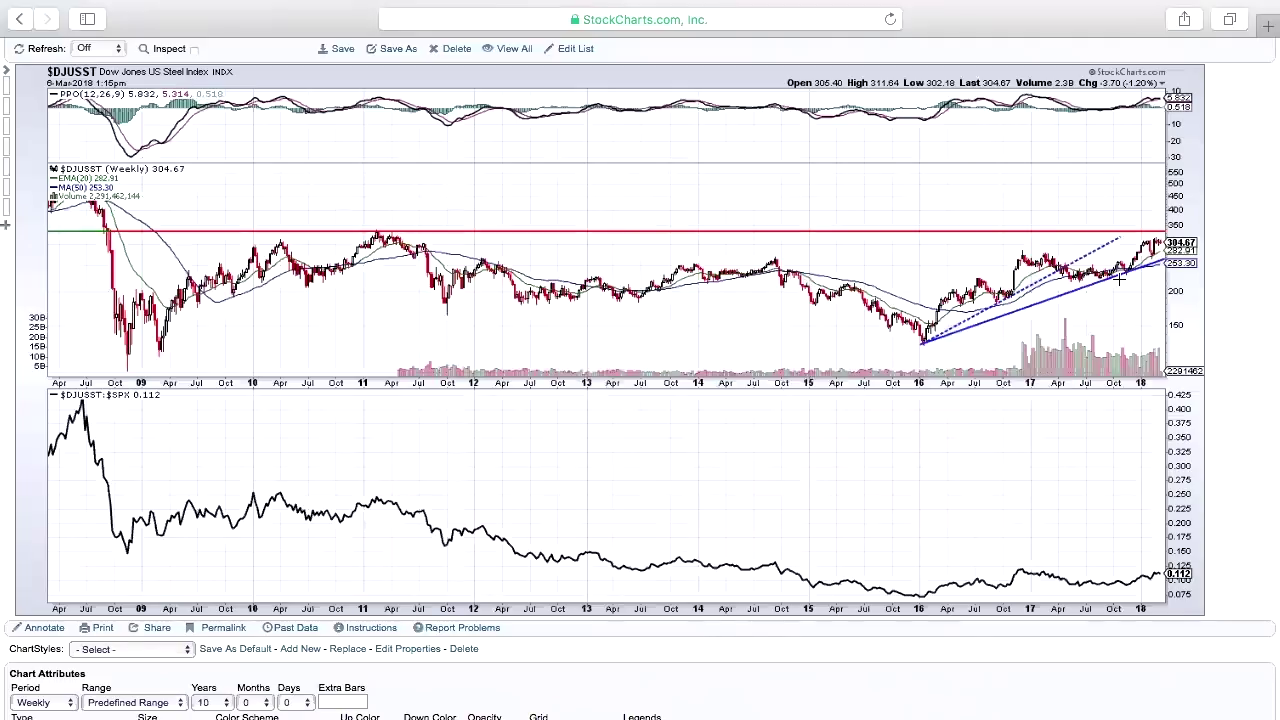
scroll(945, 274, "up", 2)
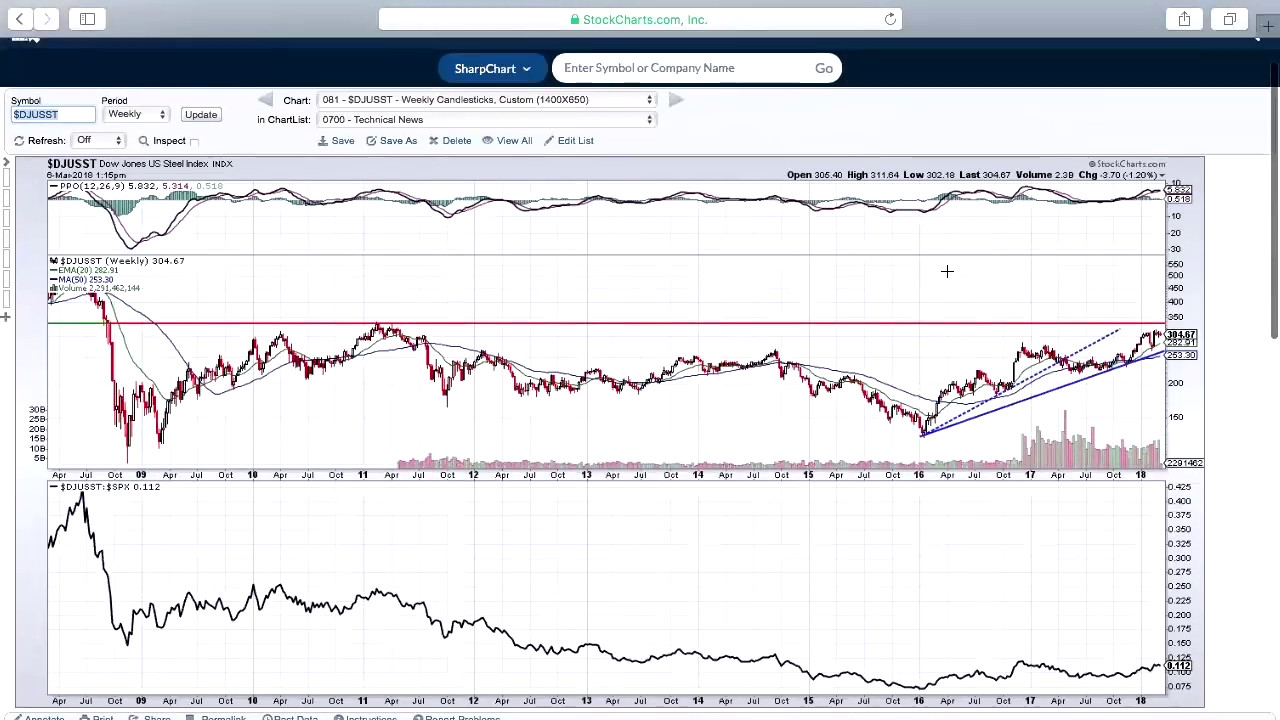
scroll(945, 271, "up", 1)
Step: Load $TSX in the weekly chart, review its price and strength relative to $SPX, and return to the previous page
left_click(72, 142)
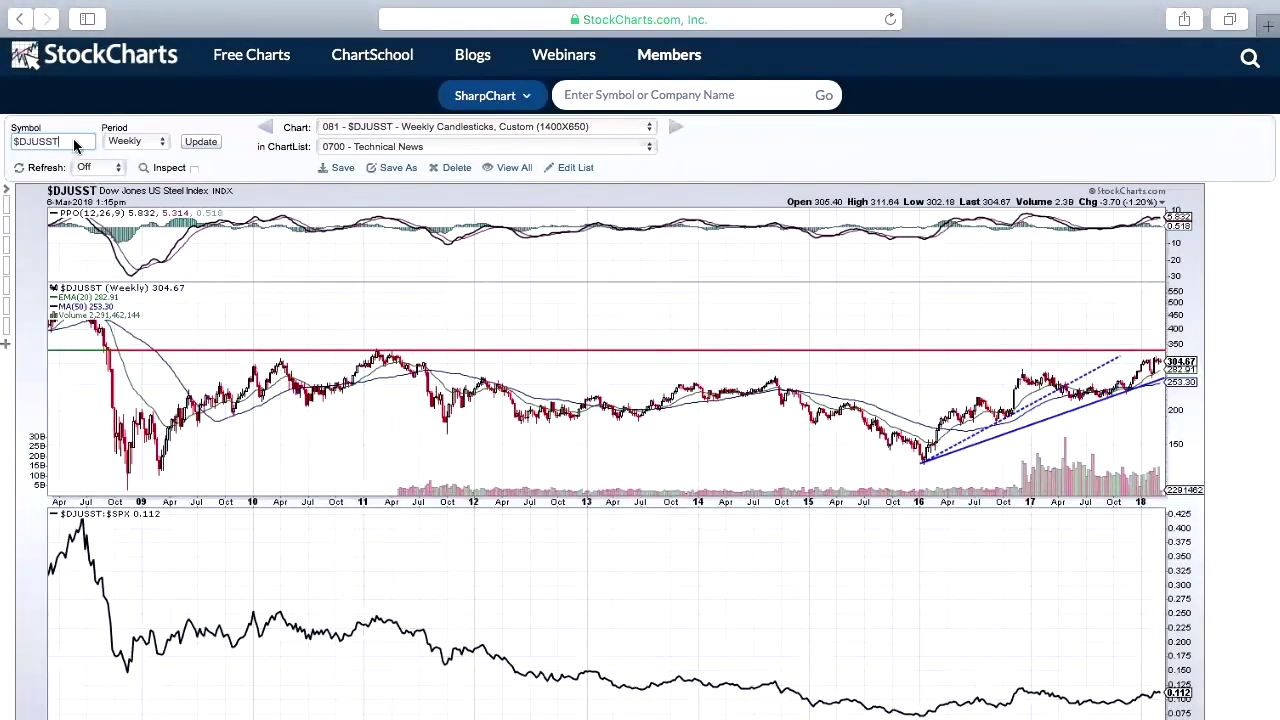
left_click(583, 102)
left_click(64, 139)
key("BackSpace")
key("BackSpace")
key("BackSpace")
key("BackSpace")
key("BackSpace")
key("BackSpace")
type("tsx")
key("Return")
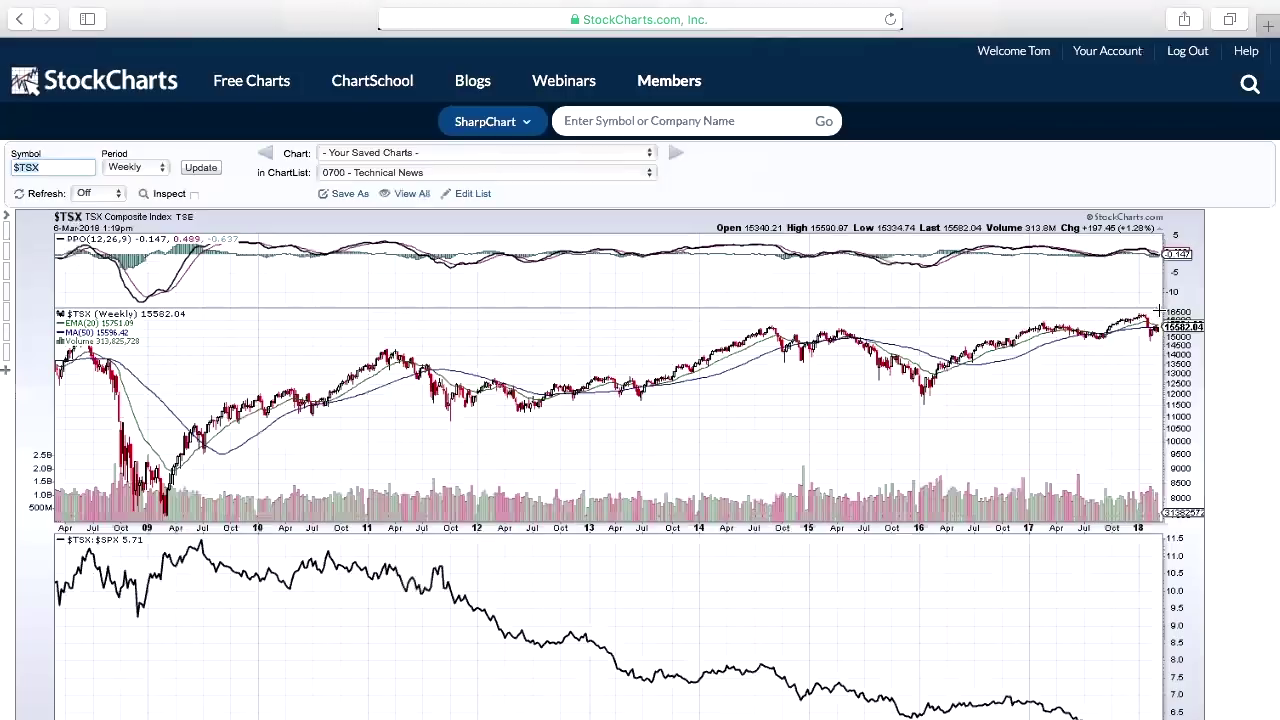
scroll(1160, 316, "down", 2)
scroll(1160, 316, "down", 1)
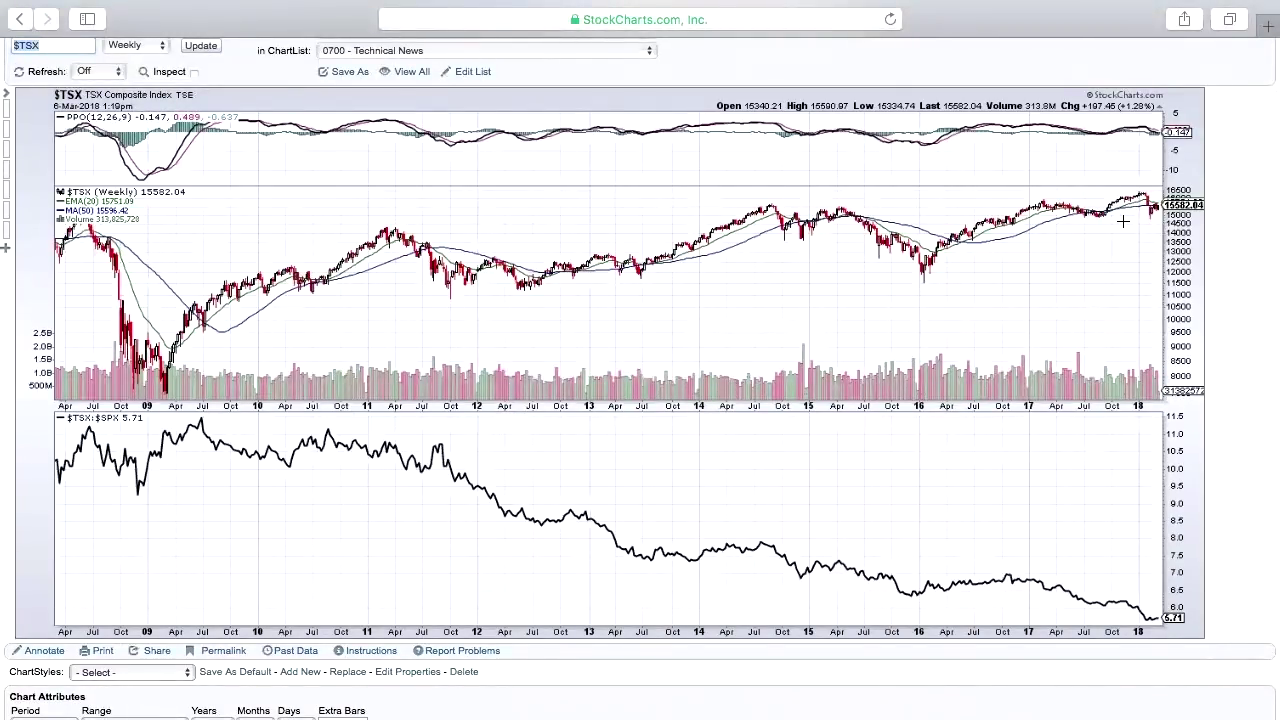
scroll(1098, 252, "down", 1)
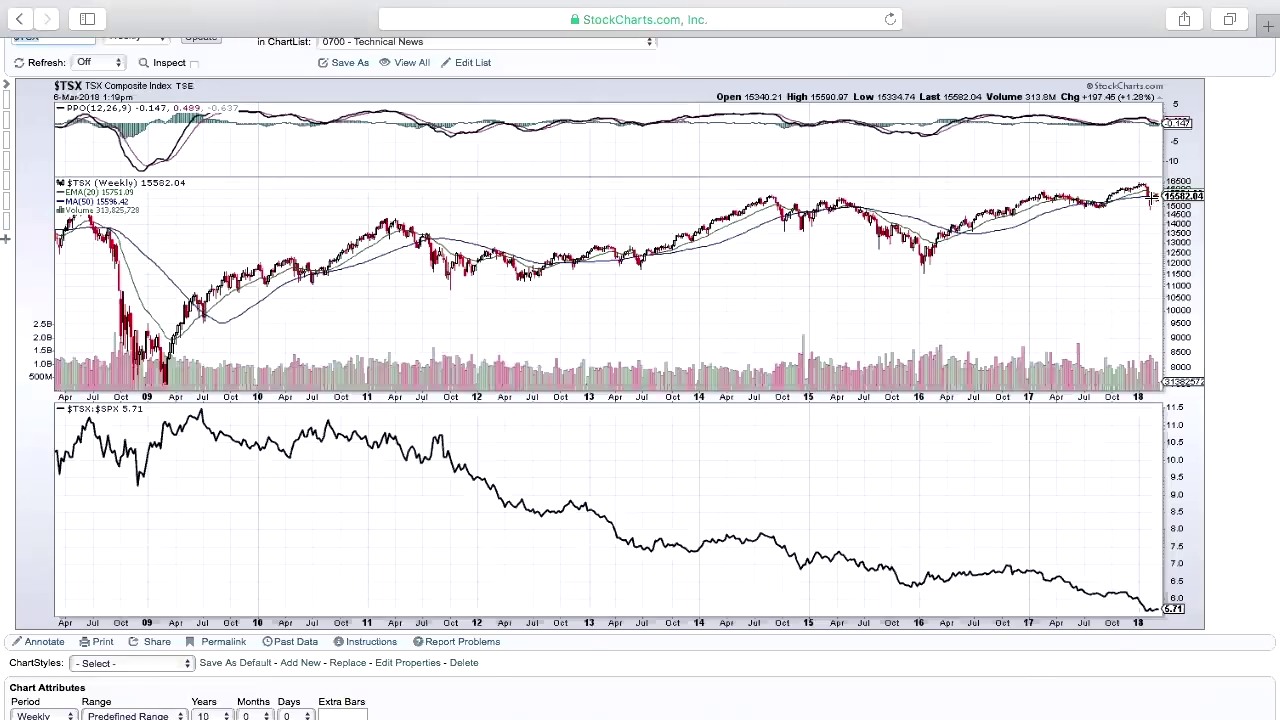
left_click(19, 19)
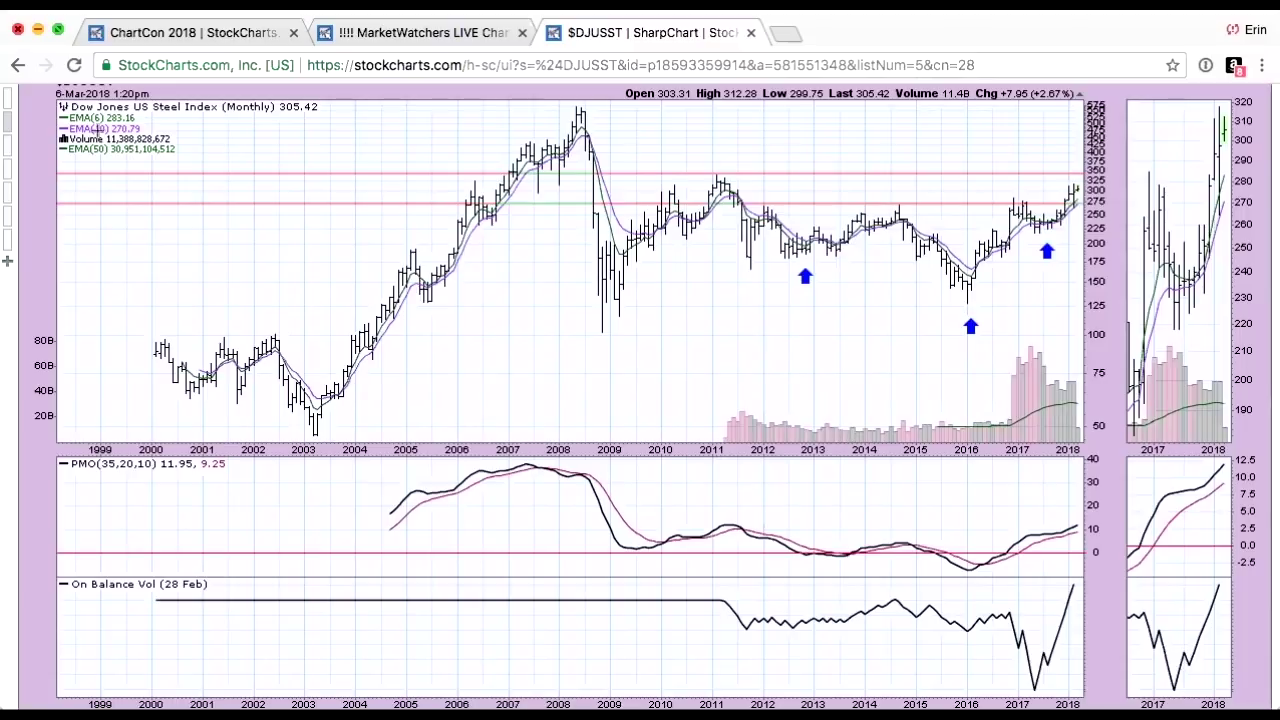
Step: Replace SLX with $SPX on the weekly chart and switch to the daily chart with the 200-day moving average
scroll(339, 340, "up", 3)
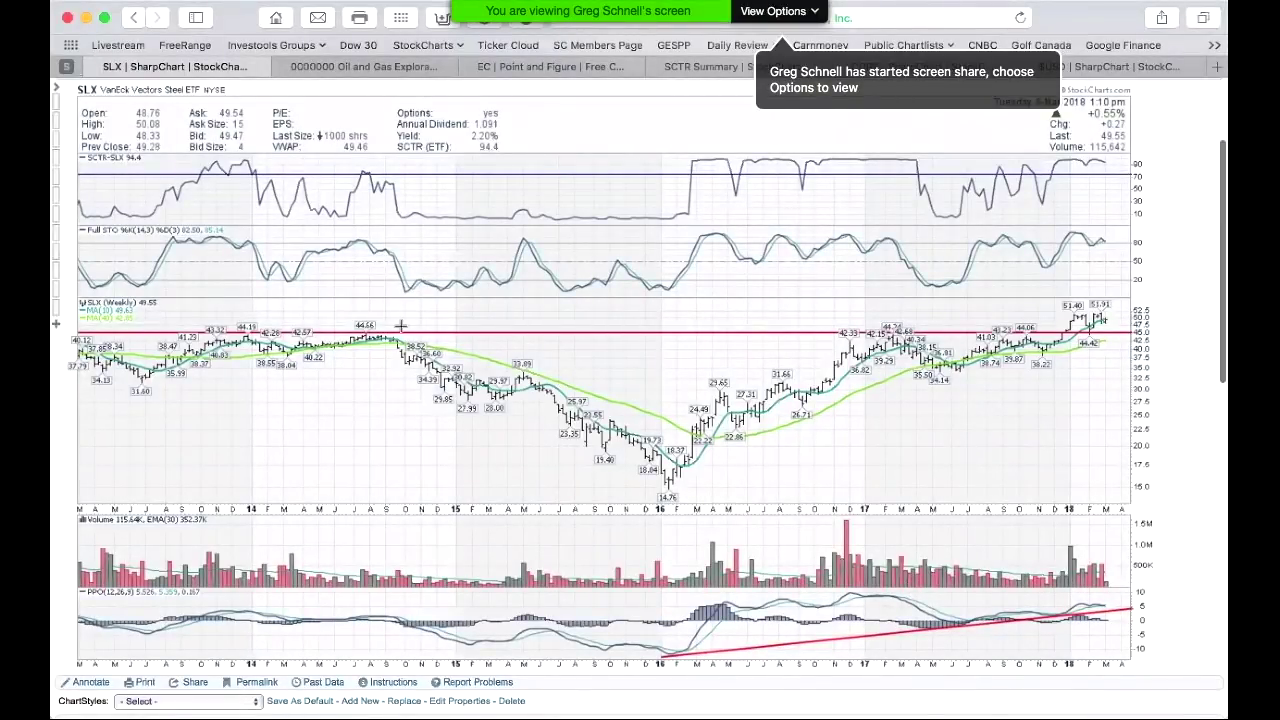
scroll(400, 325, "up", 3)
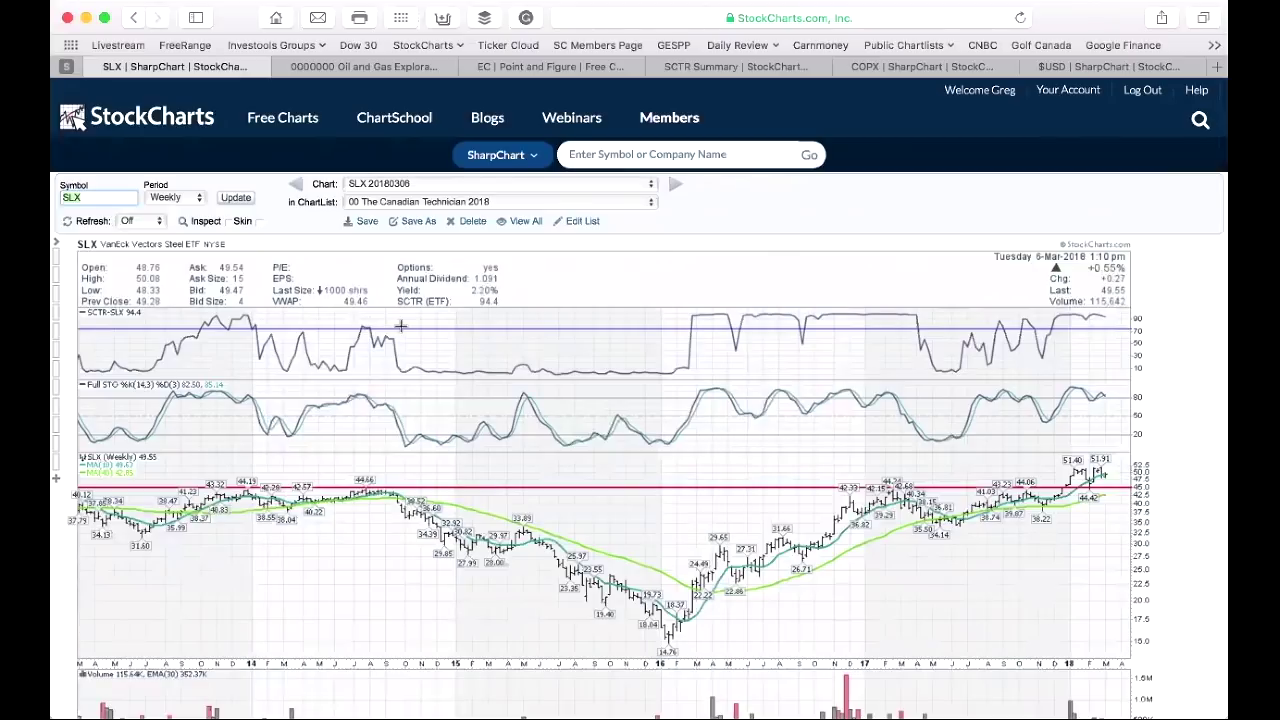
type("$SPX")
key("Return")
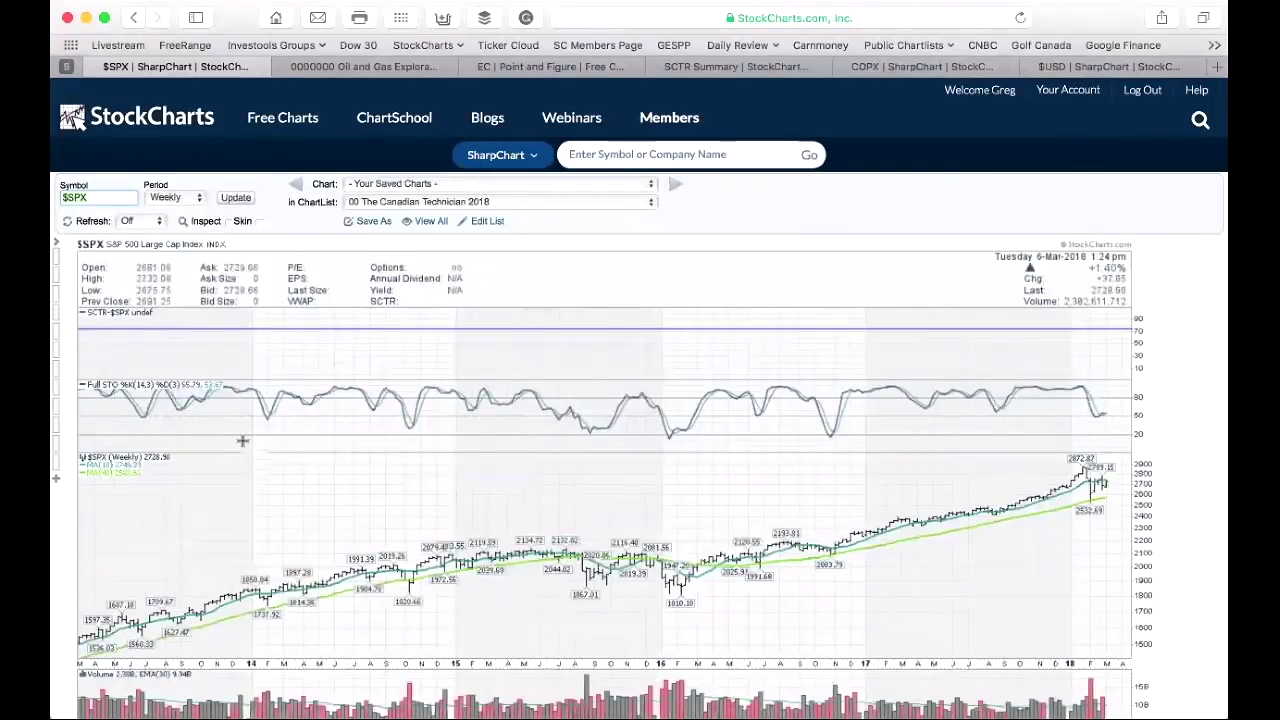
scroll(256, 374, "down", 1)
key("Return")
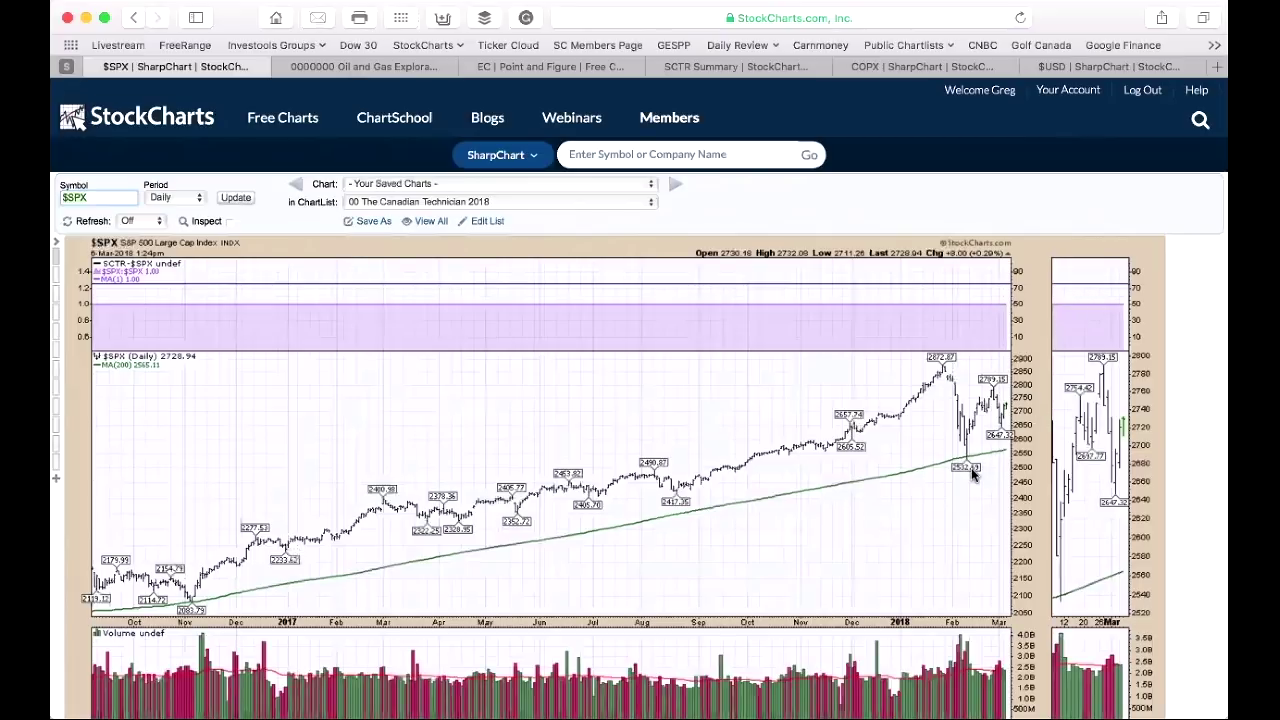
Step: Load $RUT and apply the High SCTR & Turning Full Sto chart style to show its weekly price and PPO
type("$RUT")
key("Return")
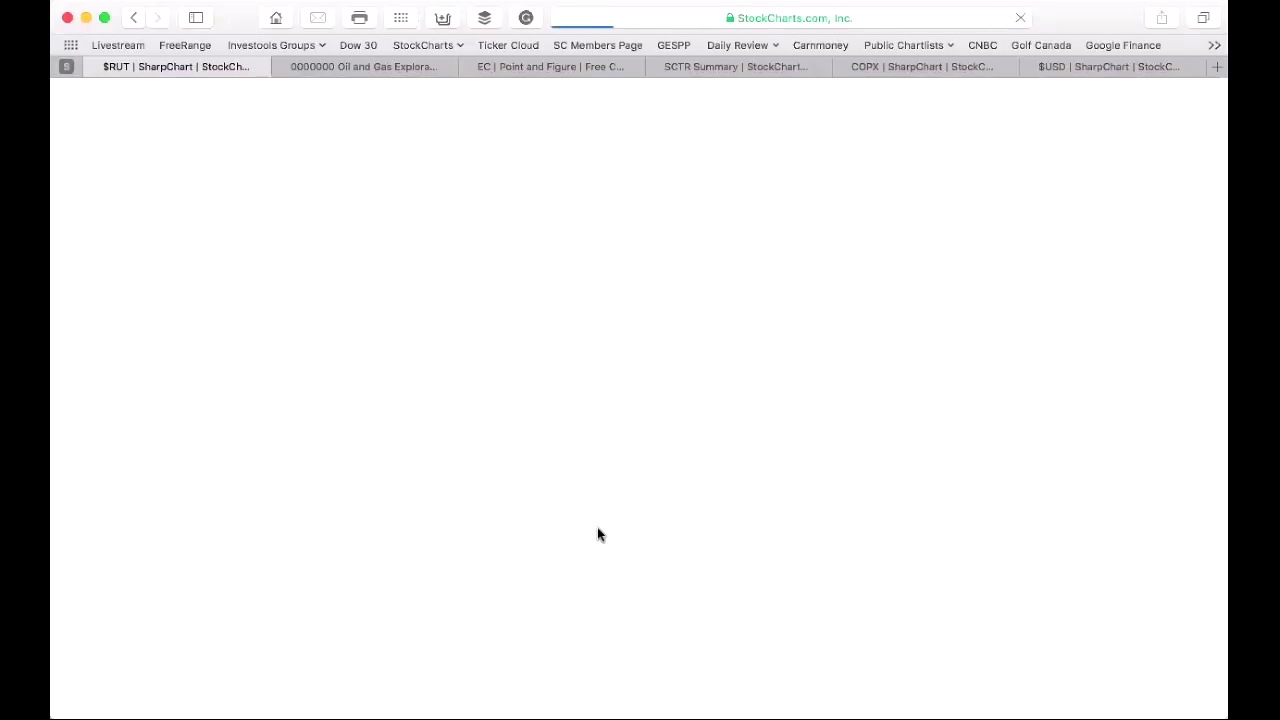
left_click(120, 424)
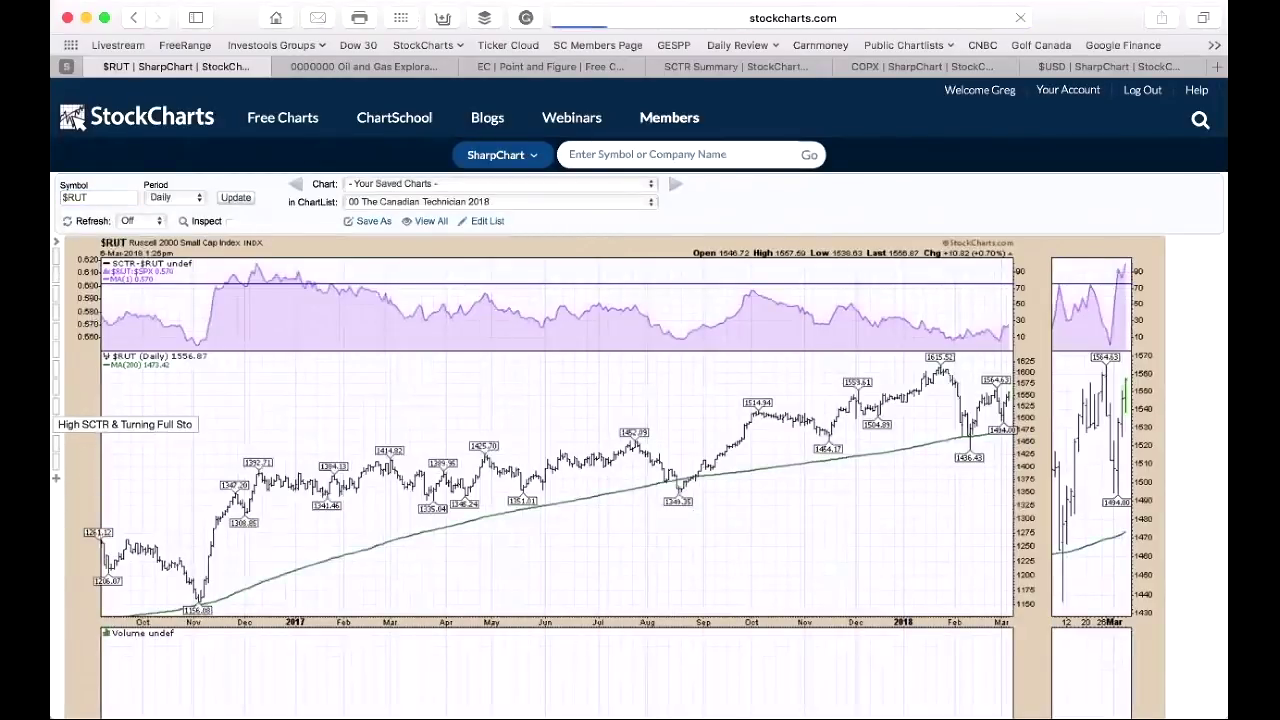
scroll(752, 500, "down", 3)
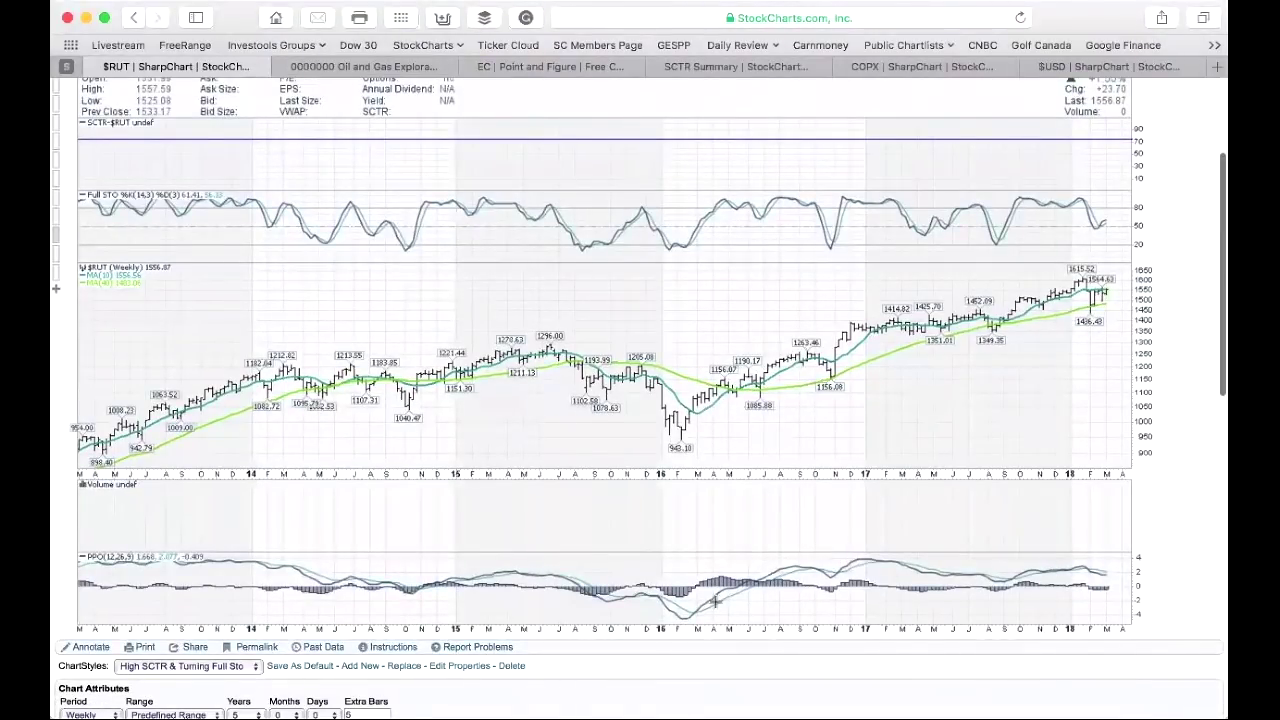
Step: Annotate the weekly $RUT PPO with a rising red trendline from the early 2016 low to March 2018
left_click(87, 647)
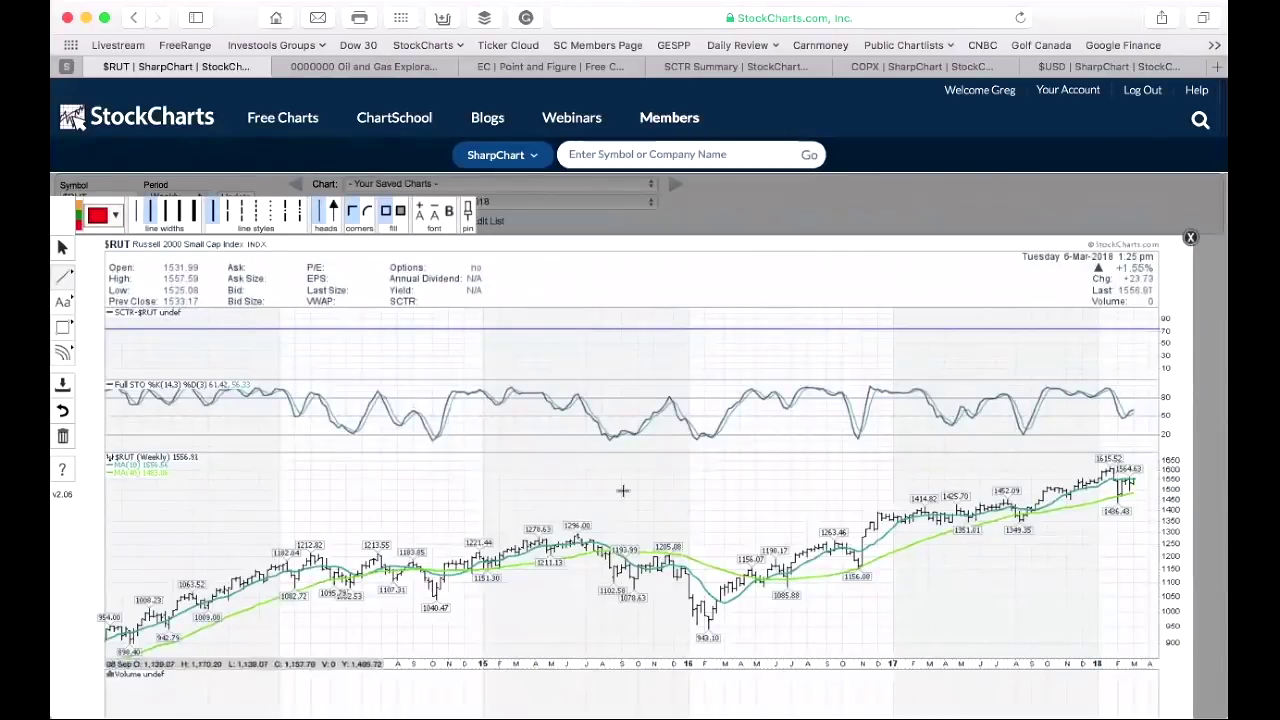
scroll(623, 491, "down", 3)
scroll(829, 346, "down", 2)
left_click_drag(704, 525, 1165, 481)
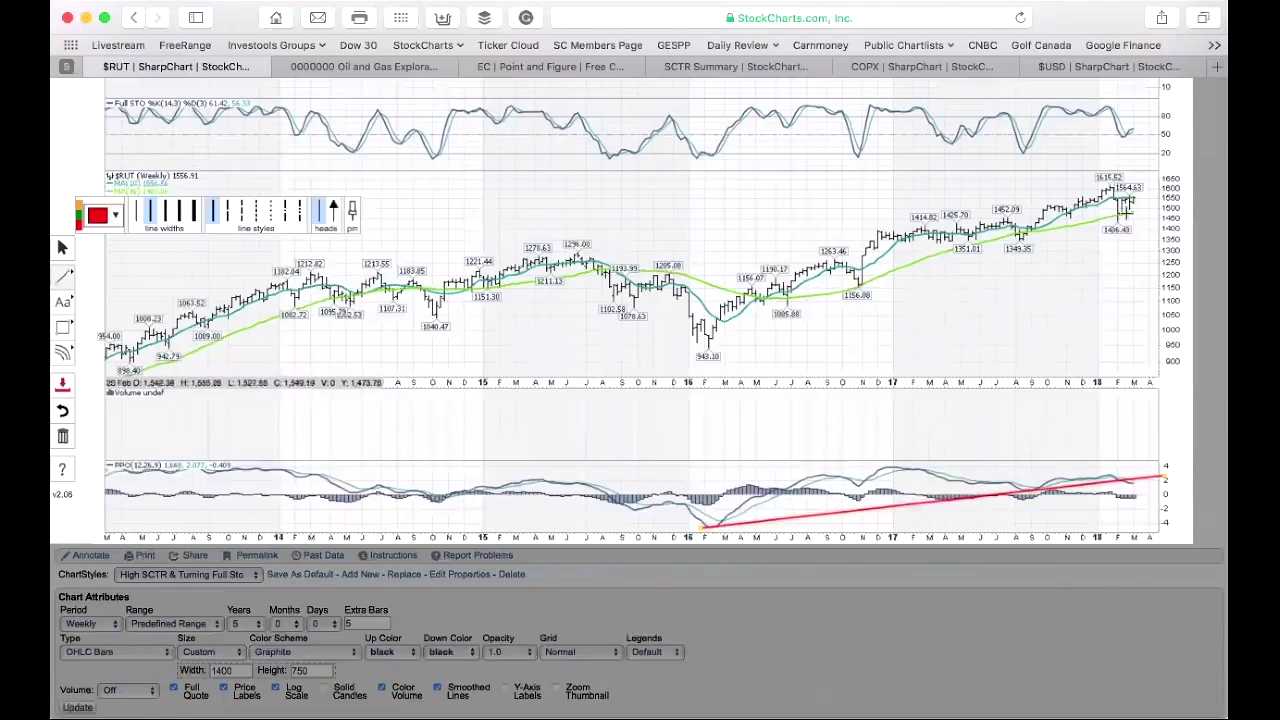
scroll(1127, 208, "right", 2)
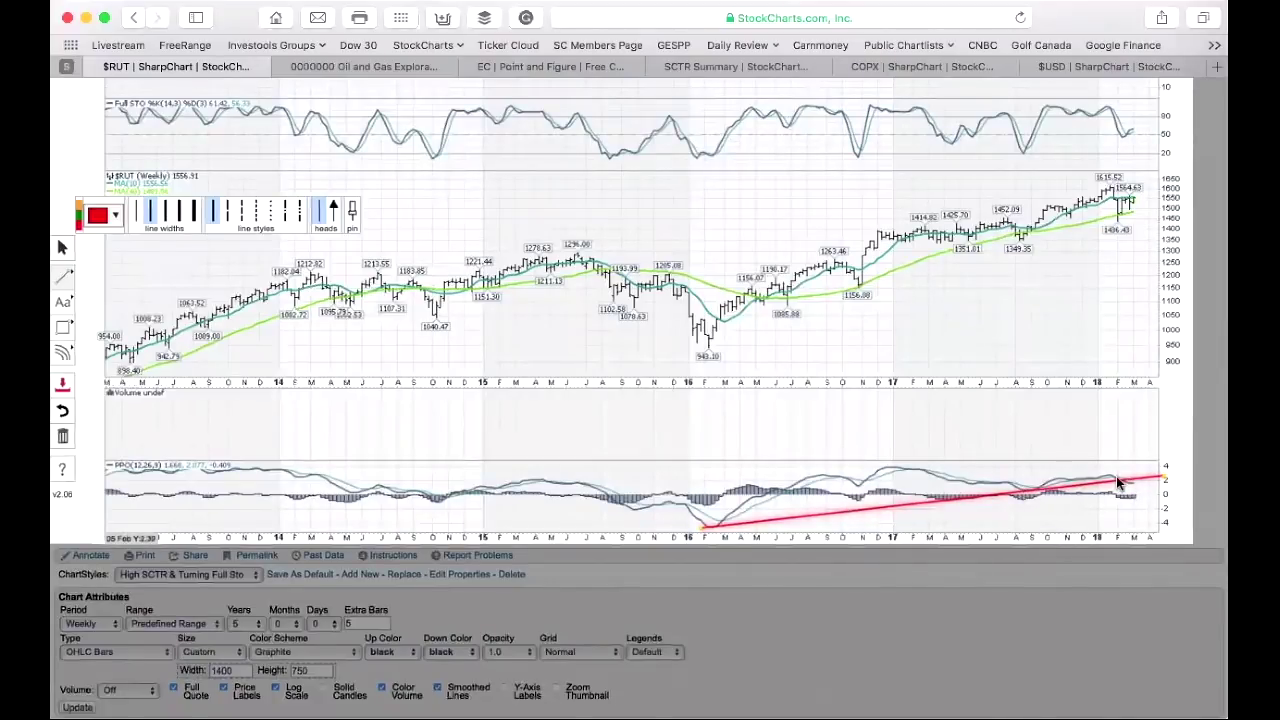
Step: Draw three more red PPO trendlines: rising from late 2014, rising steeply from early 2016, and falling from the late 2016 peak
left_click_drag(423, 505, 571, 476)
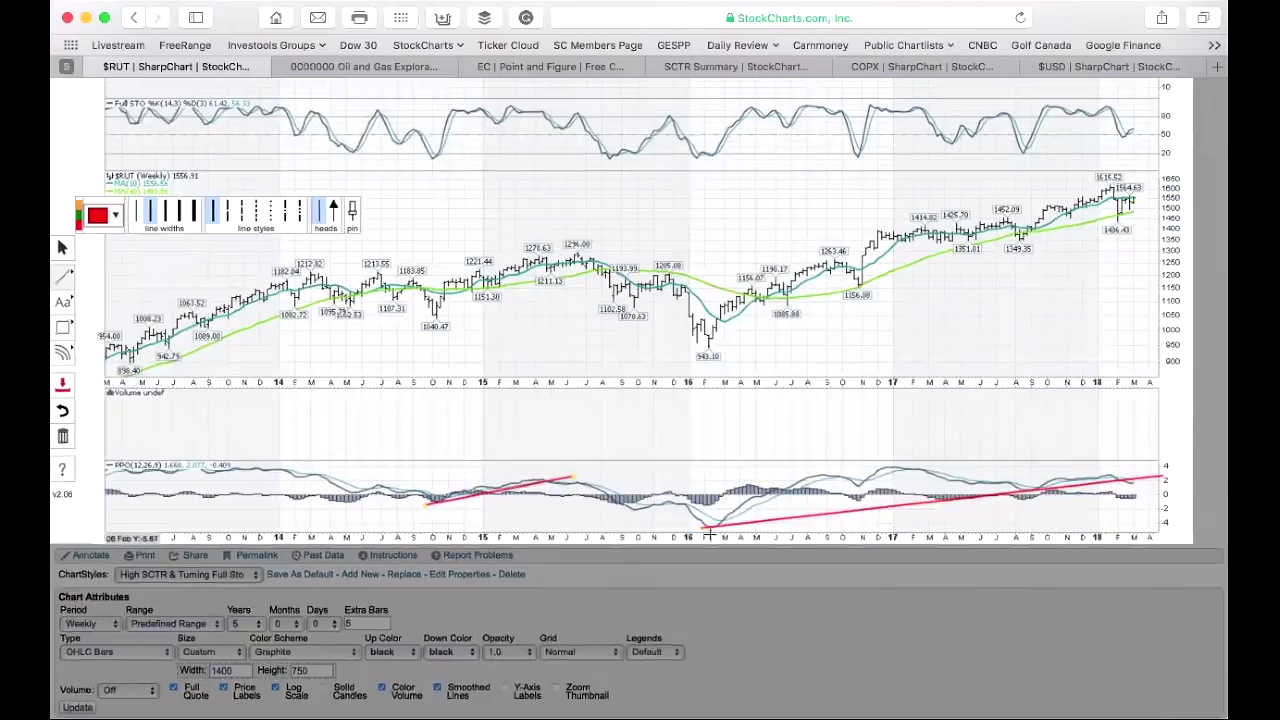
mouse_move(705, 526)
left_mouse_down()
mouse_move(922, 484)
mouse_move(948, 466)
mouse_move(932, 477)
left_mouse_up()
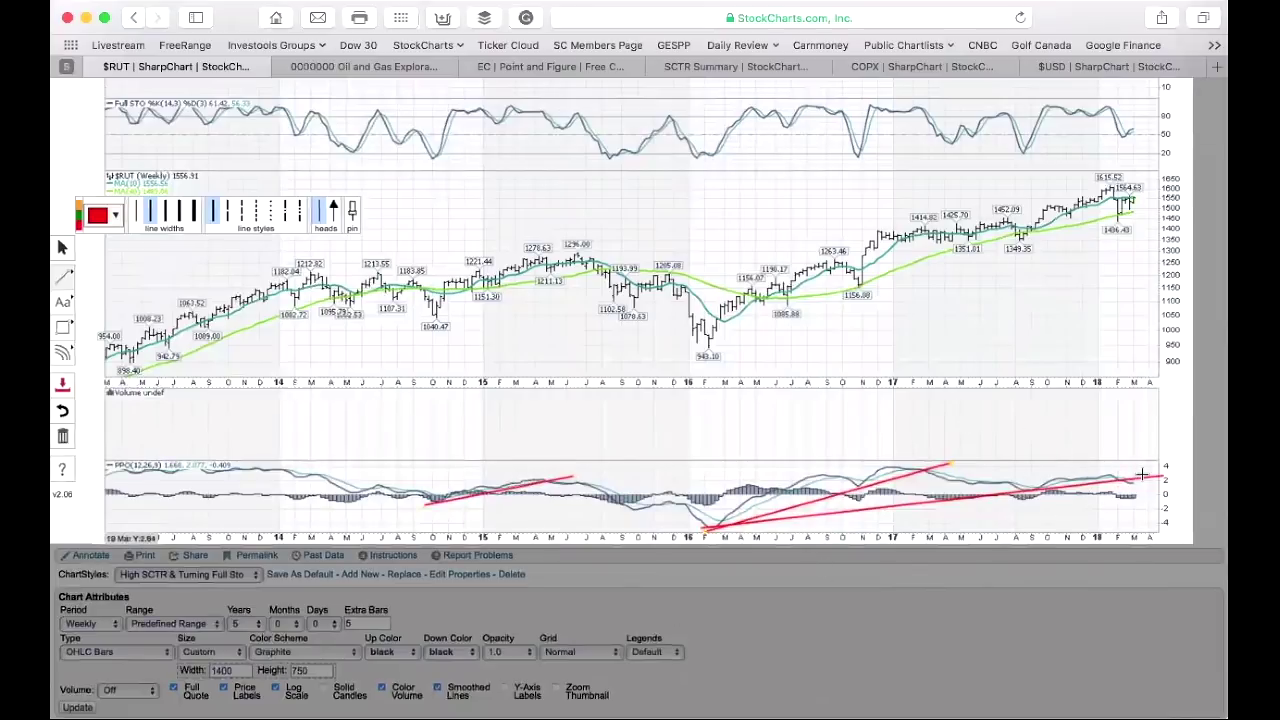
mouse_move(877, 463)
left_mouse_down()
mouse_move(1092, 489)
mouse_move(1143, 475)
left_mouse_up()
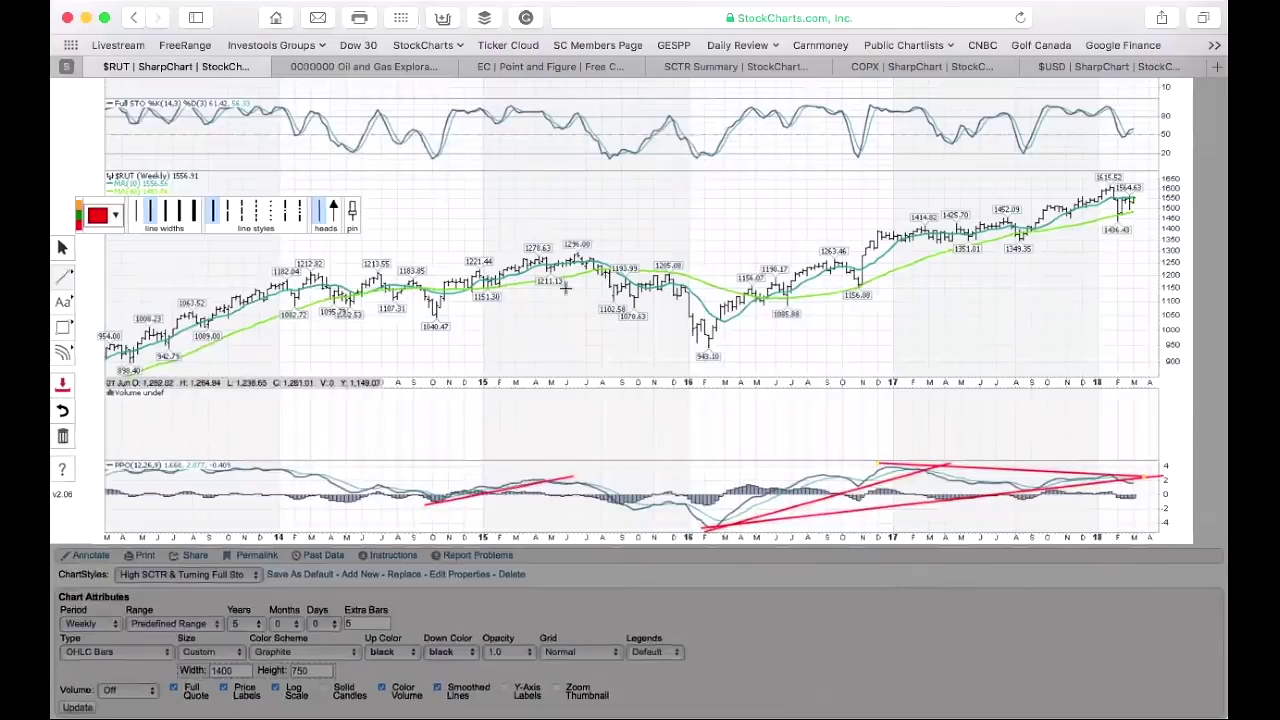
Step: Exit the $RUT chart annotations without saving the changes
scroll(565, 288, "up", 5)
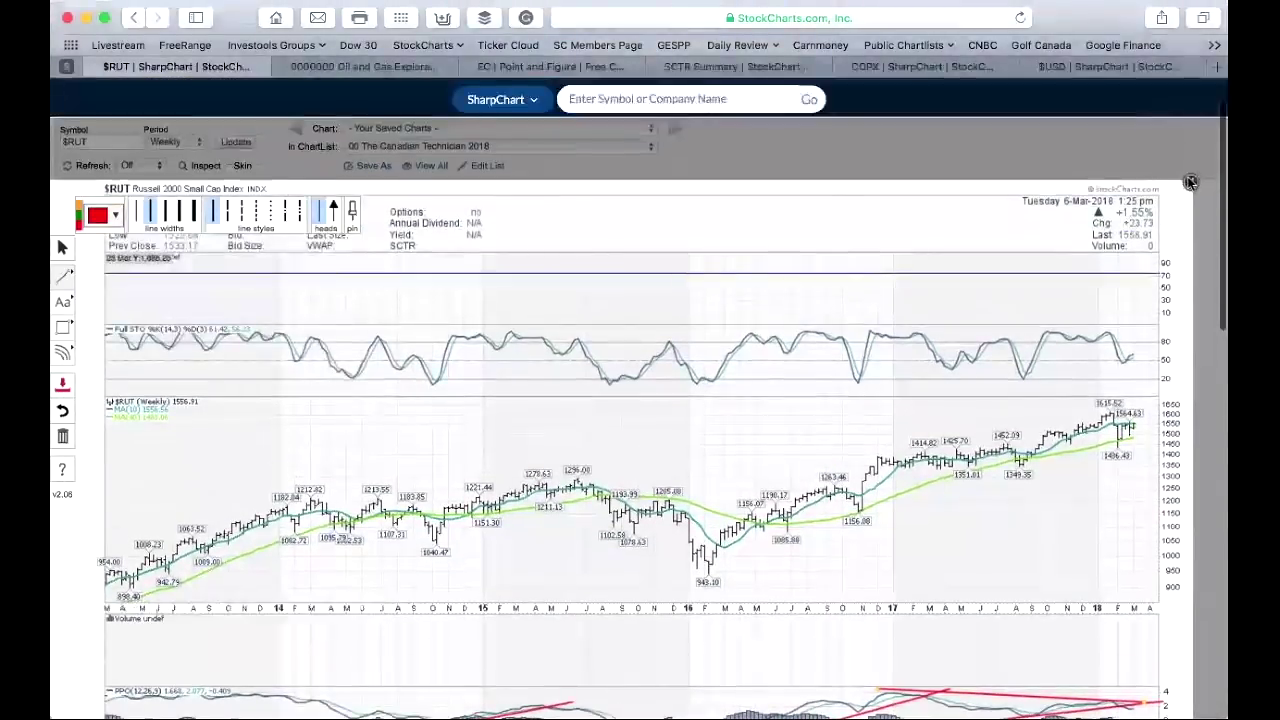
left_click(1190, 182)
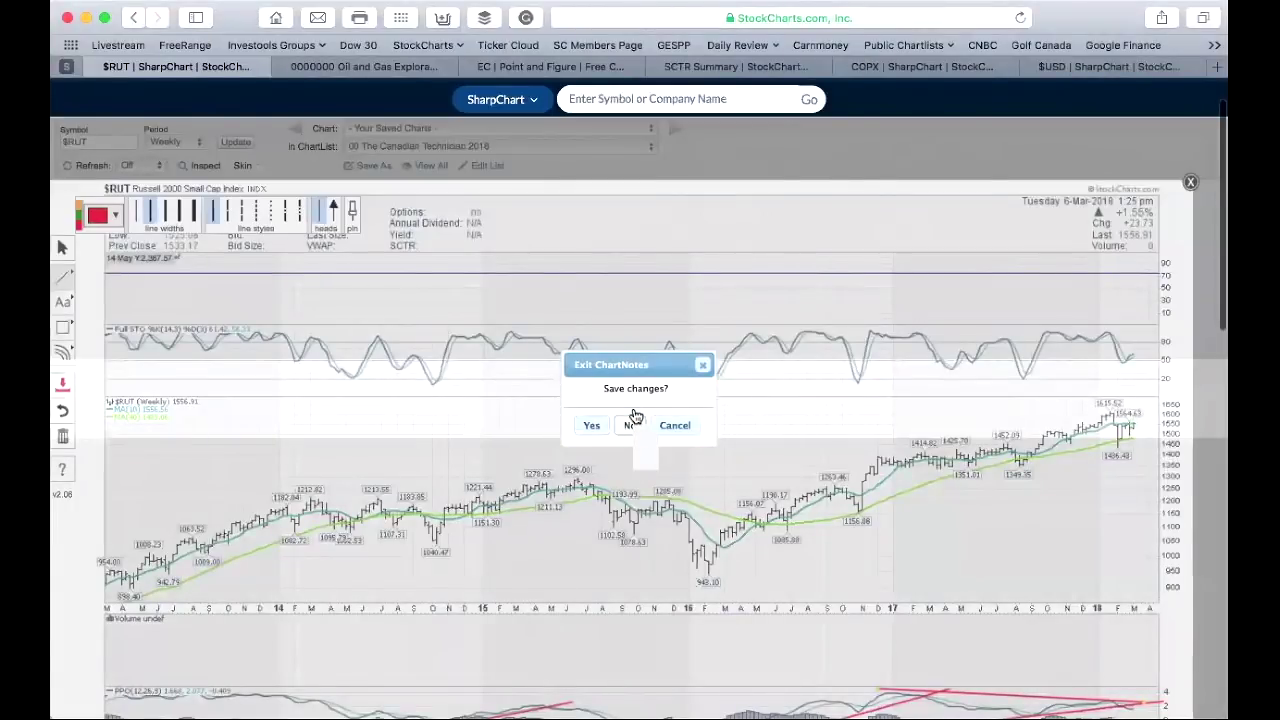
left_click(629, 423)
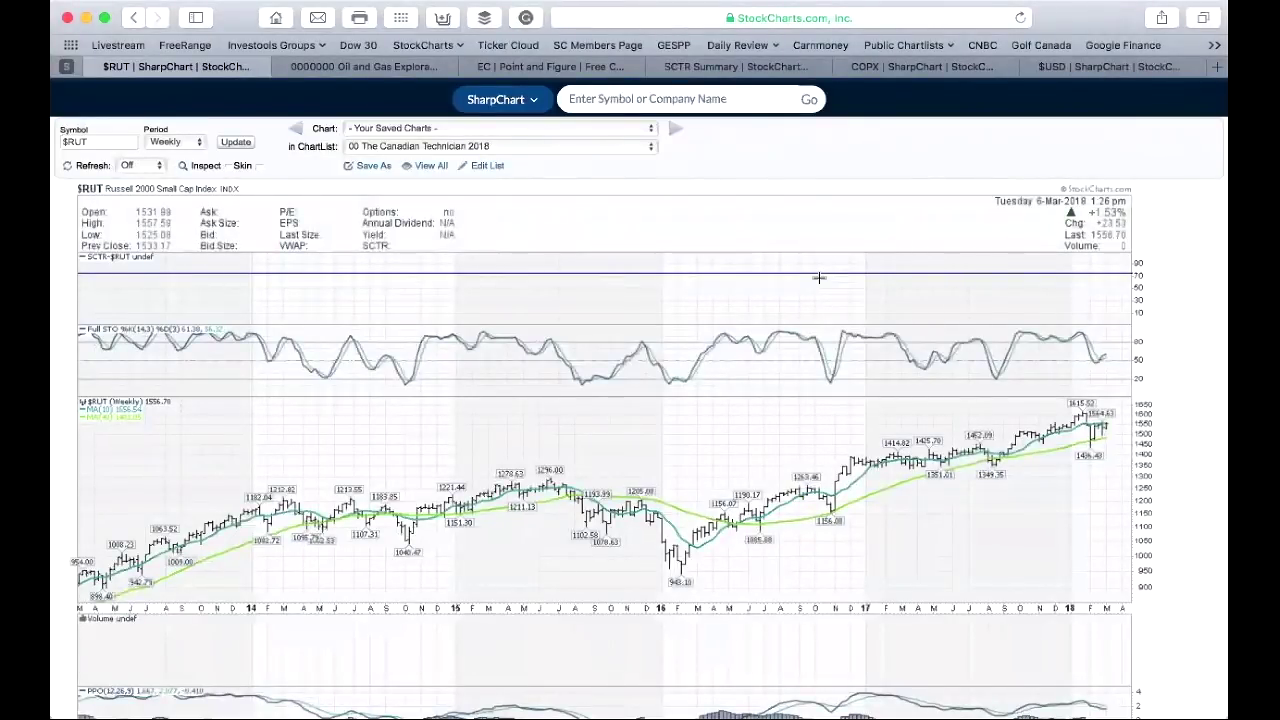